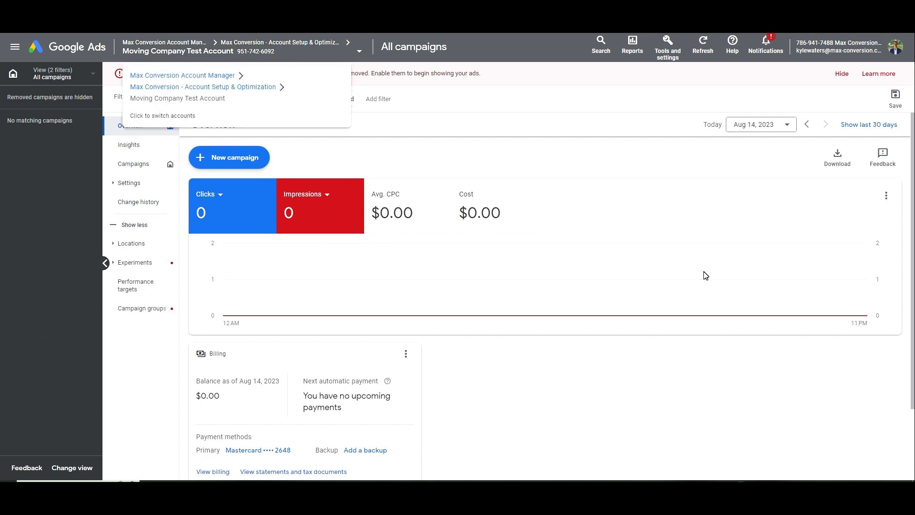
Open the Campaigns list and choose New campaign from the + button
click(135, 165)
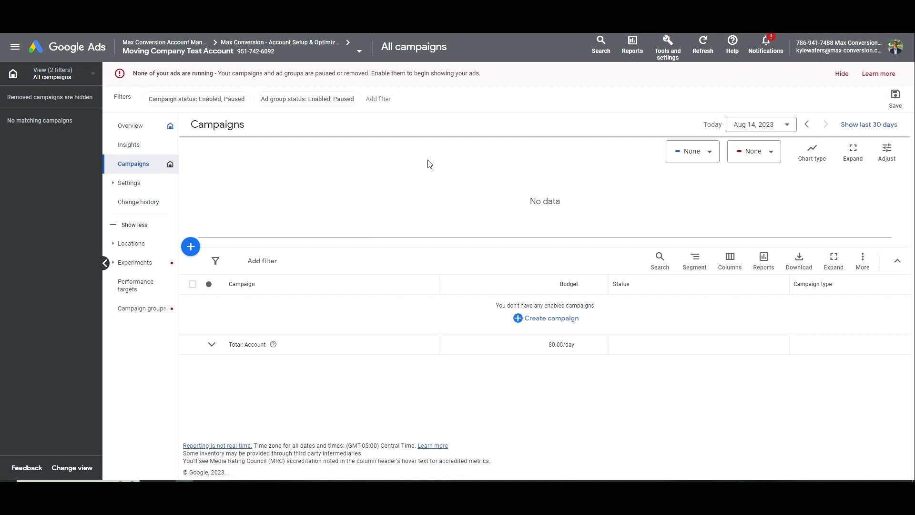
right_click(434, 205)
click(330, 261)
click(199, 253)
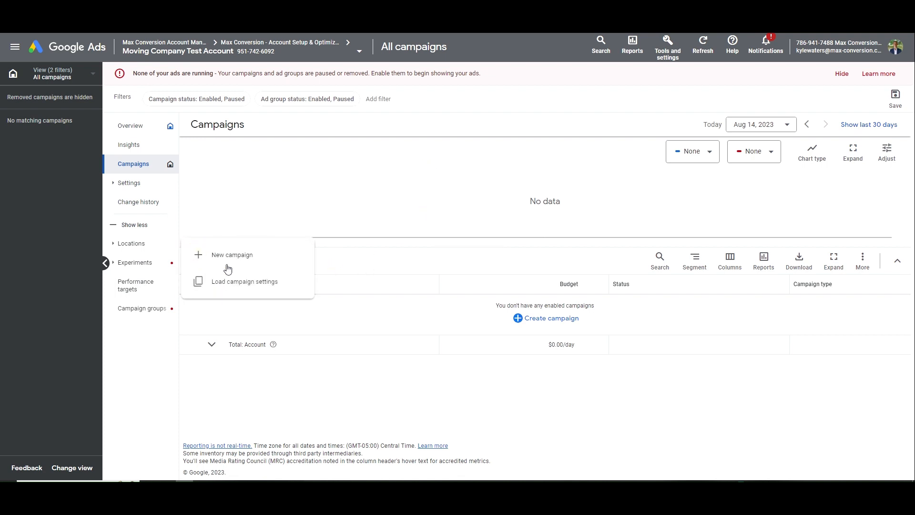
click(259, 258)
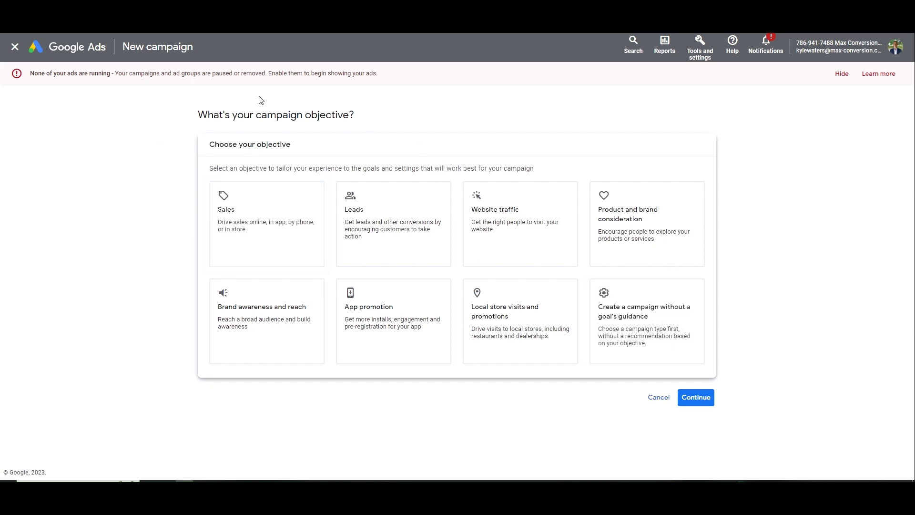
Create the campaign without a goal's guidance and choose the Search campaign type
click(639, 302)
scroll(645, 310, down, 4)
scroll(639, 252, up, 1)
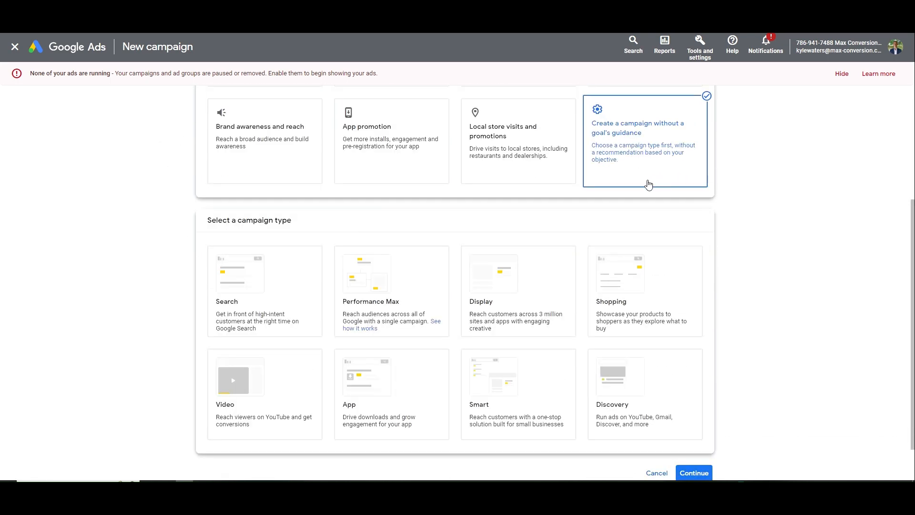
scroll(648, 185, up, 2)
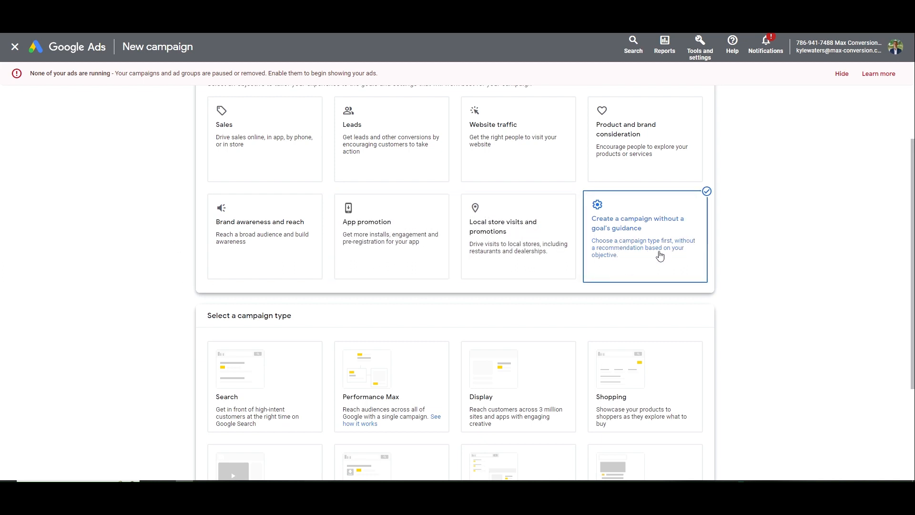
scroll(659, 256, down, 1)
scroll(501, 257, up, 1)
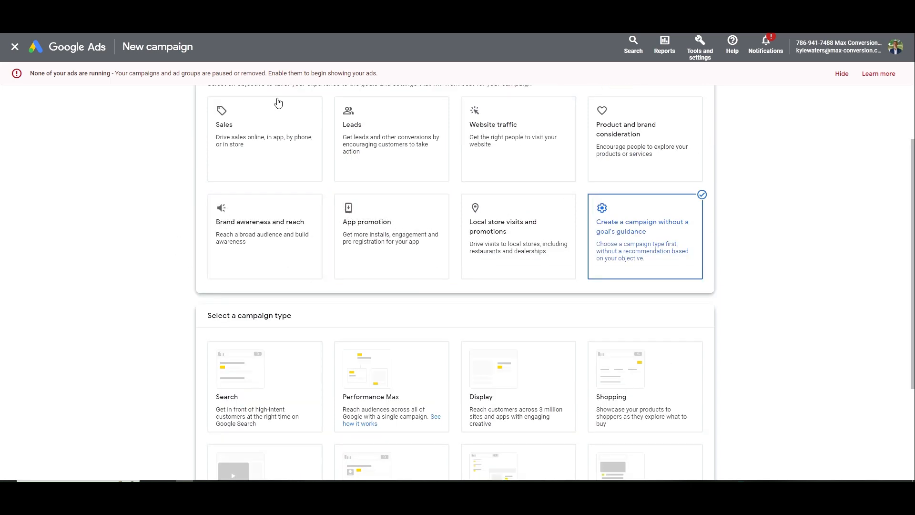
scroll(350, 263, down, 3)
click(265, 267)
scroll(276, 267, down, 4)
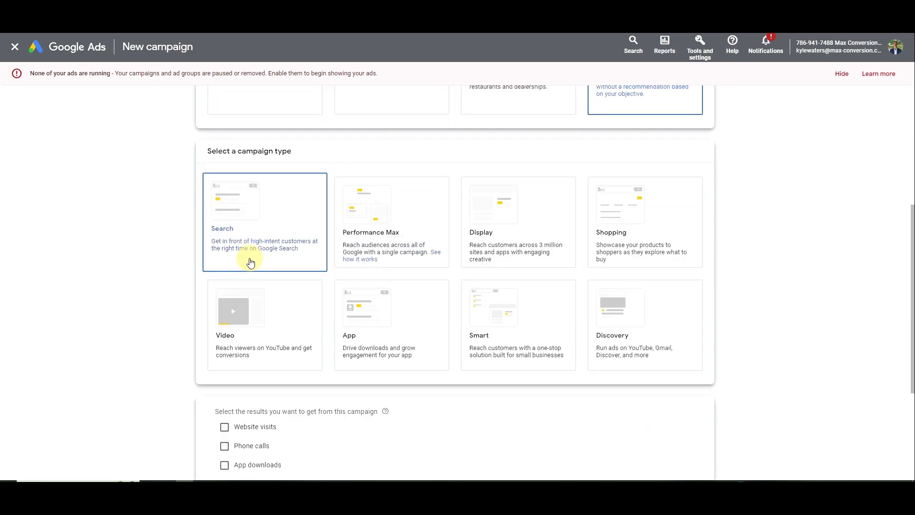
Name the campaign 'Moving Campaign - St. Louis' and continue to bidding
click(263, 367)
triple_click(262, 367)
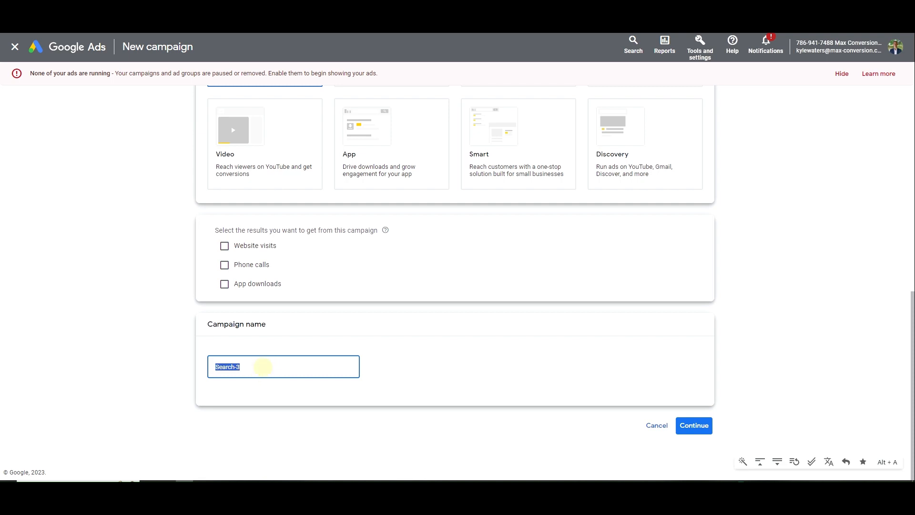
text(Moving Campaign)
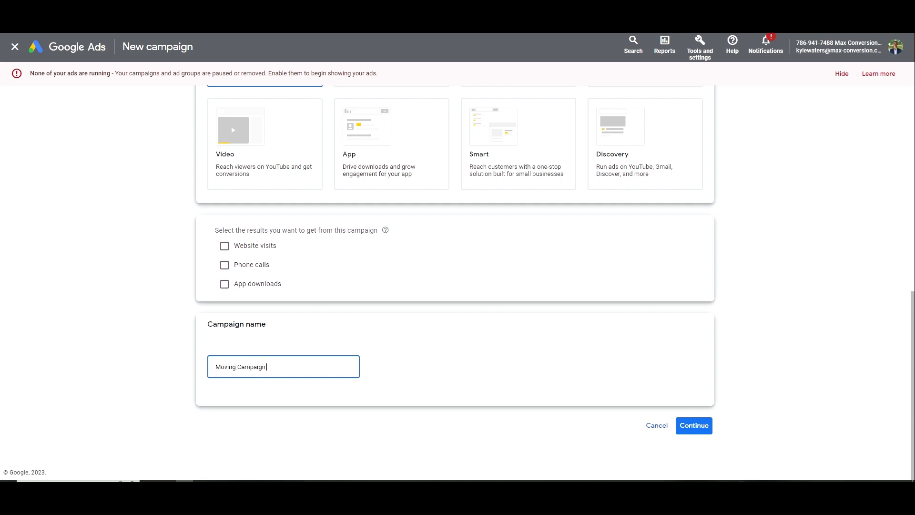
text( - St. LO)
key(BackSpace)
text(ouis)
click(694, 425)
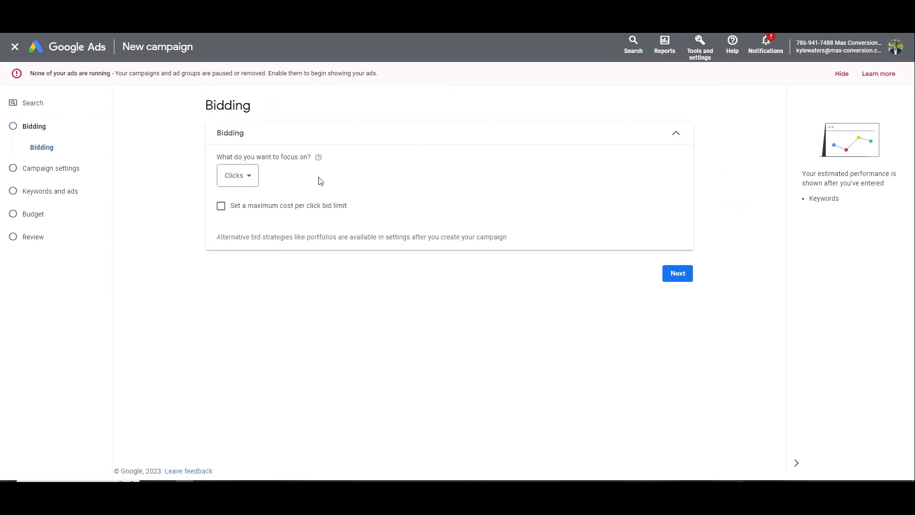
Keep Clicks as the bidding focus and set a $5.00 maximum cost-per-click bid limit
click(256, 179)
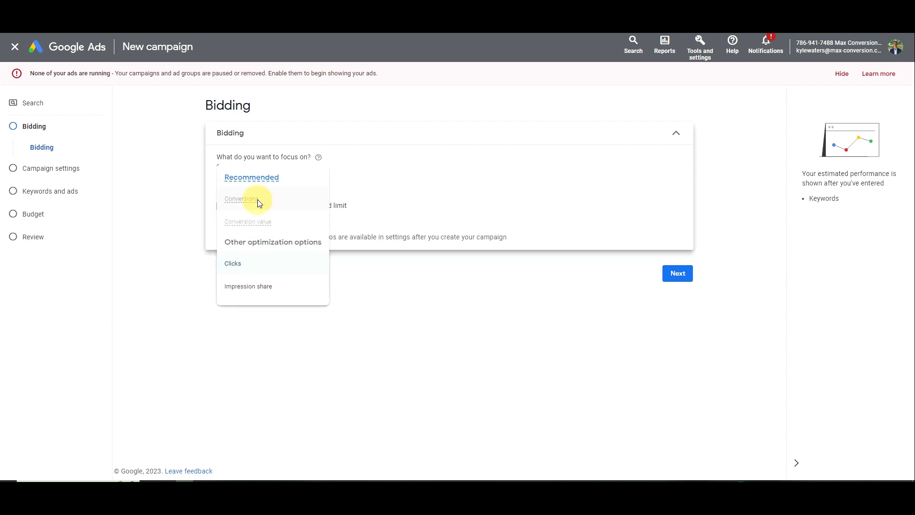
click(375, 156)
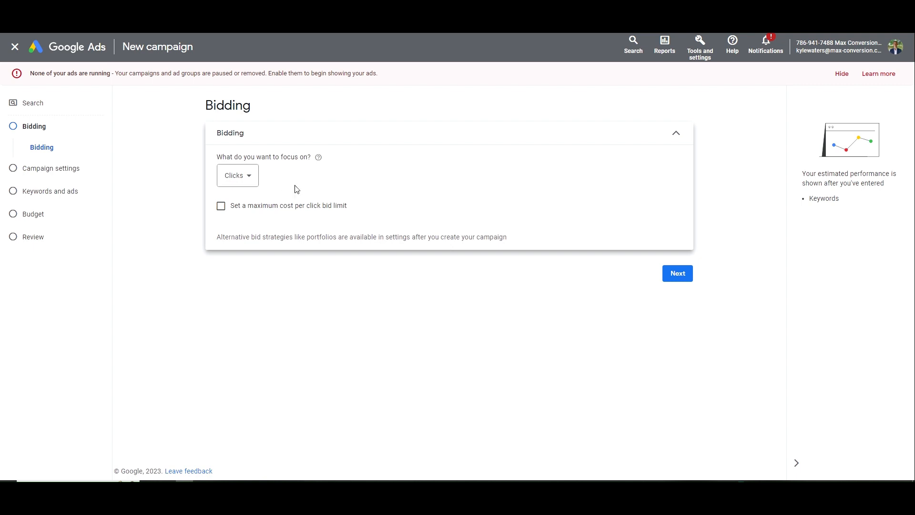
click(234, 175)
click(253, 260)
click(258, 209)
click(245, 175)
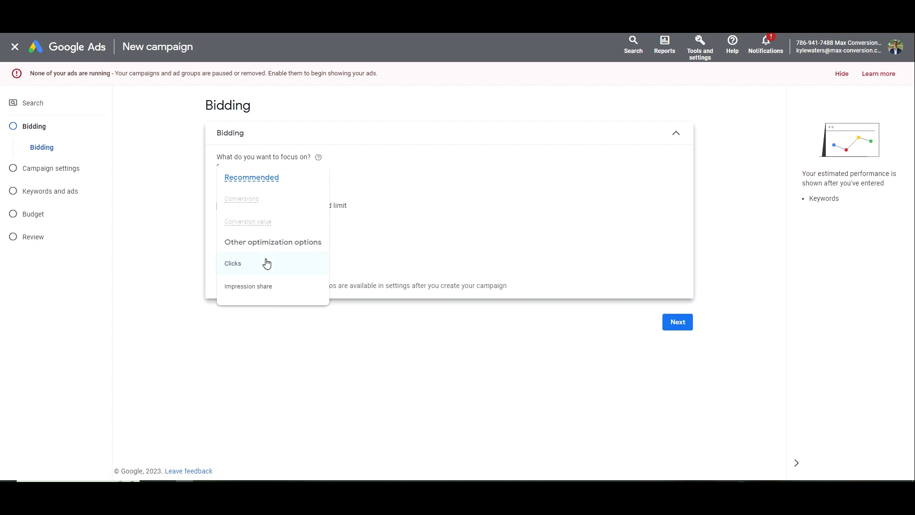
click(266, 261)
click(247, 233)
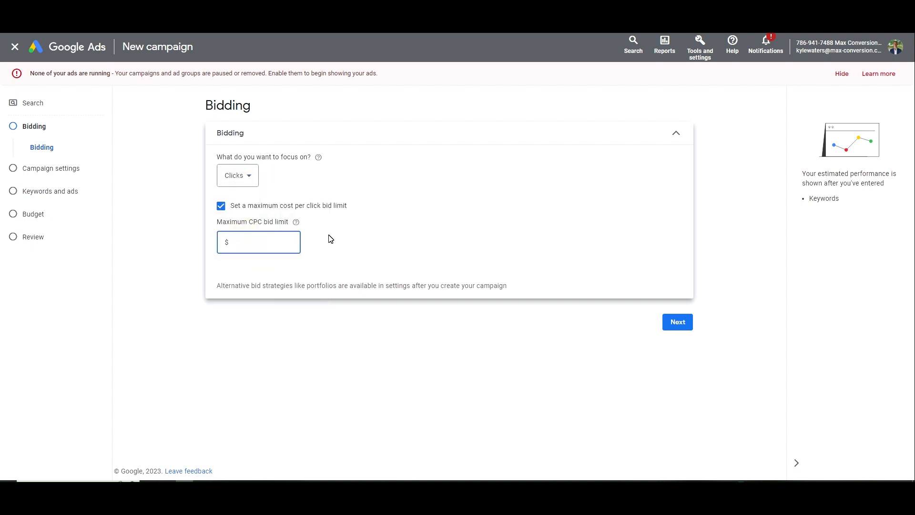
text(5)
drag(331, 238, 220, 201)
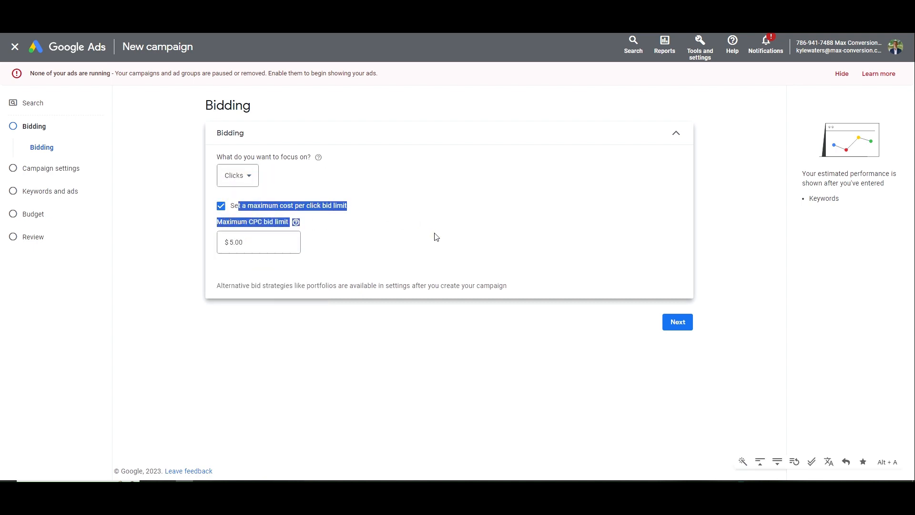
On Campaign settings, exclude the Google Display Network and Google search partners
click(677, 322)
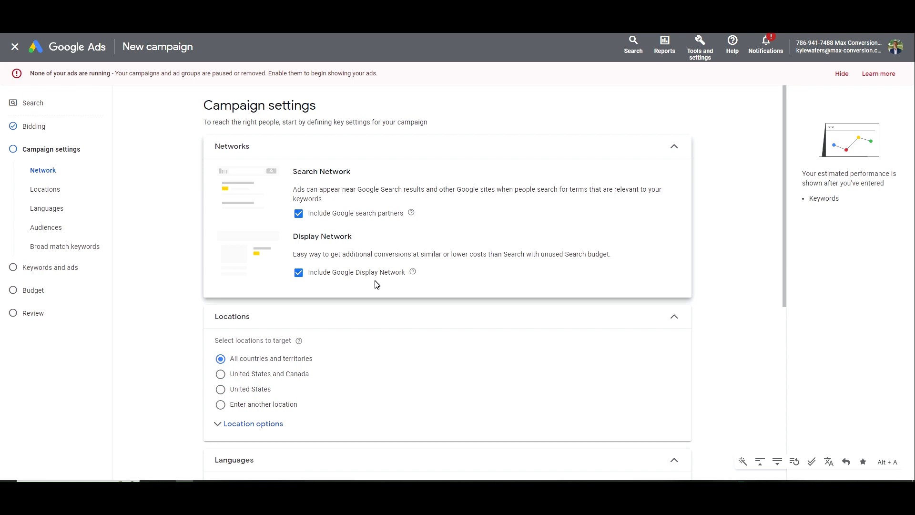
click(358, 274)
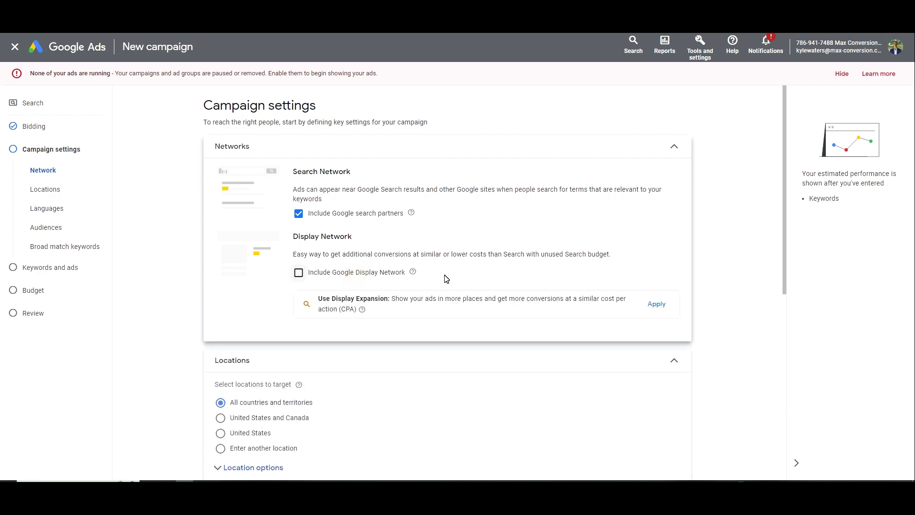
drag(430, 218, 293, 189)
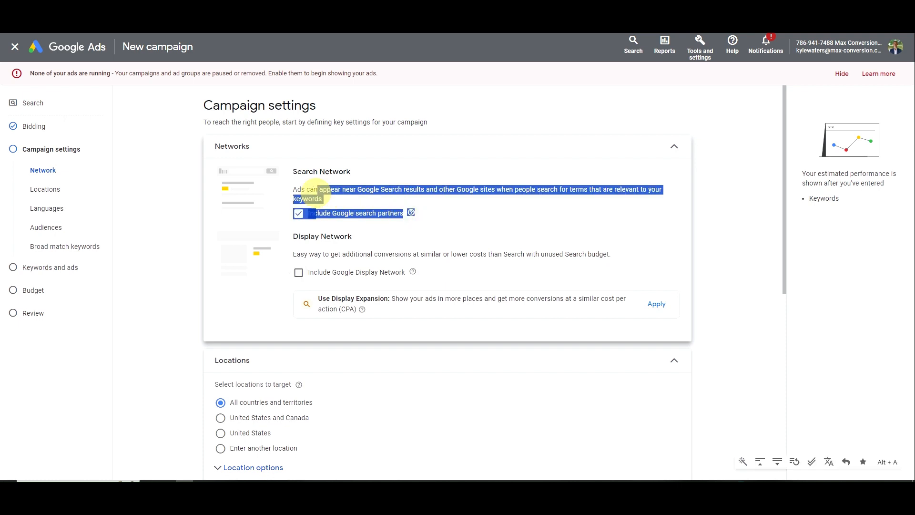
click(290, 188)
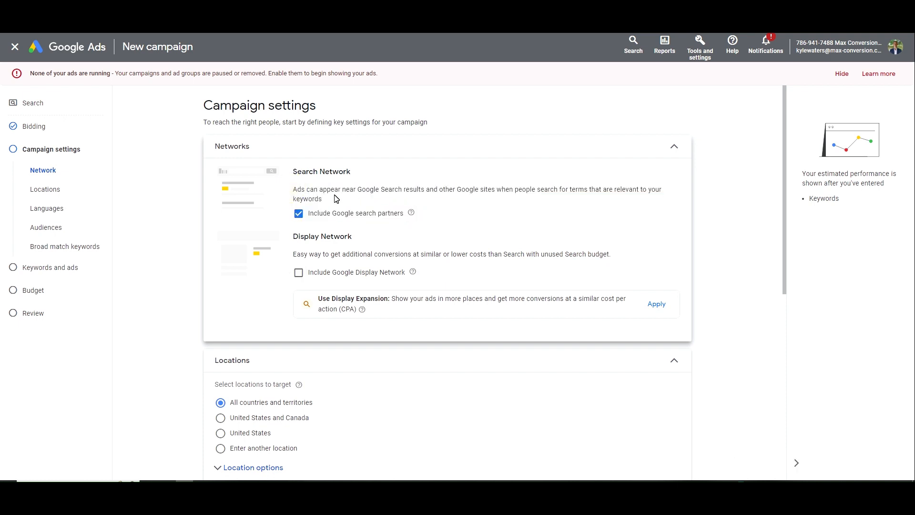
click(352, 216)
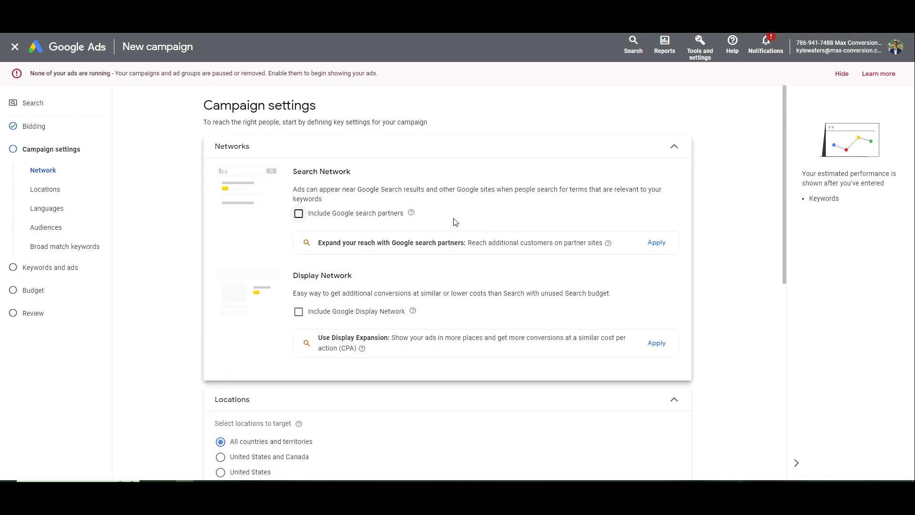
scroll(409, 201, down, 5)
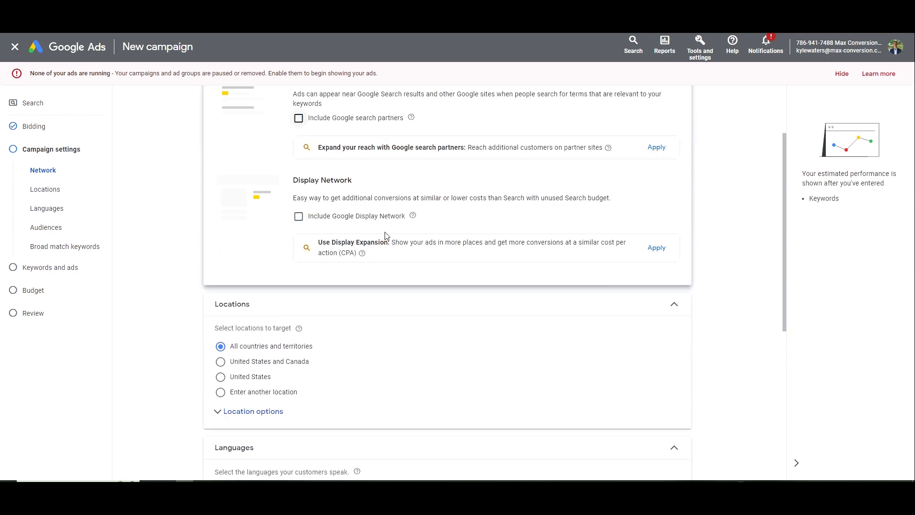
Target the St. Louis MO region, then put advanced location search in Radius mode
click(267, 269)
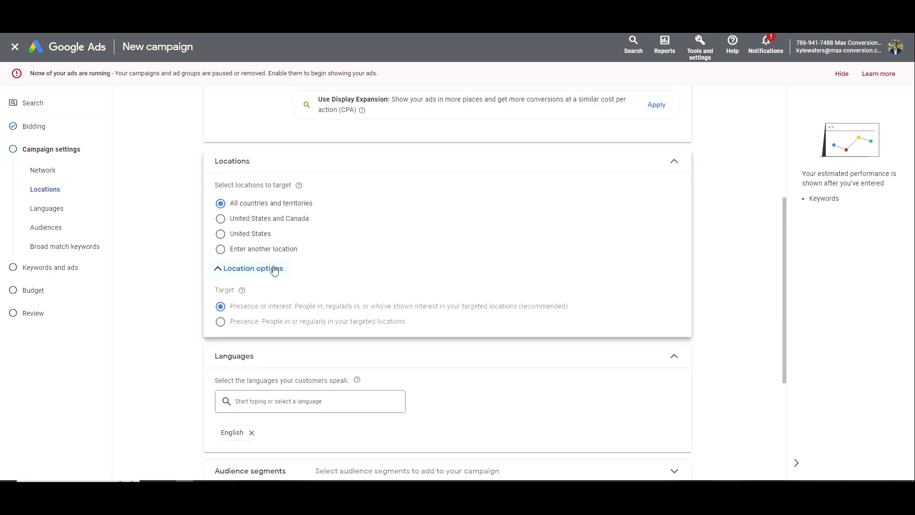
click(276, 250)
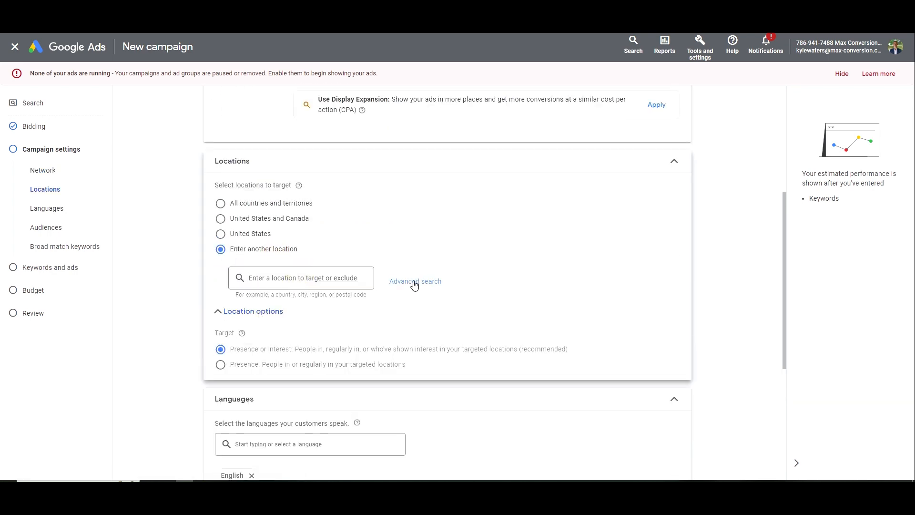
text(st louis)
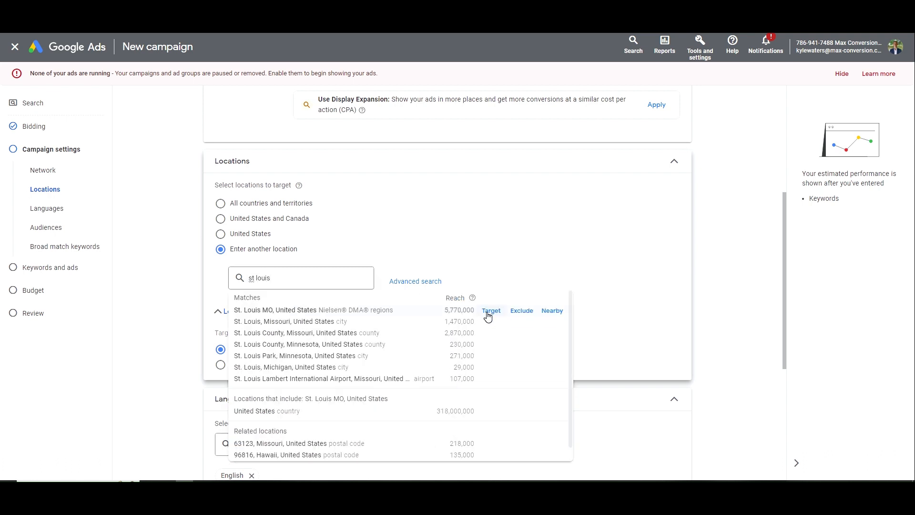
click(488, 316)
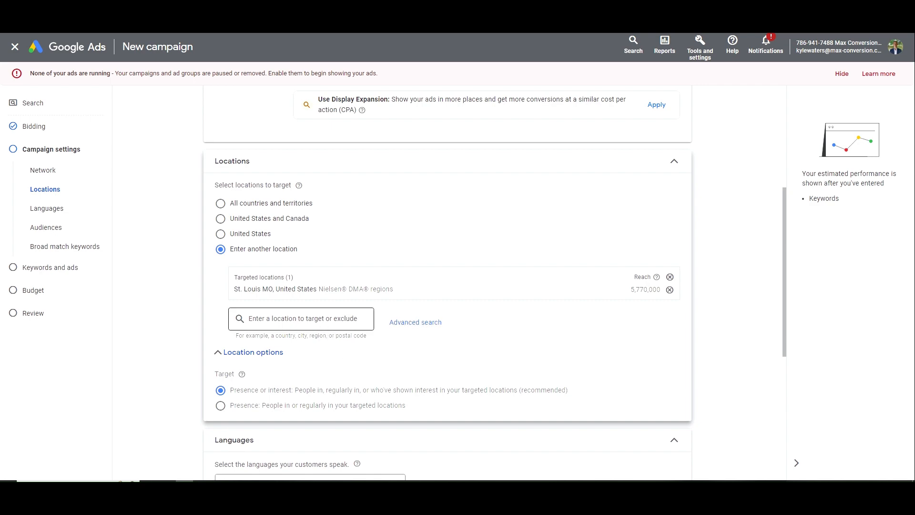
click(392, 322)
click(267, 134)
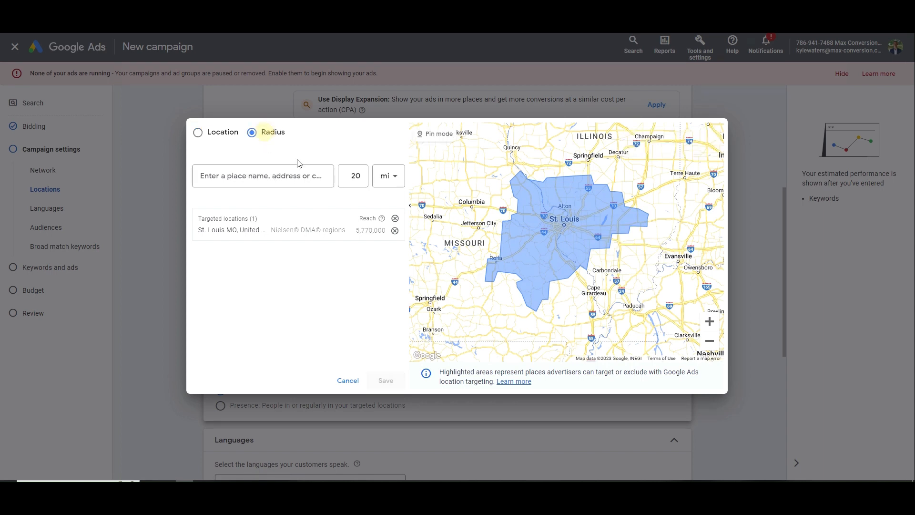
Add a 20 mi radius around St. Louis, MO, remove the DMA region, and switch to Location mode
click(319, 184)
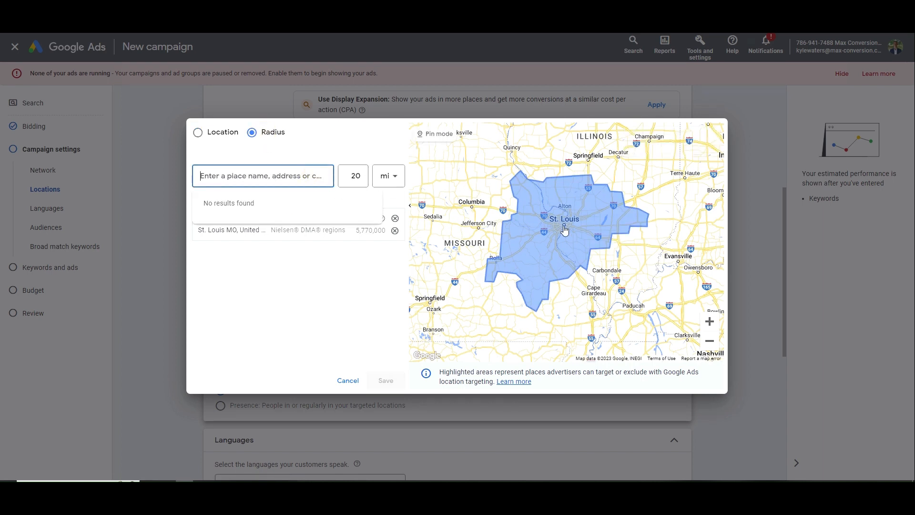
text(st louis)
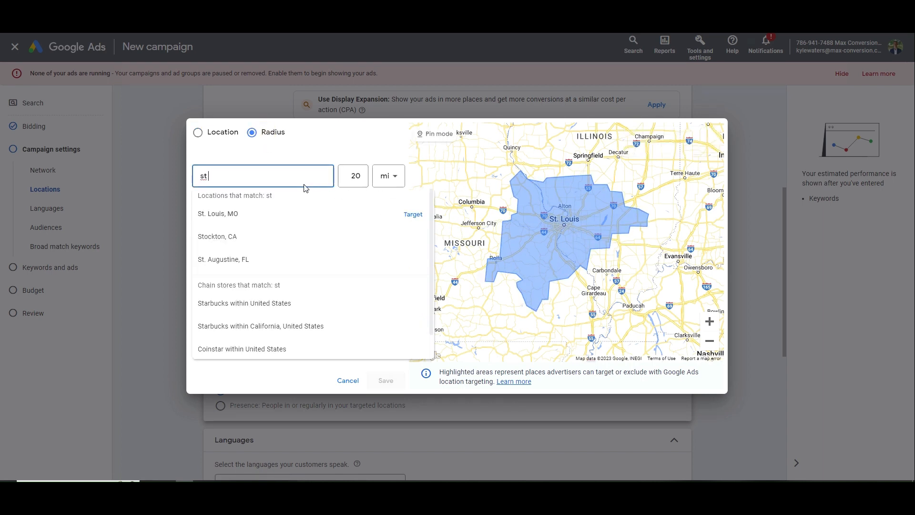
click(405, 215)
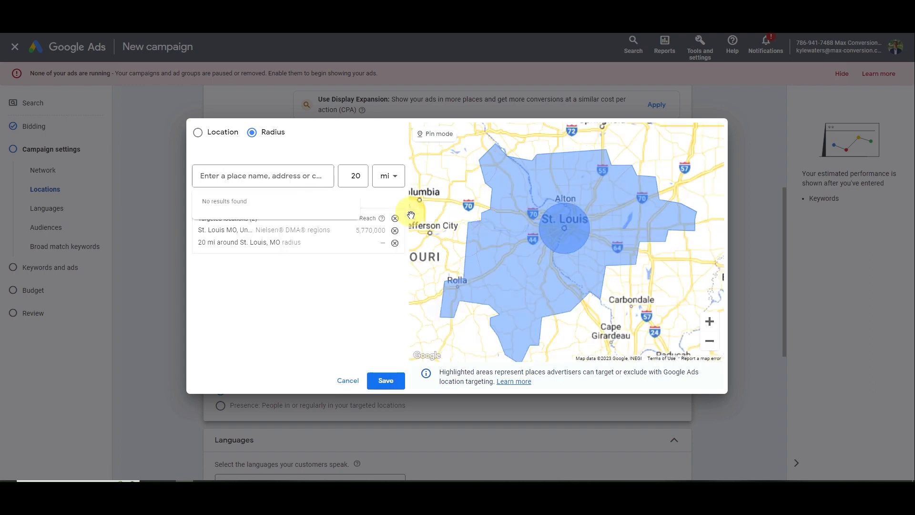
scroll(567, 250, up, 2)
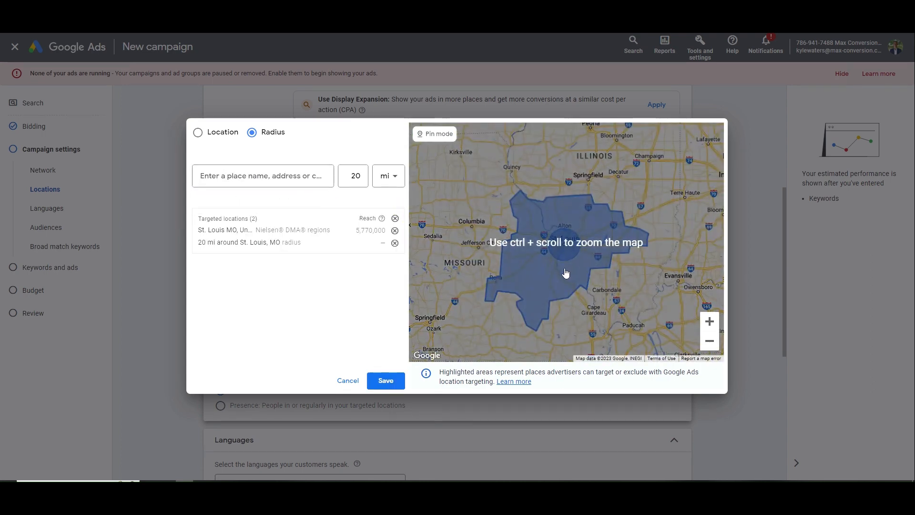
ctrl+scroll(534, 262, up, 3)
click(557, 255)
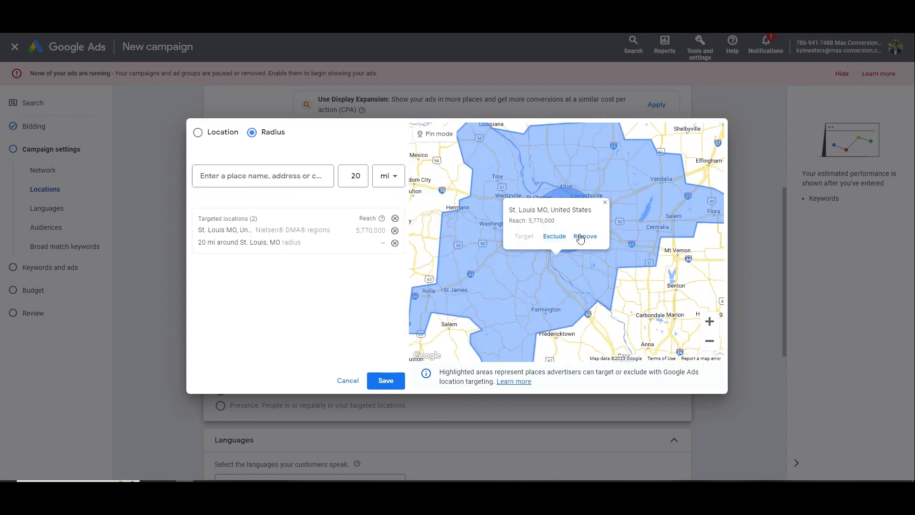
click(585, 237)
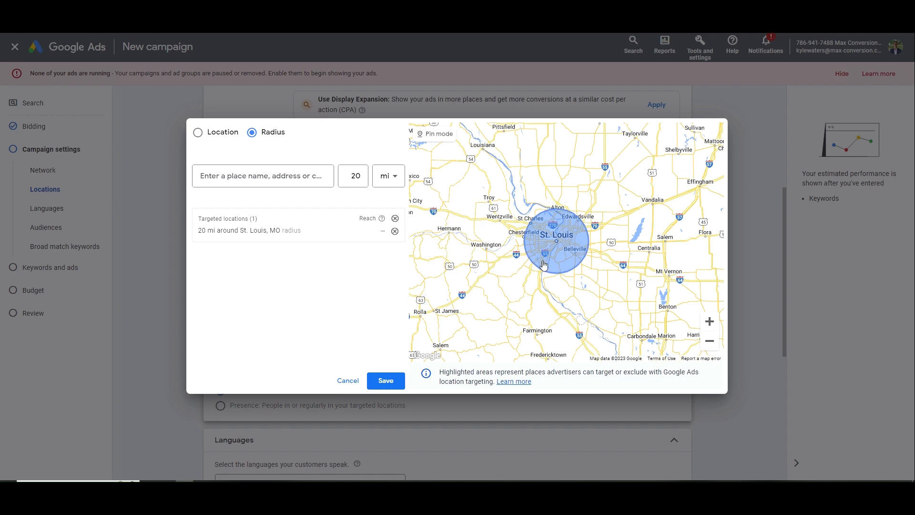
scroll(553, 251, up, 2)
drag(544, 233, 570, 251)
click(252, 172)
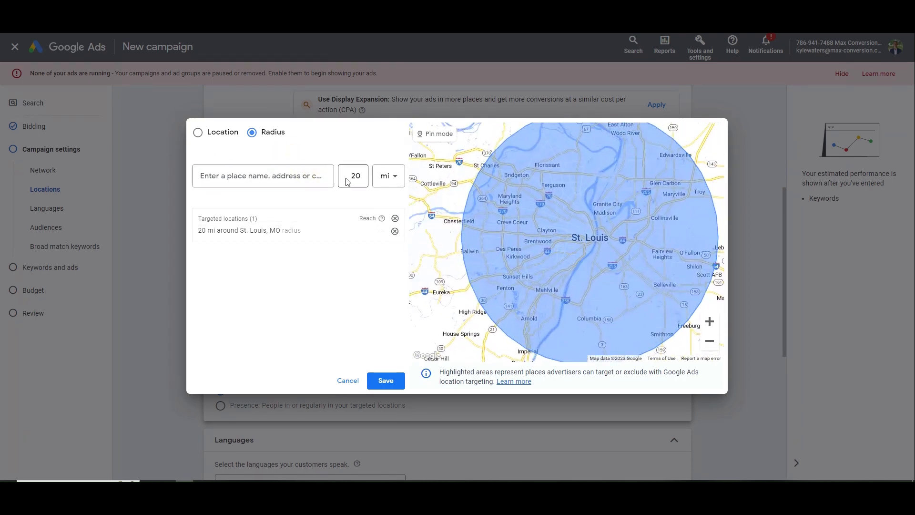
click(222, 133)
Enable bulk entry and list Bridgeton, Creve Coeur, Maryland Heights, Chesterfield, Kirkwood and Arnold, MO
click(235, 149)
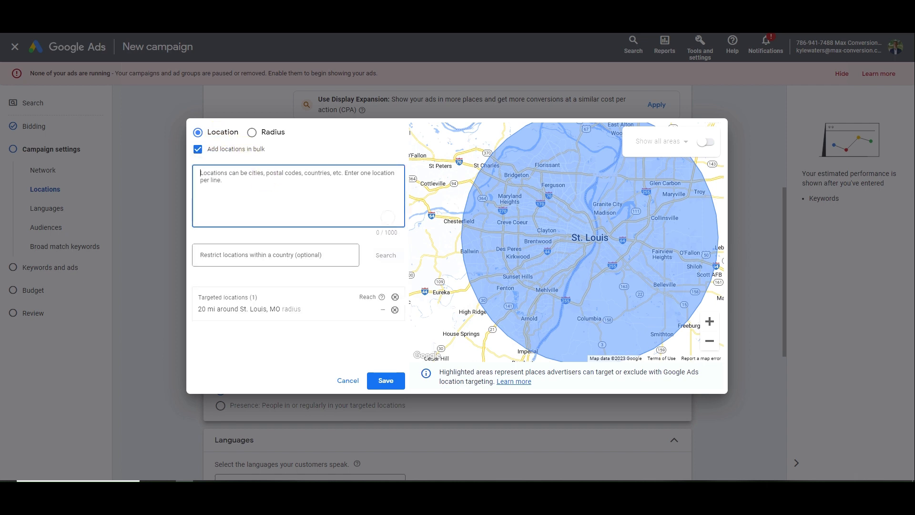
text(va)
key(BackSpace)
key(BackSpace)
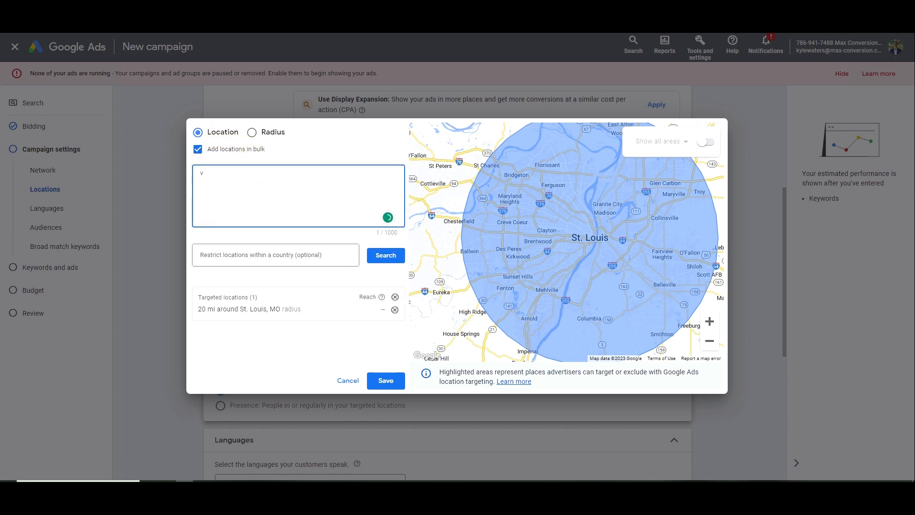
text(bris)
key(BackSpace)
text(dgeton )
text(MO)
key(shift+Left)
key(shift+Left)
key(shift+Left)
text(, MO creve coeur, MO)
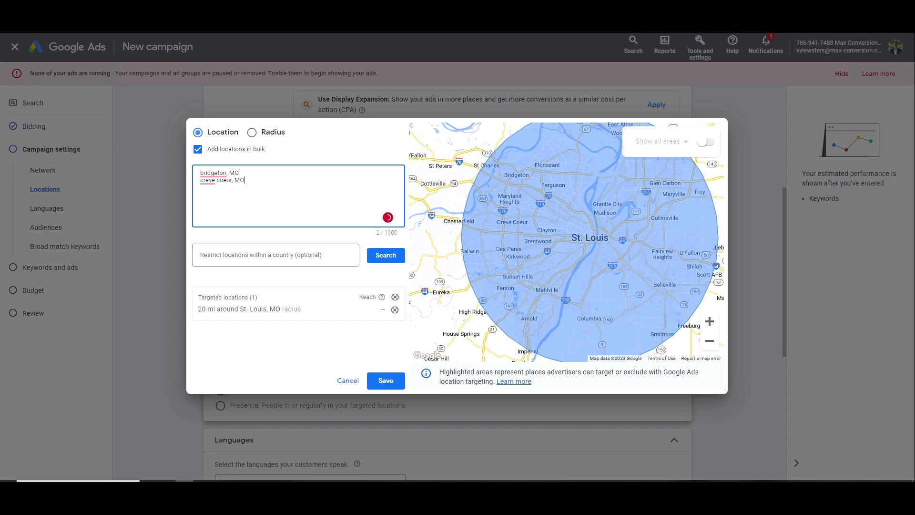
key(Return)
text(Marl)
text(land)
text( h)
text(eights, MO)
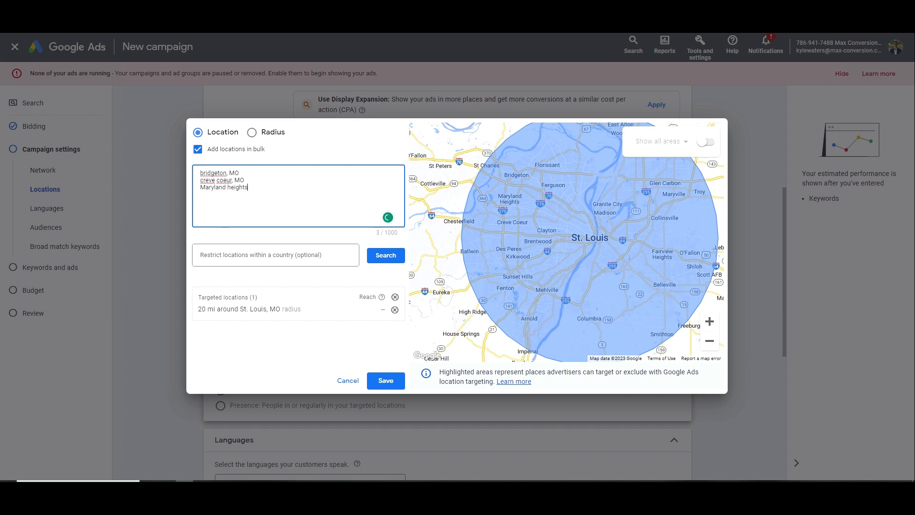
key(Return)
text(Chesterfield, MO Kirkwood, MO)
key(Return)
text(Arnold, MO)
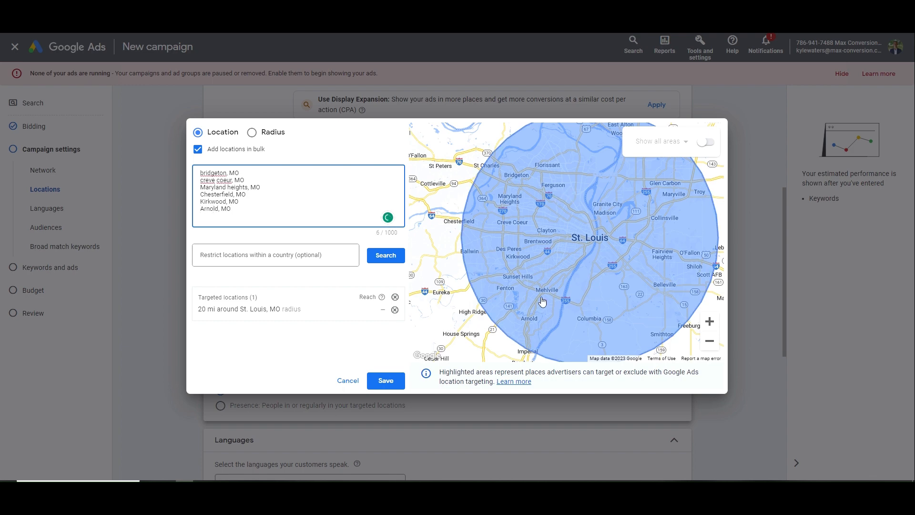
Search the six listed cities and target all the matches
scroll(558, 307, down, 1)
scroll(558, 299, up, 1)
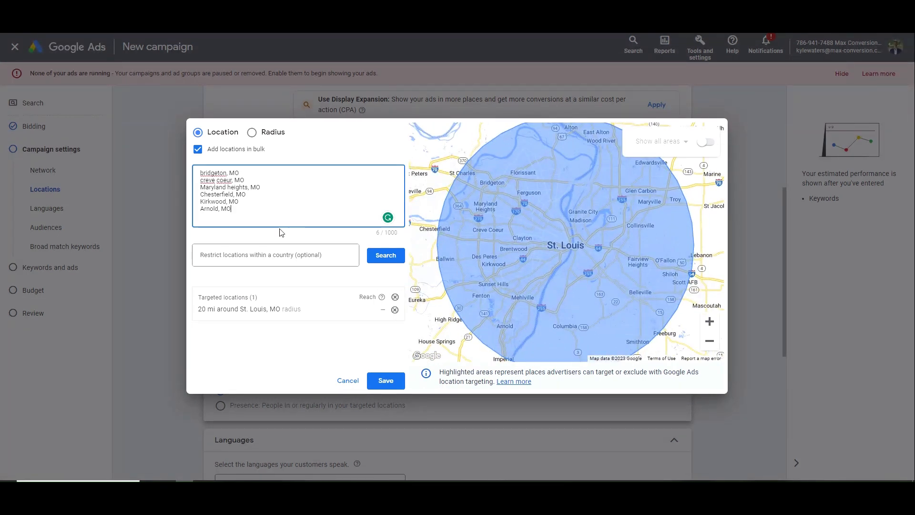
drag(239, 202, 199, 173)
click(200, 174)
click(384, 255)
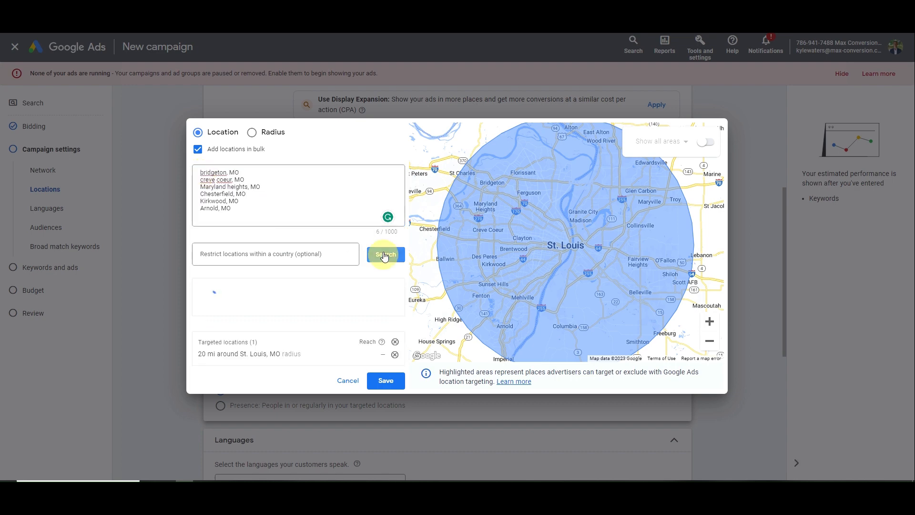
click(370, 287)
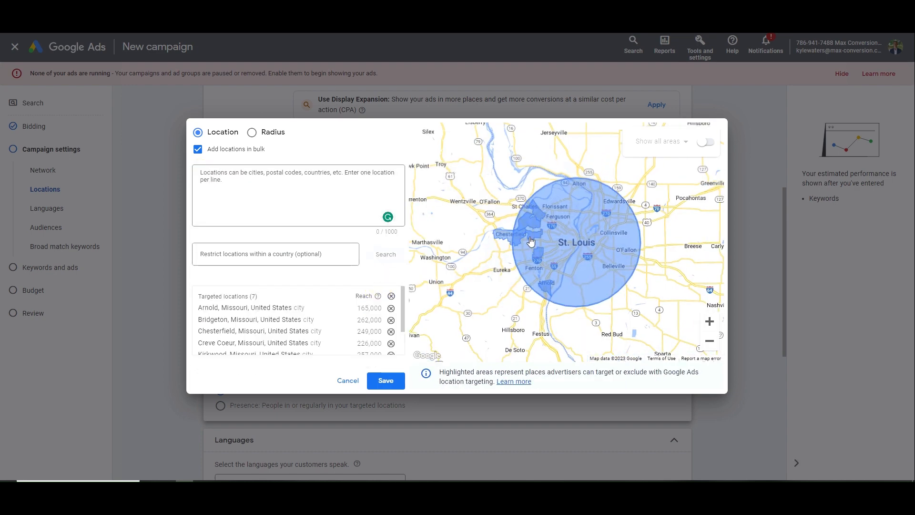
Check Chesterfield and the St. Louis radius on the map, then save the seven locations
scroll(308, 327, down, 1)
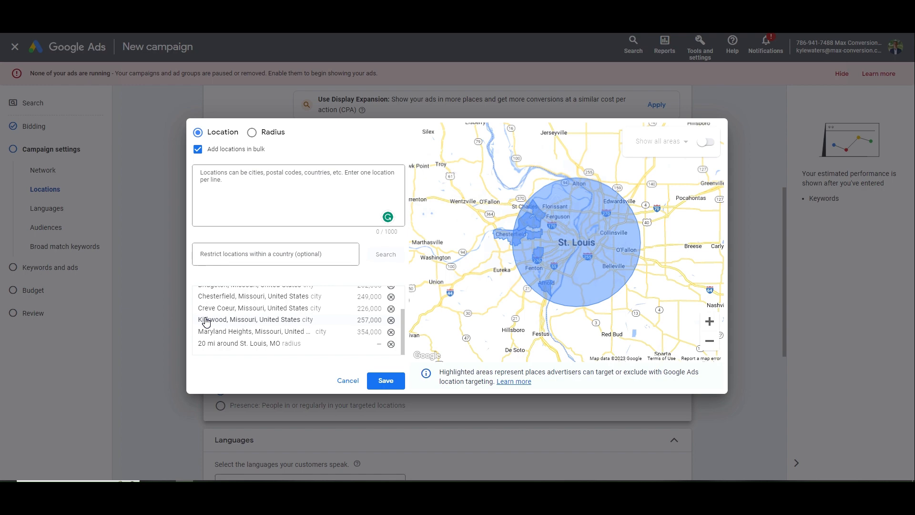
scroll(508, 241, up, 1)
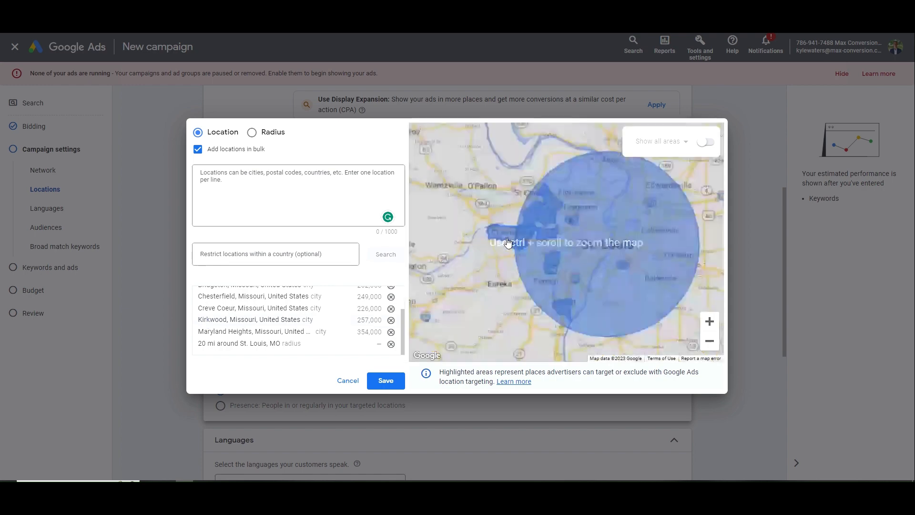
drag(508, 244, 426, 250)
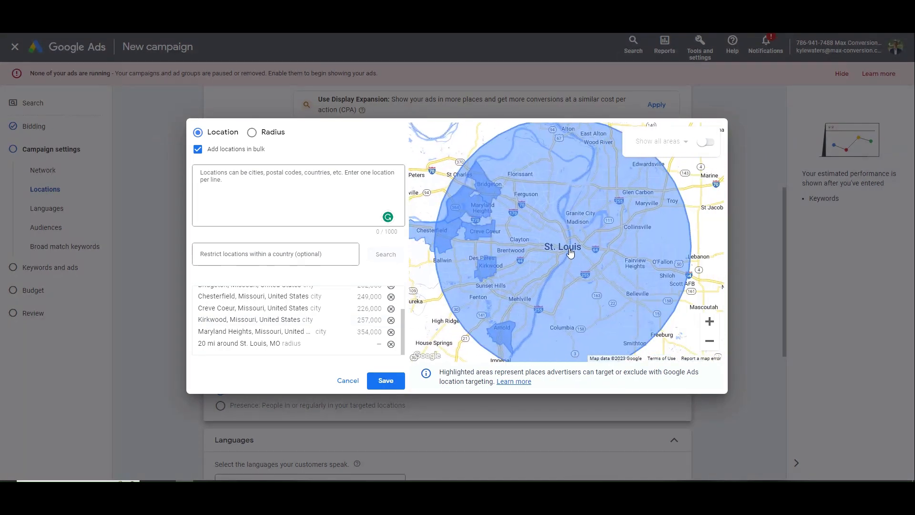
drag(567, 251, 632, 247)
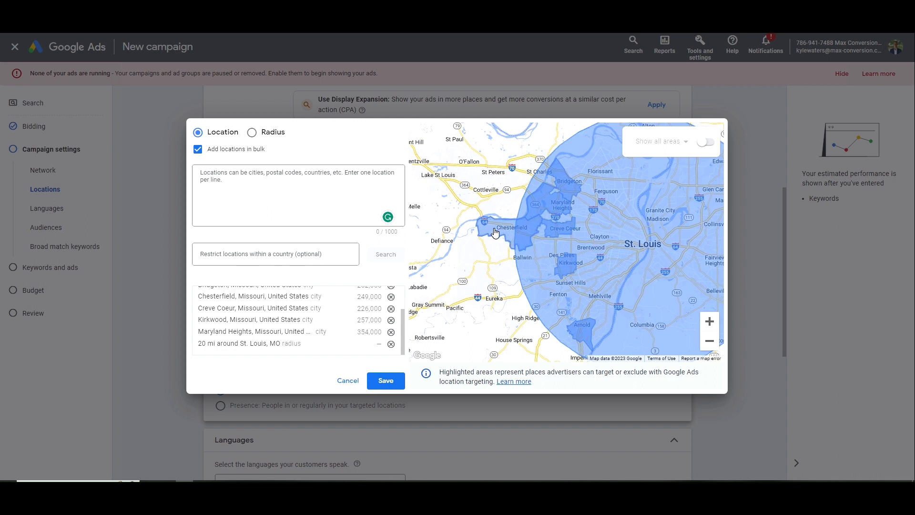
click(495, 232)
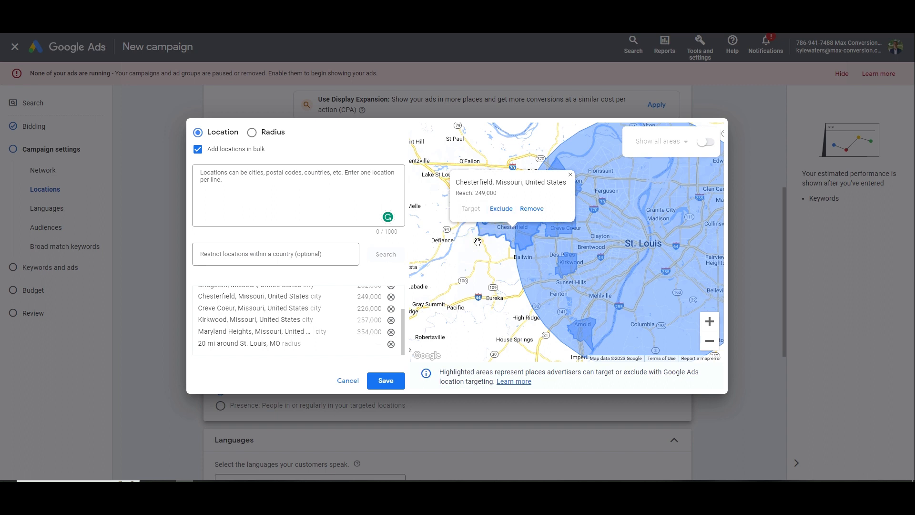
click(359, 203)
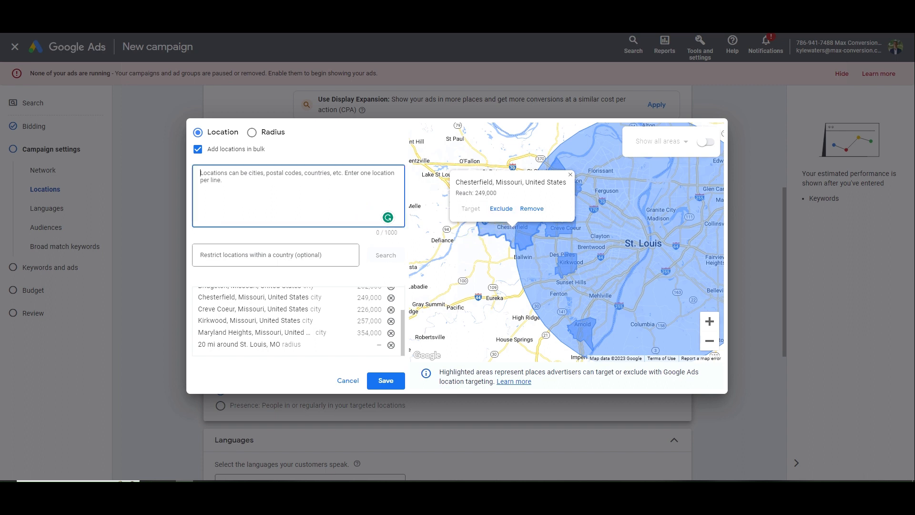
click(599, 241)
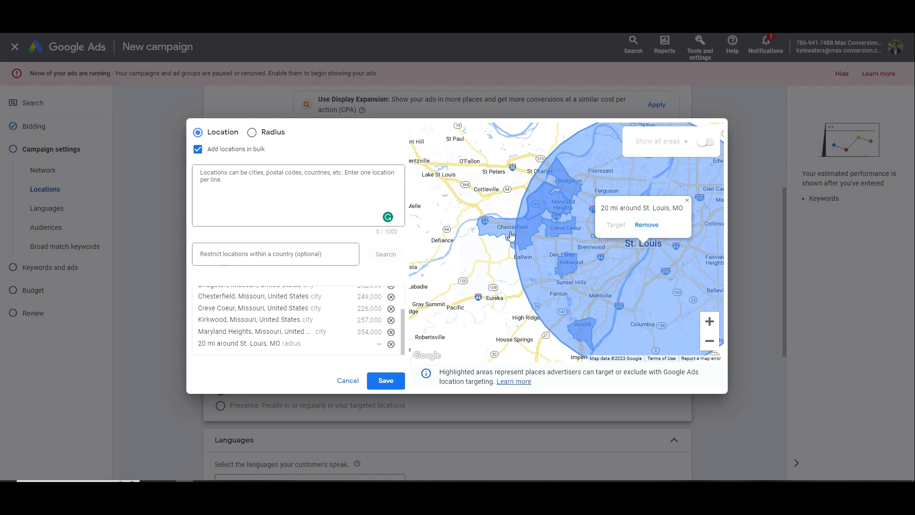
click(388, 382)
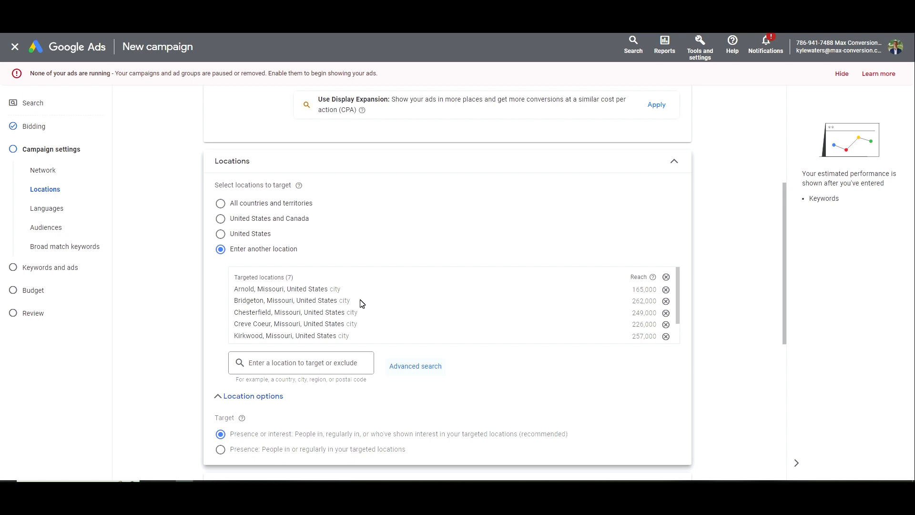
Choose the Presence location option, leaving Audience segments unchanged
scroll(362, 303, down, 5)
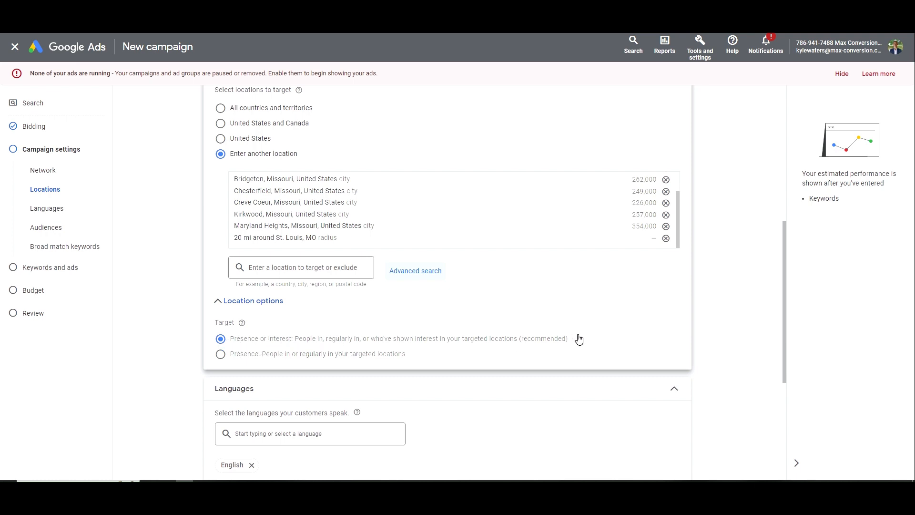
drag(314, 354, 318, 354)
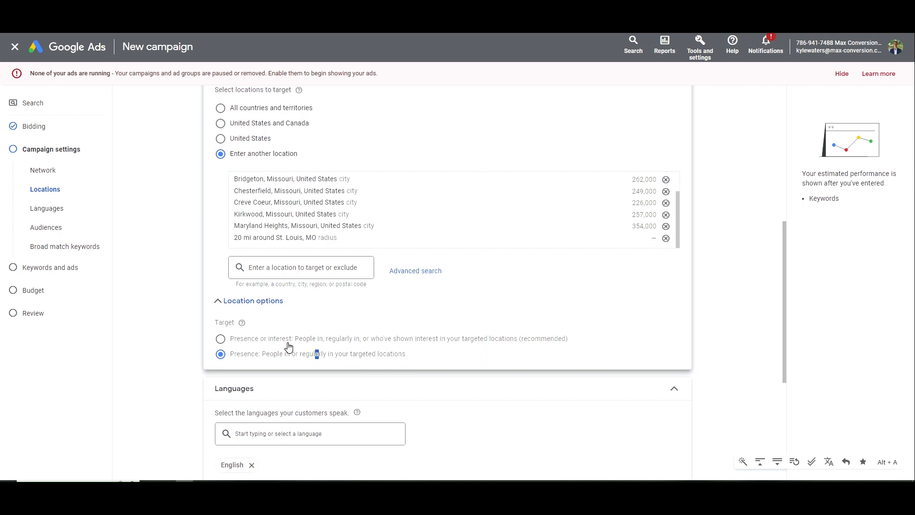
drag(325, 339, 328, 339)
click(552, 358)
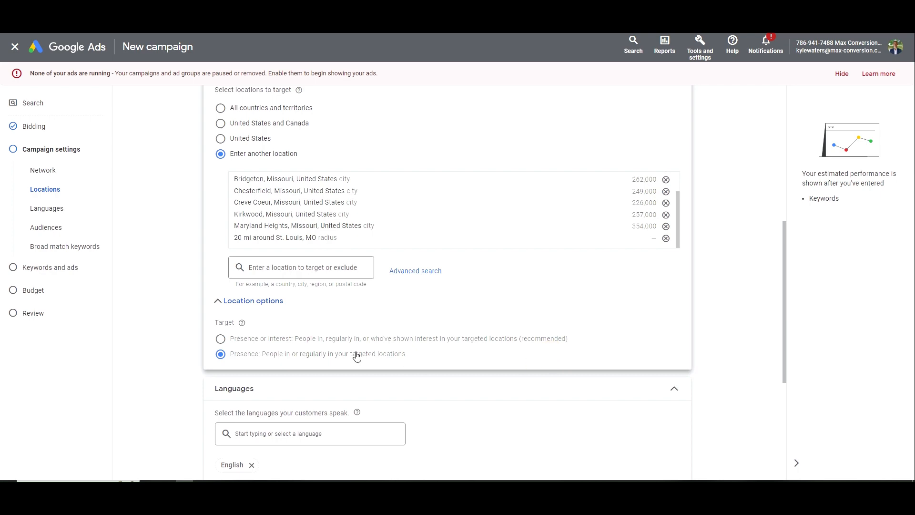
scroll(398, 256, down, 3)
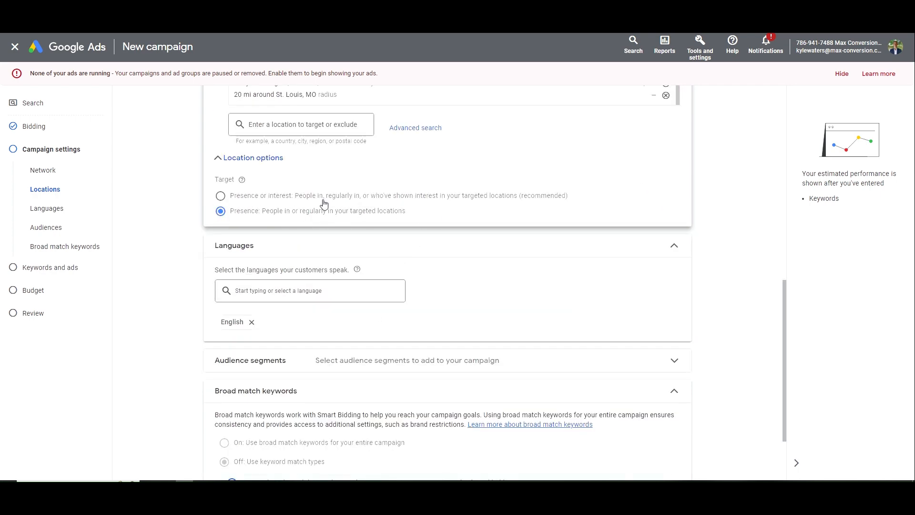
scroll(320, 205, down, 2)
click(380, 264)
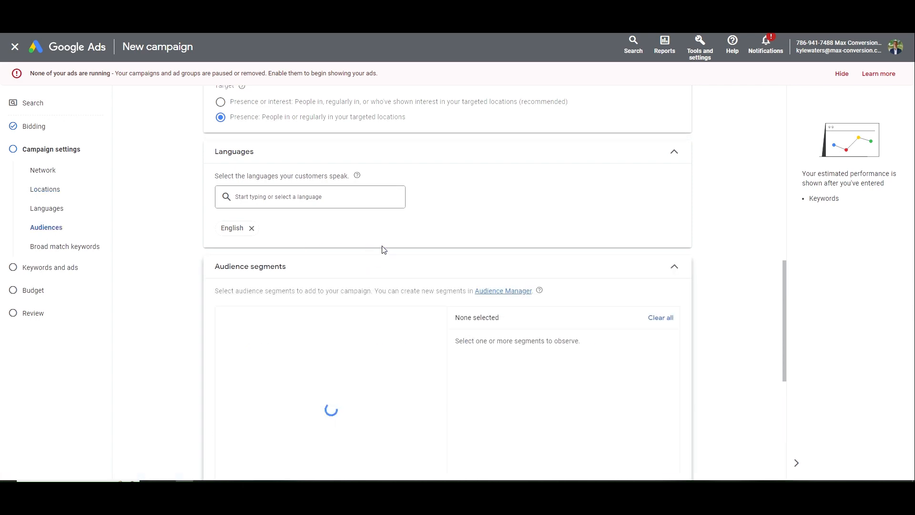
scroll(334, 262, down, 2)
click(673, 174)
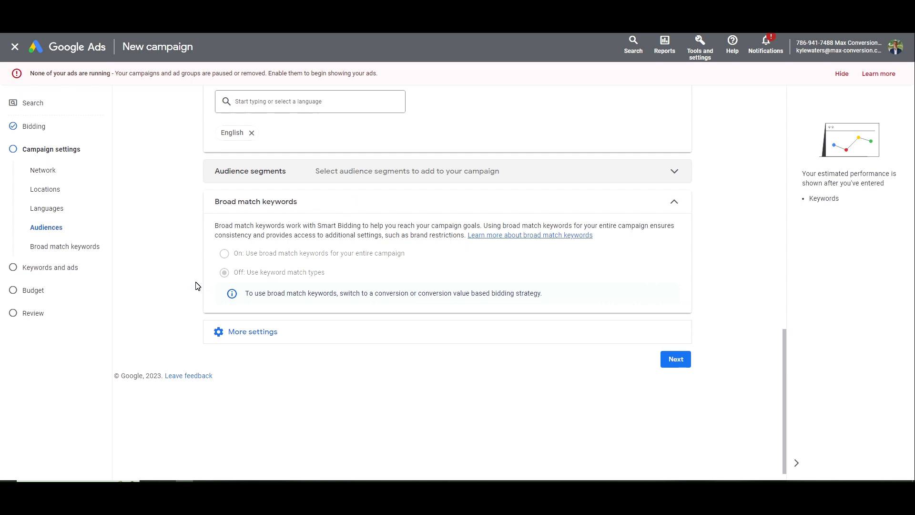
Schedule ads for Mondays - Fridays from 09:00 to 17:00
click(267, 333)
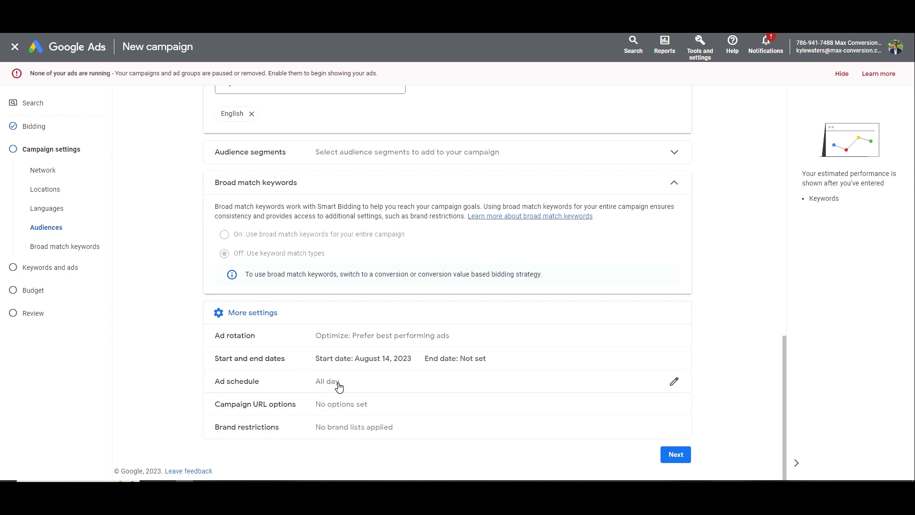
click(370, 381)
click(253, 337)
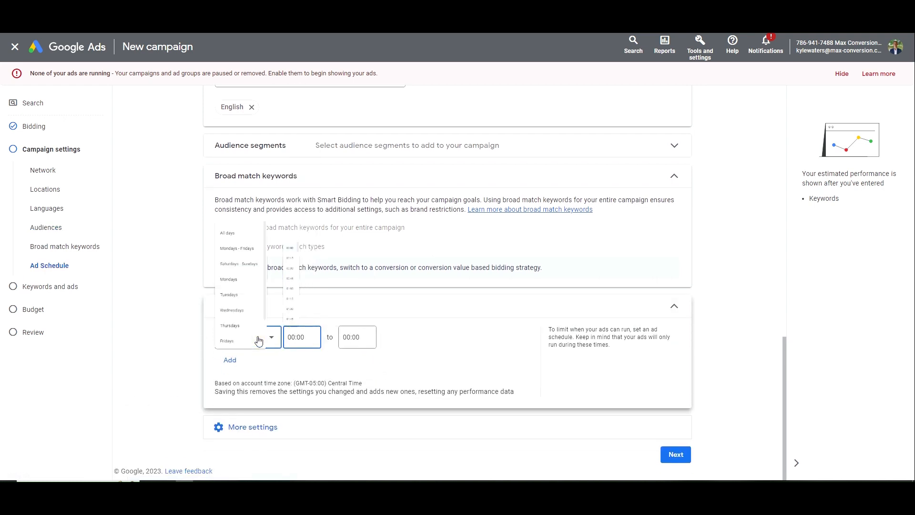
click(269, 200)
click(311, 334)
scroll(315, 219, down, 15)
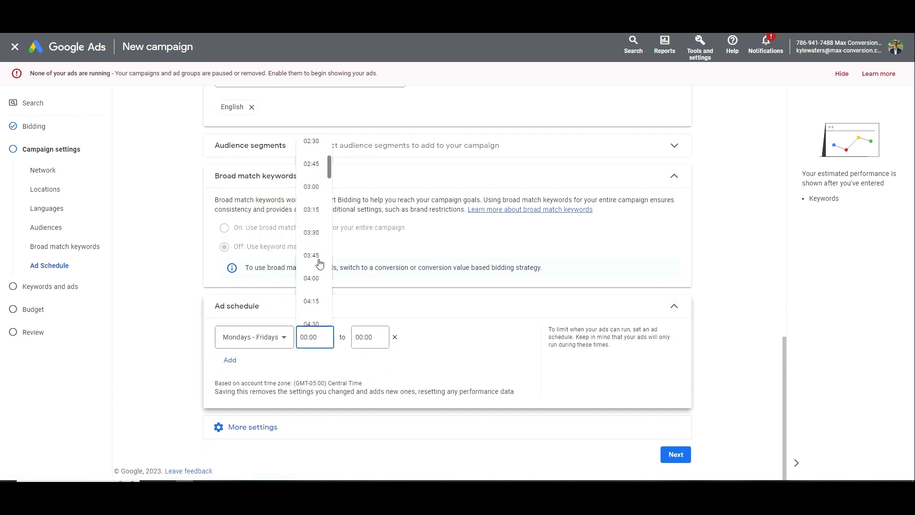
click(316, 212)
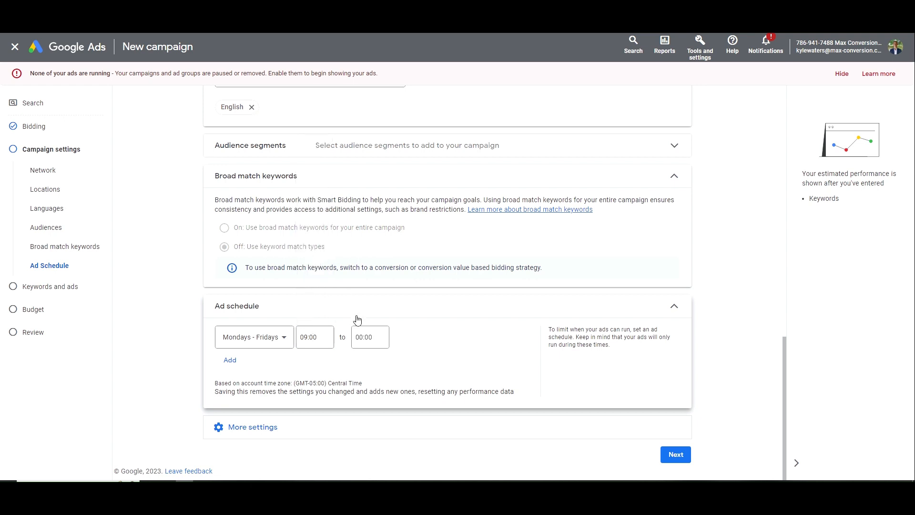
click(368, 337)
scroll(368, 277, down, 10)
scroll(367, 267, down, 18)
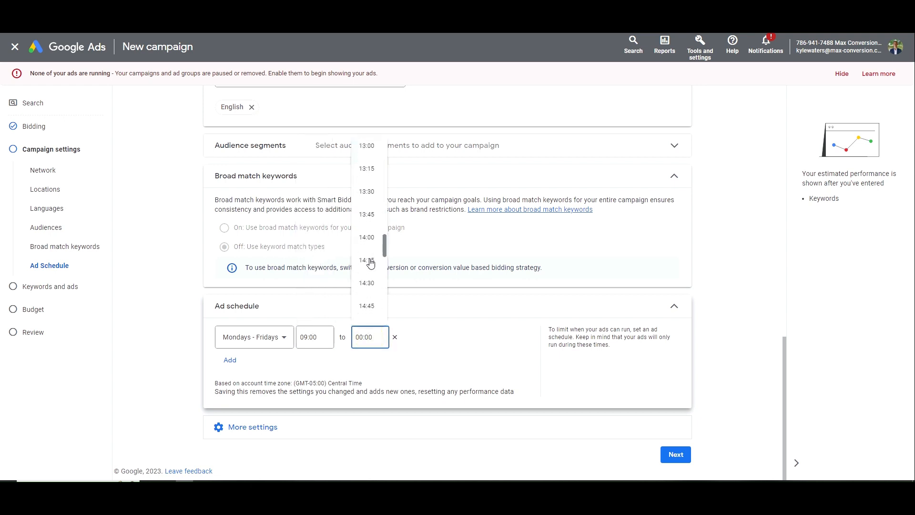
click(365, 276)
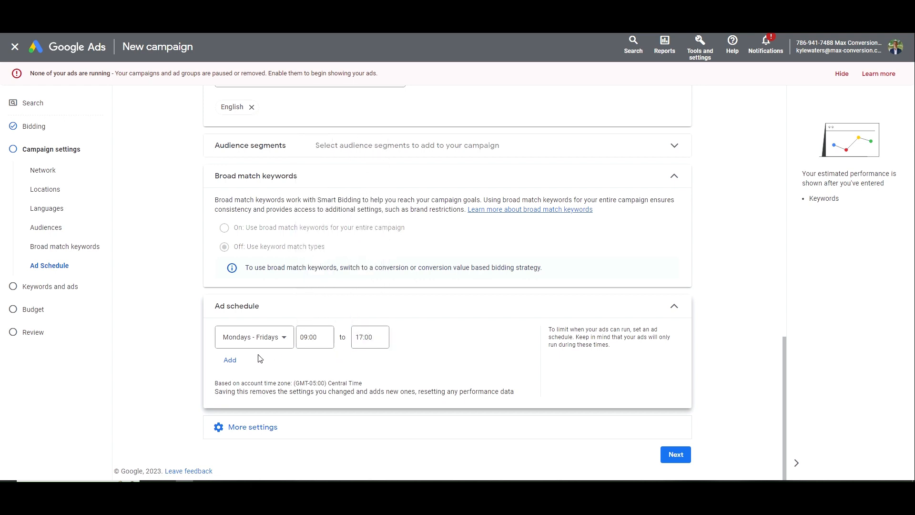
Add a Saturday time slot from 09:00 to 17:00, copying the weekday end time
click(244, 369)
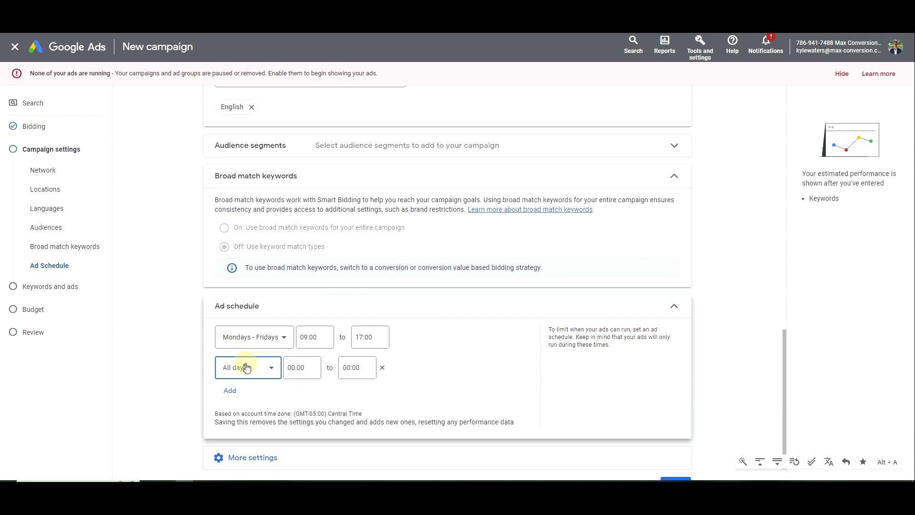
click(243, 368)
scroll(251, 334, down, 2)
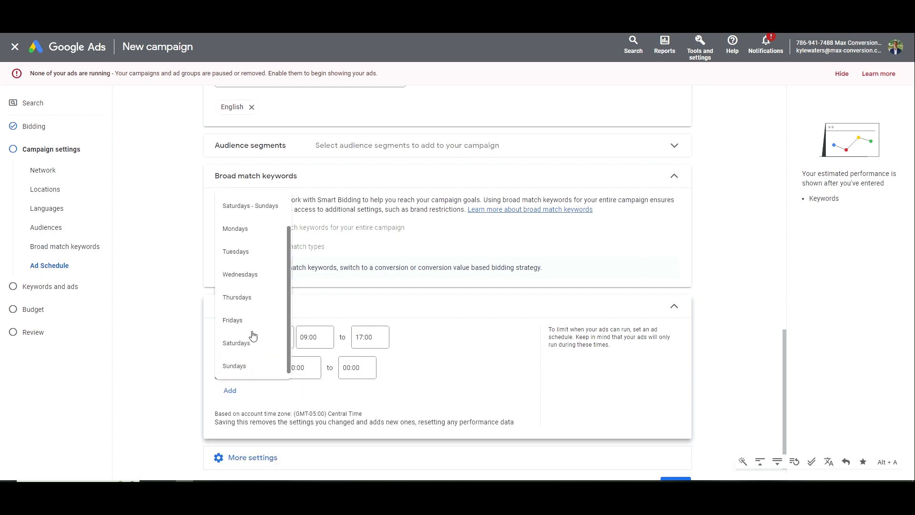
click(249, 344)
click(295, 367)
scroll(300, 281, down, 15)
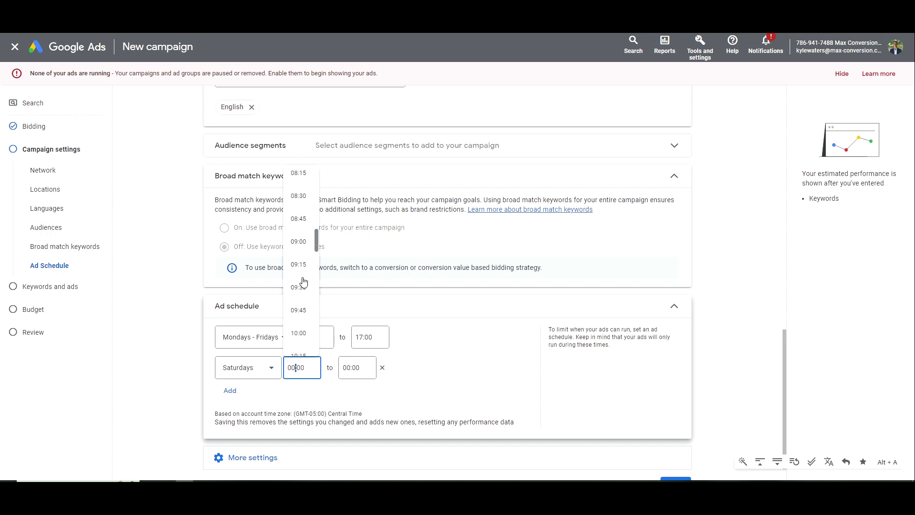
click(299, 195)
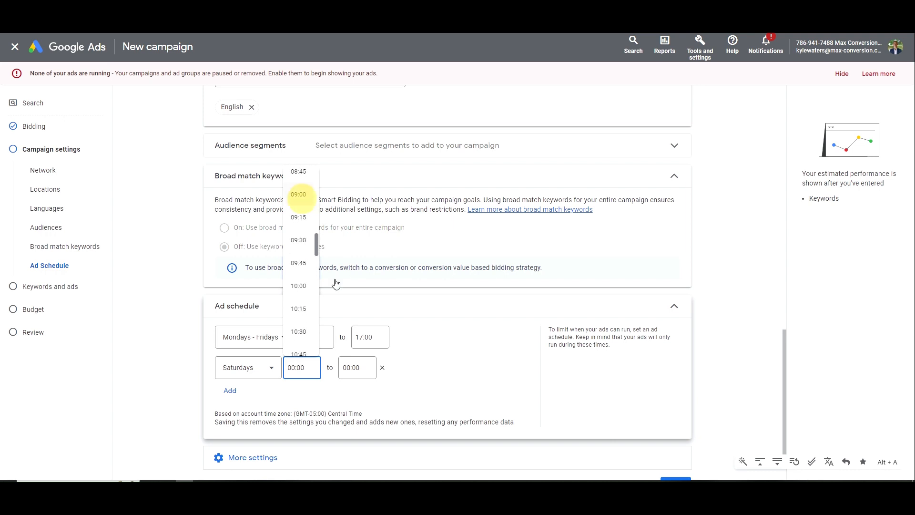
click(362, 339)
key(ctrl+c)
click(355, 368)
key(ctrl+v)
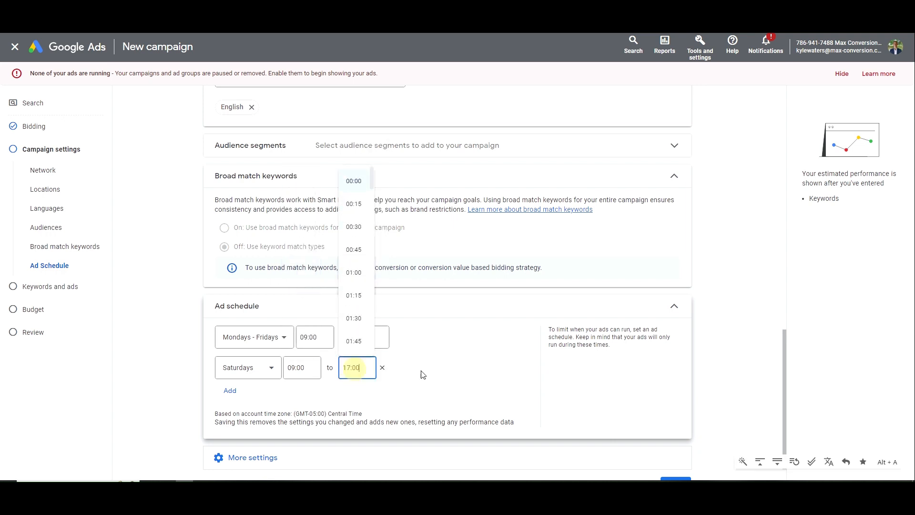
click(444, 368)
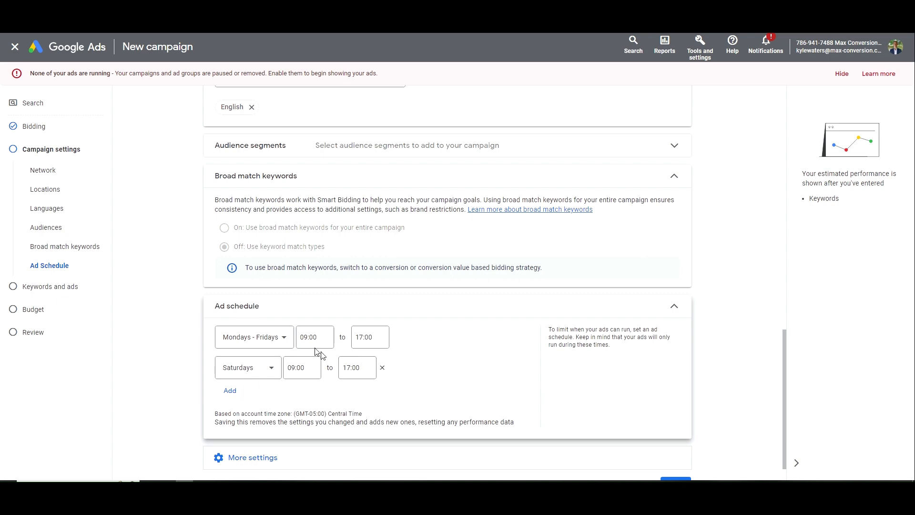
scroll(305, 374, down, 2)
click(317, 429)
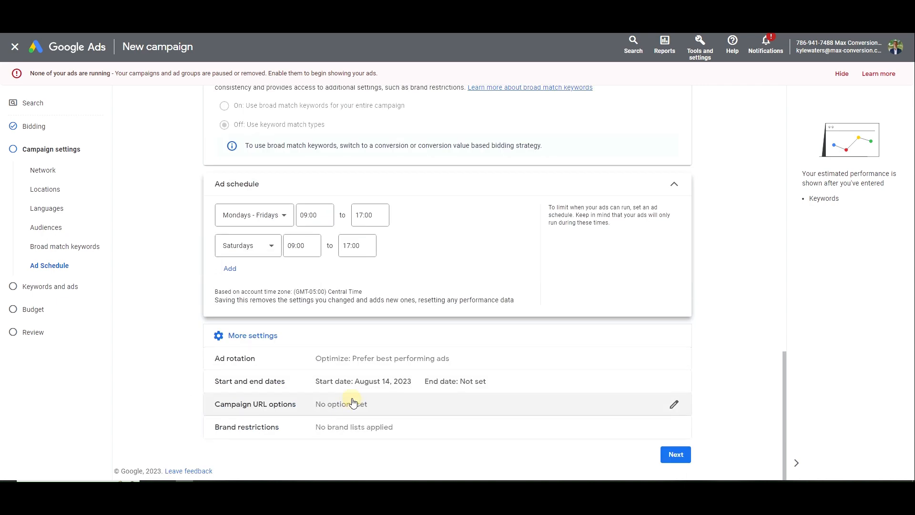
Leave Campaign URL options and Brand restrictions unset and continue to Keywords and ads
click(395, 403)
click(499, 217)
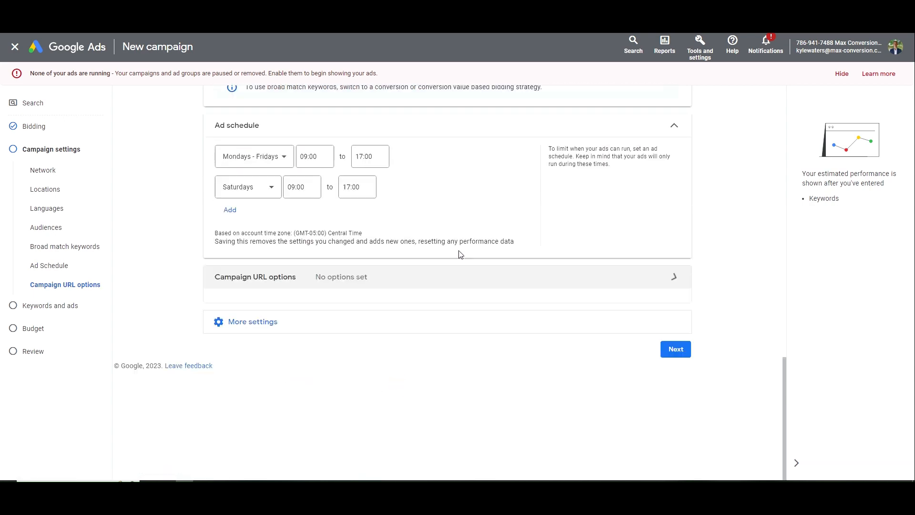
click(336, 315)
click(354, 386)
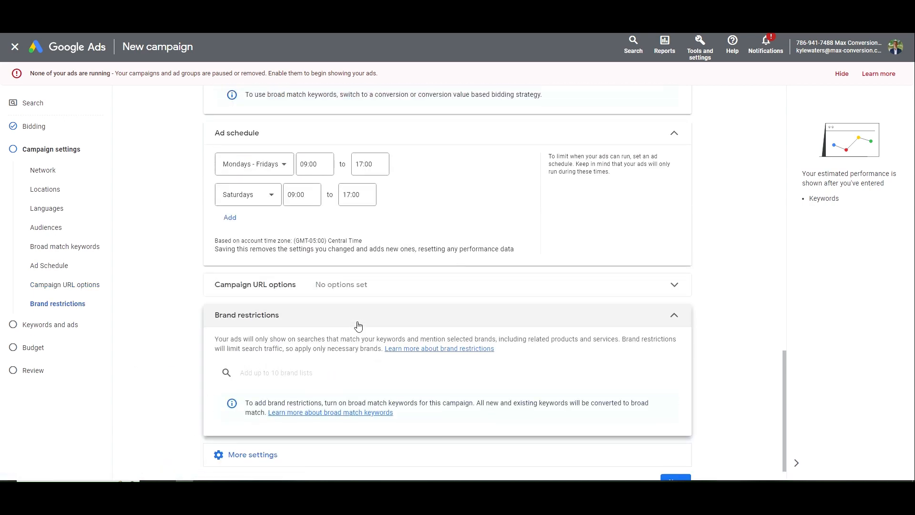
click(387, 288)
click(386, 288)
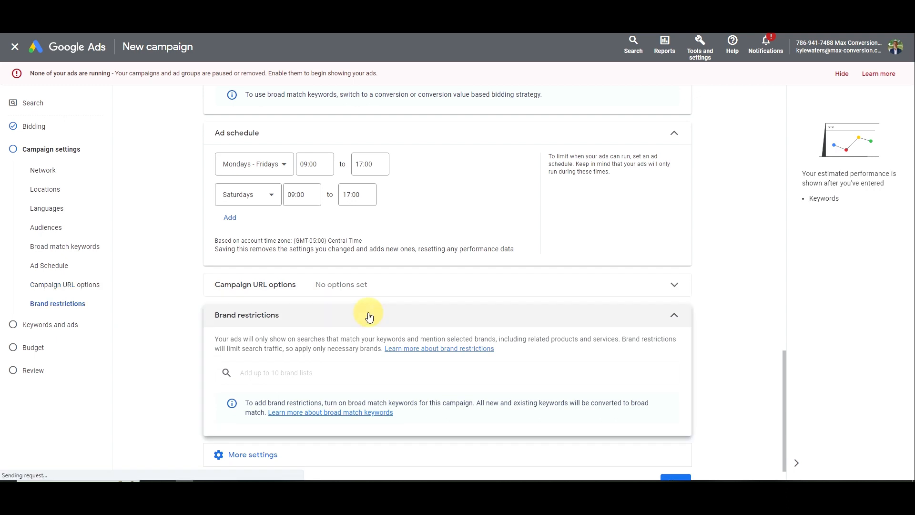
click(367, 313)
click(284, 344)
click(675, 411)
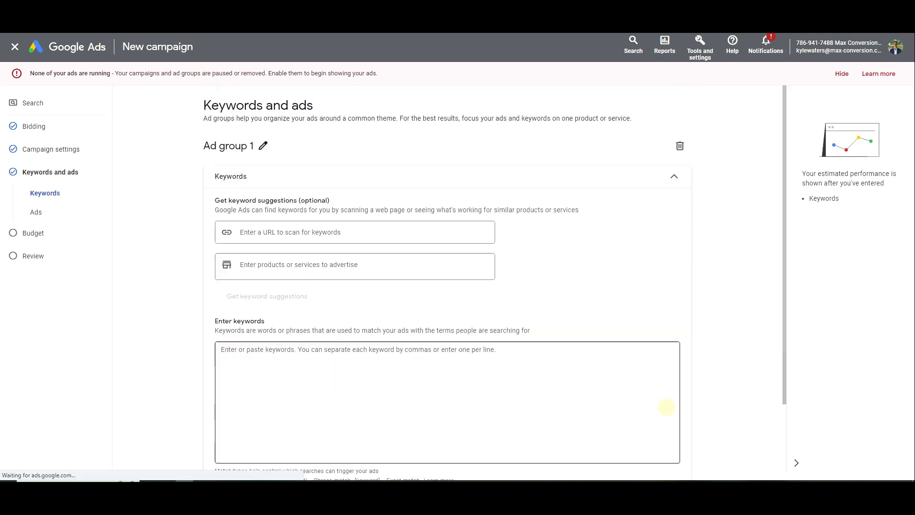
Rename the ad group from 'Ad group 1' to 'Moving Company', dismissing the new keywords guide
click(263, 146)
drag(263, 146, 212, 146)
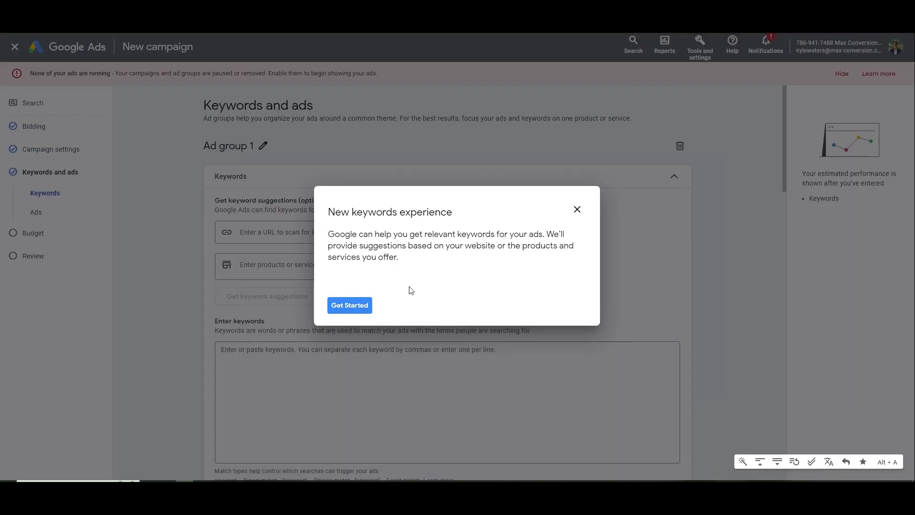
click(577, 210)
click(501, 276)
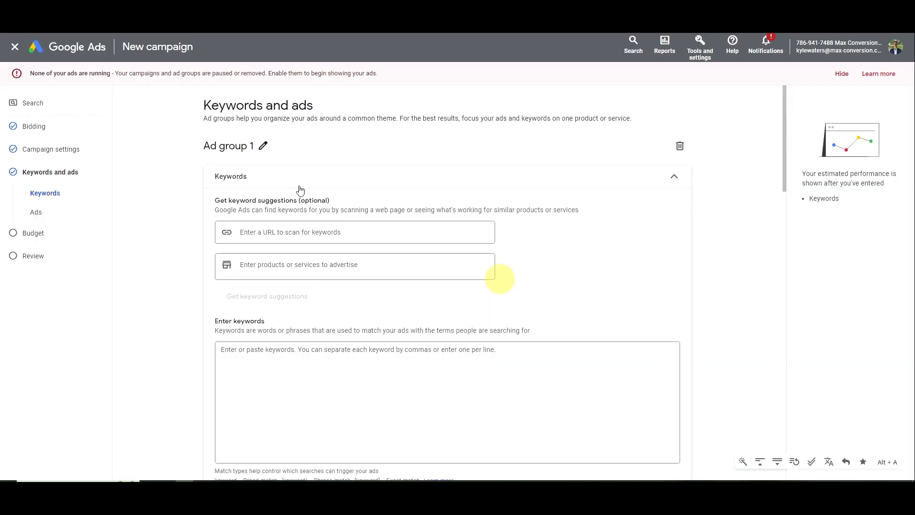
click(262, 146)
key(ctrl+a)
text(M)
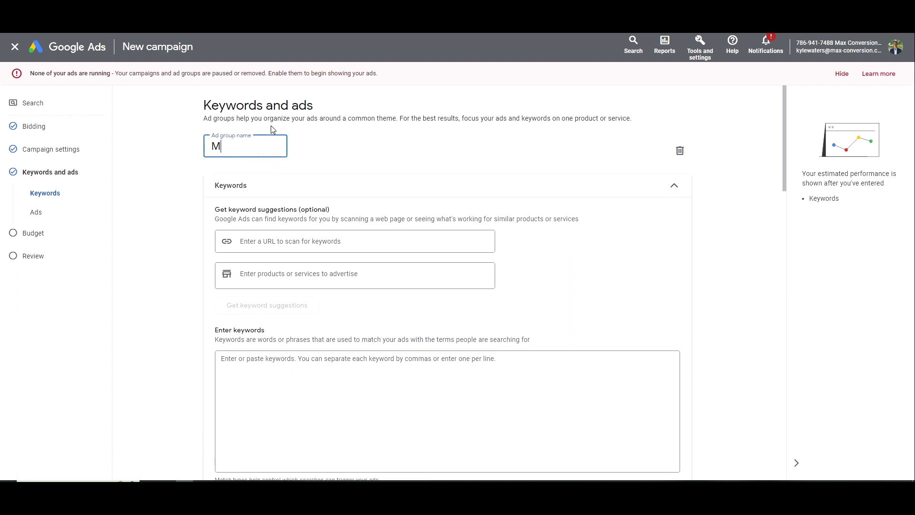
text(oving Company)
click(240, 278)
Add 'moving services' as an advertised service and request keyword suggestions
text(moving services)
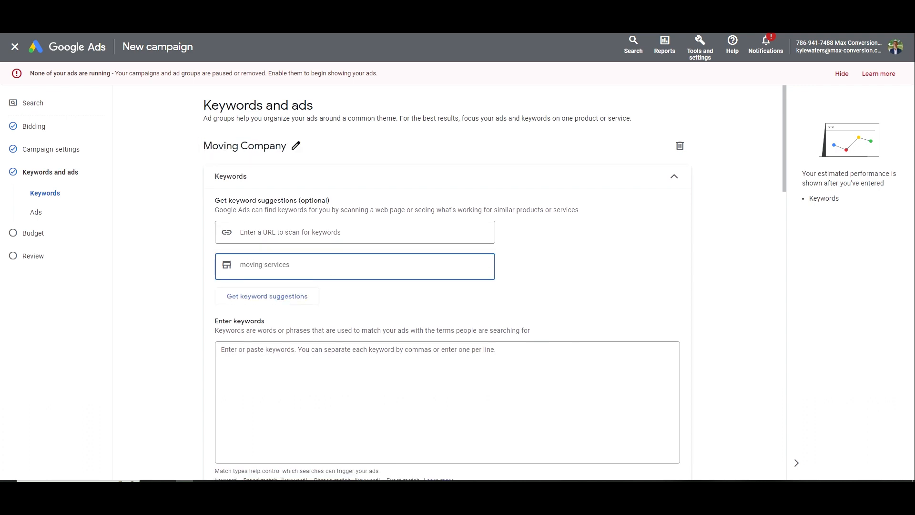
key(Return)
click(303, 295)
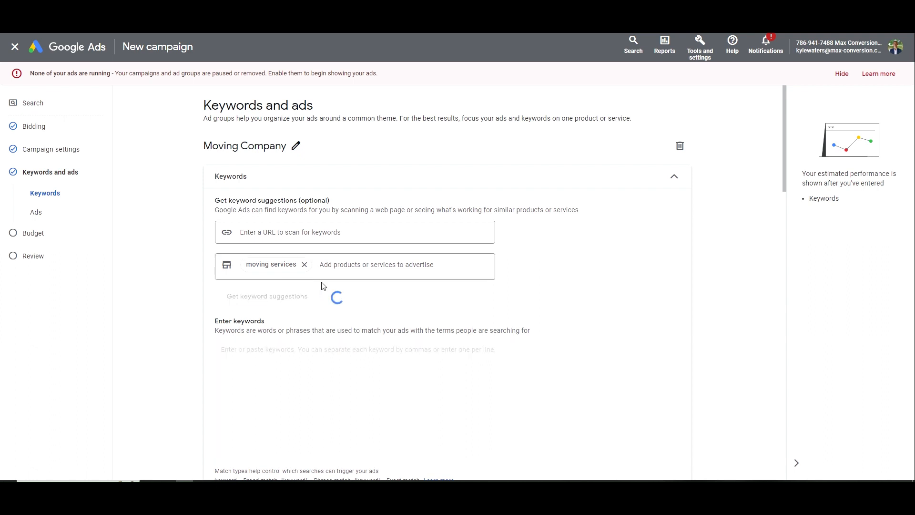
Delete suggested keywords like professional movers, top moving companies, movers from state to state and single item movers
scroll(344, 315, down, 1)
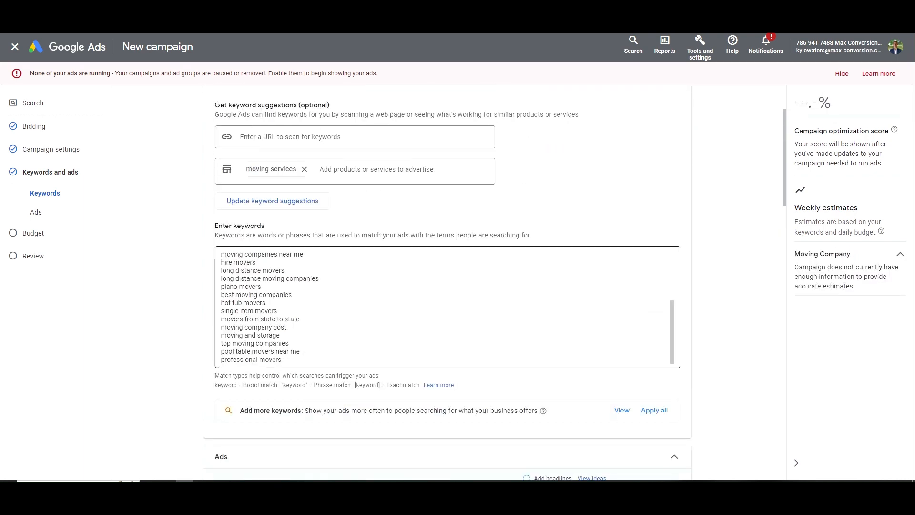
click(289, 360)
double_click(285, 360)
click(286, 360)
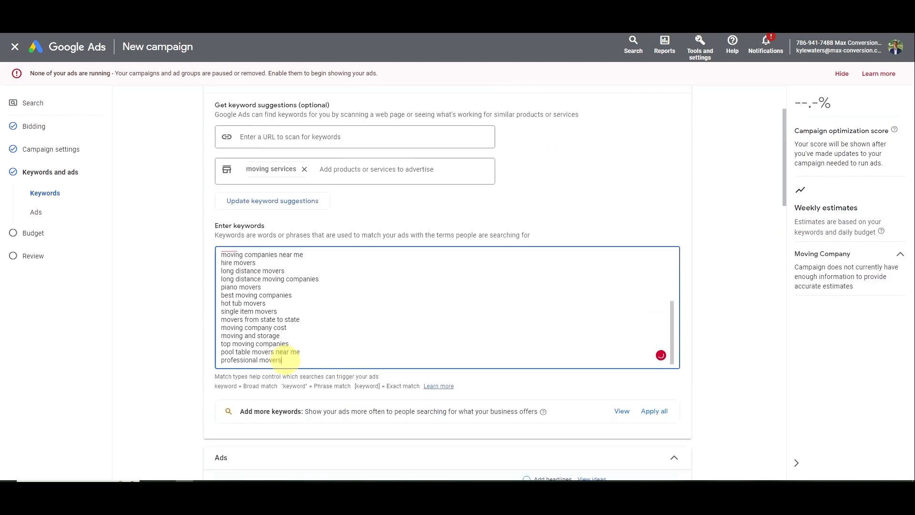
drag(285, 360, 215, 357)
key(BackSpace)
key(BackSpace)
drag(302, 360, 192, 353)
key(BackSpace)
key(BackSpace)
drag(281, 360, 245, 360)
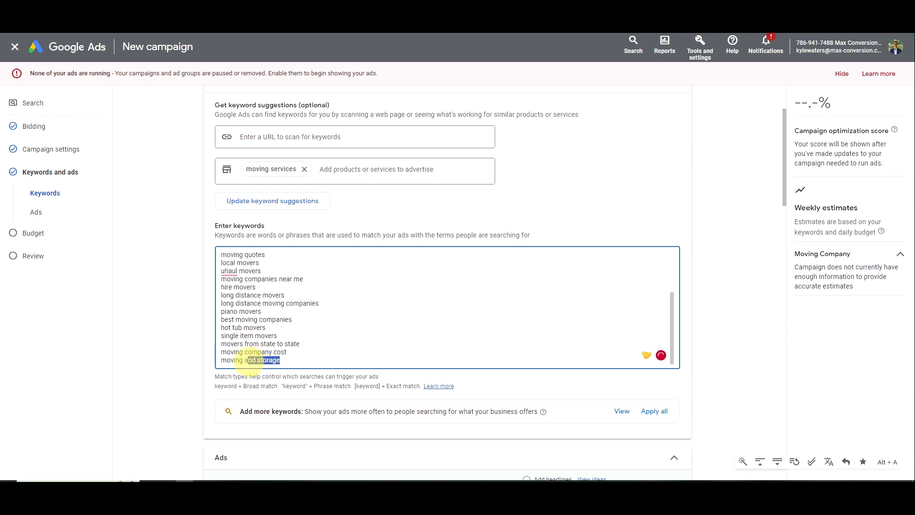
key(BackSpace)
key(BackSpace)
key(BackSpace)
key(BackSpace)
key(BackSpace)
key(BackSpace)
key(BackSpace)
key(BackSpace)
key(BackSpace)
key(BackSpace)
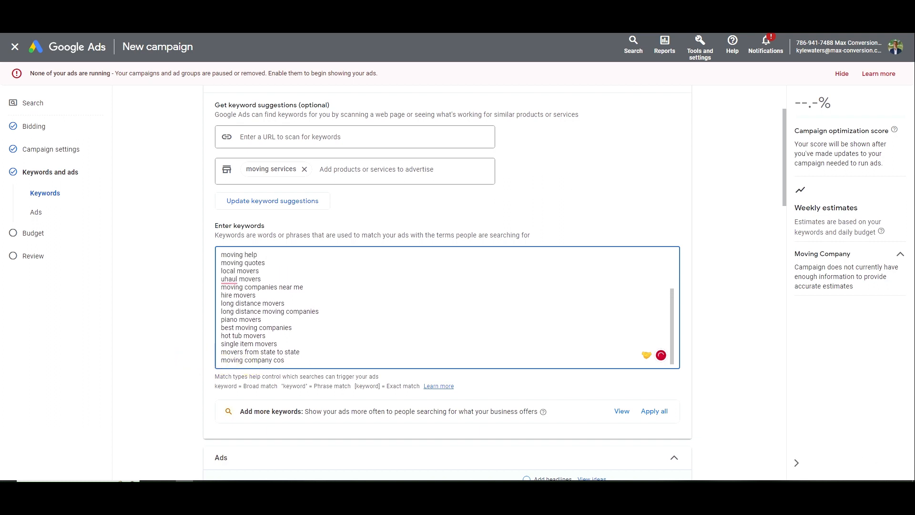
drag(300, 352, 215, 351)
key(BackSpace)
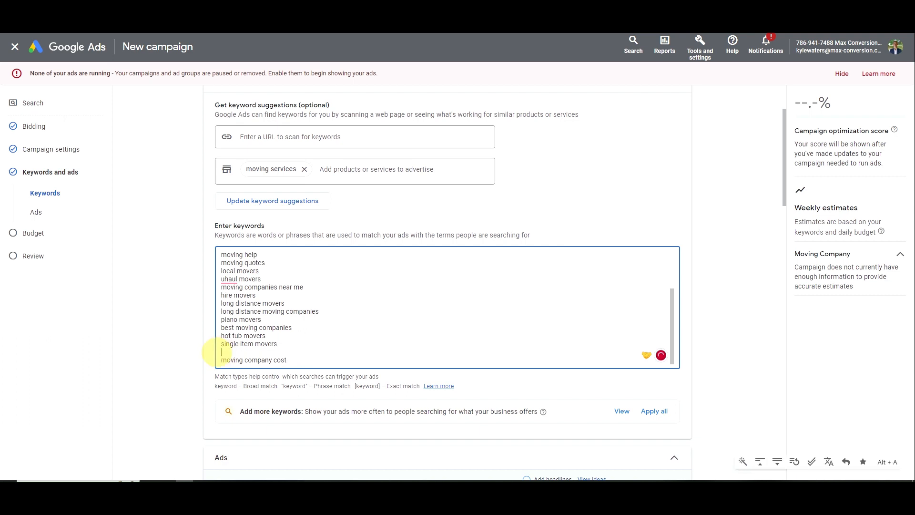
key(BackSpace)
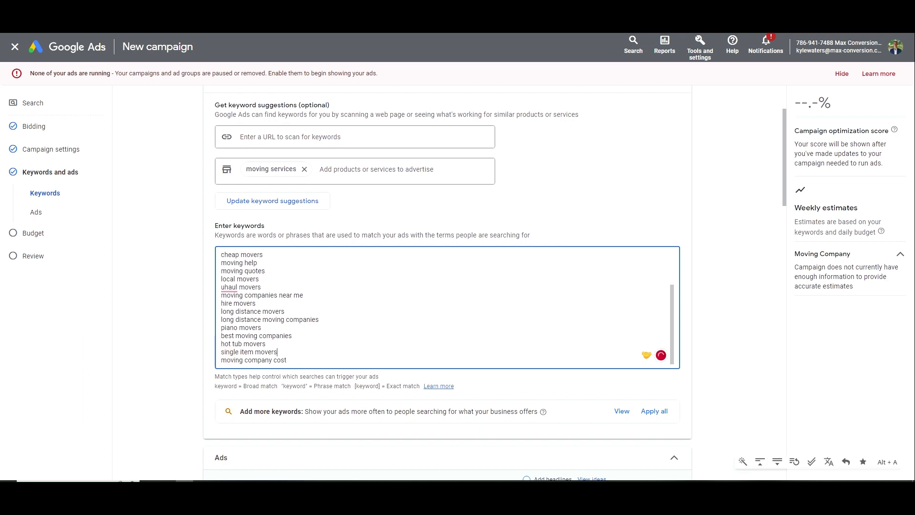
key(BackSpace)
key(BackSpace)
Delete hot tub, piano, long distance, uhaul, local, cheap movers and movers near me keywords
drag(277, 352, 190, 344)
key(BackSpace)
key(BackSpace)
key(BackSpace)
key(BackSpace)
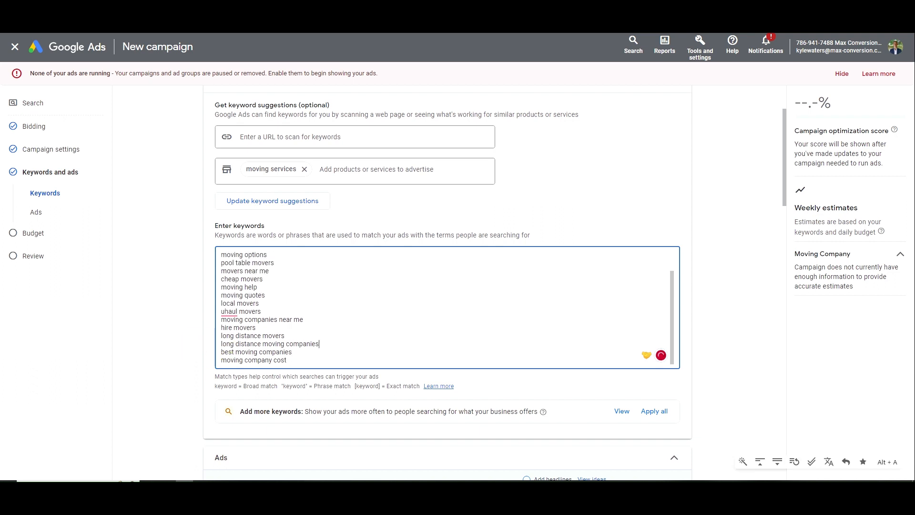
drag(315, 345, 215, 334)
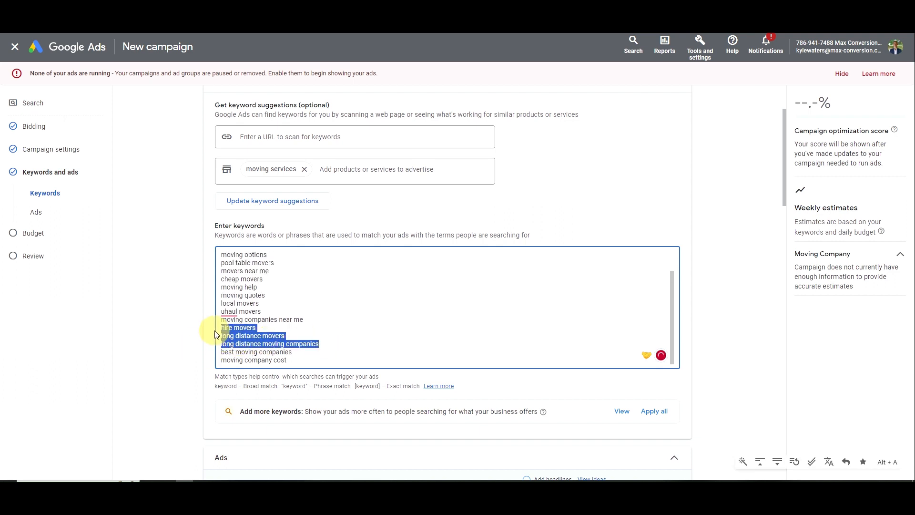
key(BackSpace)
key(BackSpace)
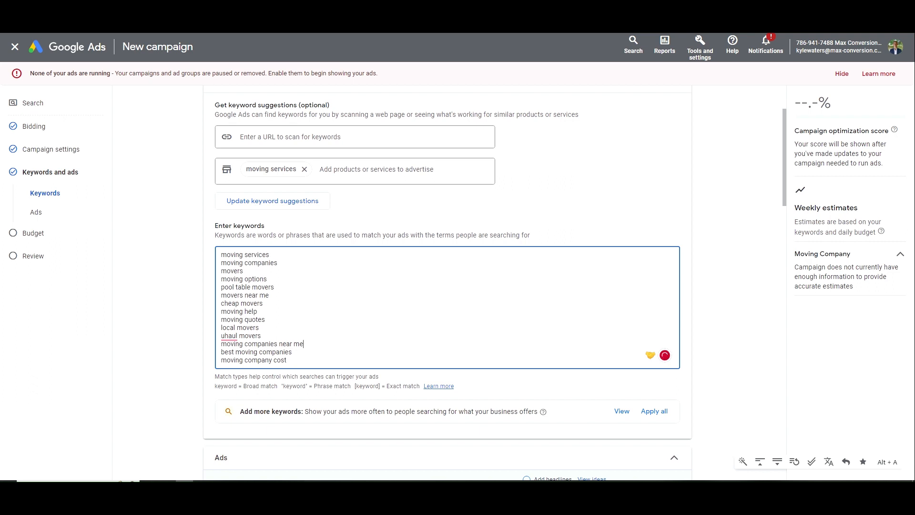
triple_click(217, 335)
drag(218, 334, 212, 312)
key(BackSpace)
key(BackSpace)
click(270, 303)
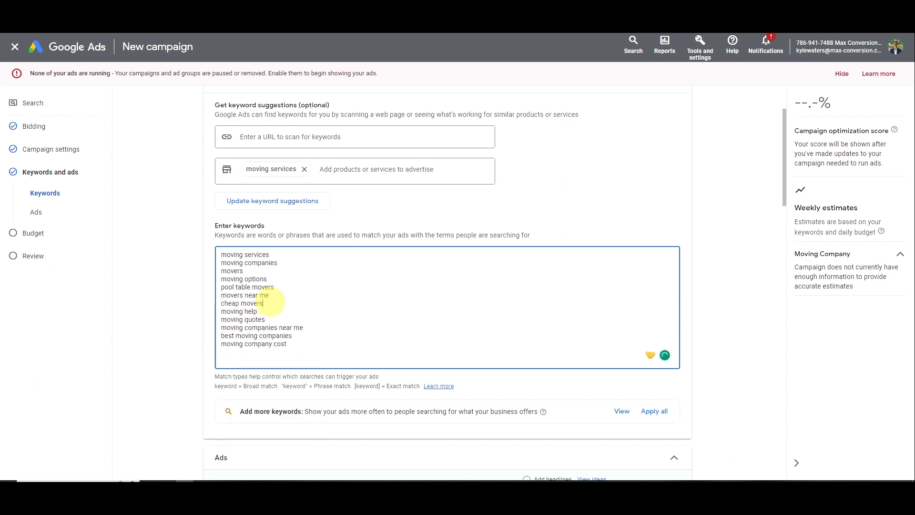
triple_click(267, 304)
key(BackSpace)
key(BackSpace)
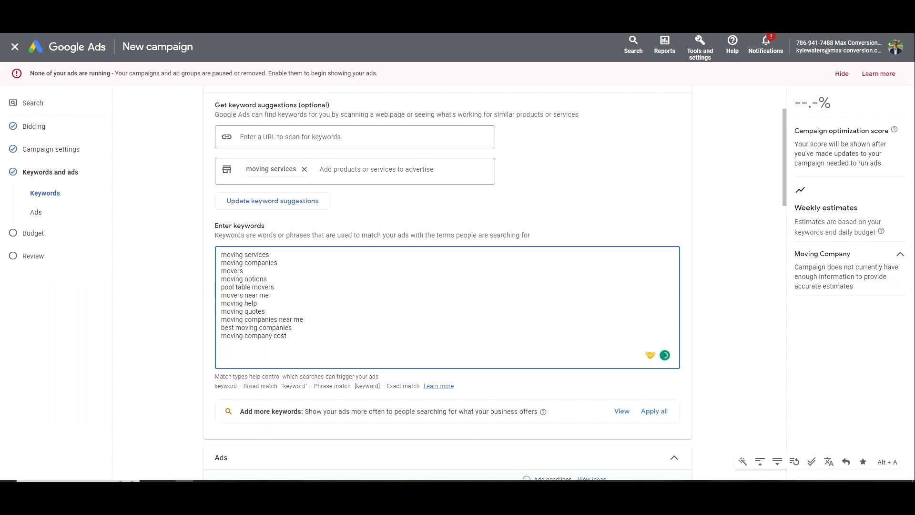
drag(268, 296, 215, 270)
key(BackSpace)
key(BackSpace)
key(BackSpace)
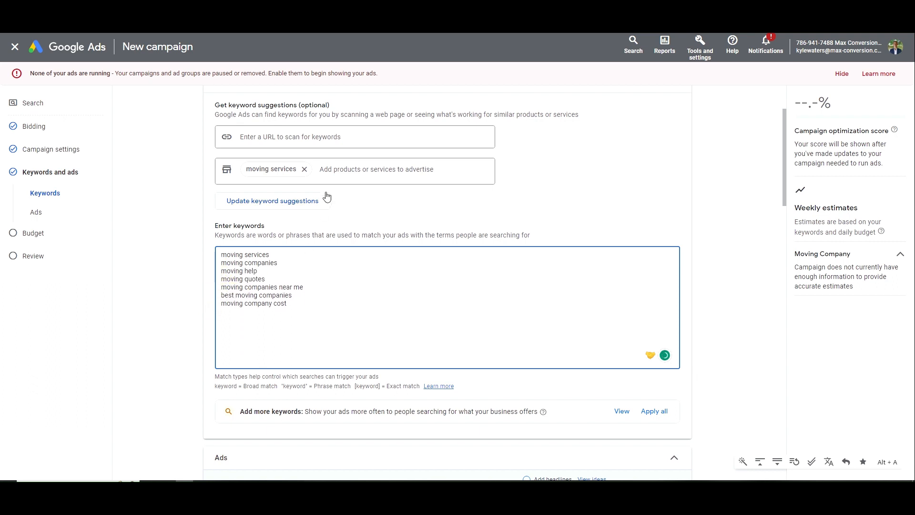
Make 'moving near me' an exact-match [moving near me] and quote 'moving company cost' for phrase match
click(310, 300)
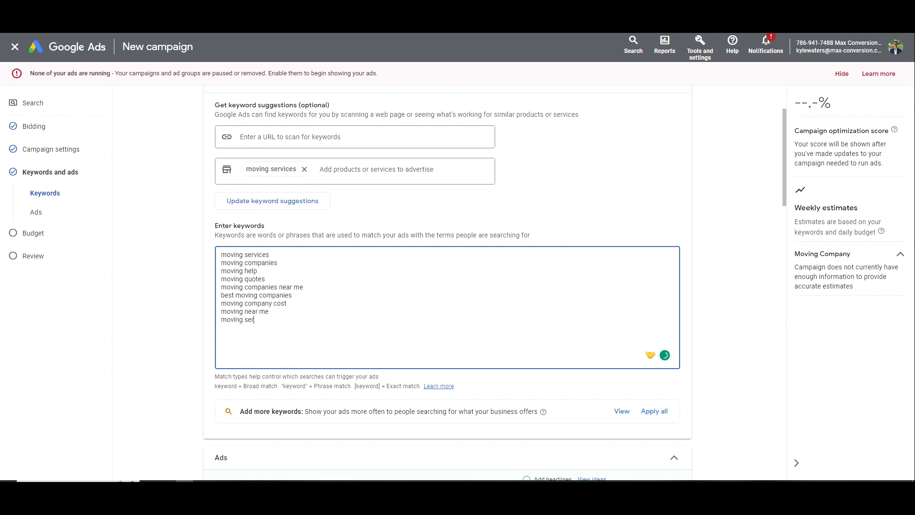
key(BackSpace)
key(BackSpace)
key(BackSpace)
key(BackSpace)
key(BackSpace)
key(BackSpace)
key(BackSpace)
key(BackSpace)
key(BackSpace)
key(BackSpace)
text([)
drag(287, 304, 275, 311)
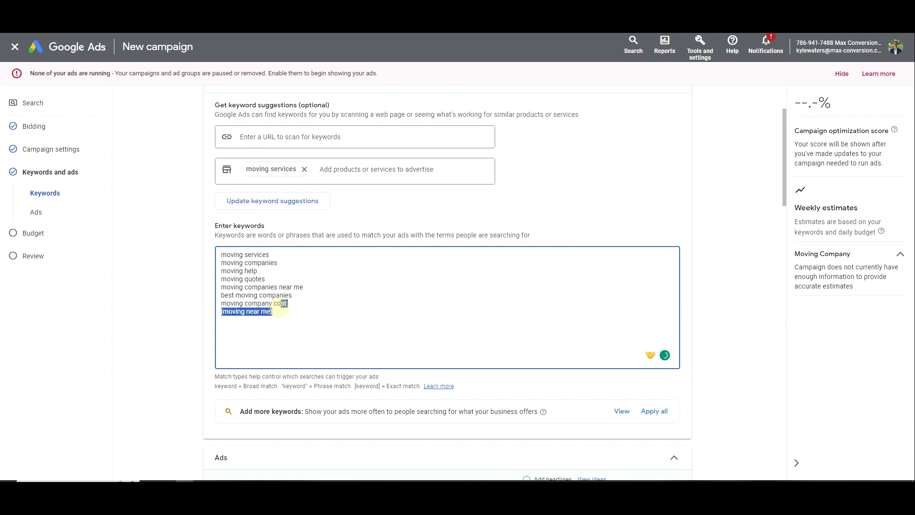
click(275, 311)
click(221, 311)
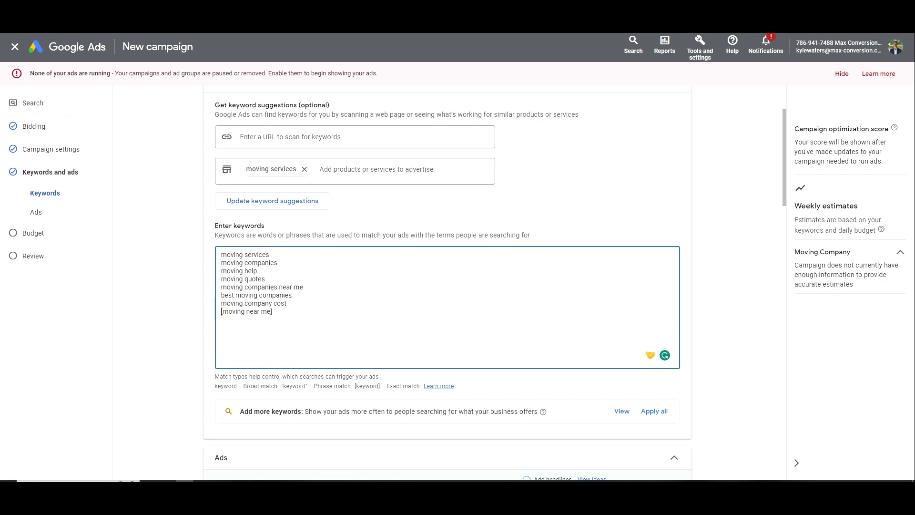
drag(273, 311, 217, 312)
click(224, 311)
drag(217, 313, 273, 313)
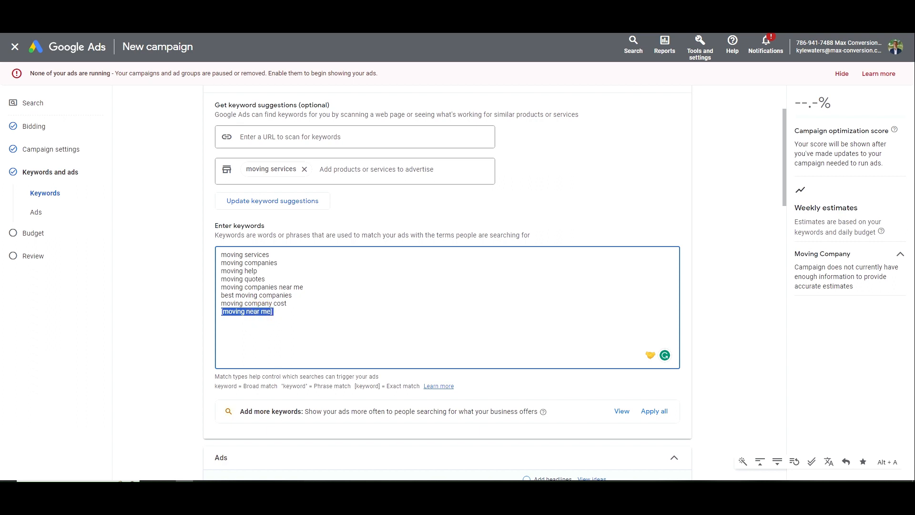
click(307, 312)
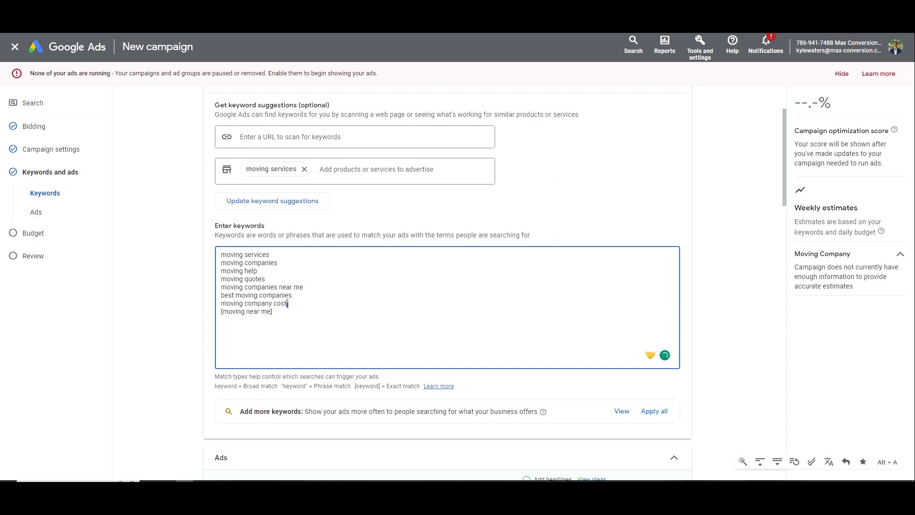
key(Home)
text(")
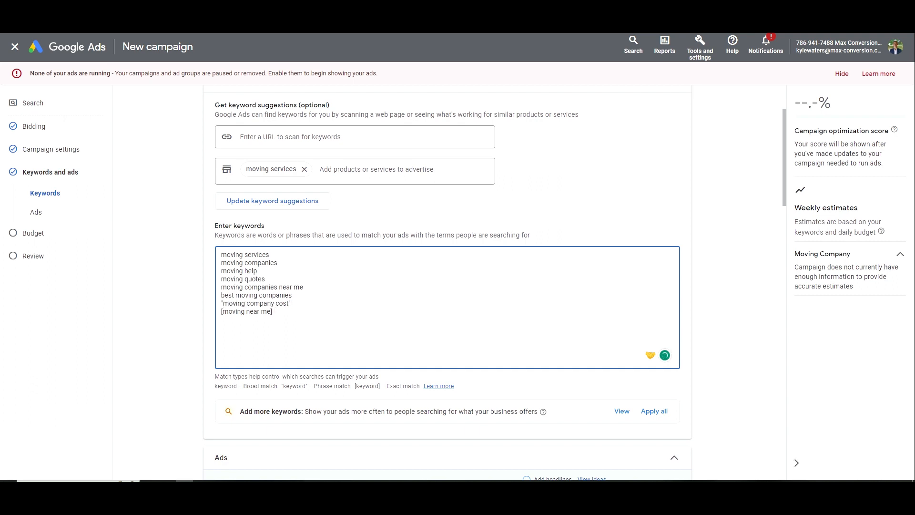
double_click(250, 303)
double_click(283, 302)
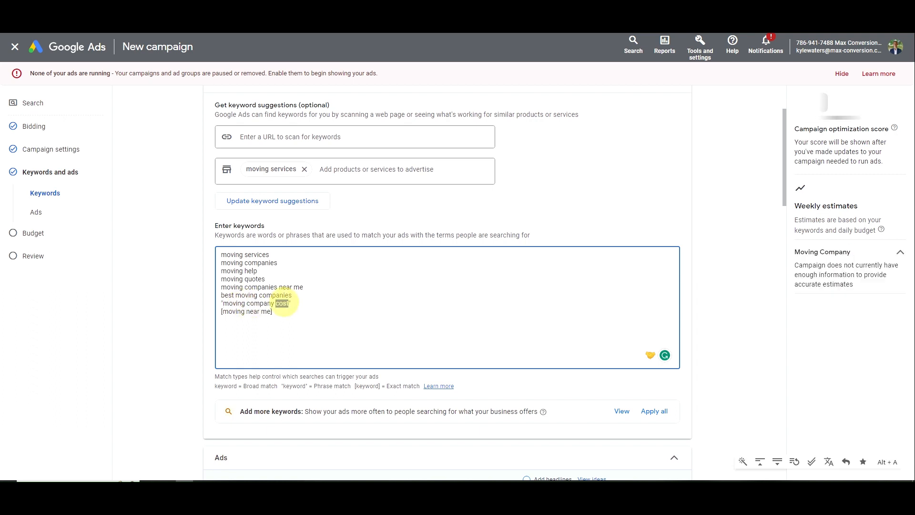
click(330, 302)
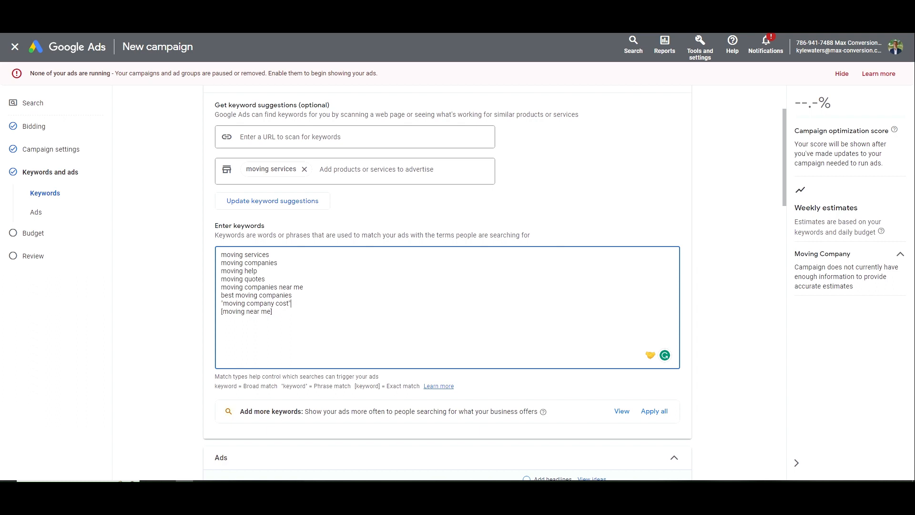
drag(223, 305, 288, 304)
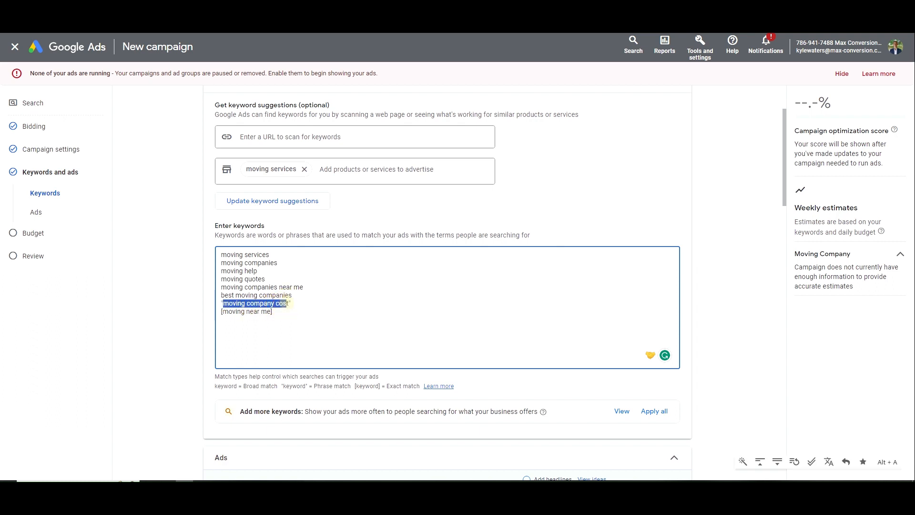
click(288, 304)
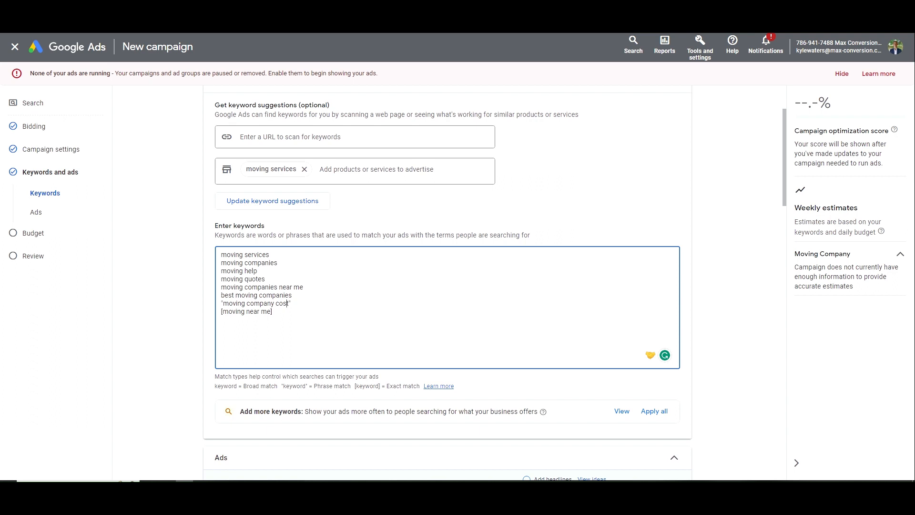
double_click(240, 304)
click(275, 302)
drag(292, 304, 222, 303)
click(222, 303)
Wrap the remaining keywords in quotation marks for phrase match, removing stray doubled quotes
key(ctrl+Left)
text(")
key(Up)
text(")
key(BackSpace)
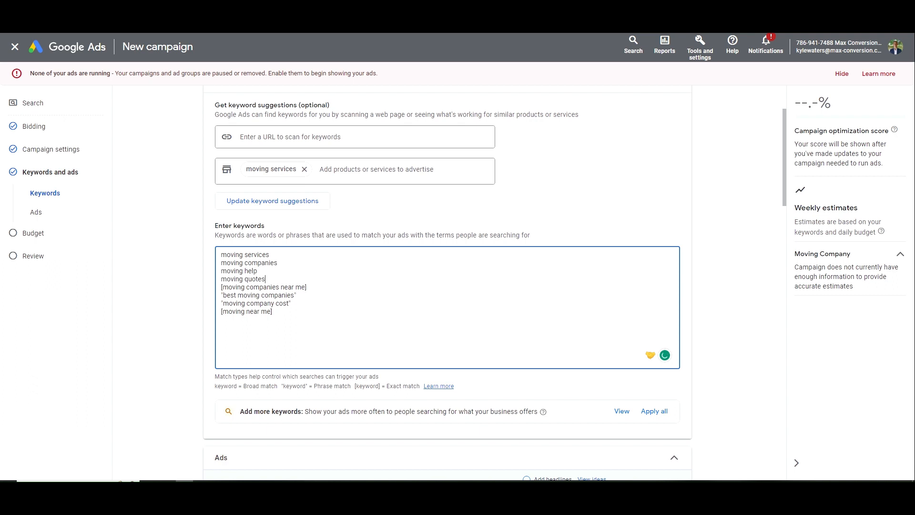
key(Home)
text(")
key(Up)
text(")
key(ctrl+Left)
text(")
key(ctrl+Left)
key(ctrl+Left)
key(ctrl+Left)
text(")
key(ctrl+Right)
key(ctrl+Right)
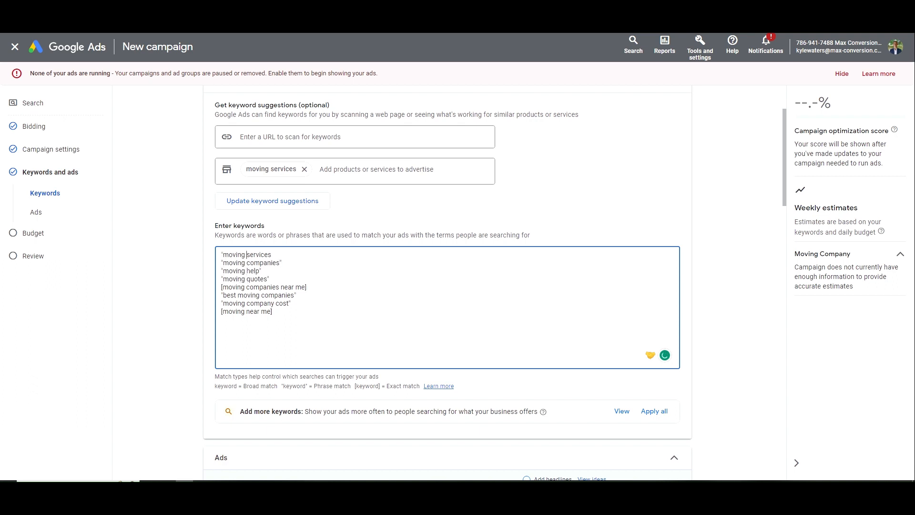
text(")
key(BackSpace)
key(ctrl+a)
click(308, 279)
scroll(351, 281, down, 3)
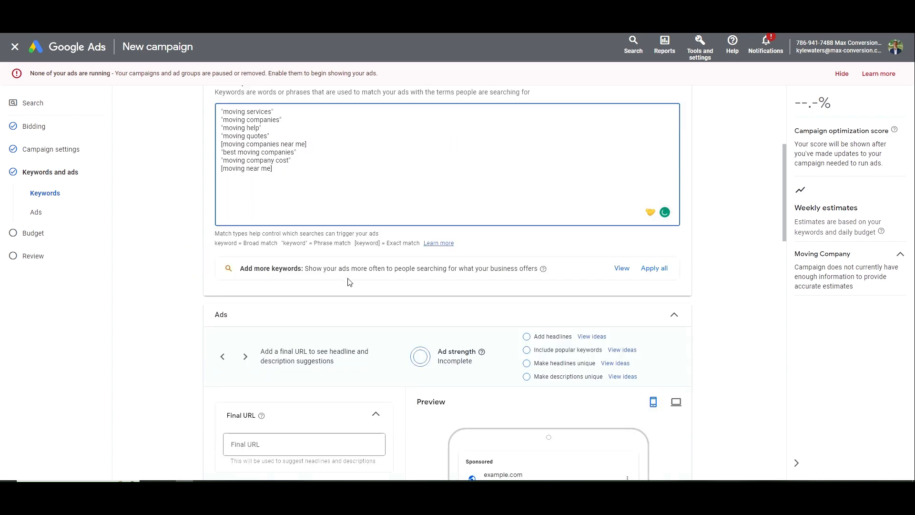
scroll(361, 299, down, 3)
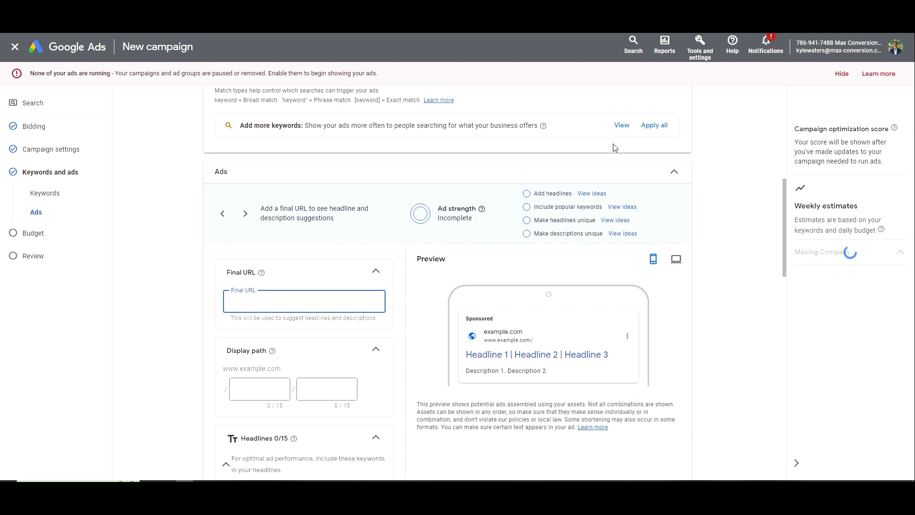
click(479, 19)
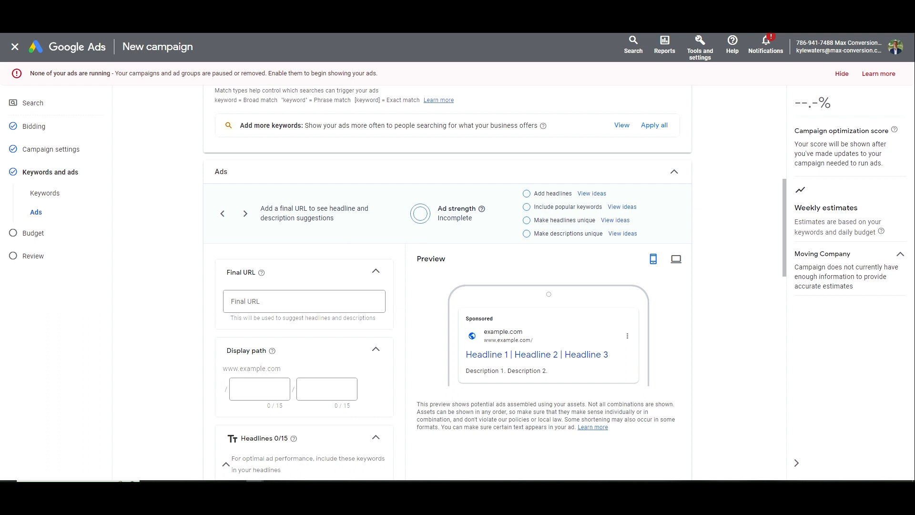
click(319, 303)
text(movingcompanyabc.com)
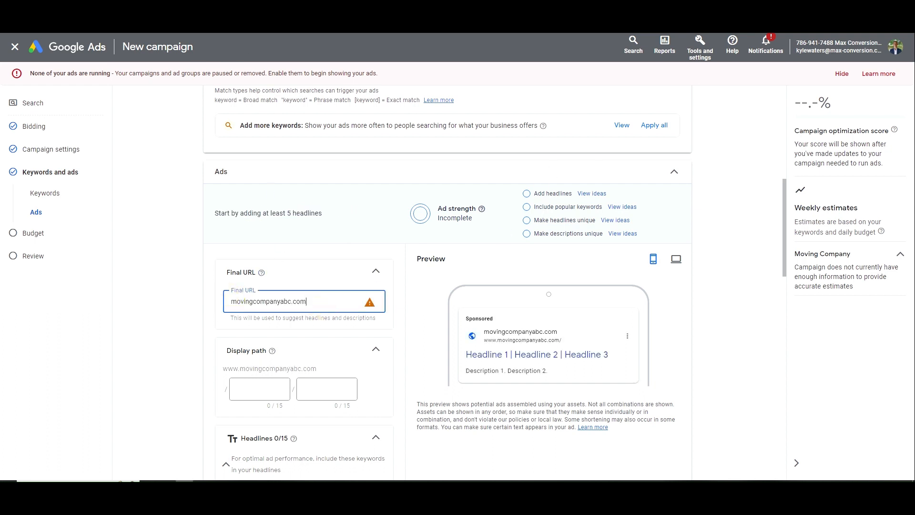
click(232, 301)
text(https://www.)
triple_click(273, 302)
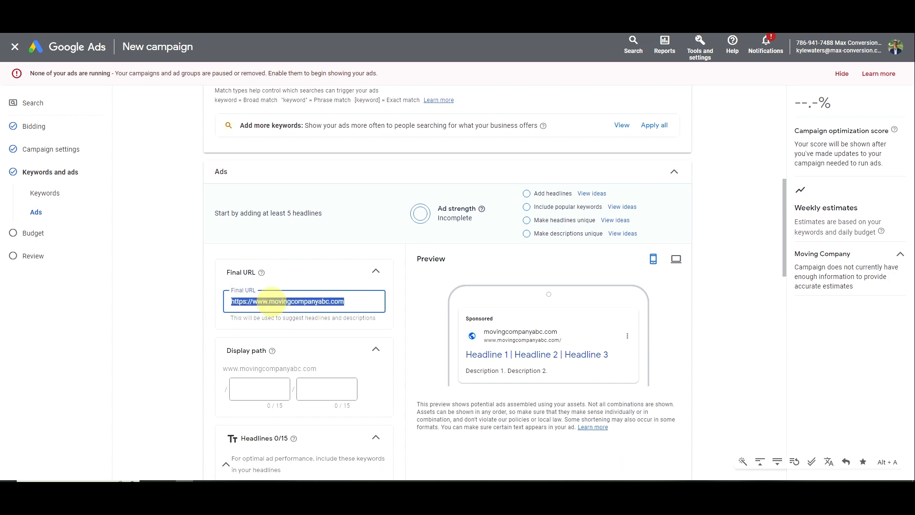
Set the display path to Moving / Company and check it in the ad preview
scroll(279, 338, down, 1)
click(243, 341)
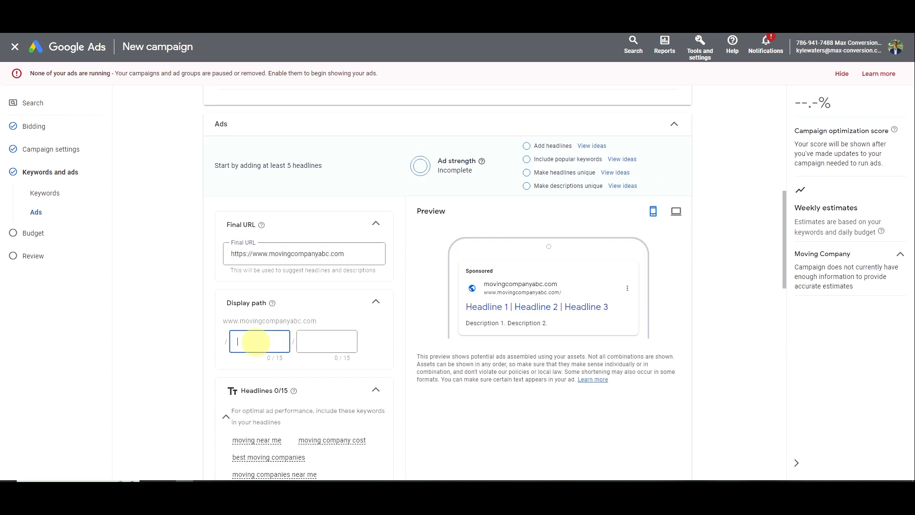
text(Moving)
key(Tab)
text(C)
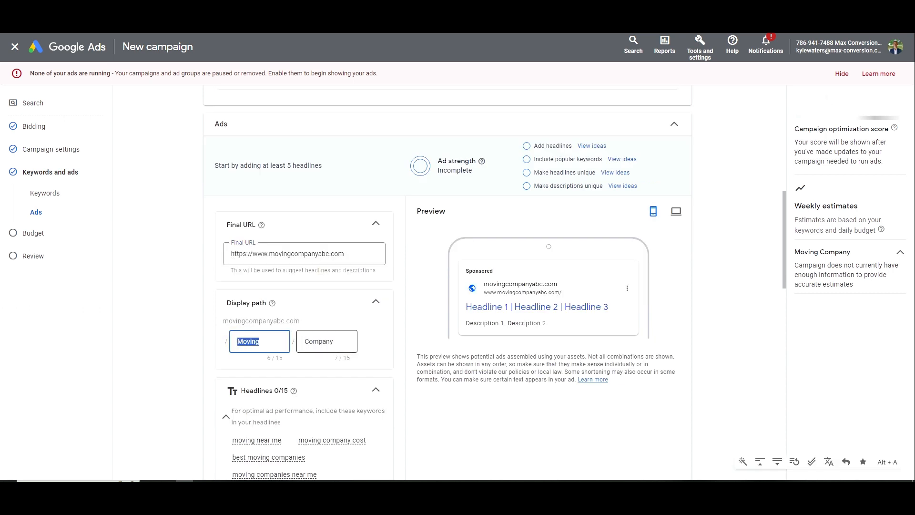
click(376, 344)
drag(549, 291, 594, 295)
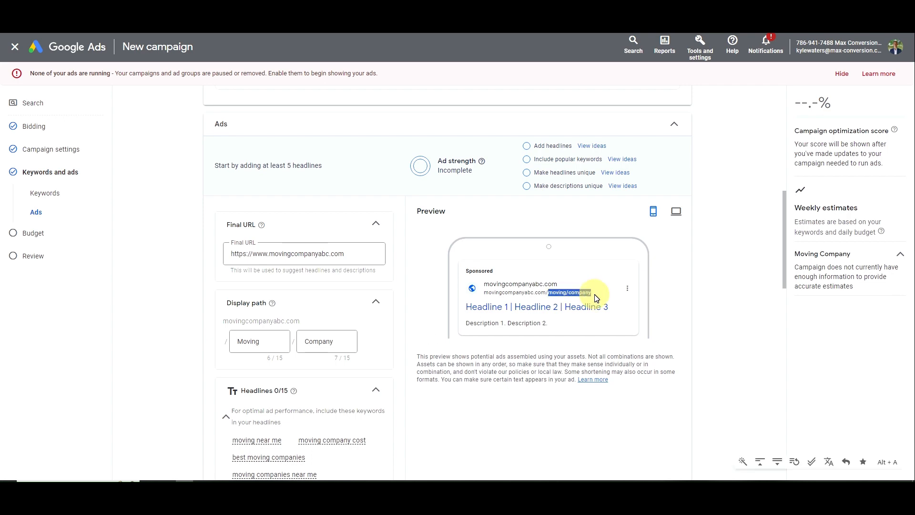
click(594, 294)
scroll(302, 265, down, 3)
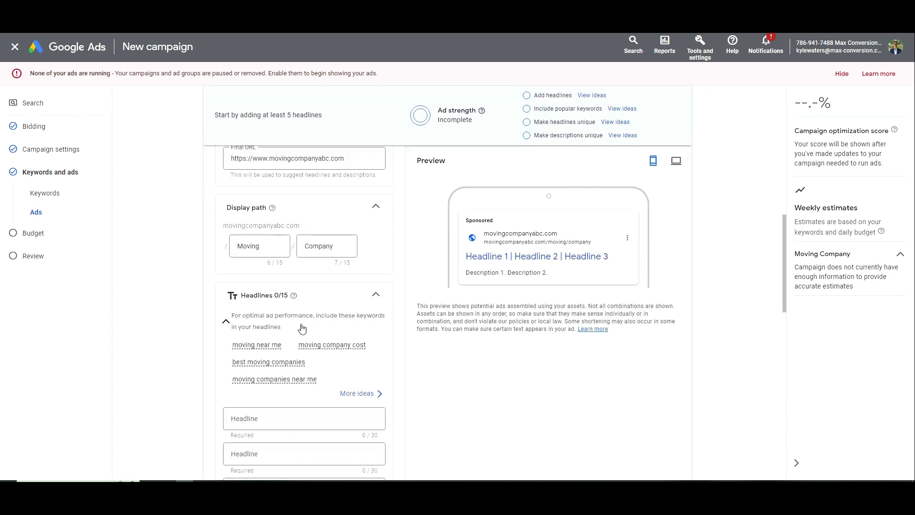
Enter headlines 'Moving Company Near Me' and '5% Off Moving Services'
scroll(304, 334, down, 3)
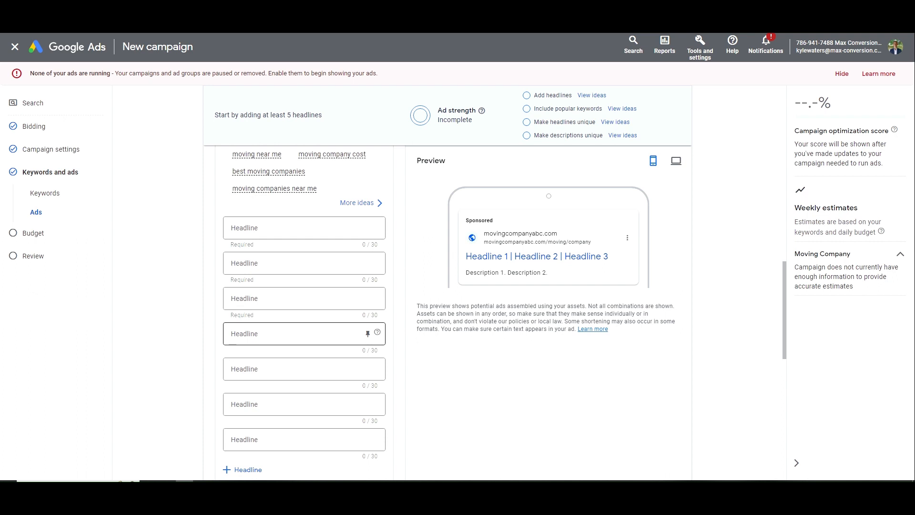
click(289, 228)
text(Moving Co)
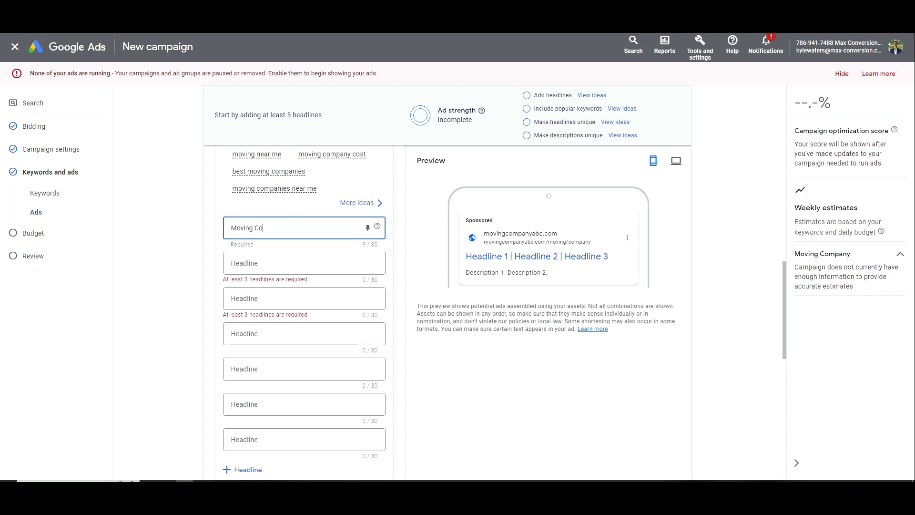
text(mpany Near Me)
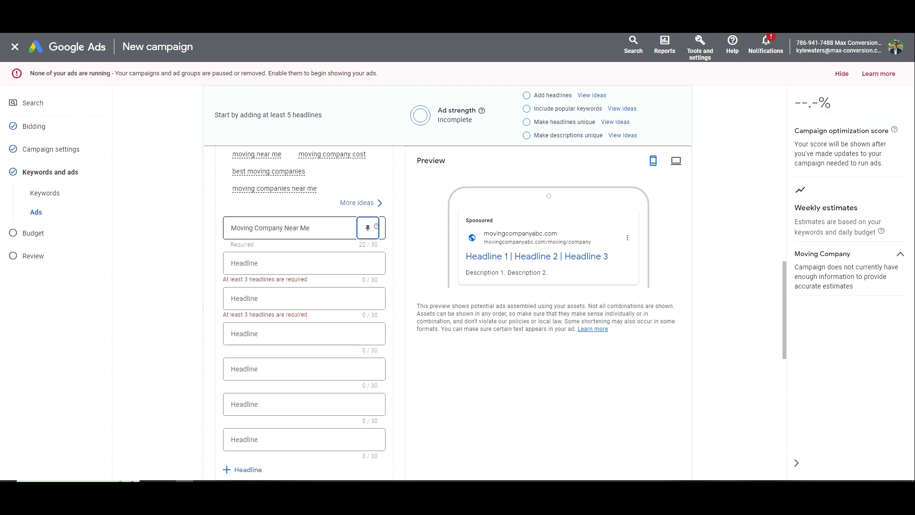
key(Tab)
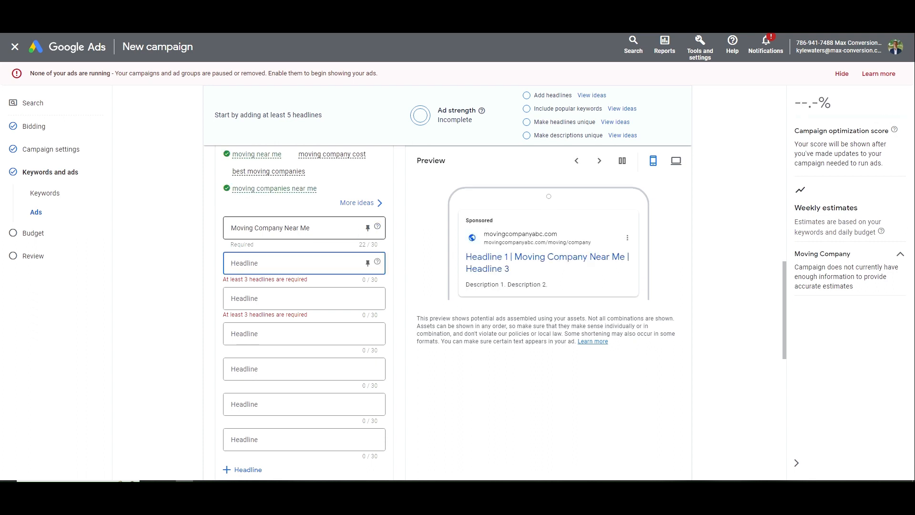
text($20 M)
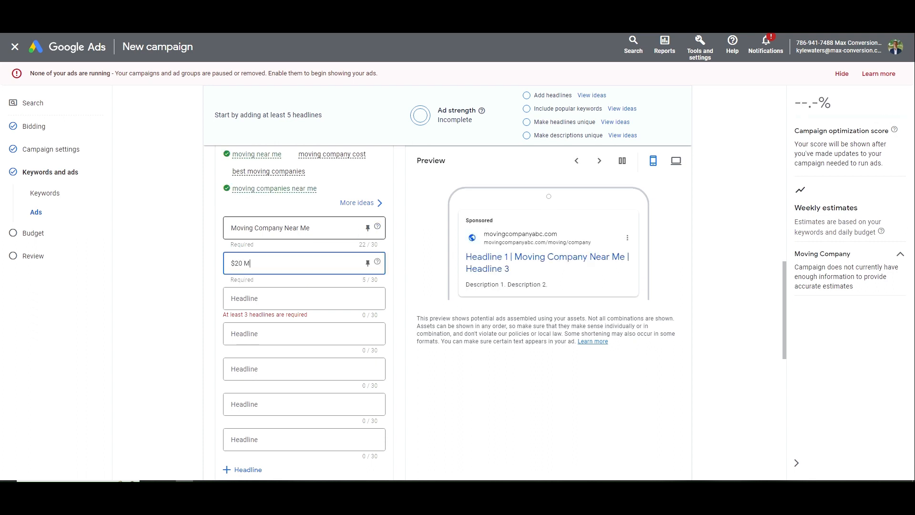
key(BackSpace)
text(5% )
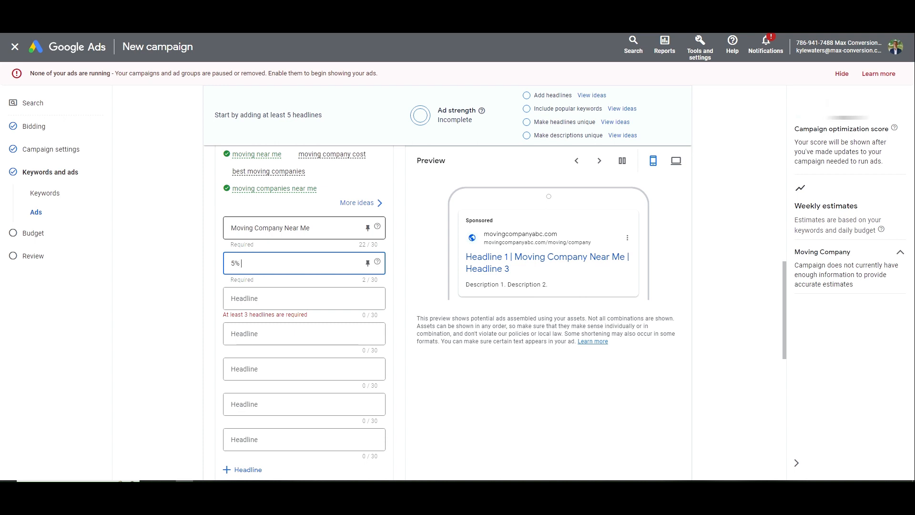
text(Off Movin)
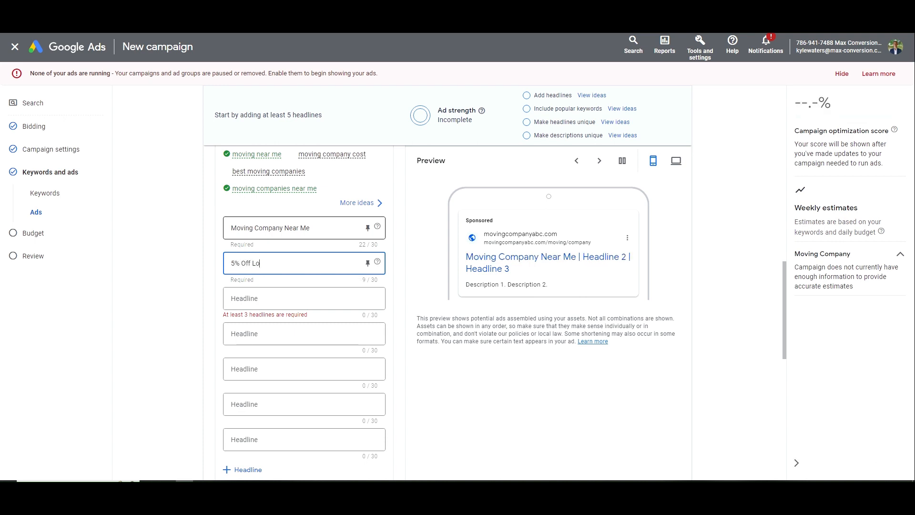
key(BackSpace)
text(g Services)
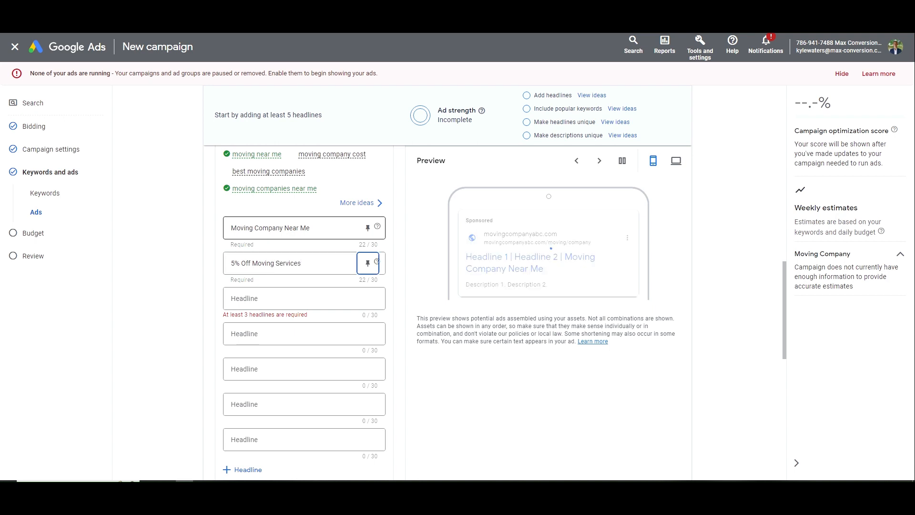
Add headlines 'Contact Us Online' and 'Moving Team Standing By', then draft a fifth headline
key(Tab)
text(Conta)
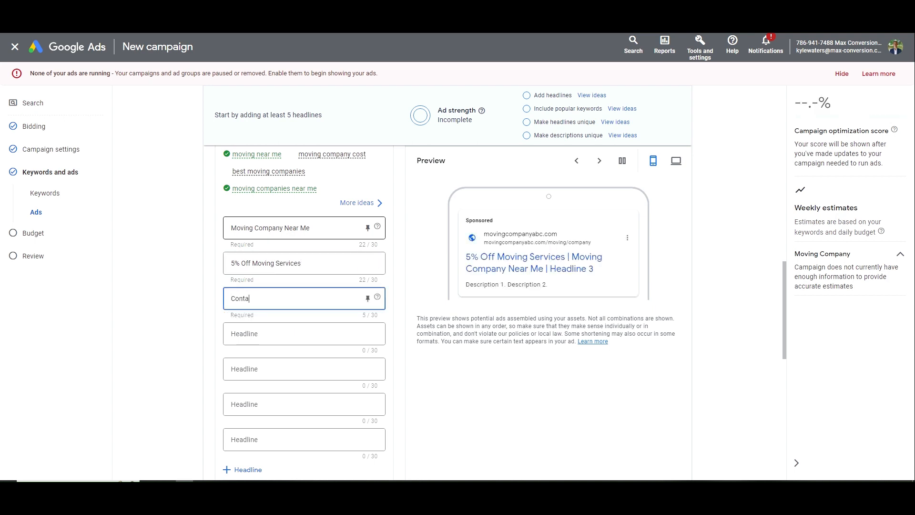
text(ct Us Online)
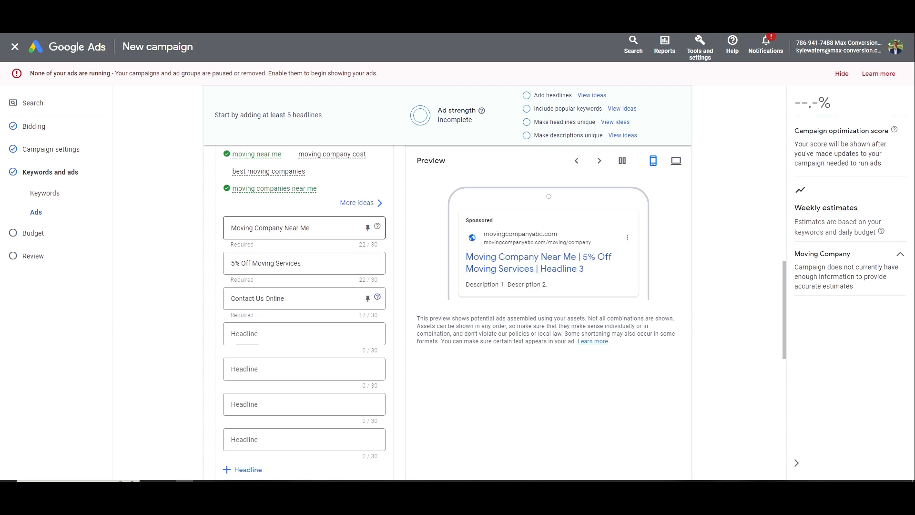
key(Tab)
text(M)
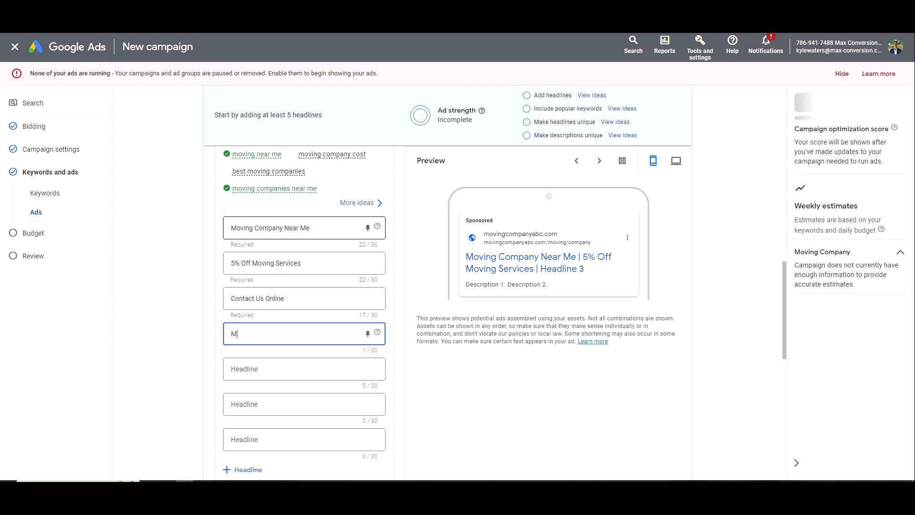
text(oving Team Standing By)
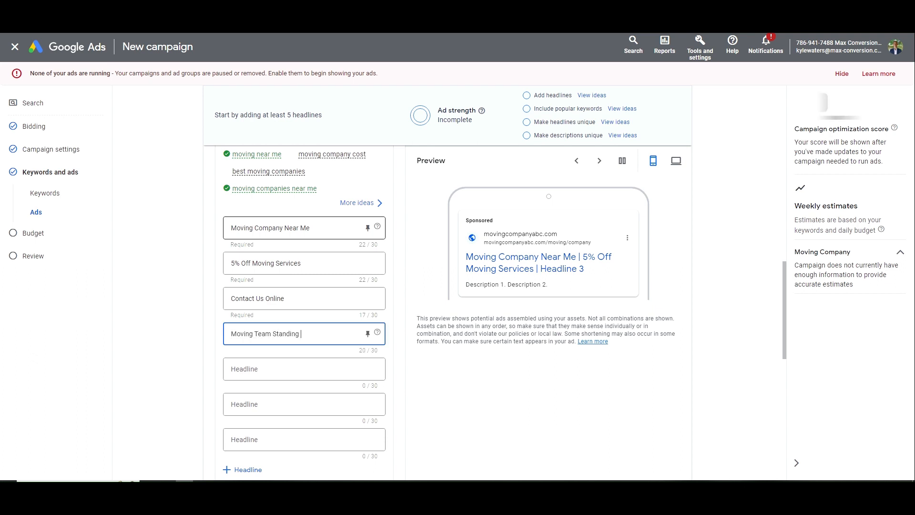
key(Tab)
text(We Mov)
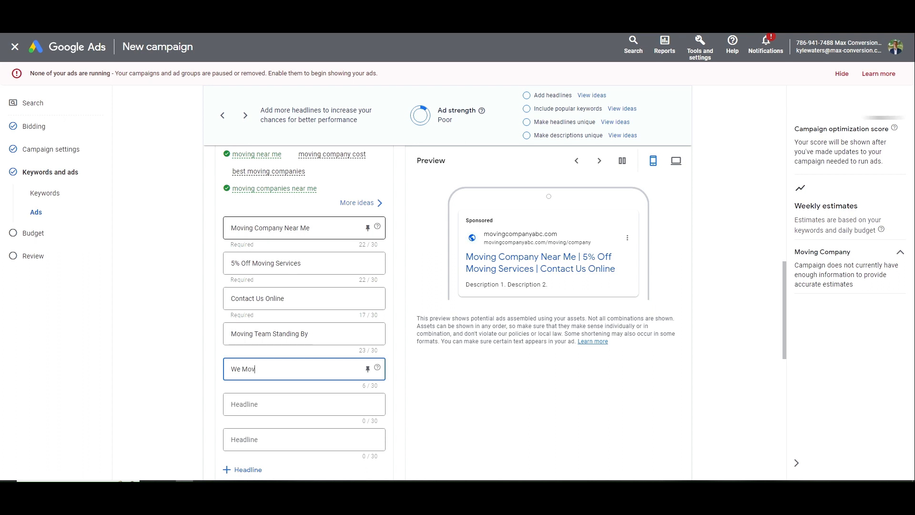
text(e Resid)
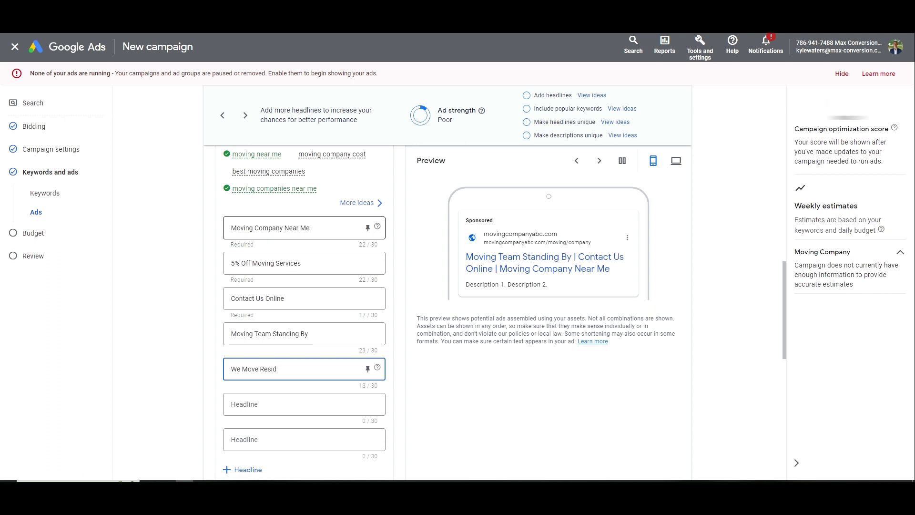
key(ctrl+shift+Left)
key(ctrl+shift+Left)
text(H)
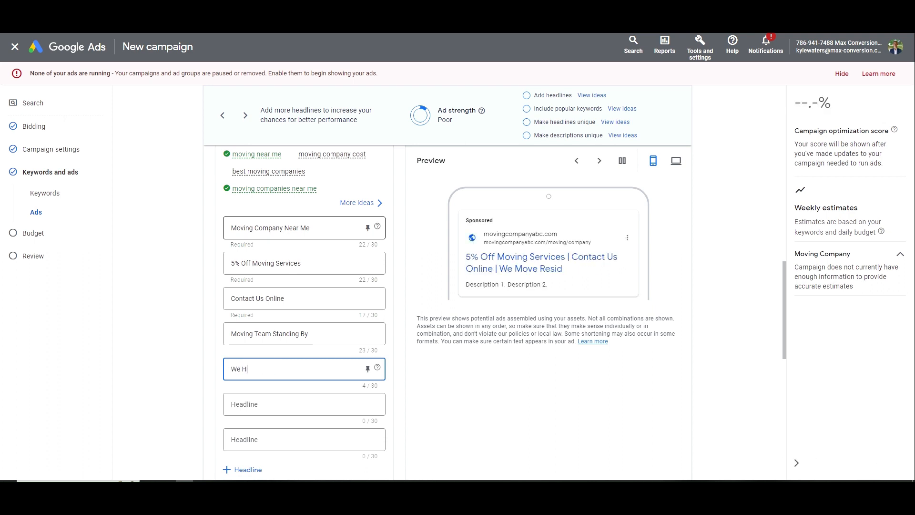
text(elp You Move)
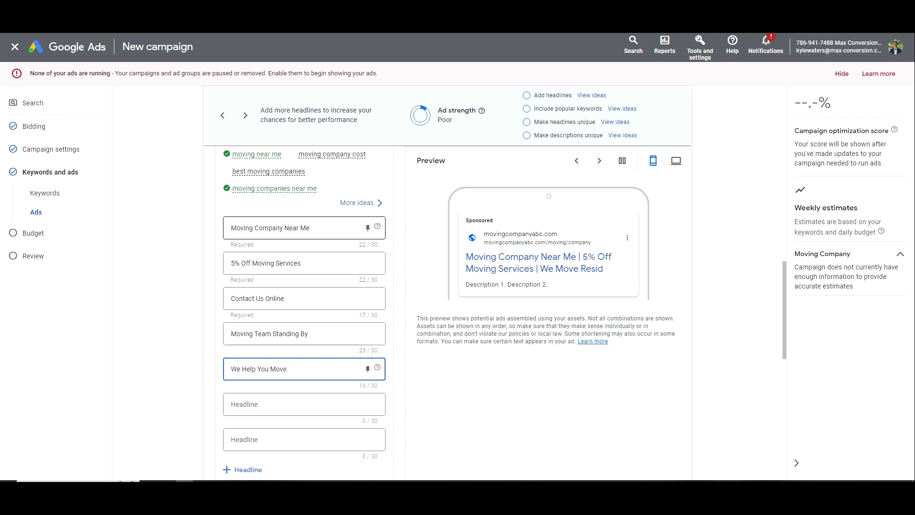
Search Google for 'moving company st louis' and paste a competitor ad title into headline 6
key(ctrl+t)
text(moving compan)
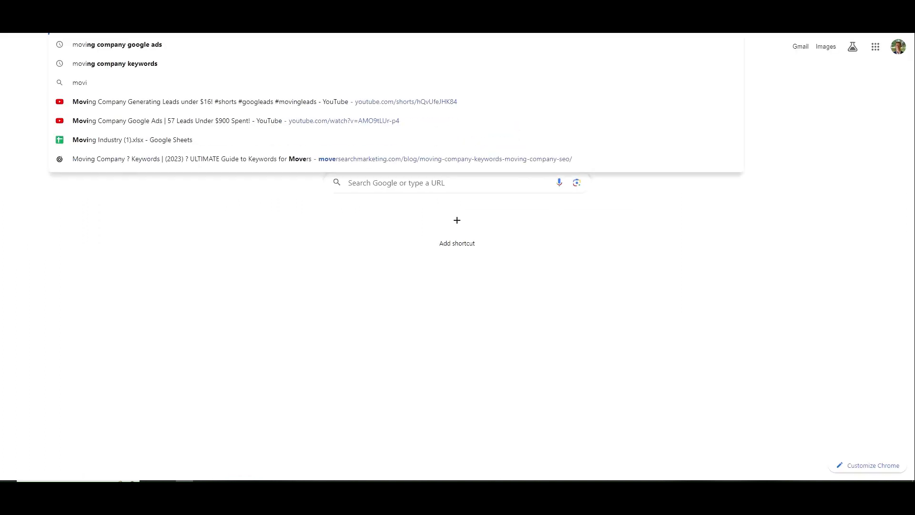
text(y st louis)
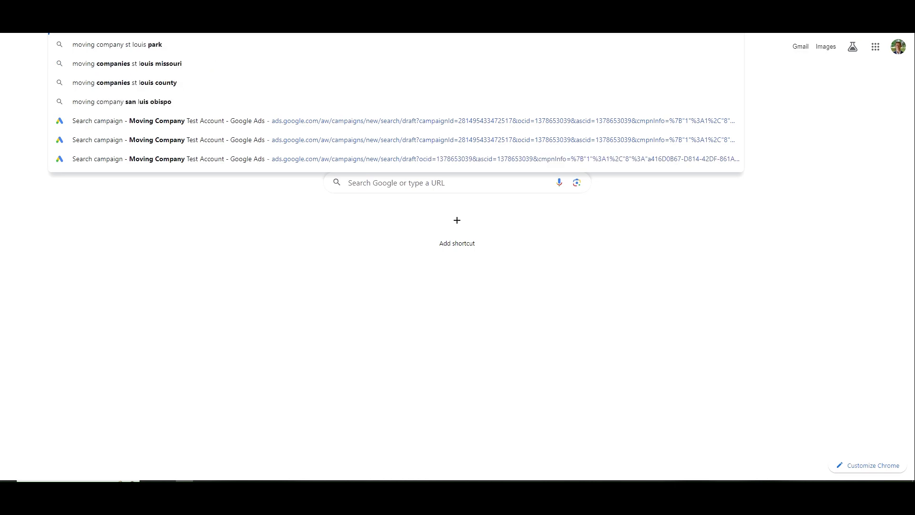
key(Return)
scroll(334, 143, down, 3)
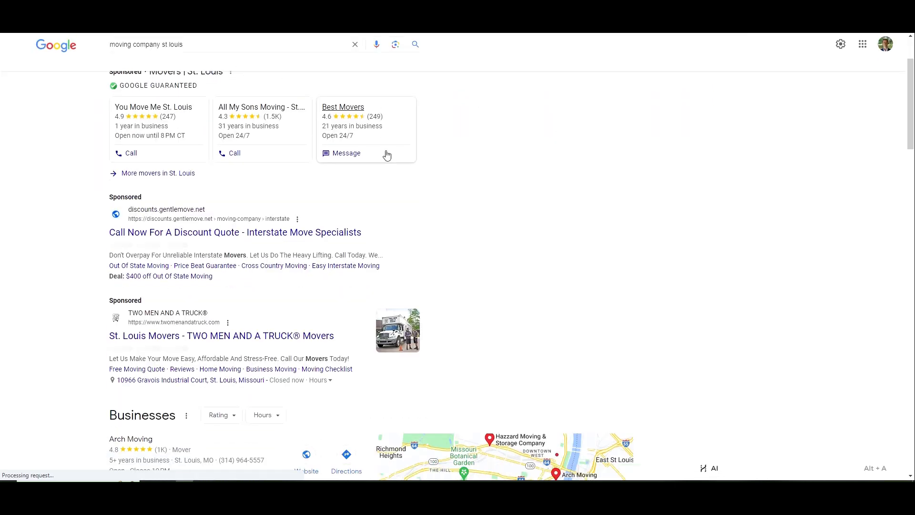
drag(109, 185, 239, 187)
key(ctrl+c)
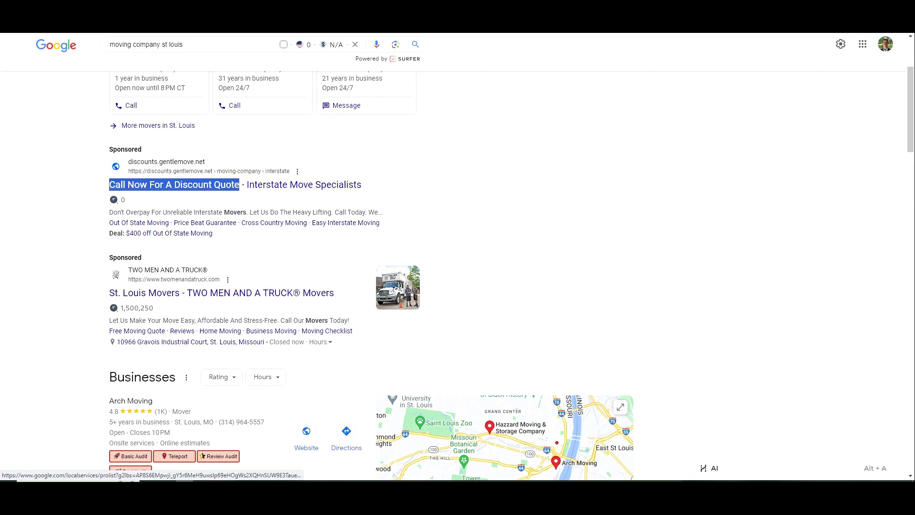
click(191, 8)
click(279, 404)
key(ctrl+v)
Copy another competitor's St. Louis Movers ad title from the search results
key(ctrl+Tab)
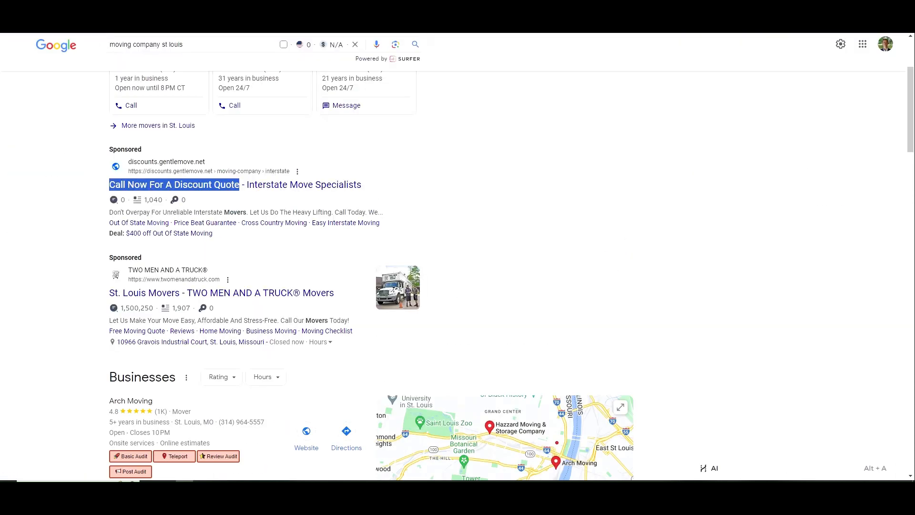
scroll(405, 191, down, 2)
drag(108, 197, 180, 198)
key(ctrl+c)
click(112, 9)
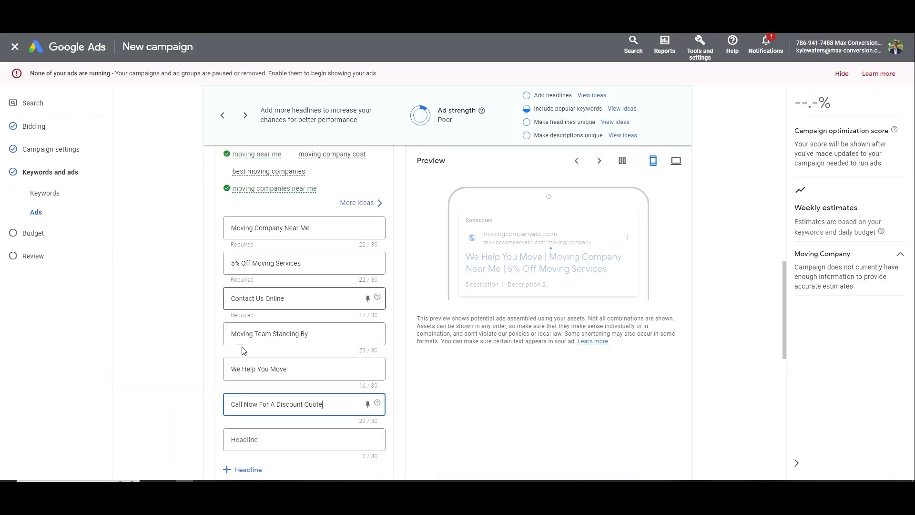
Paste a competitor title into the seventh headline and edit it to 'St. Louis Moving Company'
click(251, 438)
key(ctrl+v)
scroll(275, 368, down, 2)
double_click(284, 343)
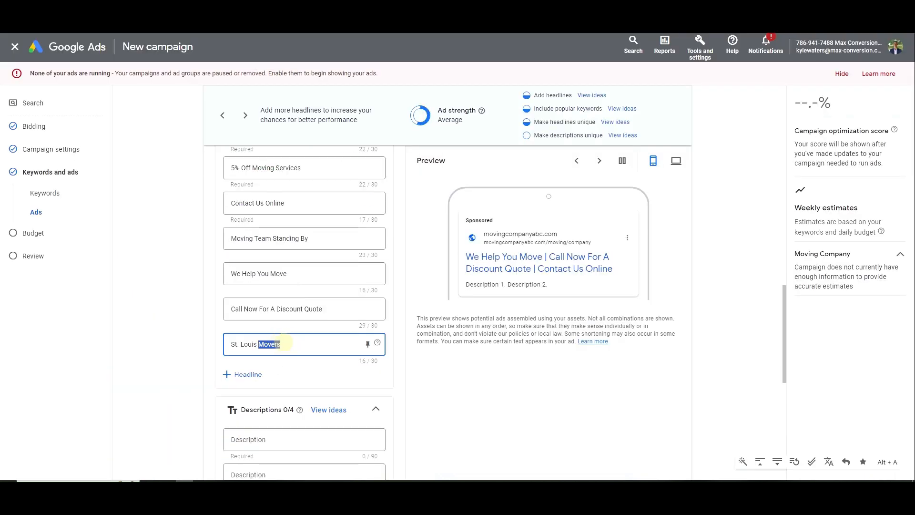
text(Moving Company)
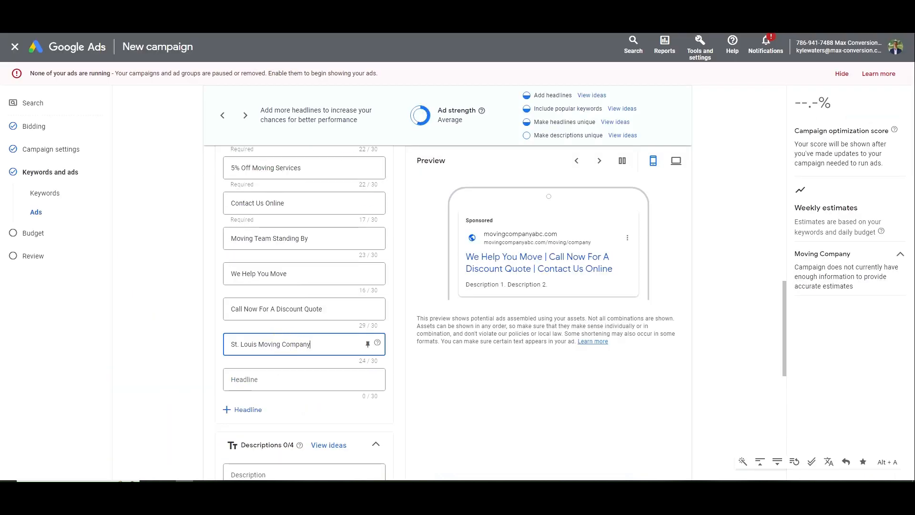
Copy the competitor title 'Affordable, Local Movers' from the search results into a new headline
key(ctrl+Tab)
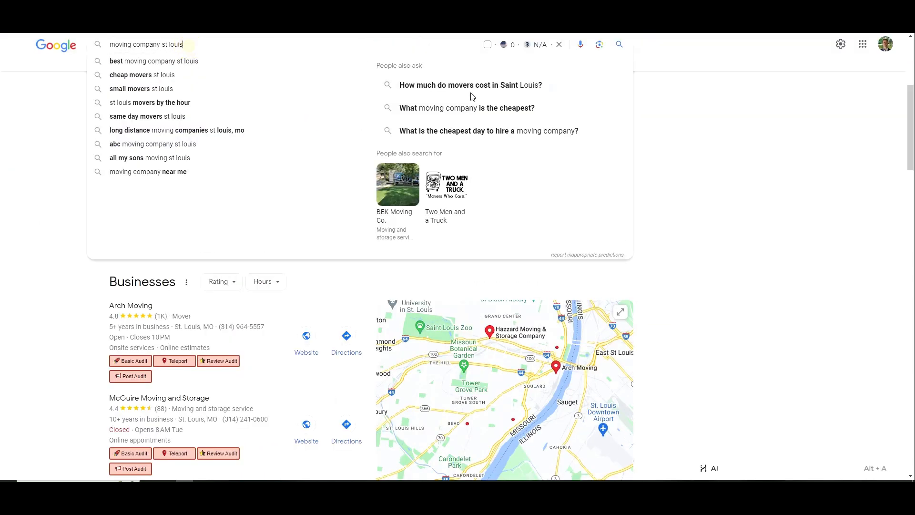
click(793, 200)
scroll(695, 195, down, 20)
scroll(700, 191, down, 1)
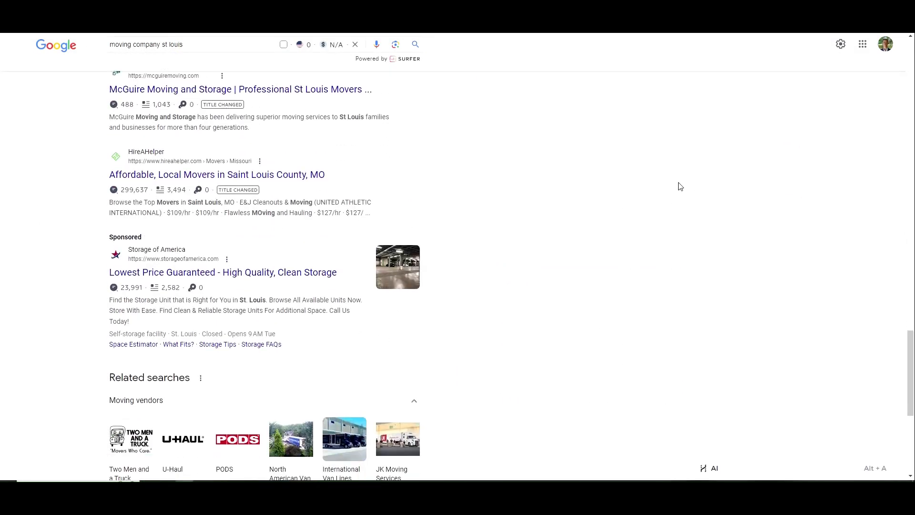
scroll(98, 178, up, 2)
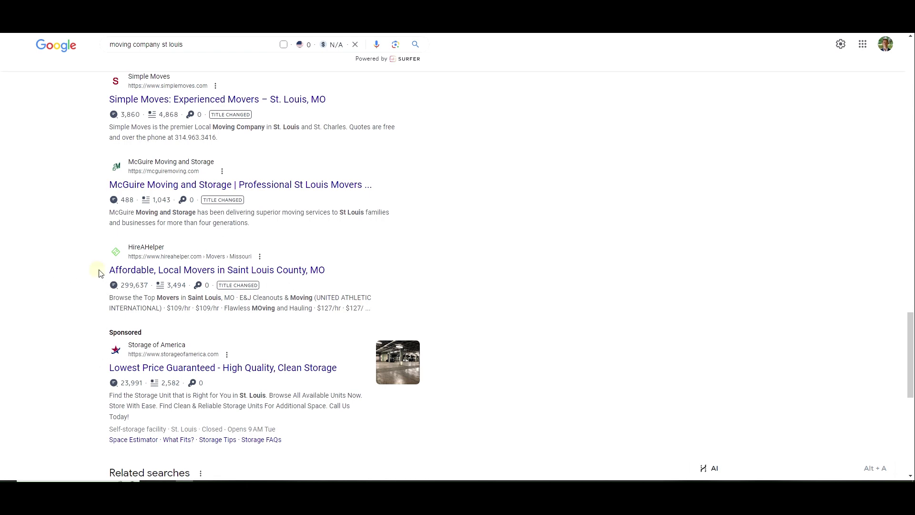
drag(100, 271, 215, 270)
key(ctrl+c)
key(alt+Tab)
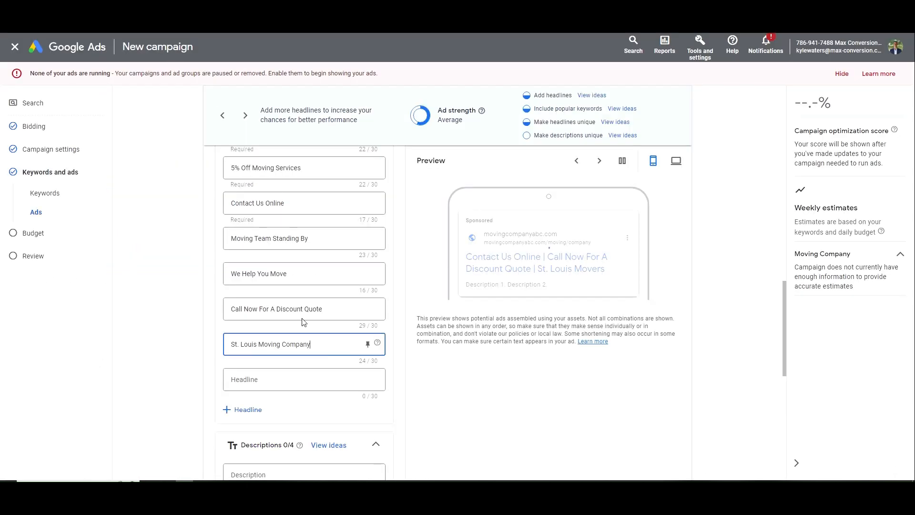
click(285, 379)
key(ctrl+v)
Edit the pasted headline to read 'Affordable Moving Service', correcting the 'Serivce' typo
drag(303, 379, 264, 380)
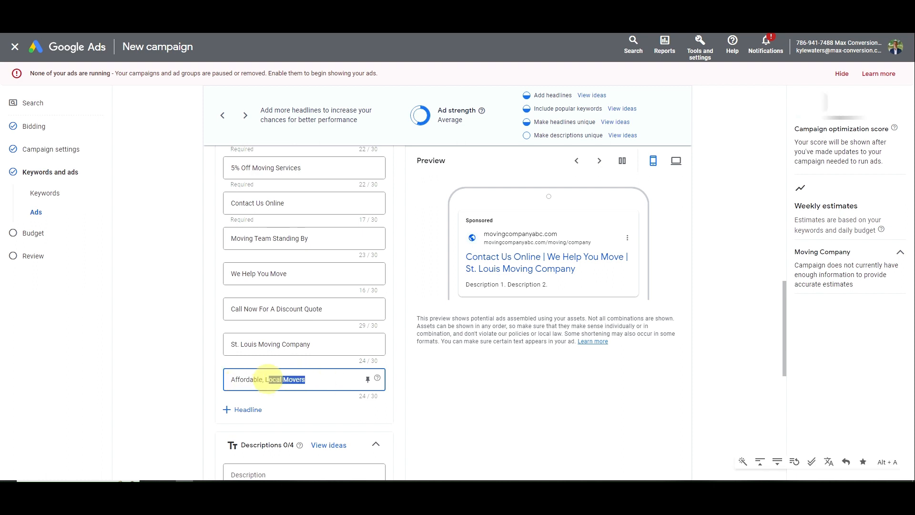
key(BackSpace)
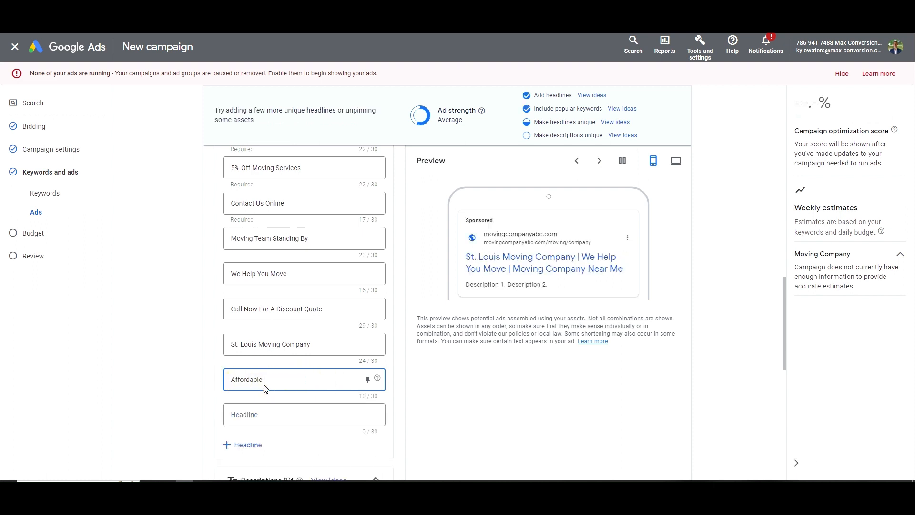
text(Moving  Serivce)
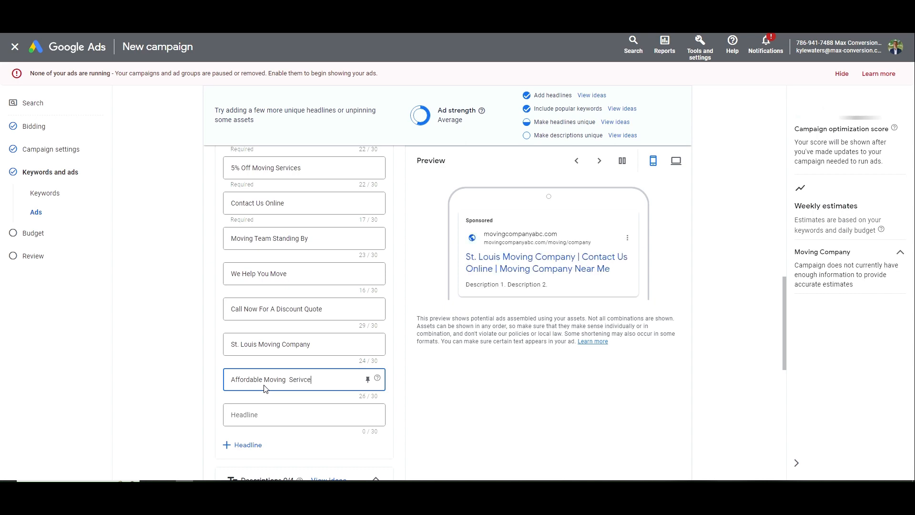
key(ctrl+shift+Left)
text(Service)
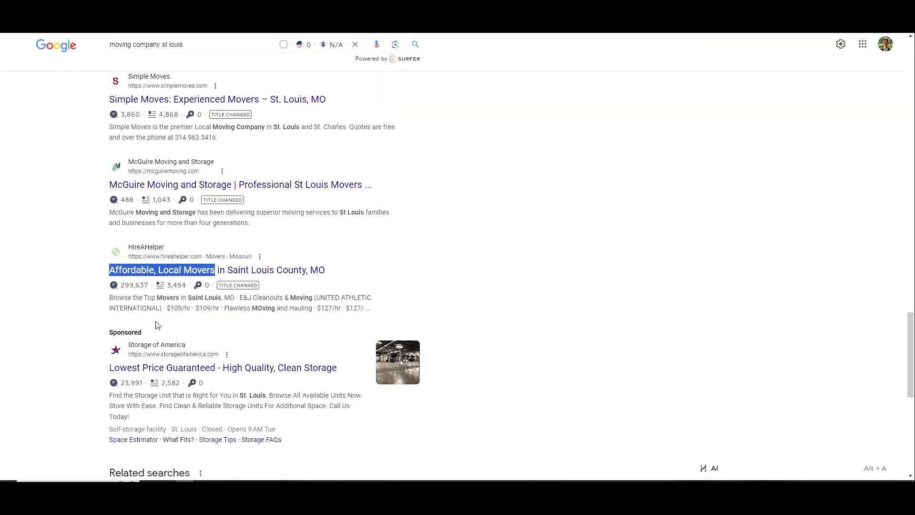
scroll(492, 343, up, 20)
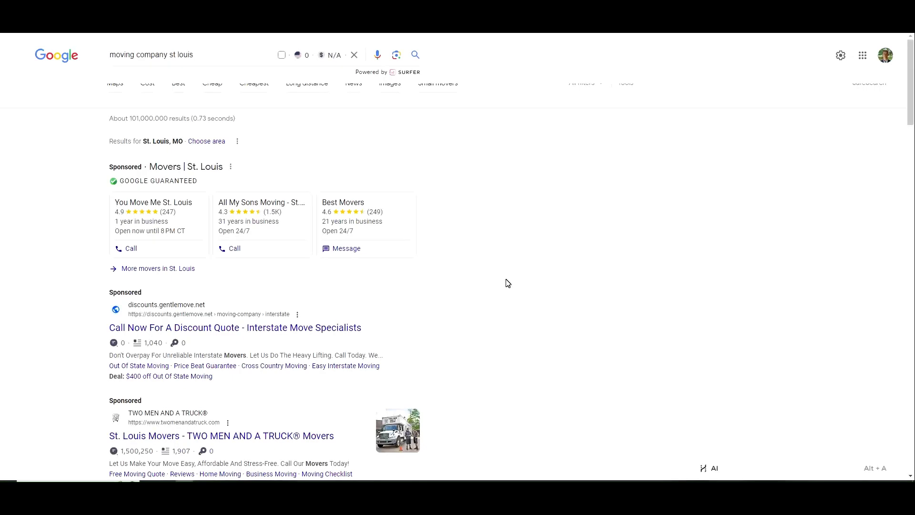
scroll(454, 273, down, 3)
scroll(69, 266, up, 2)
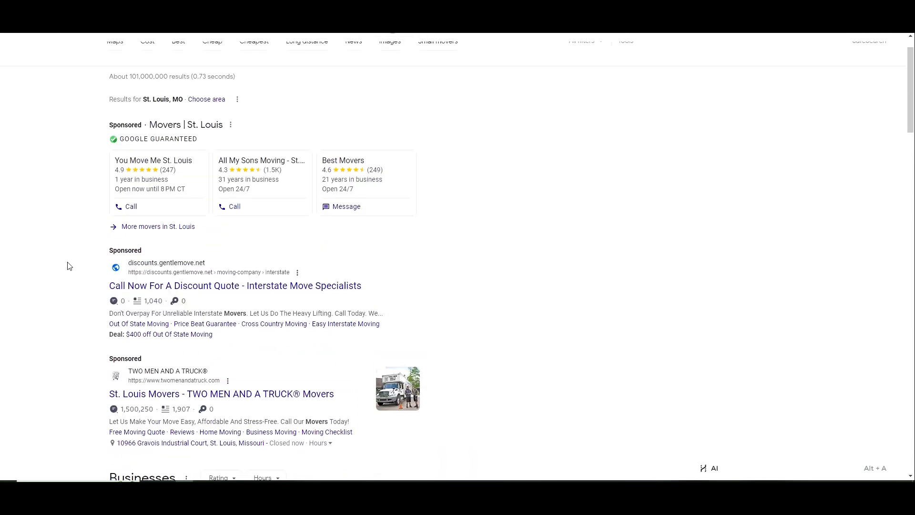
scroll(69, 266, up, 1)
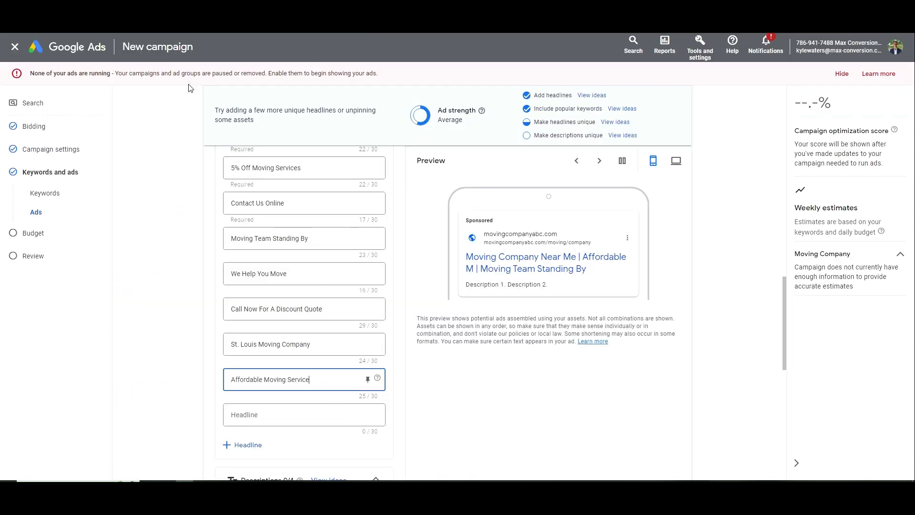
scroll(299, 247, down, 3)
scroll(303, 317, up, 3)
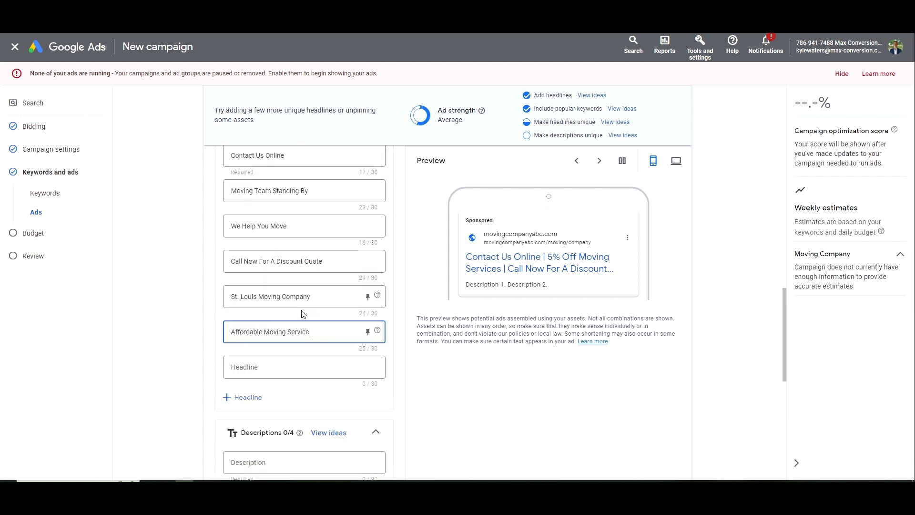
scroll(302, 317, down, 3)
click(300, 318)
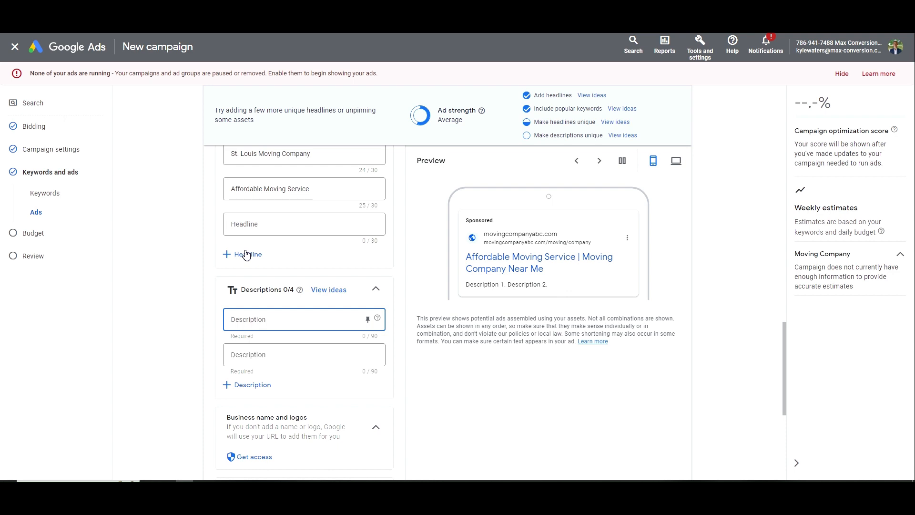
Write the first description about helping St. Louis residents and businesses make moving easier
text(We Are Moving )
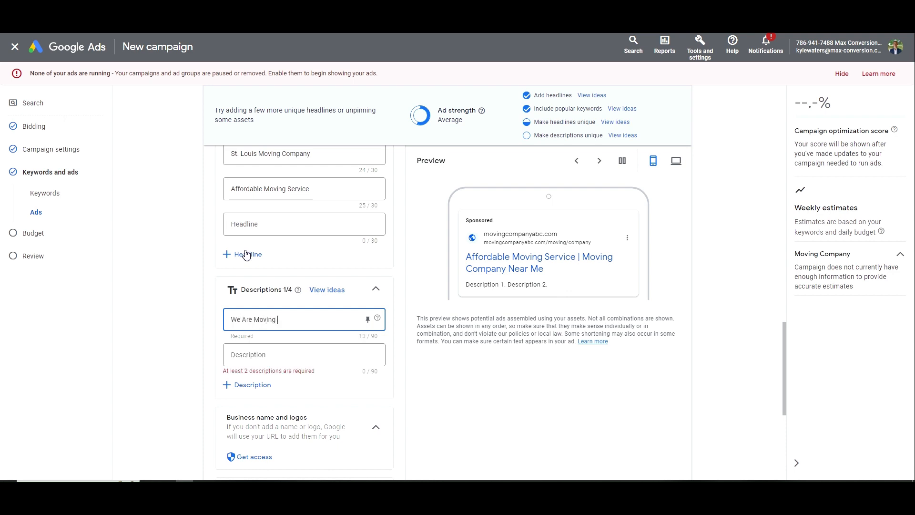
text(Company in St.)
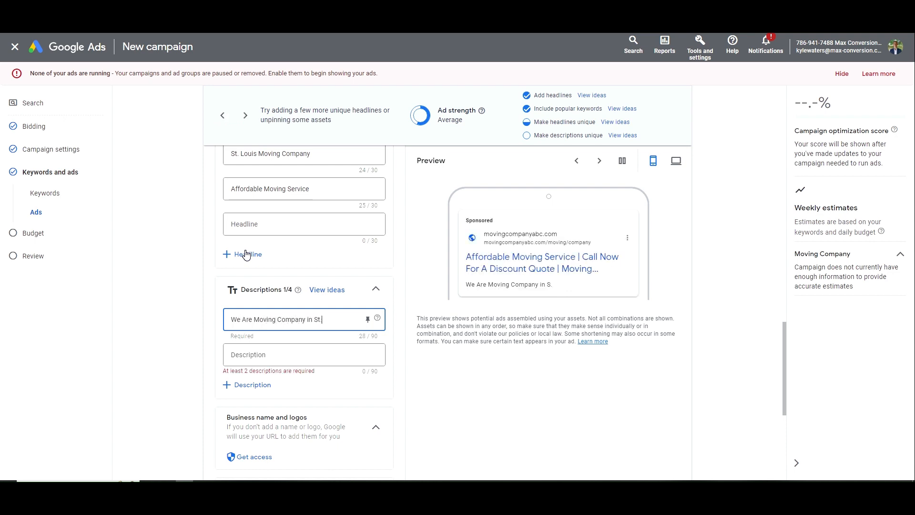
text( Louis, MO Helping Resid)
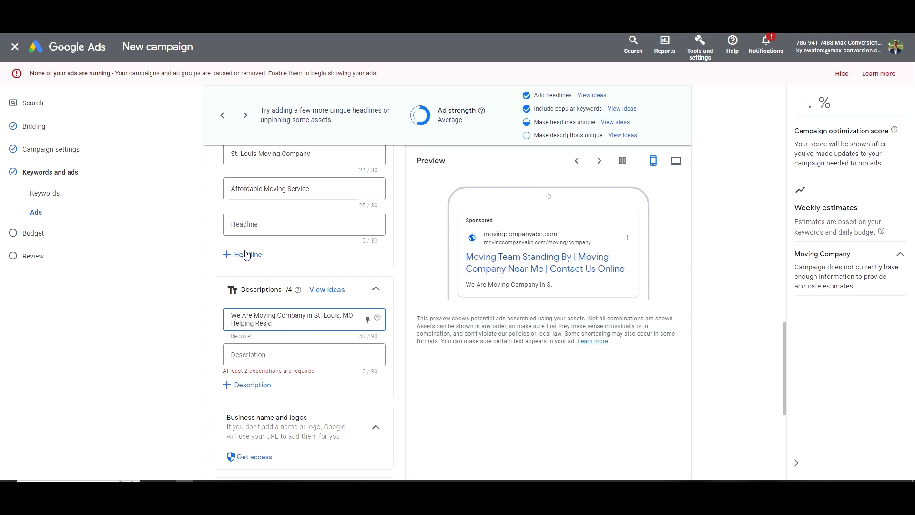
text(ents & Businesses Make Moving Easier)
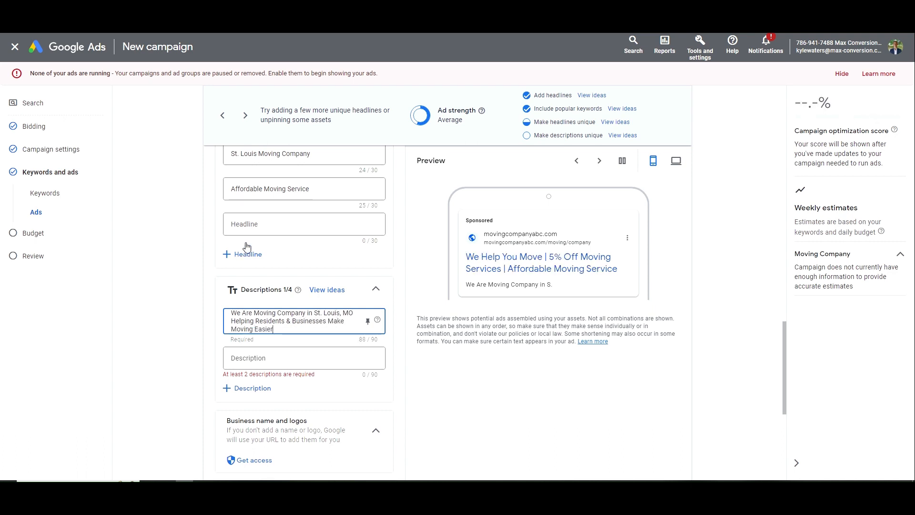
text(.)
key(Tab)
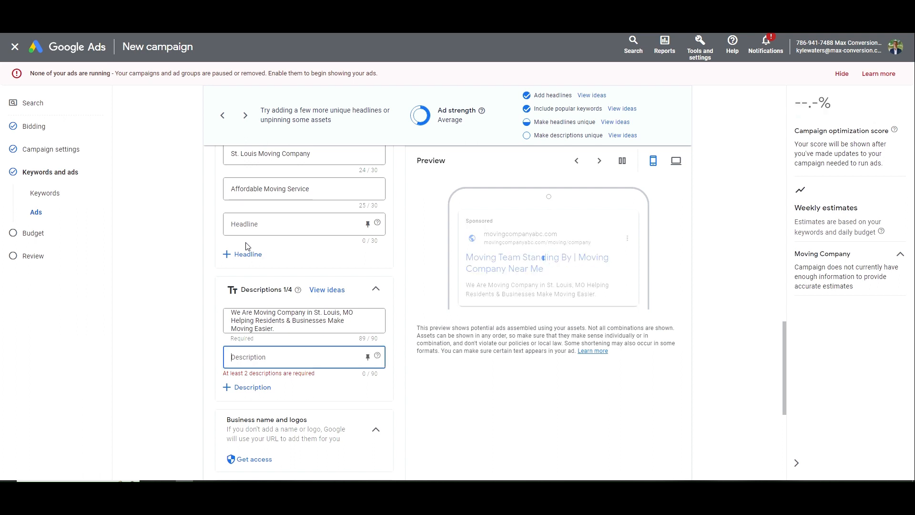
Type the second description about a low cost moving solution and over 150 reviews, fixing 'Service'
text(We Pr)
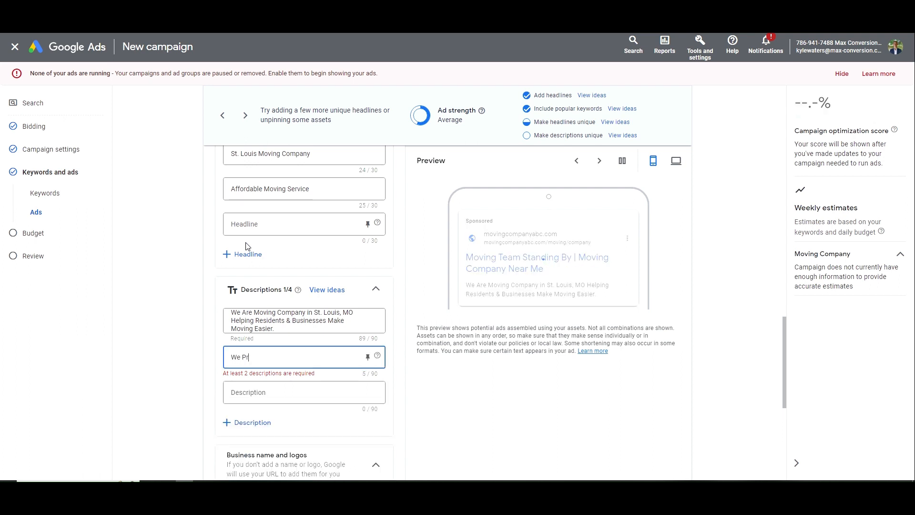
text(ovide Low )
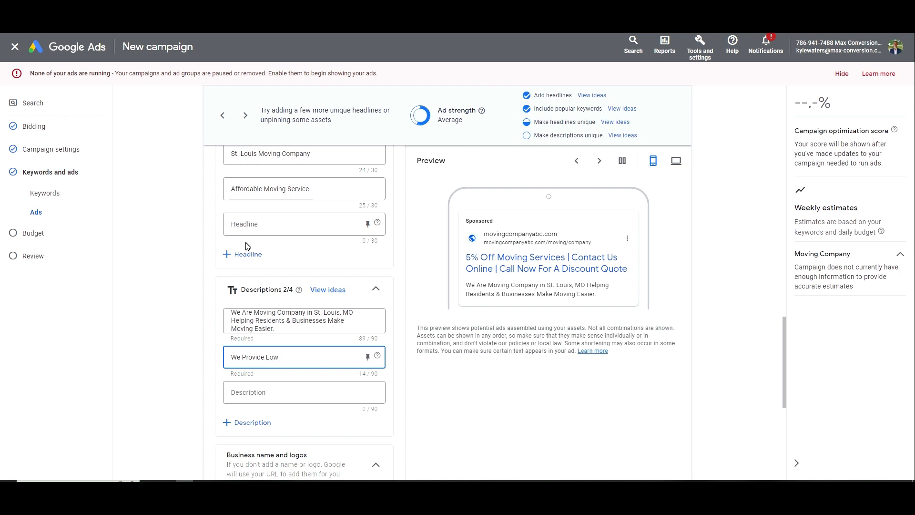
text(Cost Moving Solutions)
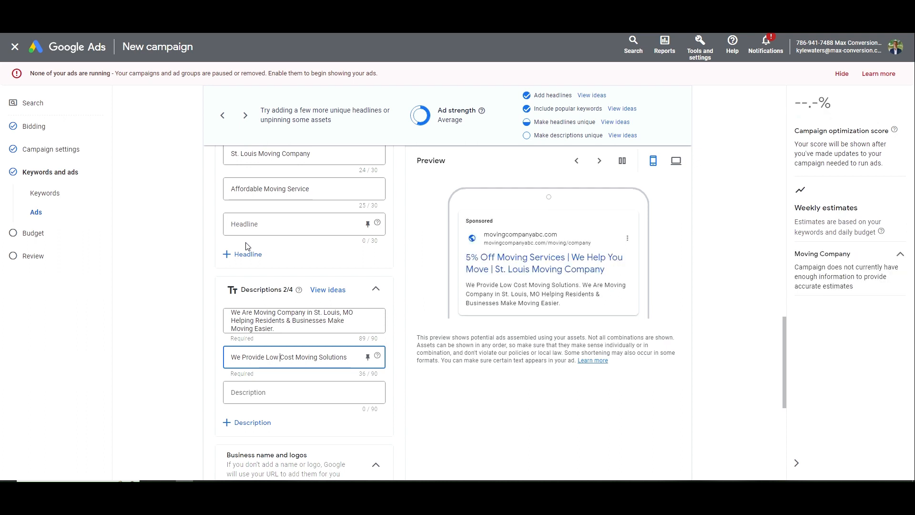
key(ctrl+Left)
text(A)
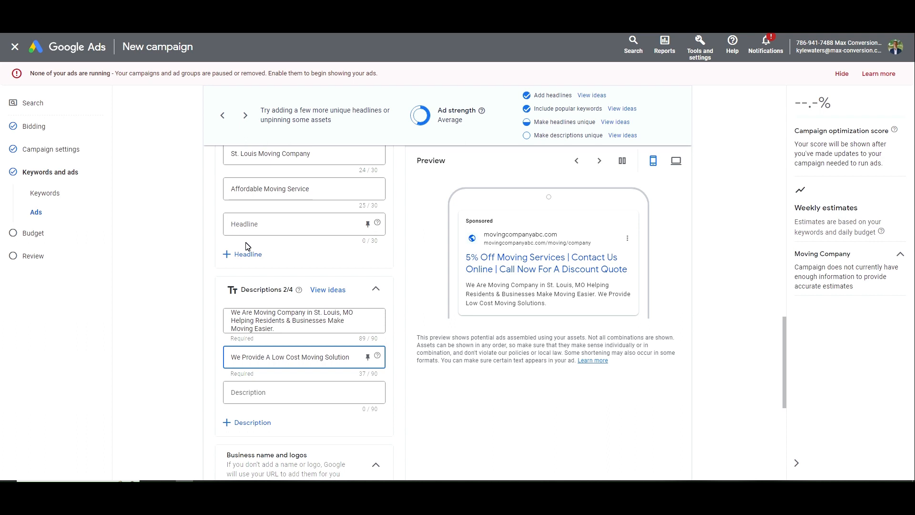
text(& The Best)
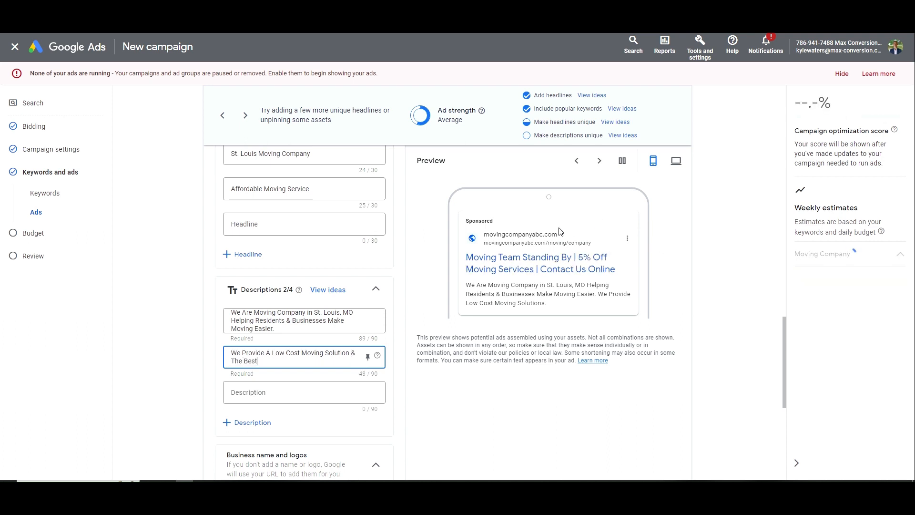
text( Customer SErvice Showe)
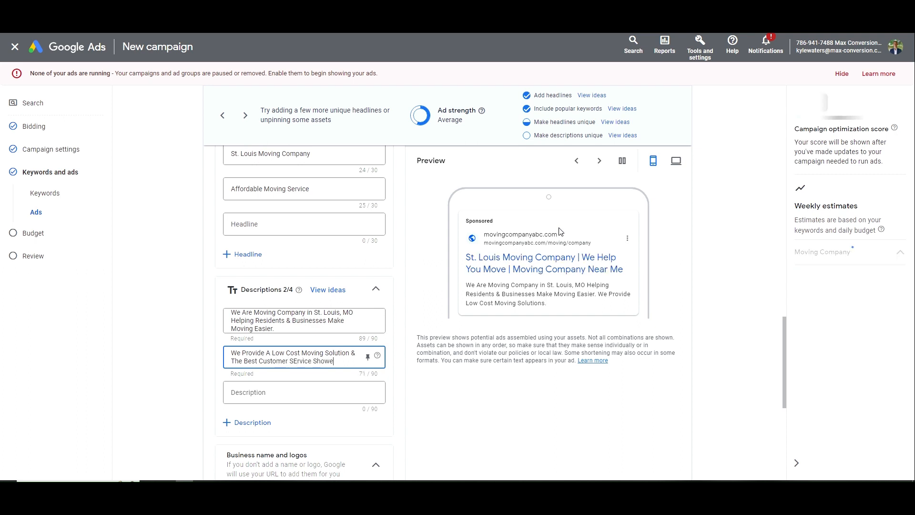
key(BackSpace)
text(y Ov)
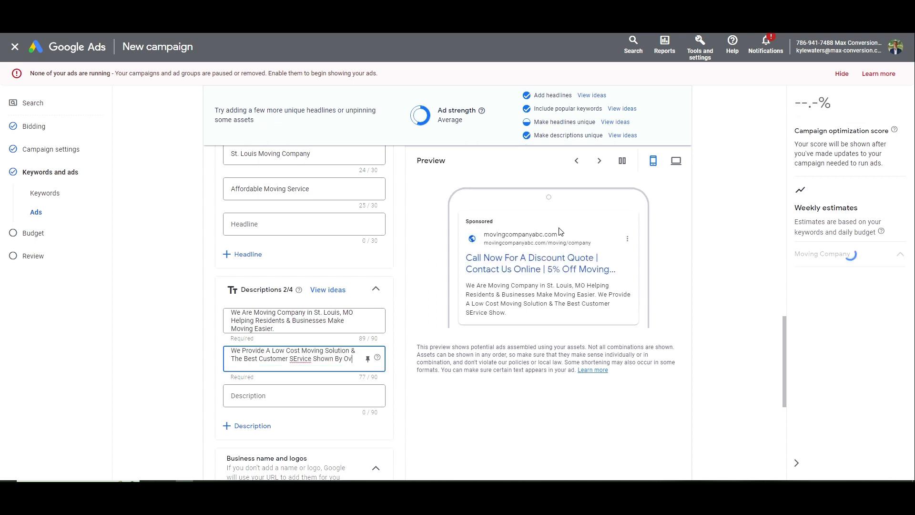
text(er 1)
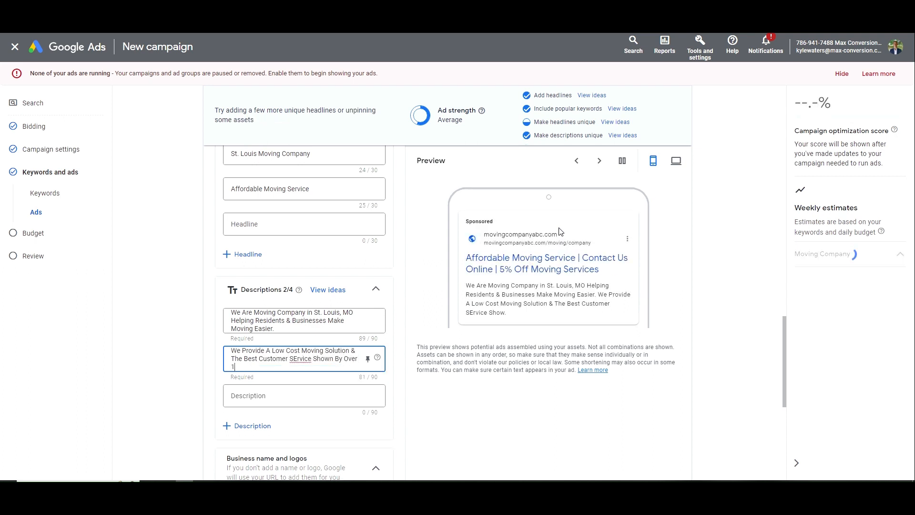
text(50 Reviews!)
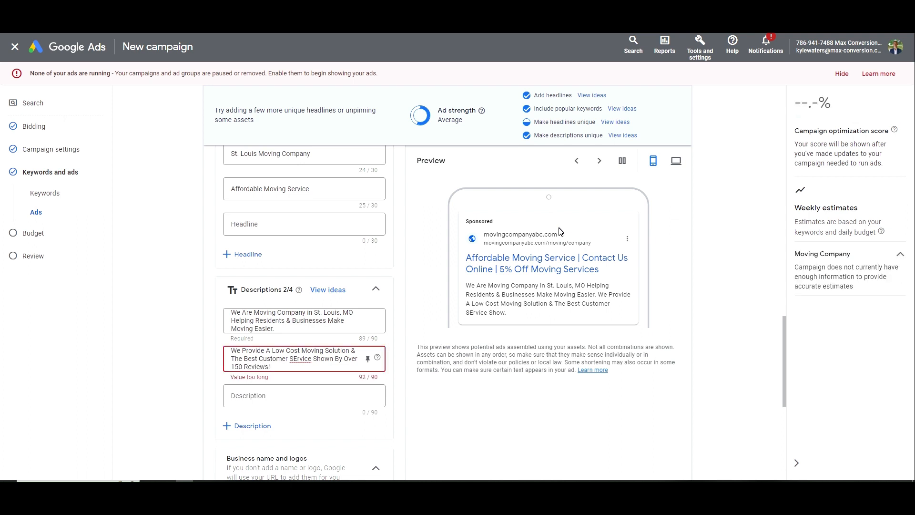
key(Up)
key(ctrl+Right)
key(ctrl+shift+Right)
text(Service)
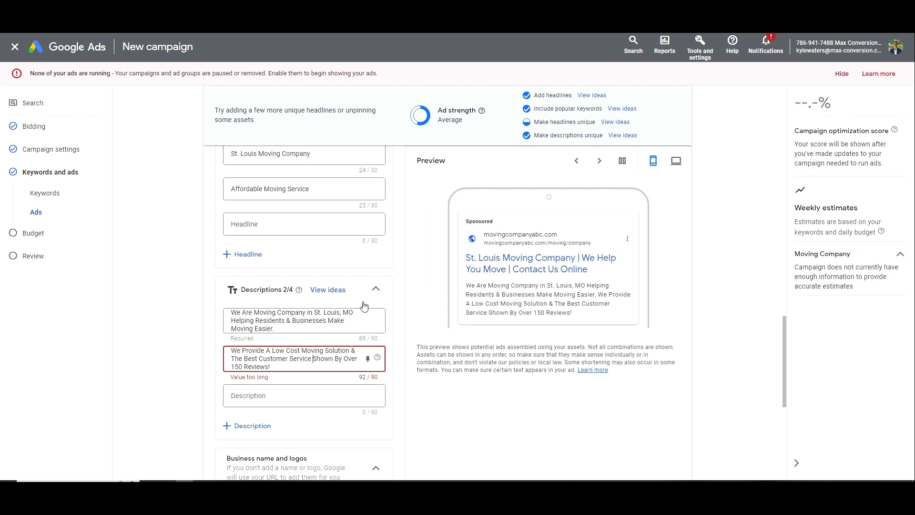
Accept the 'Low-Cost' hyphen suggestion and delete 'Customer' so the description fits 90 characters
scroll(305, 334, up, 1)
scroll(314, 339, down, 2)
click(270, 346)
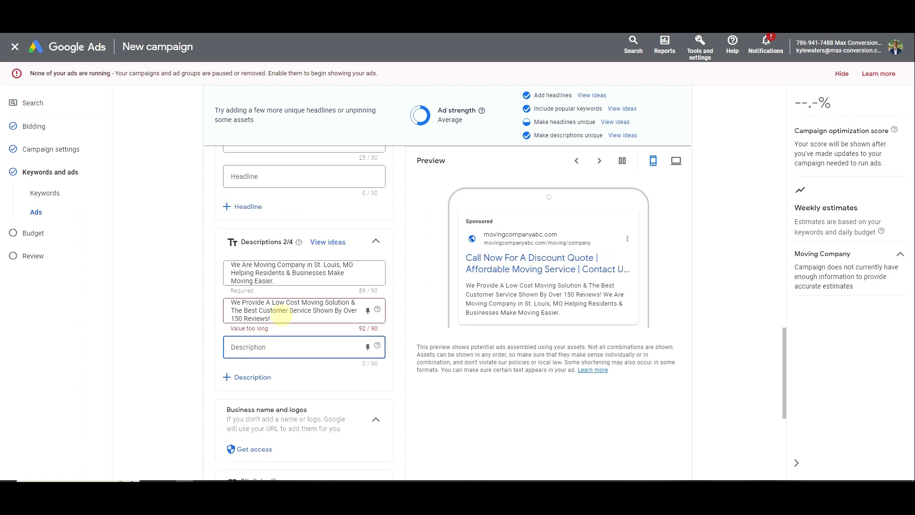
click(243, 303)
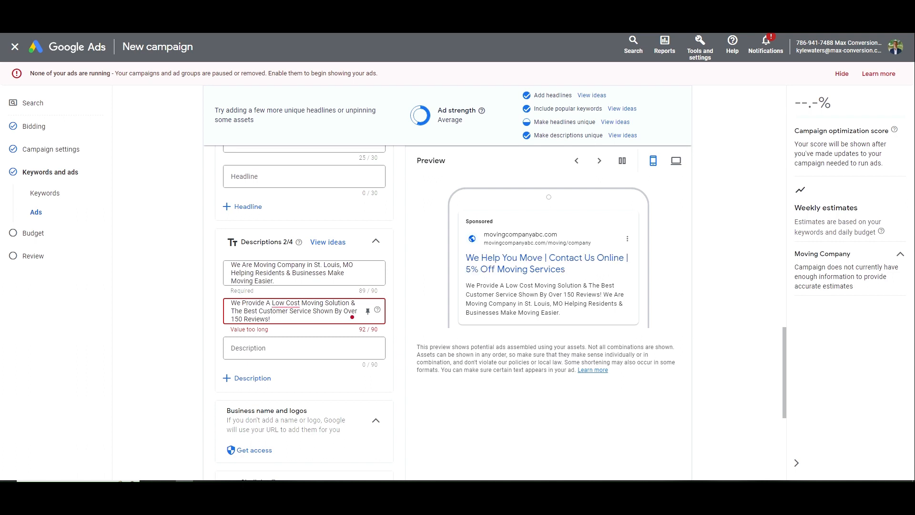
mouse_move(292, 304)
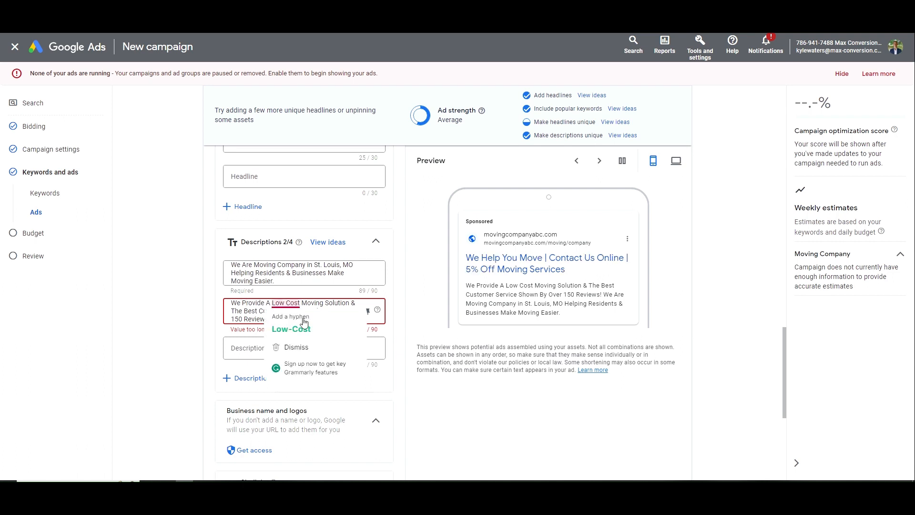
click(303, 319)
double_click(251, 311)
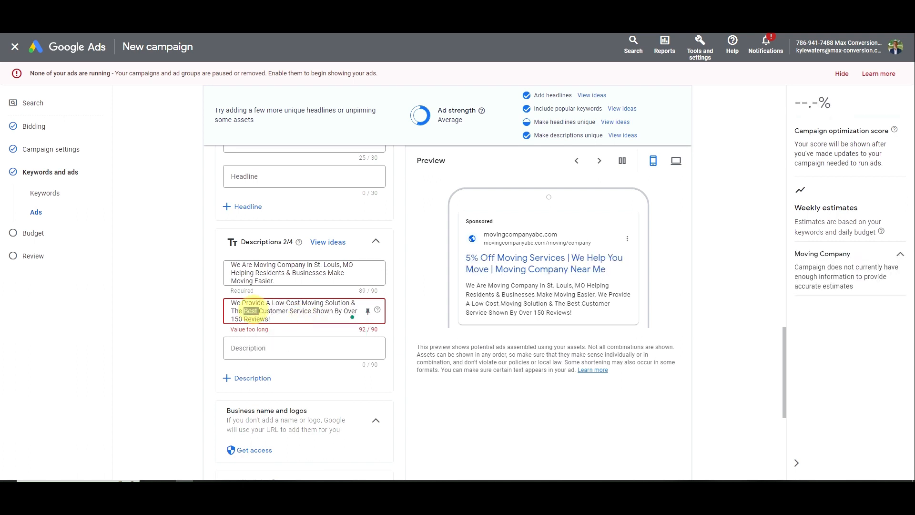
key(BackSpace)
text(1)
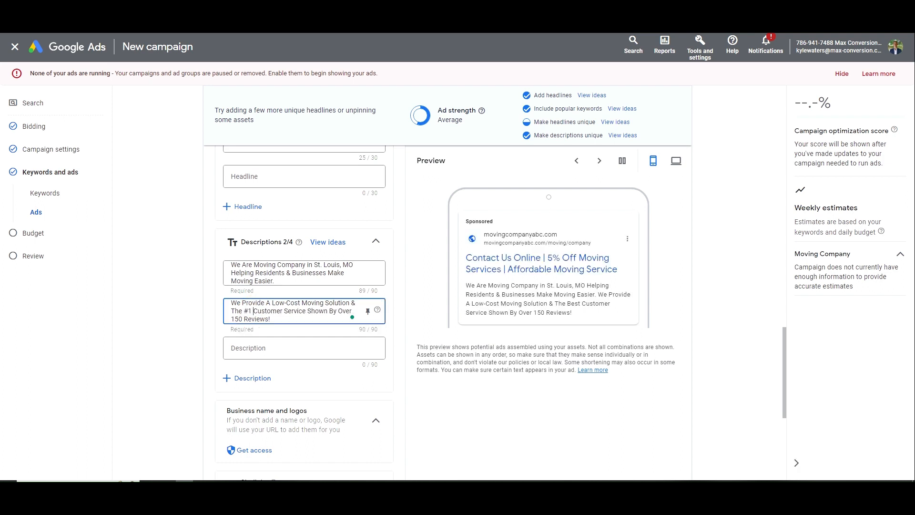
key(ctrl+z)
key(ctrl+z)
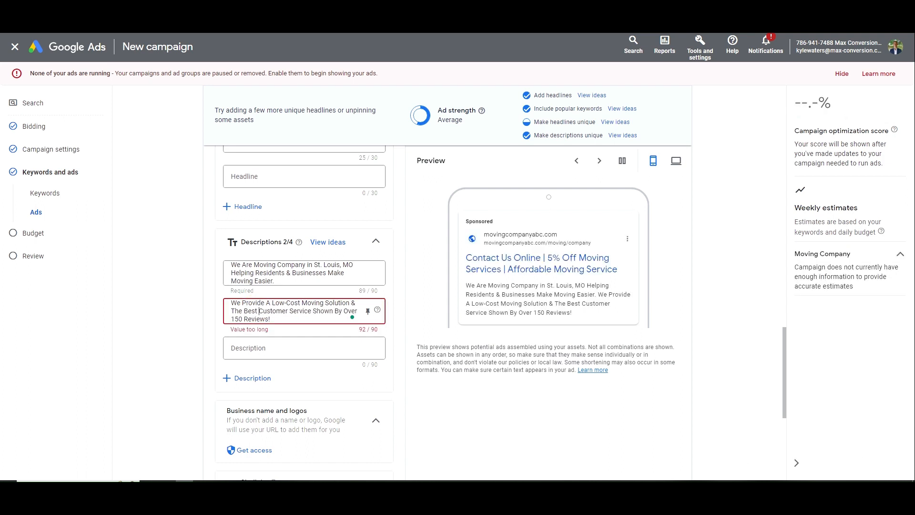
key(ctrl+shift+Right)
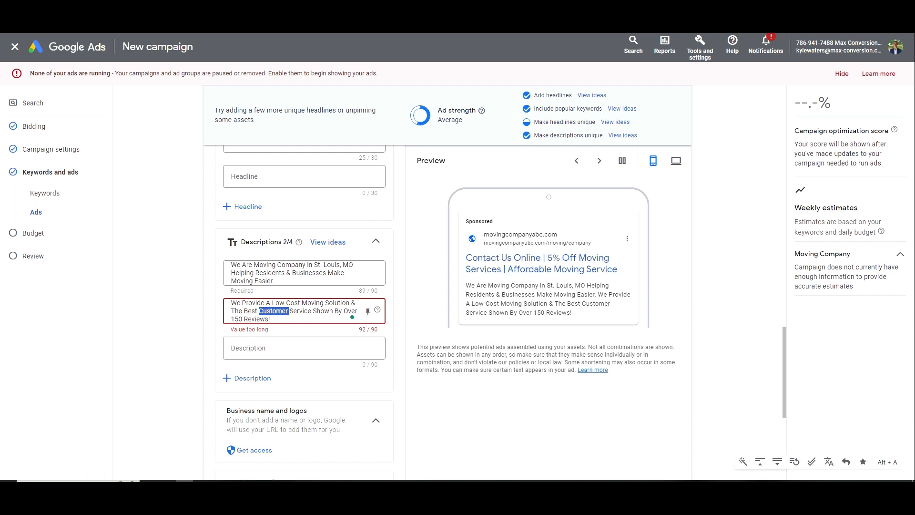
key(BackSpace)
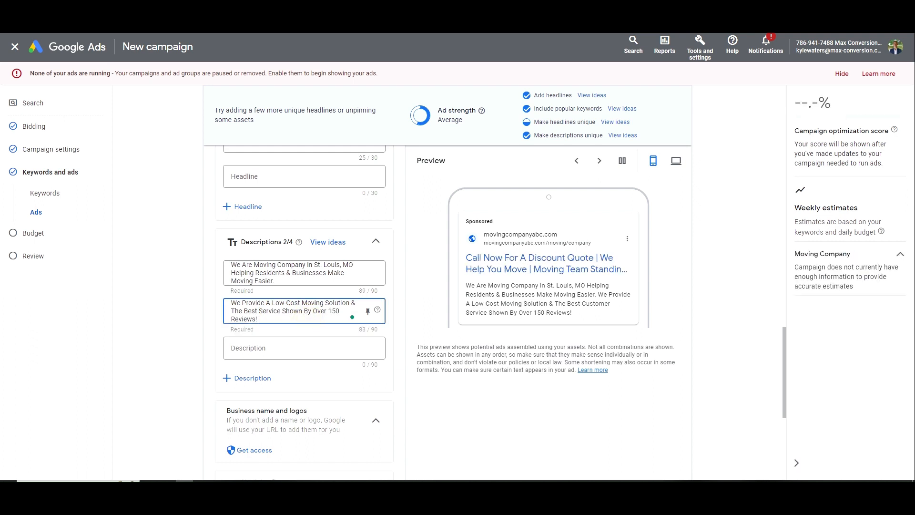
Try adding 'Five Star' and a suggested article, then revert both, leaving the descriptions unchanged
double_click(236, 318)
key(Left)
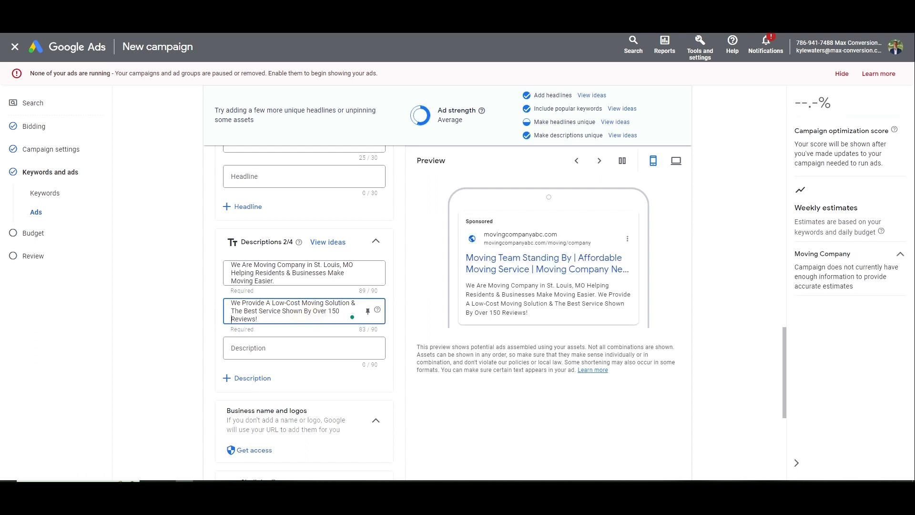
text(Five Star)
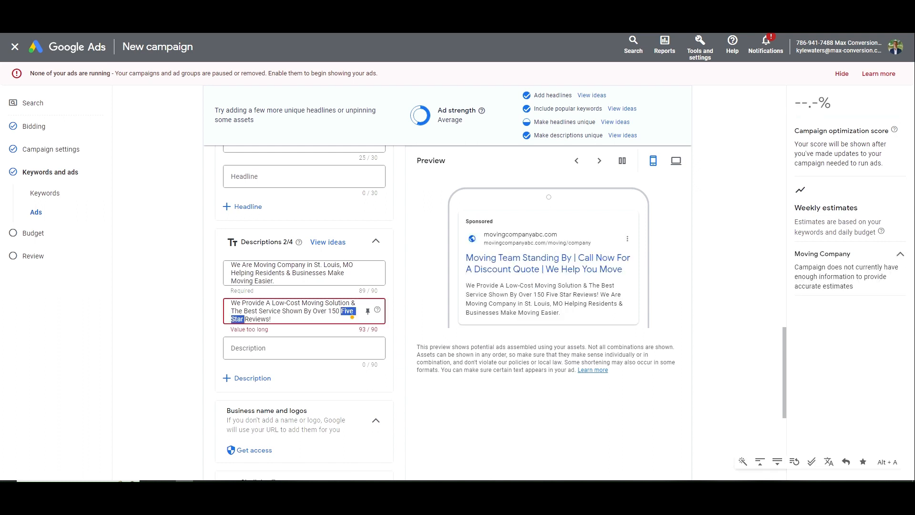
key(BackSpace)
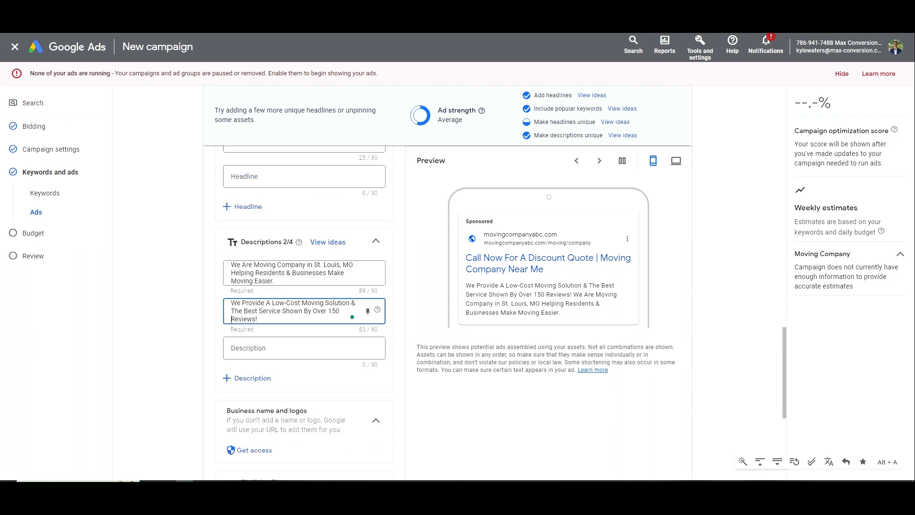
triple_click(236, 268)
click(239, 270)
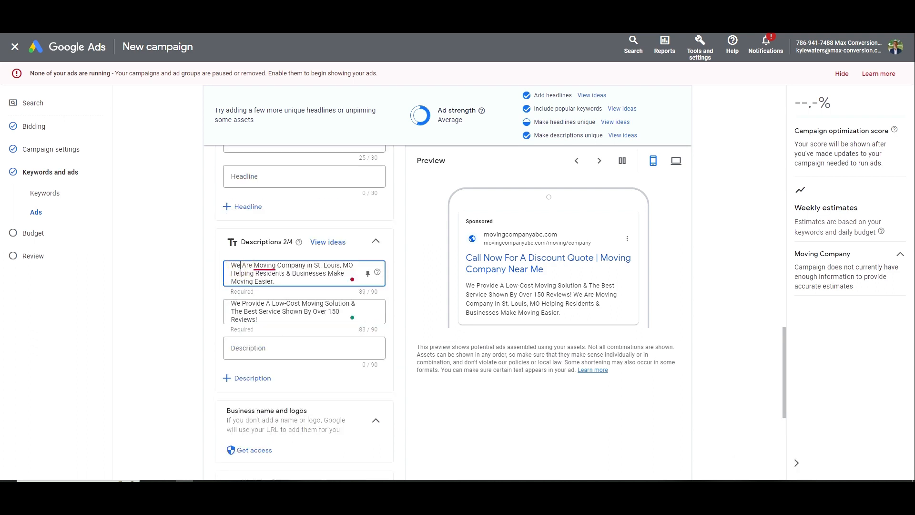
mouse_move(265, 266)
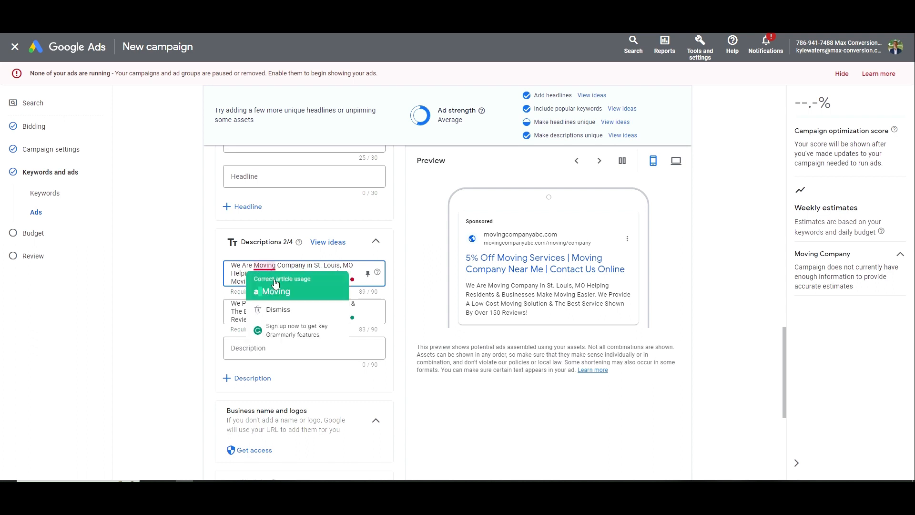
click(275, 290)
key(BackSpace)
key(BackSpace)
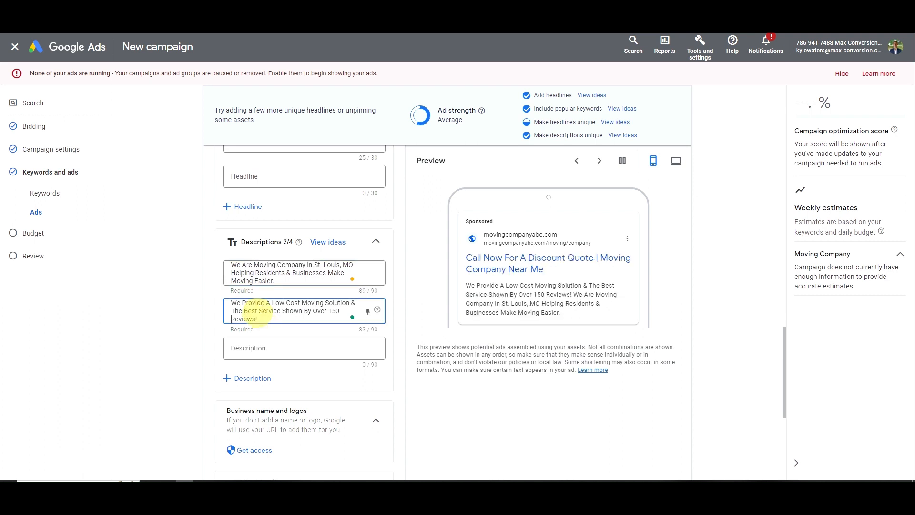
triple_click(278, 311)
click(281, 313)
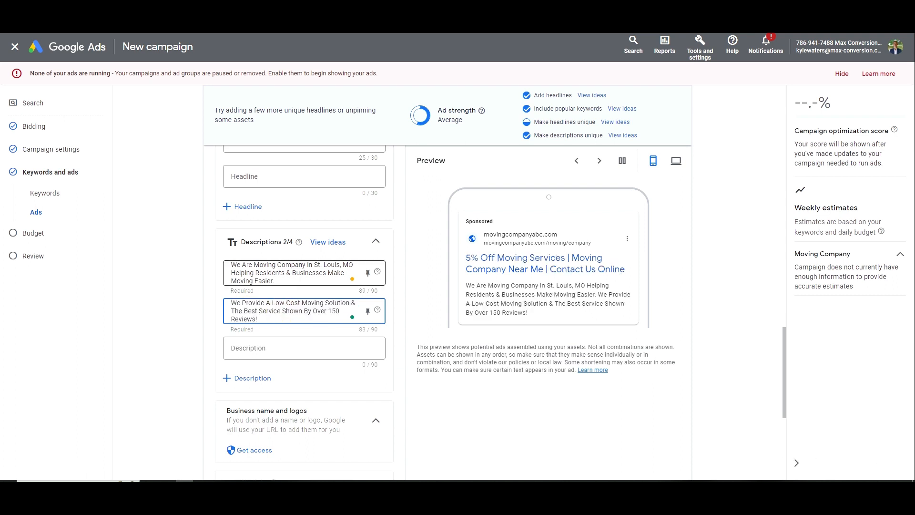
Review the business name and logos section and the final URL of the ad
scroll(279, 296, down, 3)
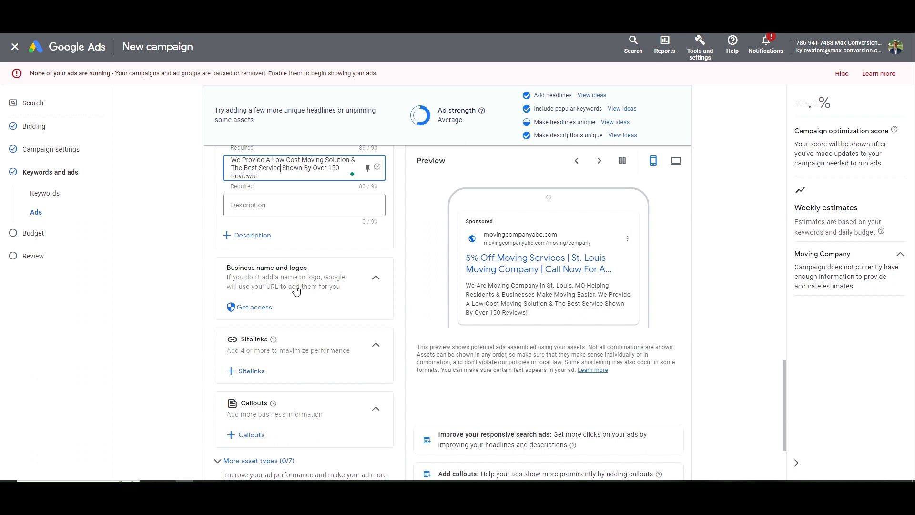
scroll(295, 289, down, 1)
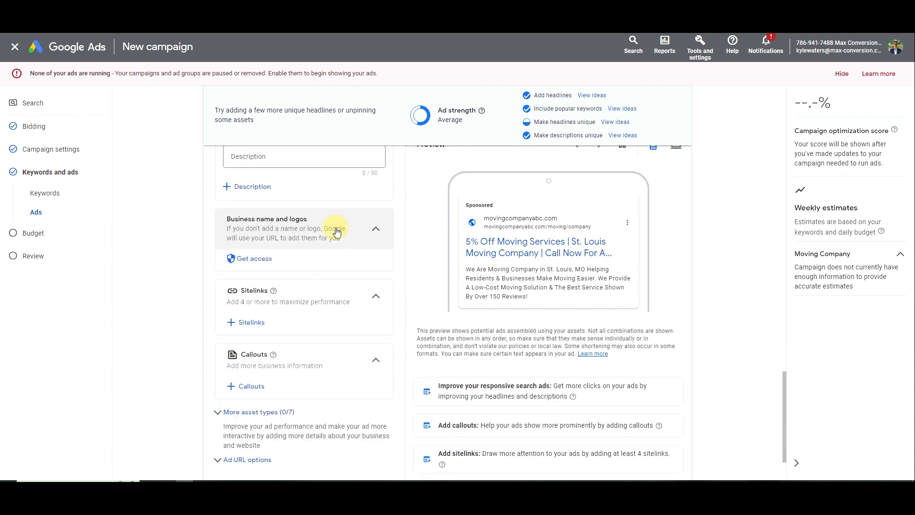
click(356, 231)
click(364, 230)
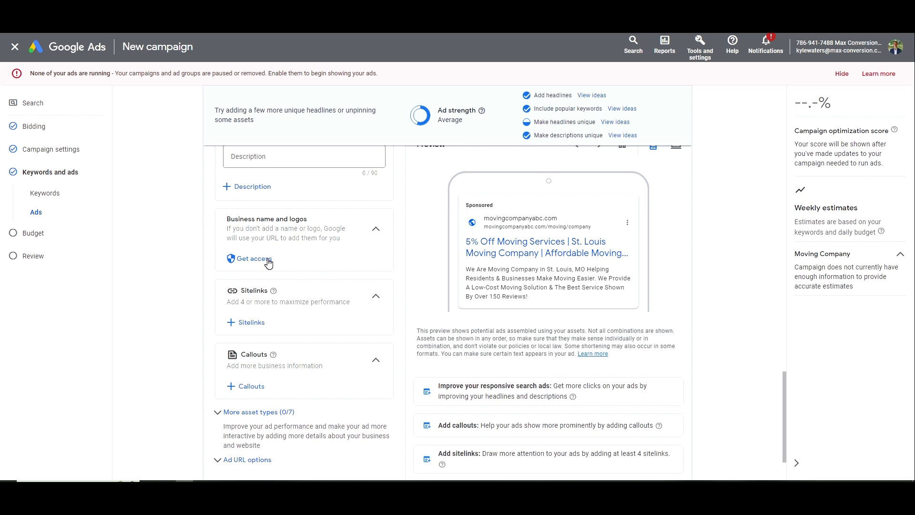
scroll(286, 243, up, 10)
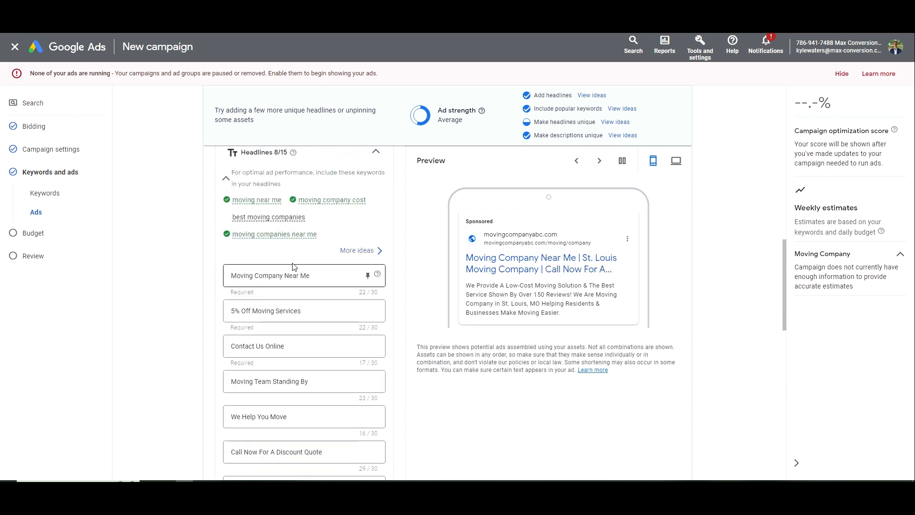
scroll(309, 228, up, 3)
triple_click(273, 301)
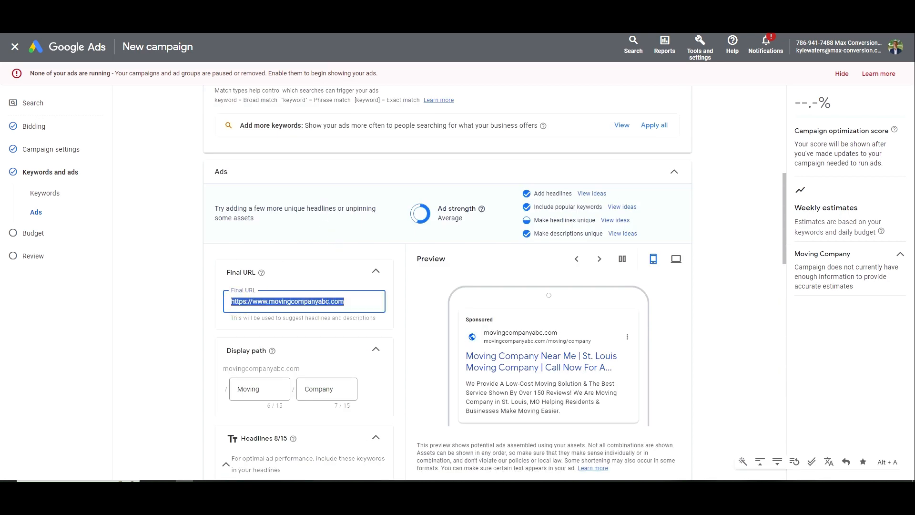
scroll(306, 275, down, 7)
scroll(306, 274, up, 5)
scroll(300, 258, down, 15)
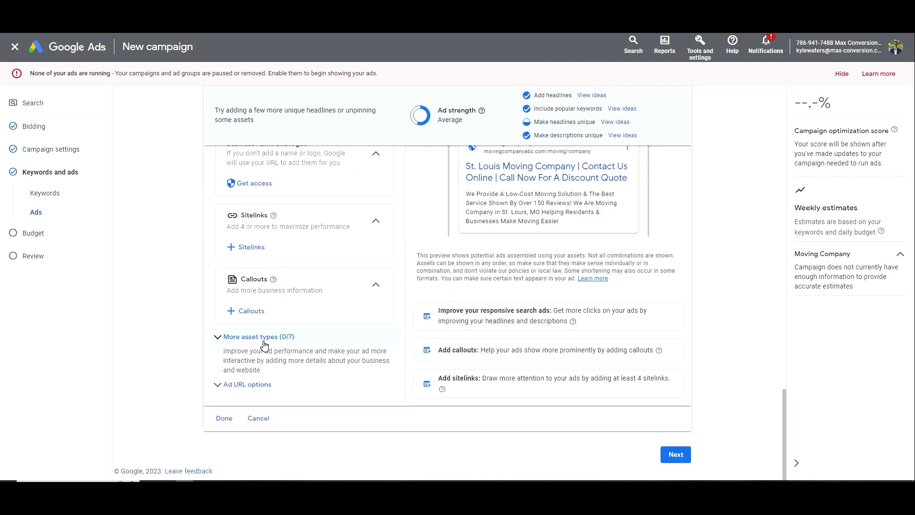
Expand More asset types and Ad URL options, then finish the ad with Done
click(264, 341)
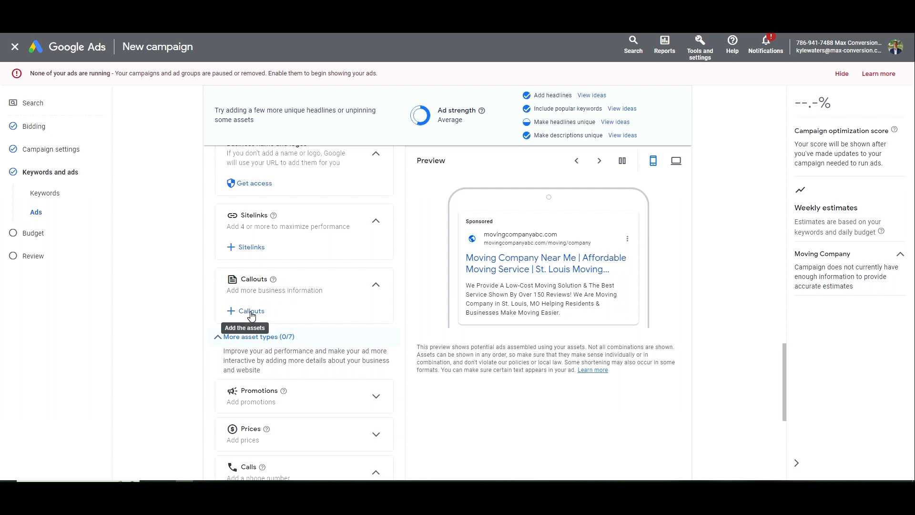
scroll(251, 314, up, 2)
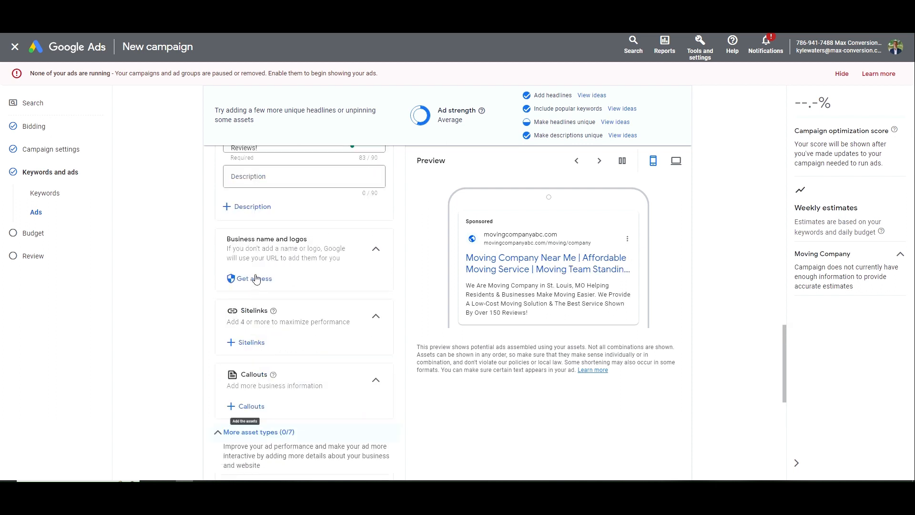
scroll(265, 293, down, 4)
scroll(269, 309, down, 1)
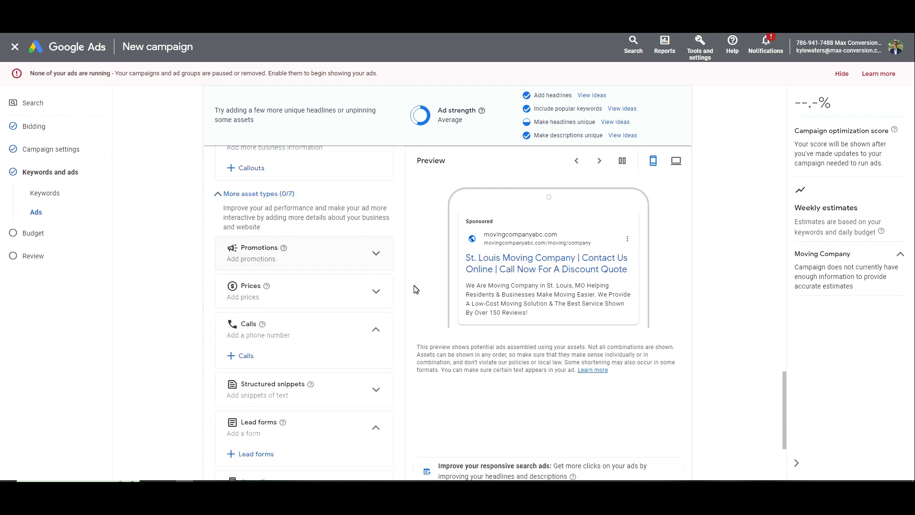
scroll(362, 295, down, 3)
click(244, 382)
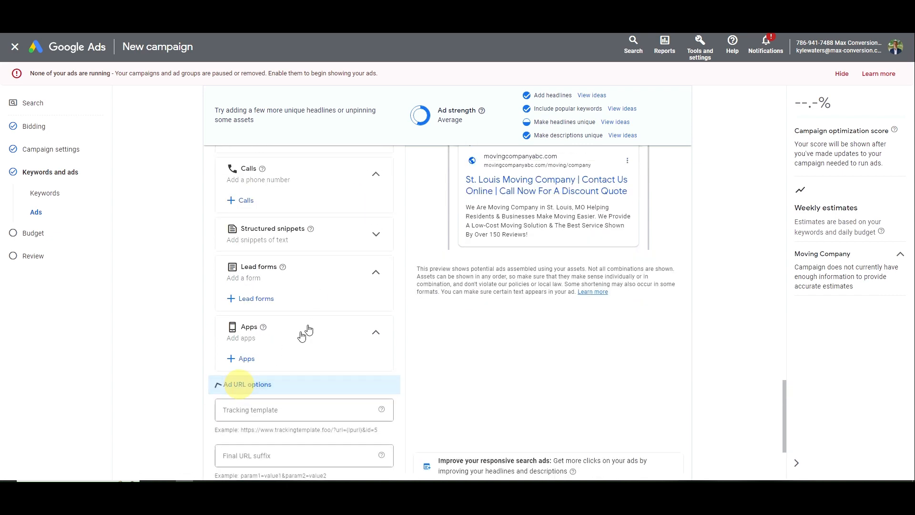
scroll(305, 329, down, 2)
scroll(238, 404, down, 1)
click(233, 419)
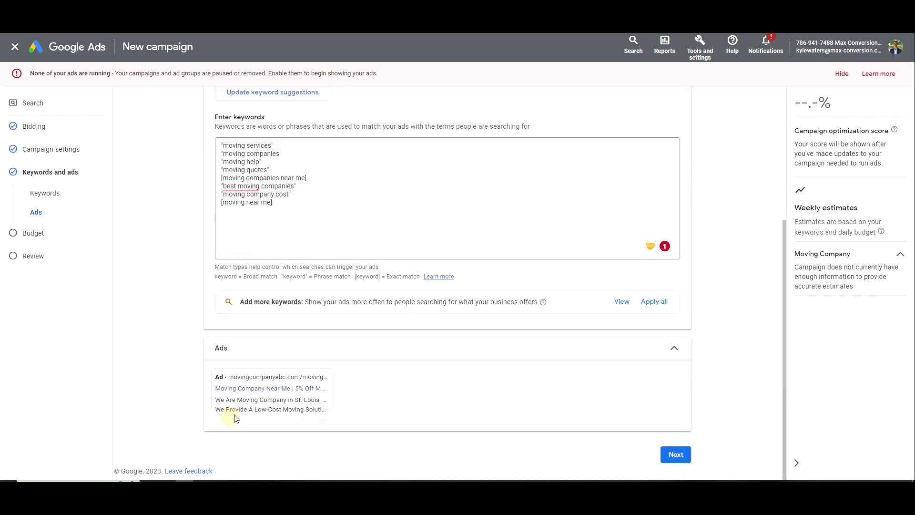
Enter a $125 average daily budget and continue to the Review page
click(679, 454)
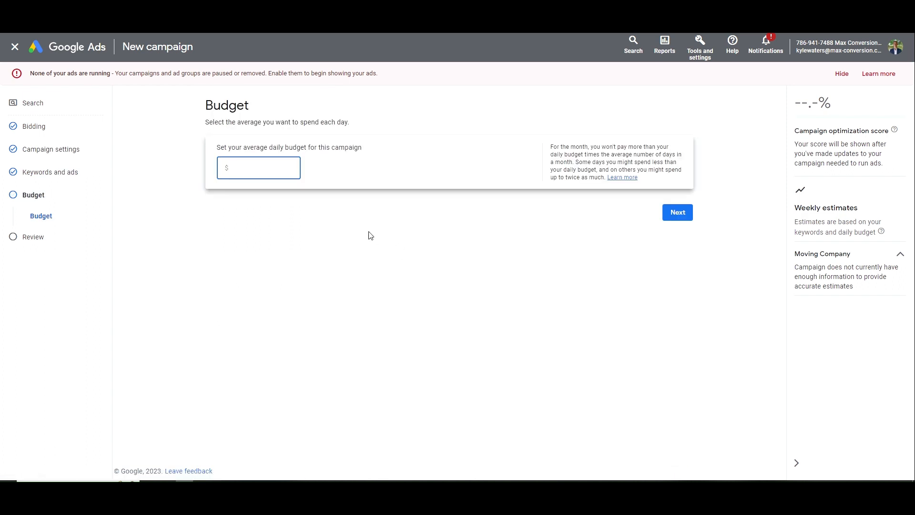
click(301, 177)
text(125)
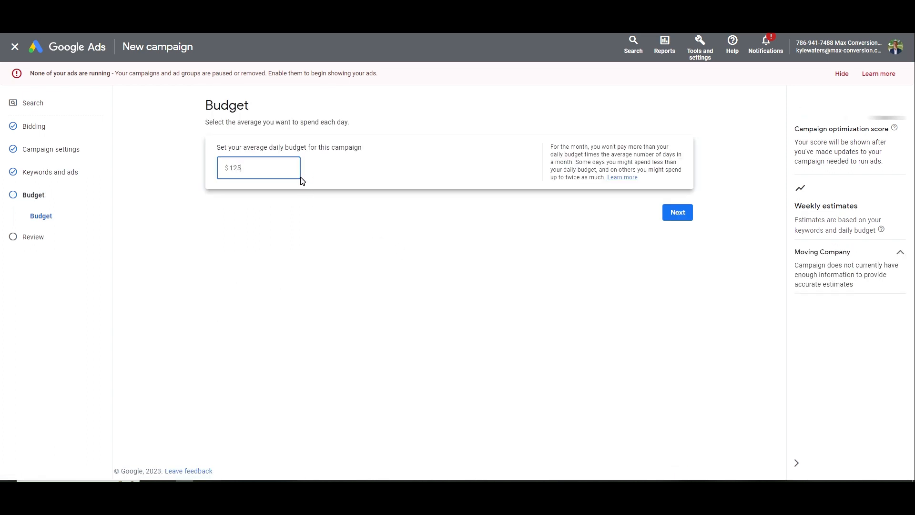
click(667, 217)
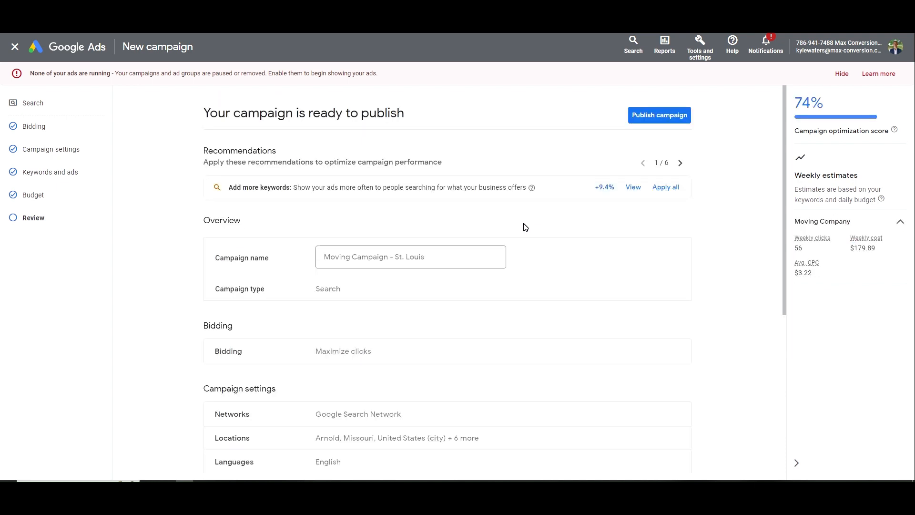
Confirm the campaign name 'Moving Campaign - St. Louis' and publish the campaign
scroll(524, 229, down, 6)
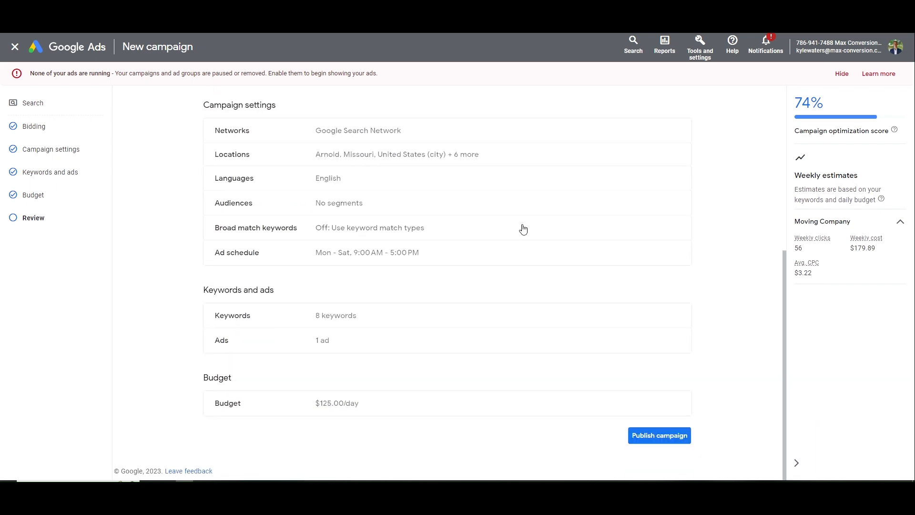
scroll(604, 384, up, 6)
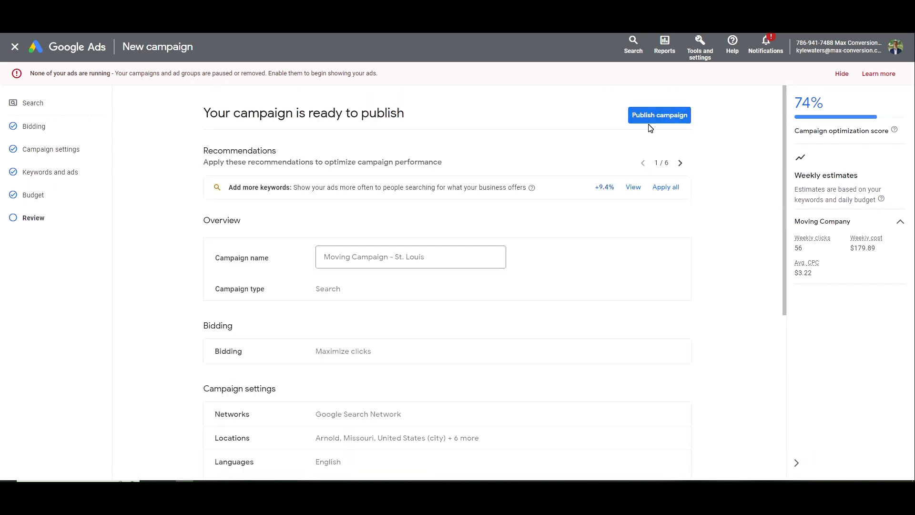
click(454, 257)
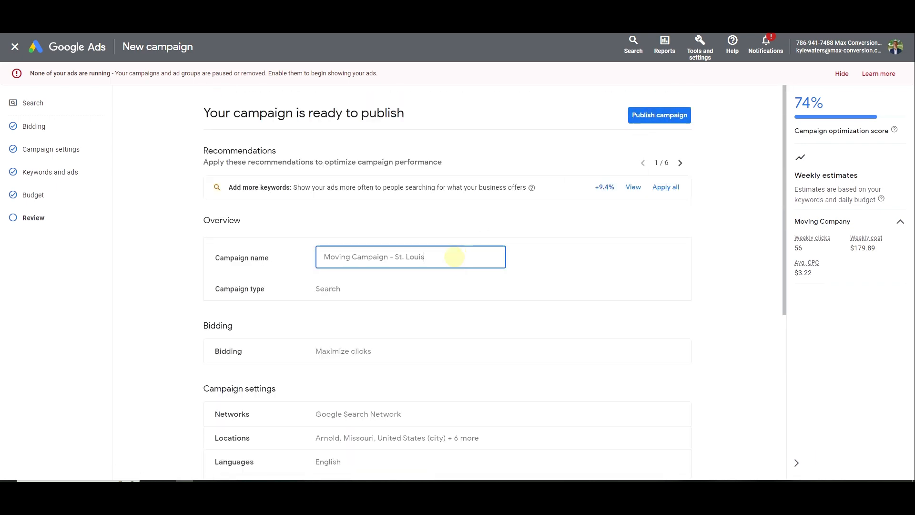
click(659, 123)
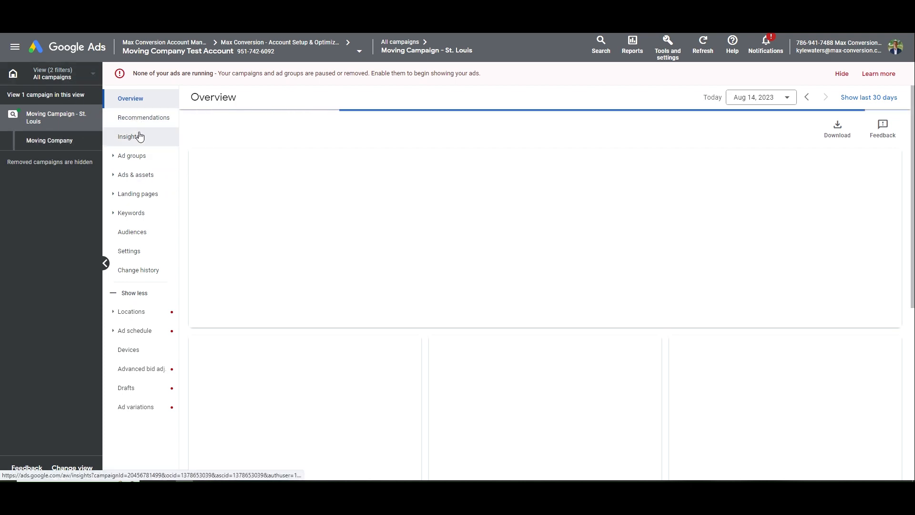
In the All campaigns list, keep Moving Campaign - St. Louis paused and open its settings
click(60, 73)
click(137, 120)
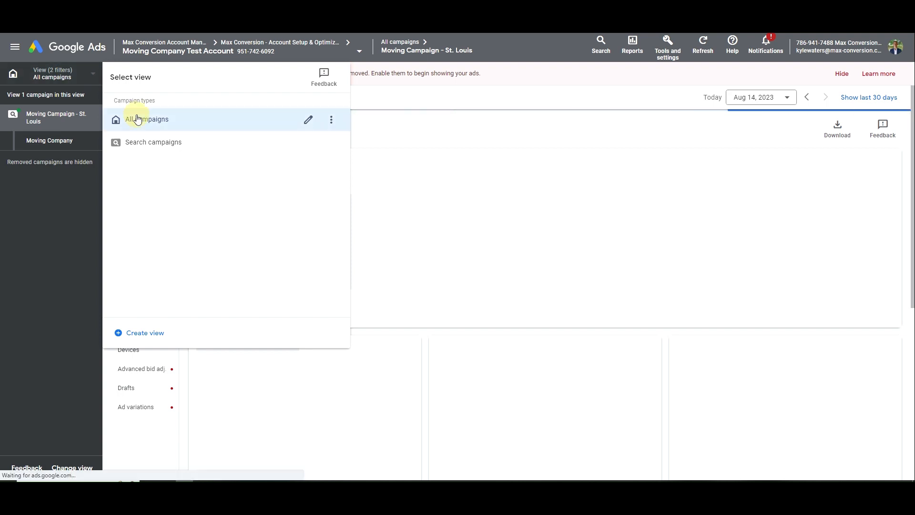
click(133, 159)
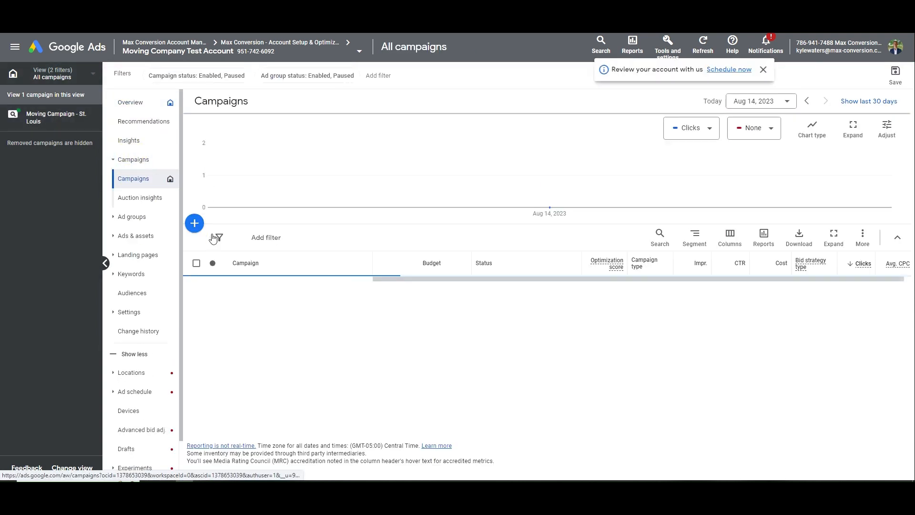
click(213, 286)
click(232, 318)
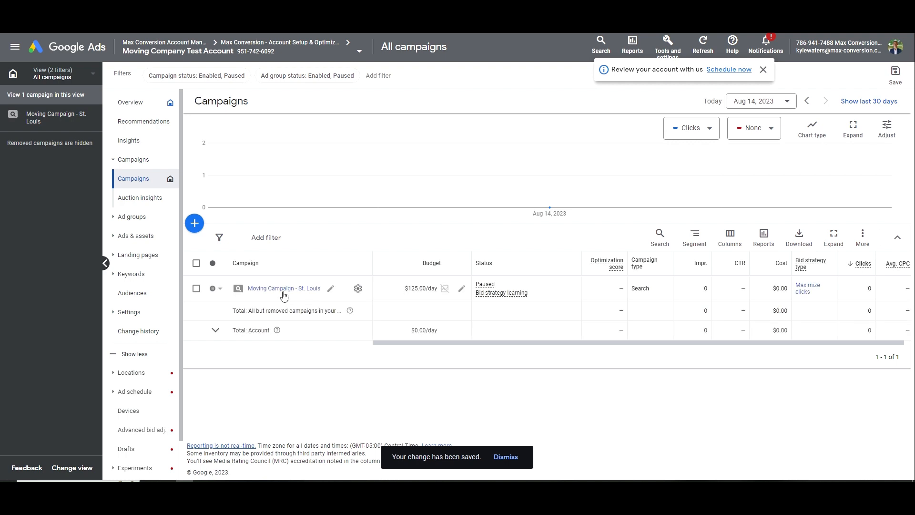
click(358, 290)
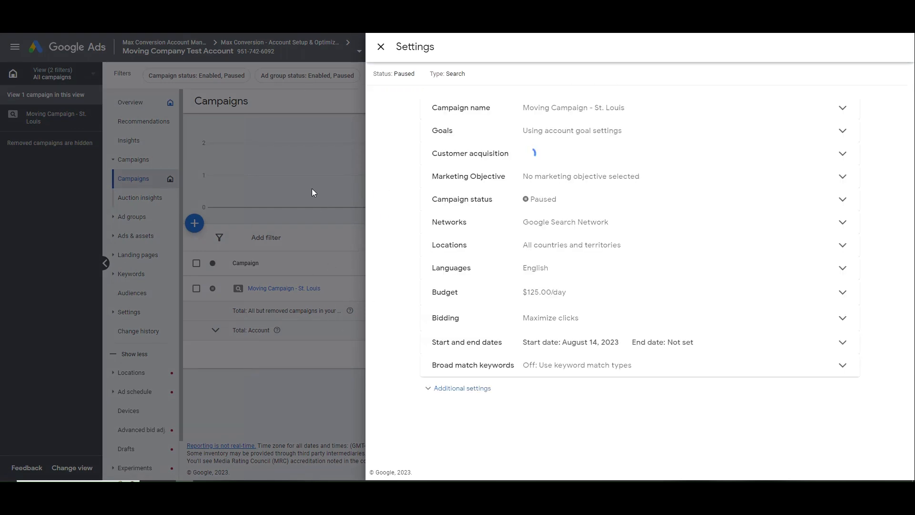
Choose Manual CPC directly as the bid strategy, leaving Enhanced CPC off, and save
click(594, 318)
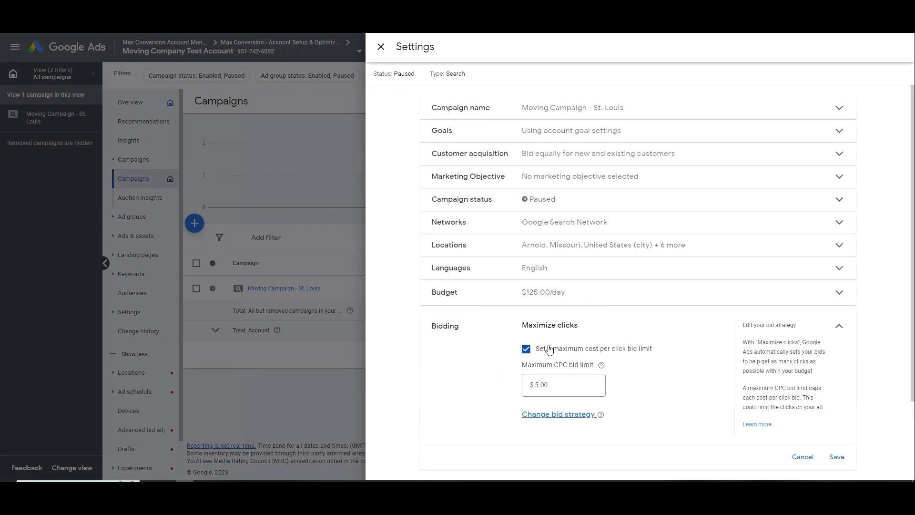
click(556, 319)
click(544, 246)
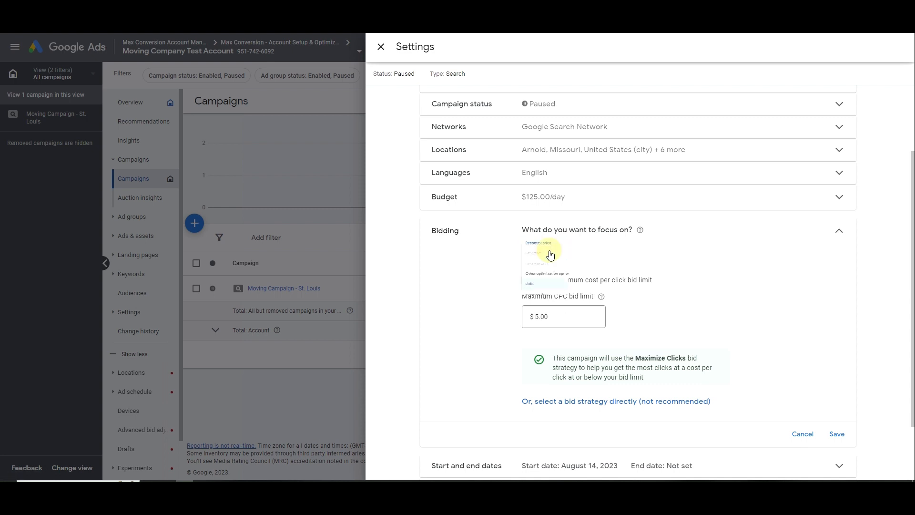
click(514, 405)
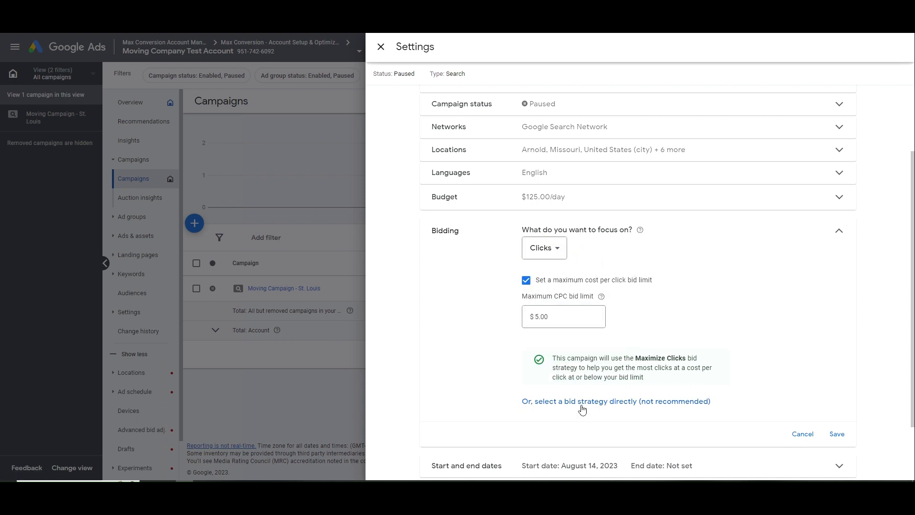
click(553, 403)
click(572, 251)
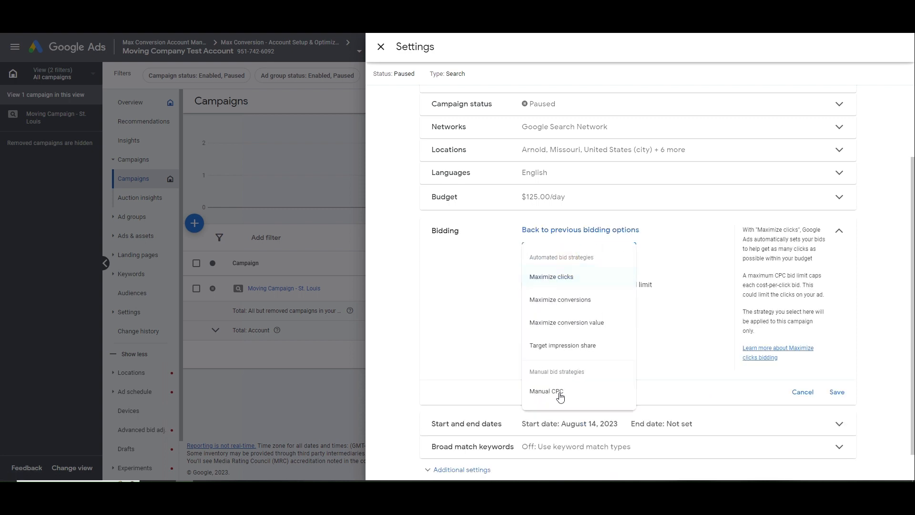
click(560, 392)
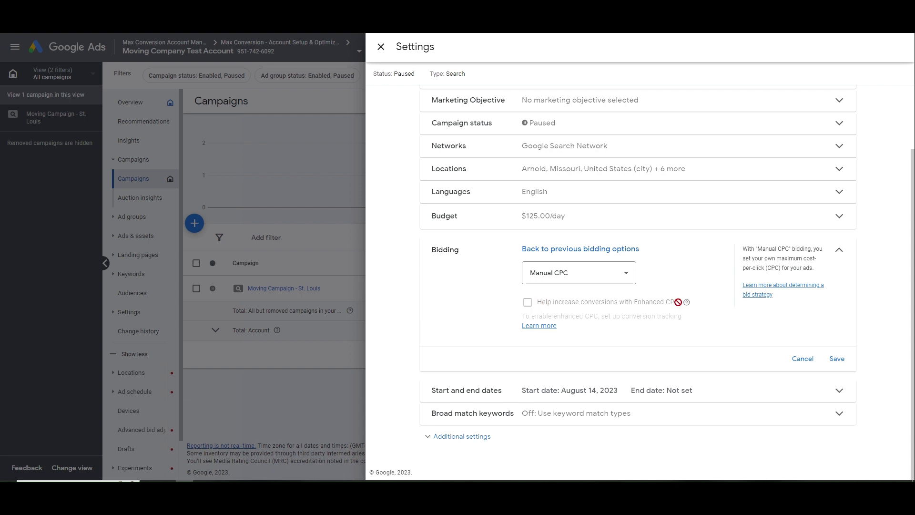
drag(678, 302, 535, 302)
click(577, 308)
drag(691, 301, 535, 301)
click(647, 299)
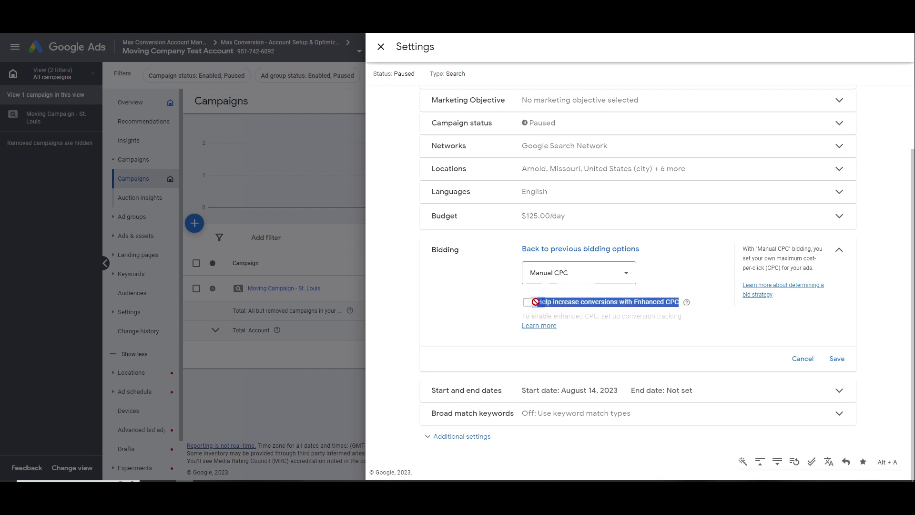
click(837, 359)
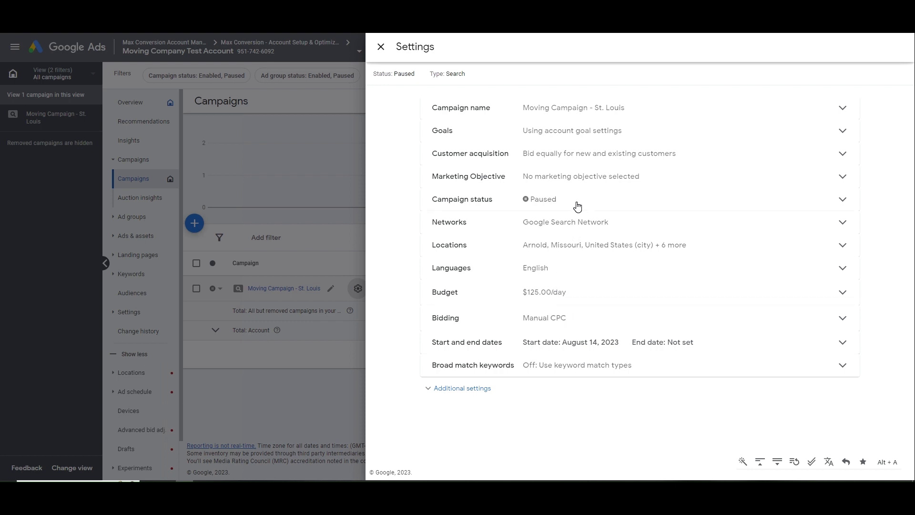
Set the Dynamic Search Ads domain to movingcompanyabc.com in Additional settings and save
click(486, 386)
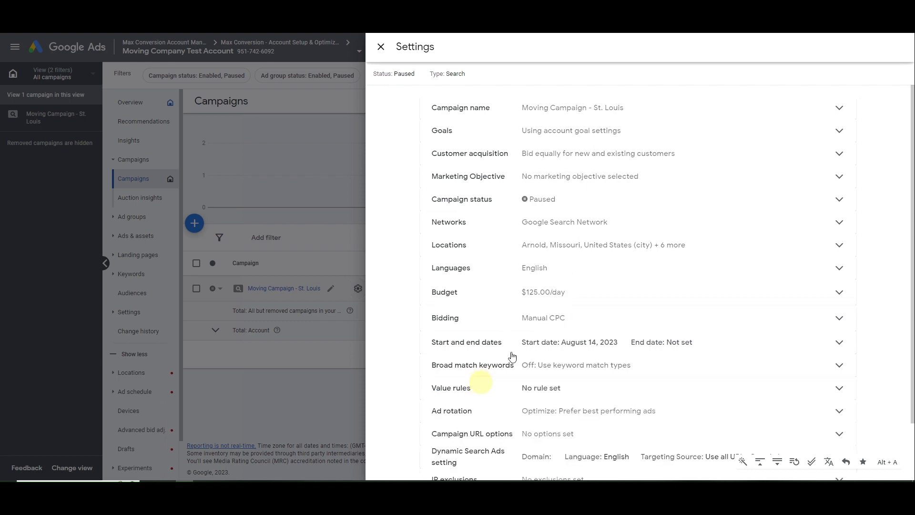
scroll(519, 368, down, 1)
click(547, 389)
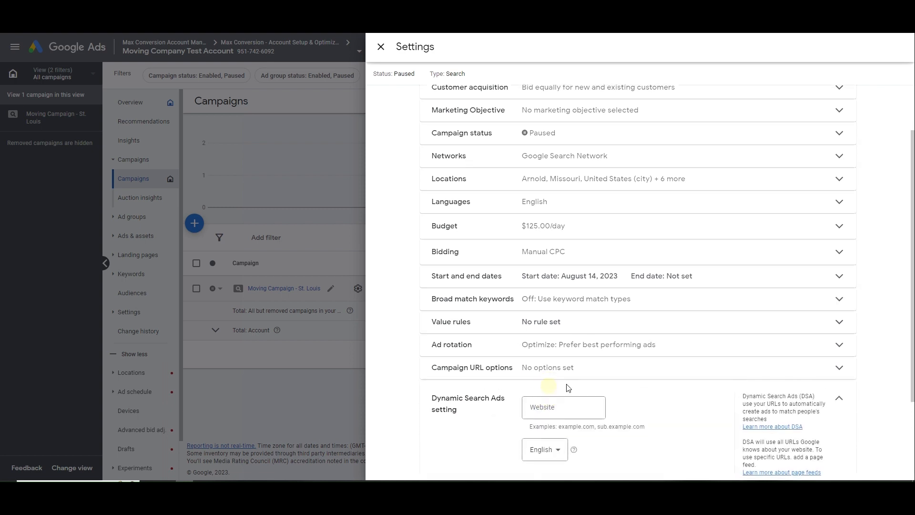
click(547, 361)
text(movingco)
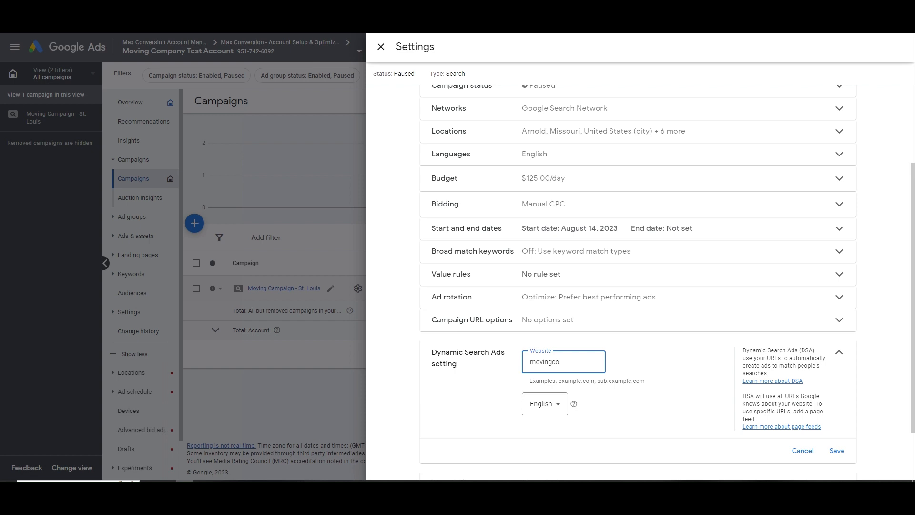
text(mpanyabc.com)
drag(586, 366, 513, 361)
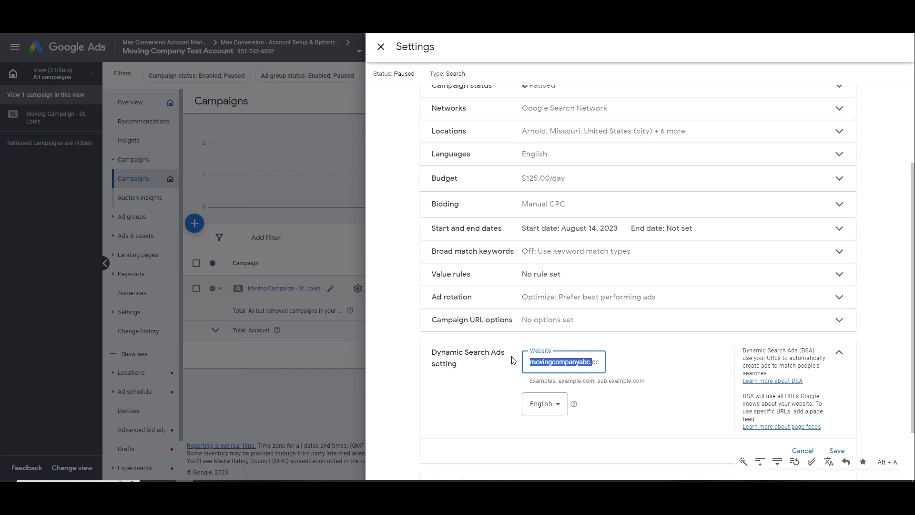
click(578, 362)
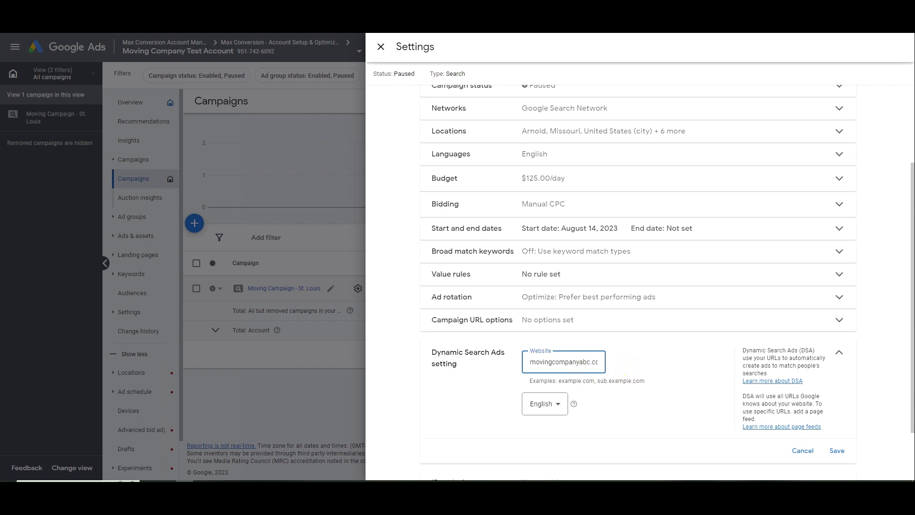
key(ctrl+a)
click(836, 451)
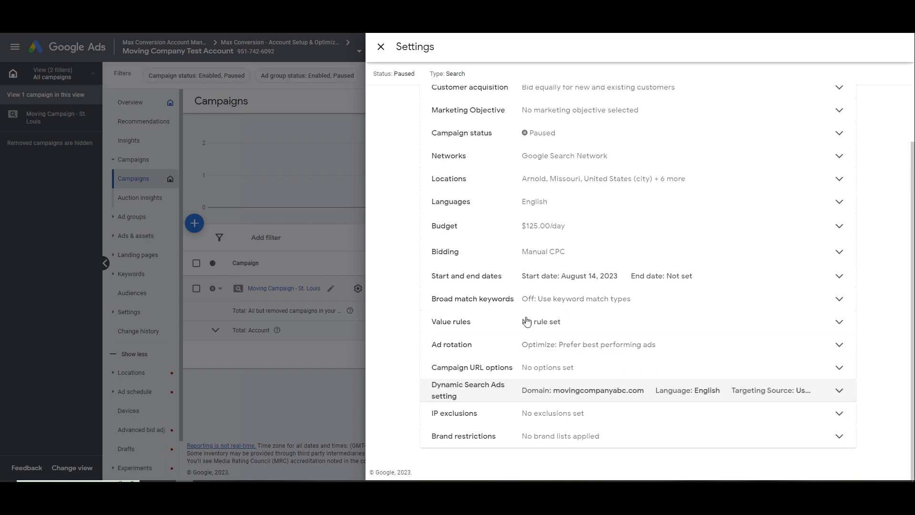
Close the campaign settings and open the campaign's ad groups page
click(384, 56)
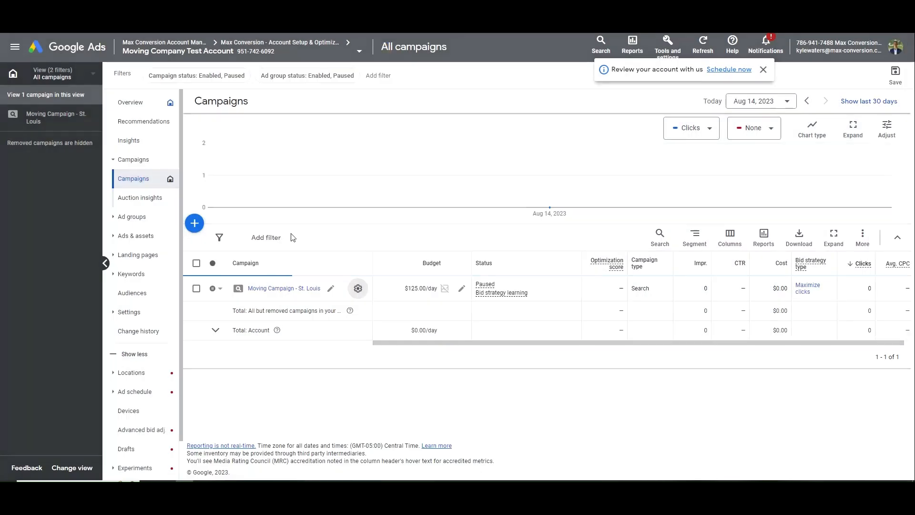
click(274, 288)
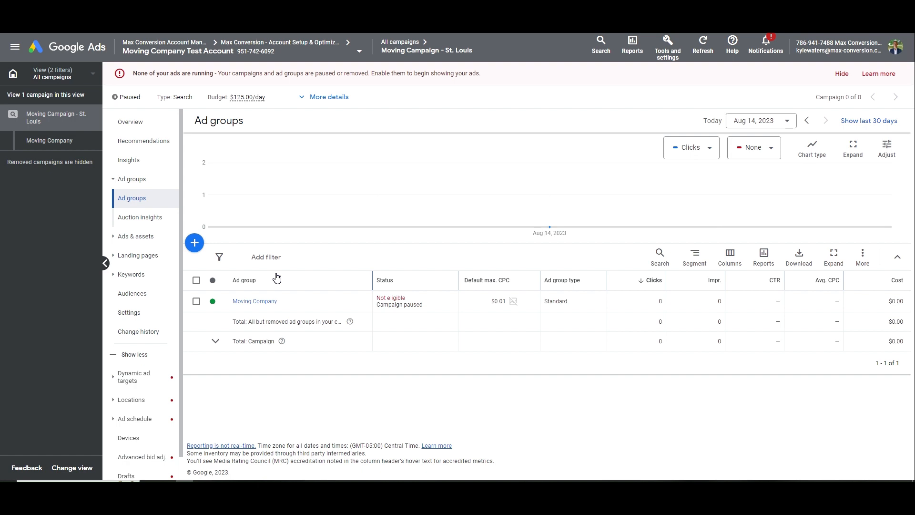
key(ctrl+t)
Search Google for 'moving company charlotte nc' and open the link options on the Hornet Moving result
text(moving)
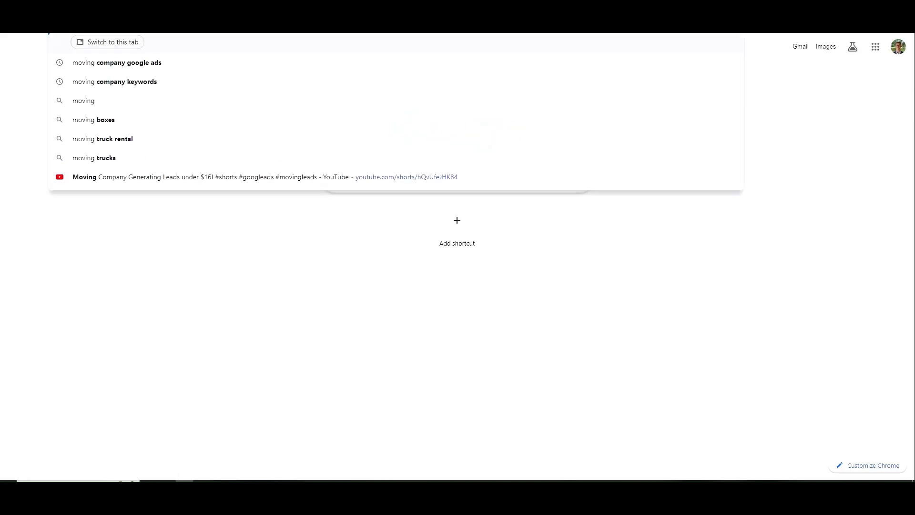
text( company st)
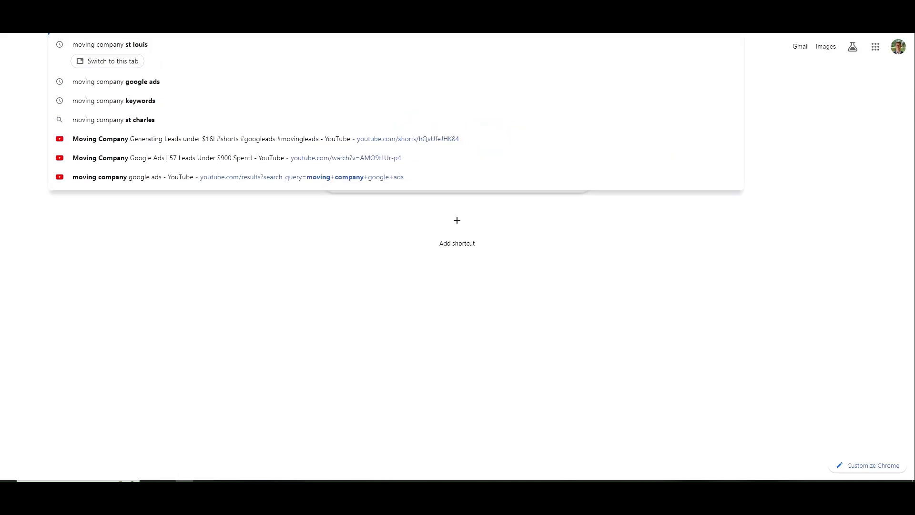
key(BackSpace)
key(BackSpace)
text(charlo)
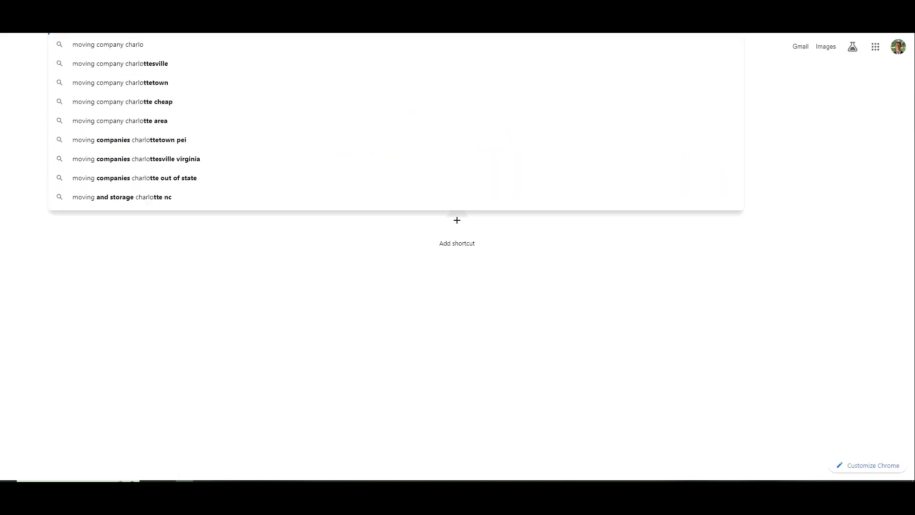
text(tte nc)
key(Return)
scroll(267, 181, down, 3)
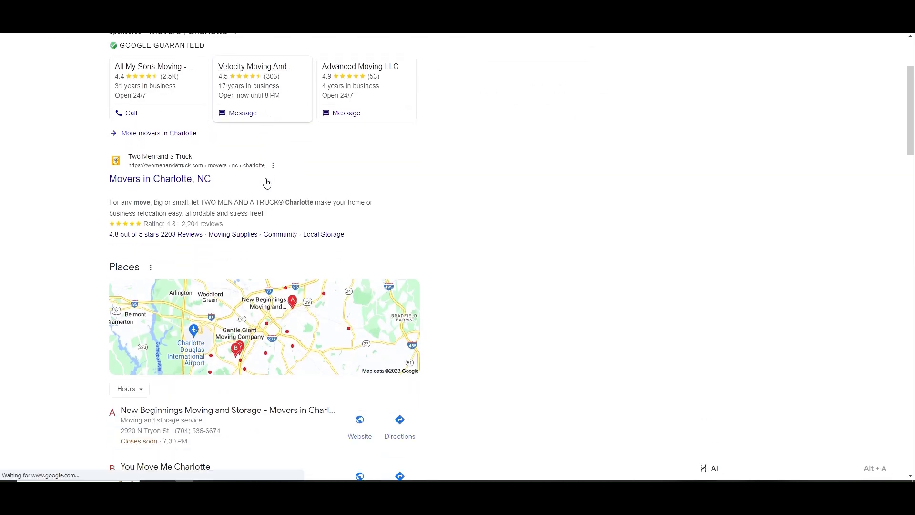
right_click(185, 179)
key(Escape)
scroll(225, 169, down, 7)
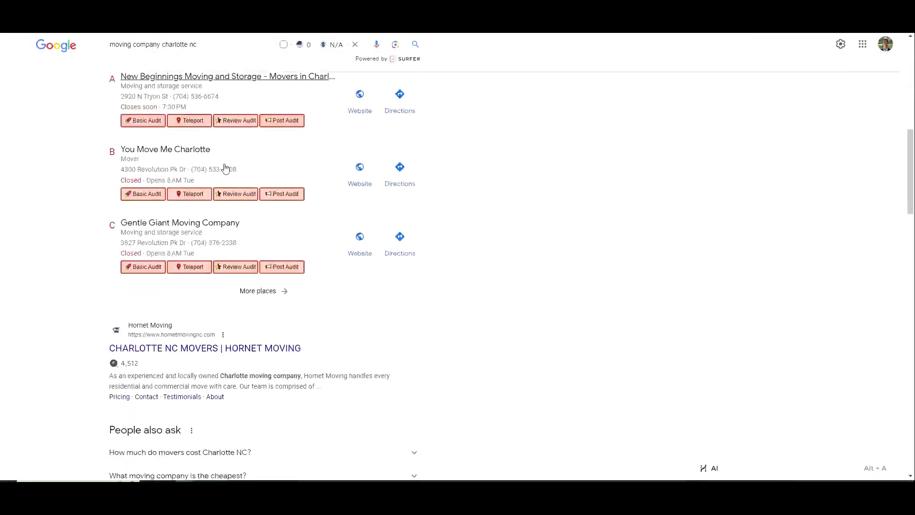
scroll(225, 169, down, 2)
right_click(193, 245)
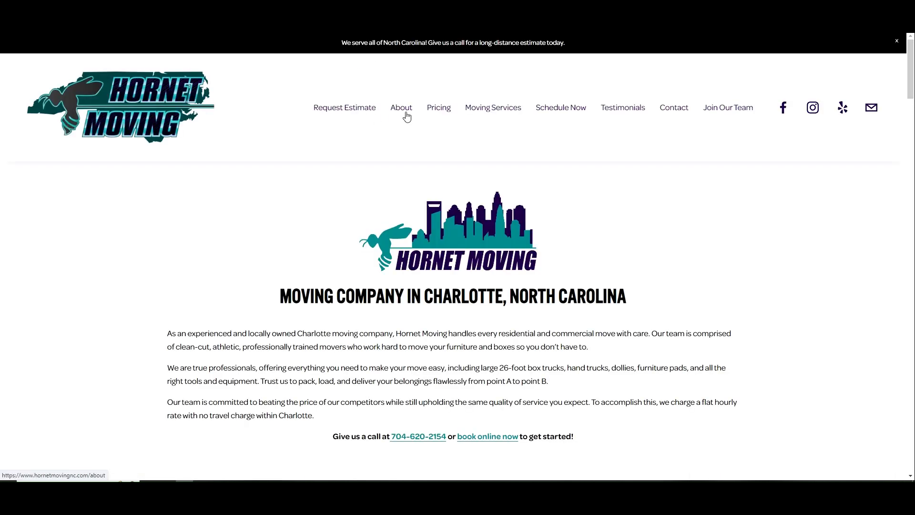
Replace the selected Notepad list line with the '…idential Moving' entry
mouse_move(477, 108)
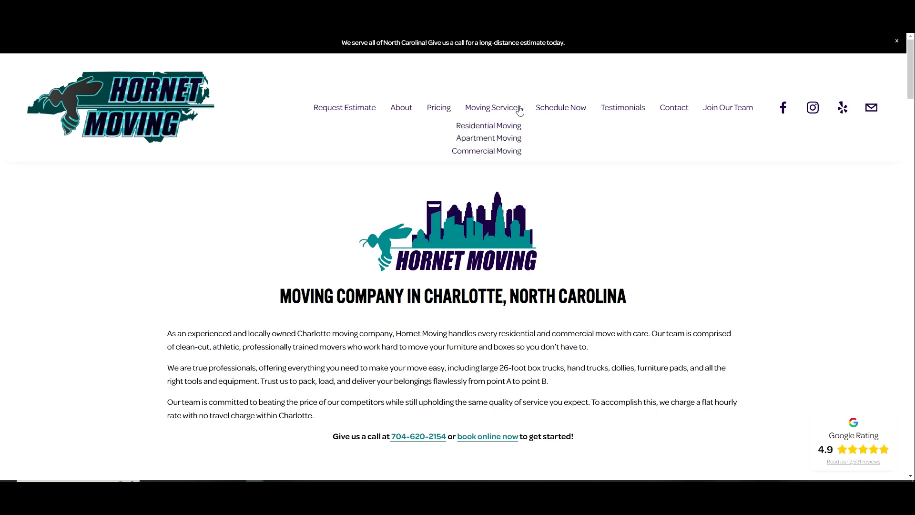
drag(914, 138, 781, 143)
drag(792, 160, 652, 165)
key(BackSpace)
mouse_move(480, 113)
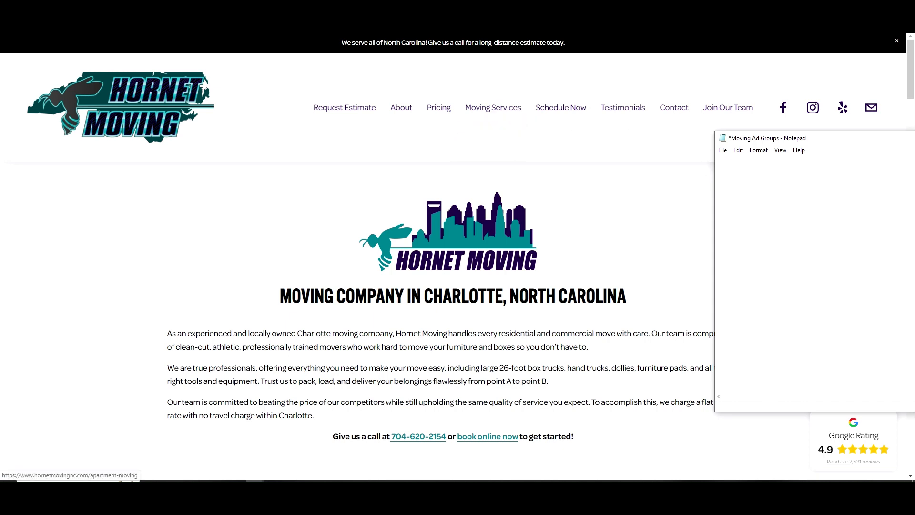
text(idential Moving)
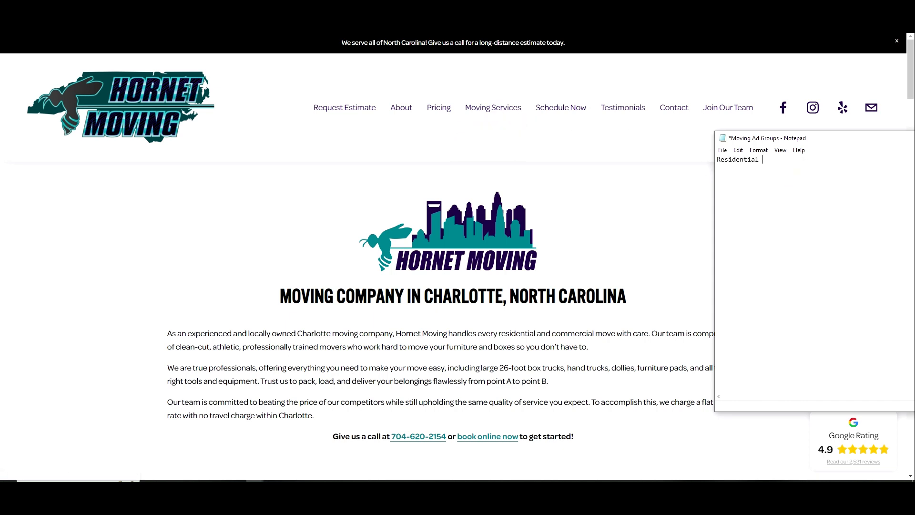
key(Return)
Add 'Moving Company (Main Campaign)', replacing 'General', plus Local and Long-Distance Movers lines
text(Moving Company (General)
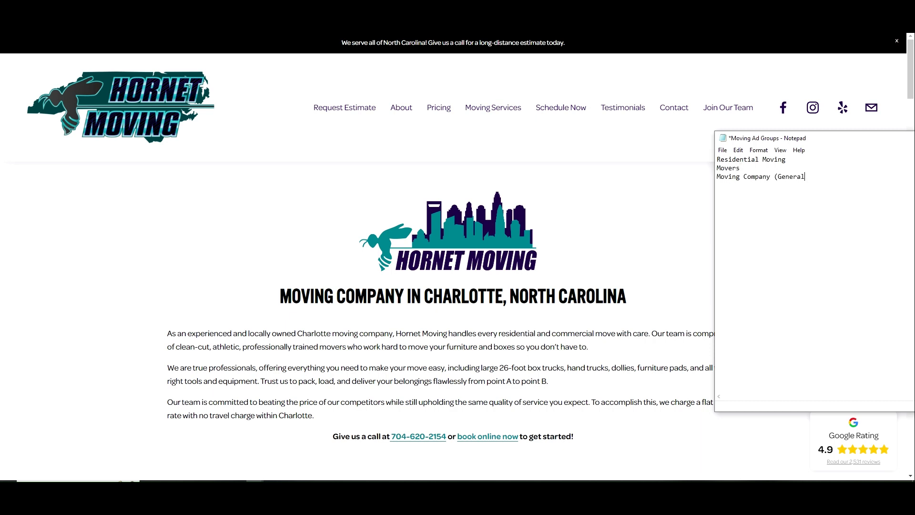
key(ctrl+shift+Left)
key(BackSpace)
text(ain Campaig)
text(M)
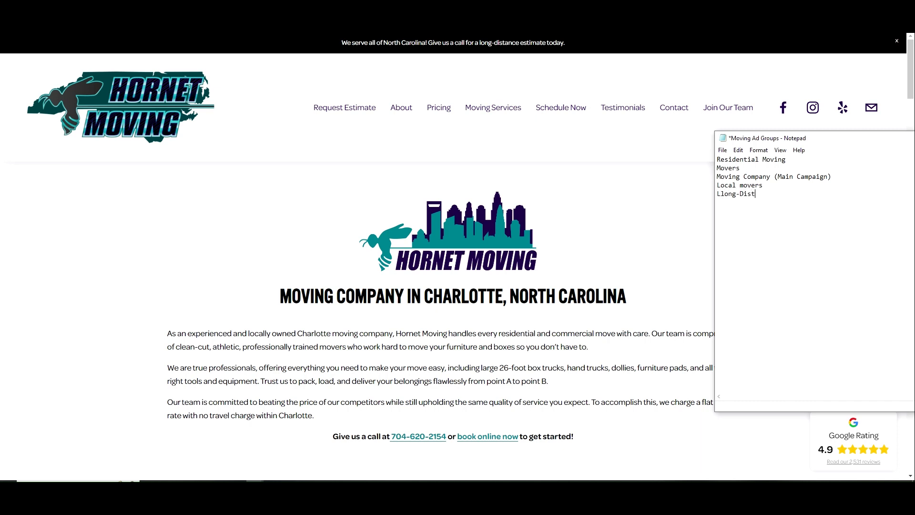
text(ance Movers)
Fix the 'Llong' typo and add Business/Commercial Movers and Apartment Moving lines
click(725, 193)
key(BackSpace)
key(End)
text(Business/Commercial Movers)
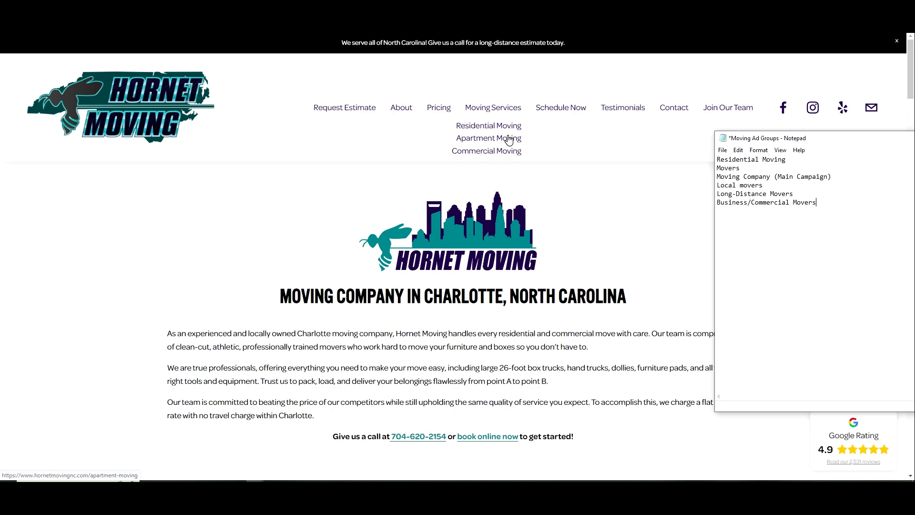
text(Apartm)
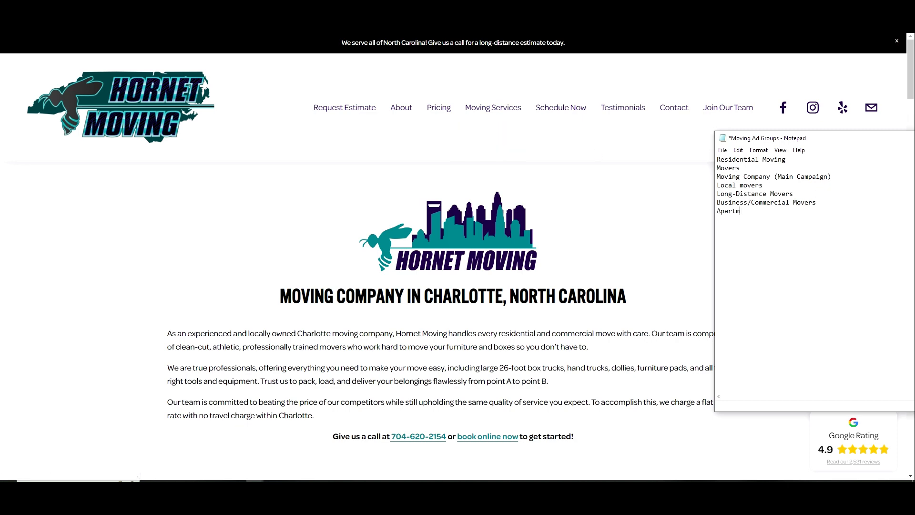
text(ent Me)
key(BackSpace)
text(oving)
key(Return)
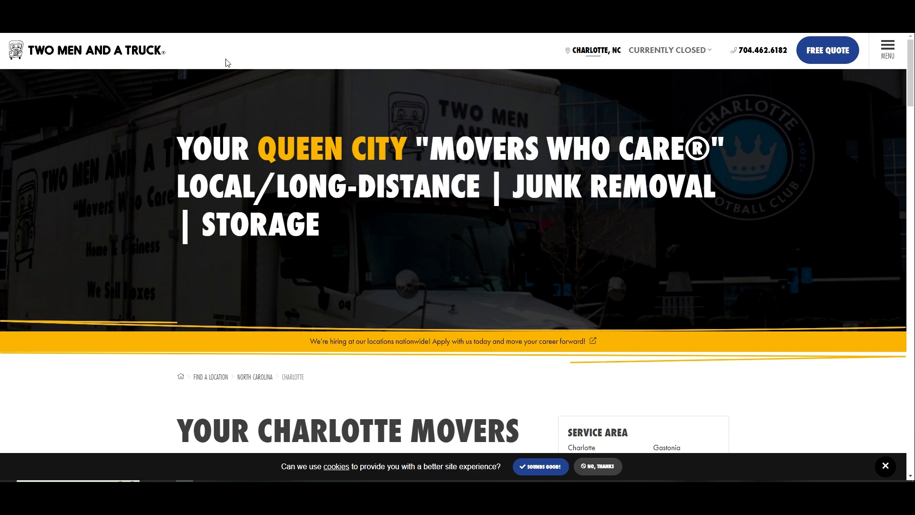
scroll(388, 161, down, 5)
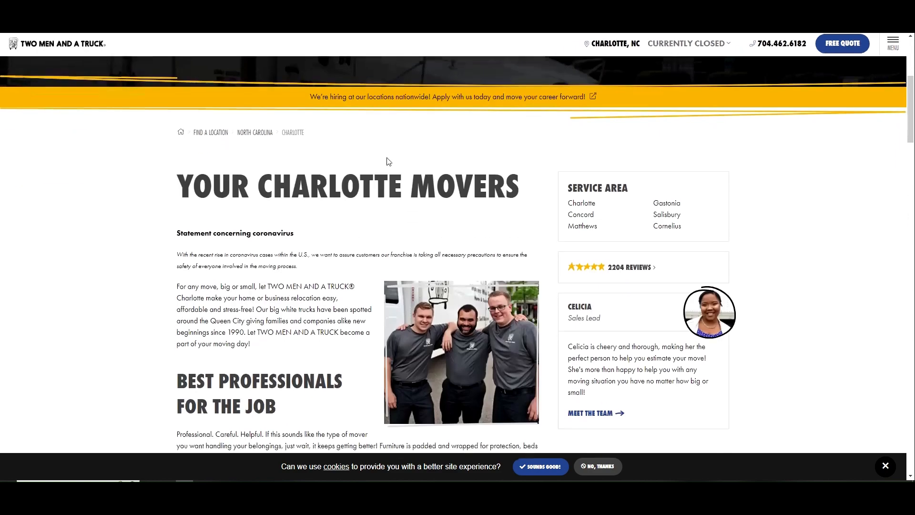
Review the Charlotte movers search results and open the All My Sons site in a new tab
scroll(388, 161, down, 8)
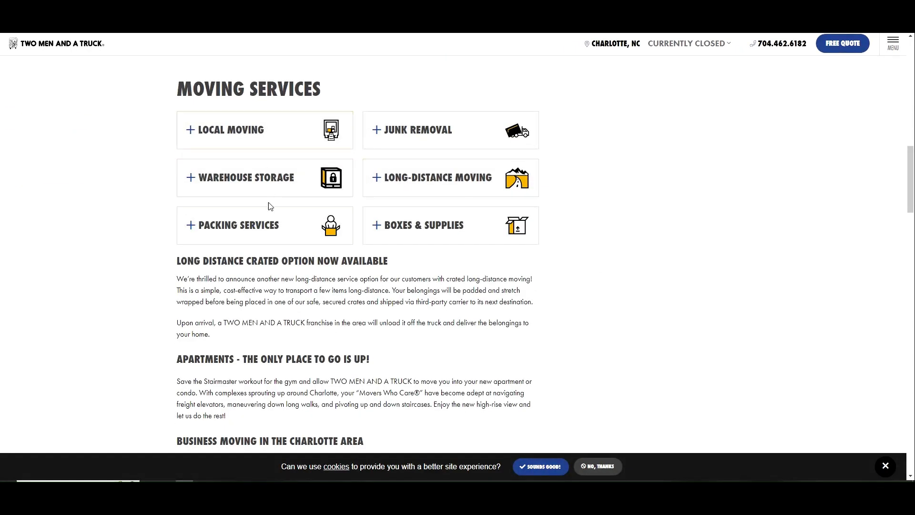
scroll(503, 147, down, 6)
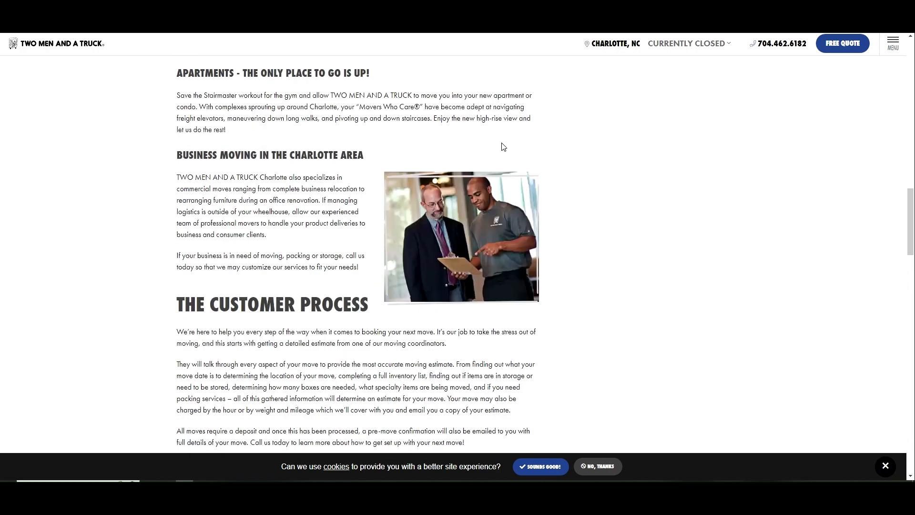
scroll(503, 147, down, 20)
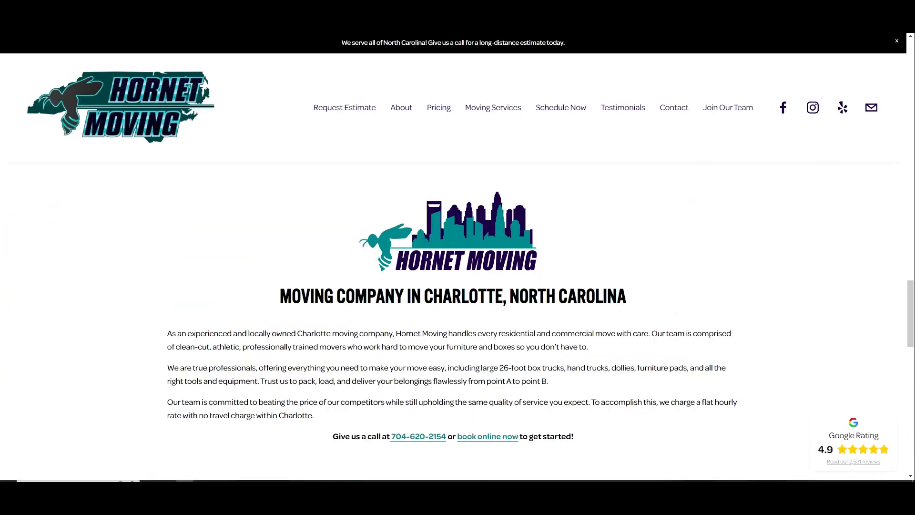
click(229, 9)
scroll(248, 171, down, 7)
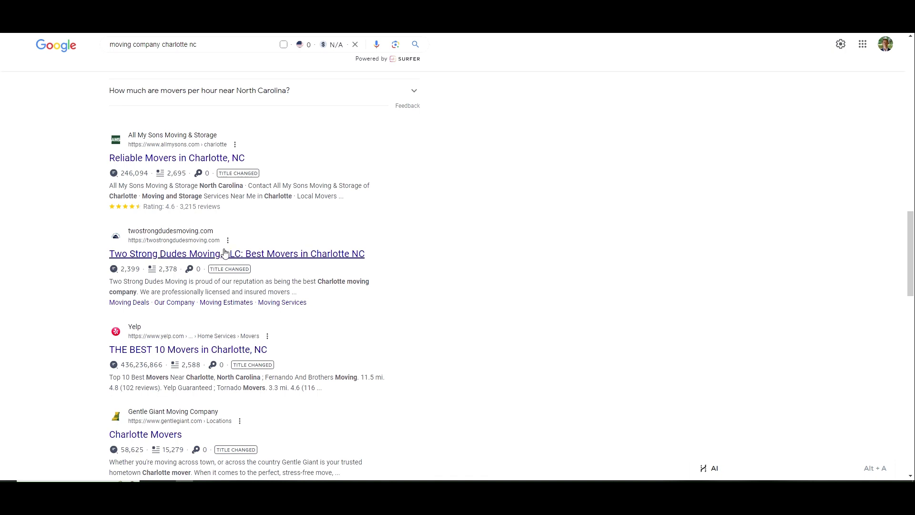
right_click(196, 160)
click(216, 167)
click(429, 11)
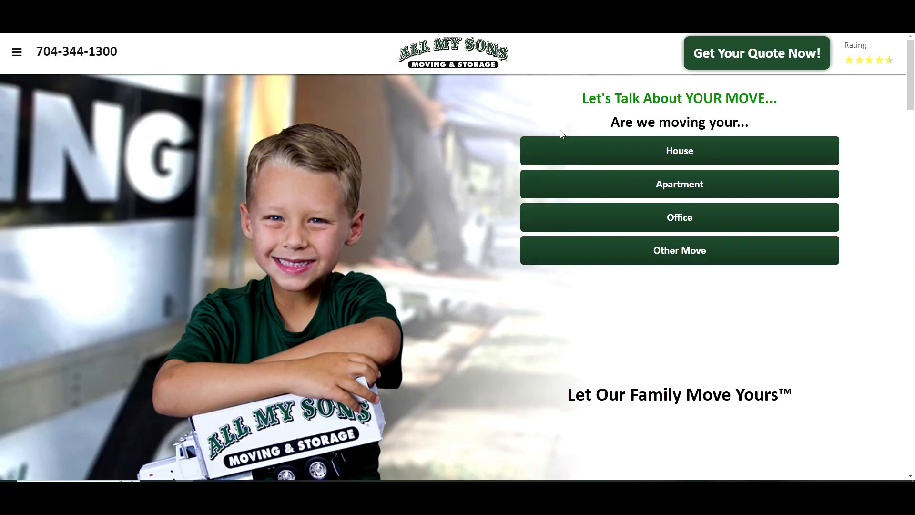
Add Office, Student/College, Furniture and Piano lines to the Notepad ad-group list
key(alt+Tab)
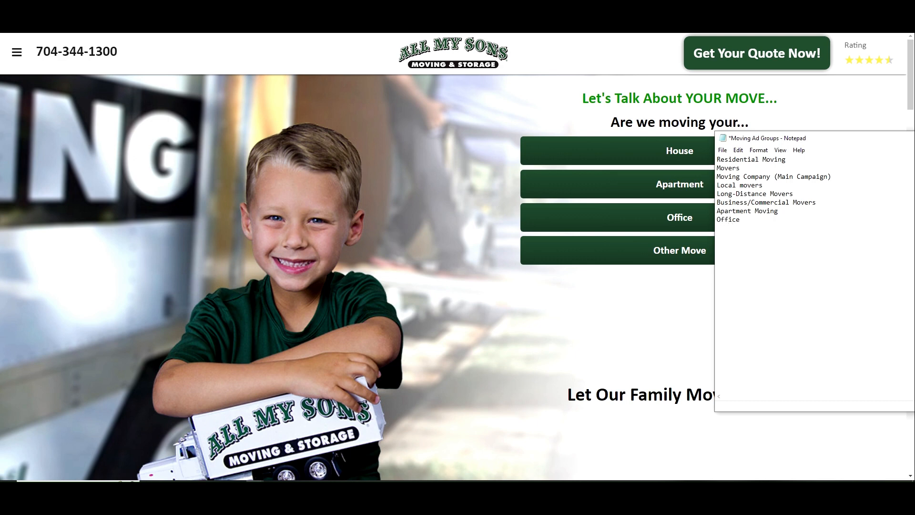
text(Student/College)
key(Return)
text(Furniture Pian)
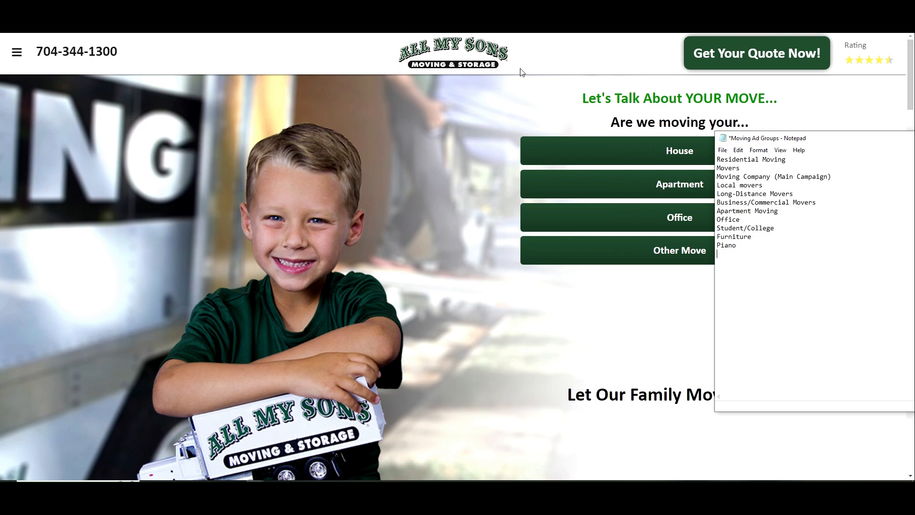
scroll(443, 139, down, 15)
scroll(363, 184, down, 10)
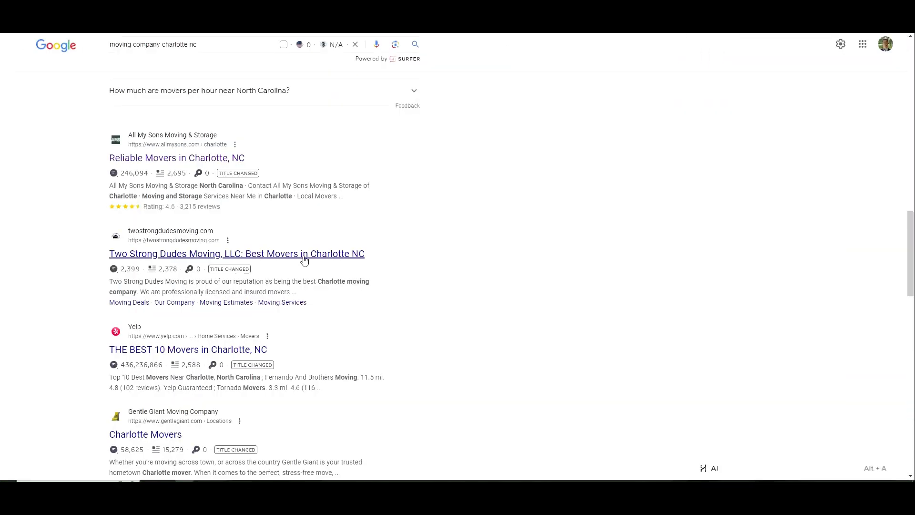
Open the Gentle Giant result, then add Senior Moving and Out of state moving to the list
scroll(178, 298, down, 3)
click(177, 298)
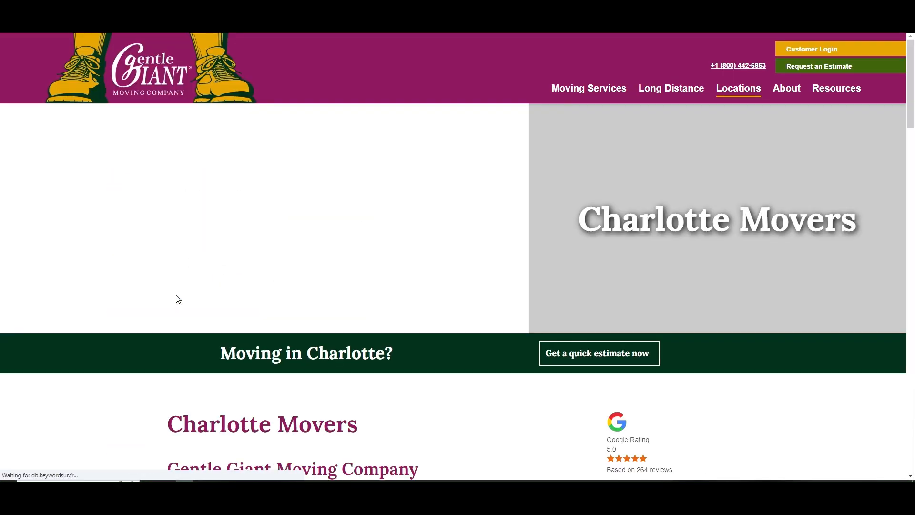
mouse_move(593, 90)
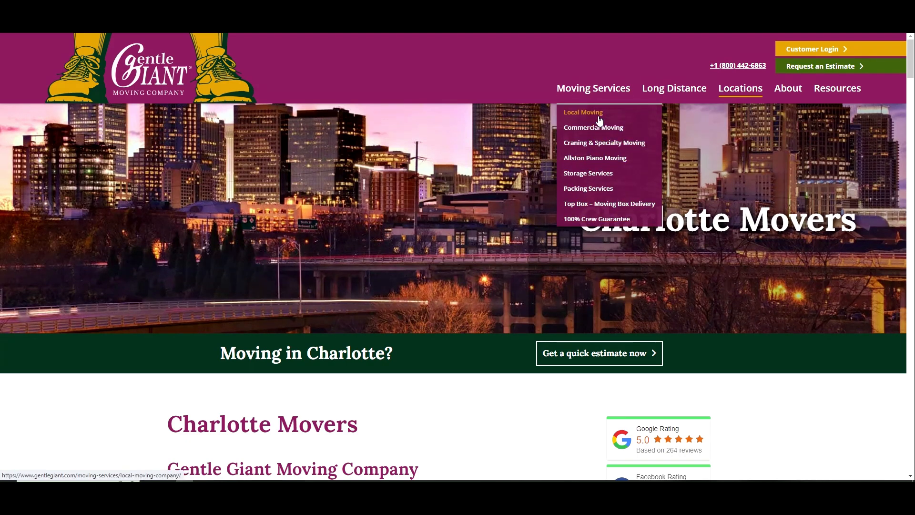
click(254, 481)
text(Se)
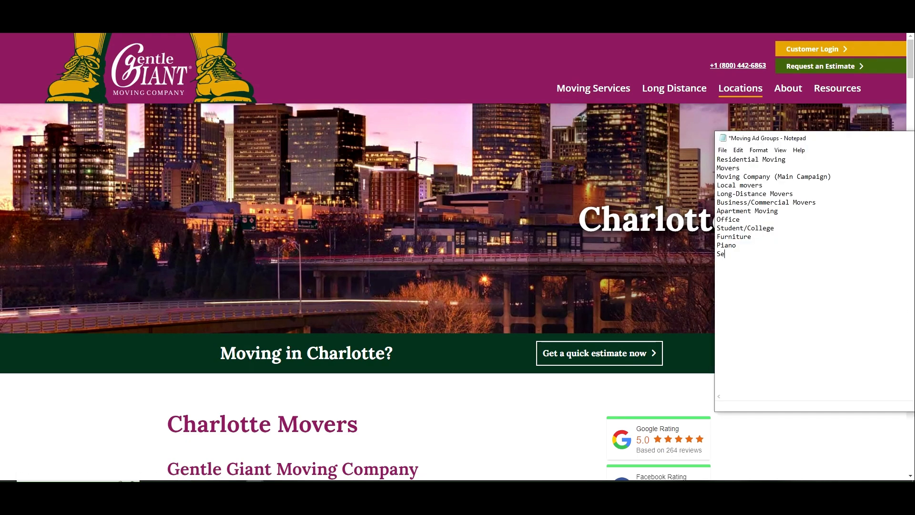
text(nior Moving )
text(Out of state moving)
key(Return)
Count the listed ad groups and note the total as '13 Ad Groups'
drag(794, 264, 707, 148)
click(844, 226)
drag(794, 264, 720, 159)
click(720, 159)
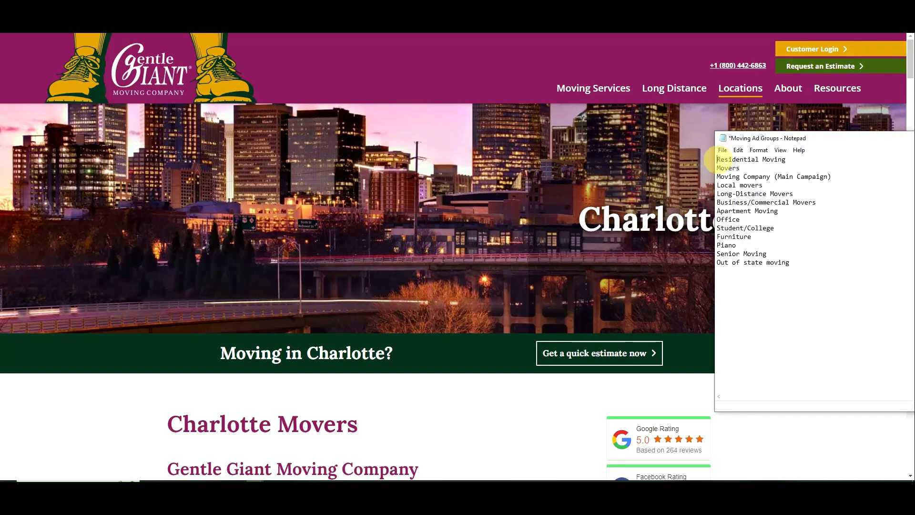
click(728, 194)
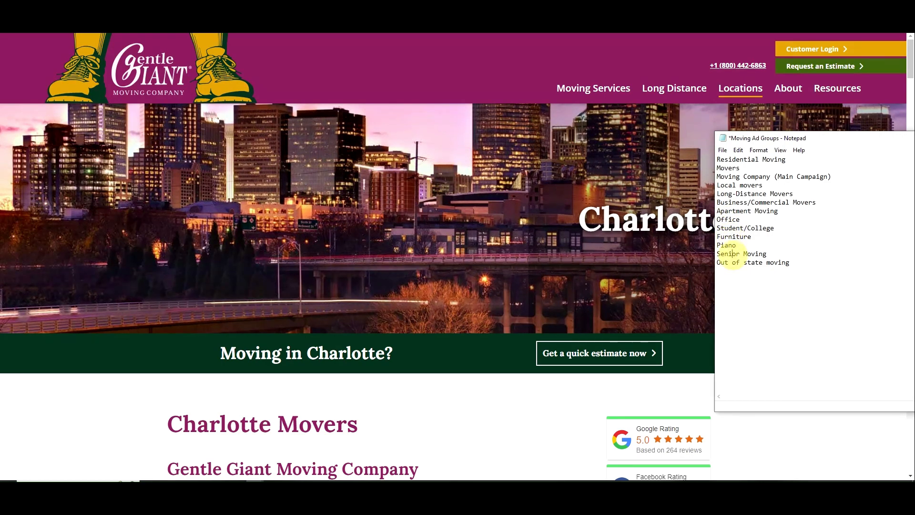
drag(793, 263, 717, 162)
click(805, 254)
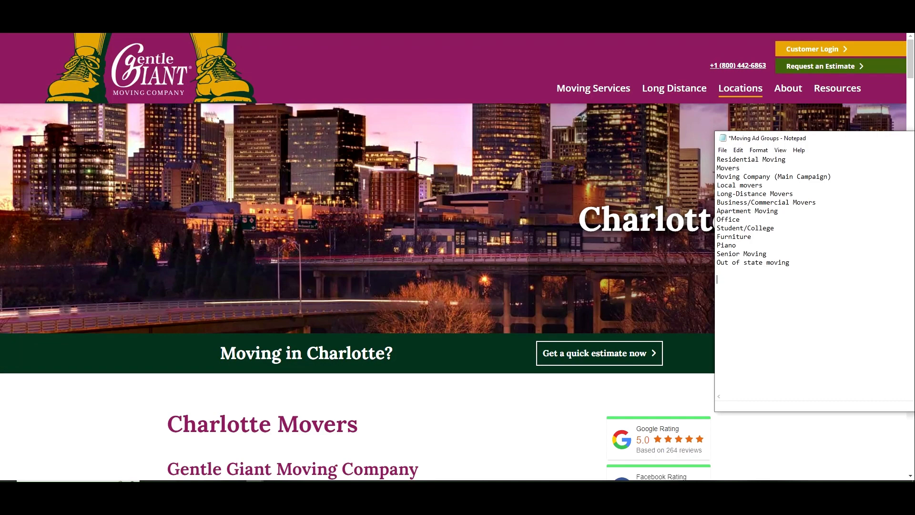
text(13 Ad Groups)
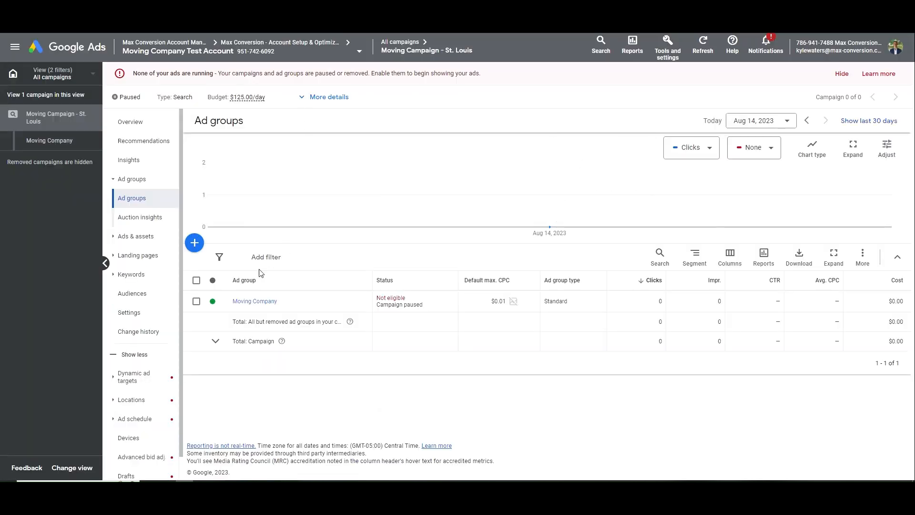
Copy the Moving Company ad group and paste it into Moving Campaign - St. Louis
click(196, 301)
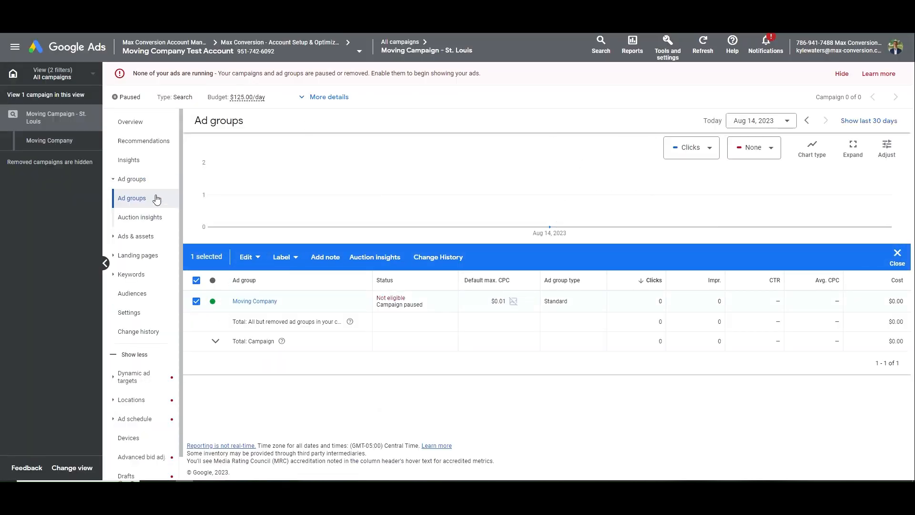
click(249, 257)
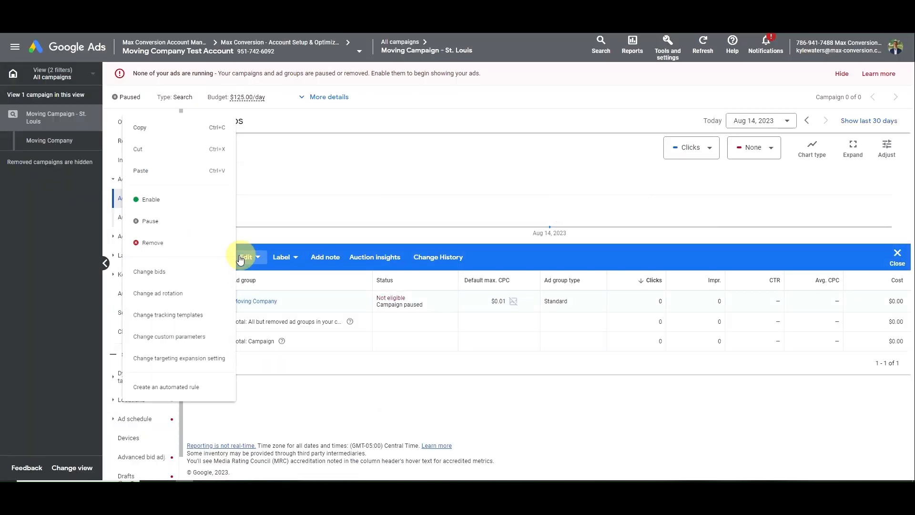
click(188, 120)
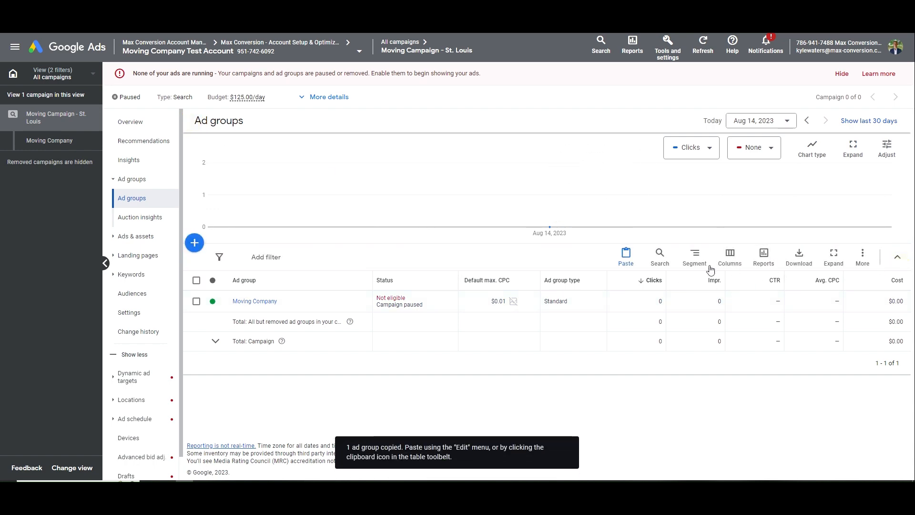
click(626, 258)
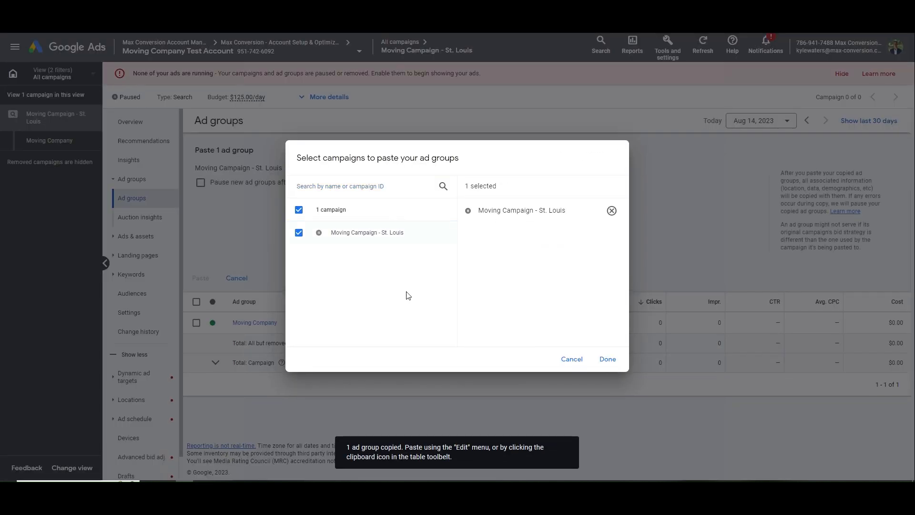
click(607, 359)
click(201, 278)
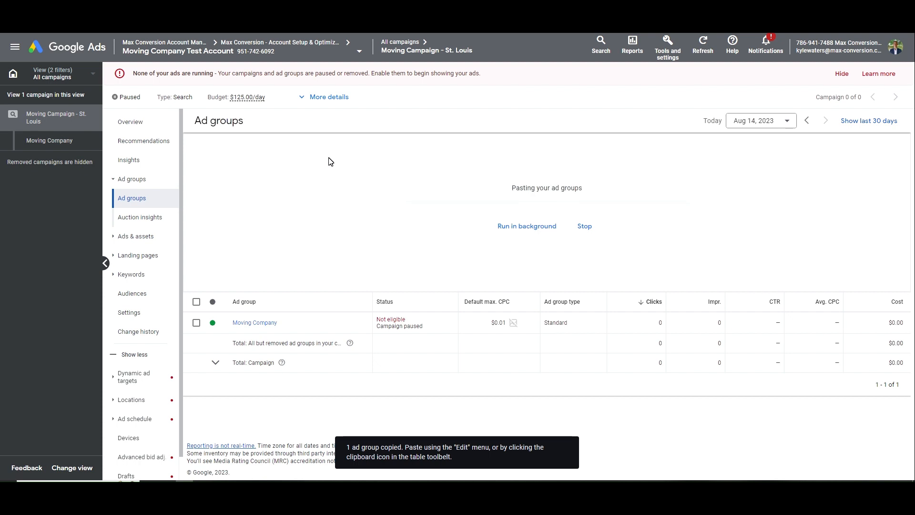
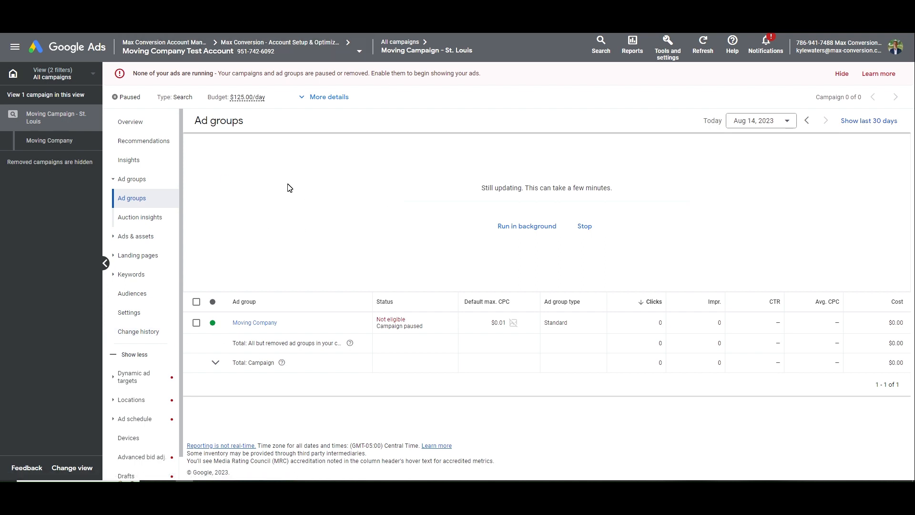
Open the Moving Company ad group's ads list and start a new call ad
click(255, 323)
click(157, 159)
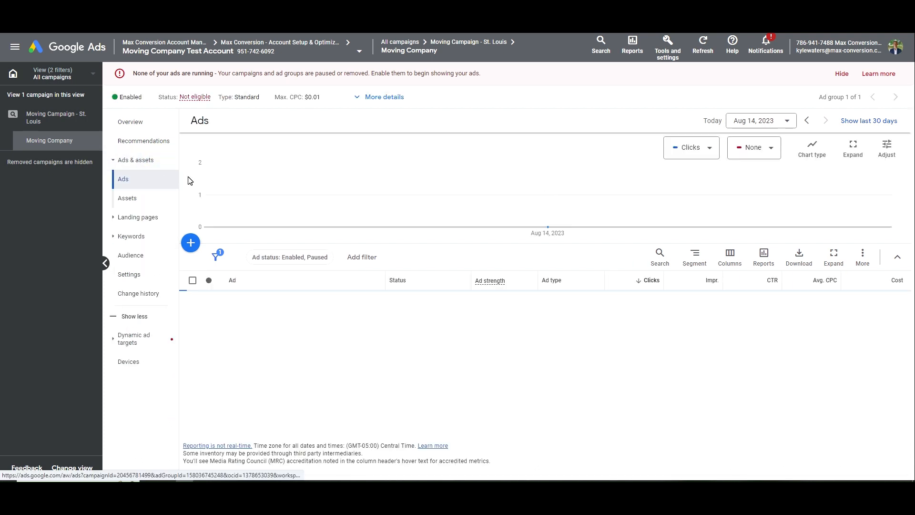
click(191, 243)
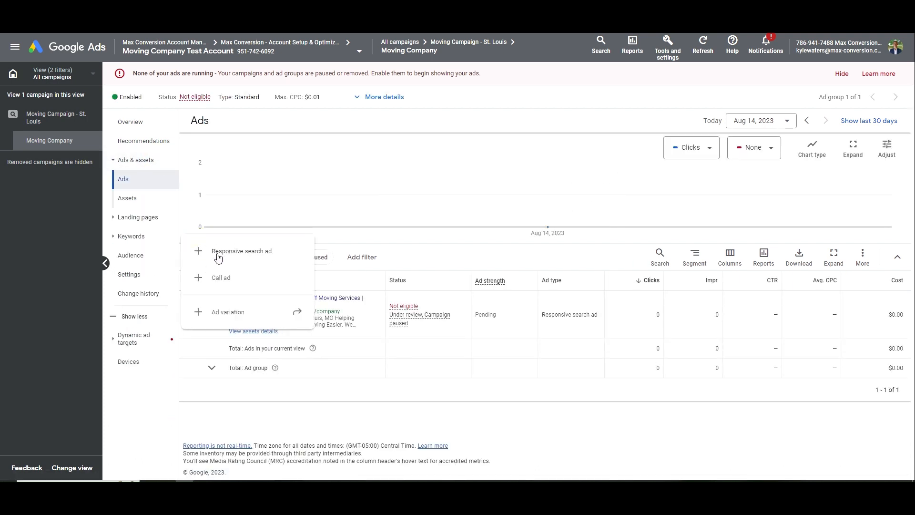
click(241, 273)
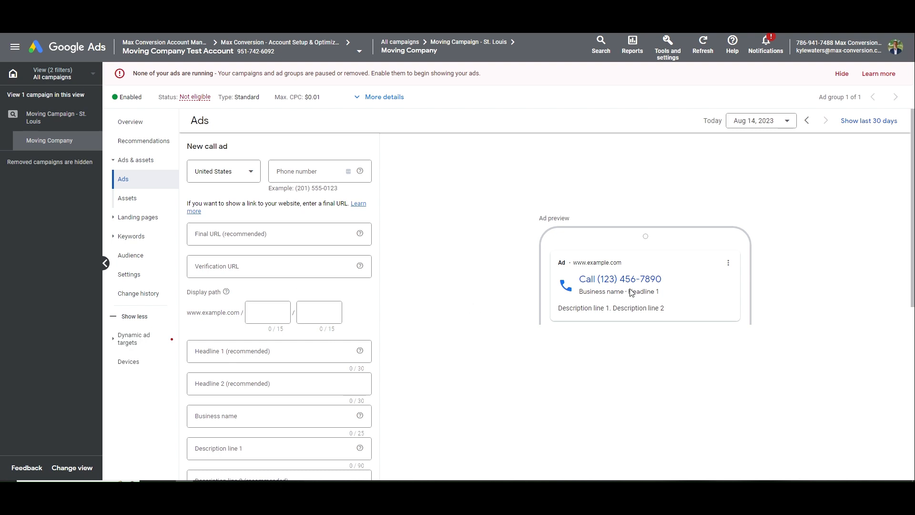
drag(578, 280, 658, 285)
Enter the business phone number in the call ad
click(660, 284)
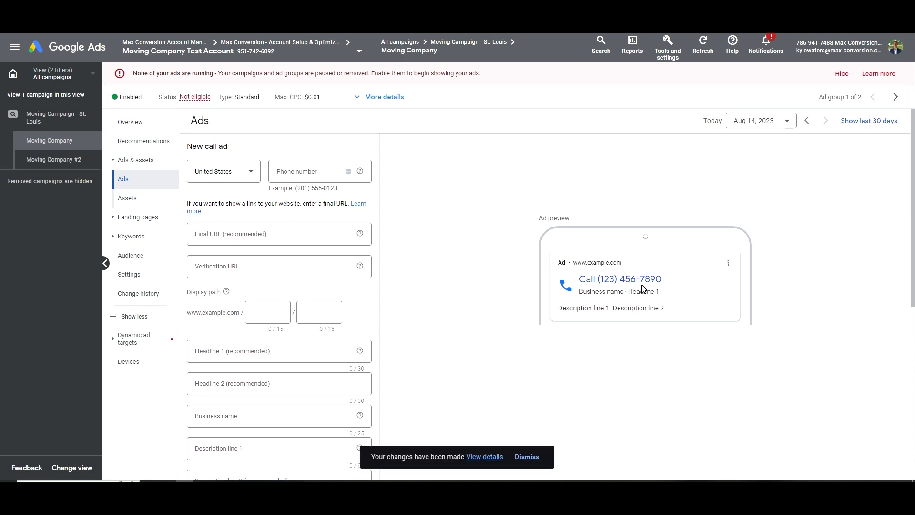
click(343, 179)
text(31475)
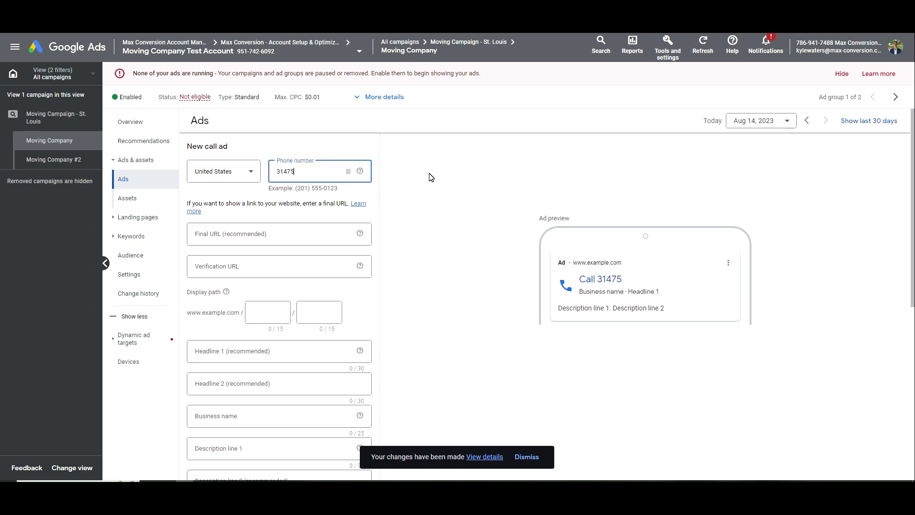
key(ctrl+a)
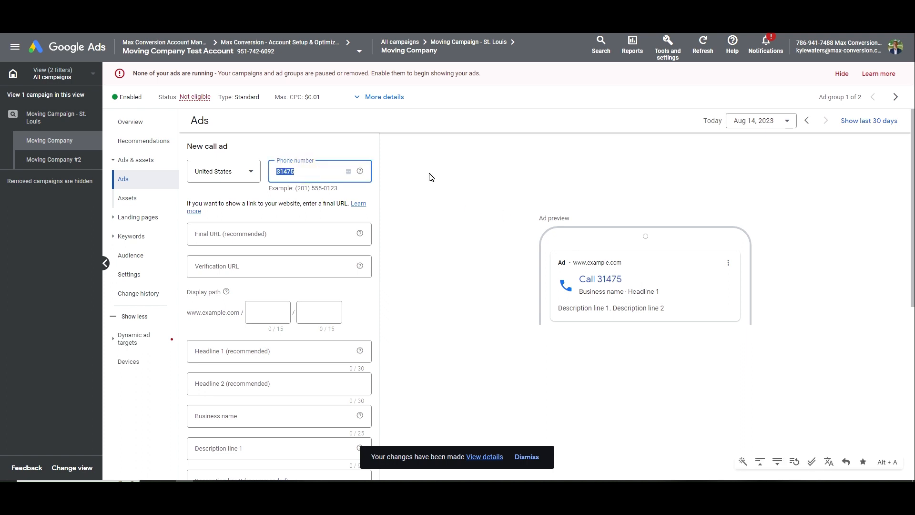
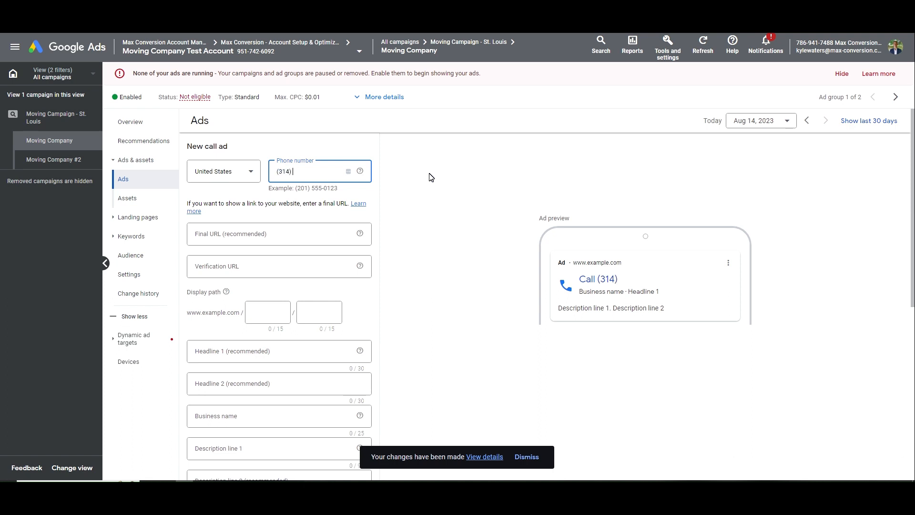
click(230, 232)
click(241, 262)
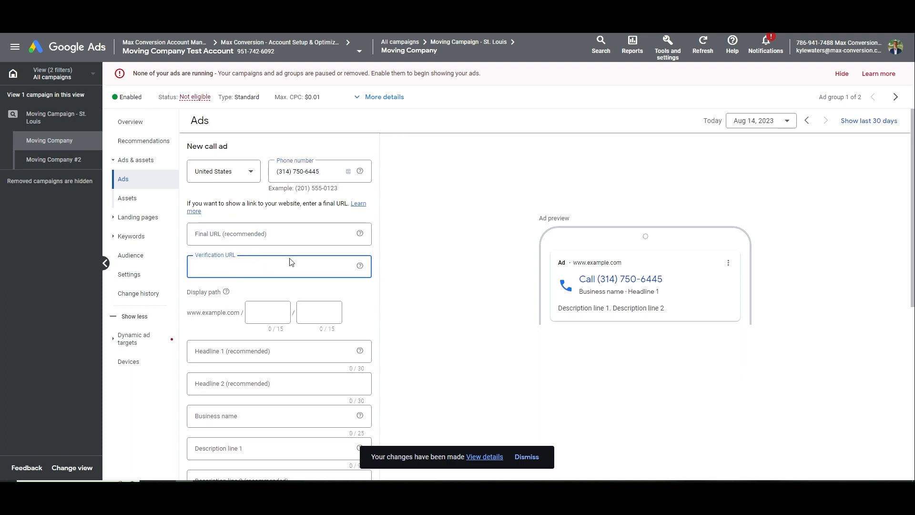
click(246, 232)
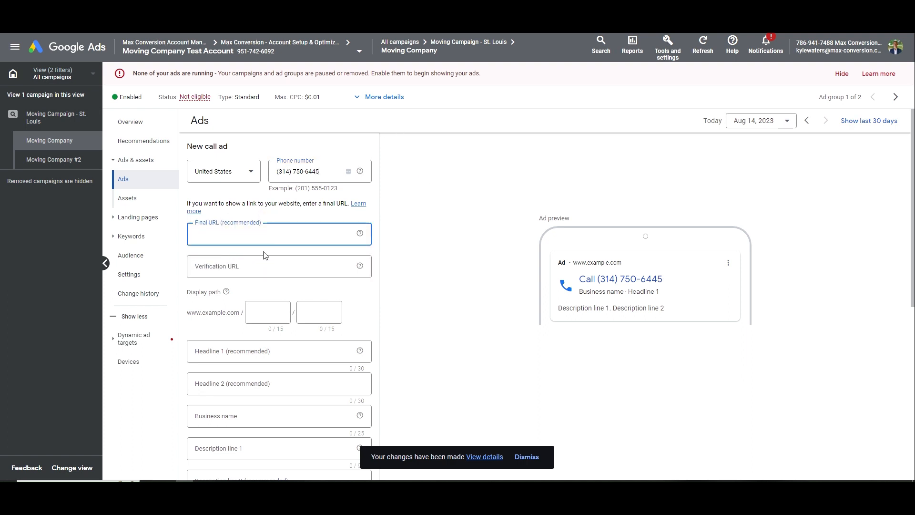
click(241, 265)
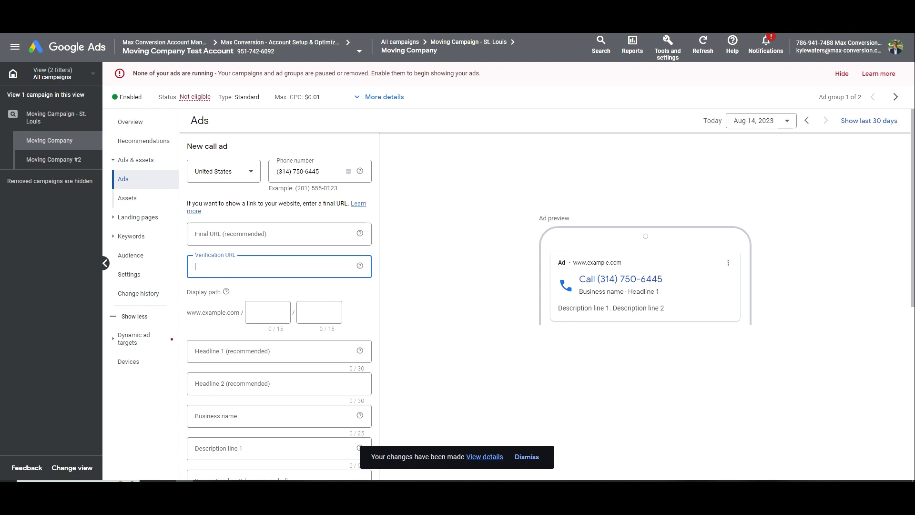
click(185, 257)
click(214, 266)
drag(323, 174, 262, 176)
click(237, 270)
text(movingcom)
text(panyabc)
text(https://)
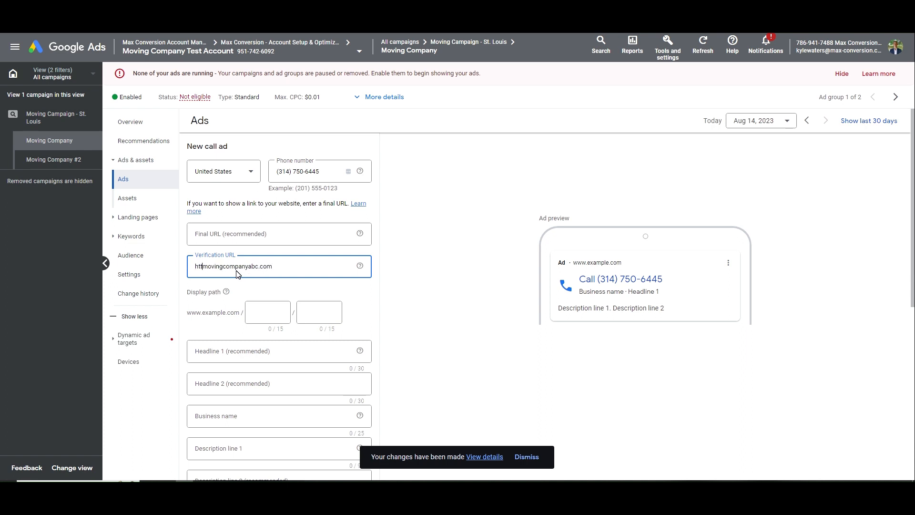
text(www.)
click(317, 172)
drag(302, 267, 185, 266)
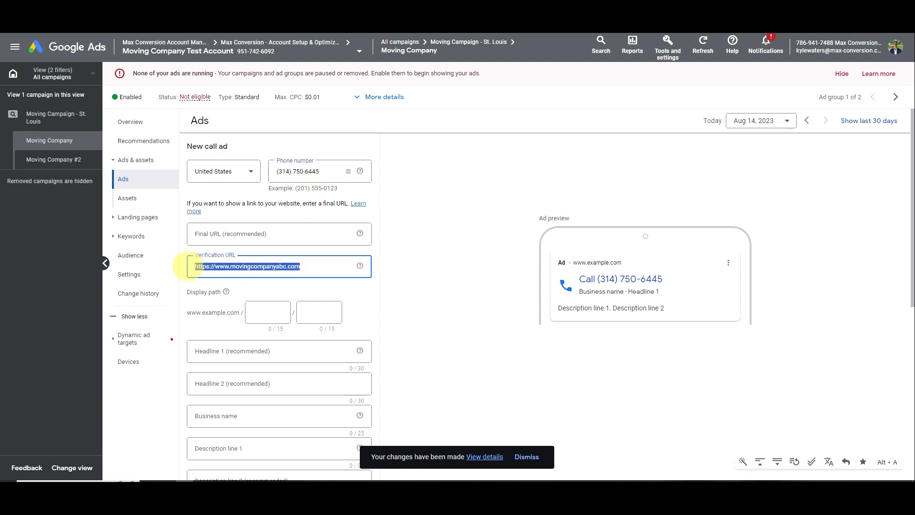
double_click(313, 172)
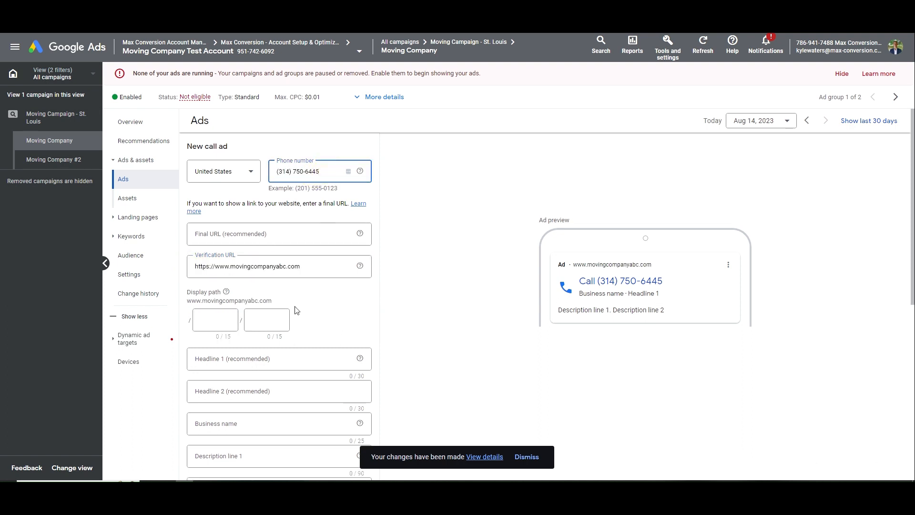
drag(302, 267, 197, 265)
triple_click(236, 266)
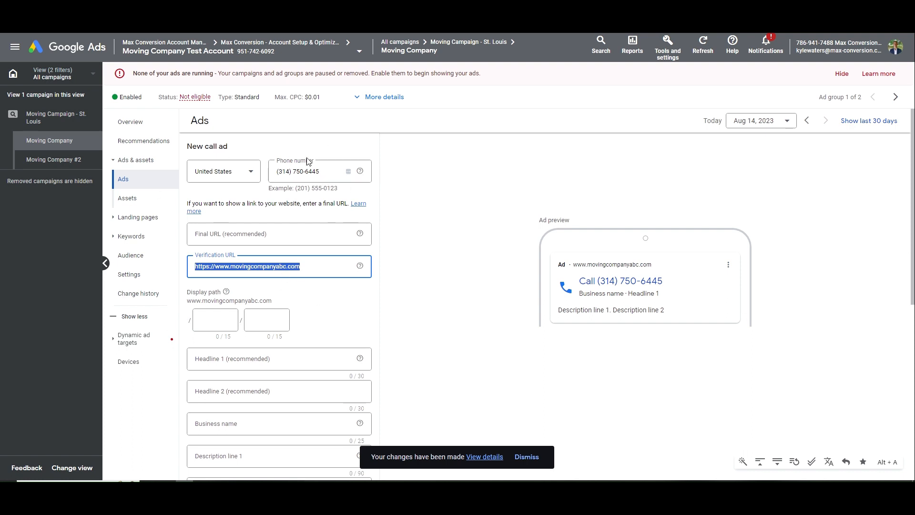
triple_click(315, 171)
click(291, 266)
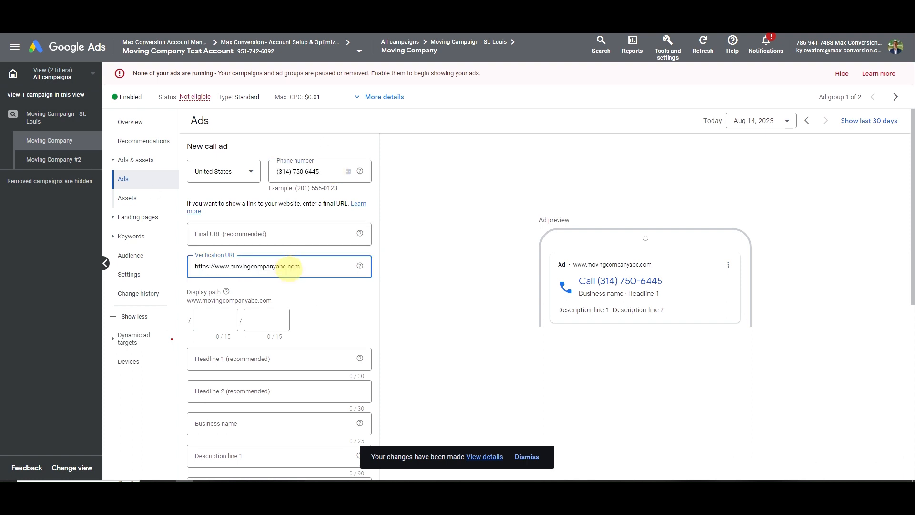
click(316, 170)
click(286, 266)
click(337, 171)
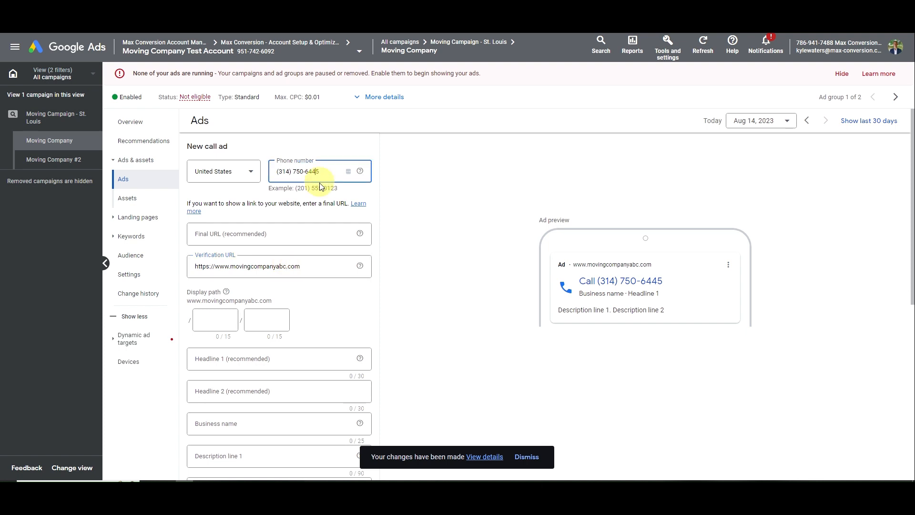
click(300, 266)
Set the display path to Moving / Company
click(225, 320)
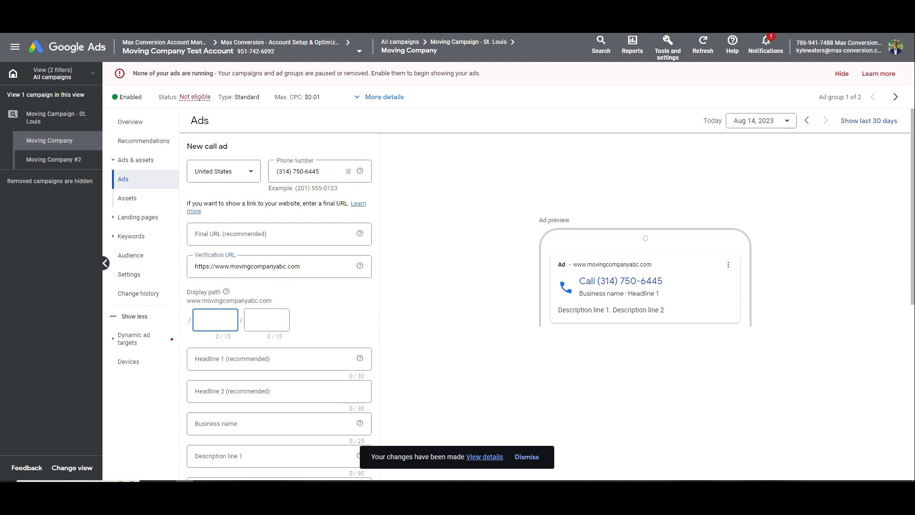
text(Moving)
key(Tab)
text(Company)
key(Tab)
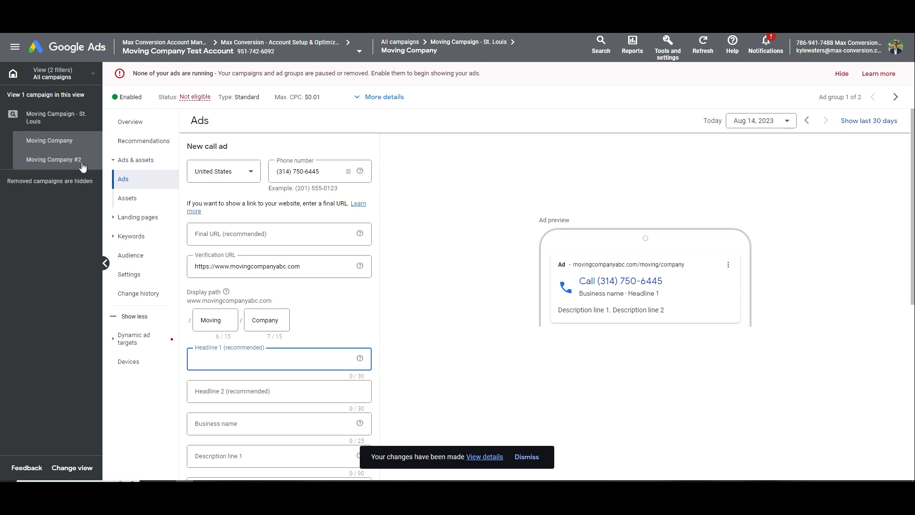
Enter 'Moving Company ABC' as the call ad's business name
scroll(245, 357, down, 3)
click(226, 286)
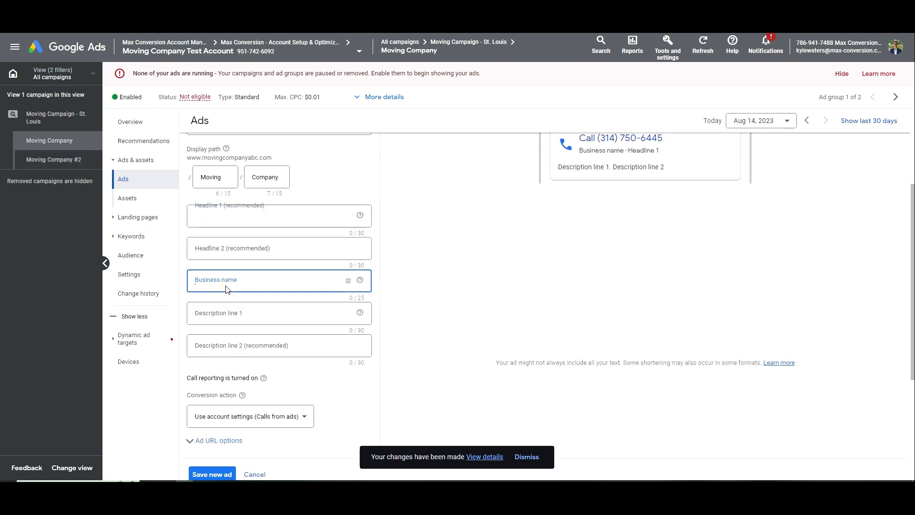
text(Moving Compa)
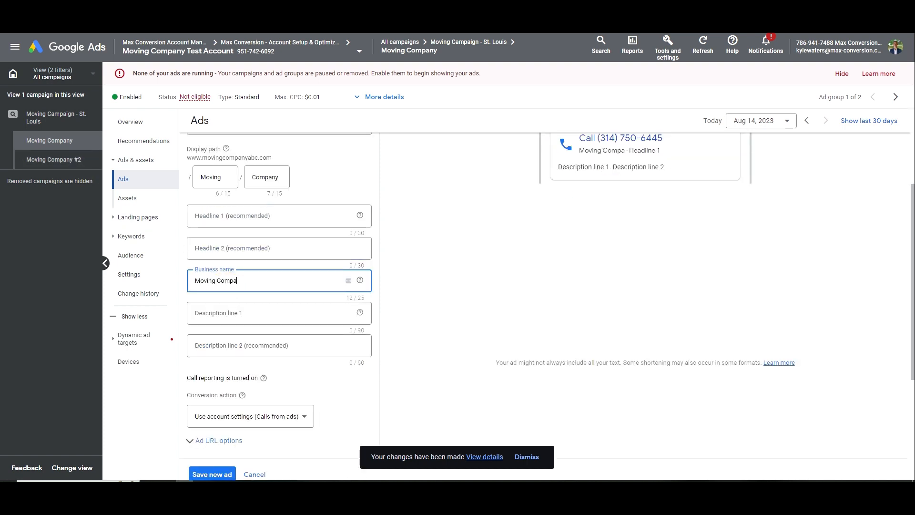
text(ny ABC)
key(Tab)
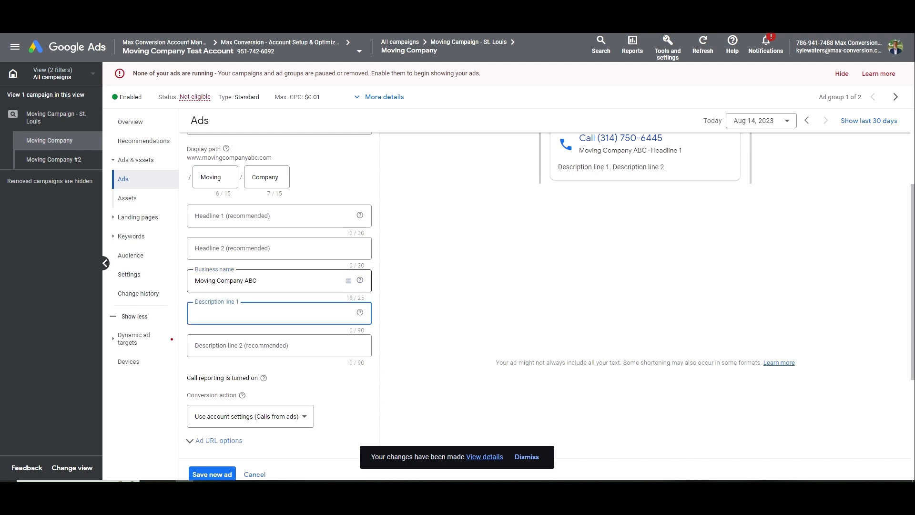
Copy the first description from Moving Company #2's search ad into description line 1
right_click(75, 163)
click(91, 169)
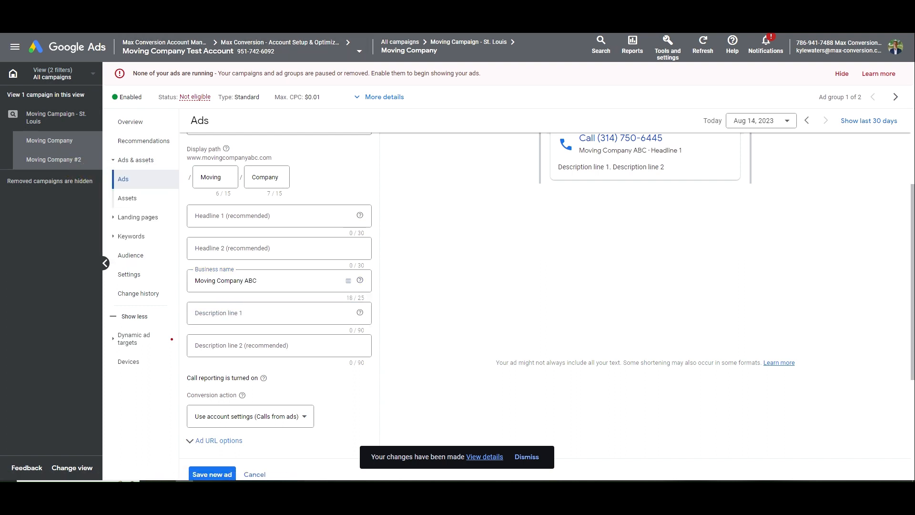
click(238, 7)
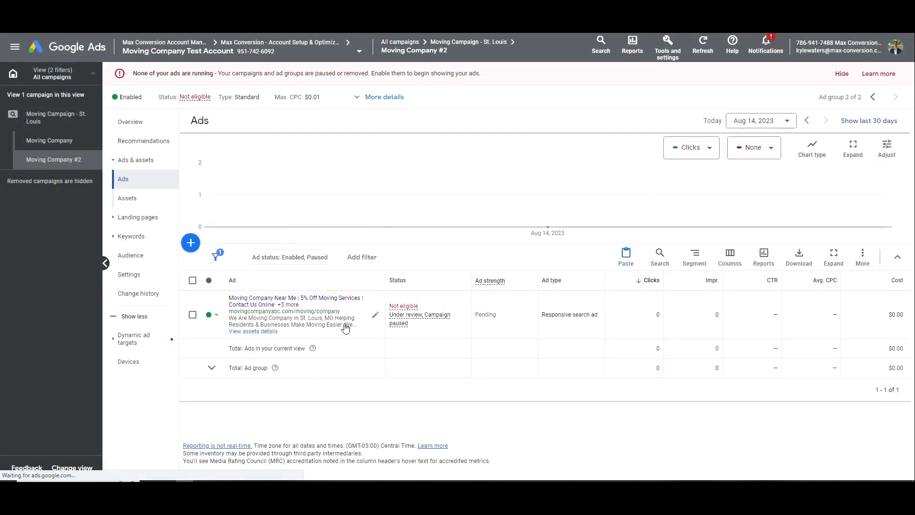
click(349, 327)
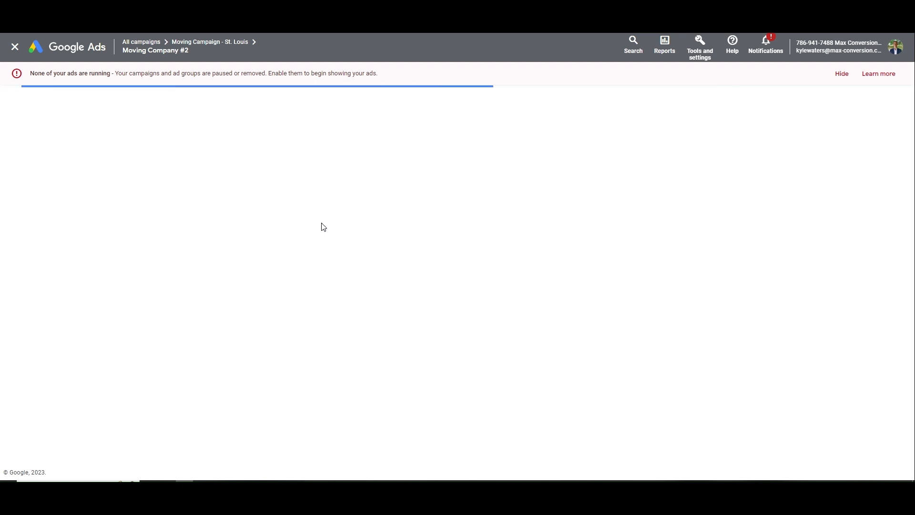
scroll(261, 248, down, 14)
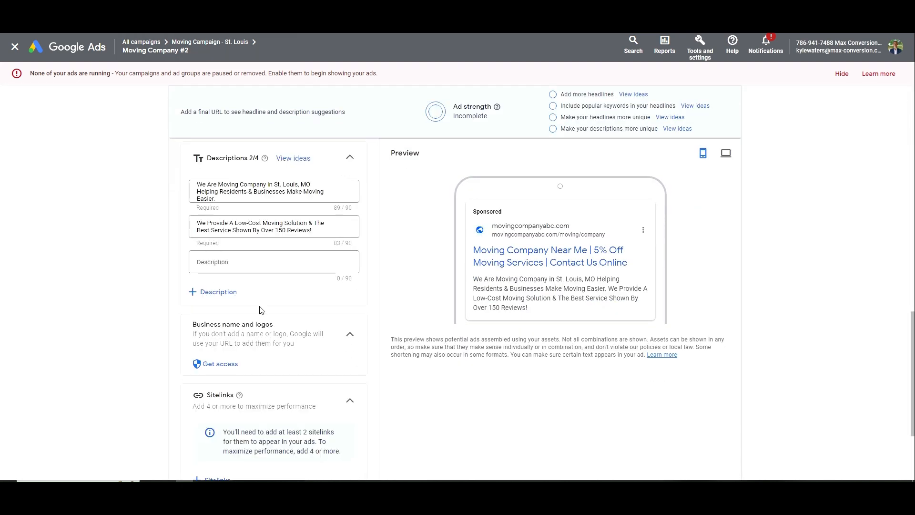
triple_click(250, 191)
right_click(246, 186)
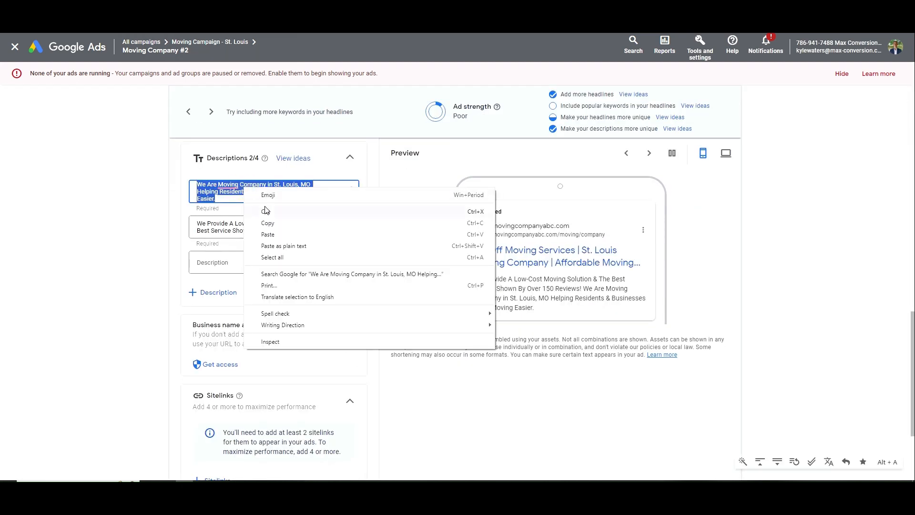
click(271, 222)
key(ctrl+Tab)
click(235, 313)
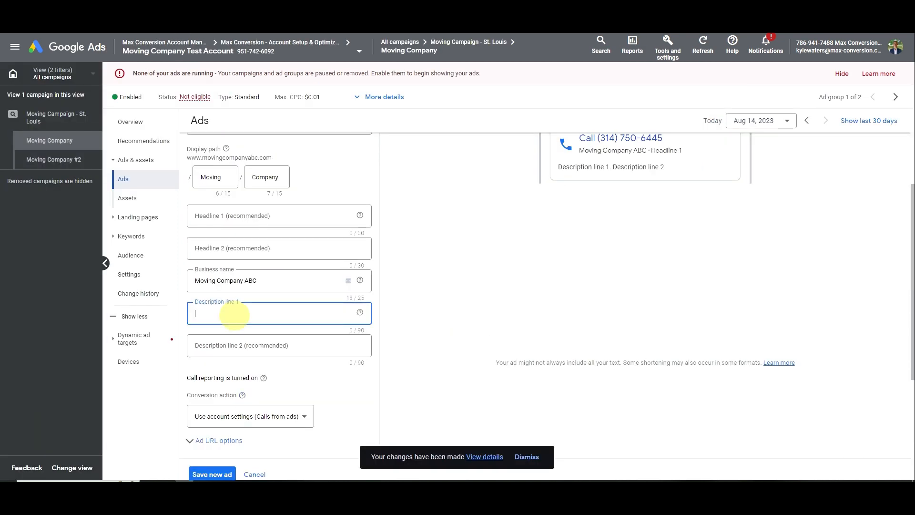
key(ctrl+v)
Copy the search ad's second description into the call ad's description line 2
key(ctrl+shift+Tab)
triple_click(255, 223)
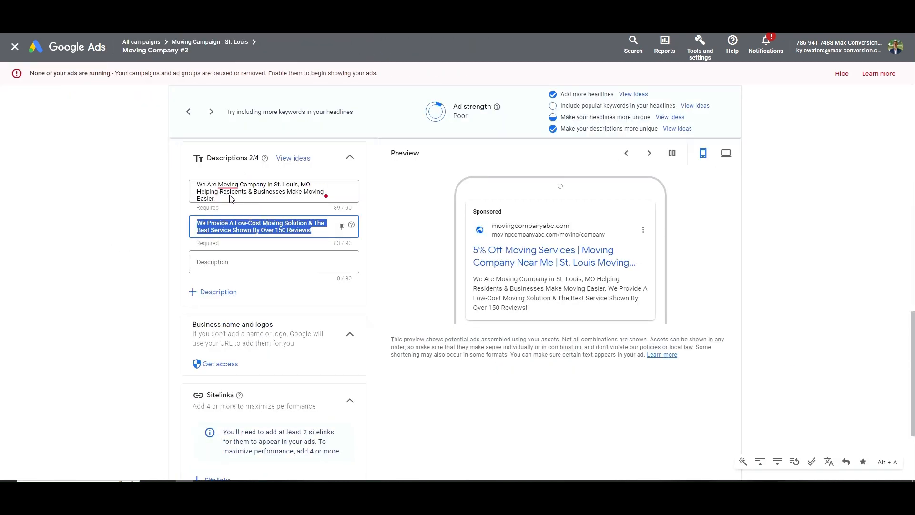
key(ctrl+Tab)
click(225, 347)
key(ctrl+v)
drag(275, 346, 154, 344)
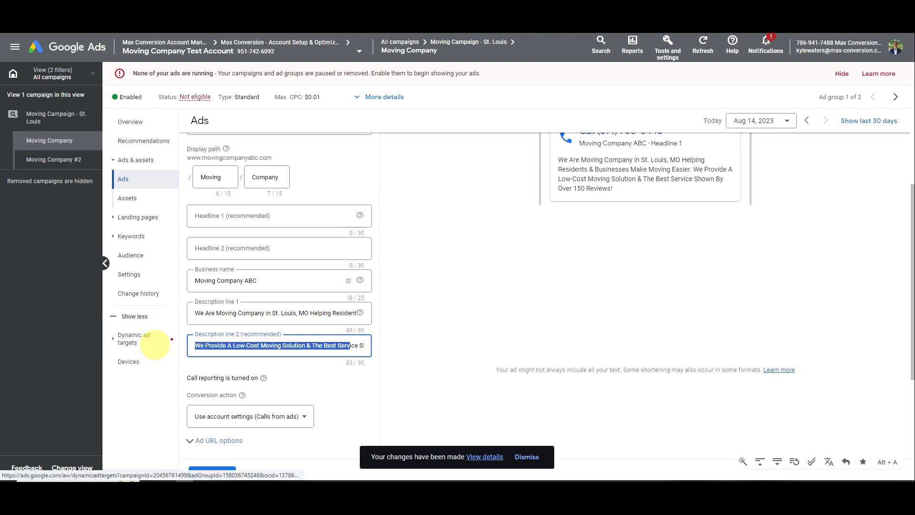
click(251, 345)
Fill headlines 1 and 2 with '5% Off Moving Services' and 'We Help You Move'
key(ctrl+shift+Tab)
scroll(274, 310, up, 8)
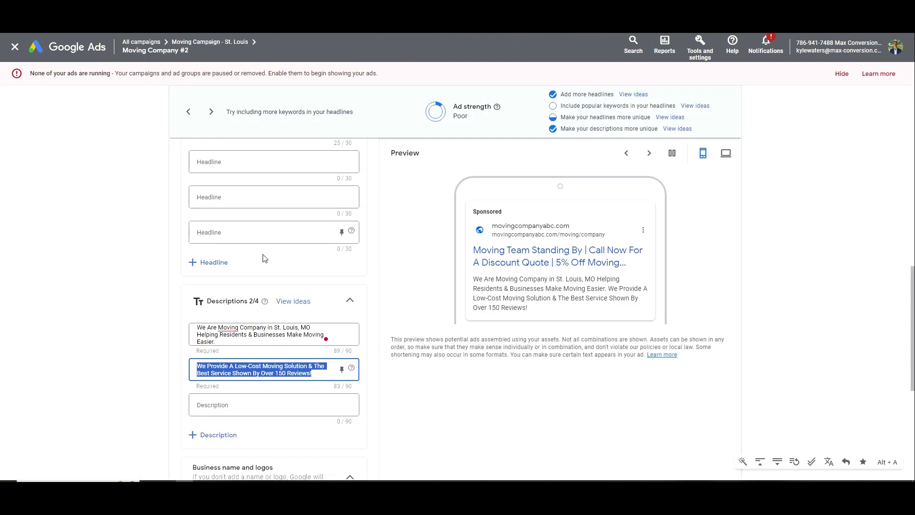
scroll(274, 309, up, 2)
drag(265, 247, 196, 246)
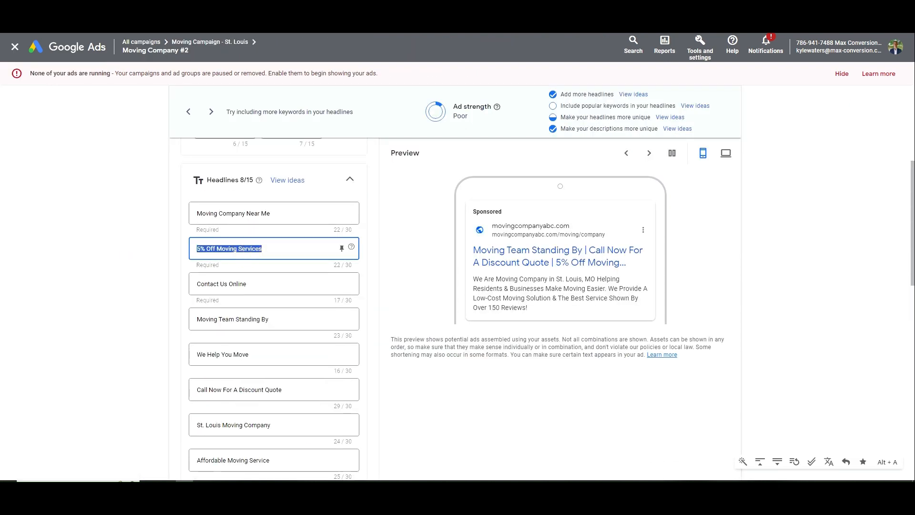
key(ctrl+Tab)
click(248, 215)
key(ctrl+v)
key(ctrl+shift+Tab)
scroll(254, 315, down, 1)
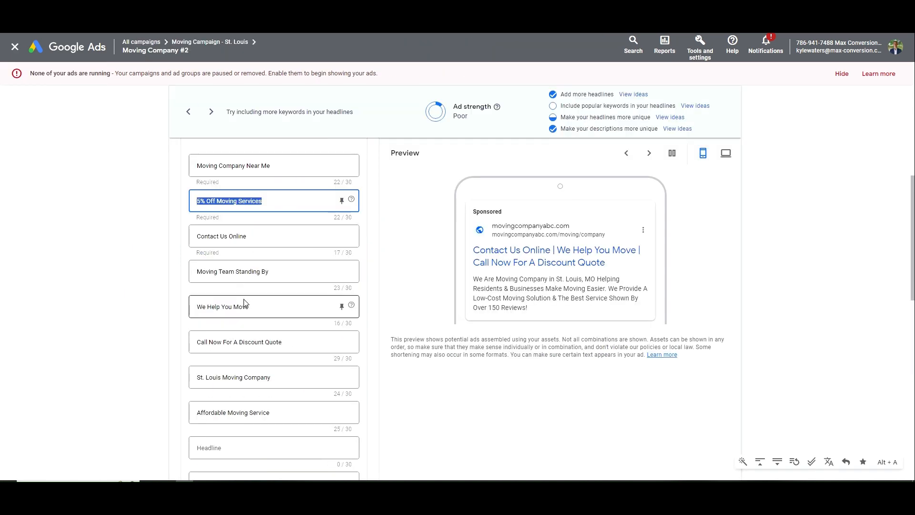
drag(254, 315, 195, 308)
key(ctrl+c)
key(ctrl+Tab)
click(242, 248)
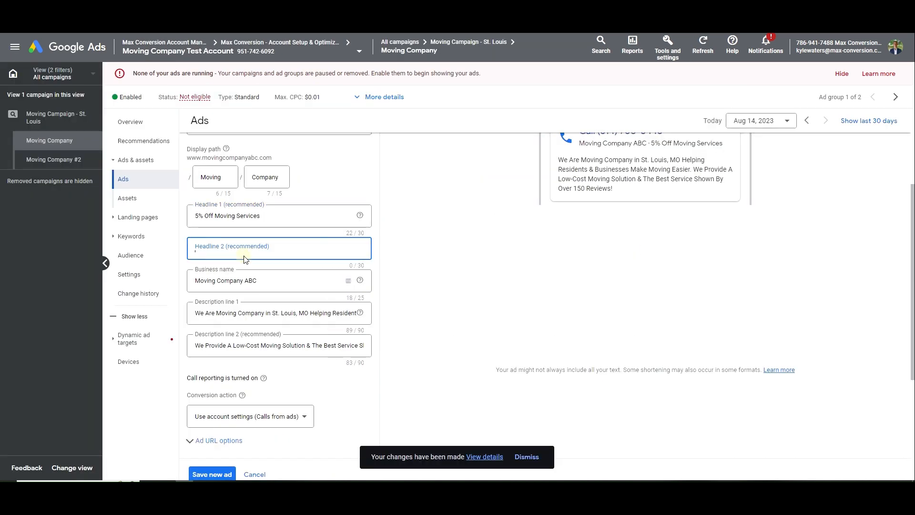
key(ctrl+v)
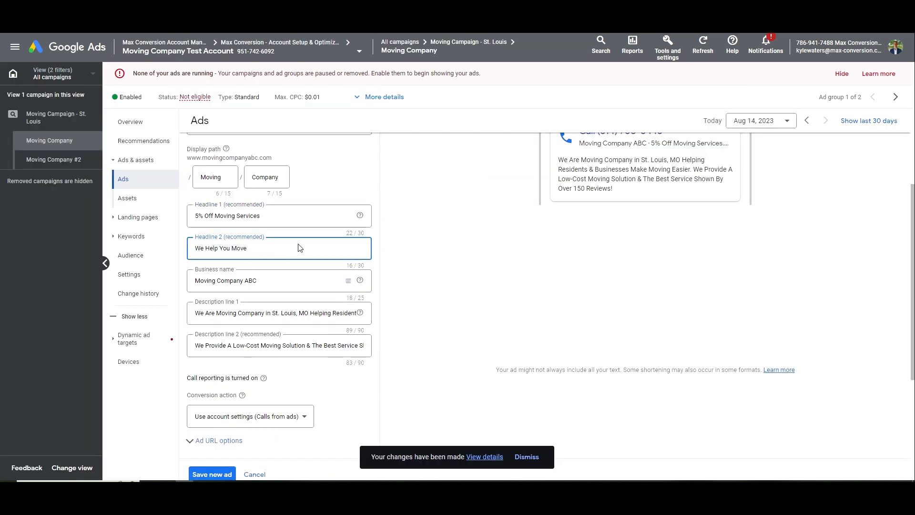
Review the headline, phone and description in the ad preview, then save the call ad
scroll(272, 248, up, 1)
click(629, 228)
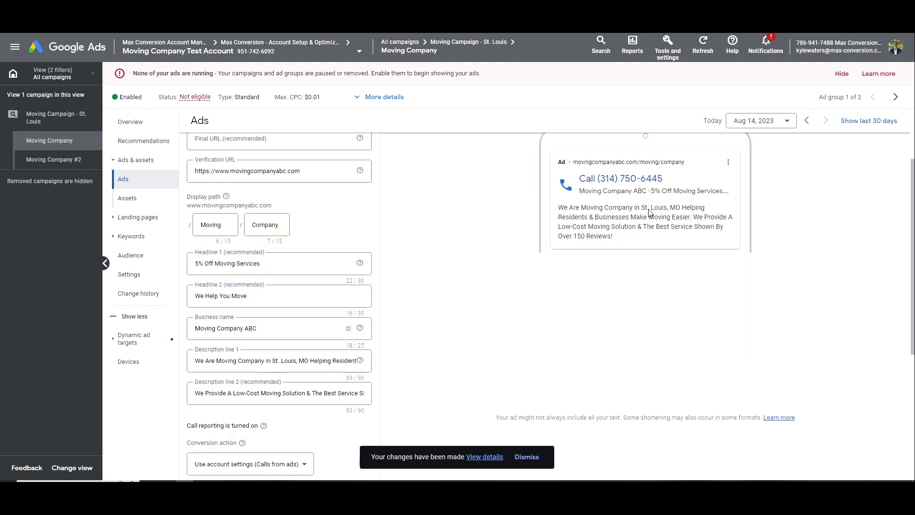
drag(652, 191, 714, 192)
click(655, 191)
drag(651, 192, 730, 193)
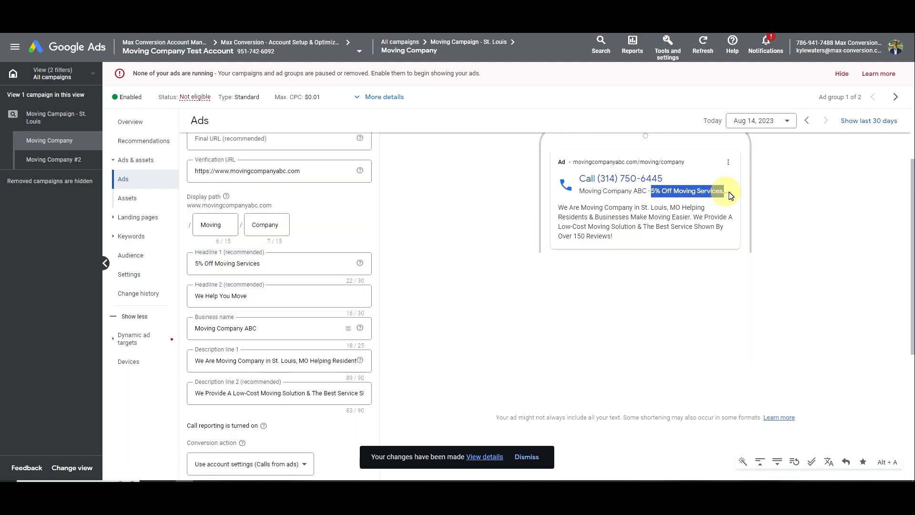
click(727, 194)
drag(651, 191, 728, 196)
click(728, 195)
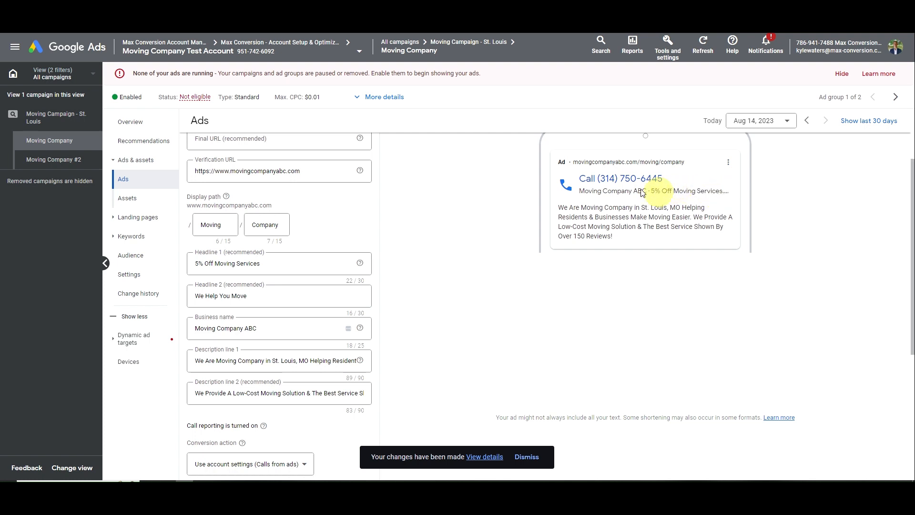
drag(580, 180, 725, 196)
click(669, 182)
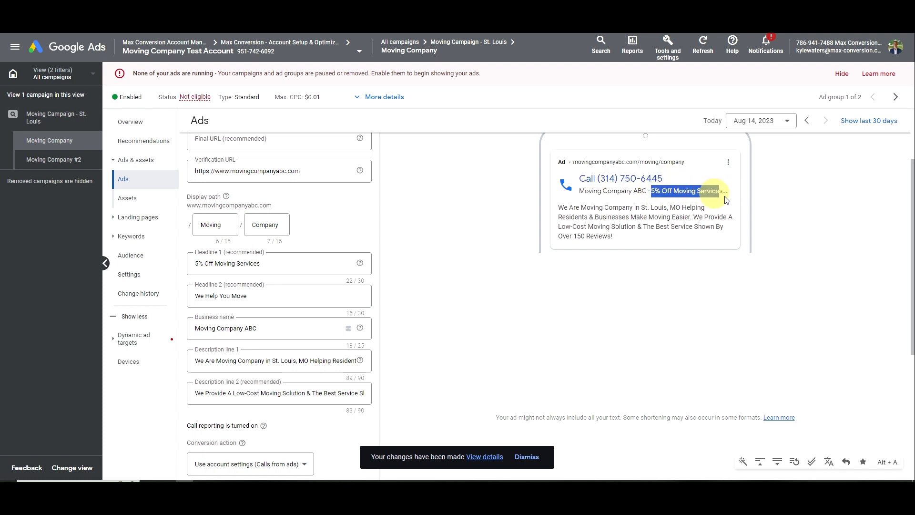
click(725, 195)
triple_click(596, 221)
click(623, 232)
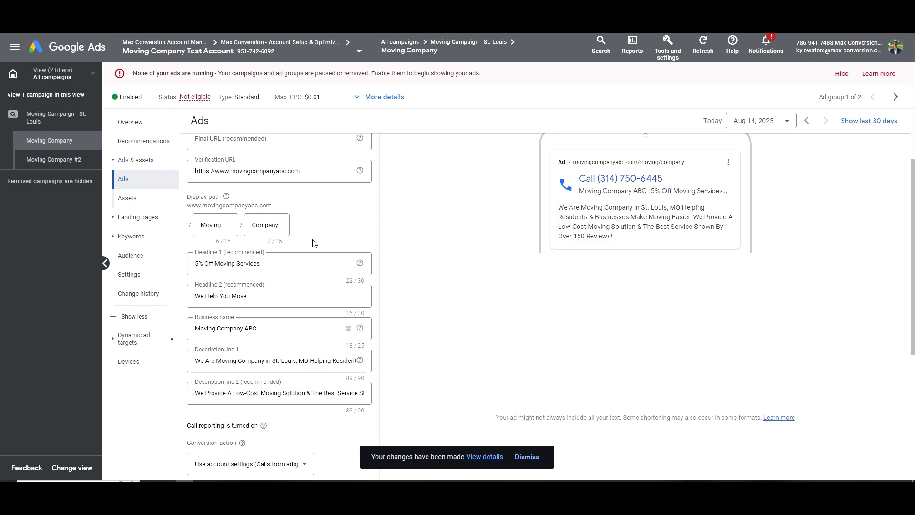
scroll(284, 294, down, 5)
click(223, 286)
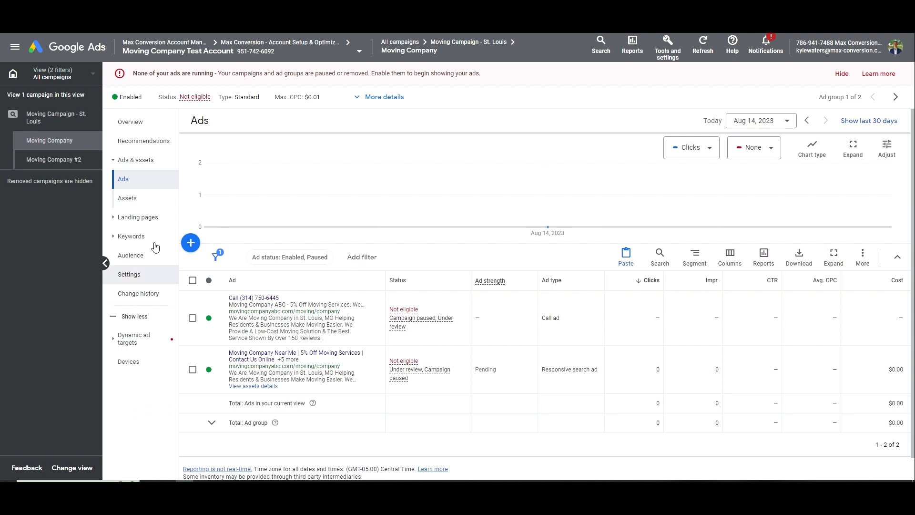
Go to the Moving Campaign - St. Louis ad groups list
click(72, 120)
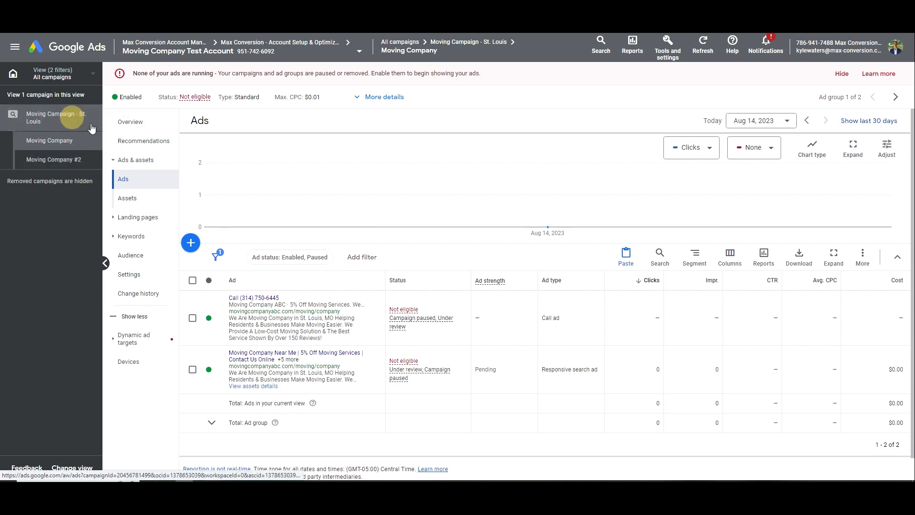
click(135, 180)
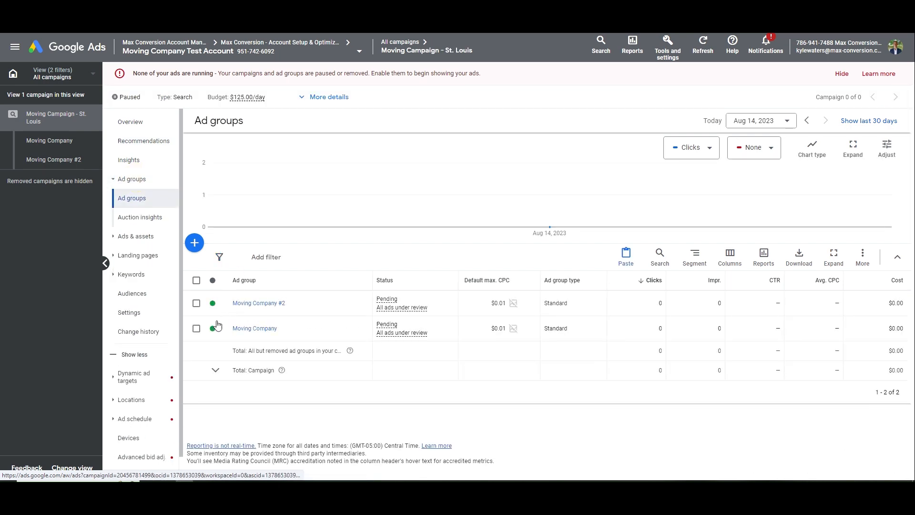
Remove the Moving Company #2 ad group
click(216, 304)
click(231, 354)
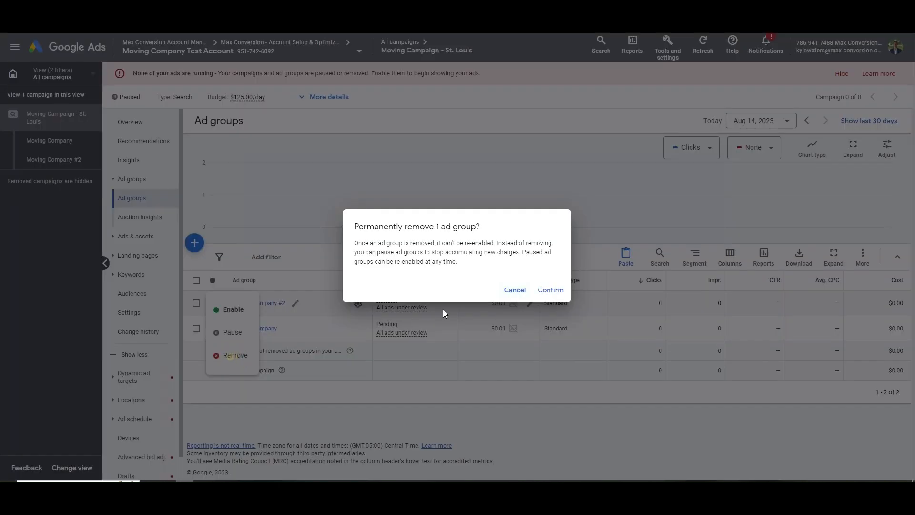
click(545, 291)
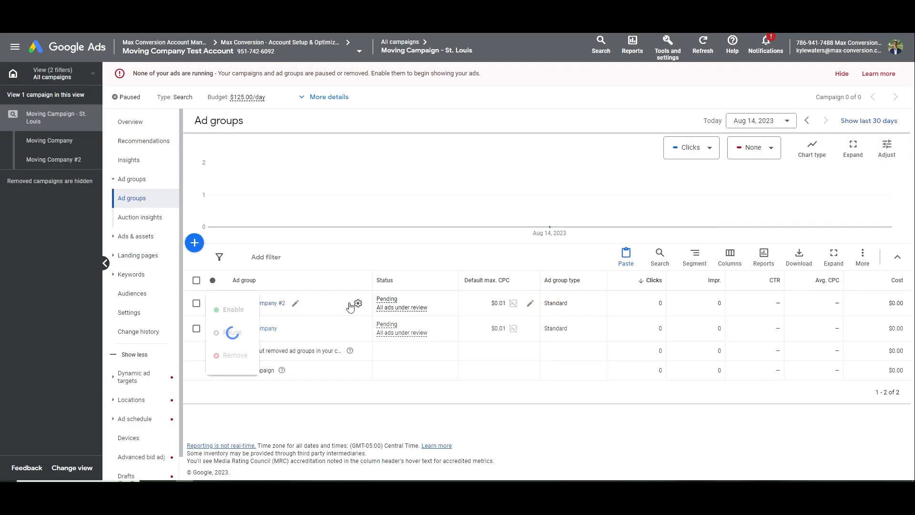
Copy Moving Company and paste it into the St. Louis campaign, checking the 13 ad group target
click(196, 325)
click(247, 259)
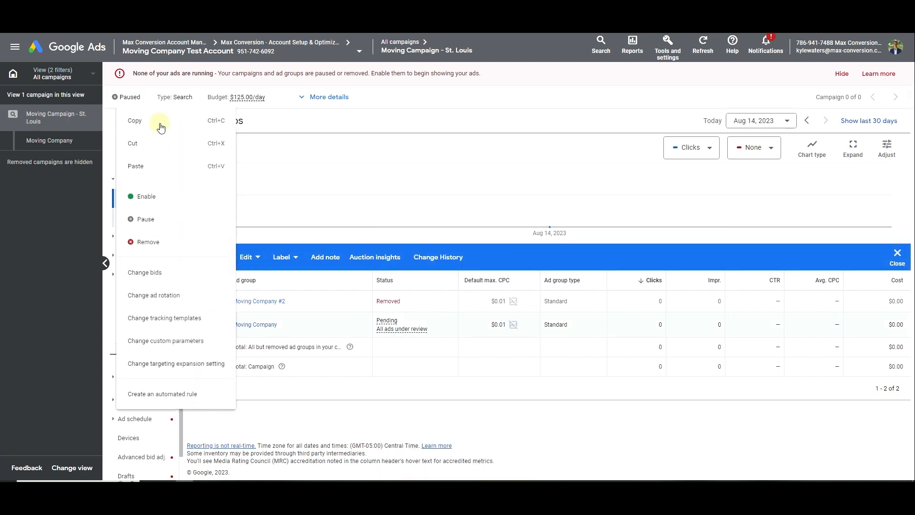
click(144, 133)
click(898, 257)
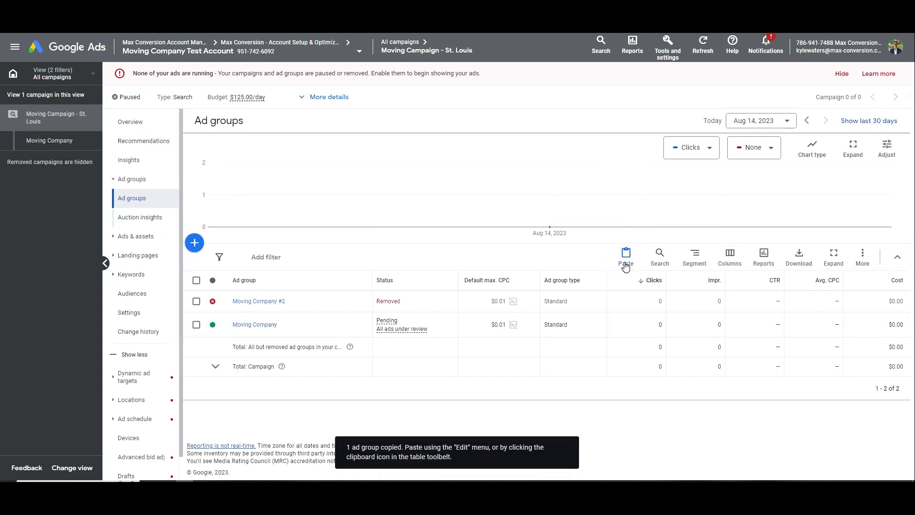
click(626, 268)
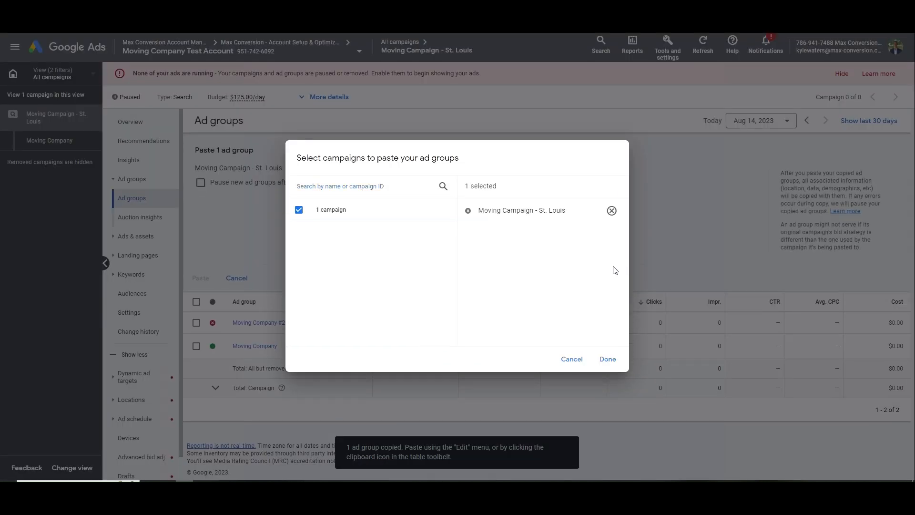
click(605, 358)
click(204, 279)
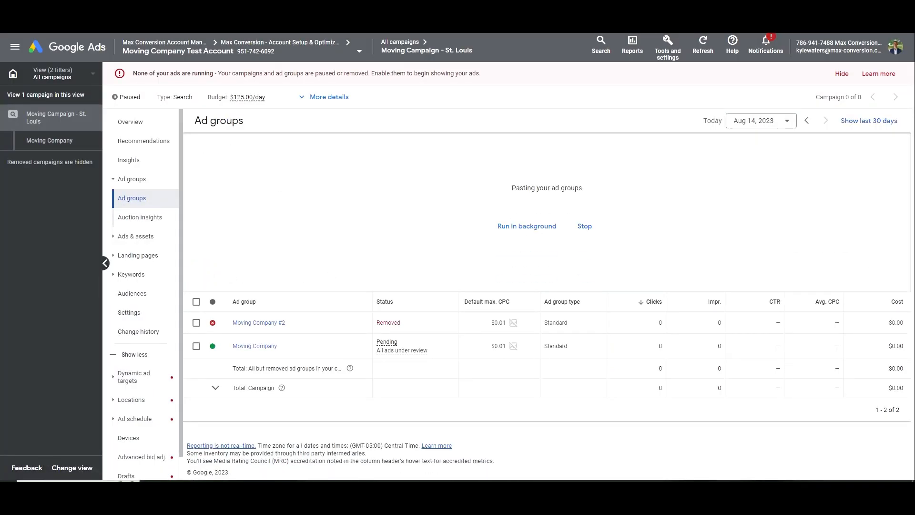
click(255, 489)
mouse_move(768, 280)
mouse_down()
mouse_move(733, 279)
mouse_move(769, 283)
mouse_up()
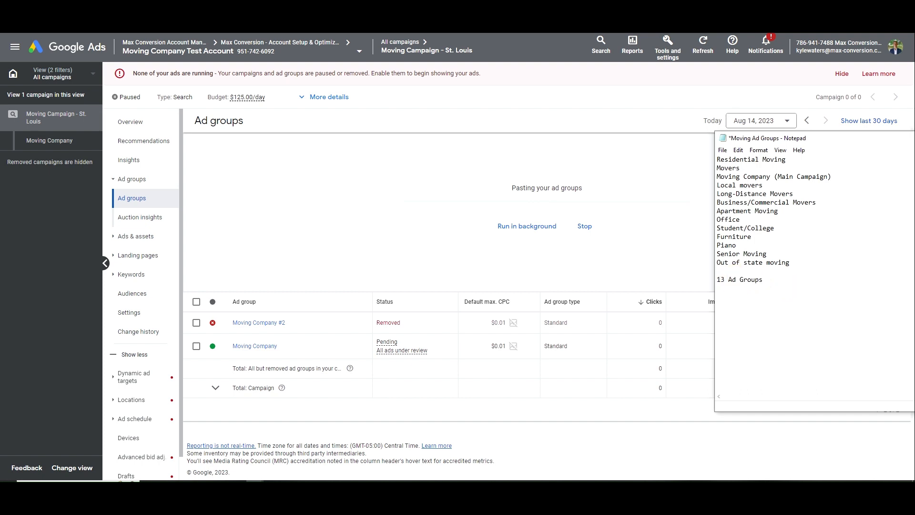
click(255, 489)
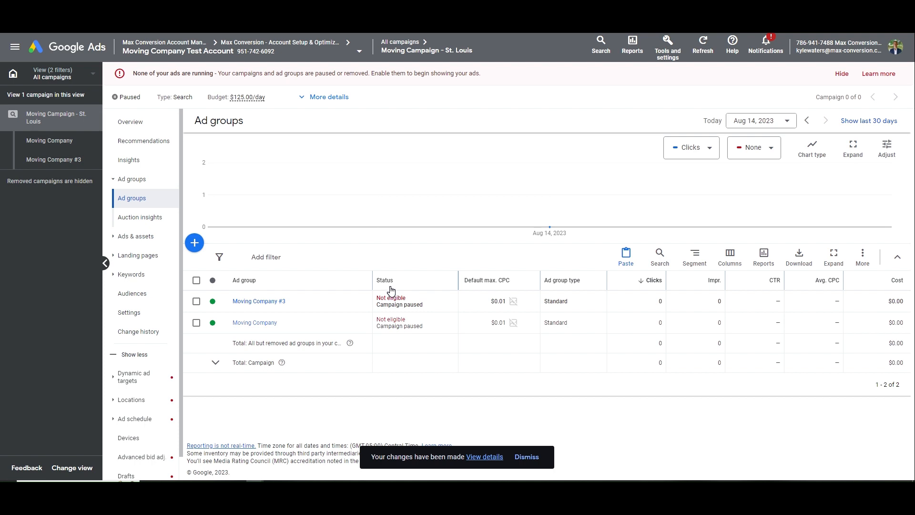
Copy Moving Company and Moving Company #3 and paste both into the St. Louis campaign
click(196, 323)
click(196, 301)
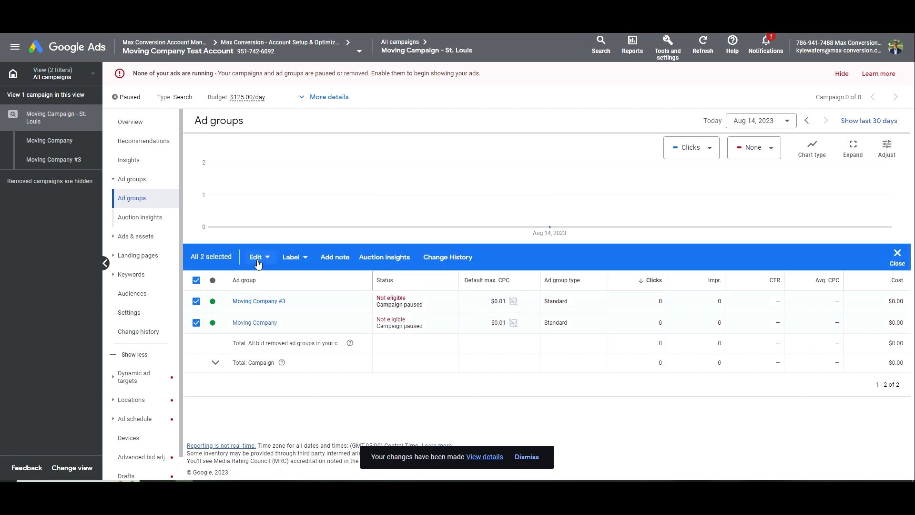
click(258, 258)
click(181, 126)
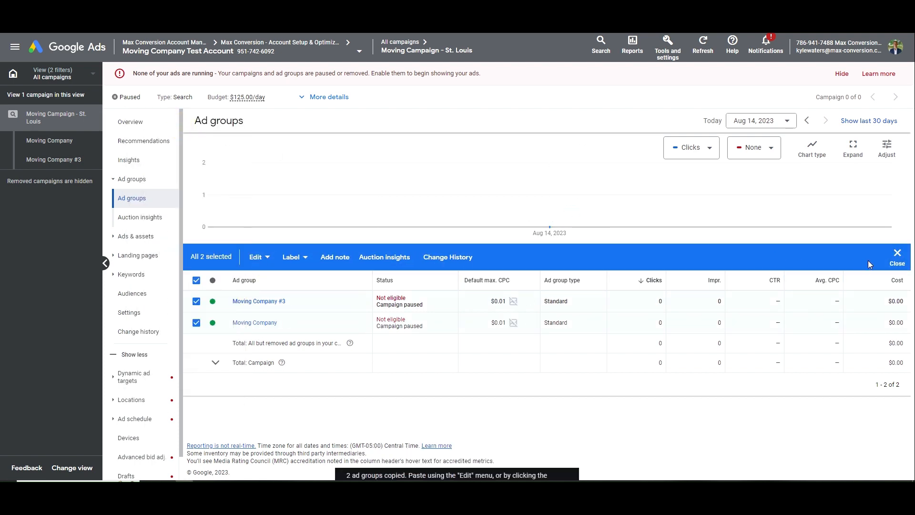
click(892, 260)
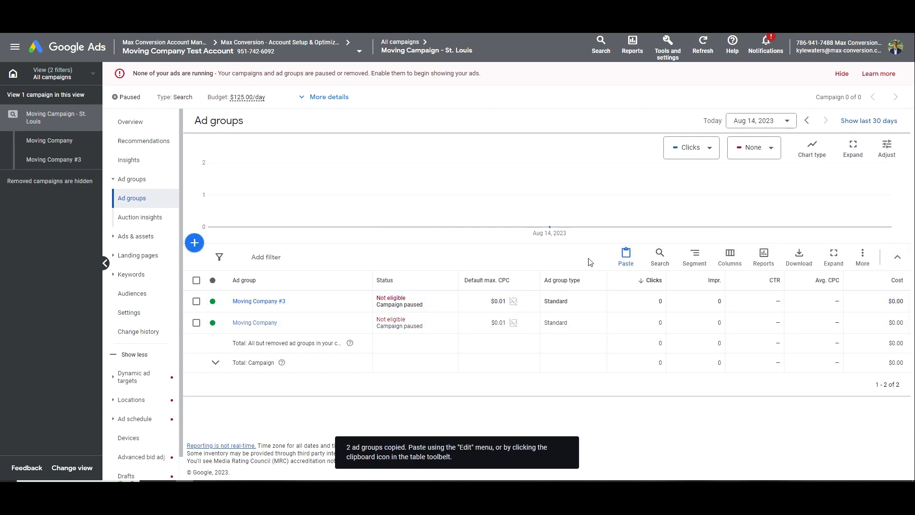
click(628, 260)
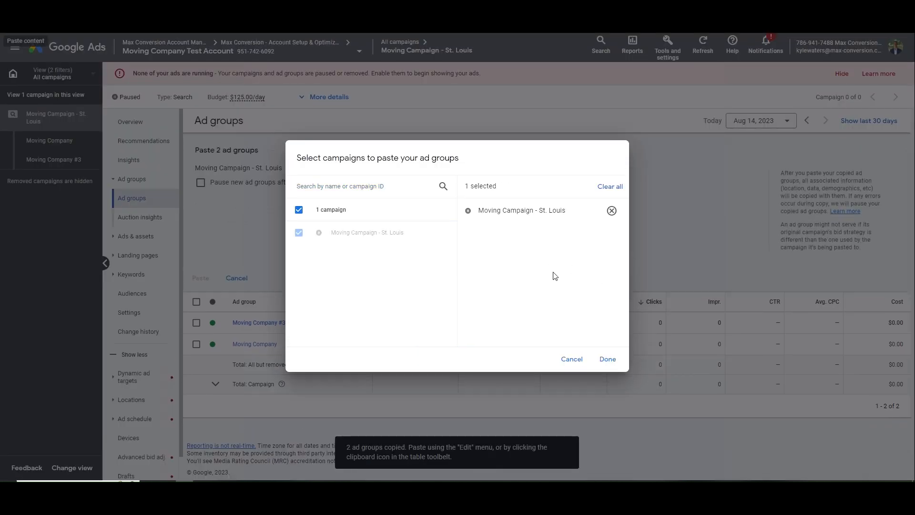
click(606, 359)
click(201, 278)
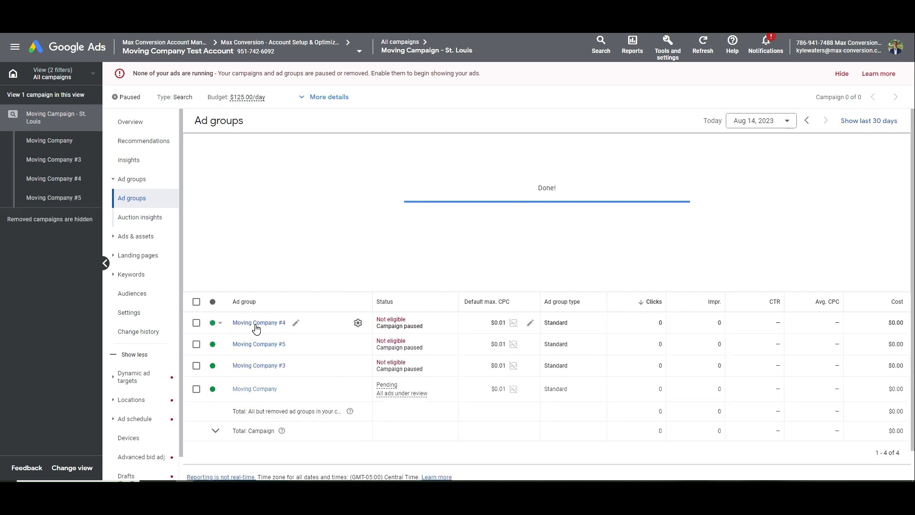
Copy Moving Company, #3, #4 and #5 and paste all four into the St. Louis campaign
click(196, 367)
click(196, 344)
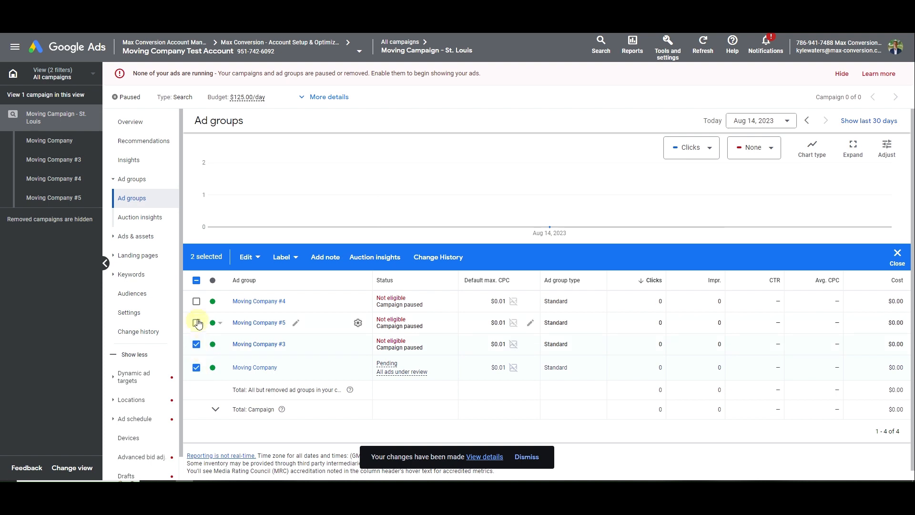
click(196, 323)
click(196, 301)
click(255, 257)
click(164, 116)
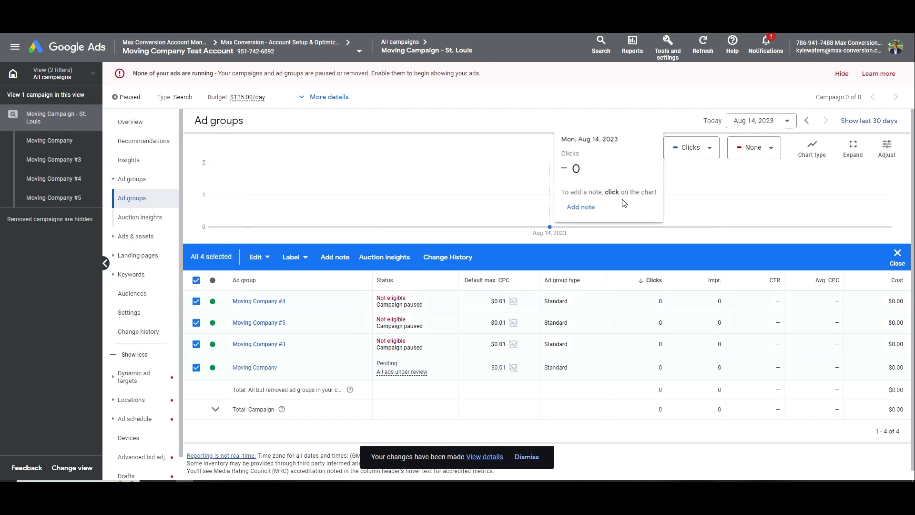
click(897, 257)
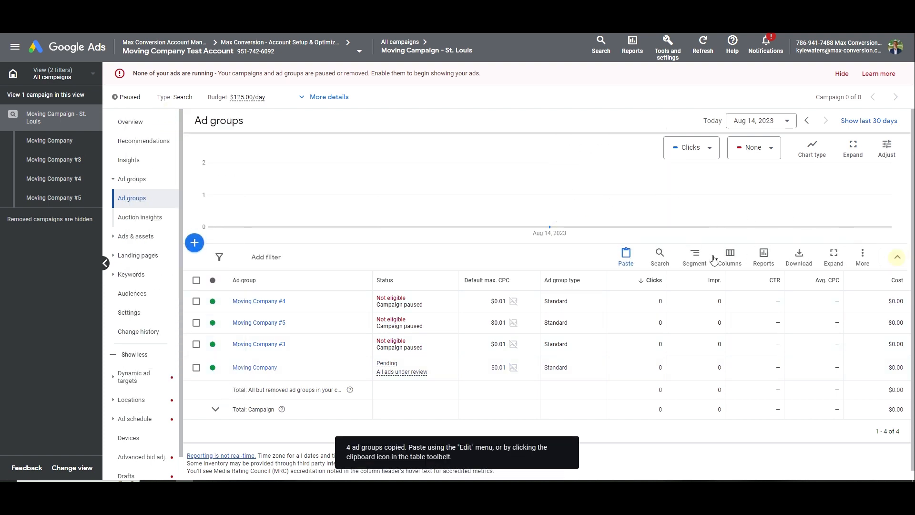
click(625, 257)
click(610, 359)
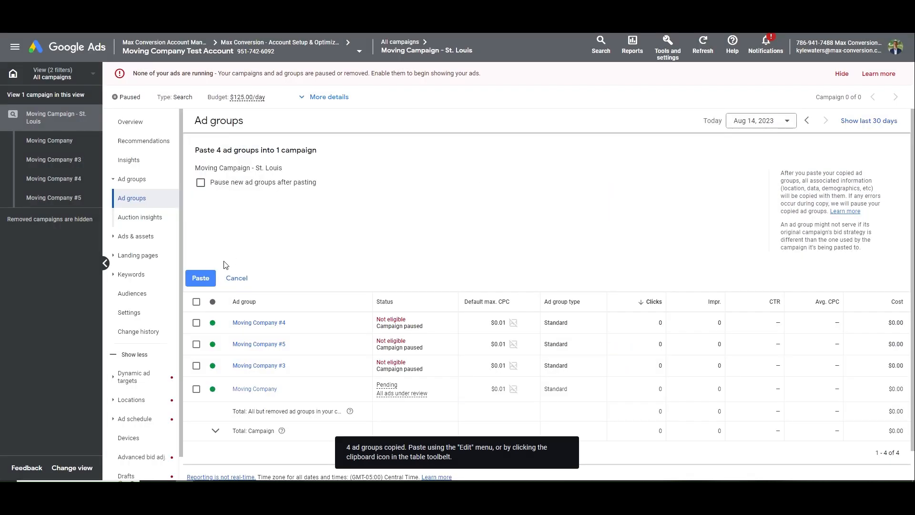
click(200, 278)
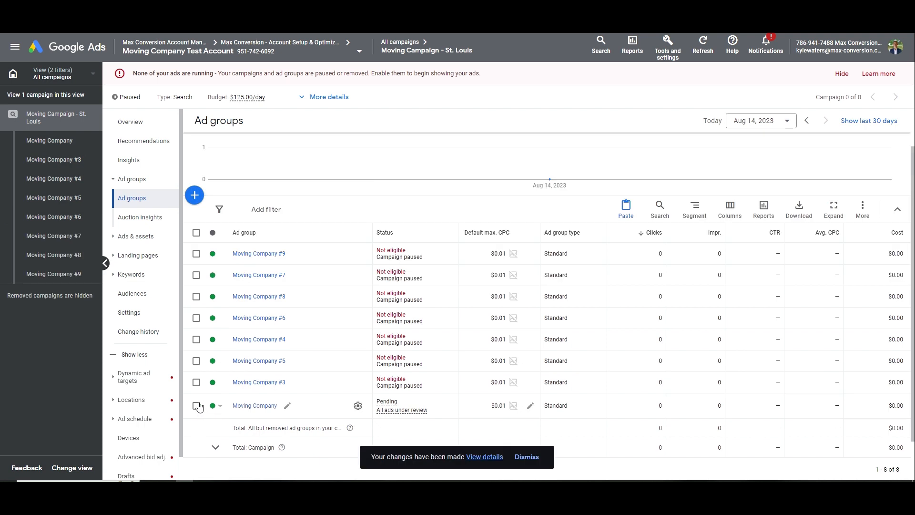
Copy five ad groups, Moving Company through #6, and paste them into the St. Louis campaign
drag(196, 405, 201, 313)
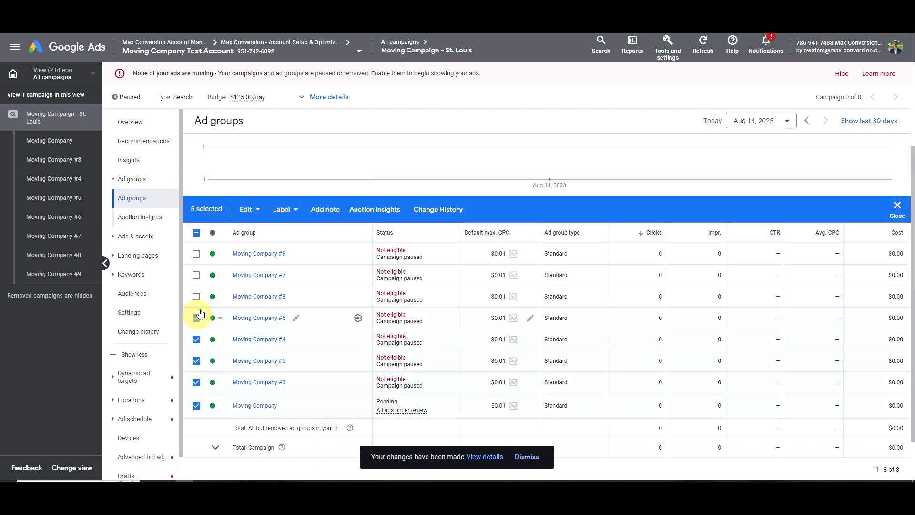
click(250, 209)
click(660, 210)
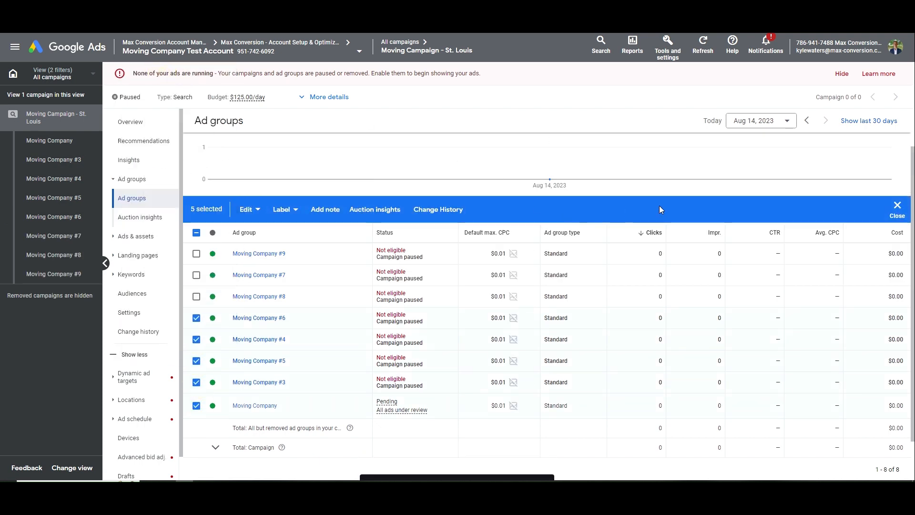
click(898, 208)
click(639, 221)
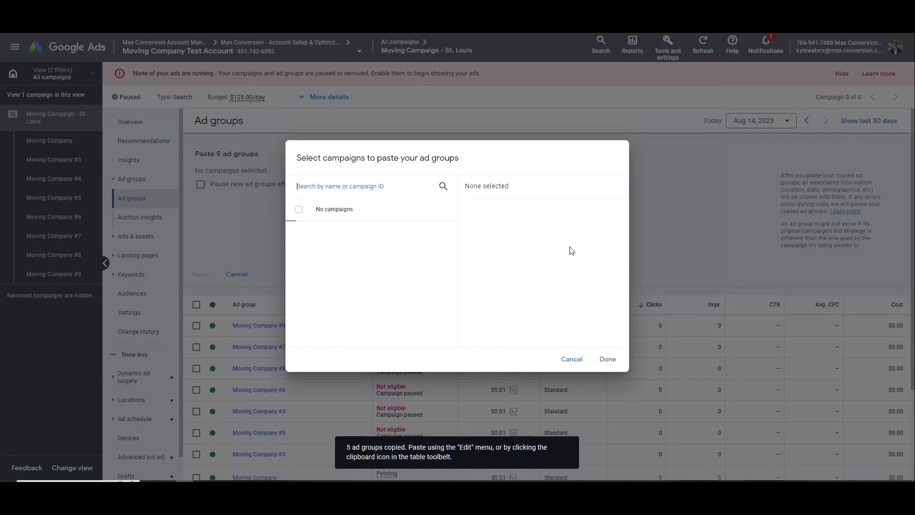
click(300, 231)
click(614, 359)
click(198, 279)
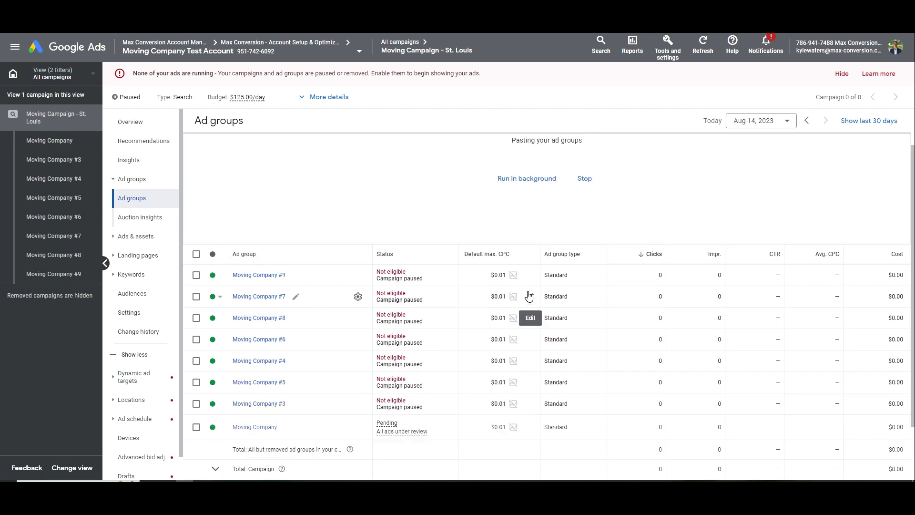
mouse_move(517, 299)
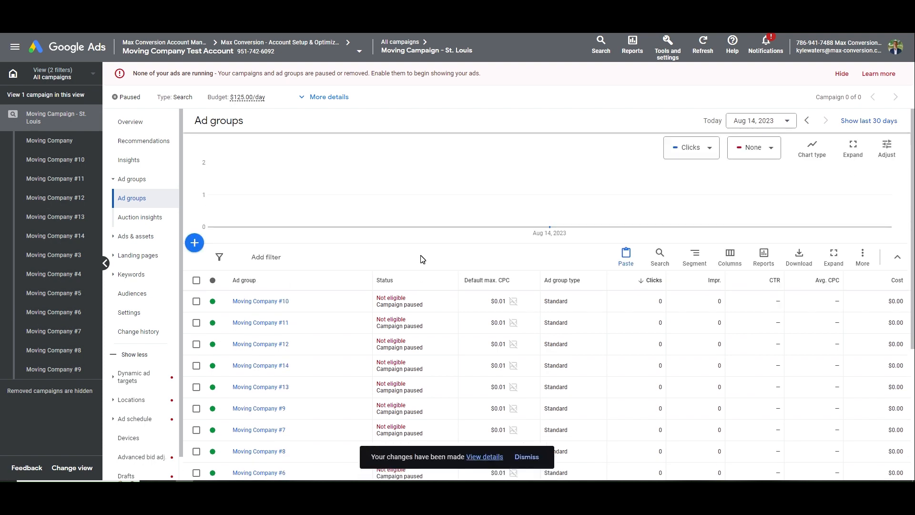
Place the ad group name notes beside the table and change its 'Campaign)' heading to 'Ad G'
scroll(421, 258, down, 3)
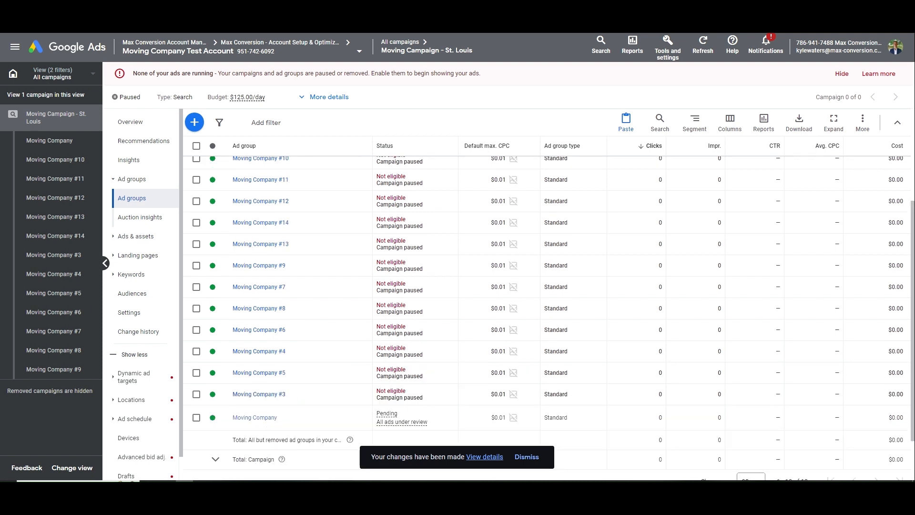
drag(914, 71, 796, 123)
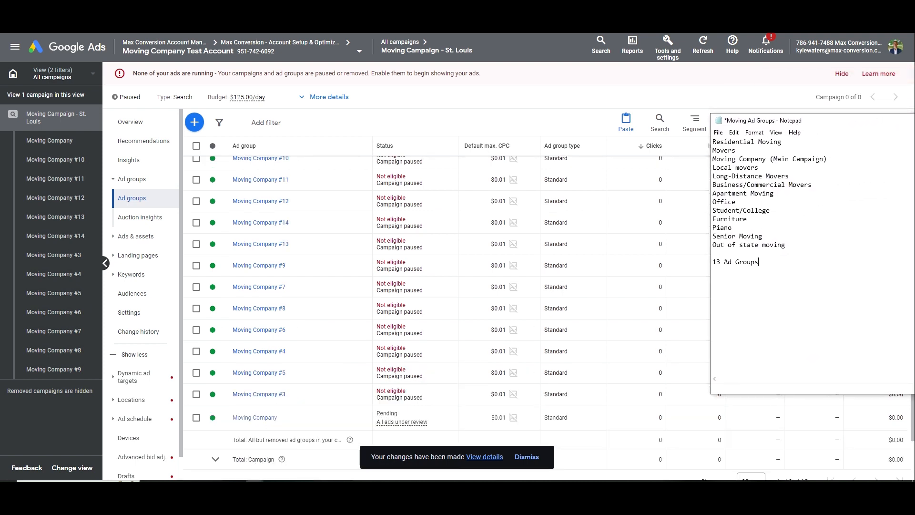
drag(827, 159, 778, 165)
click(777, 164)
drag(713, 160, 851, 160)
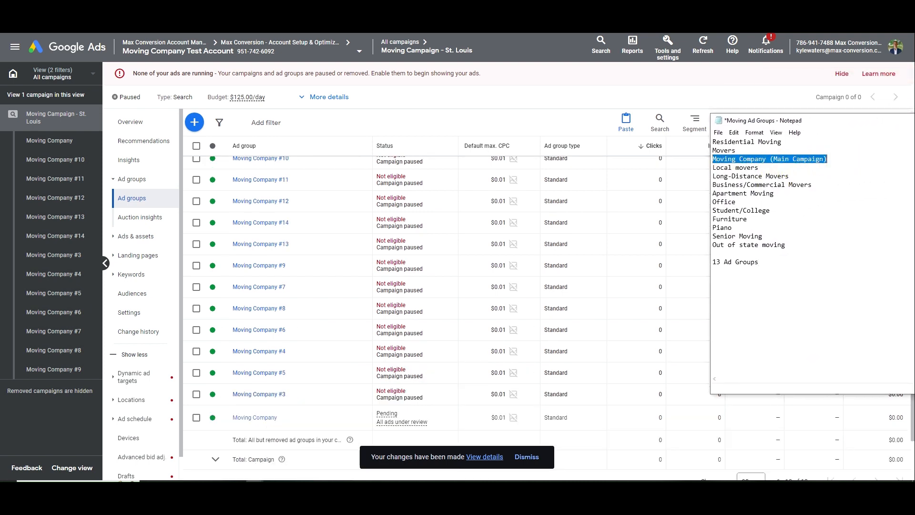
click(861, 154)
double_click(811, 160)
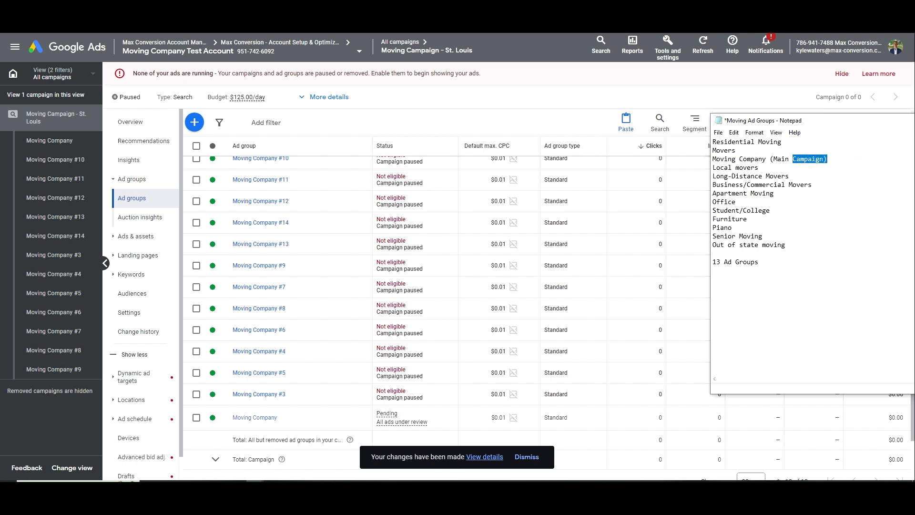
text(Ad Grou)
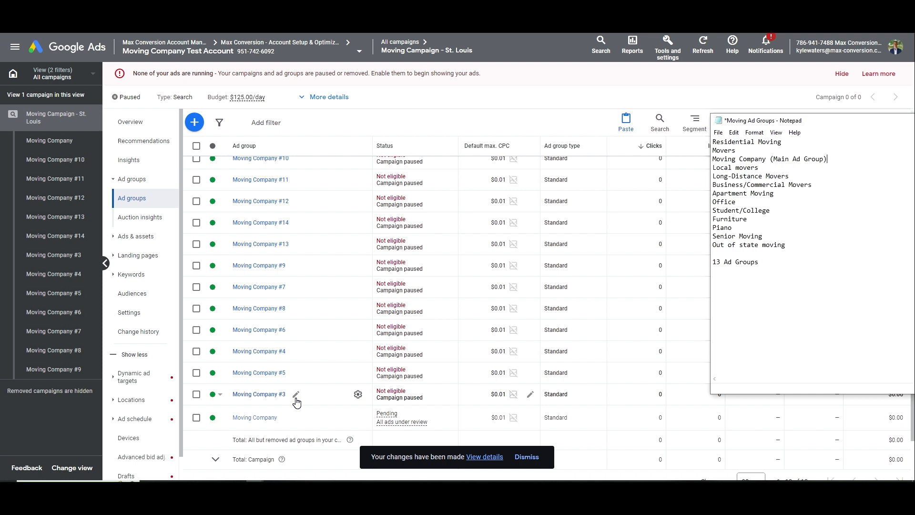
Rename the Moving Company #3 ad group to 'Residential Mover'
click(296, 394)
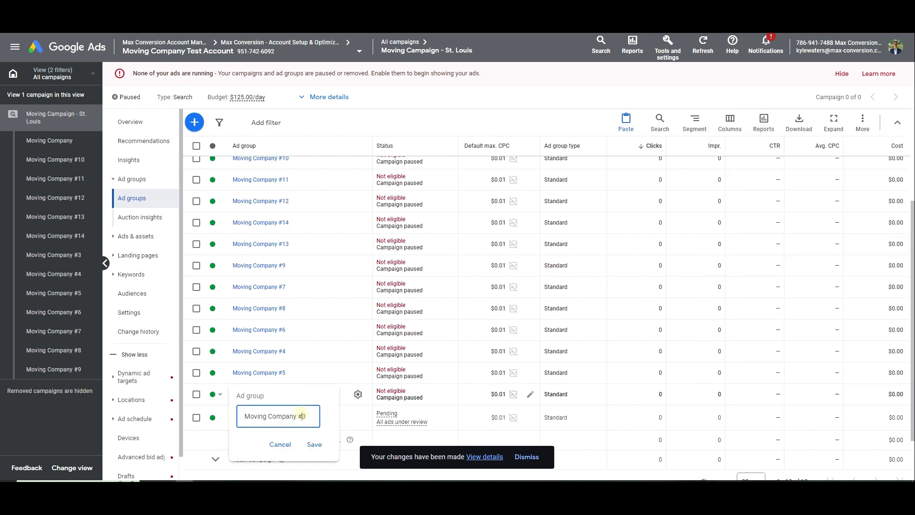
key(ctrl+a)
text(Residential Mover)
click(315, 445)
mouse_move(255, 479)
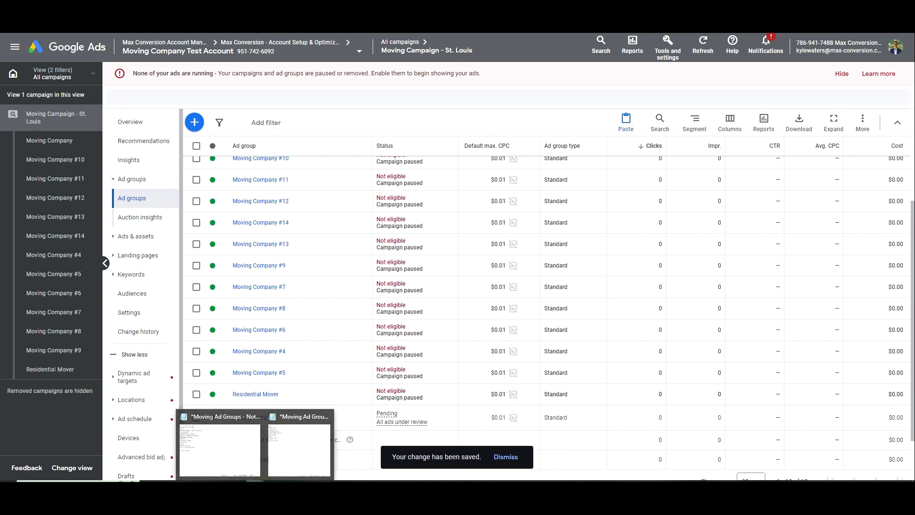
Rename Moving Company #5 to 'Movers' and Moving Company #4 to 'Local movers'
click(235, 458)
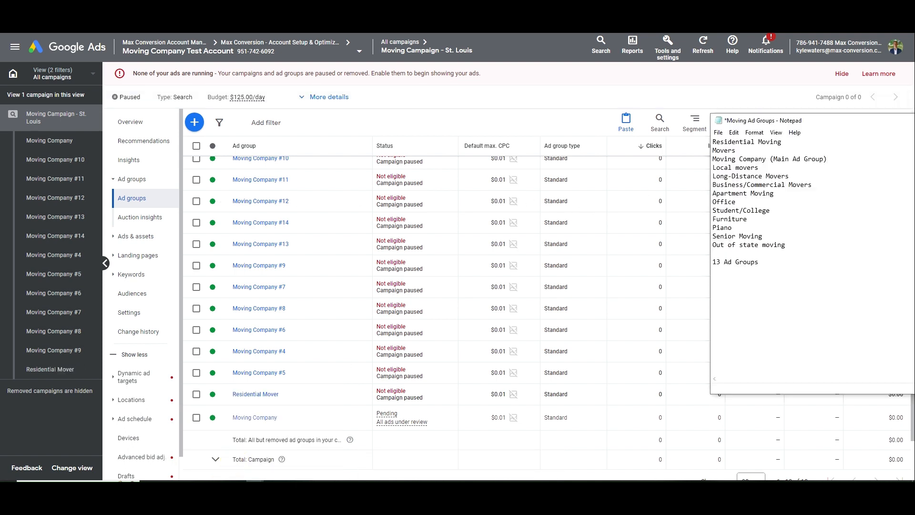
double_click(722, 151)
click(294, 375)
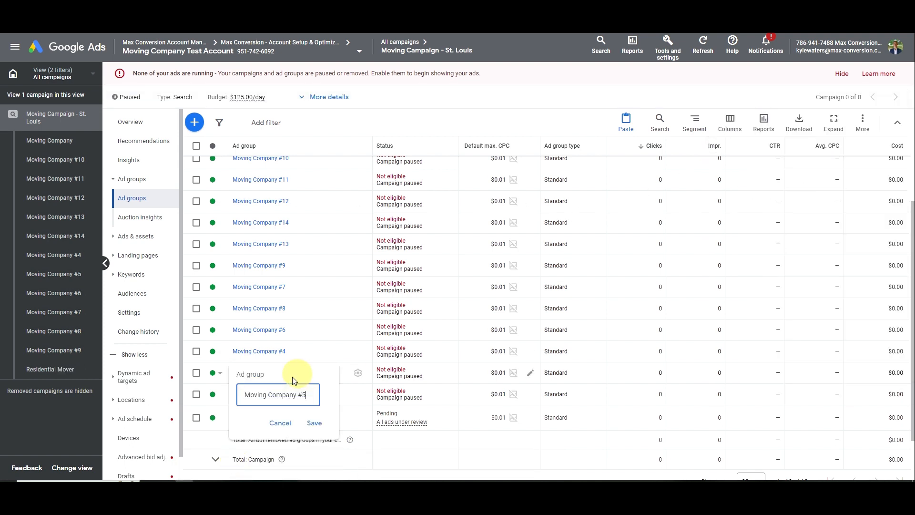
drag(245, 395, 310, 411)
key(ctrl+v)
click(314, 423)
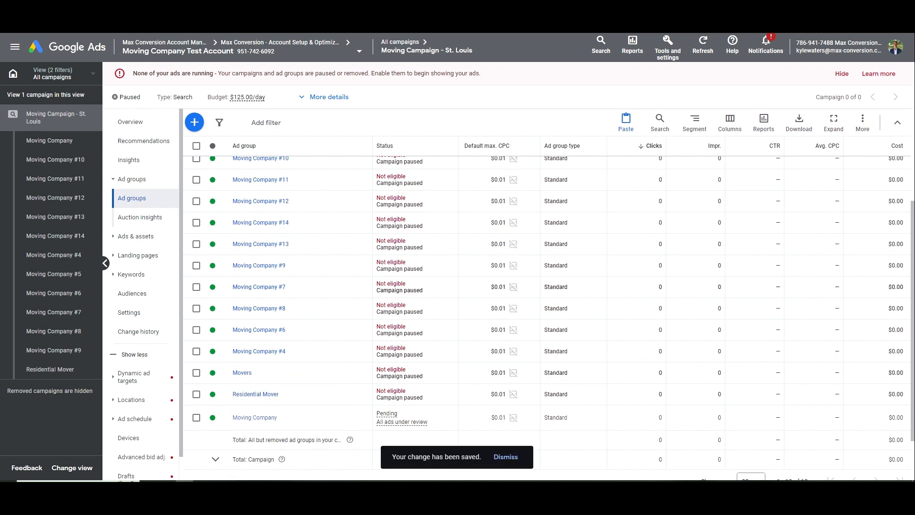
key(alt+Tab)
double_click(735, 168)
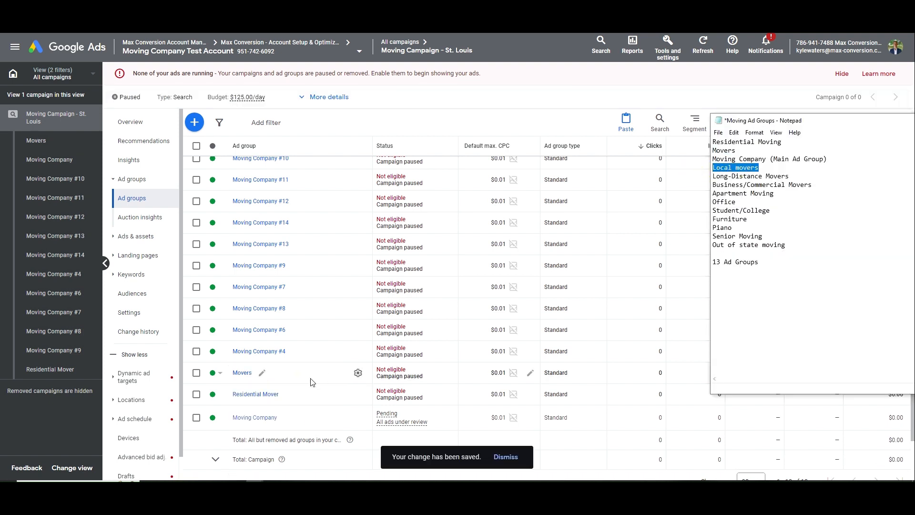
click(294, 352)
drag(308, 374, 240, 374)
key(ctrl+v)
click(314, 403)
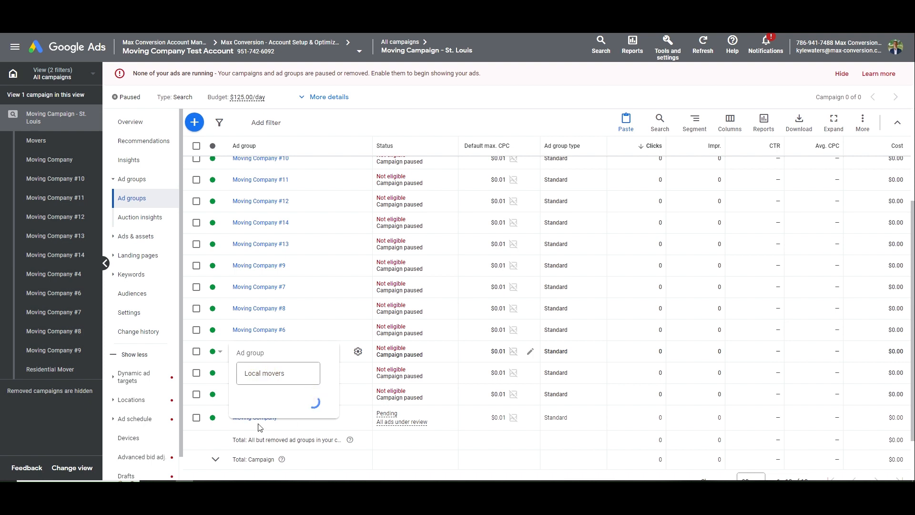
Rename Moving Company #6 to 'Long-Distance Movers' and #8 to 'Business/Commercial Movers'
key(alt+Tab)
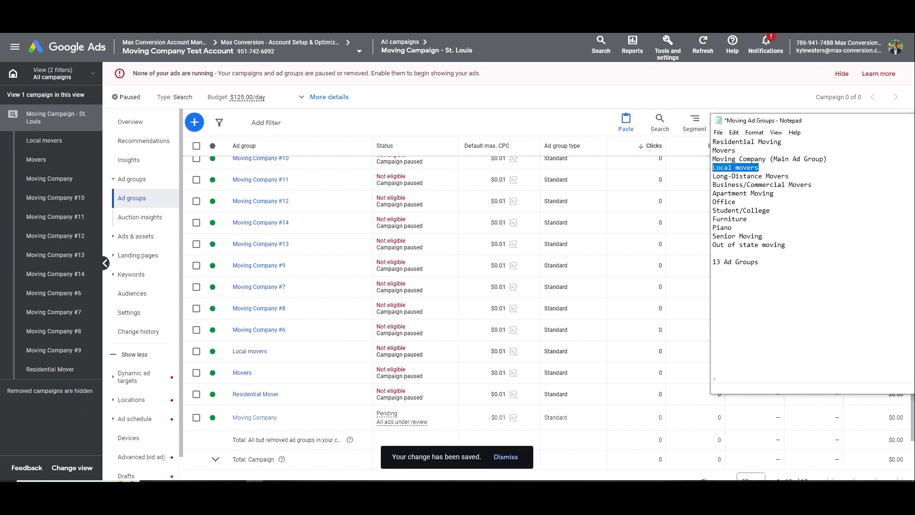
drag(790, 177, 696, 176)
key(ctrl+c)
click(296, 330)
triple_click(268, 352)
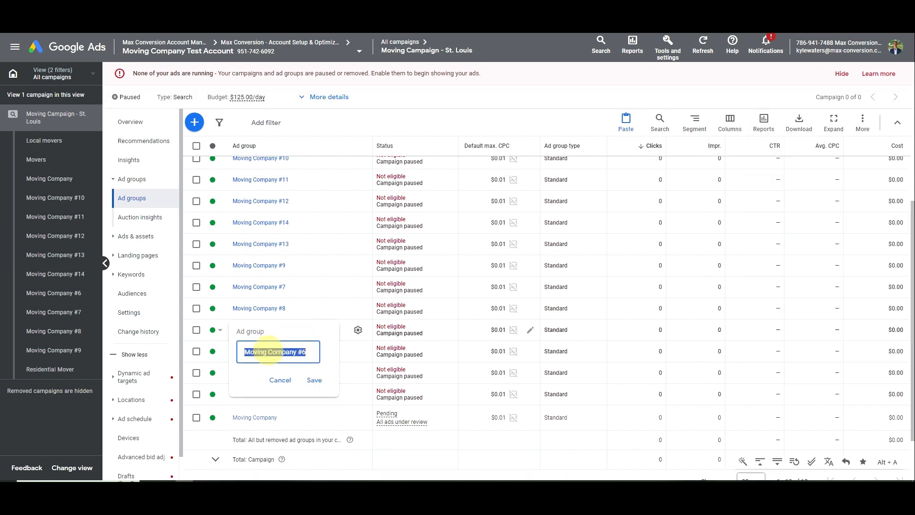
key(ctrl+v)
click(314, 379)
key(alt+Tab)
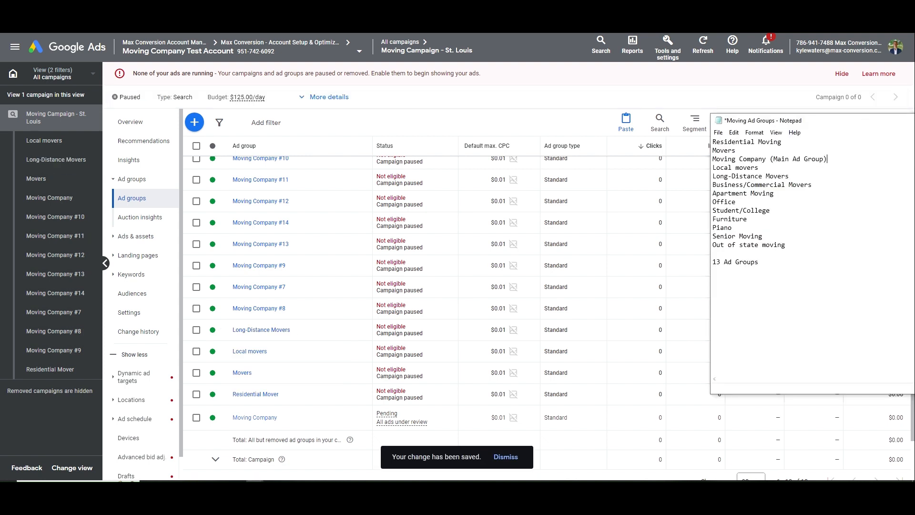
drag(812, 185, 695, 184)
key(ctrl+c)
click(294, 309)
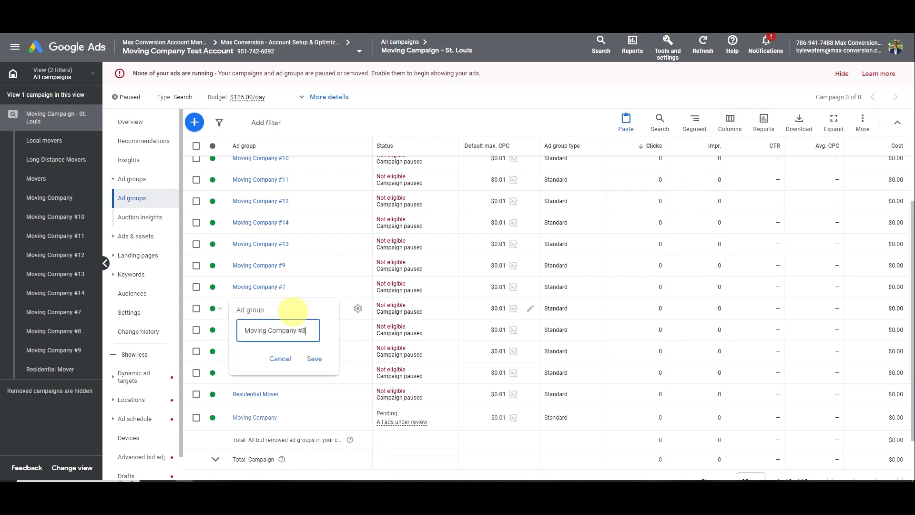
triple_click(276, 330)
key(ctrl+v)
click(314, 358)
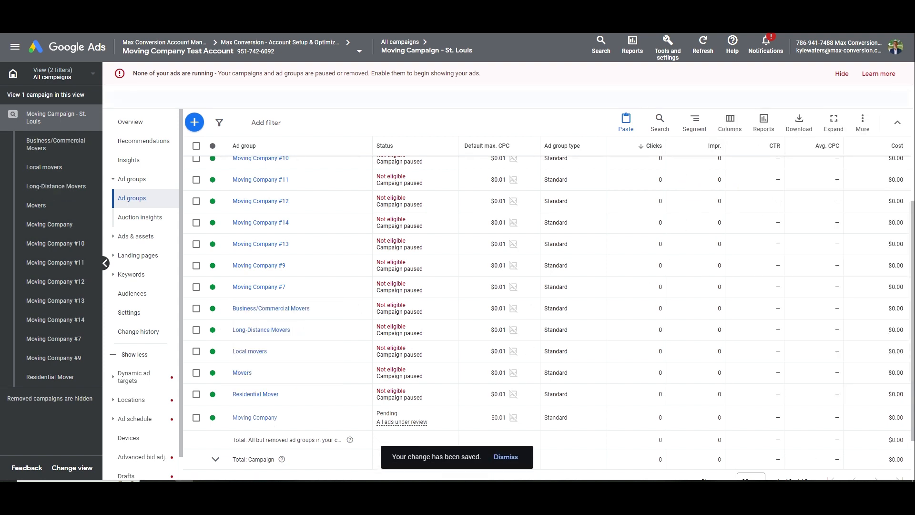
Rename the Moving Company #7 ad group to 'Apartment Moving'
key(alt+Tab)
drag(774, 193, 695, 193)
key(ctrl+c)
click(358, 287)
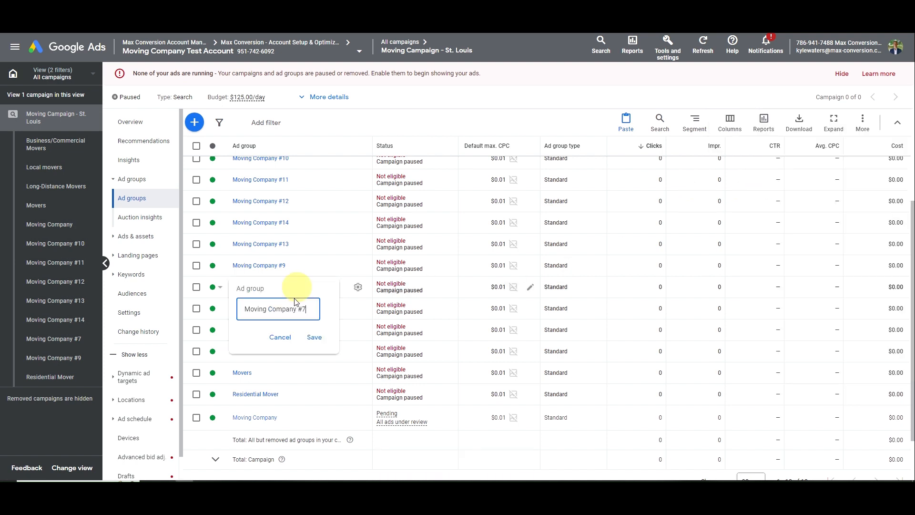
triple_click(291, 309)
key(ctrl+v)
click(314, 337)
key(alt+Tab)
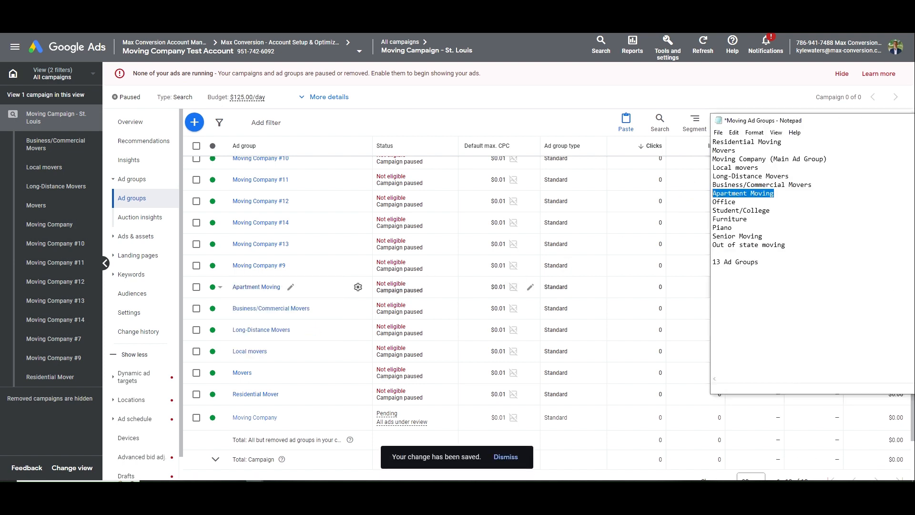
key(alt+Tab)
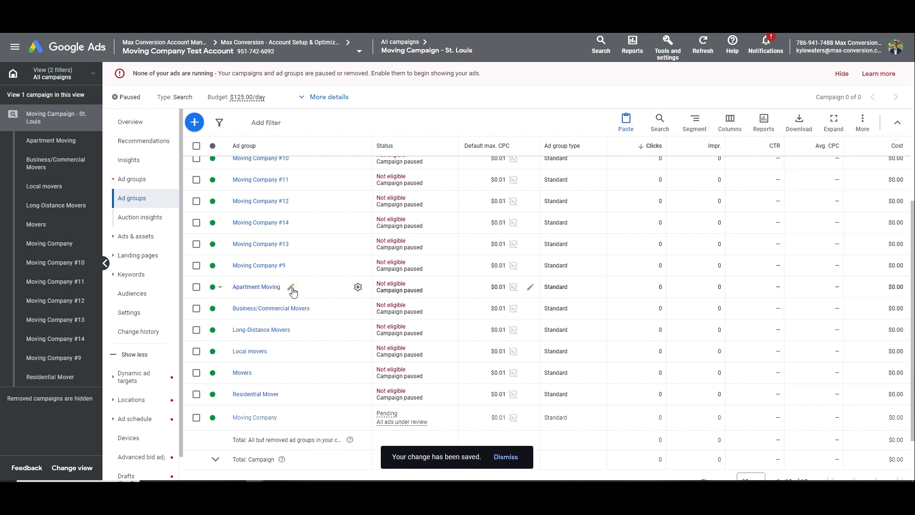
Rename the Moving Company #13 ad group to 'Office'
click(290, 286)
click(297, 268)
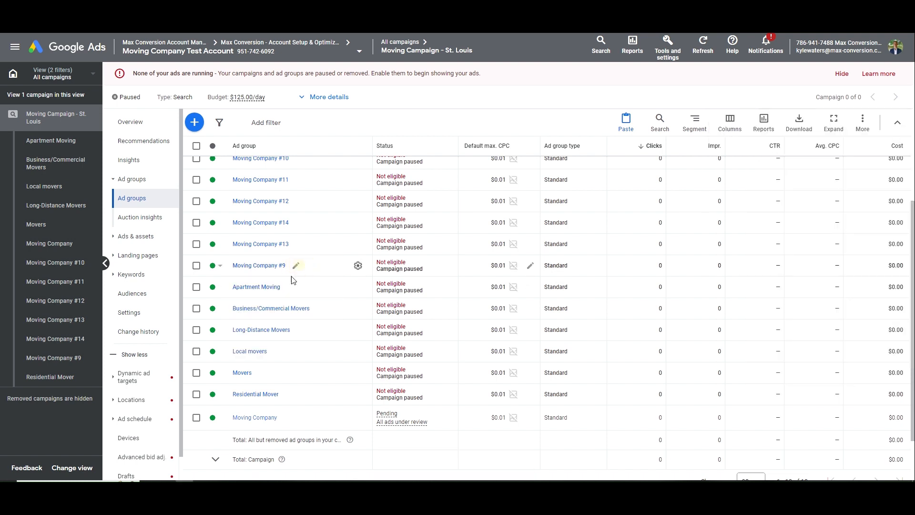
click(297, 243)
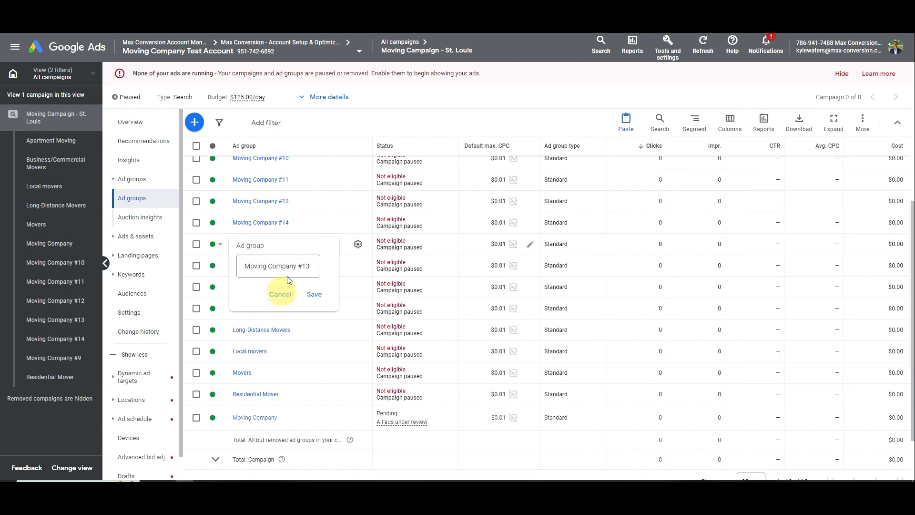
click(282, 300)
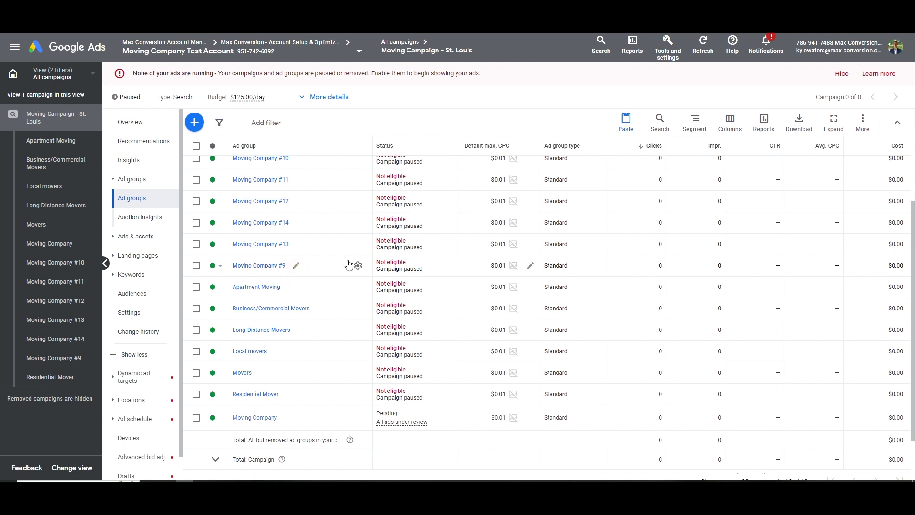
click(300, 245)
text(Office)
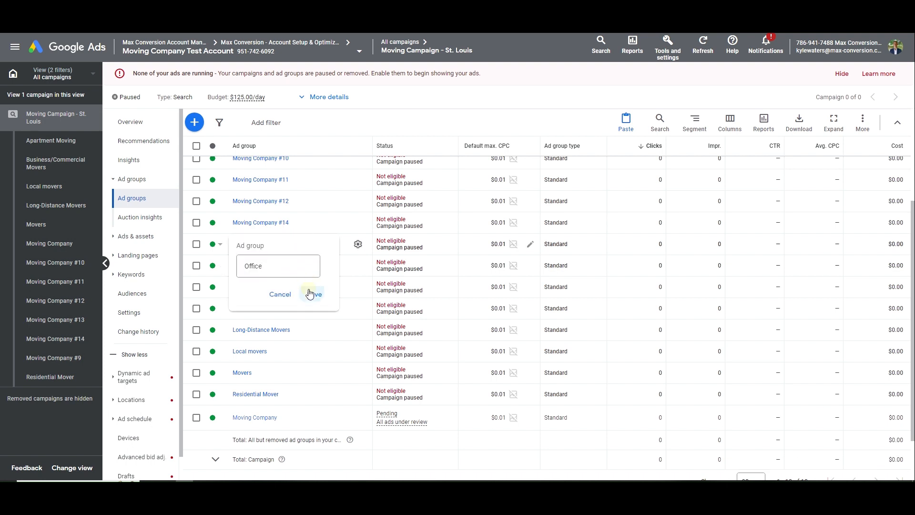
click(307, 293)
Rename Moving Company #14 to 'Student/College' and Moving Company #12 to 'Furniture'
key(alt+Tab)
mouse_move(771, 211)
mouse_down()
mouse_move(709, 215)
mouse_move(771, 211)
mouse_up()
key(ctrl+c)
click(299, 224)
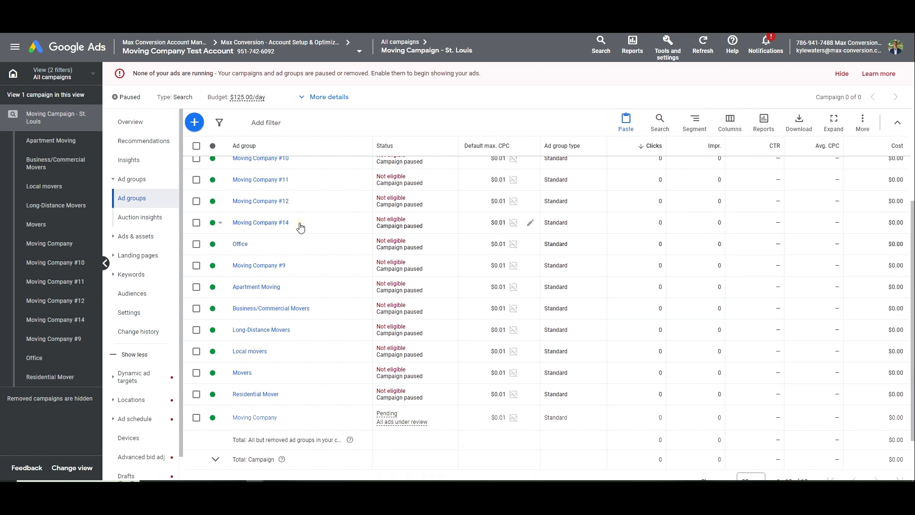
key(ctrl+a)
key(ctrl+v)
click(314, 273)
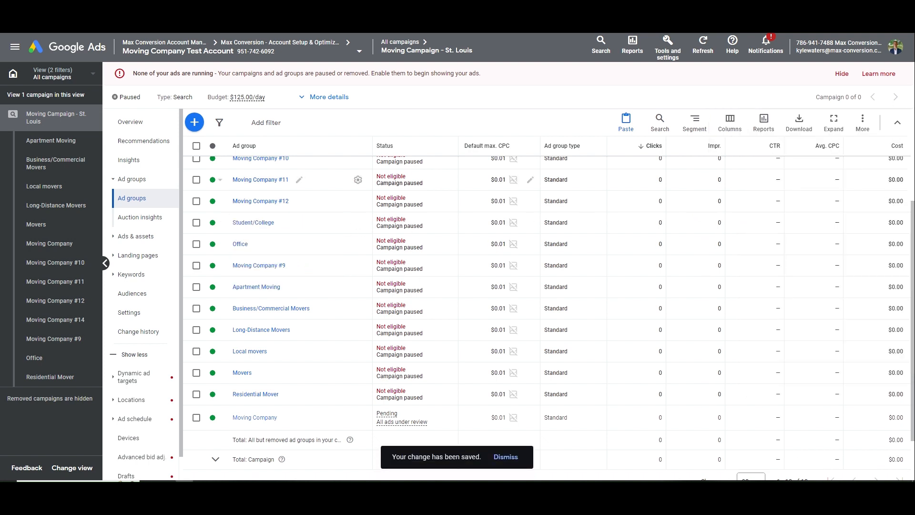
key(alt+Tab)
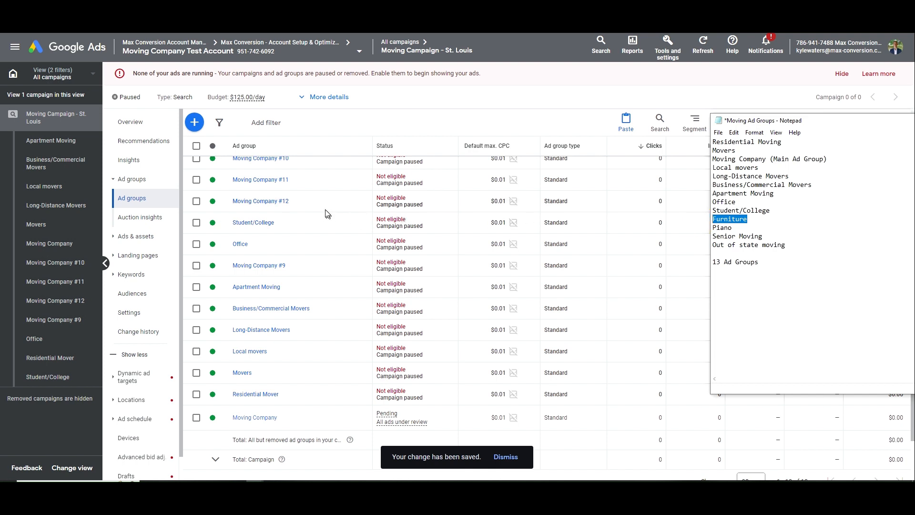
click(296, 202)
key(ctrl+a)
text(Furniture)
click(314, 251)
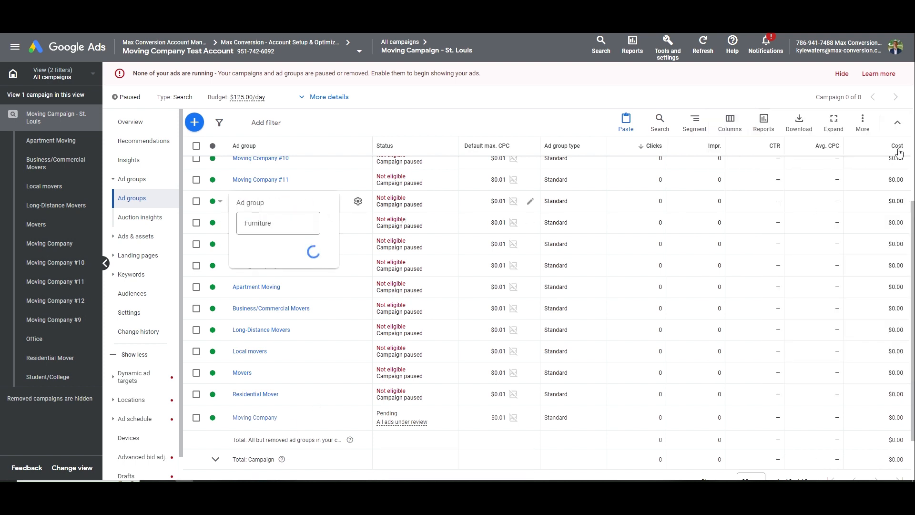
Rename the Moving Company #11 ad group to 'Piano'
key(alt+Tab)
double_click(722, 227)
key(ctrl+c)
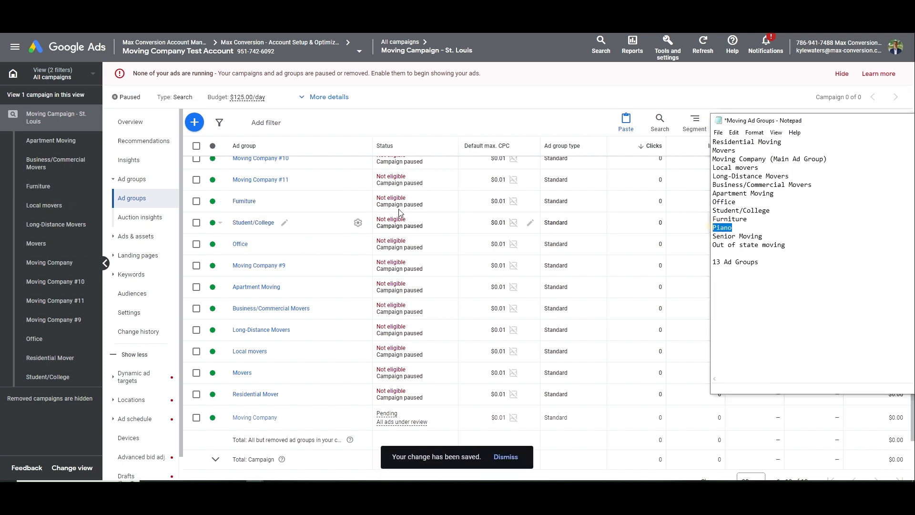
click(296, 180)
key(ctrl+a)
key(ctrl+v)
click(314, 230)
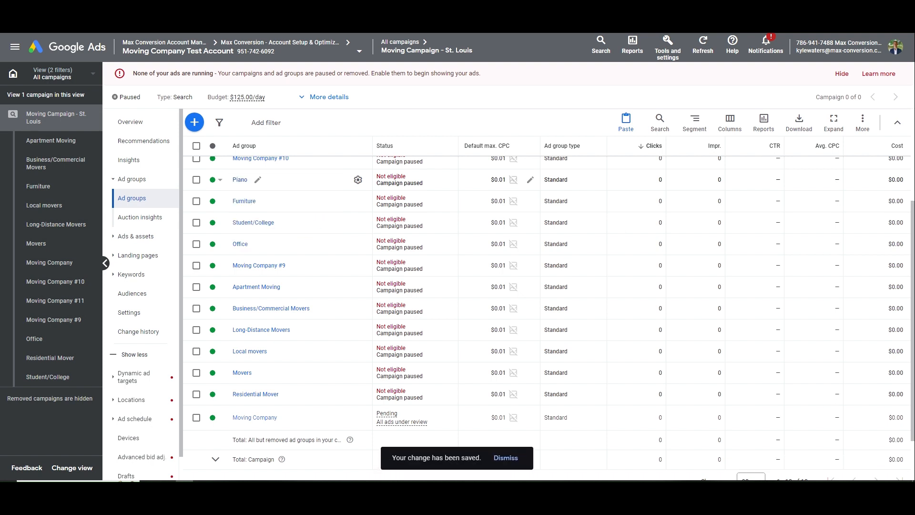
Rename the Moving Company #10 ad group to 'Senior Moving'
key(alt+Tab)
drag(764, 236, 692, 239)
key(ctrl+c)
scroll(342, 226, up, 2)
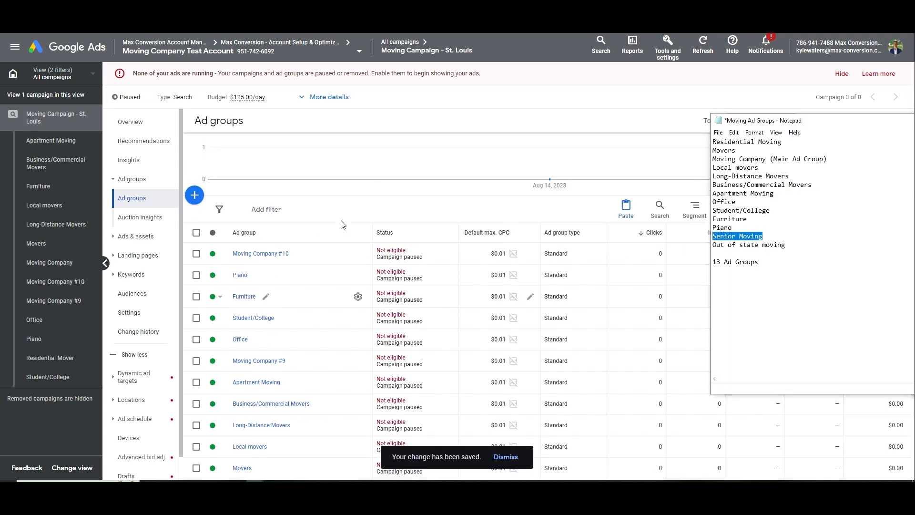
click(300, 255)
key(ctrl+a)
key(ctrl+v)
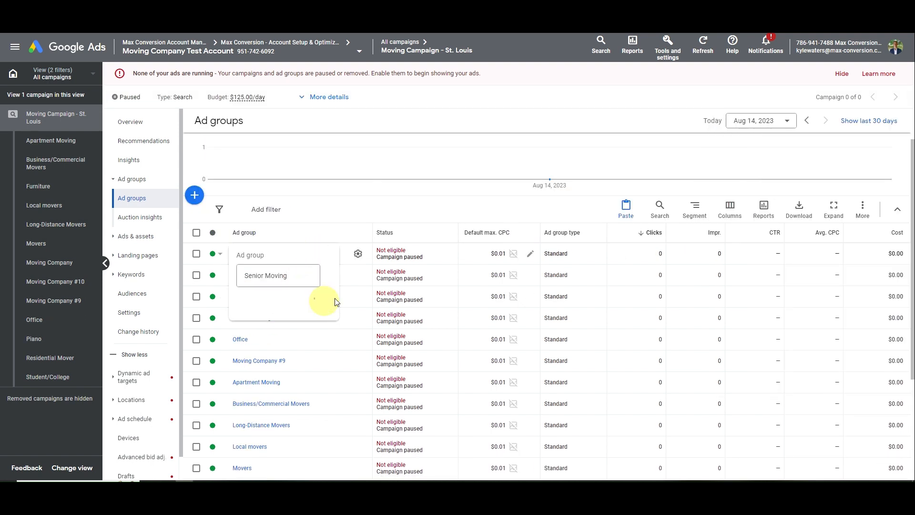
click(313, 303)
Return to the St. Louis campaign's ad groups table after briefly opening Moving Company #9
key(alt+Tab)
drag(787, 245, 711, 246)
scroll(299, 267, down, 2)
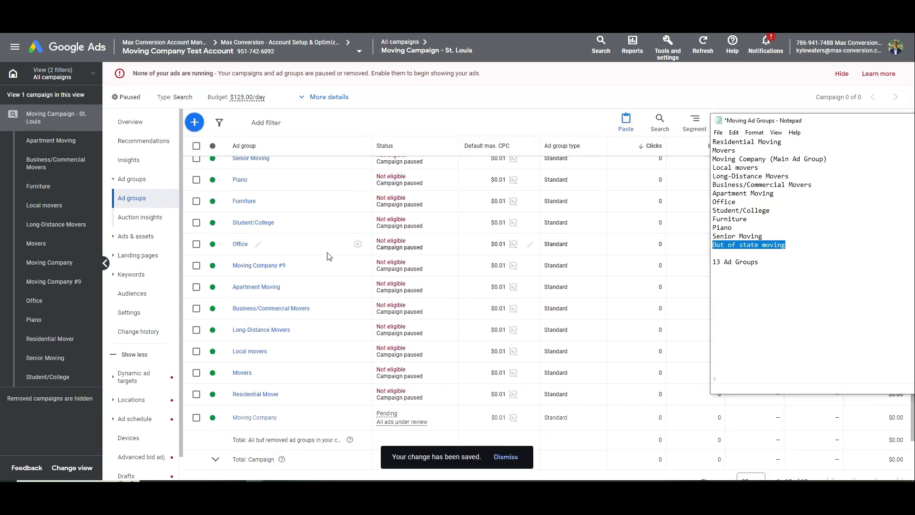
click(298, 272)
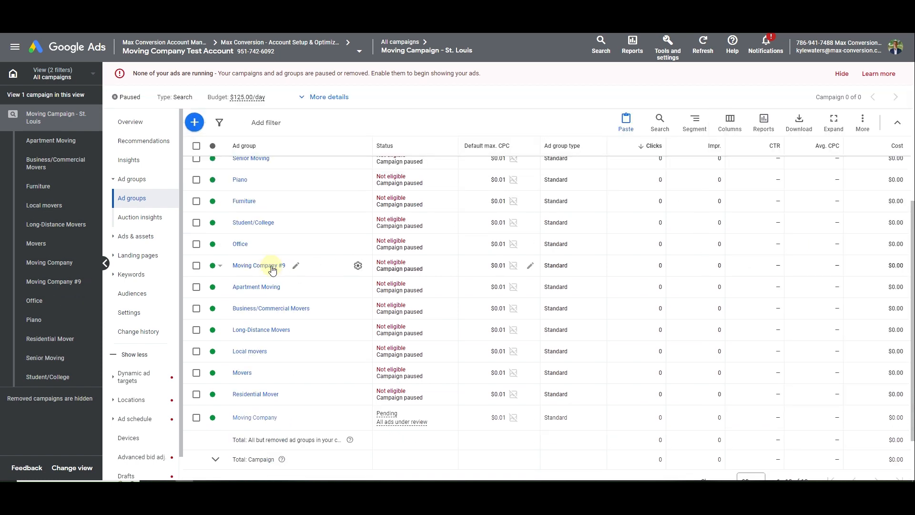
click(271, 270)
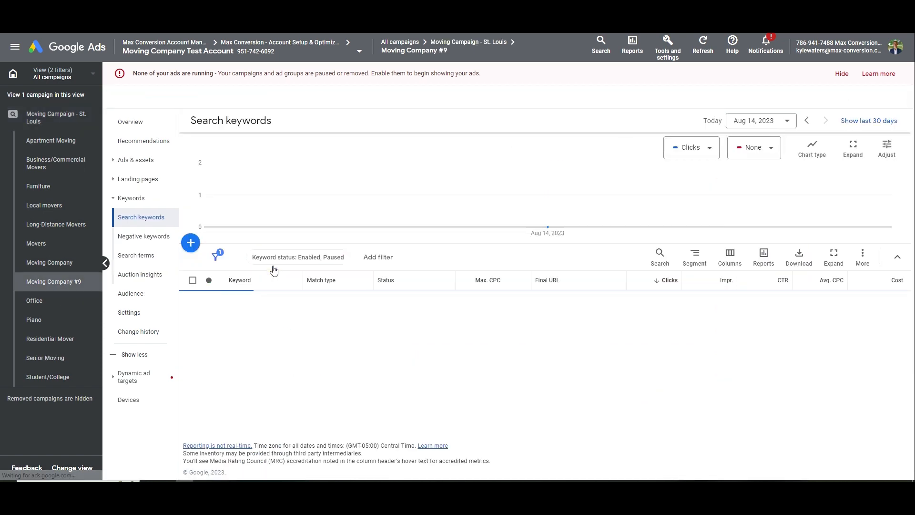
click(56, 117)
click(132, 179)
scroll(300, 267, down, 4)
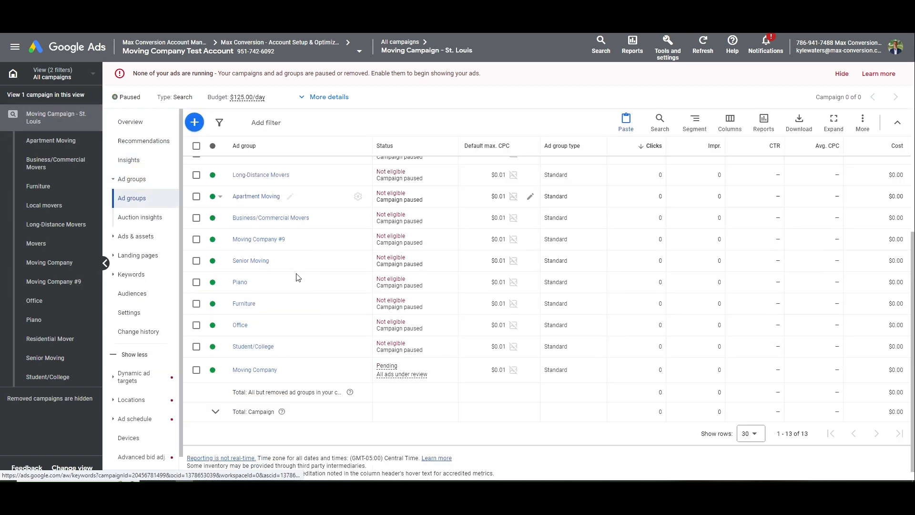
Rename the Moving Company #9 ad group to 'Out of state moving'
click(296, 239)
text(Out of state moving)
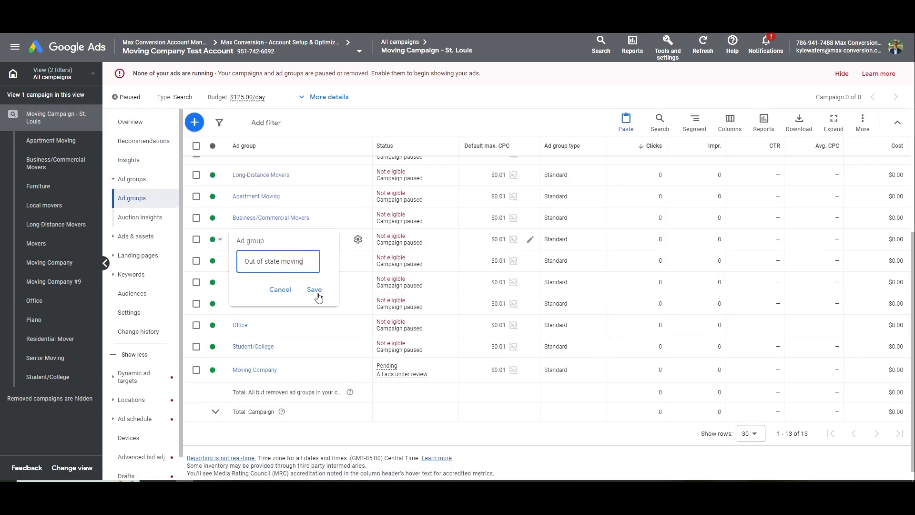
click(314, 289)
key(alt+Tab)
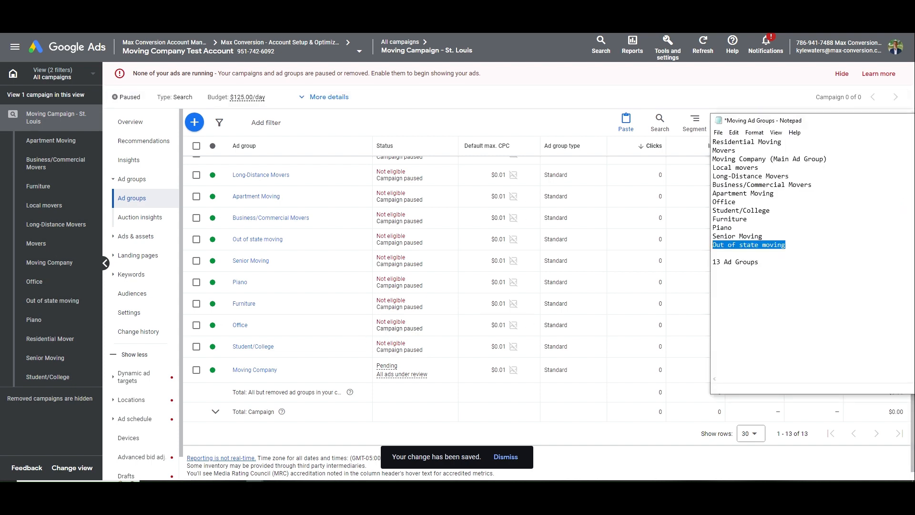
mouse_move(784, 142)
mouse_down()
mouse_move(712, 144)
mouse_move(780, 141)
mouse_up()
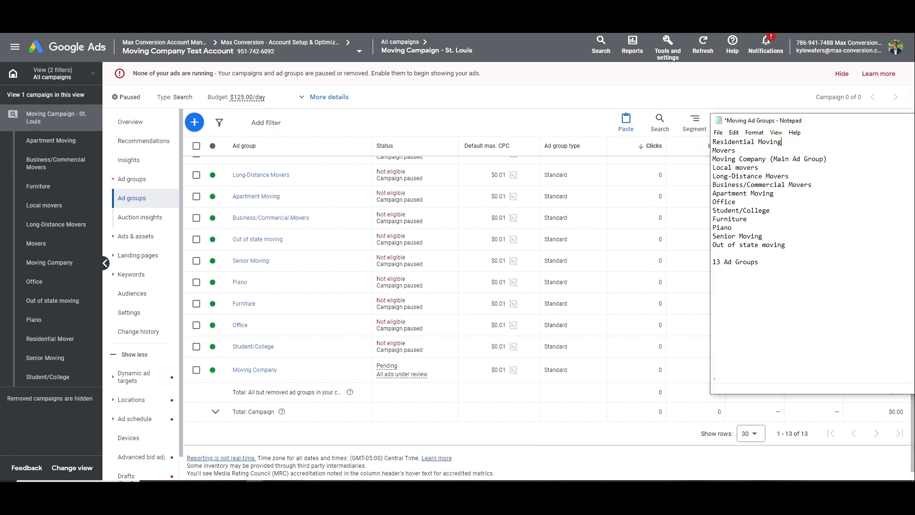
Select all 8 keywords in the Residential Mover ad group and remove them via Edit > Remove
click(265, 256)
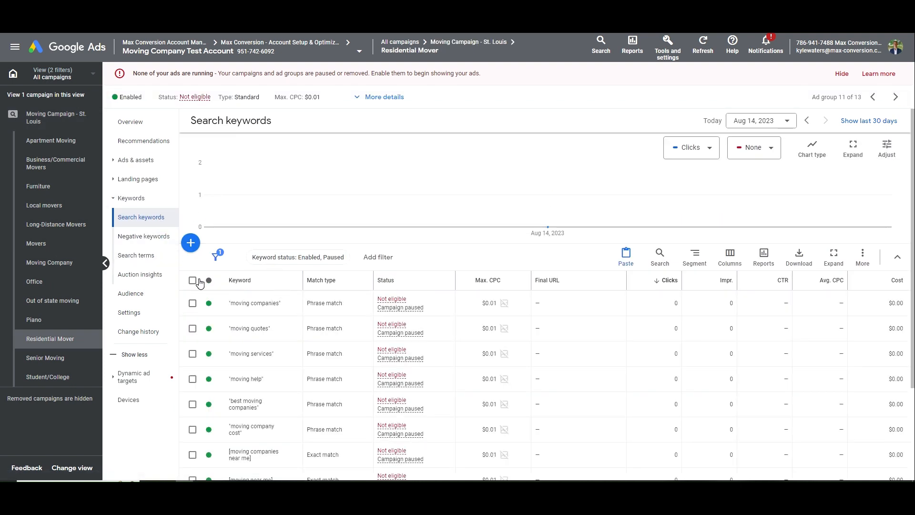
click(193, 280)
click(242, 262)
click(196, 233)
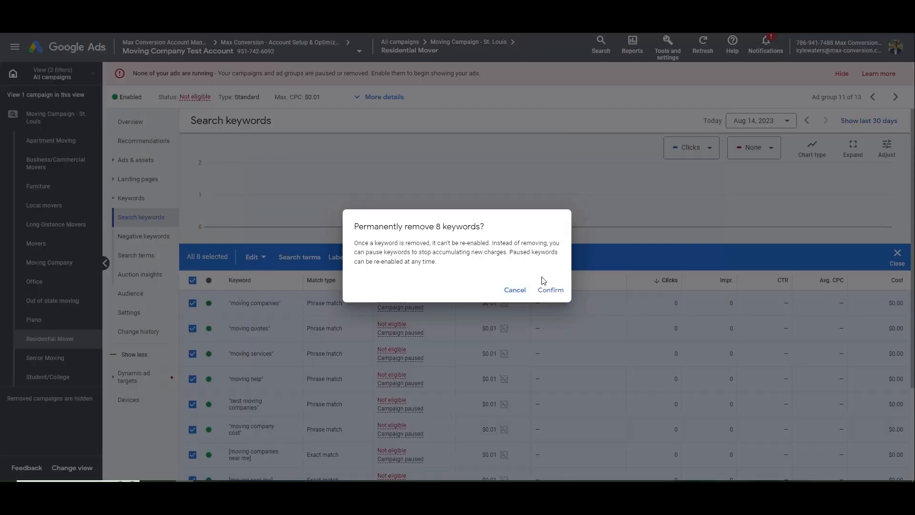
click(548, 289)
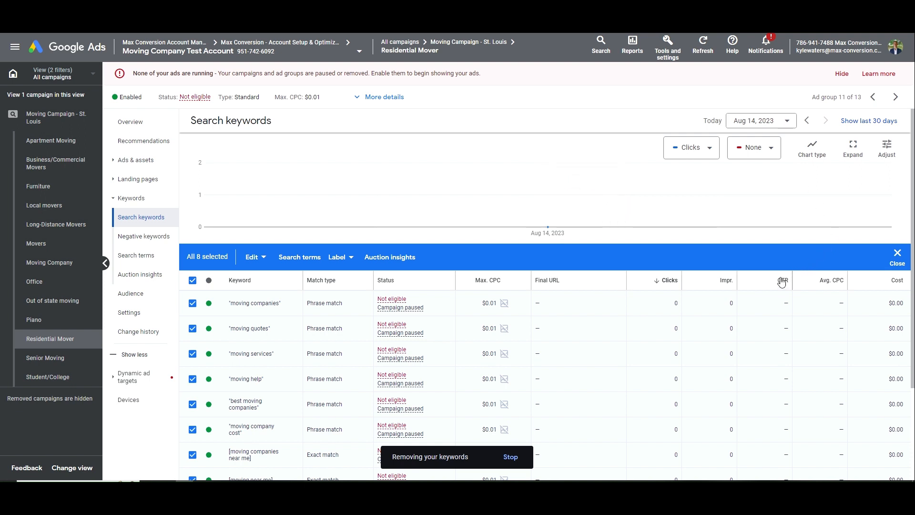
click(897, 256)
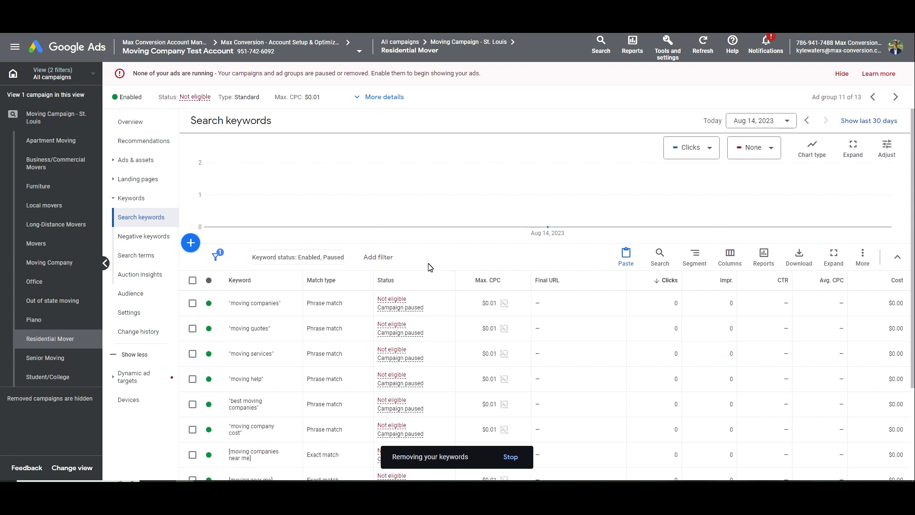
click(191, 245)
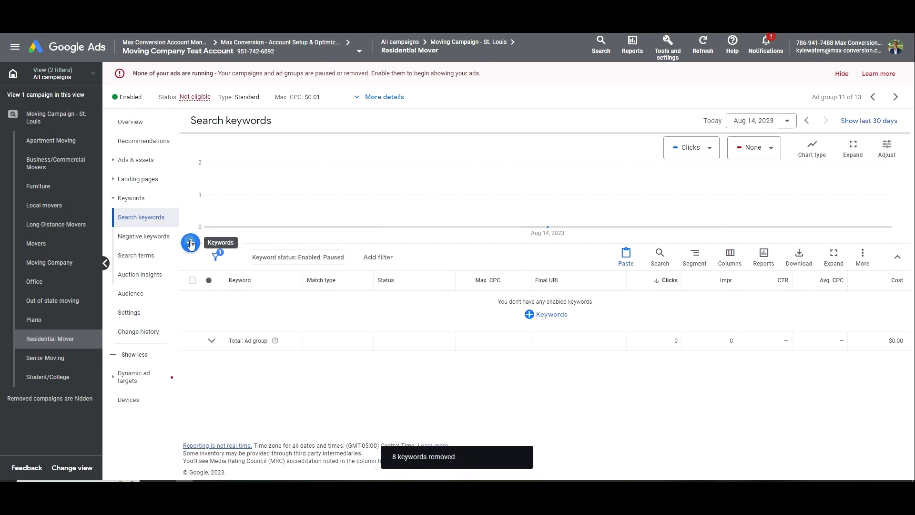
Get keyword ideas for 'residential movers' and add five, including 'residential movers near me' and 'residential move'
click(472, 241)
text(res)
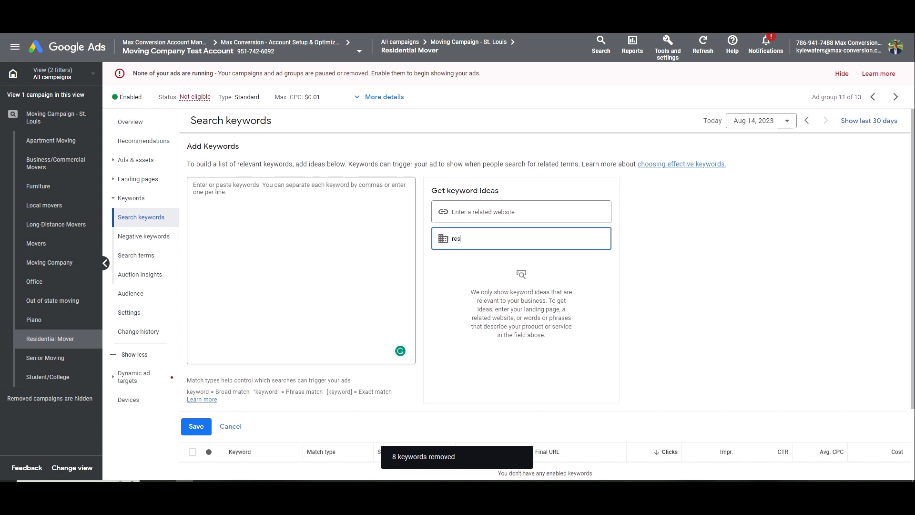
text(idential movers)
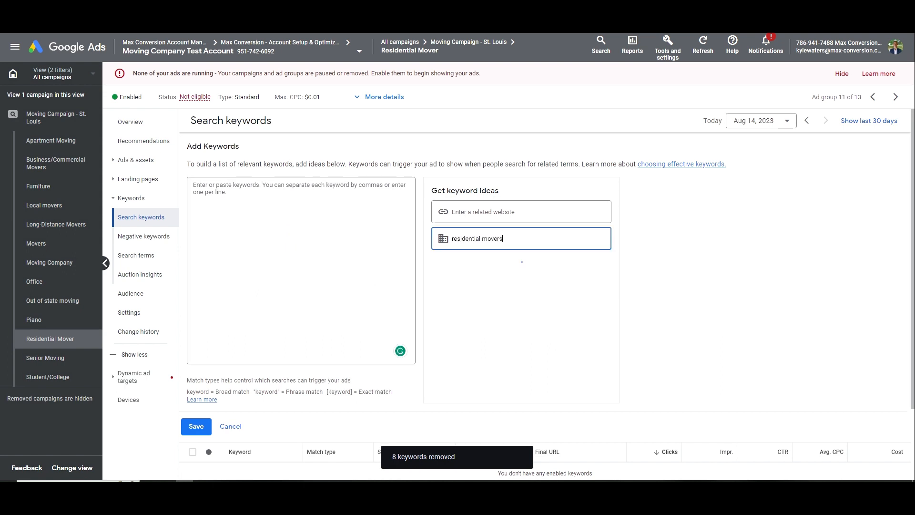
click(494, 282)
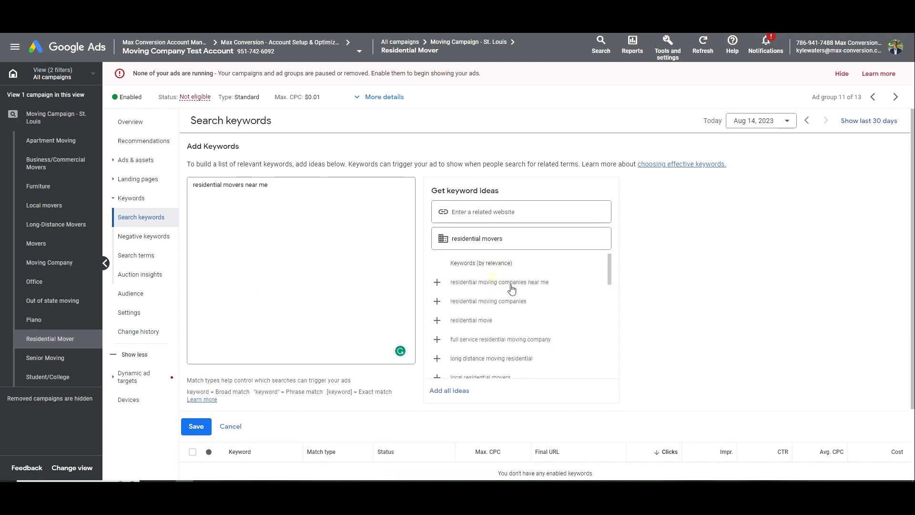
click(509, 284)
click(524, 287)
click(529, 287)
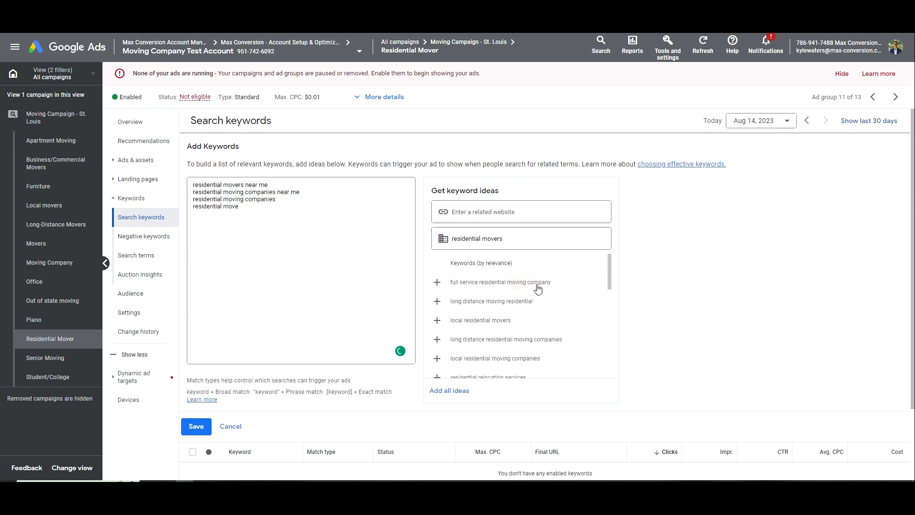
click(539, 285)
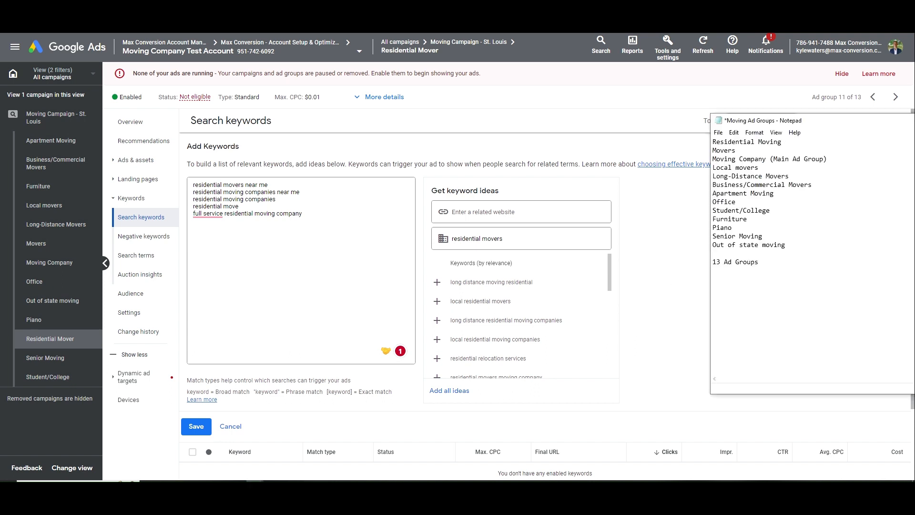
Add four more ideas: residential relocation services, residential movers moving company, best residential moving companies, best residential movers
drag(759, 168, 705, 171)
click(648, 321)
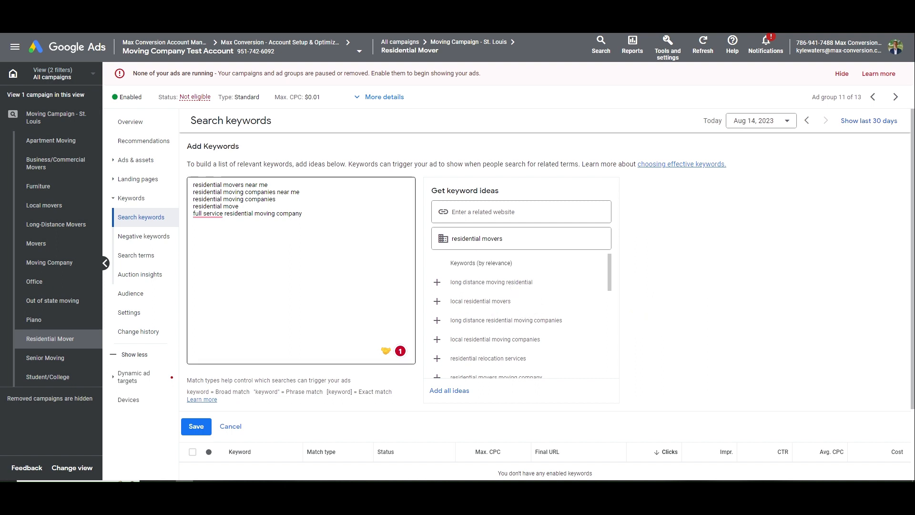
drag(199, 213, 199, 207)
click(303, 214)
drag(304, 214, 181, 185)
click(190, 195)
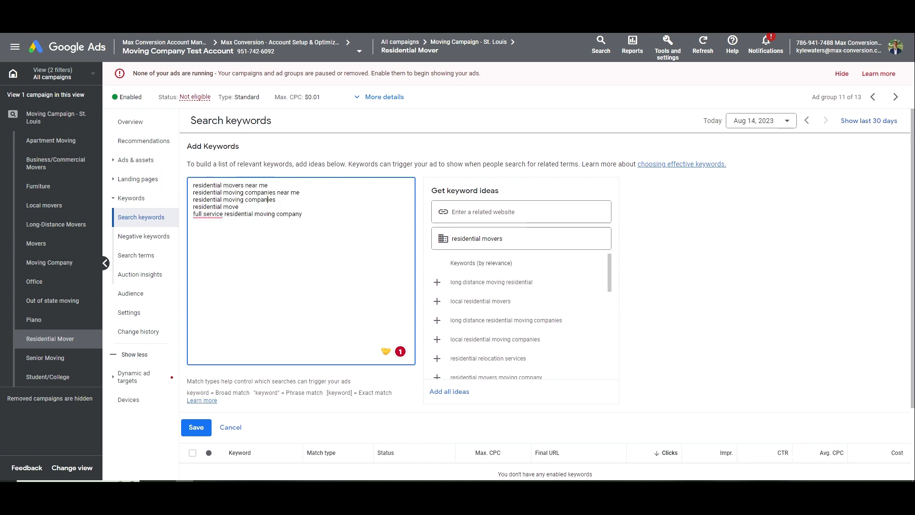
scroll(520, 350, down, 1)
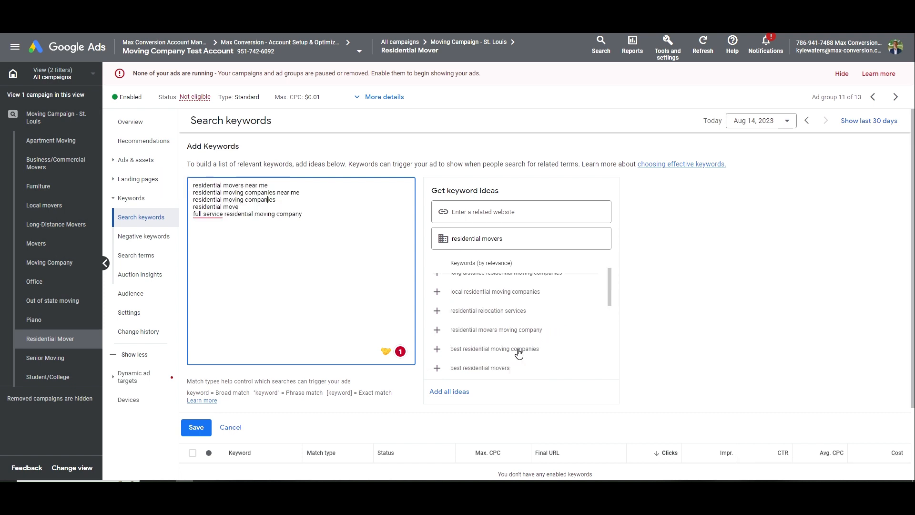
click(516, 318)
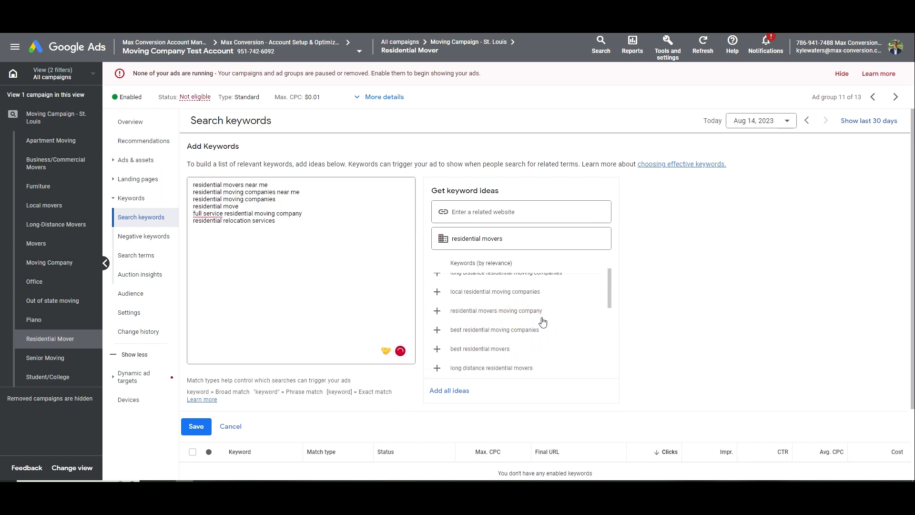
click(541, 317)
click(538, 317)
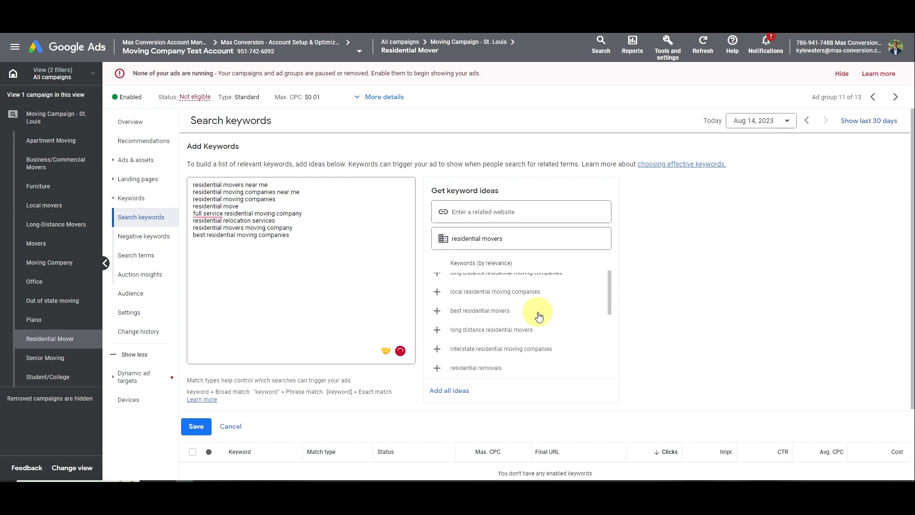
click(537, 314)
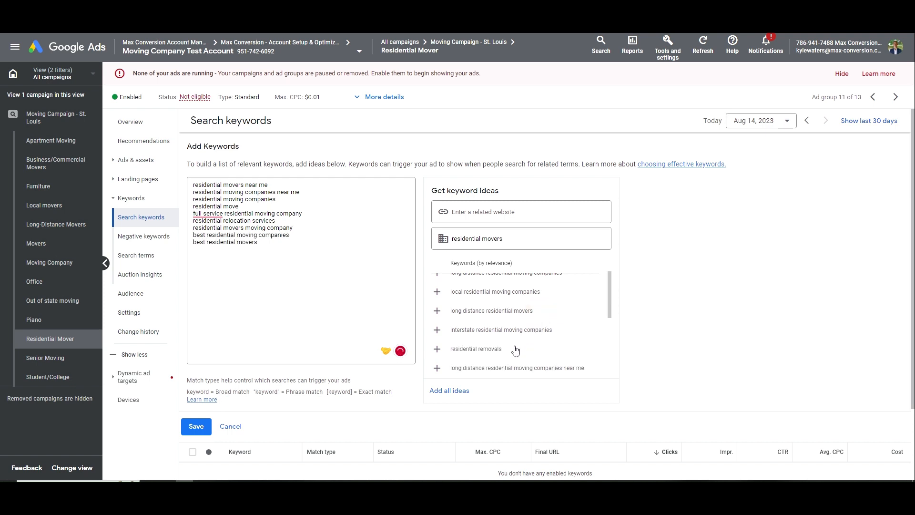
click(315, 244)
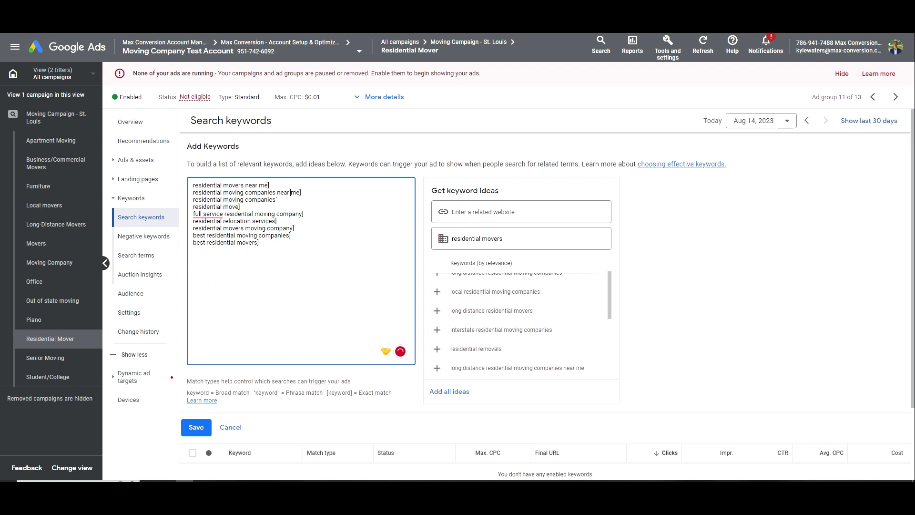
Add bracket and quote match-type markers to the first keywords in the list
text([)
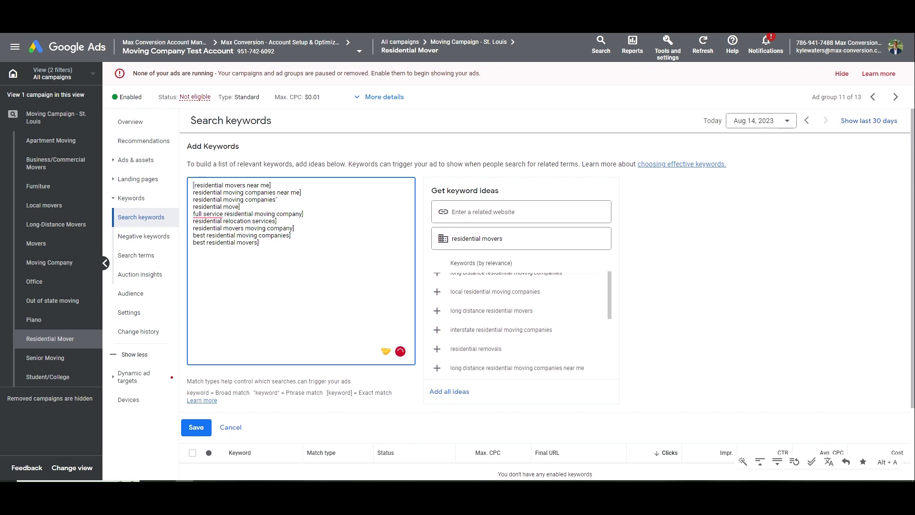
key(Home)
key(Down)
text([)
text(")
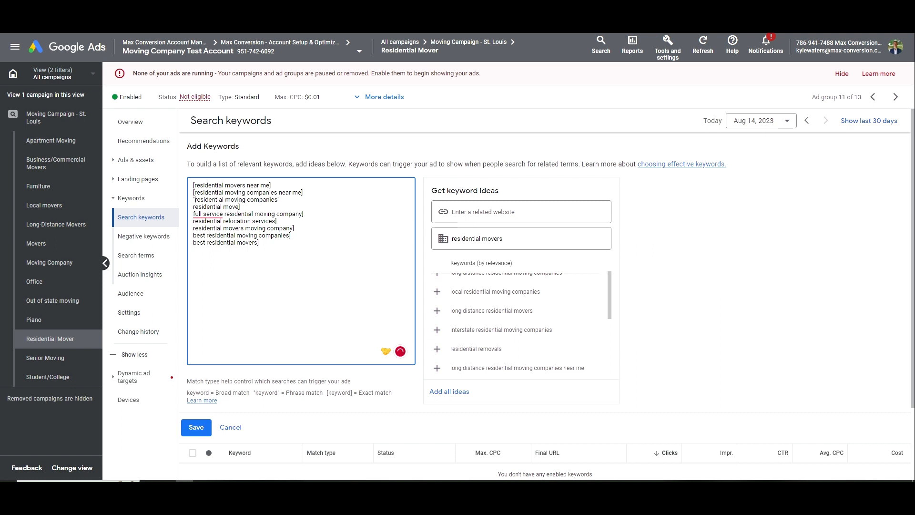
click(279, 200)
click(193, 207)
text([)
click(193, 214)
click(281, 219)
click(303, 225)
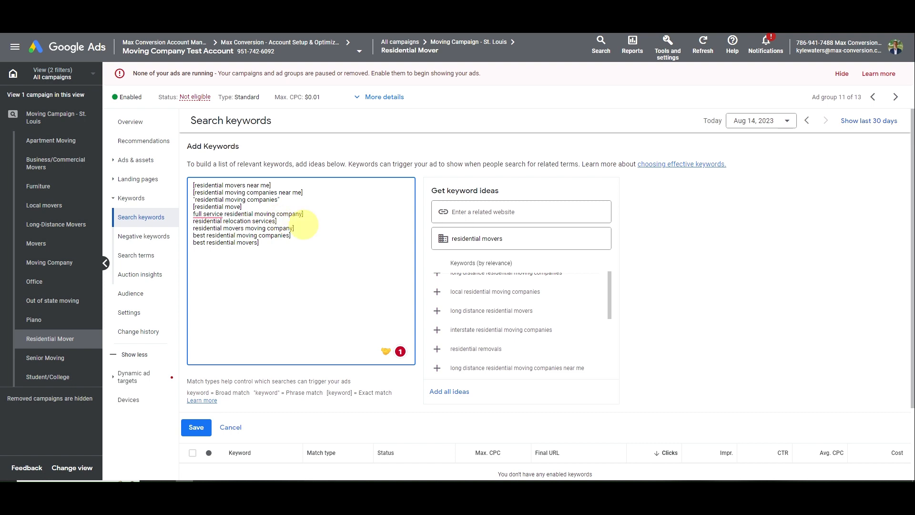
Shorten one line to 'residential movers', mark the remaining keywords exact or phrase, and save
drag(293, 227, 244, 228)
key(BackSpace)
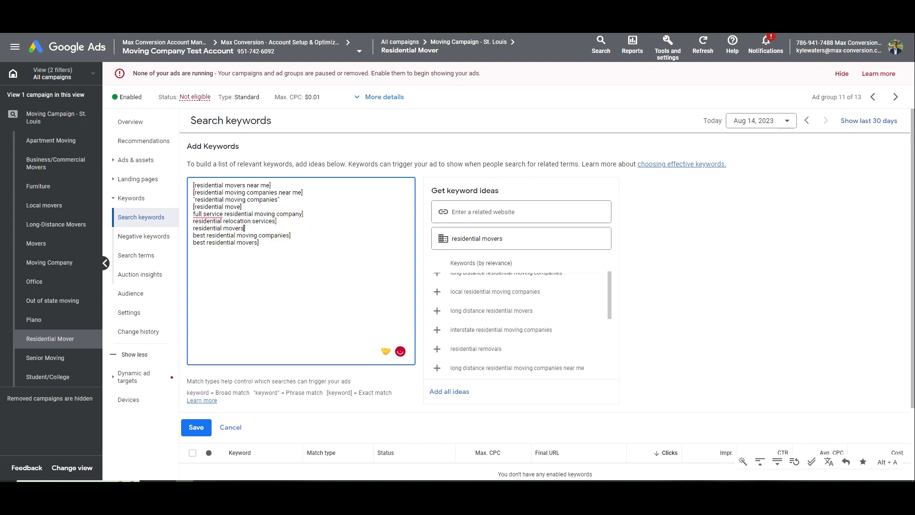
text(")
text(")
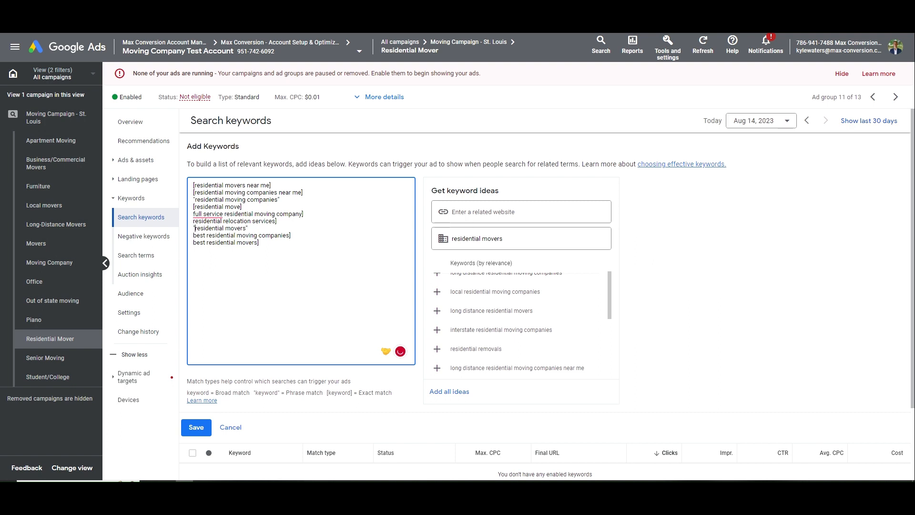
text([)
key(Left)
key(Up)
text([)
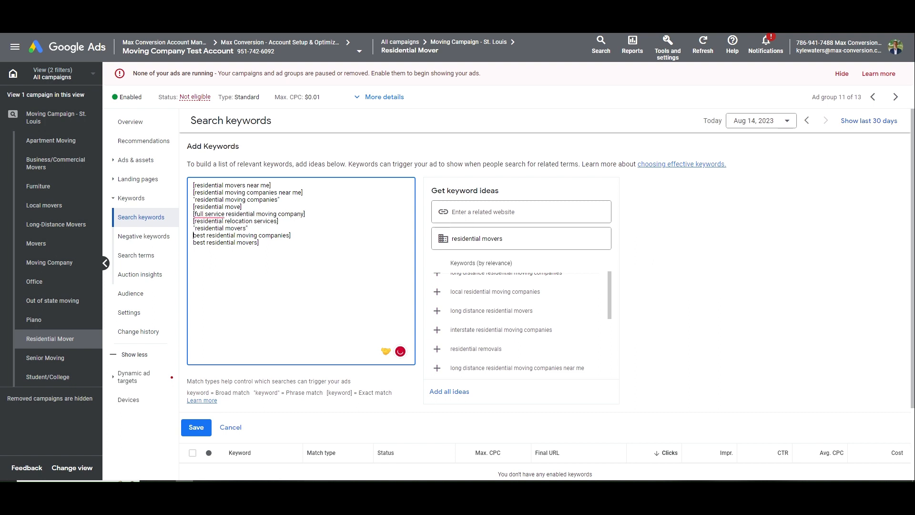
text([)
key(Left)
key(Down)
text([)
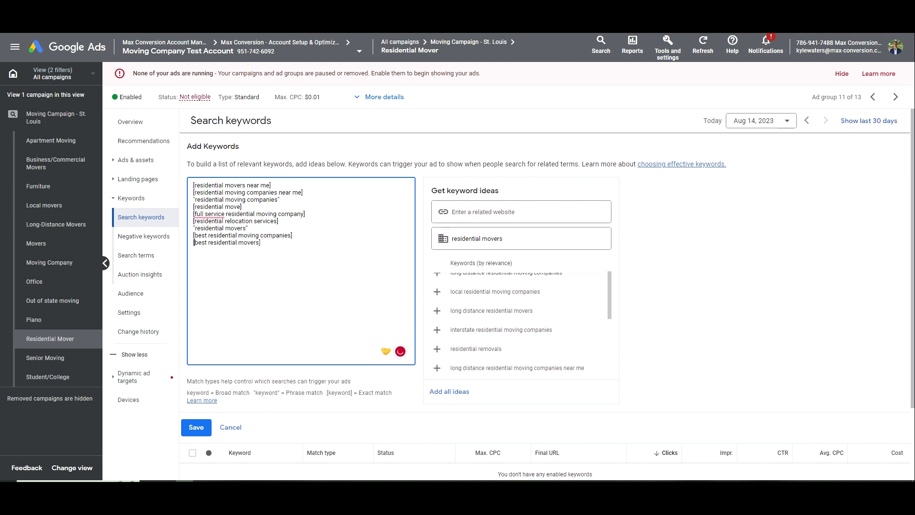
click(199, 427)
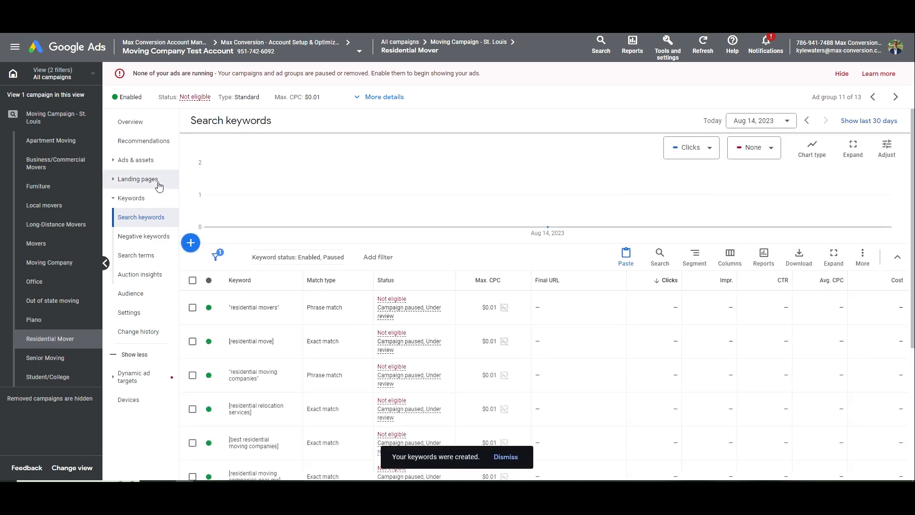
Open Ads & assets > Ads for the Residential Mover ad group
click(136, 160)
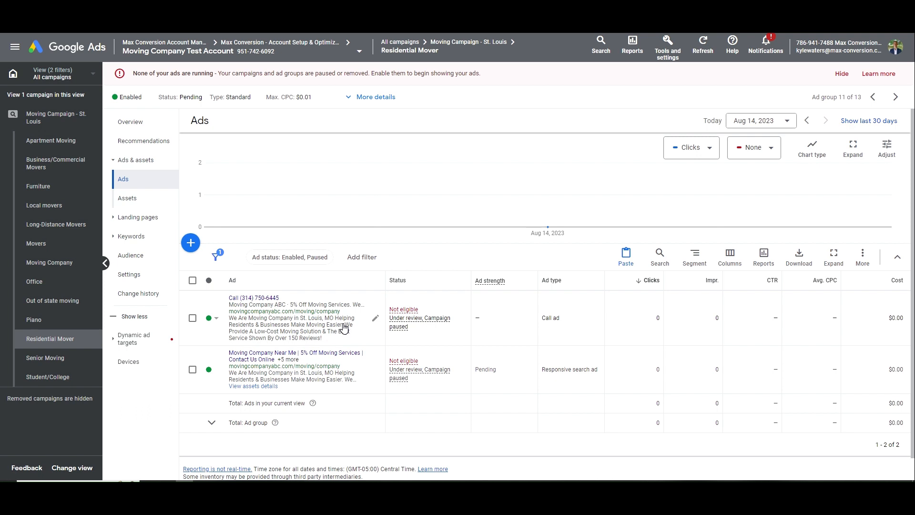
In the call ad's first description, change 'Moving' to 'Residential Moving' and delete '& Businesses'
click(376, 318)
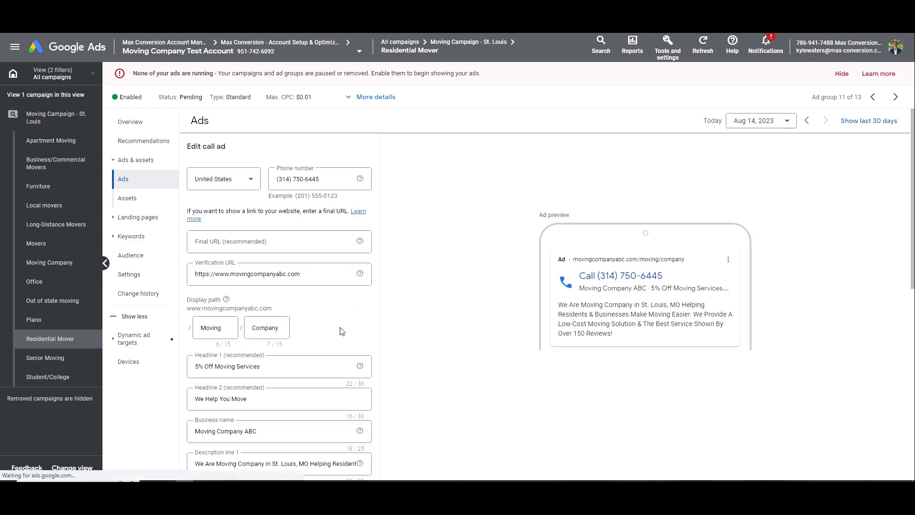
scroll(266, 321, down, 3)
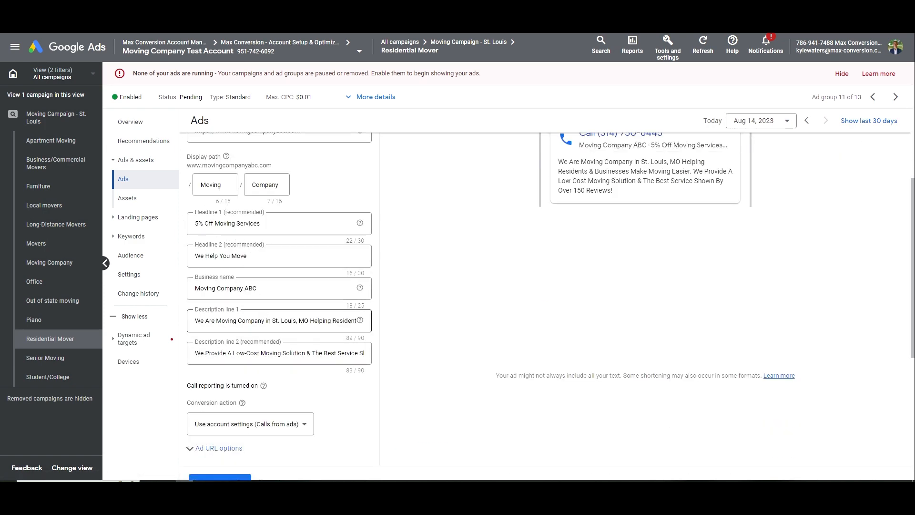
double_click(232, 321)
text(Residential M)
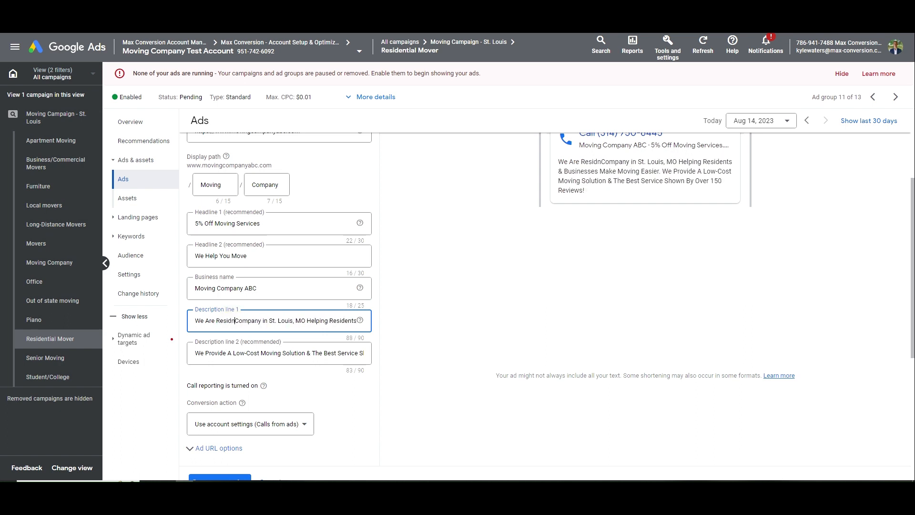
text(oving)
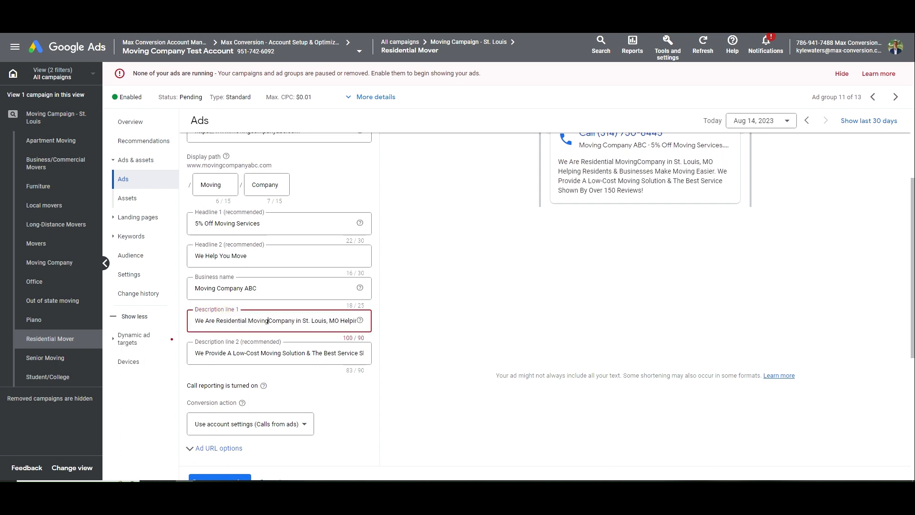
key(ctrl+Right)
key(ctrl+shift+Right)
key(ctrl+shift+Right)
key(ctrl+shift+Right)
key(ctrl+shift+Right)
key(ctrl+shift+Right)
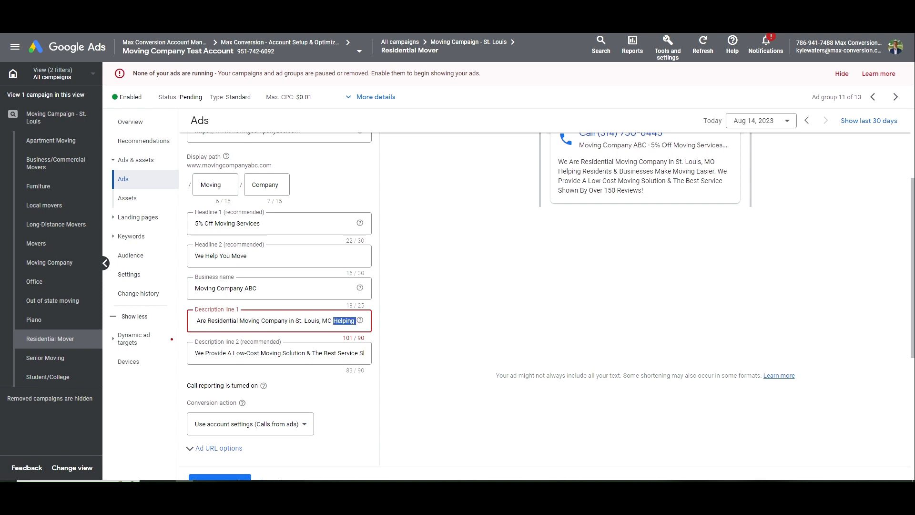
key(ctrl+Left)
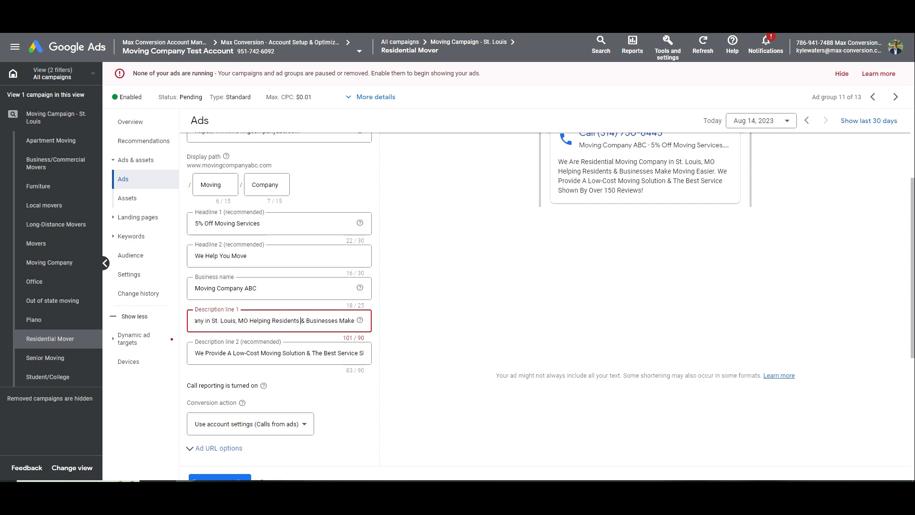
key(ctrl+shift+Right)
key(ctrl+shift+Right)
key(Delete)
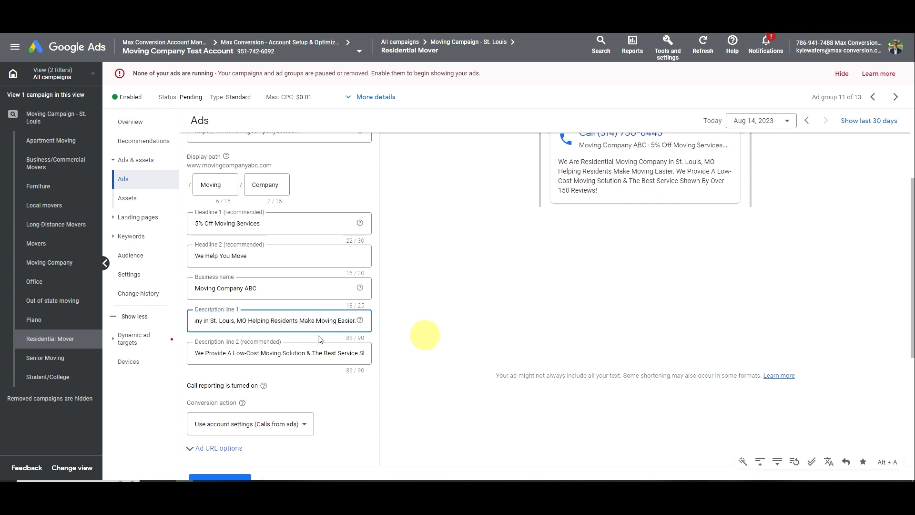
Check the revised description, display path and headline, then save the call ad as a new version
drag(277, 325, 139, 320)
click(231, 322)
double_click(231, 322)
click(216, 323)
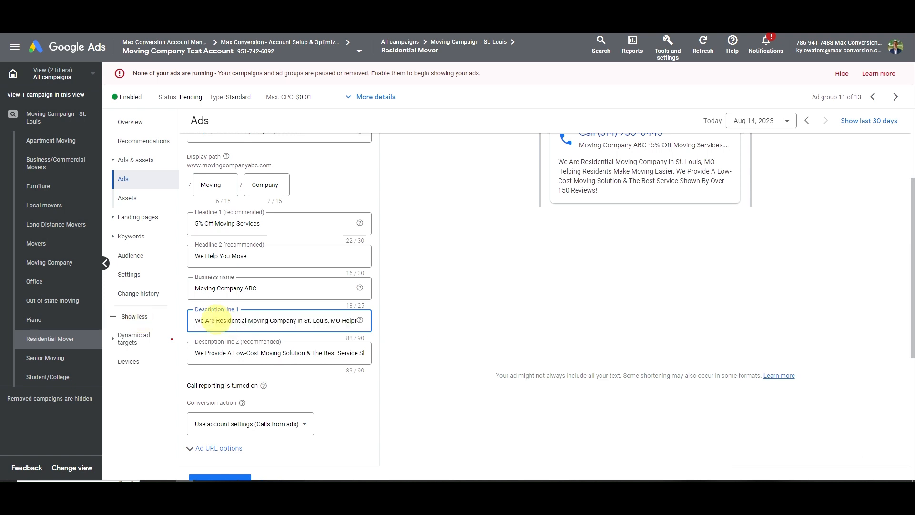
drag(216, 322, 274, 321)
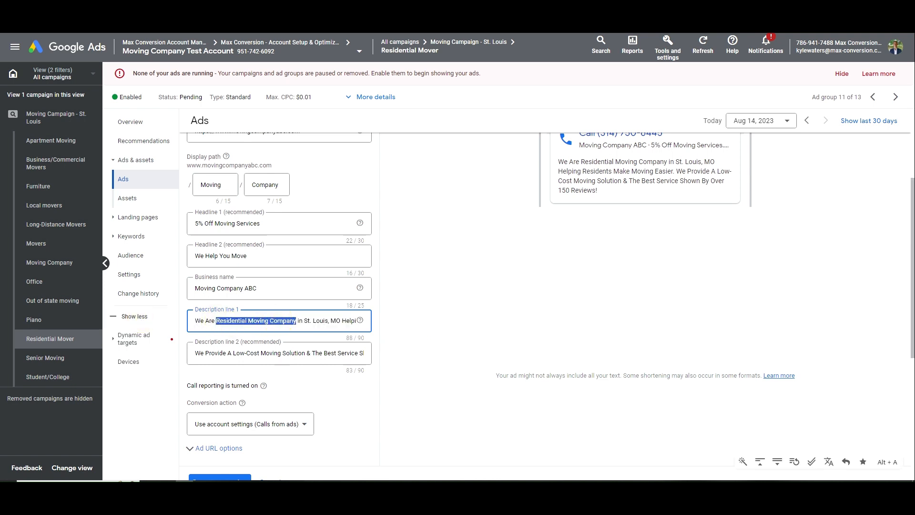
click(243, 326)
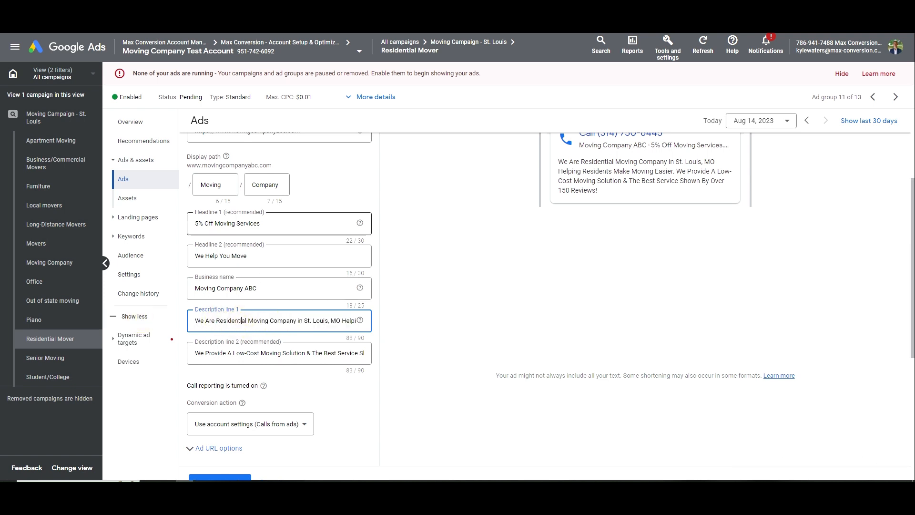
scroll(243, 399, down, 1)
scroll(244, 399, up, 3)
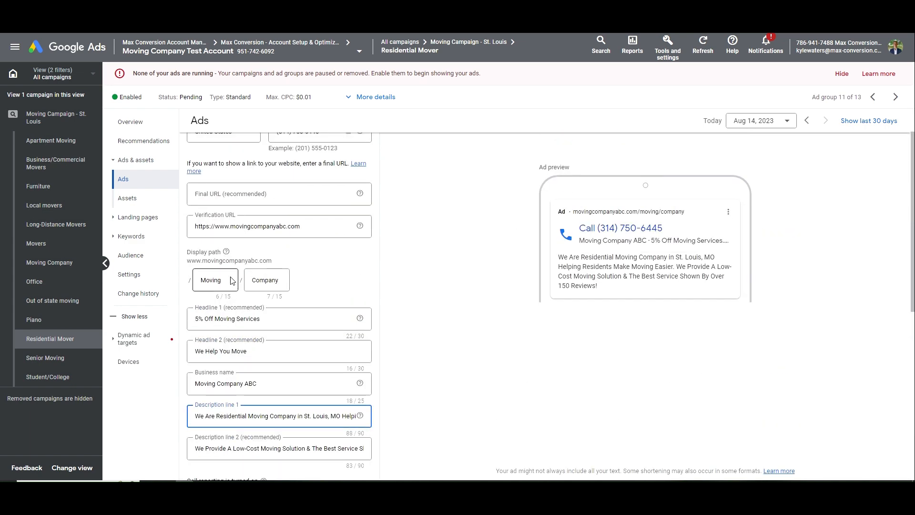
click(269, 281)
click(224, 284)
drag(209, 320, 261, 320)
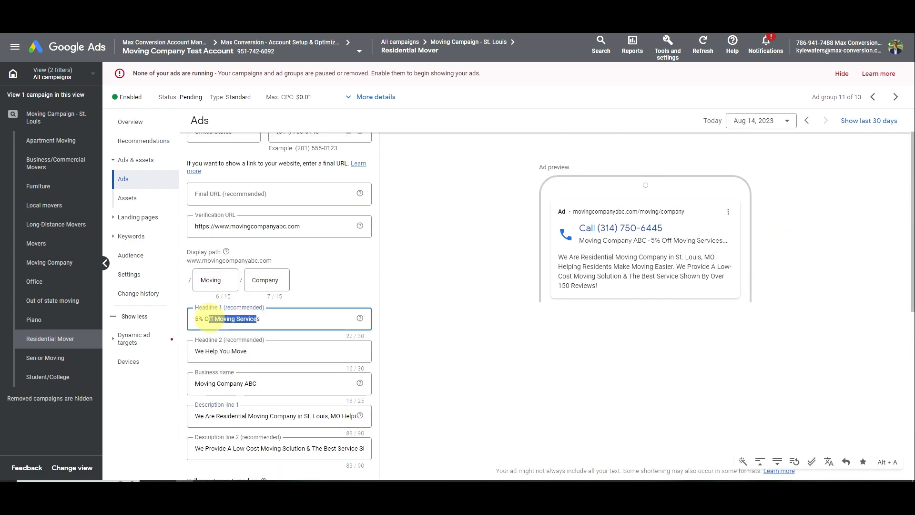
click(275, 322)
scroll(291, 327, down, 5)
click(233, 339)
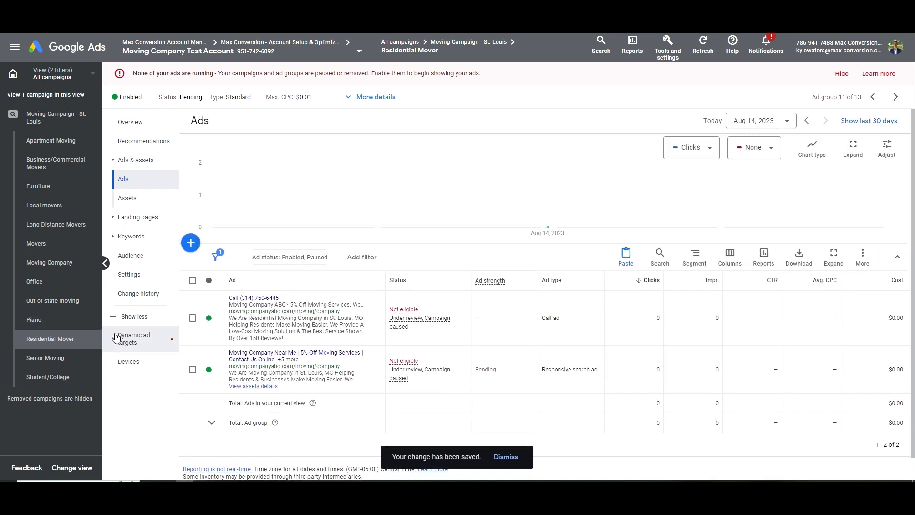
In the responsive search ad, change headline 'St. Louis Moving Company' to 'St. Louis Residential Movers'
click(329, 375)
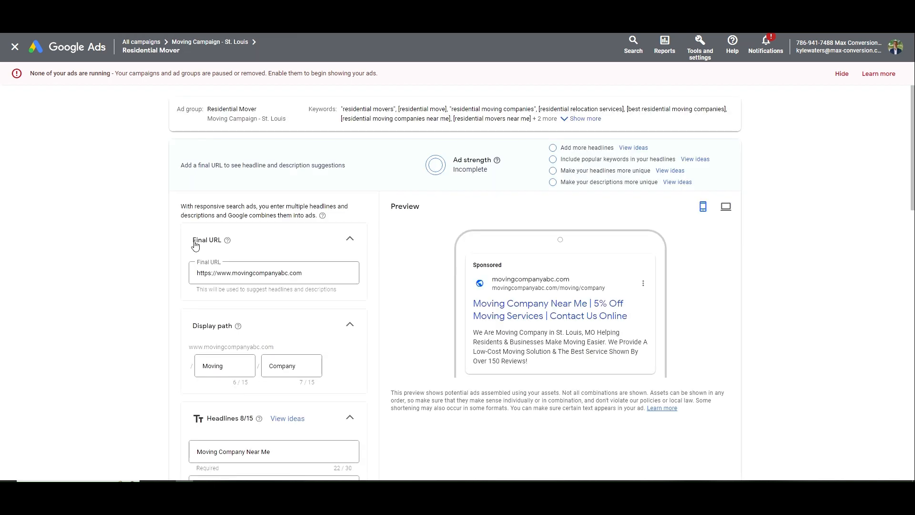
scroll(270, 303, down, 1)
drag(239, 318, 186, 324)
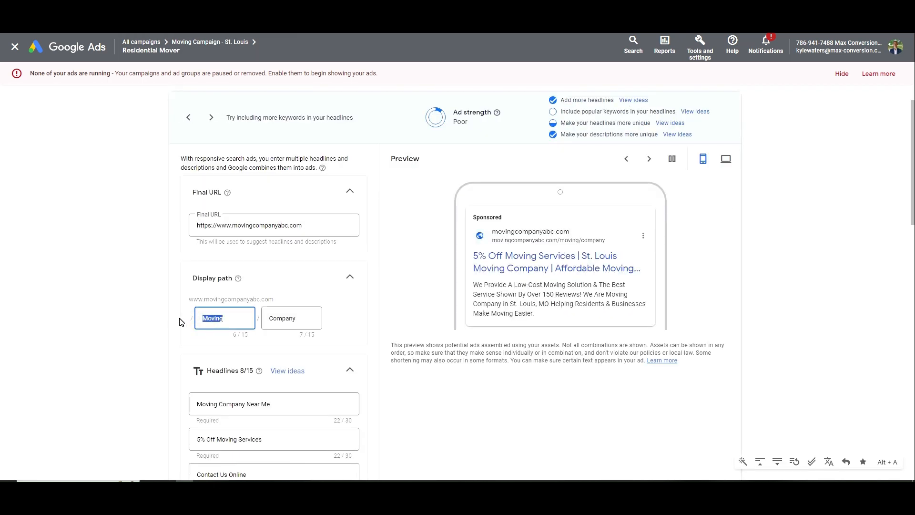
scroll(299, 291, down, 2)
click(300, 227)
scroll(337, 268, down, 1)
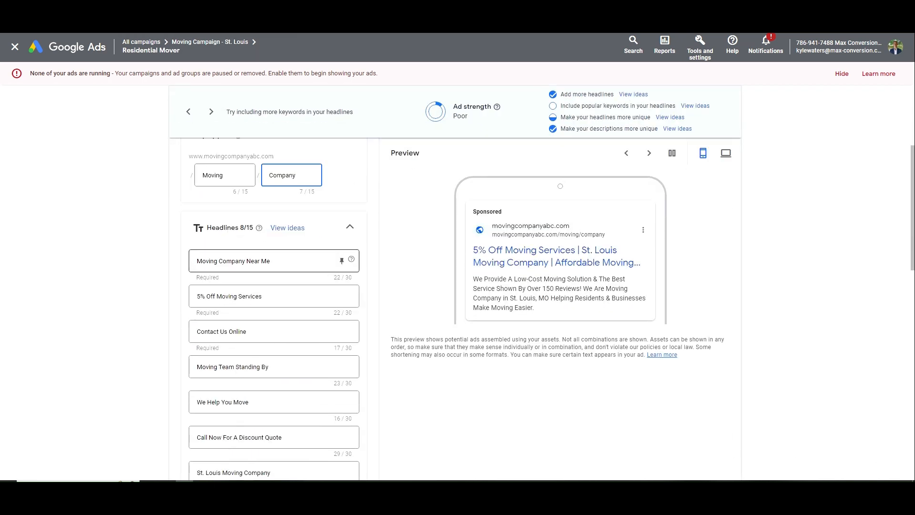
double_click(208, 261)
scroll(207, 261, down, 2)
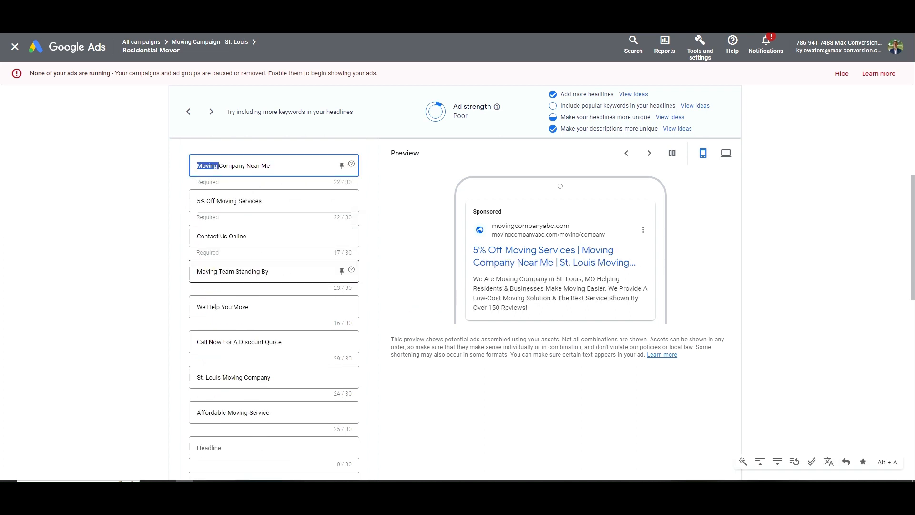
scroll(226, 341, down, 1)
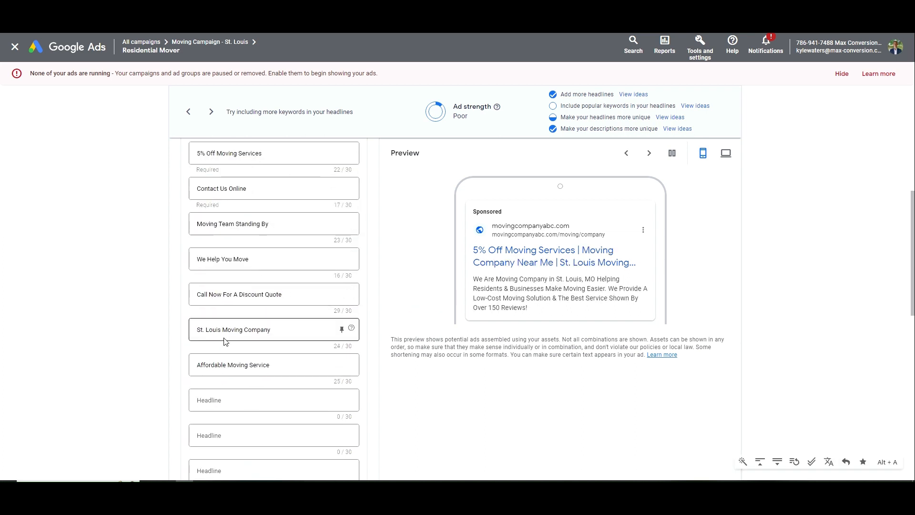
click(223, 329)
text(Resident )
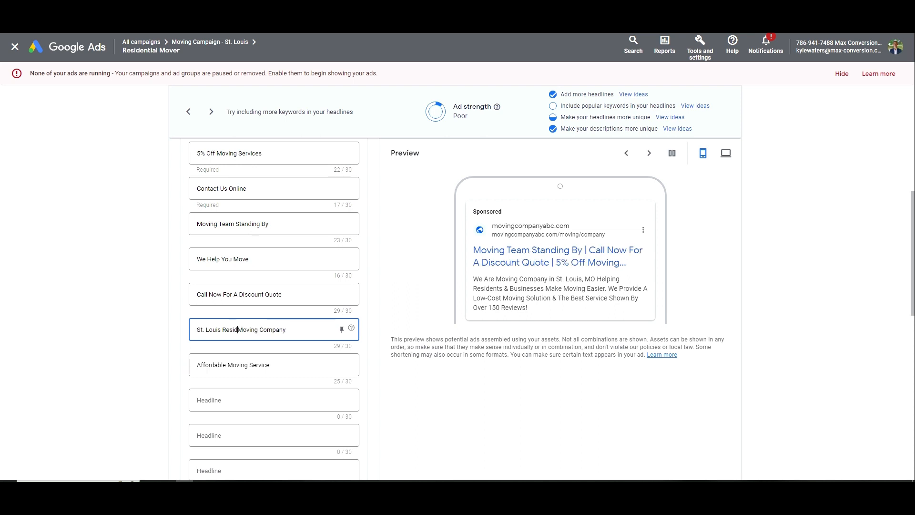
text(al Movers)
key(shift+End)
key(BackSpace)
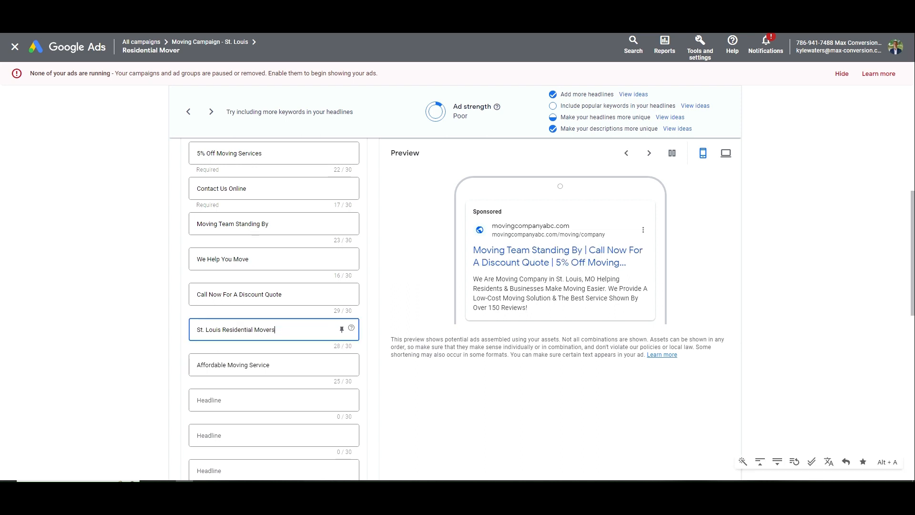
Change headline 'Affordable Moving Service' to 'Affordable Residential Moving', correcting the misspelling via spell-check
double_click(225, 364)
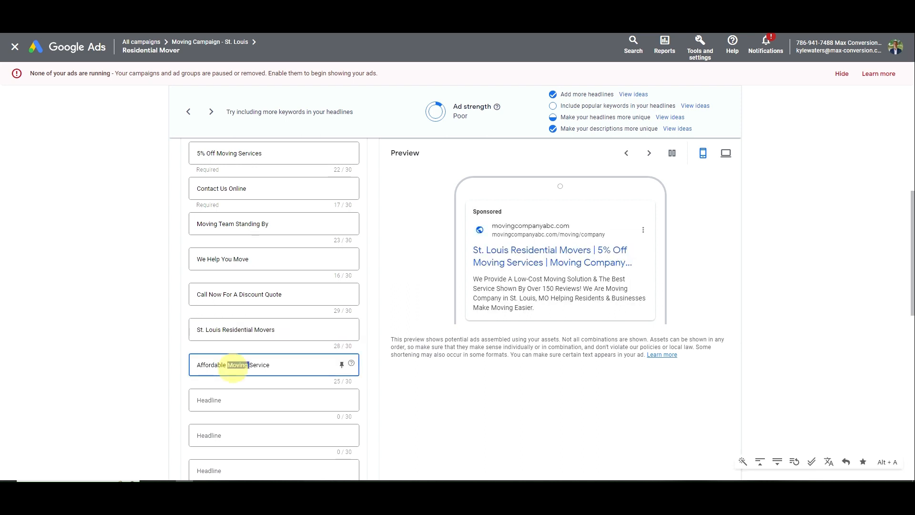
text(Residnetial Moving)
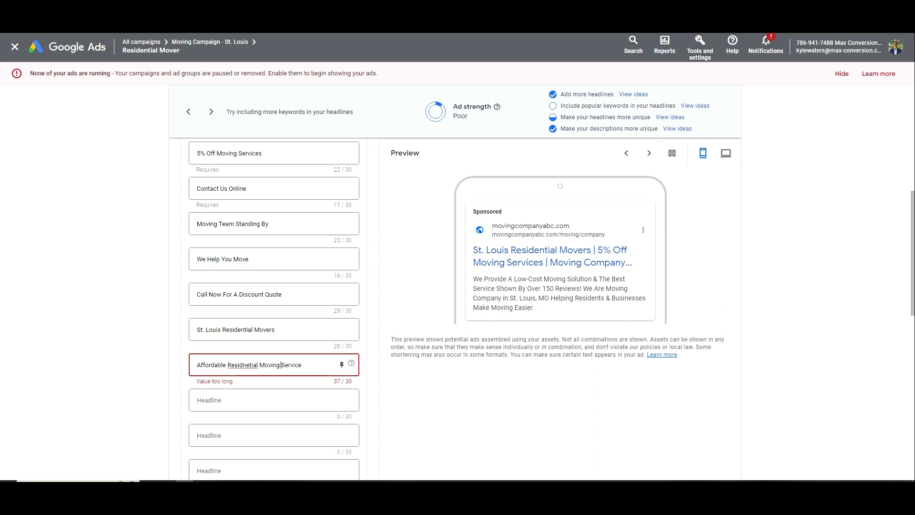
key(shift+End)
key(BackSpace)
right_click(245, 364)
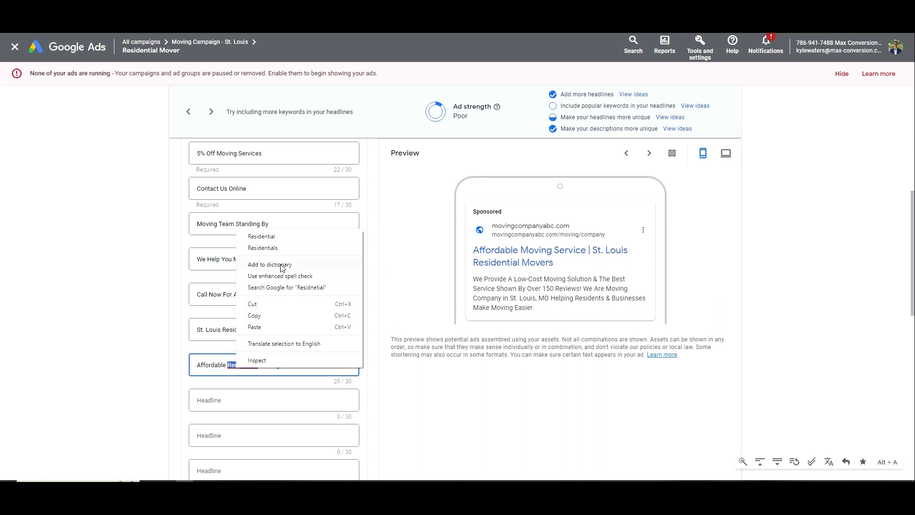
click(267, 239)
drag(281, 365, 221, 365)
scroll(222, 365, down, 5)
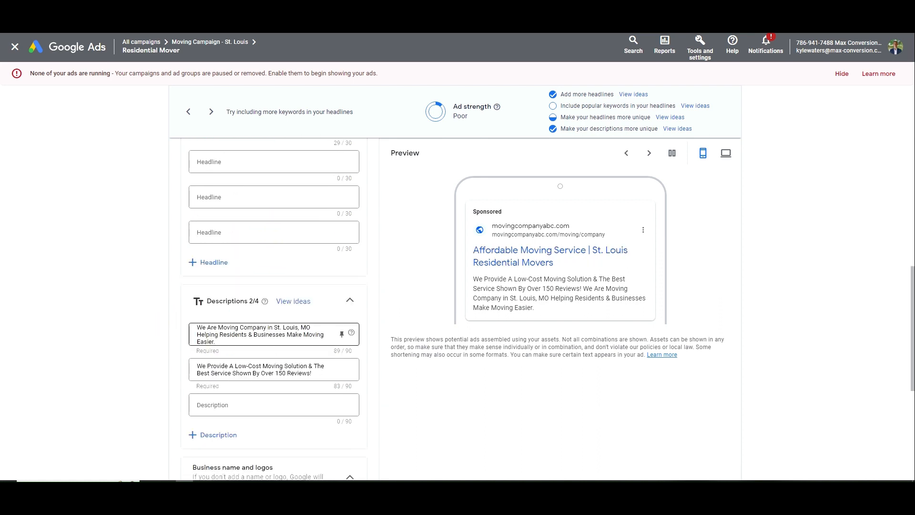
Insert 'a Residential' into the ad's first description and delete '& Businesses'
click(227, 328)
key(Left)
key(Left)
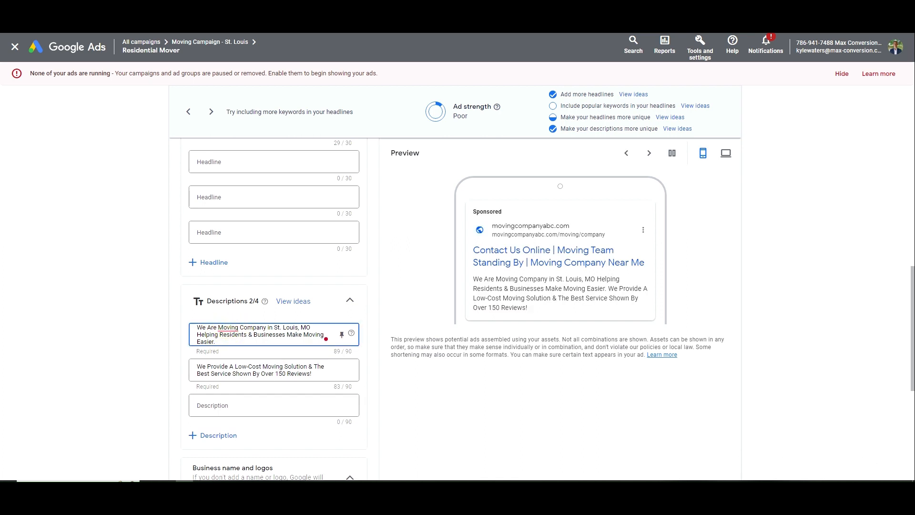
text(Residential)
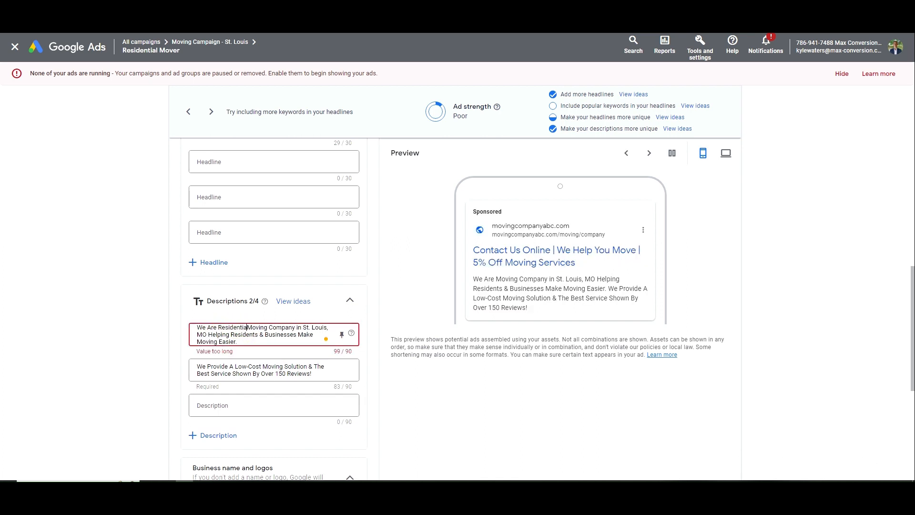
key(ctrl+shift+Right)
key(ctrl+shift+Right)
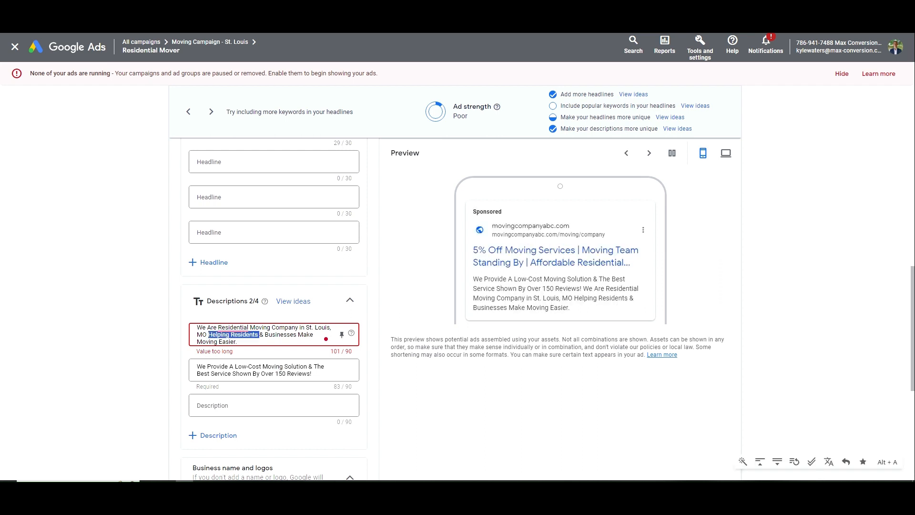
key(Right)
key(ctrl+shift+Right)
key(ctrl+shift+Right)
key(BackSpace)
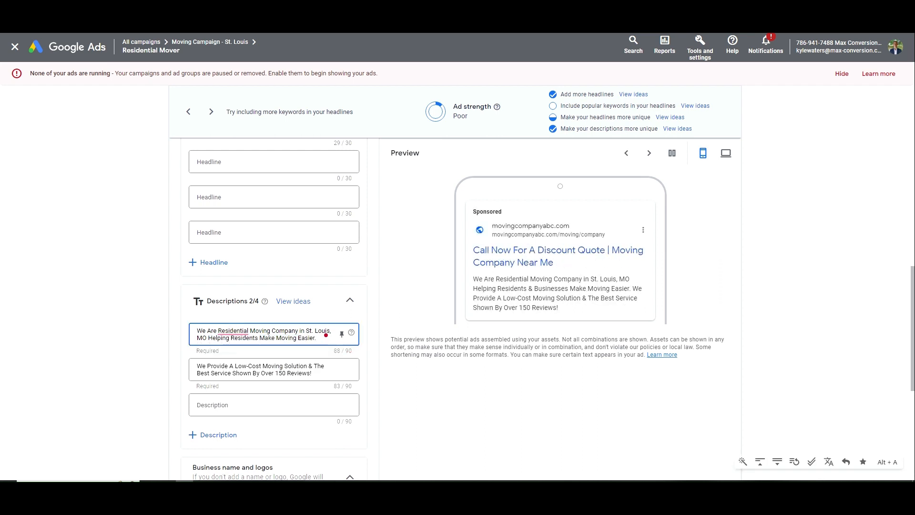
click(261, 353)
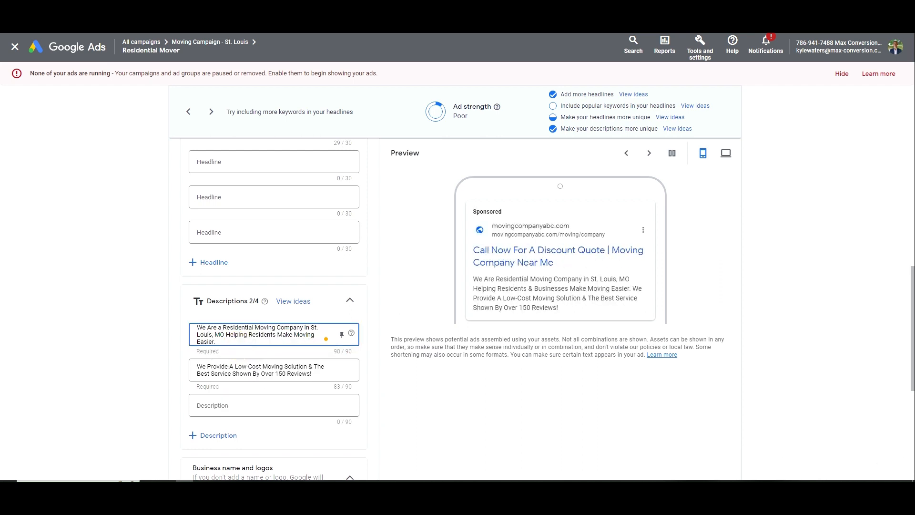
Review the second and third description fields of the Residential Mover ad
drag(196, 364, 305, 373)
click(306, 373)
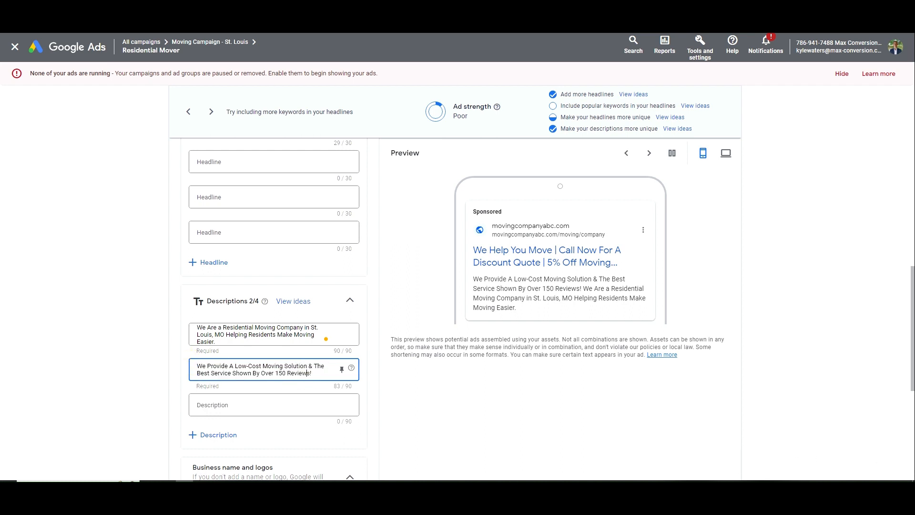
drag(248, 342, 190, 335)
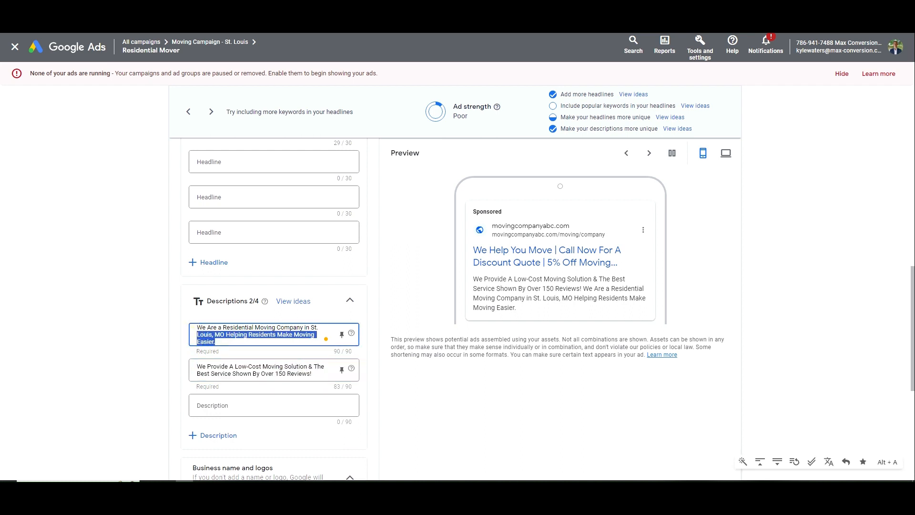
click(248, 405)
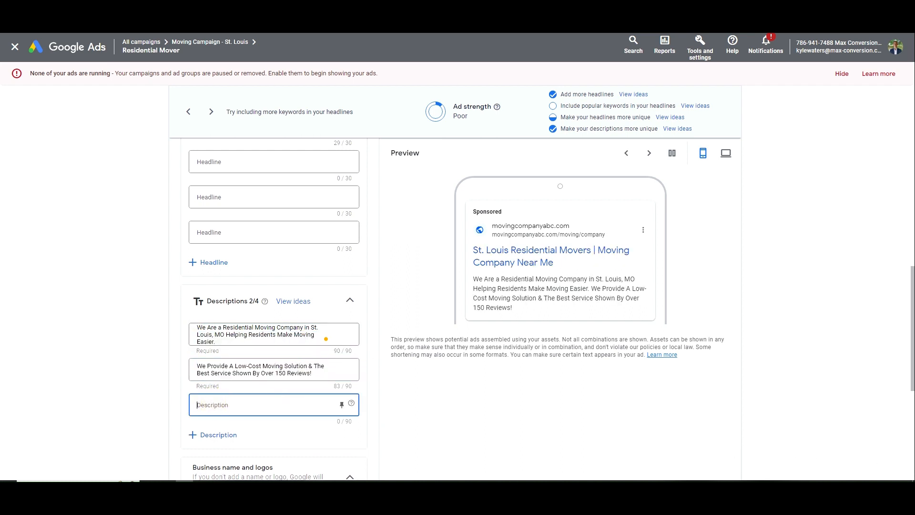
scroll(245, 286, up, 1)
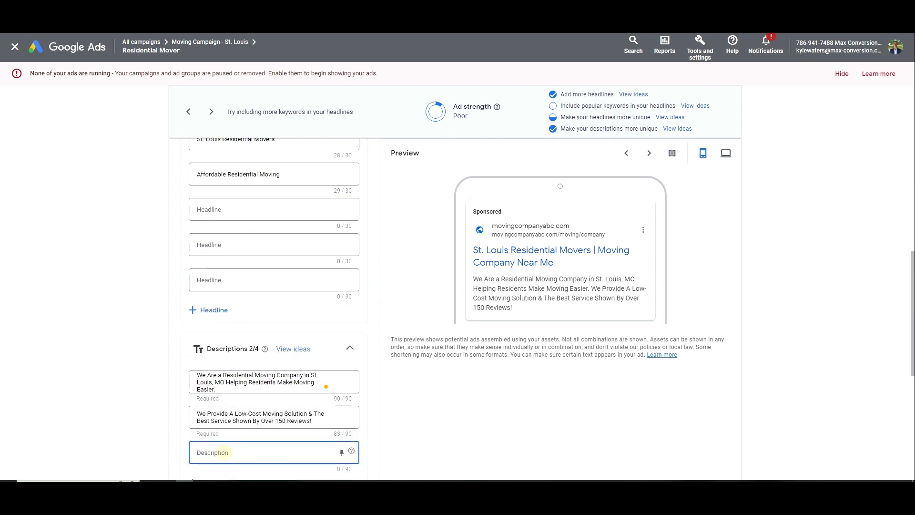
scroll(252, 355, down, 4)
scroll(252, 355, down, 3)
Save the Residential Mover ad and go to the Moving Campaign - St. Louis ad groups list
click(194, 438)
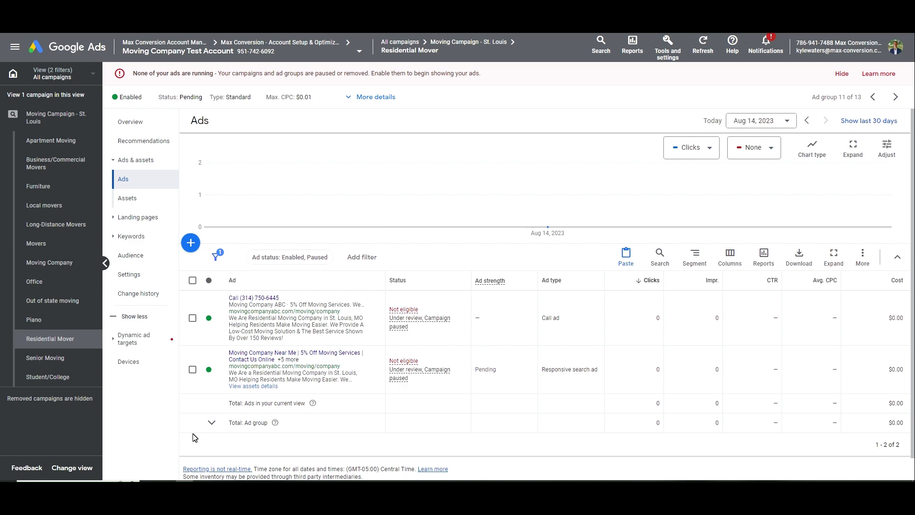
click(131, 122)
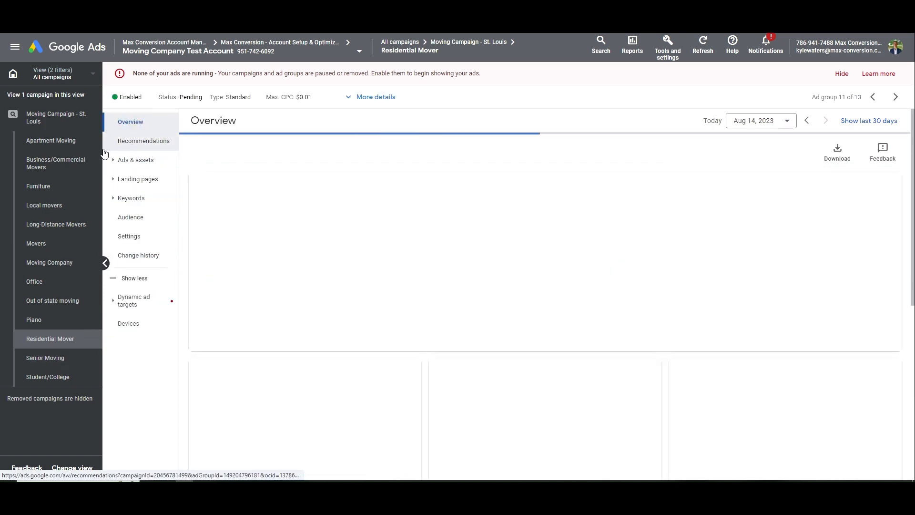
click(72, 119)
click(143, 180)
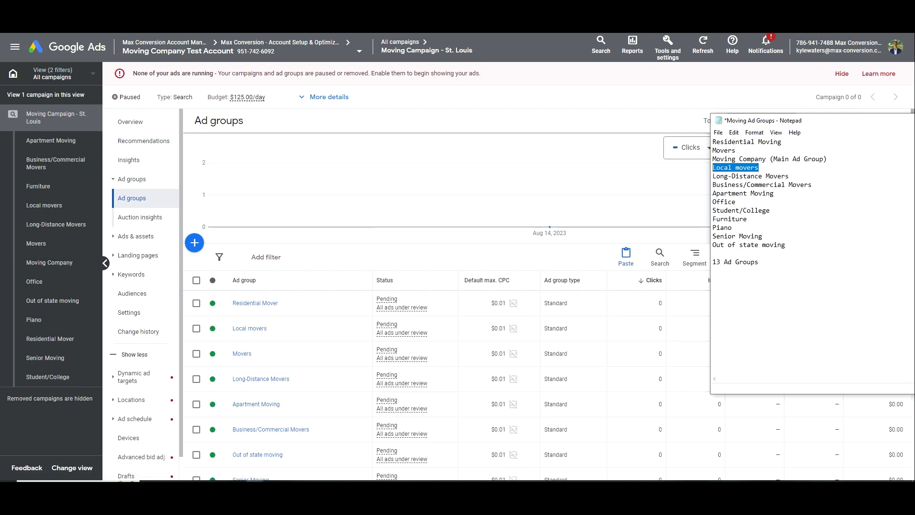
drag(736, 151, 712, 149)
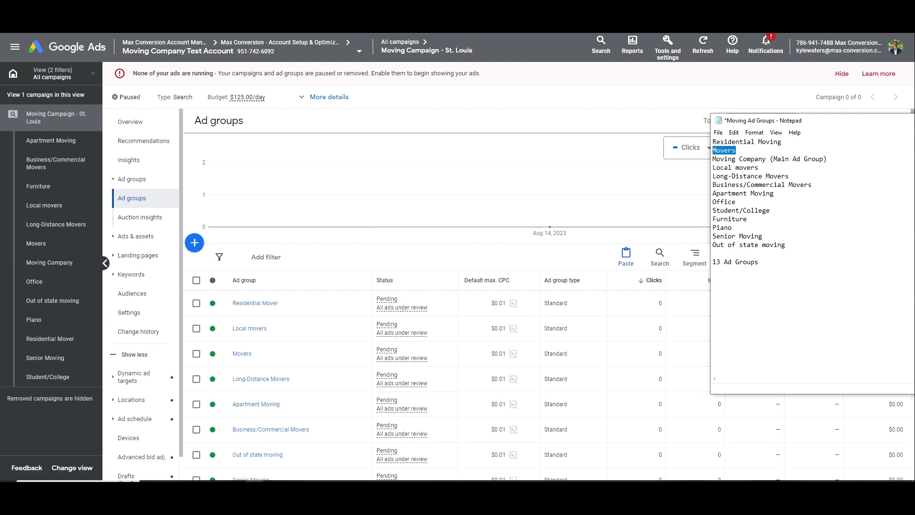
Remove all 8 existing keywords from the Movers ad group
click(367, 258)
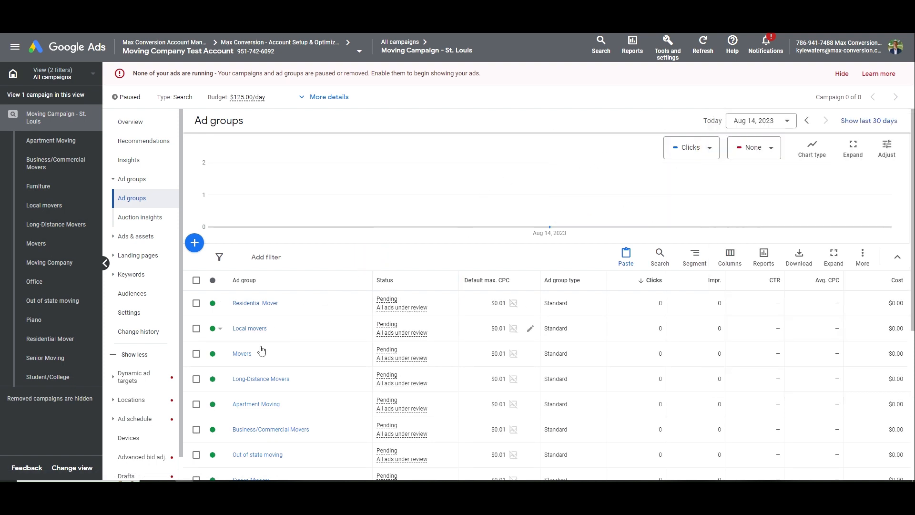
click(262, 352)
click(193, 280)
click(253, 257)
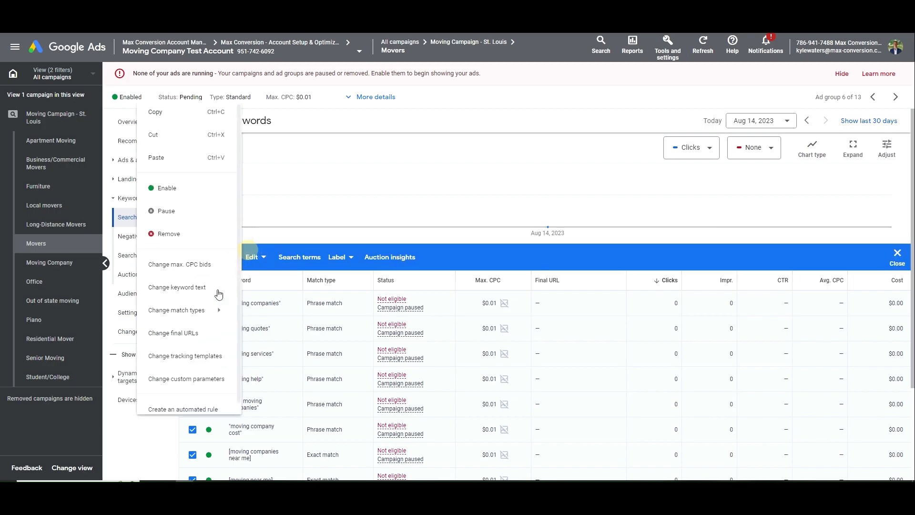
click(182, 234)
click(553, 288)
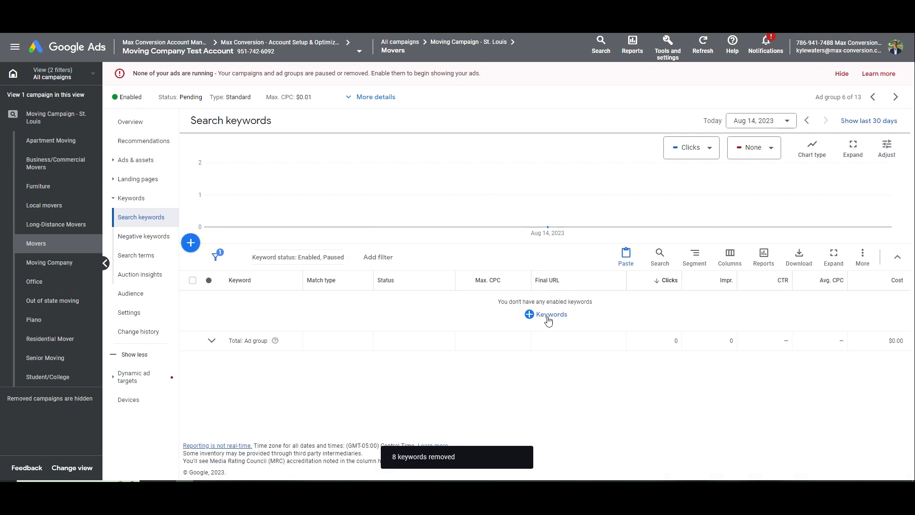
Add 'movers near me' to the Movers keyword list from the 'movers' keyword ideas
click(548, 314)
click(486, 239)
text(mo)
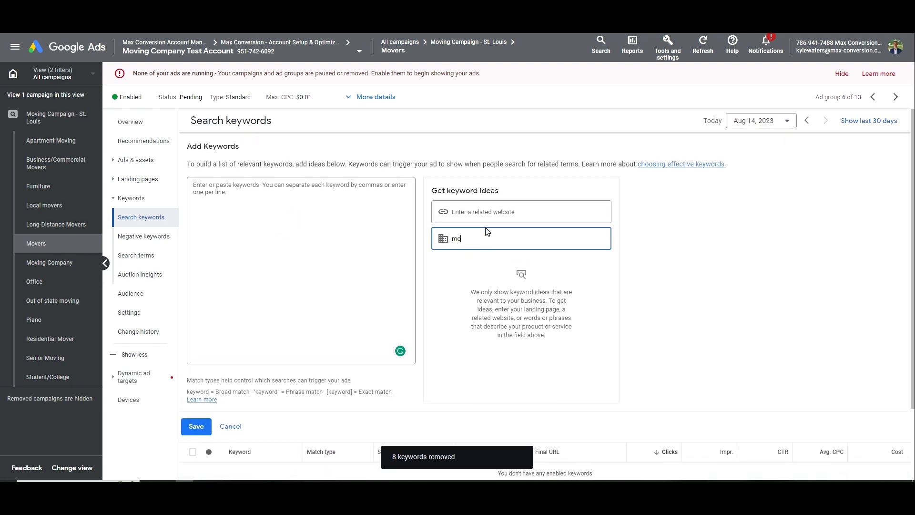
text(vers)
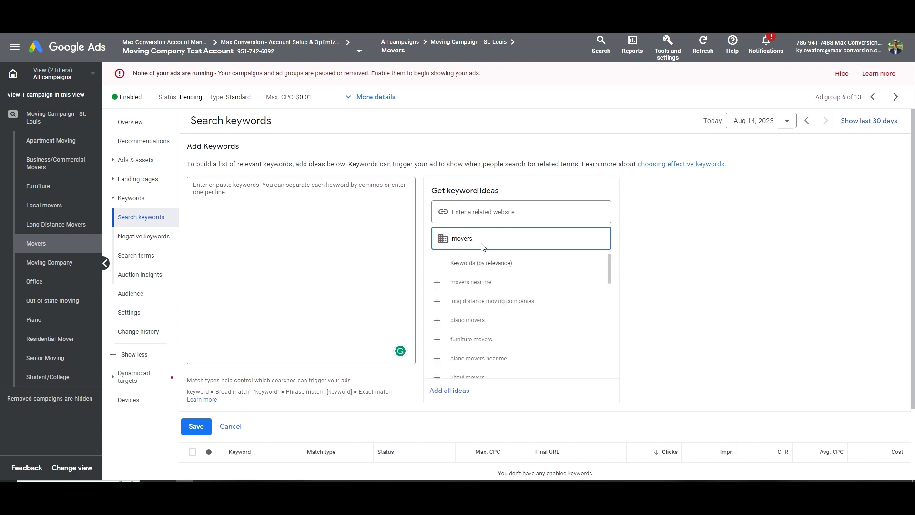
click(506, 286)
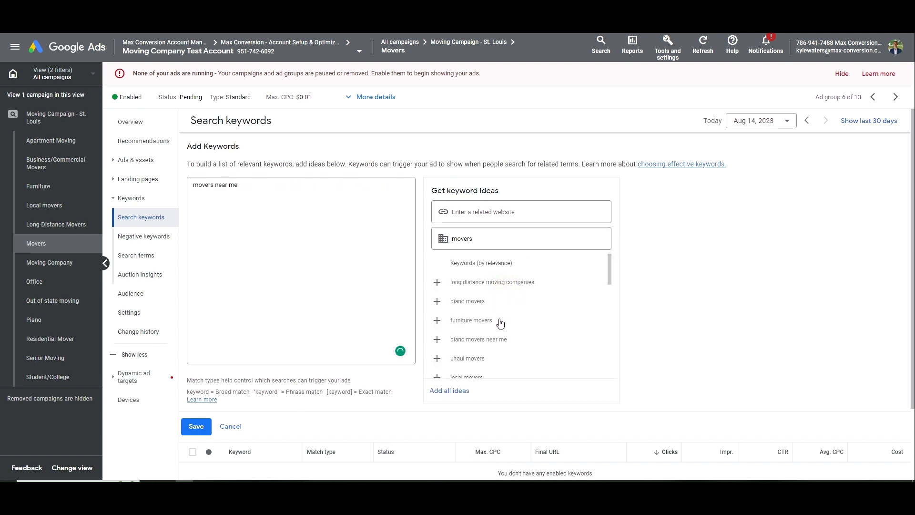
scroll(499, 331, down, 1)
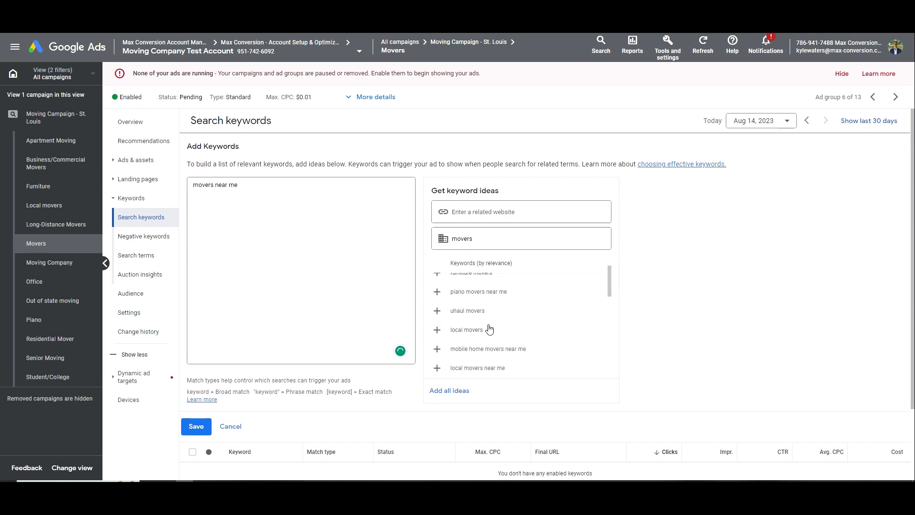
scroll(490, 328, down, 1)
scroll(495, 340, down, 2)
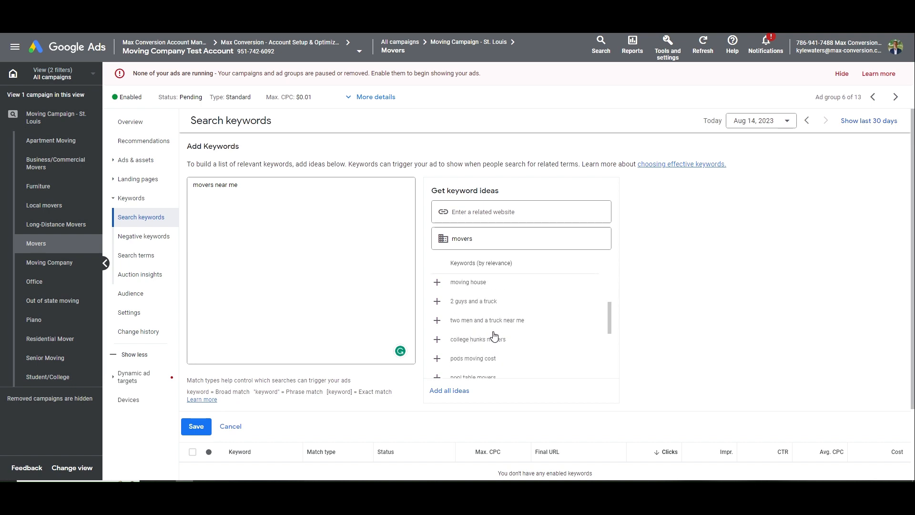
Tidy the keyword list to exact-match [movers near me] and [mover company], and save
click(378, 239)
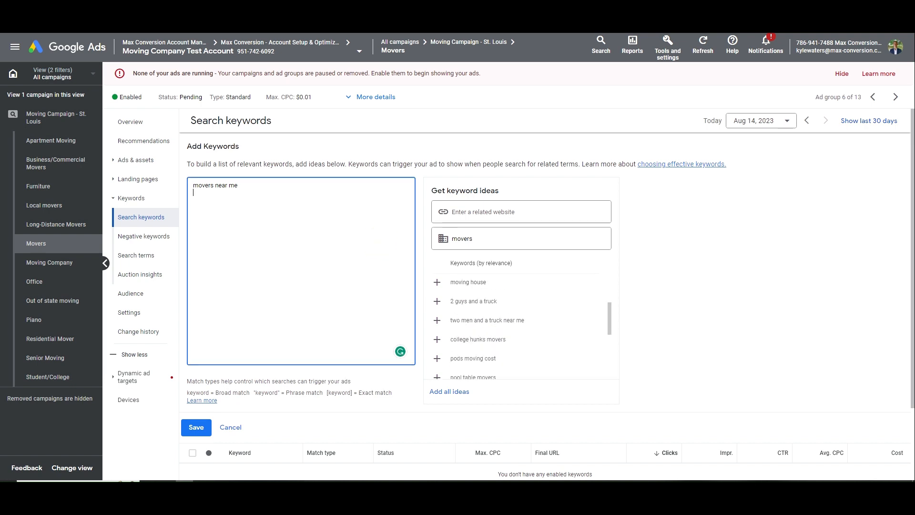
text(y )
text(need help)
key(ctrl+shift+Left)
key(ctrl+shift+Left)
key(ctrl+shift+Left)
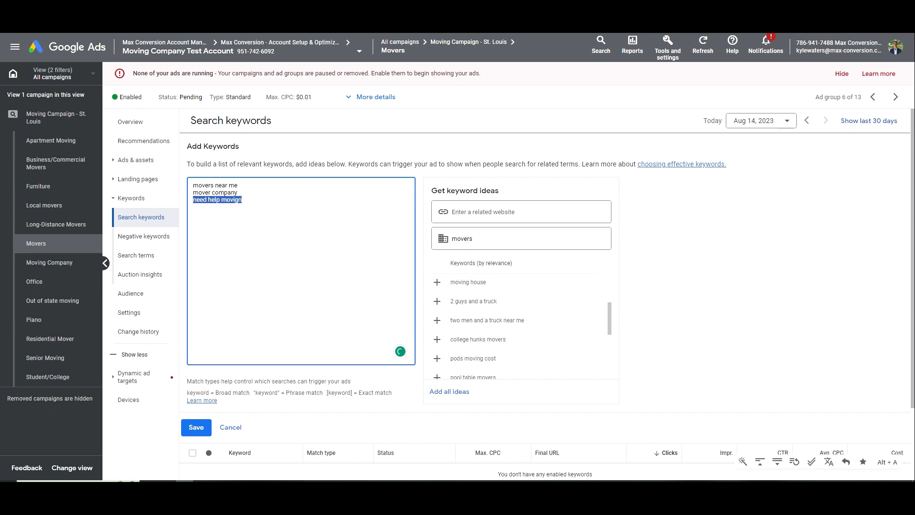
key(BackSpace)
key(BackSpace)
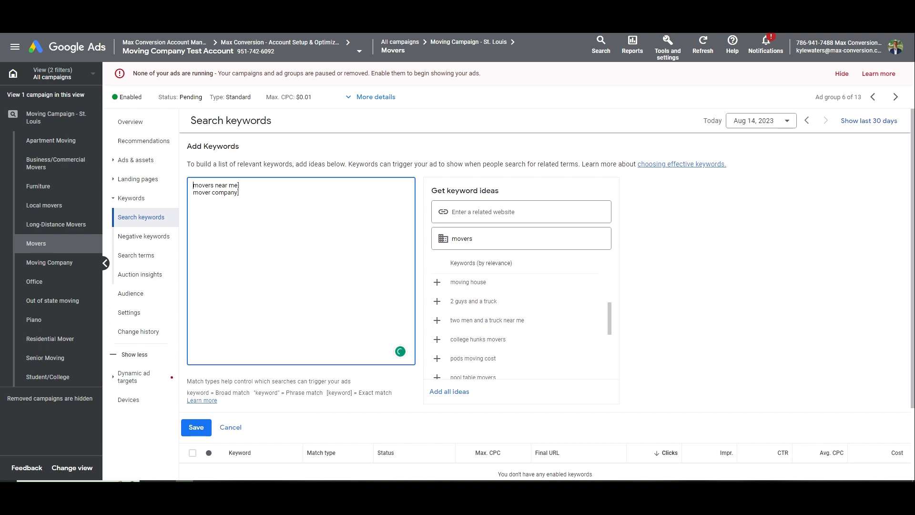
text([)
click(194, 193)
text([)
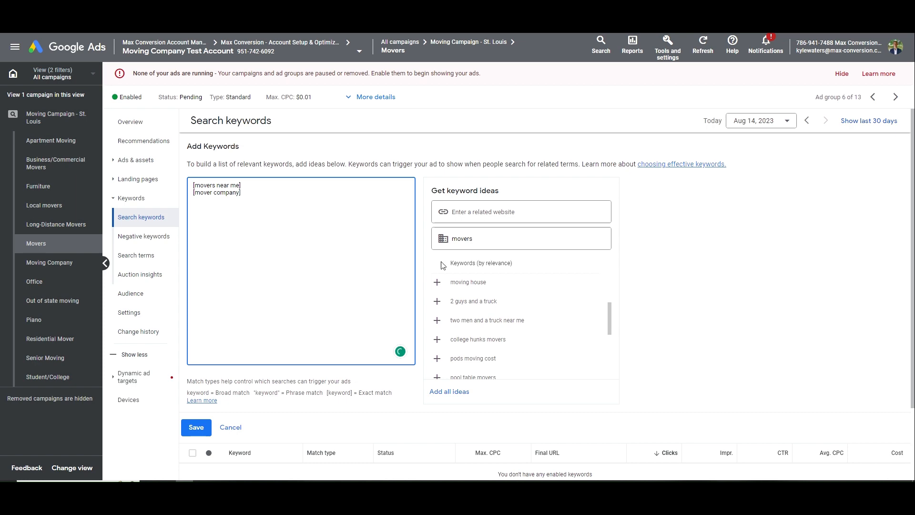
scroll(511, 325, down, 3)
scroll(517, 348, up, 2)
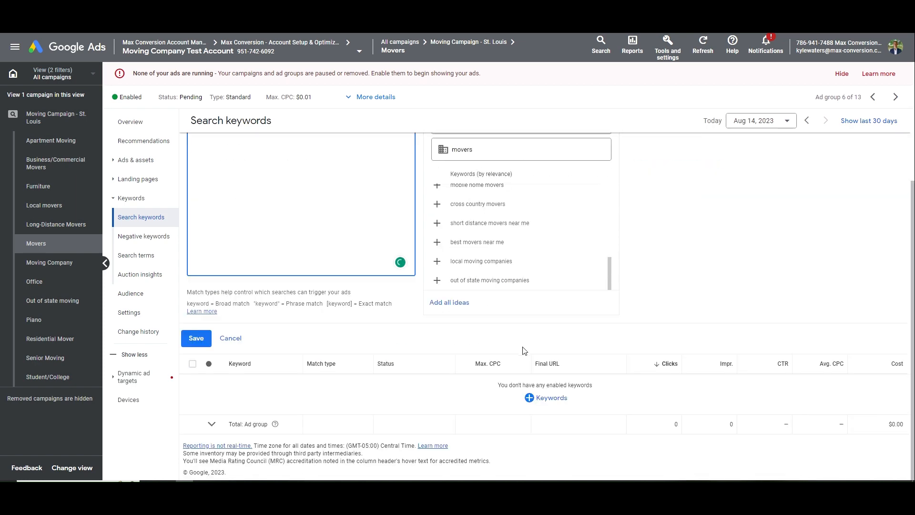
scroll(466, 350, up, 3)
click(195, 427)
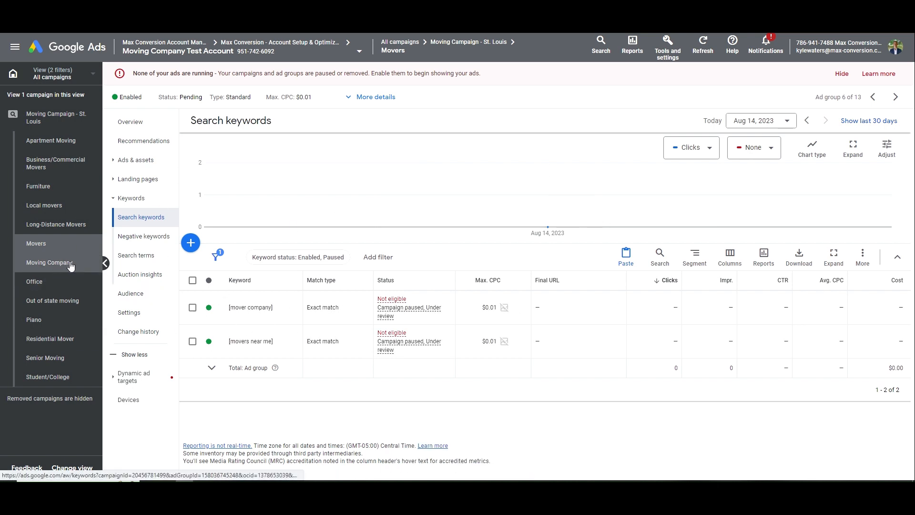
Open the Movers responsive search ad, inspect its St. Louis and Affordable headlines and first description, then close it
click(143, 161)
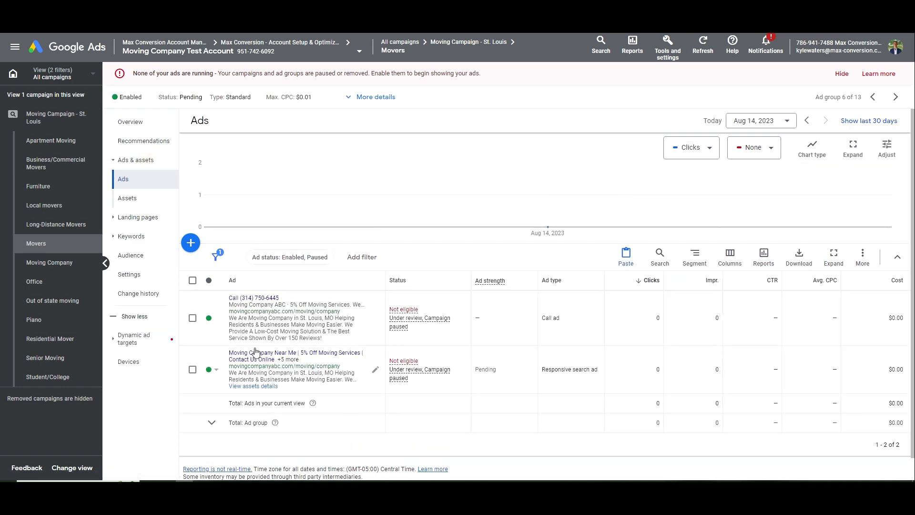
click(327, 364)
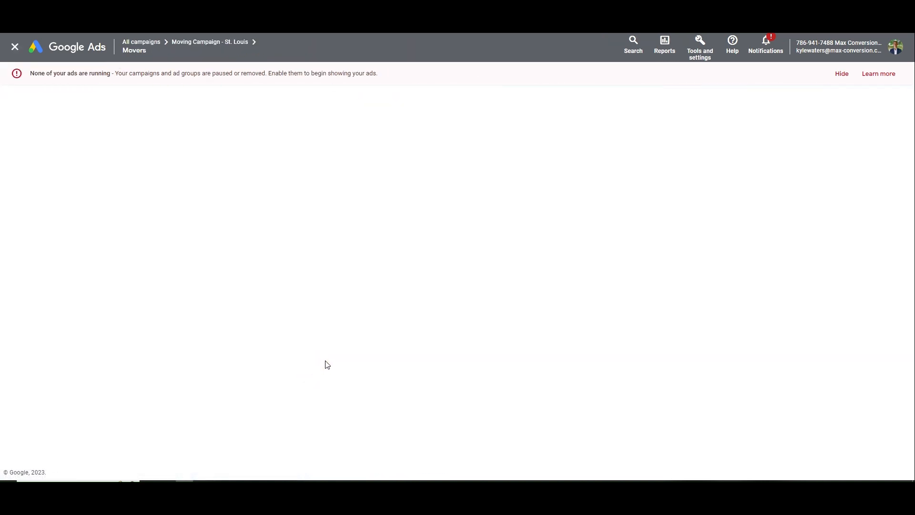
scroll(257, 308, down, 6)
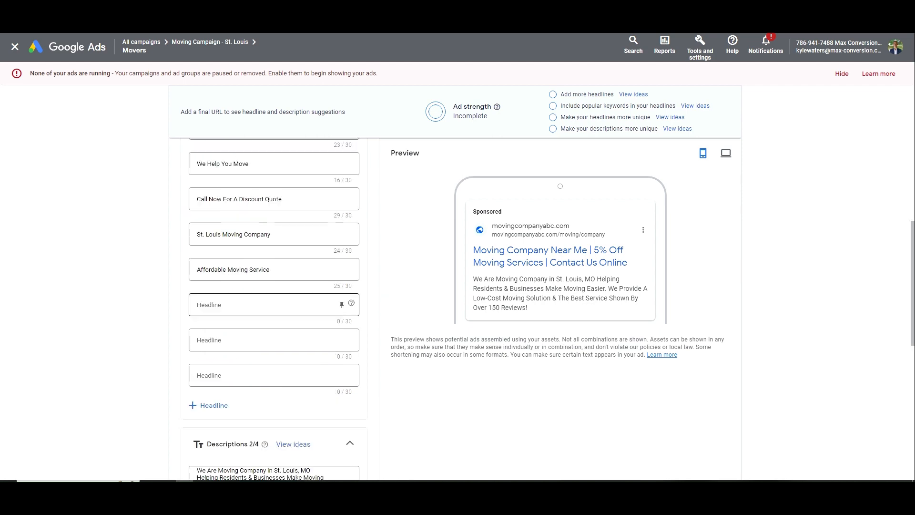
scroll(259, 309, up, 3)
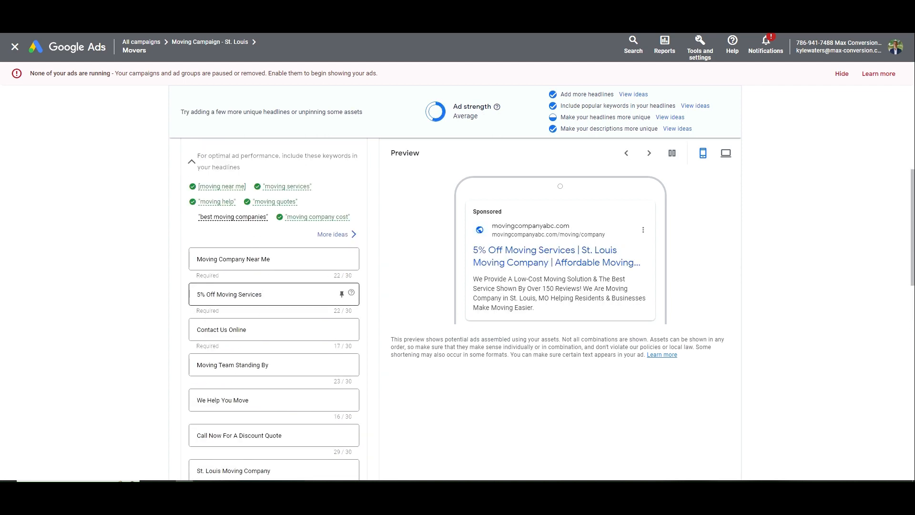
scroll(247, 295, down, 10)
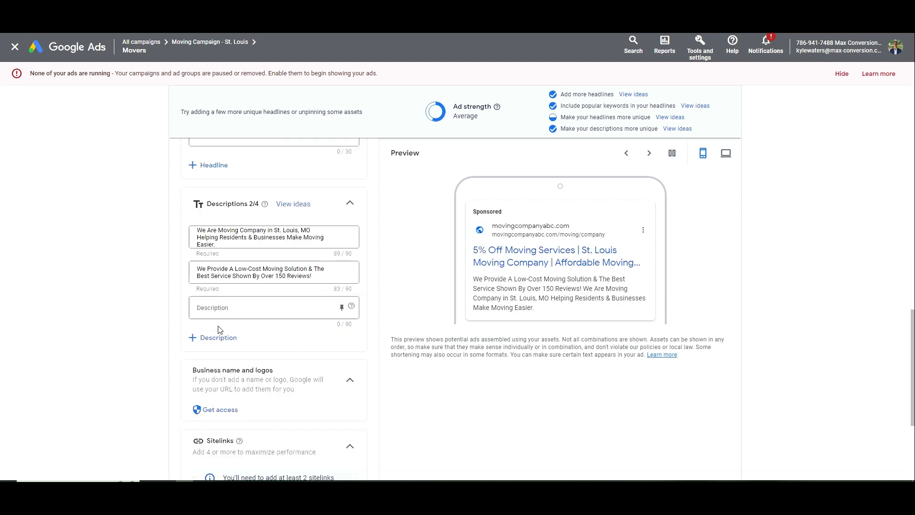
double_click(228, 231)
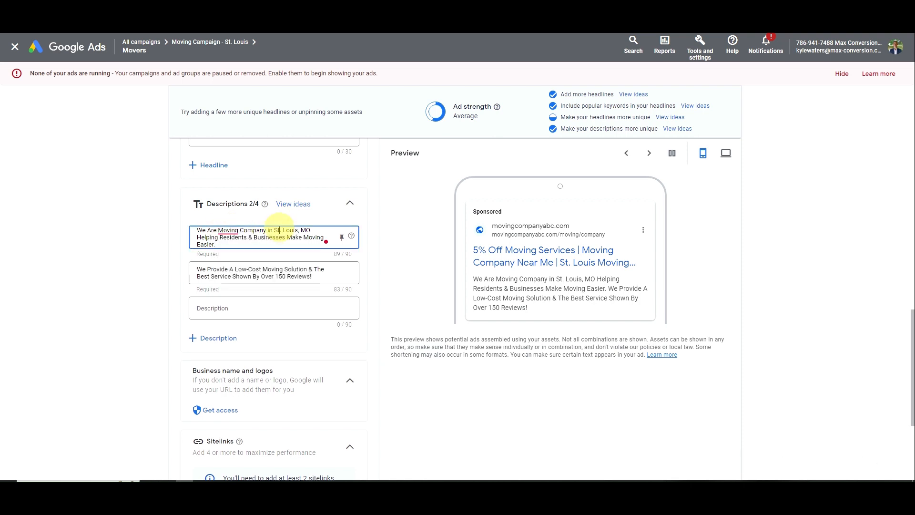
scroll(292, 268, up, 5)
double_click(241, 369)
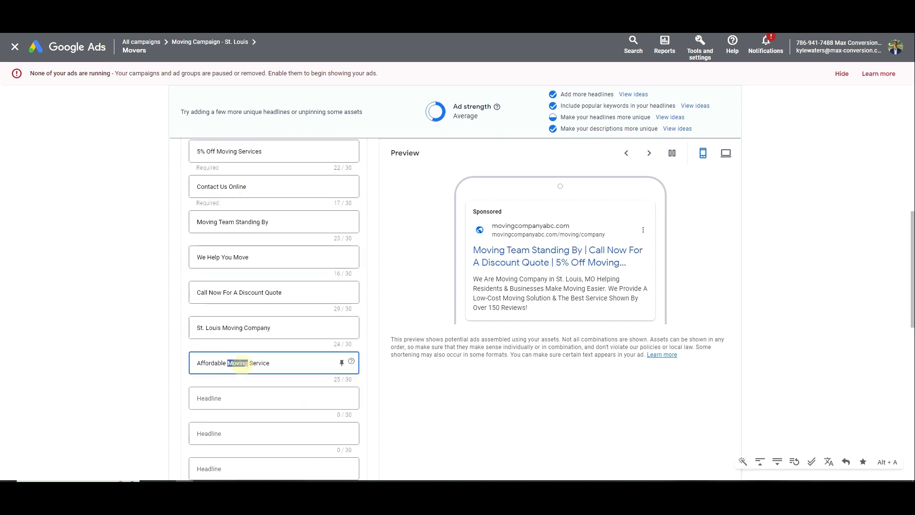
double_click(234, 328)
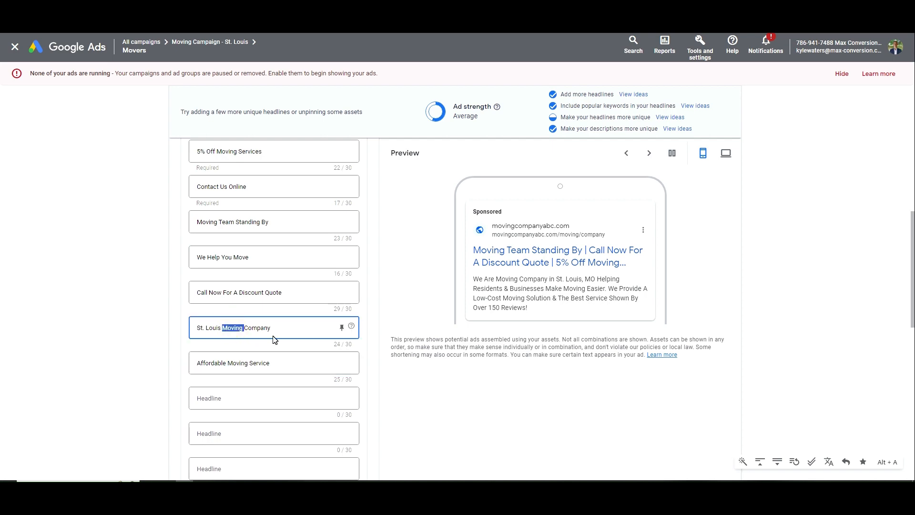
scroll(275, 339, down, 5)
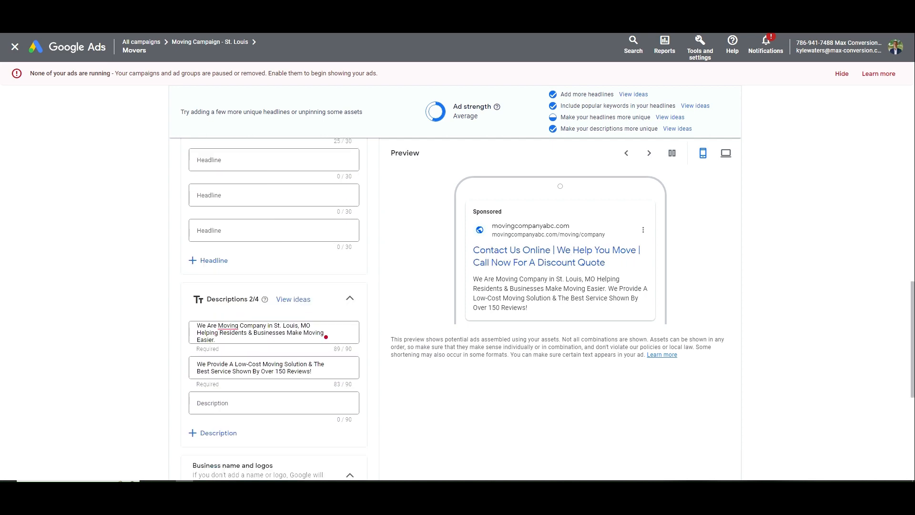
scroll(326, 337, down, 5)
click(235, 437)
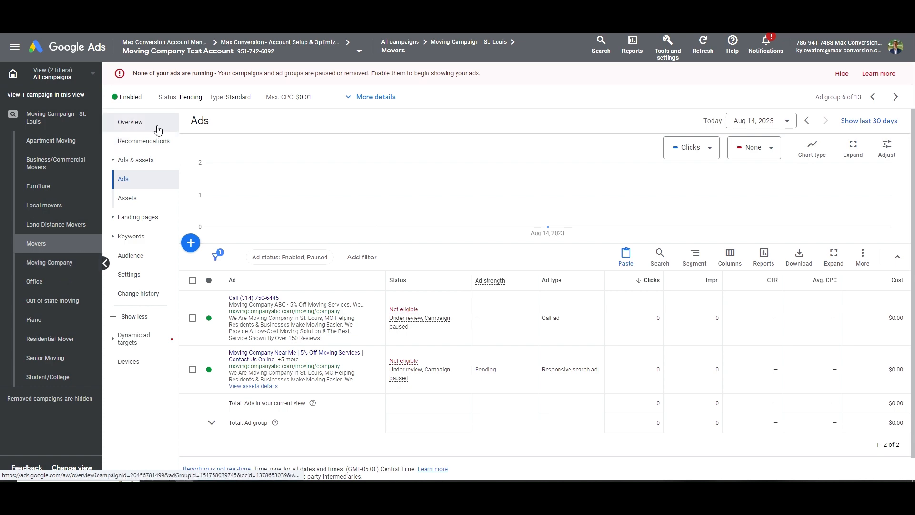
Return to the St. Louis campaign's ad groups list and mark Local movers as next in the notes
click(130, 122)
click(142, 164)
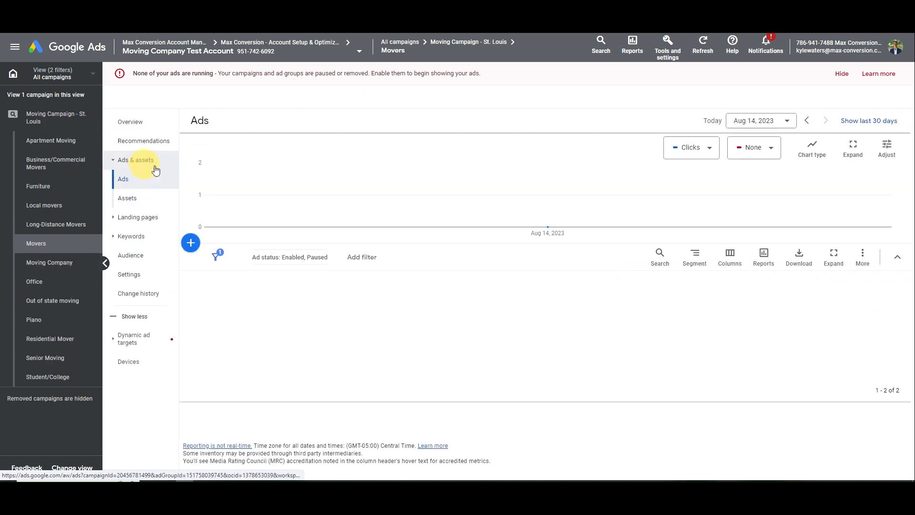
click(52, 117)
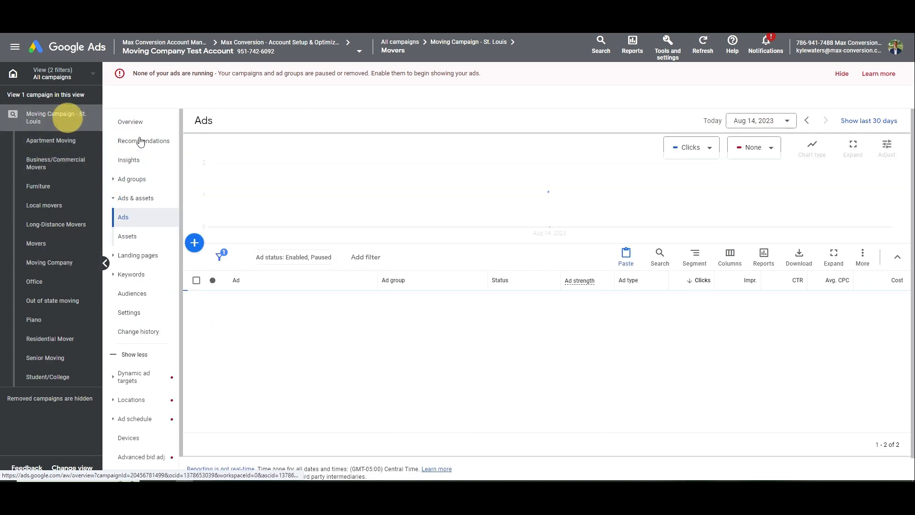
click(138, 179)
key(alt+Tab)
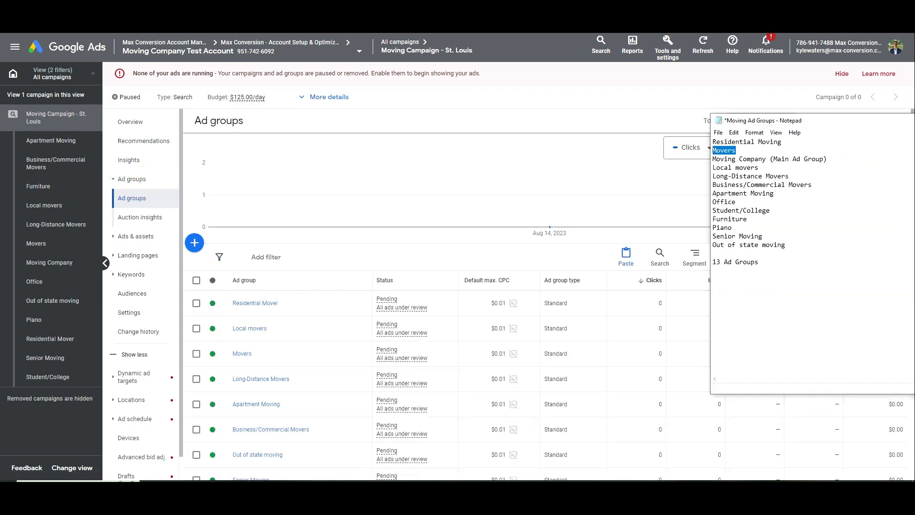
drag(828, 159, 713, 168)
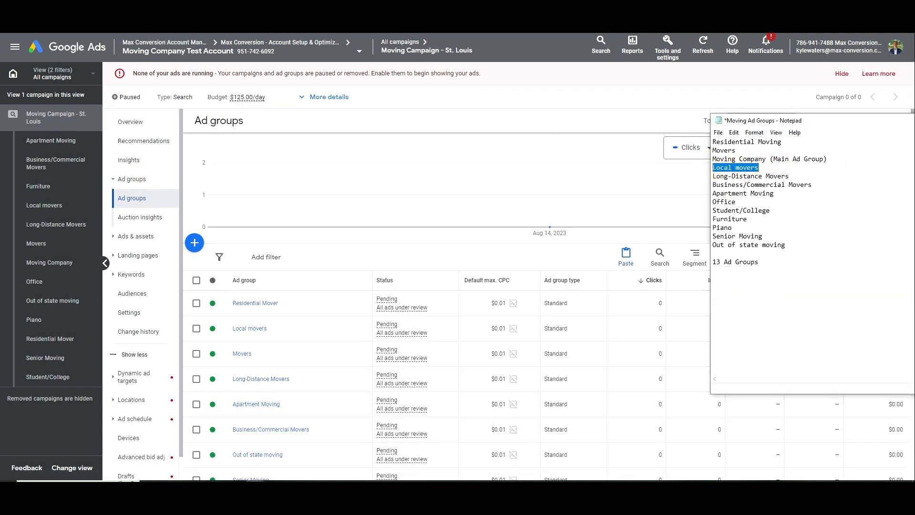
Select all eight Local movers keywords and permanently remove them
click(249, 327)
click(193, 281)
click(252, 256)
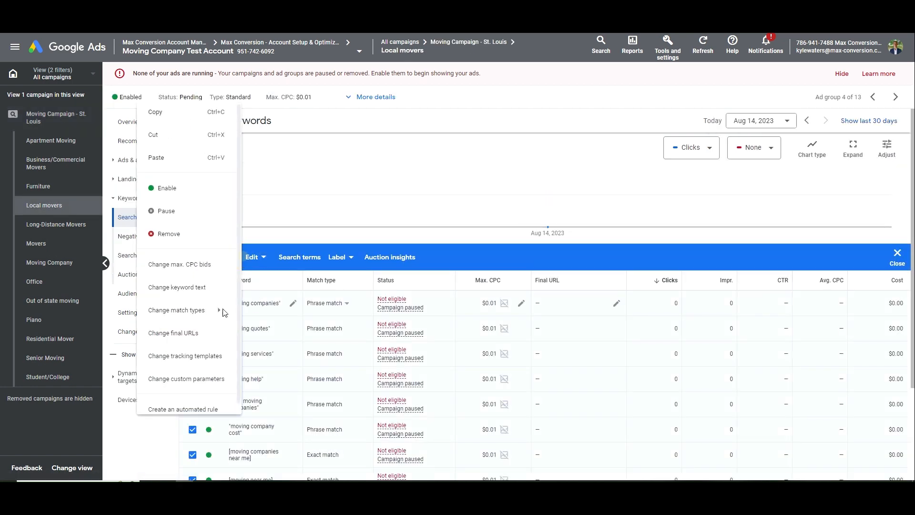
click(188, 233)
click(556, 289)
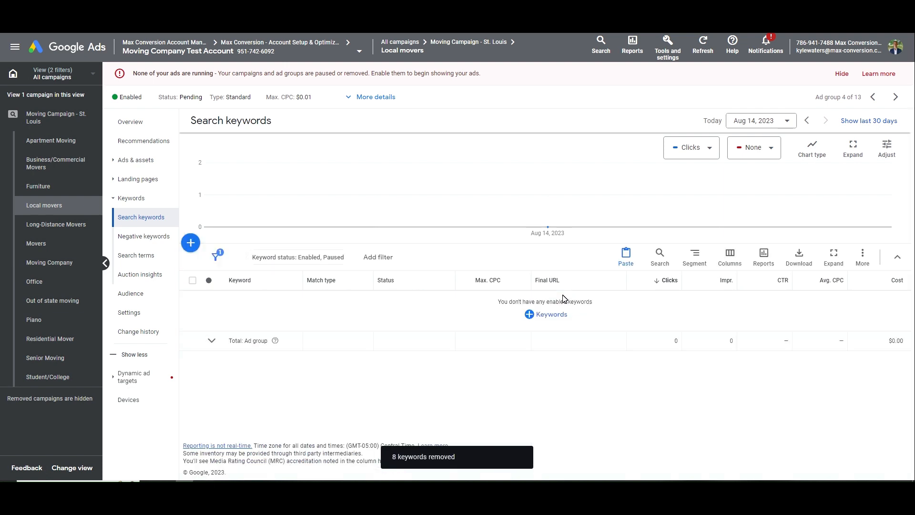
Enter 'Local movers' and add ideas: local movers near me, local moving companies, local moving companies near me
click(561, 316)
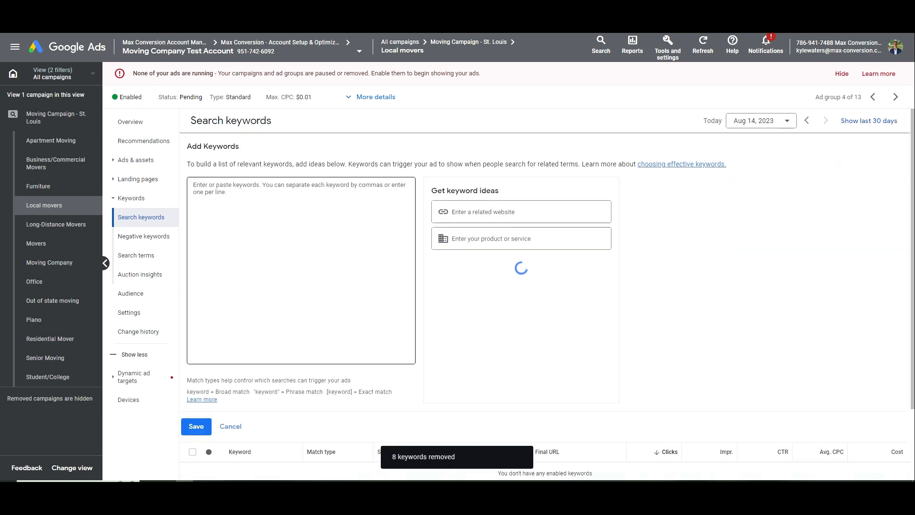
text(Local movers)
drag(230, 186, 178, 195)
key(ctrl+c)
click(467, 243)
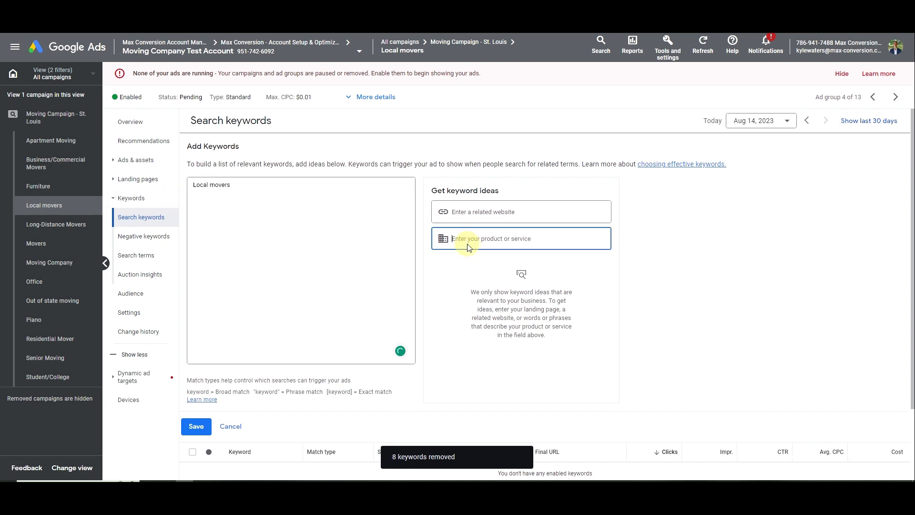
key(ctrl+v)
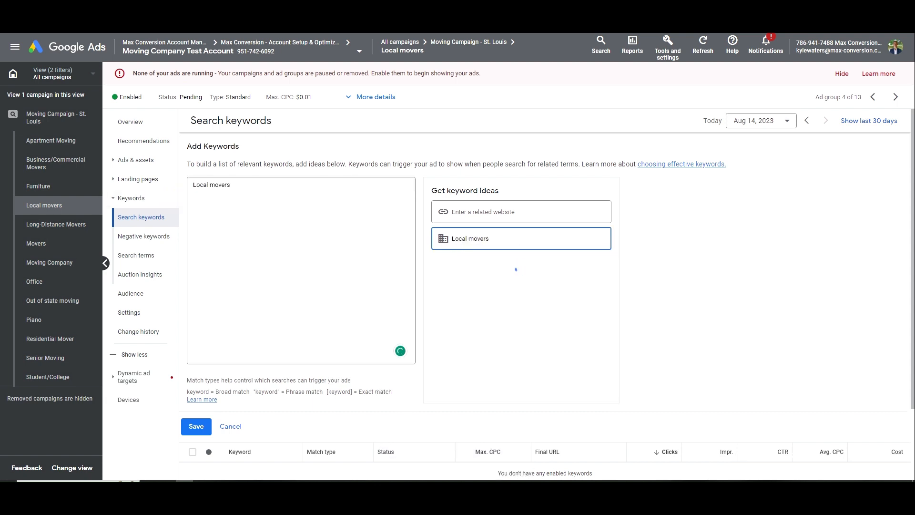
click(496, 283)
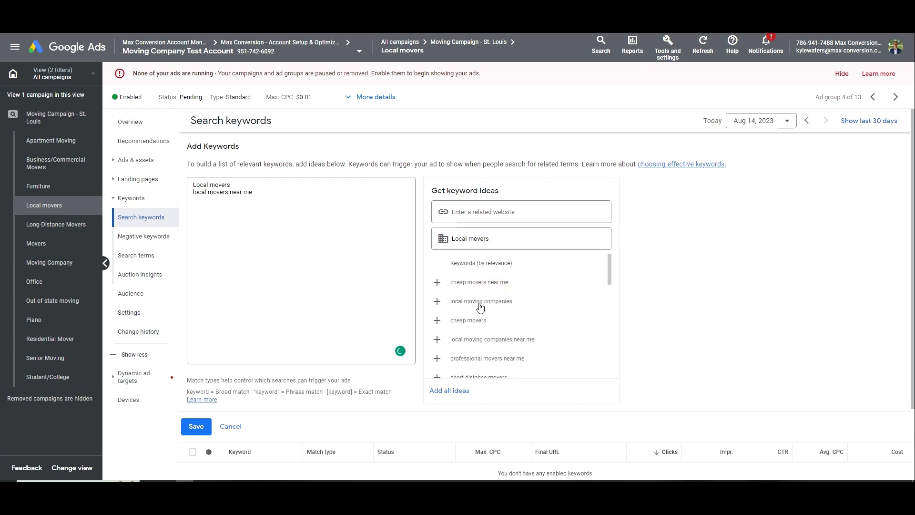
click(480, 305)
click(490, 323)
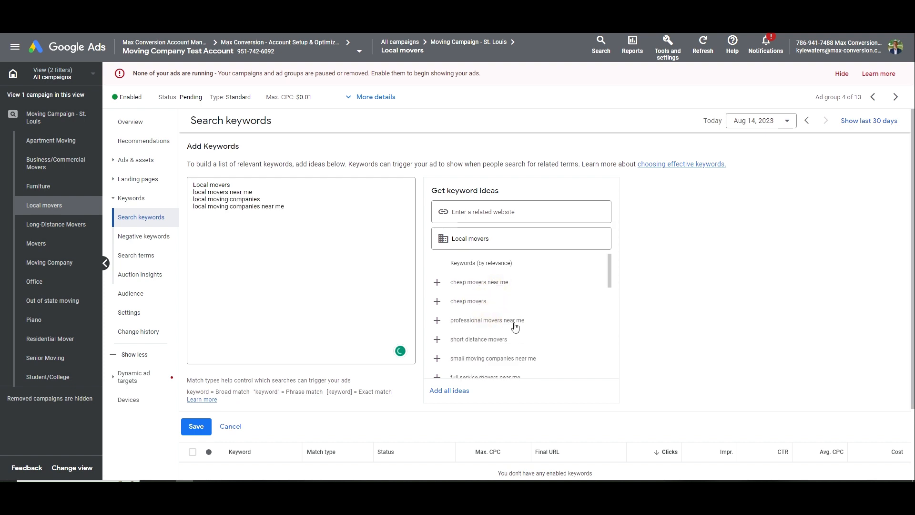
Add short distance movers and small moving companies near me, then more ideas from 'moving local'
scroll(499, 317, down, 1)
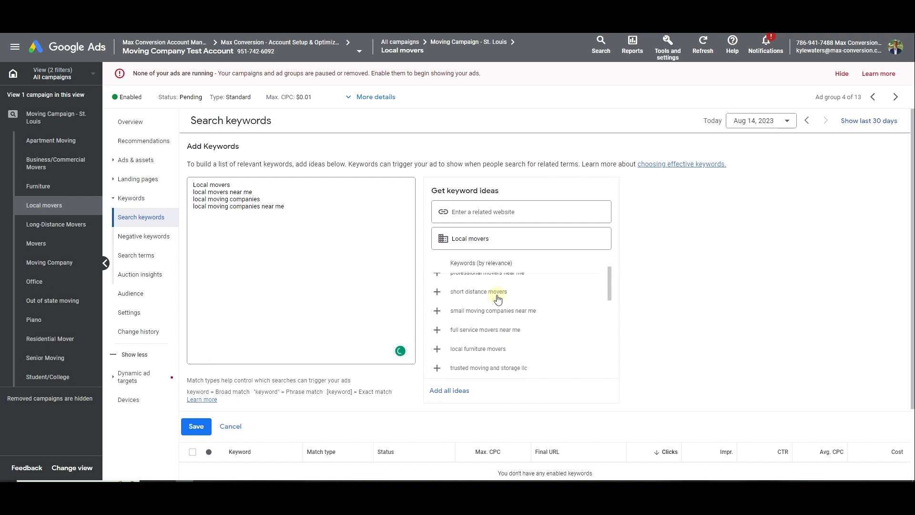
click(498, 298)
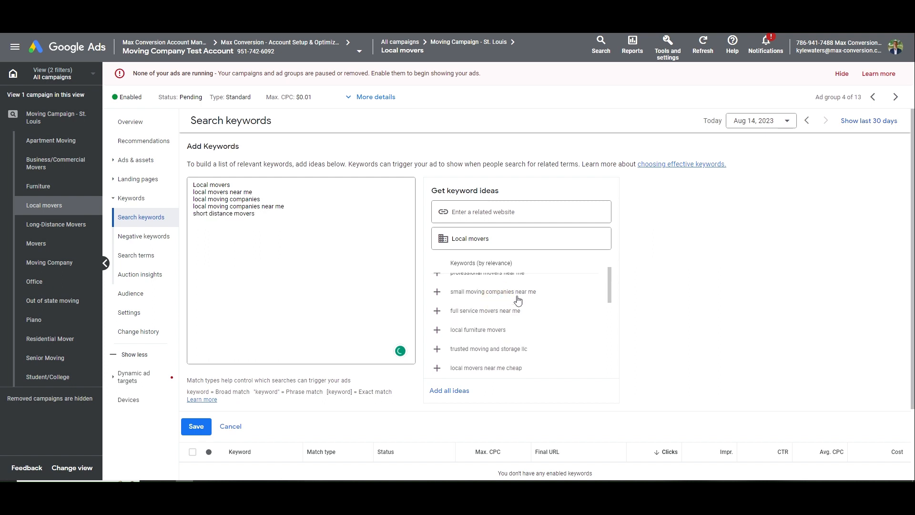
click(518, 300)
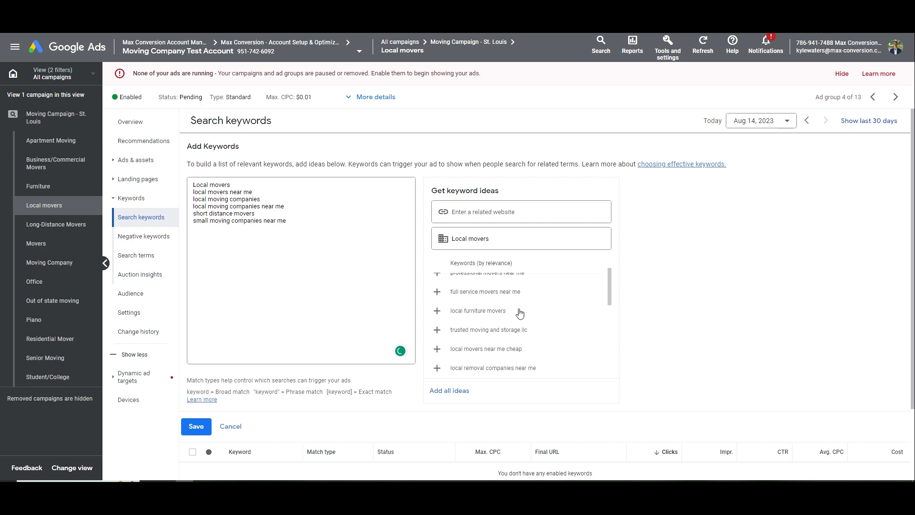
scroll(519, 337, down, 1)
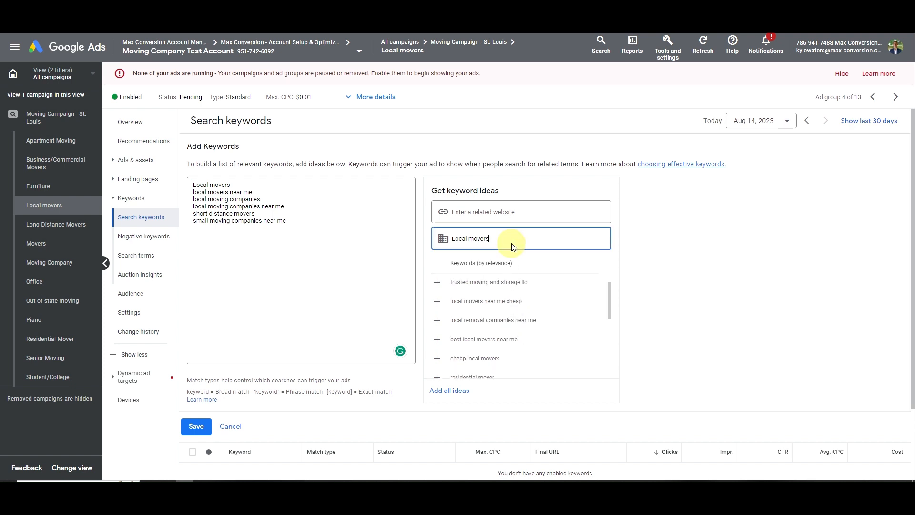
triple_click(466, 247)
text(moving local)
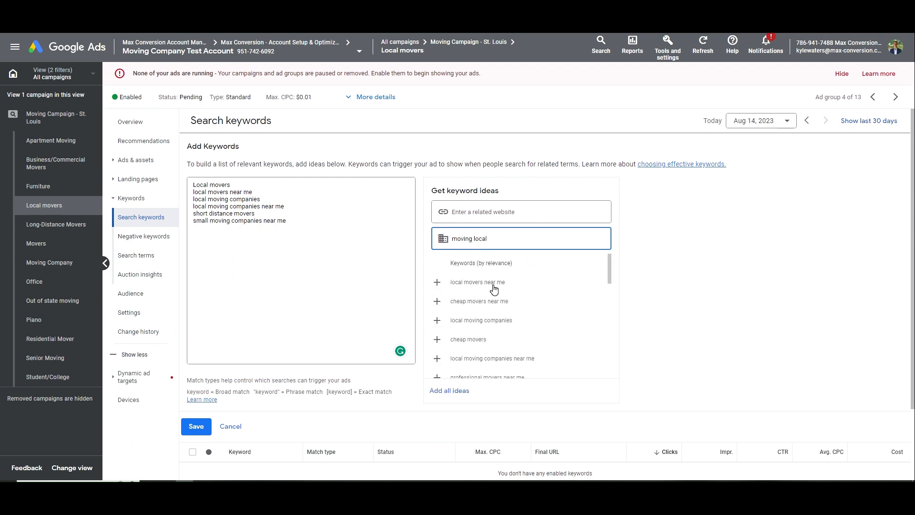
click(501, 328)
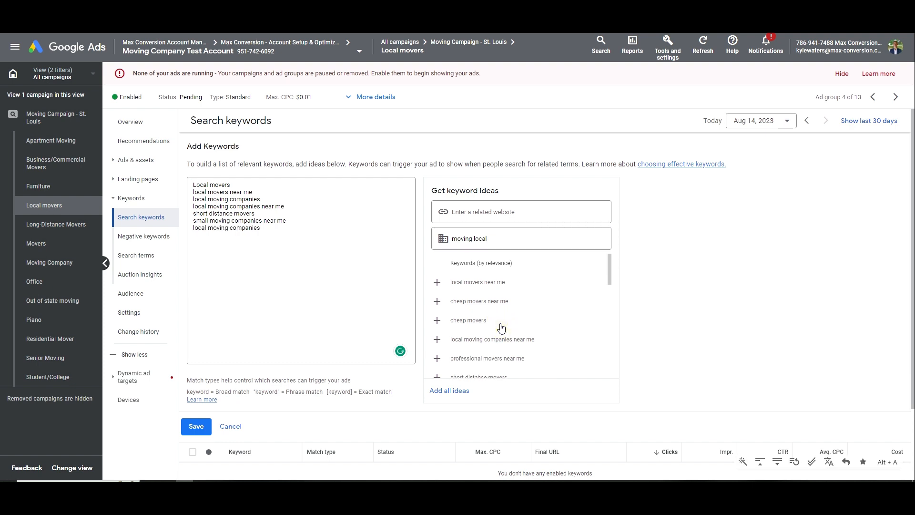
click(512, 344)
Wrap keywords in quotes for phrase match and brackets for exact match, then save them
click(354, 240)
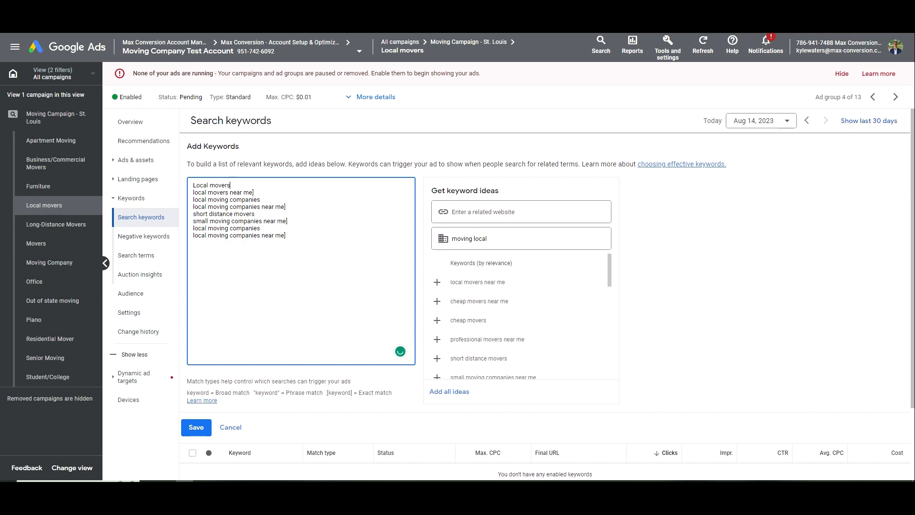
key(Home)
text(")
key(Down)
text(")
key(Down)
key(Home)
text(")
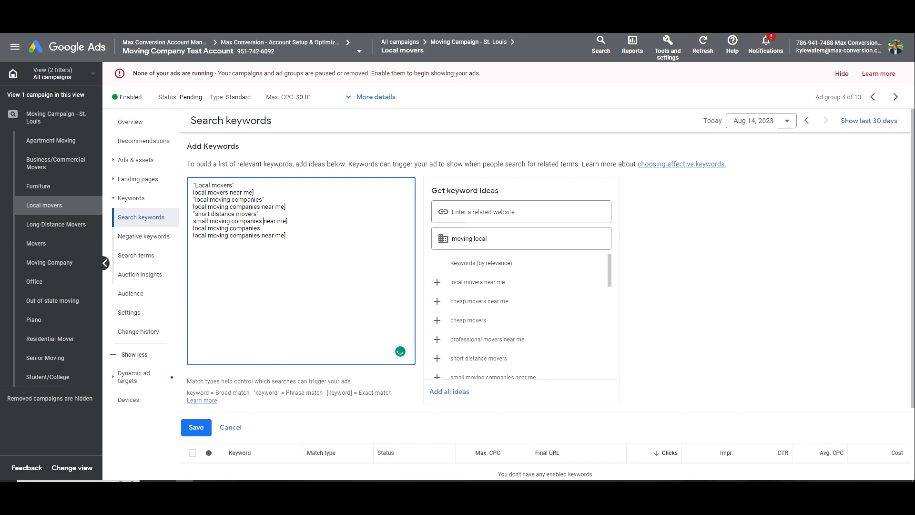
click(194, 228)
text(" )
text([)
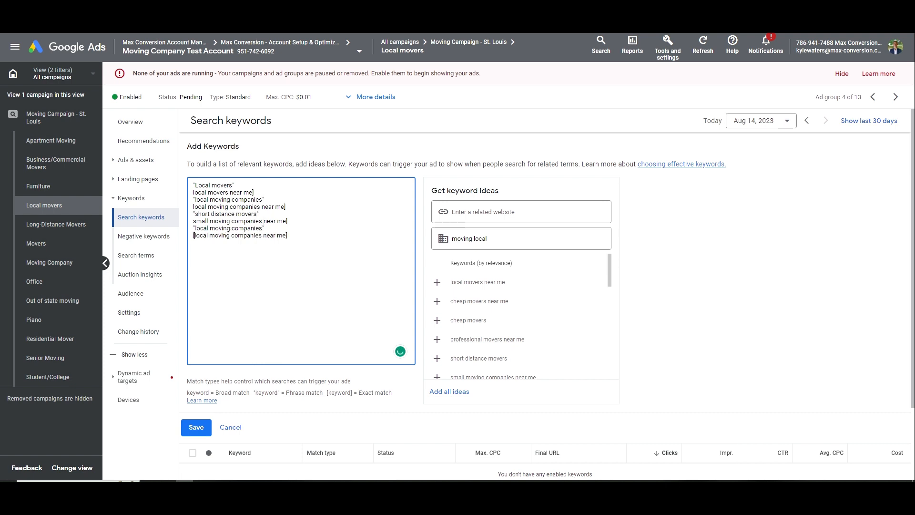
key(Up)
key(Up)
text([)
text([)
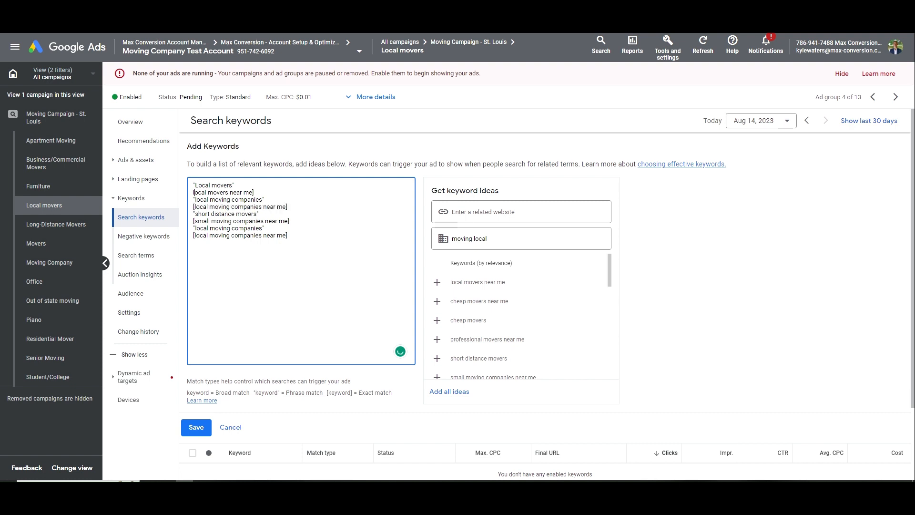
key(Up)
key(Up)
text([)
click(205, 426)
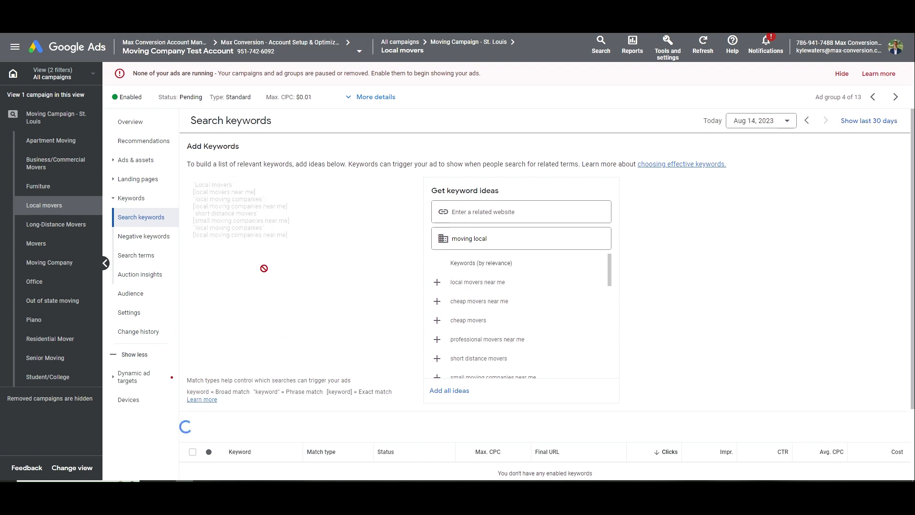
Open the Local movers responsive ad and set its display path to Local/Moving
click(149, 161)
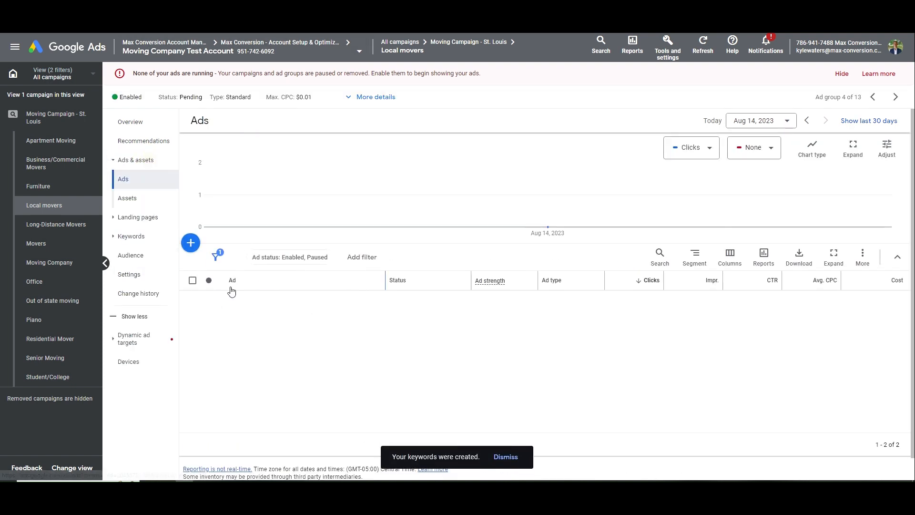
click(317, 370)
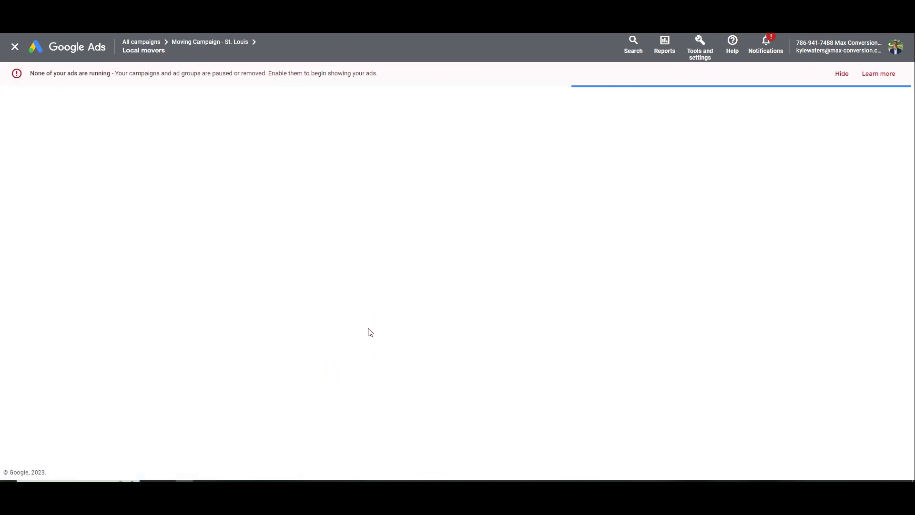
scroll(320, 298, down, 3)
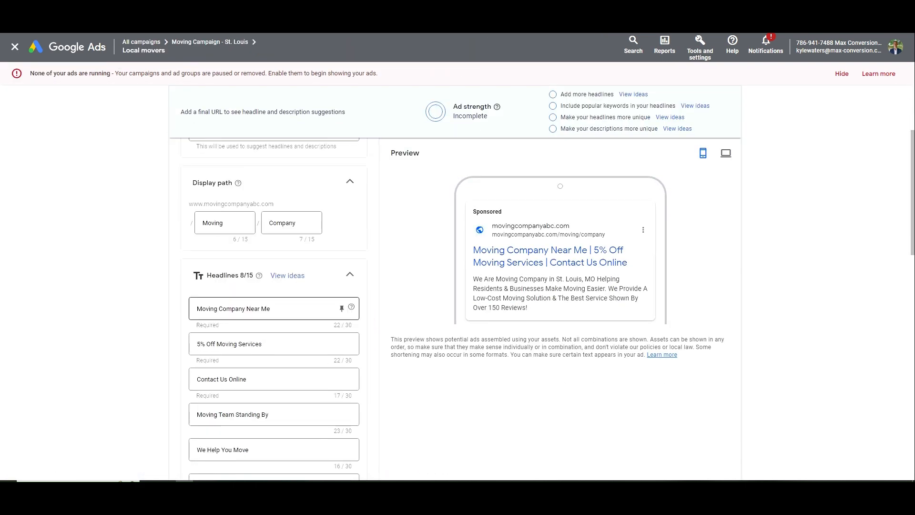
double_click(210, 223)
text(Local)
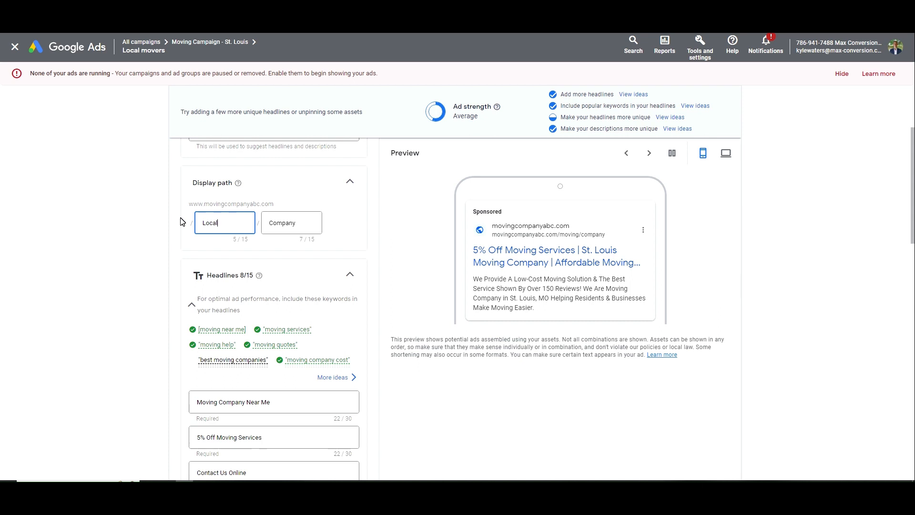
key(Tab)
text(Moving)
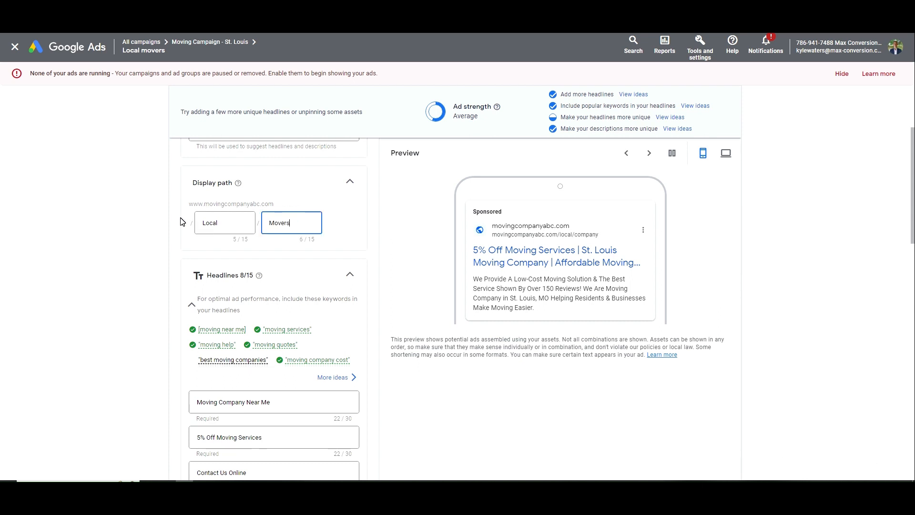
click(192, 221)
Insert 'Local' into three headlines, deleting 'Service' from the Affordable headline to fit the limit
scroll(193, 221, down, 2)
click(197, 307)
text(Local)
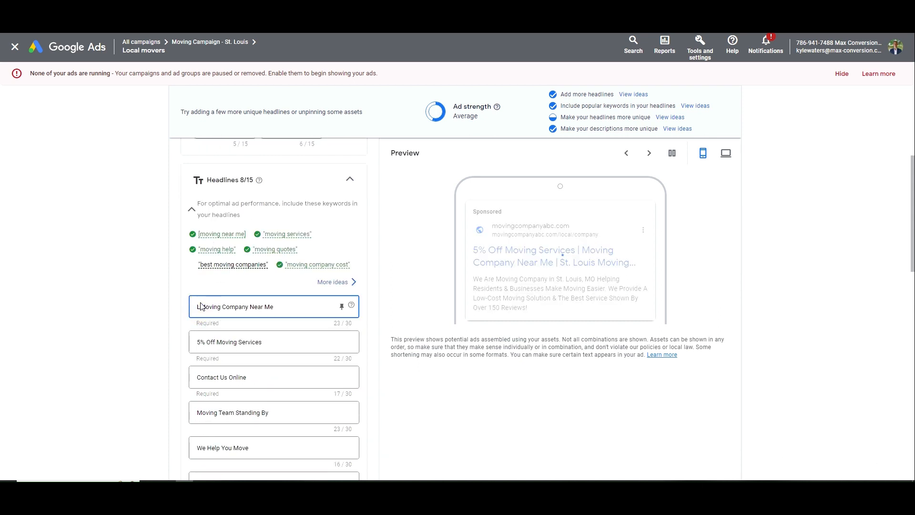
scroll(200, 307, down, 2)
click(233, 353)
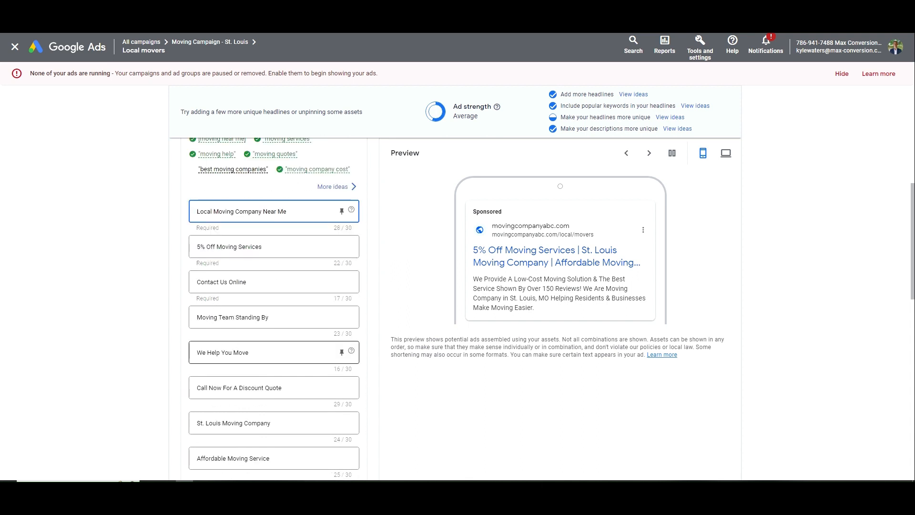
text(Locally)
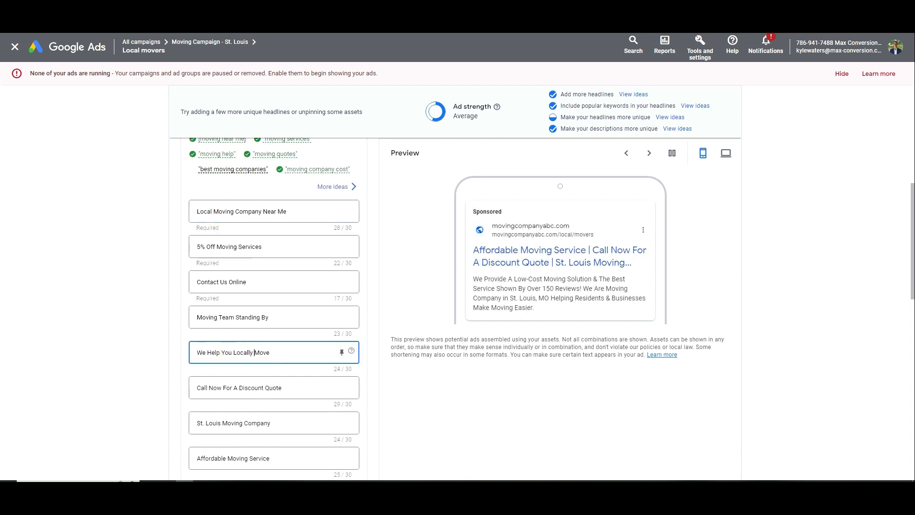
scroll(274, 310, down, 4)
click(228, 267)
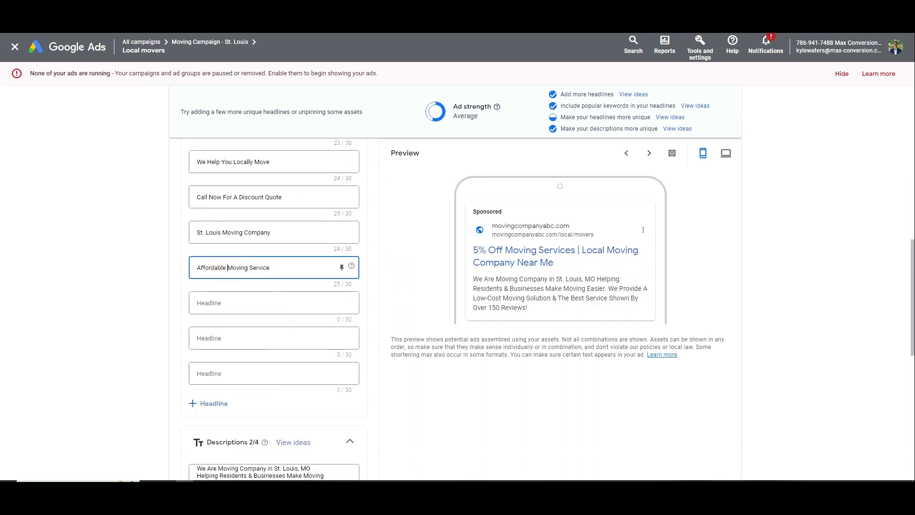
text(Local)
click(277, 267)
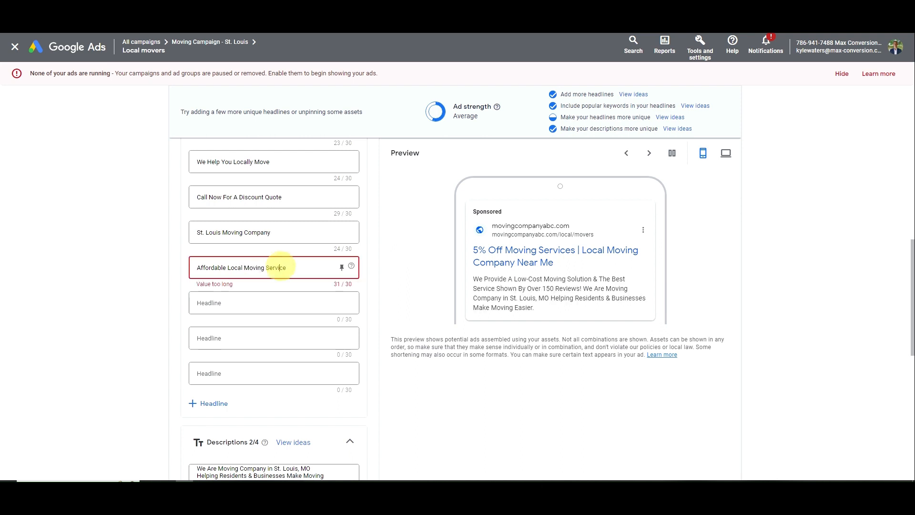
double_click(277, 267)
key(BackSpace)
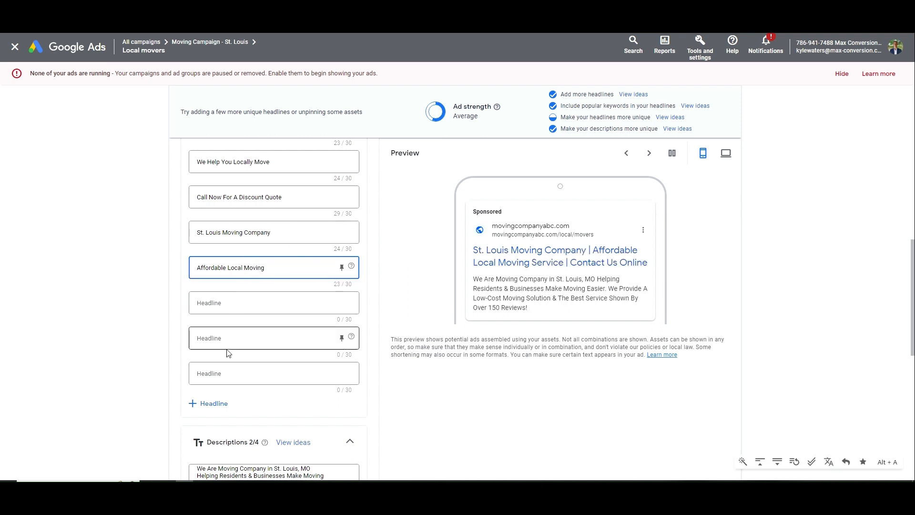
Change the headline to 'St. Louis Local Moving Company'
click(231, 233)
text(Loc)
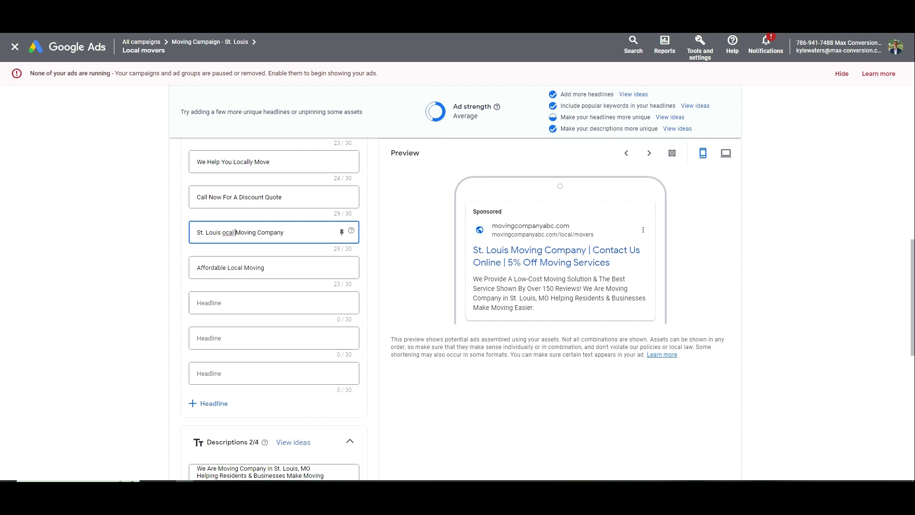
key(ctrl+shift+Left)
text(Loca)
key(Left)
text(l)
Rewrite description 1 with 'A Local Moving' and 'Making Nearby Moving Easier', then save the ad
scroll(570, 393, down, 4)
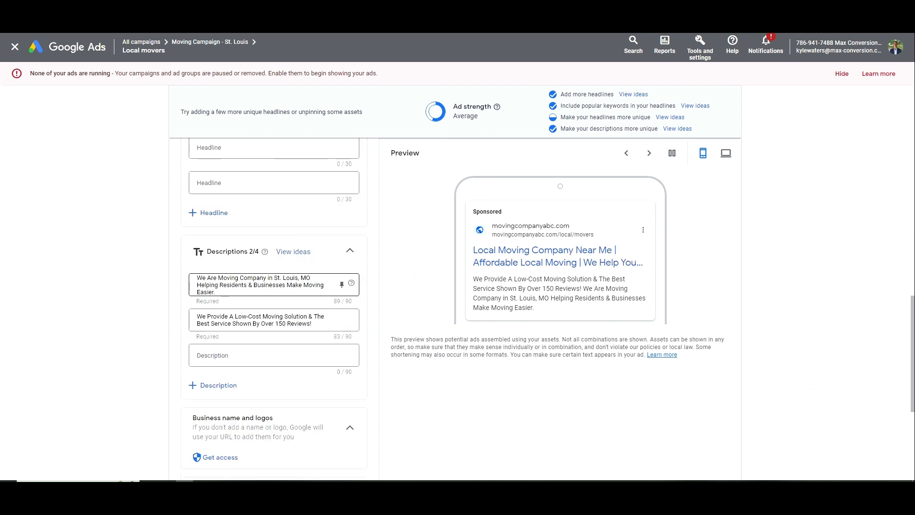
double_click(228, 278)
text(A Local Moving)
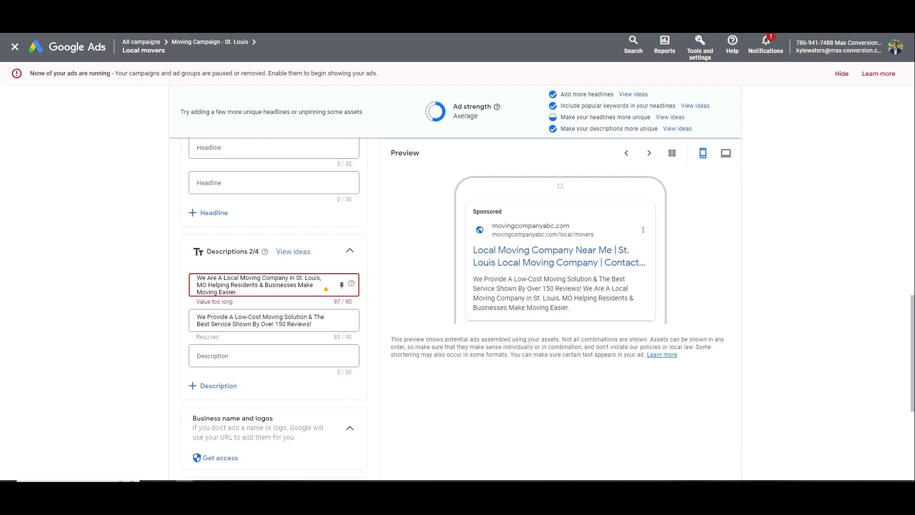
drag(298, 287, 233, 287)
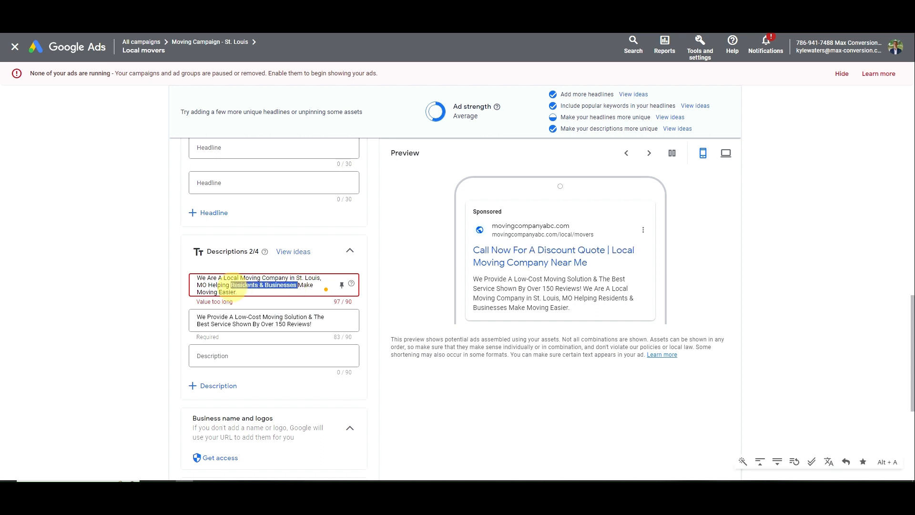
key(ctrl+Left)
key(ctrl+shift+Right)
key(ctrl+shift+Right)
key(ctrl+shift+Right)
key(ctrl+shift+Right)
key(ctrl+shift+Right)
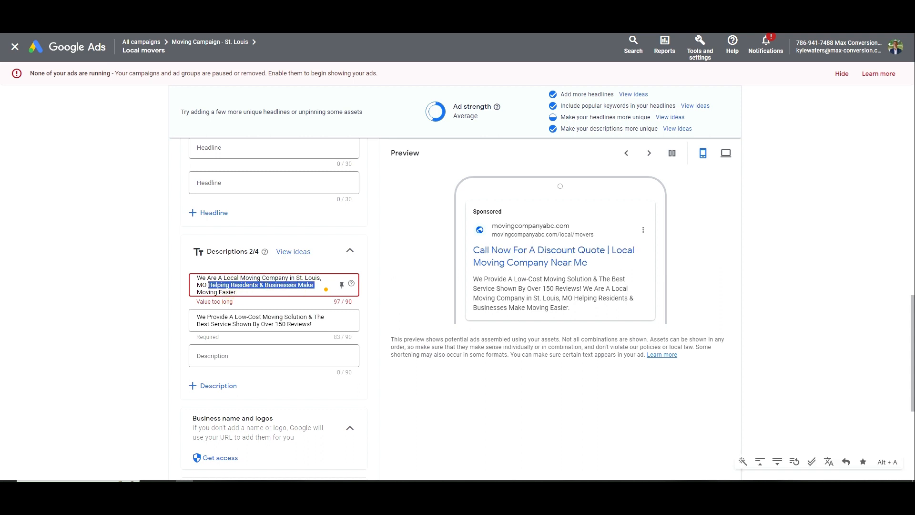
text(Making )
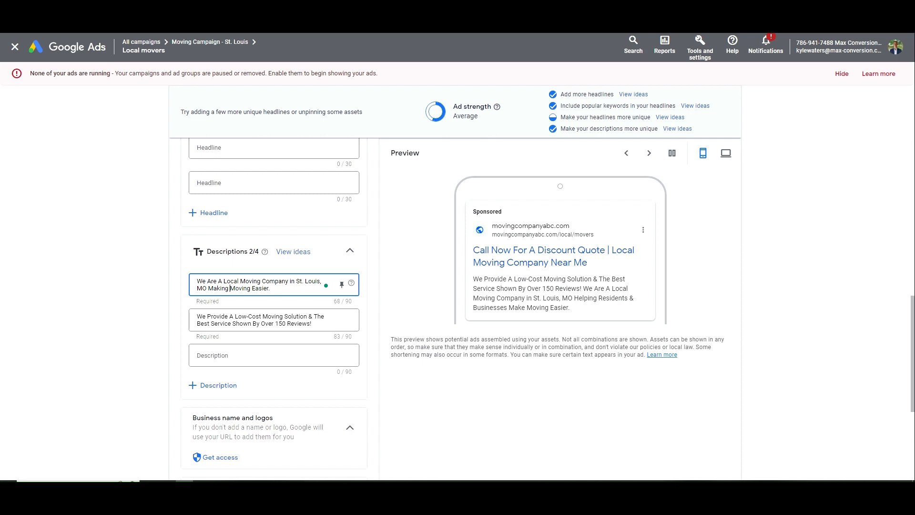
text(Nearby)
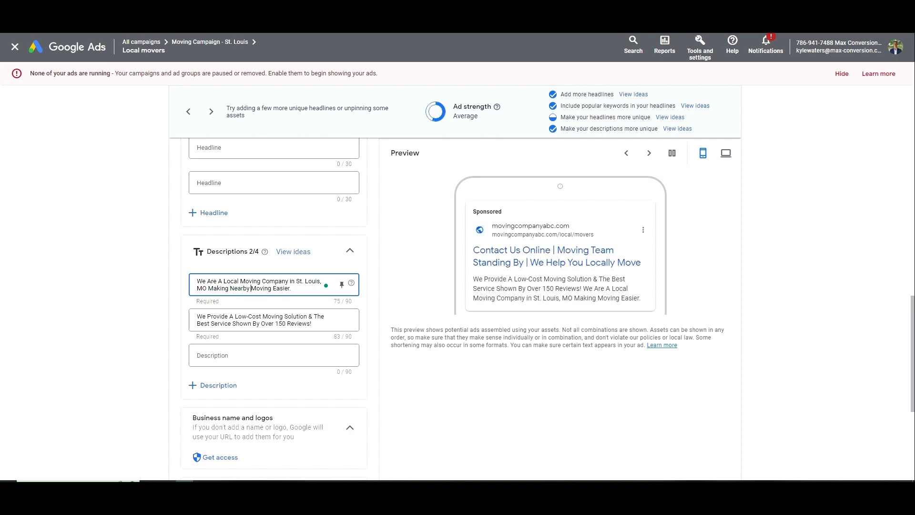
scroll(225, 388, down, 5)
click(194, 434)
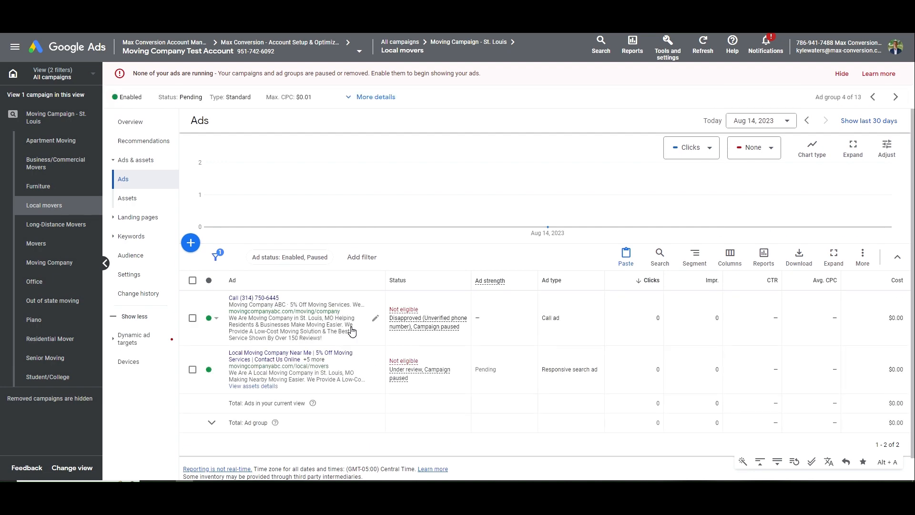
Set the call ad's display path to Local/Movers and Headline 1 to '5% Off Local Moving Services'
click(375, 318)
double_click(211, 327)
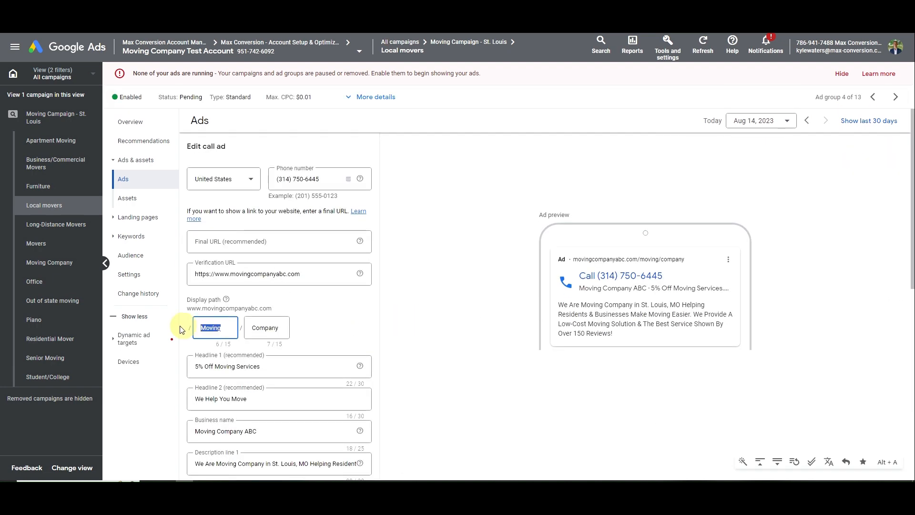
text(Local)
key(Tab)
text(Movers)
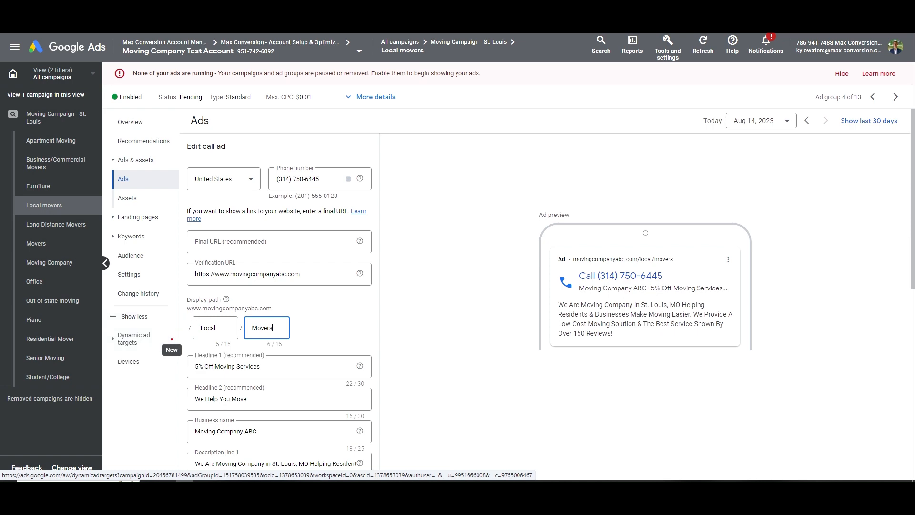
scroll(280, 305, down, 2)
click(215, 270)
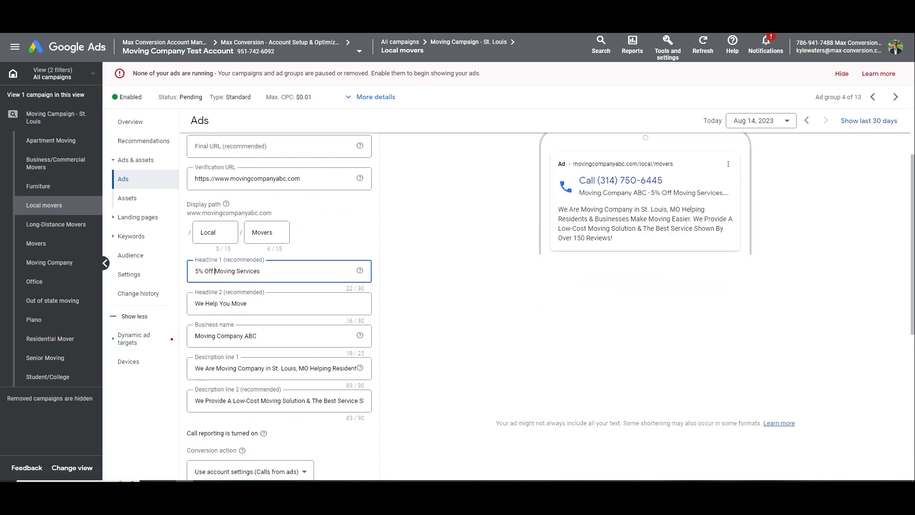
text(Local)
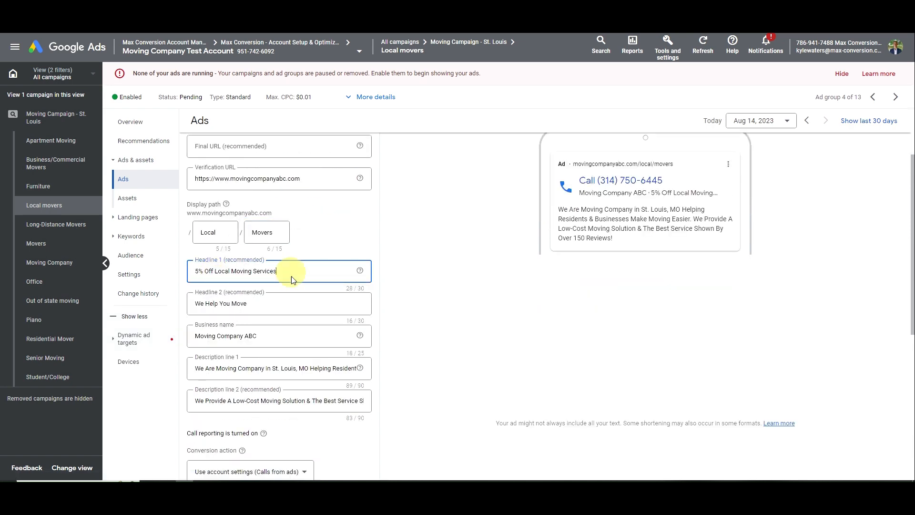
Insert 'A Local Moving' into Description line 1, delete the trailing 'Make Moving Easier', and save
click(217, 368)
text(A Local Moving)
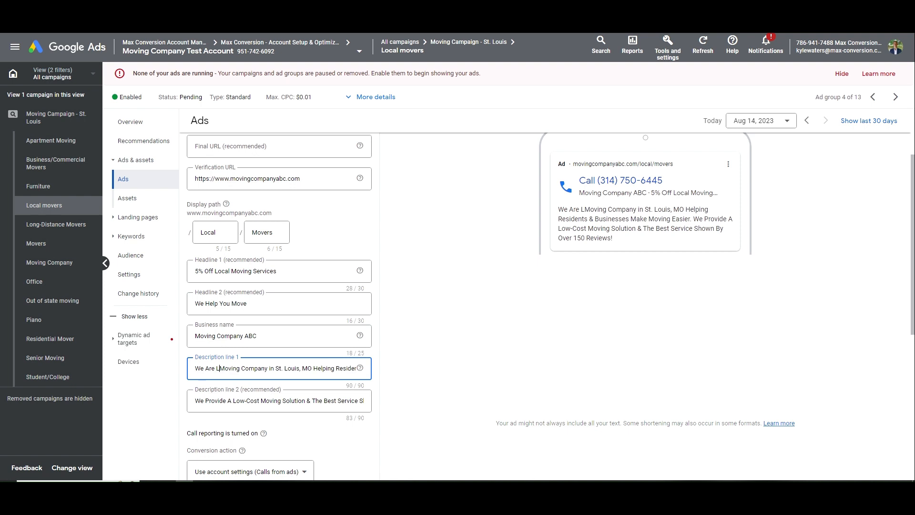
drag(223, 368, 364, 365)
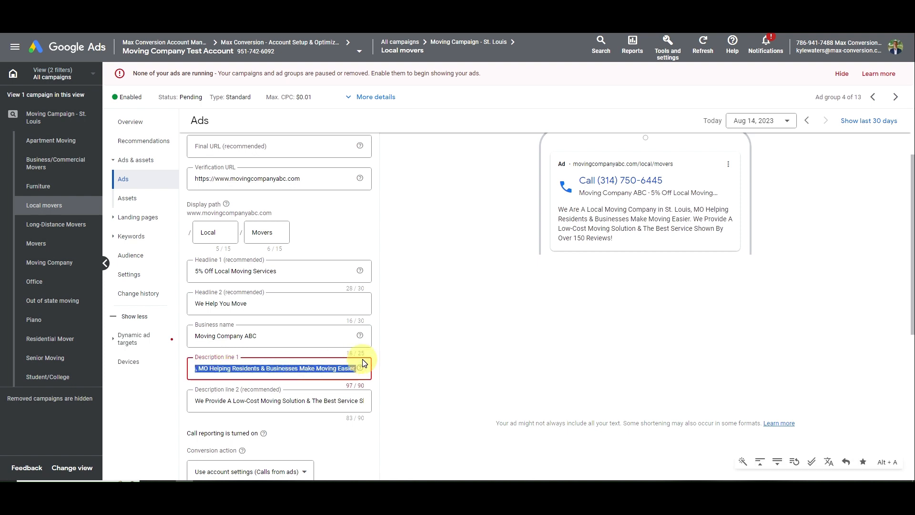
click(299, 368)
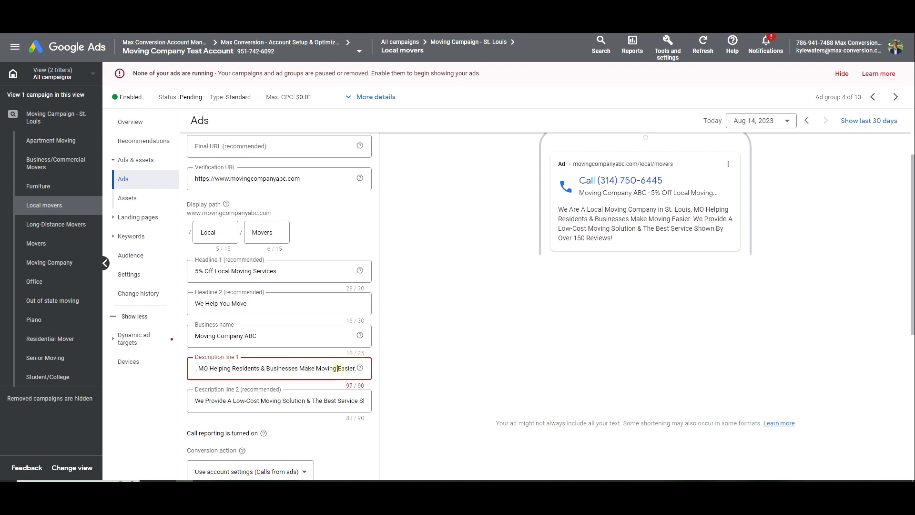
double_click(338, 368)
key(ctrl+shift+Left)
key(ctrl+shift+Left)
key(ctrl+Right)
key(ctrl+Right)
key(ctrl+shift+Left)
key(ctrl+shift+Left)
key(ctrl+shift+Left)
key(BackSpace)
key(BackSpace)
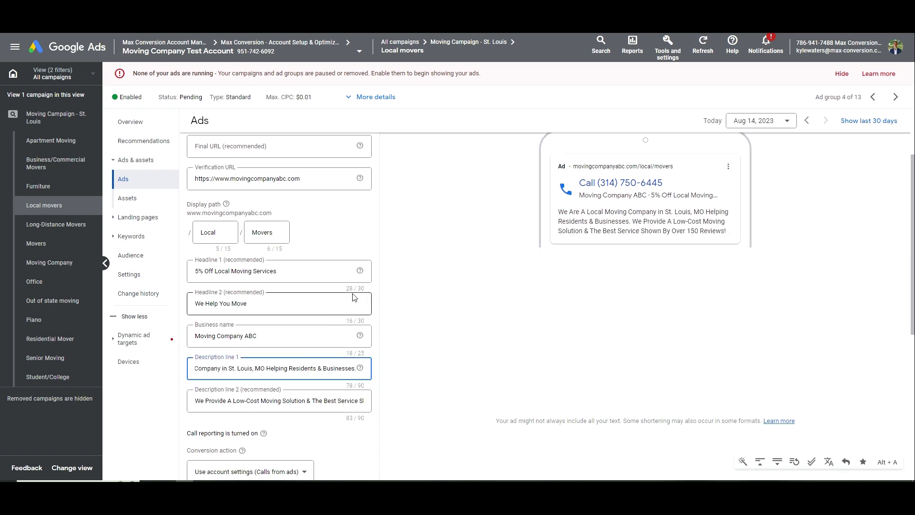
scroll(207, 404, down, 5)
click(240, 246)
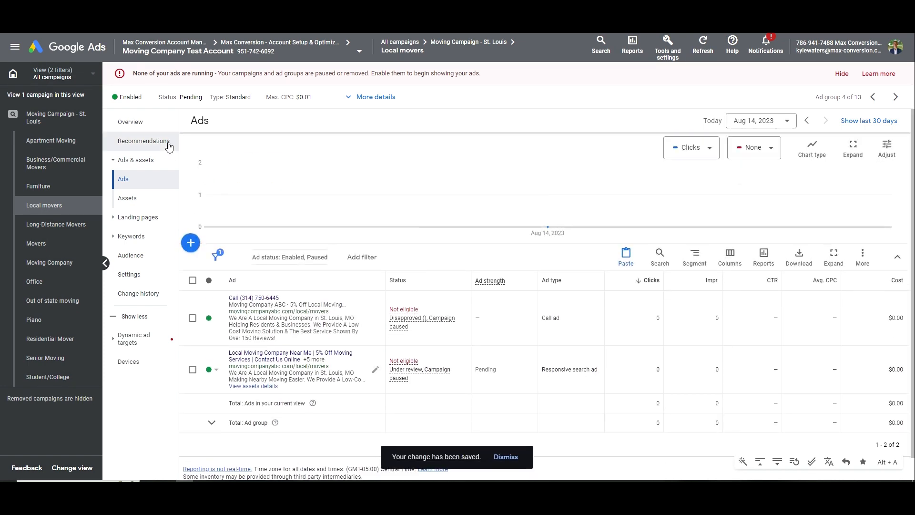
Go to the Moving Campaign - St. Louis ad groups and open Long-Distance Movers
click(150, 122)
click(71, 121)
click(145, 181)
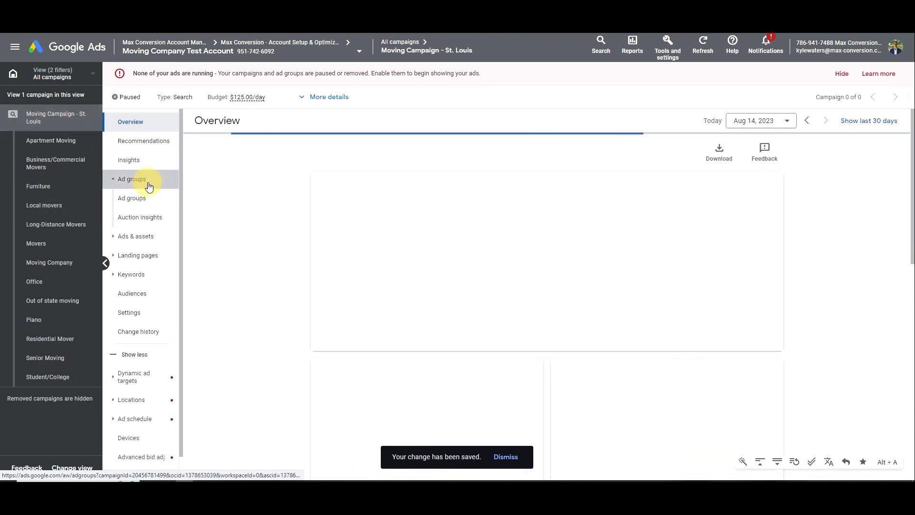
key(alt+Tab)
click(790, 177)
drag(790, 176, 713, 176)
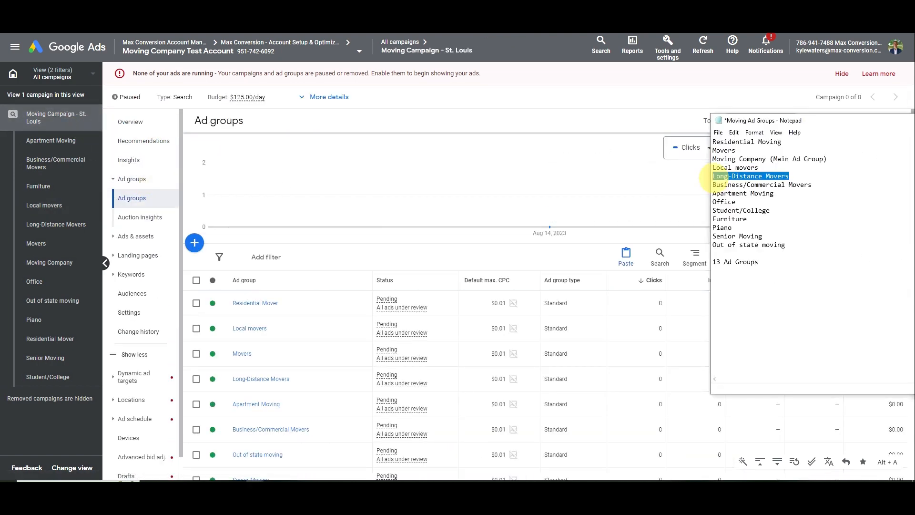
click(301, 319)
scroll(301, 319, down, 2)
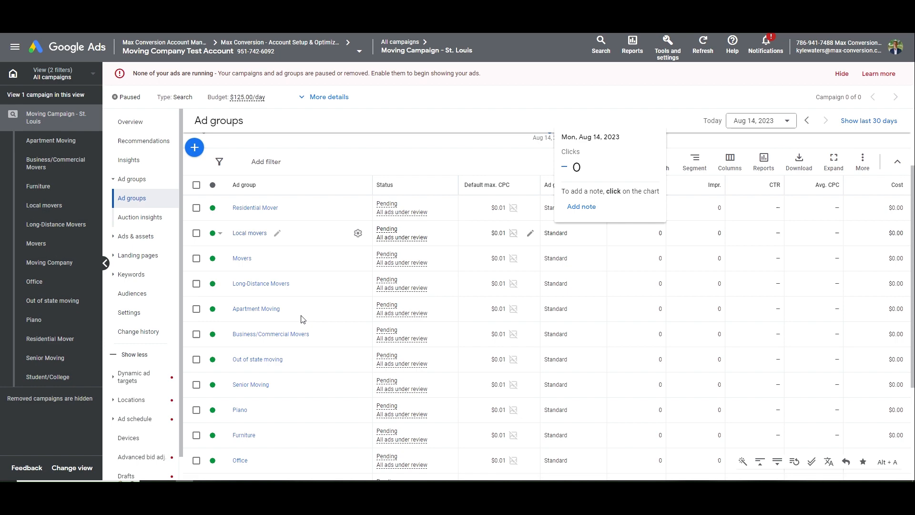
click(269, 284)
Remove all 8 existing keywords from the ad group
click(193, 280)
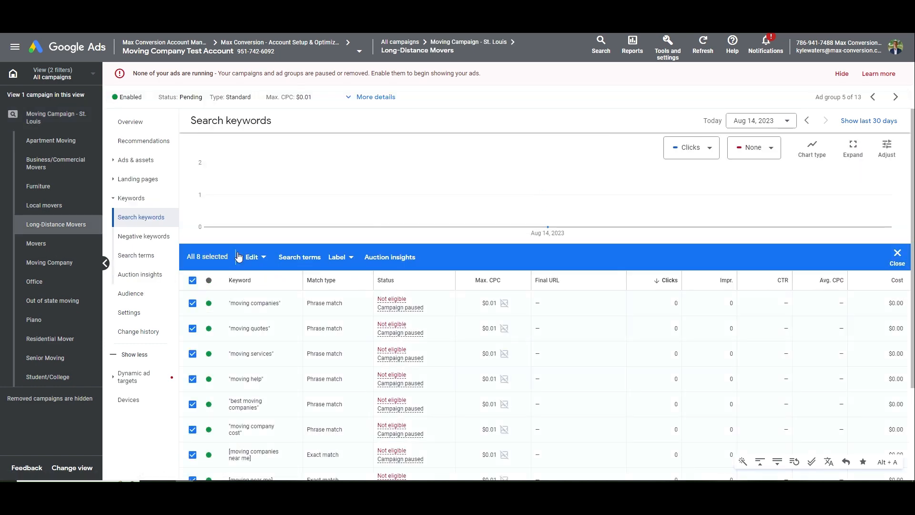
click(255, 257)
click(189, 231)
click(550, 290)
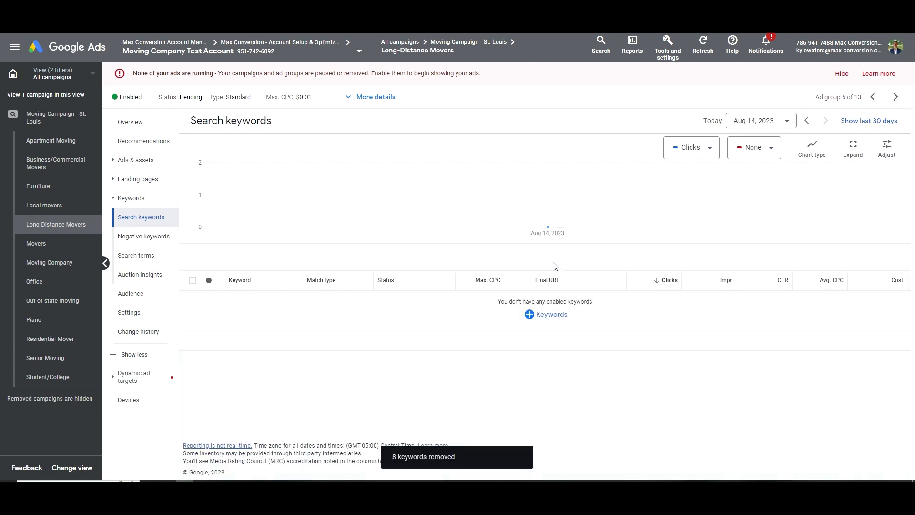
Start adding keywords and search ideas for 'long distance'
click(189, 246)
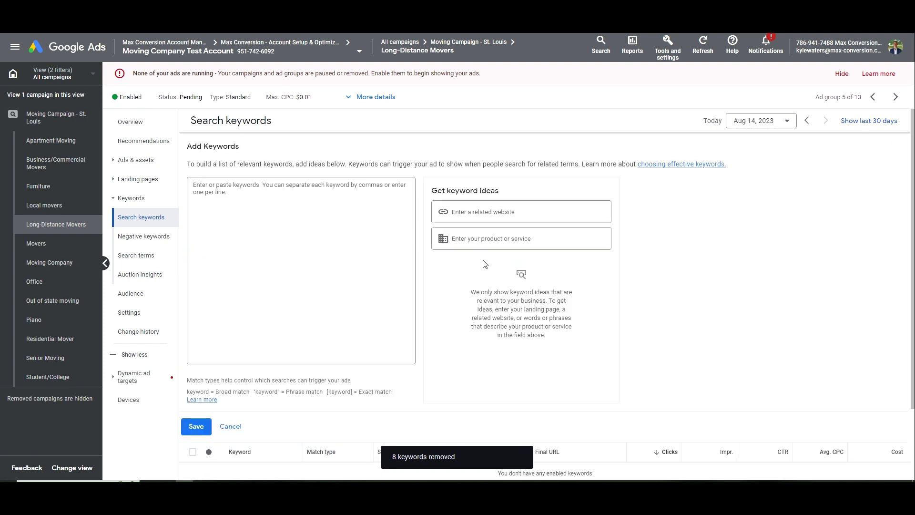
click(488, 246)
text(long distanc)
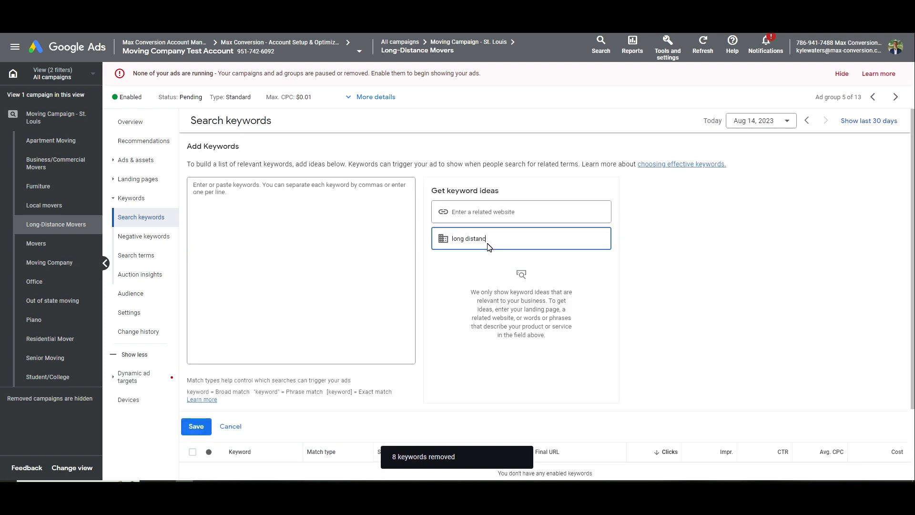
text(e)
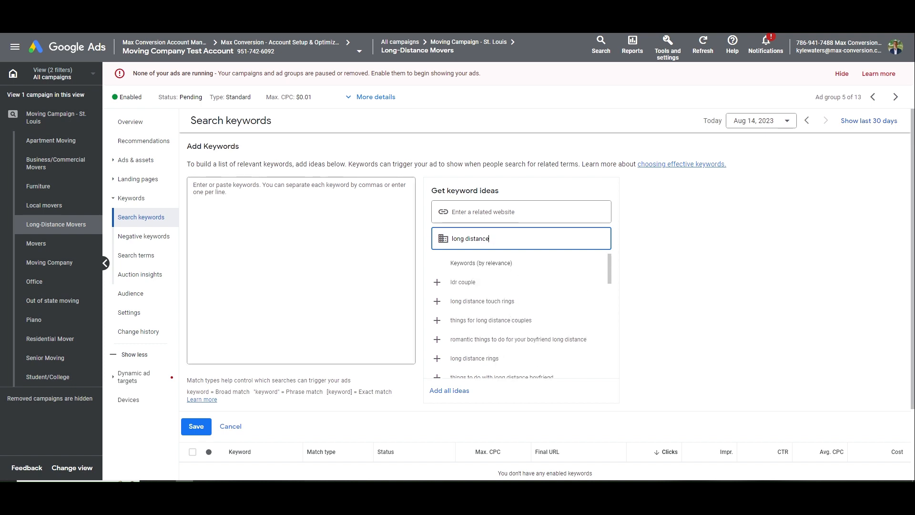
Search ideas for 'long distance moving' and add six, from long distance moving companies to interstate movers
scroll(576, 352, down, 1)
scroll(568, 346, up, 1)
click(518, 240)
text(moving)
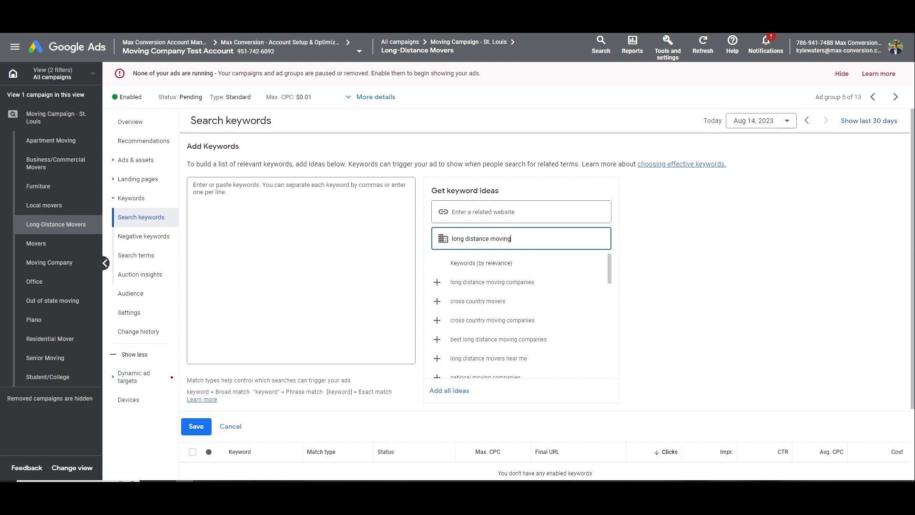
click(527, 285)
click(527, 285)
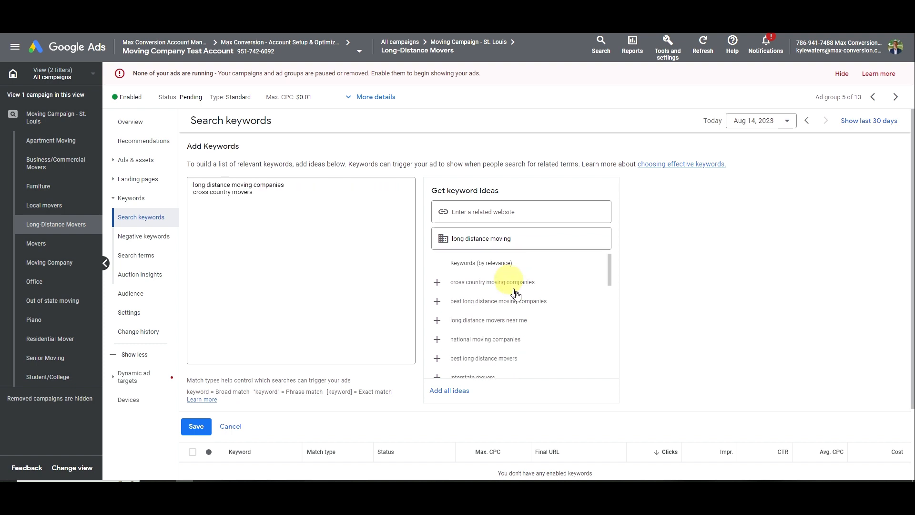
click(527, 286)
click(546, 286)
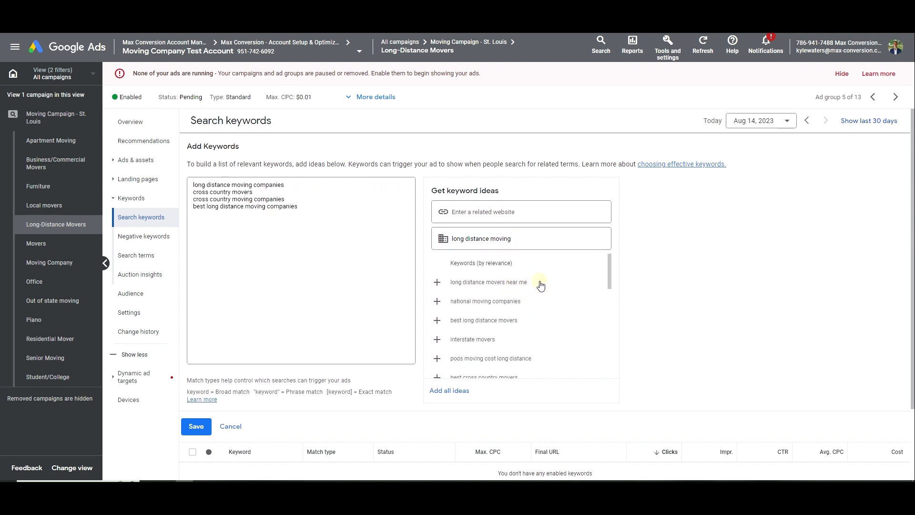
click(543, 285)
click(543, 286)
click(521, 300)
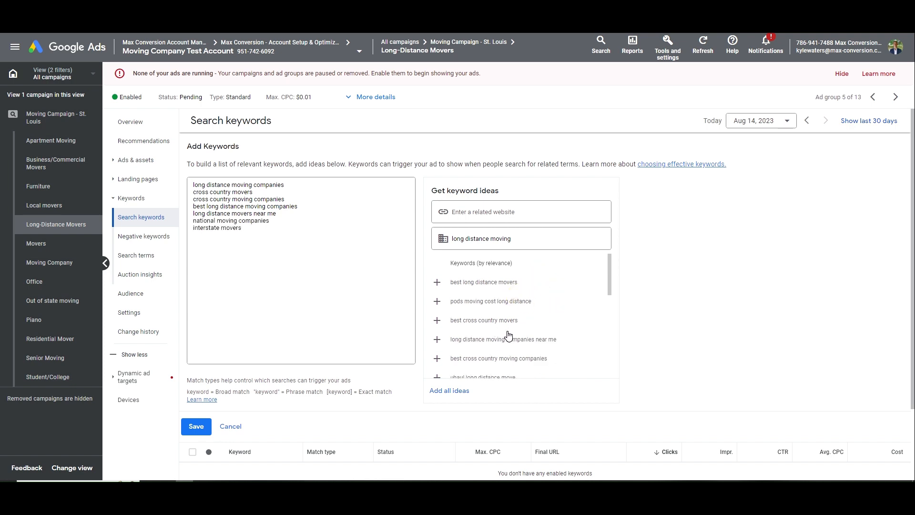
Also add cross state movers, best cross country movers and best long distance movers
scroll(502, 333, down, 1)
click(512, 351)
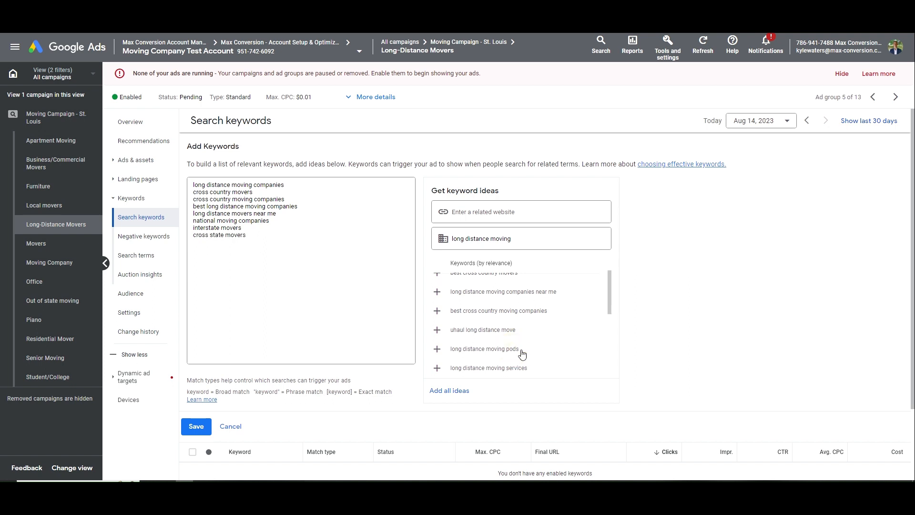
scroll(527, 340, up, 1)
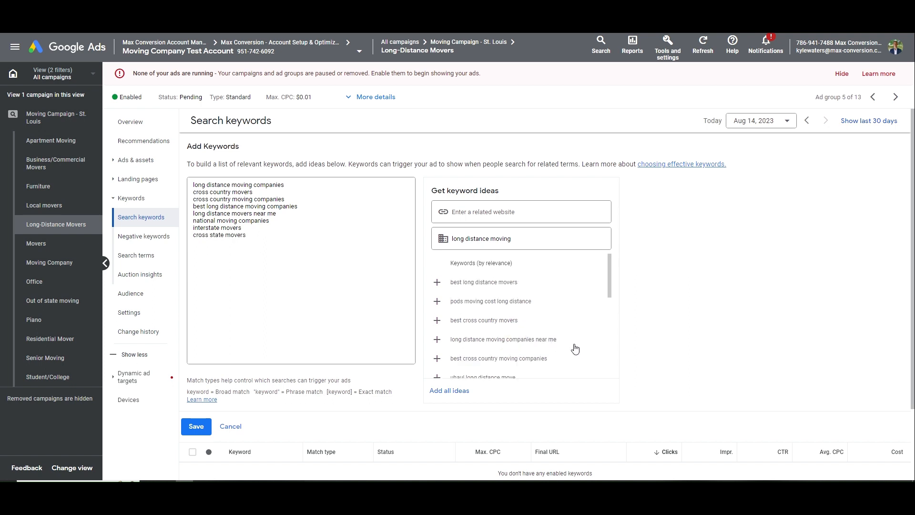
click(518, 326)
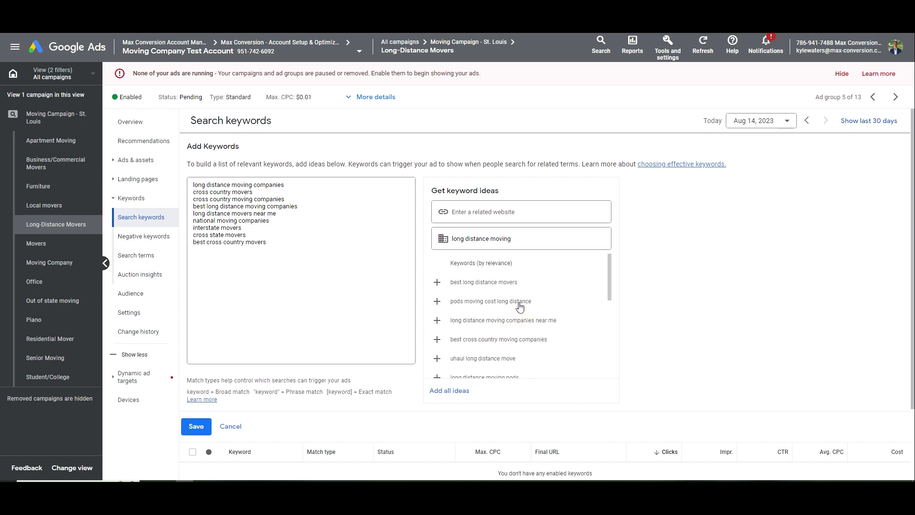
click(491, 286)
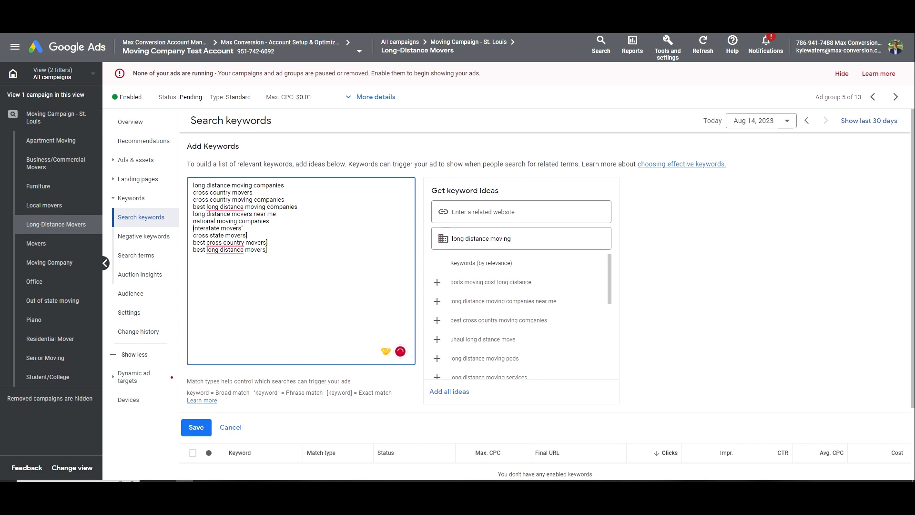
Add quote marks for the phrase-match lines and closing brackets for the exact-match lines
text(")
click(280, 222)
text(])
click(293, 215)
text(])
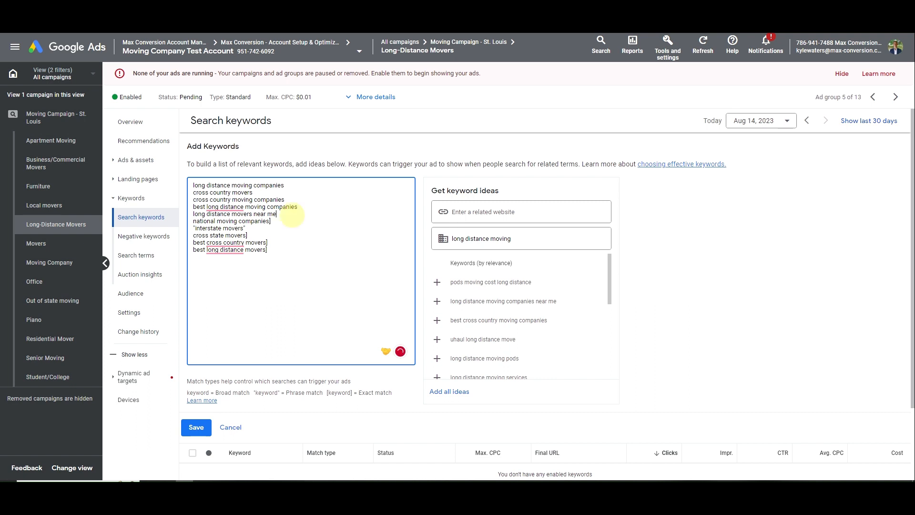
click(317, 207)
text(])
click(305, 200)
text(])
text(")
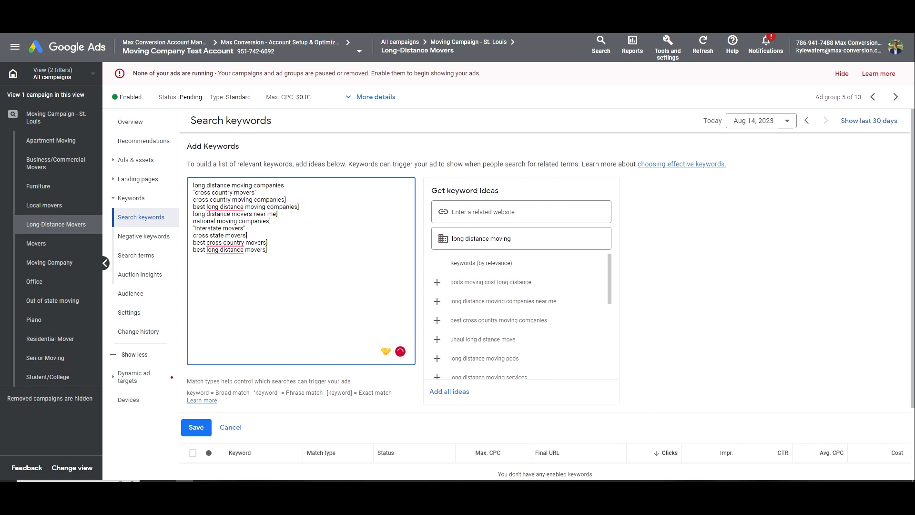
drag(301, 193, 301, 187)
click(300, 187)
Add opening brackets to the remaining lines so they become exact match, then save the keywords
click(193, 242)
text([)
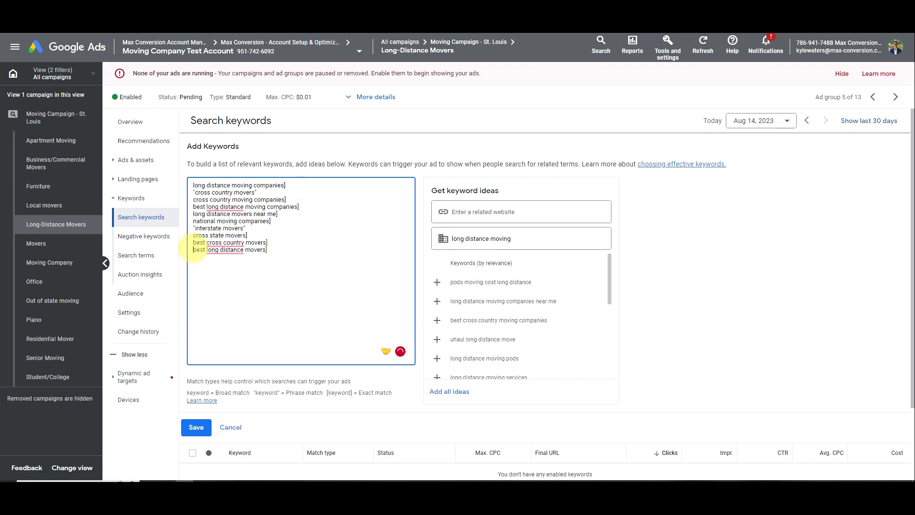
click(193, 249)
text([)
click(193, 235)
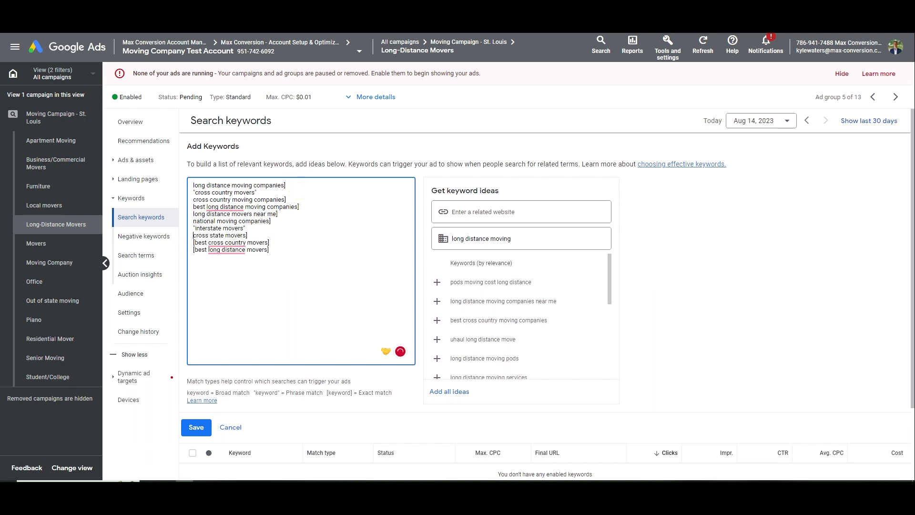
text([)
click(193, 221)
text([)
click(193, 214)
text([)
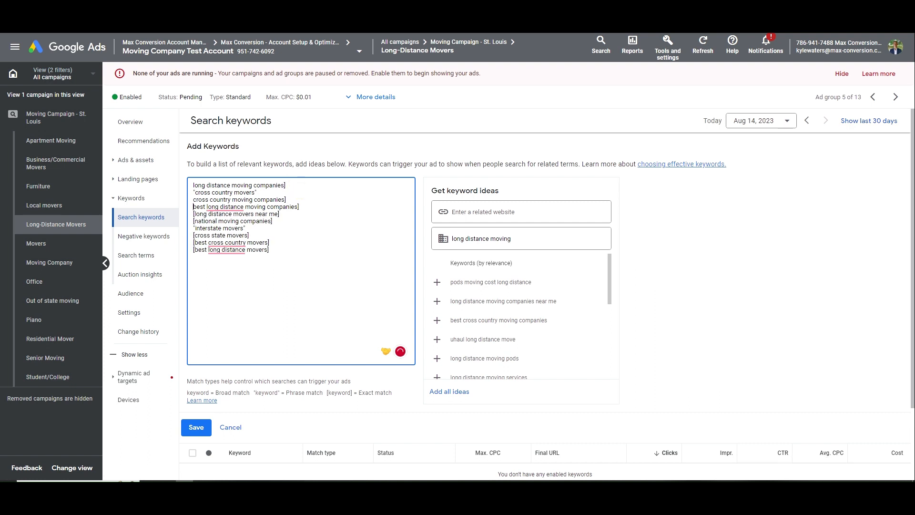
text([)
click(193, 199)
text([)
click(193, 185)
text([)
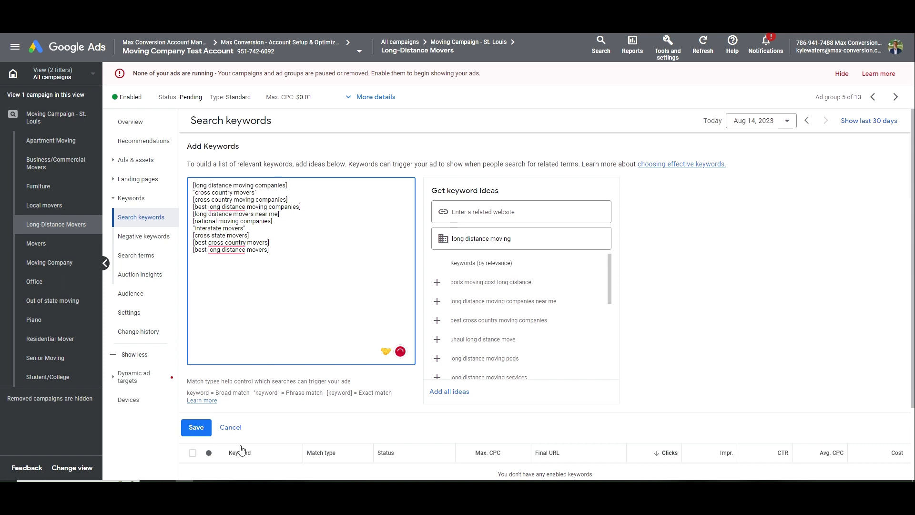
click(196, 427)
Open the call ad and set its display path to Long-Distance/Moving
click(138, 161)
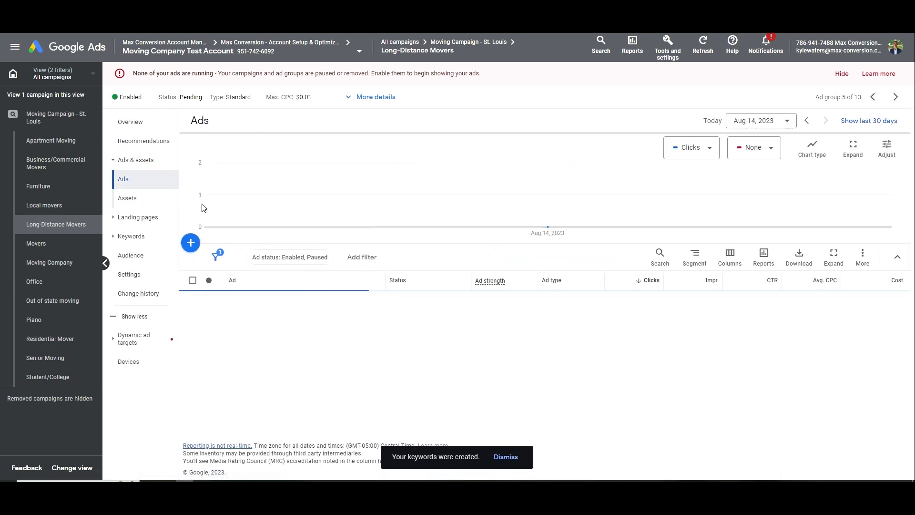
click(345, 372)
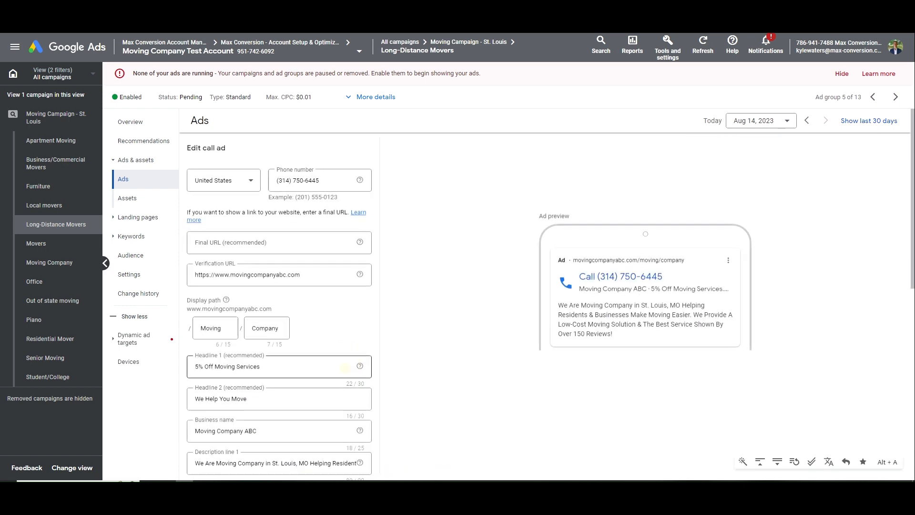
drag(233, 328, 171, 329)
key(BackSpace)
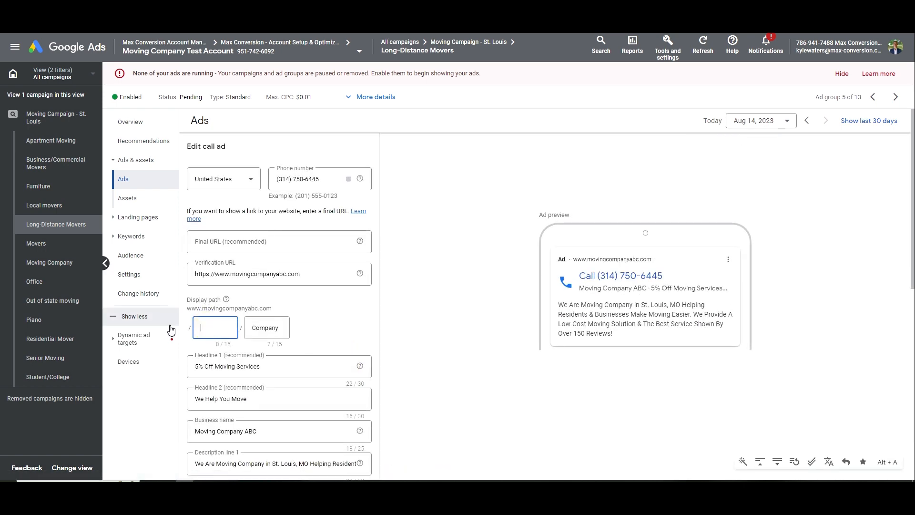
text(Long-Distance)
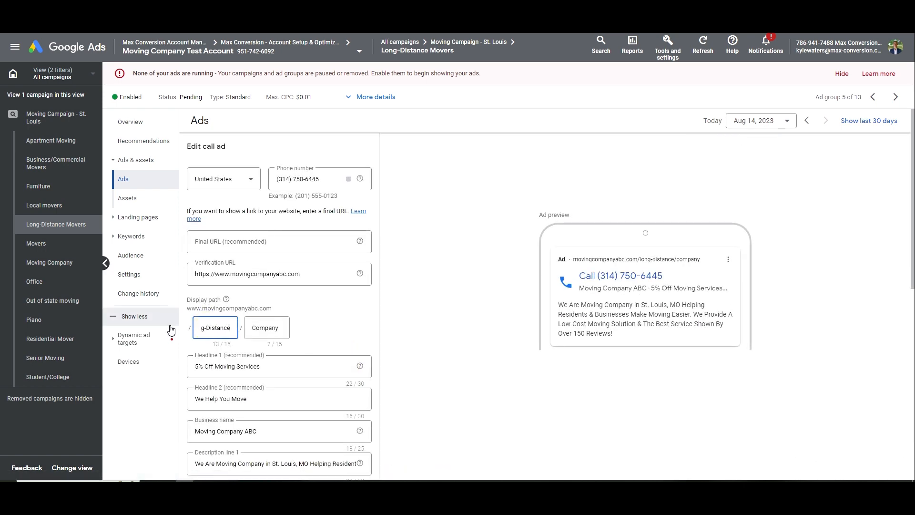
key(Tab)
text(Mov)
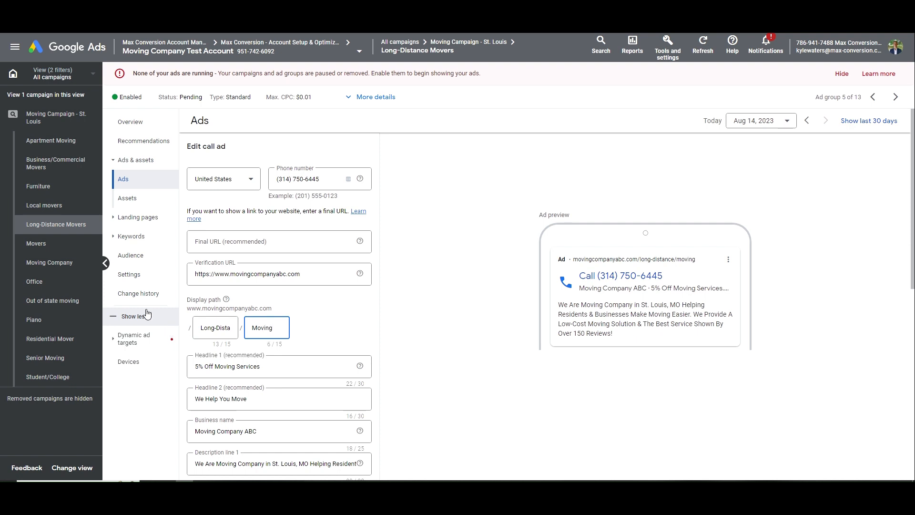
Change Headline 1 to '5% Off Long-Distance Moving', dropping 'Services'
click(217, 366)
text(Long-Distanc)
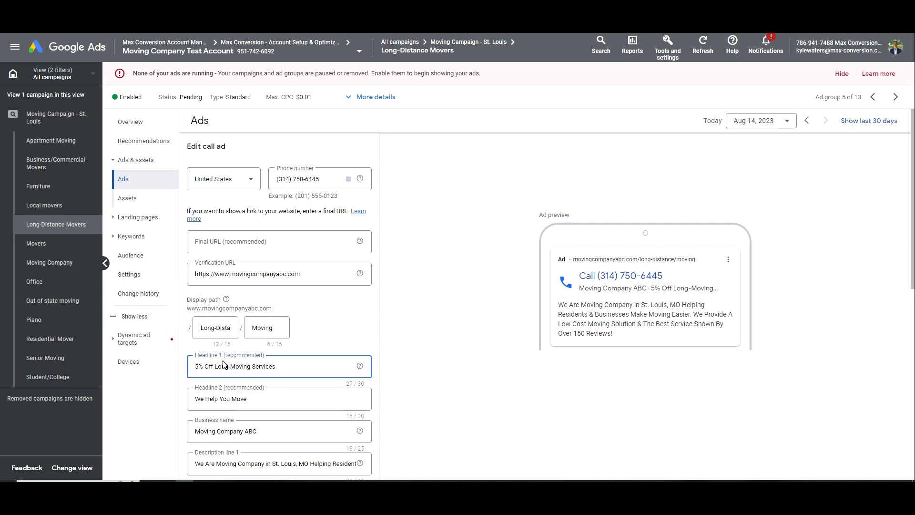
text(e)
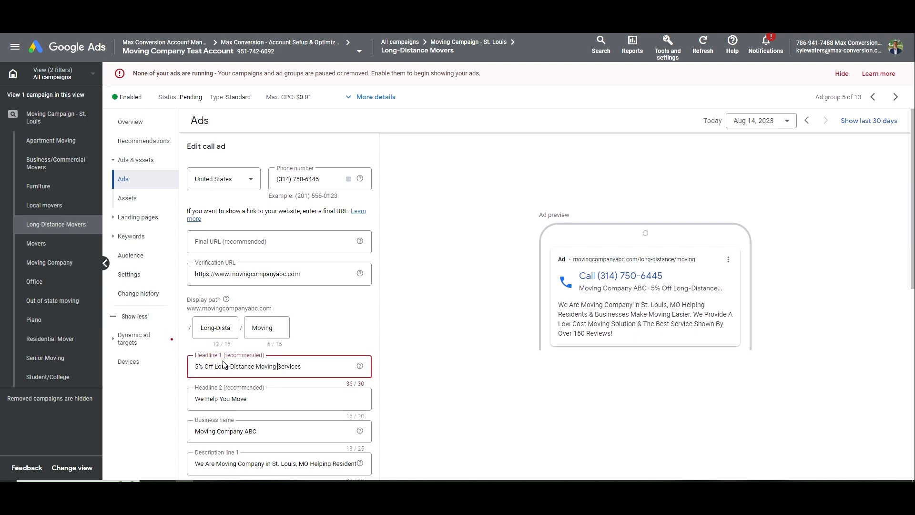
key(End)
key(ctrl+BackSpace)
Cut 'Make' and 'Moving Easier' from Description line 1 so it ends 'Helping Residents & Businesses.'
scroll(224, 365, down, 2)
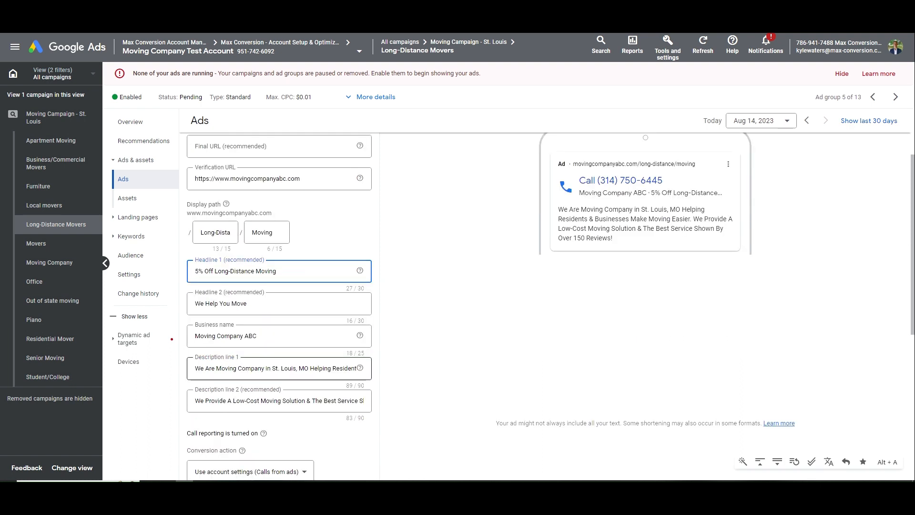
click(217, 368)
text(Long-Distance)
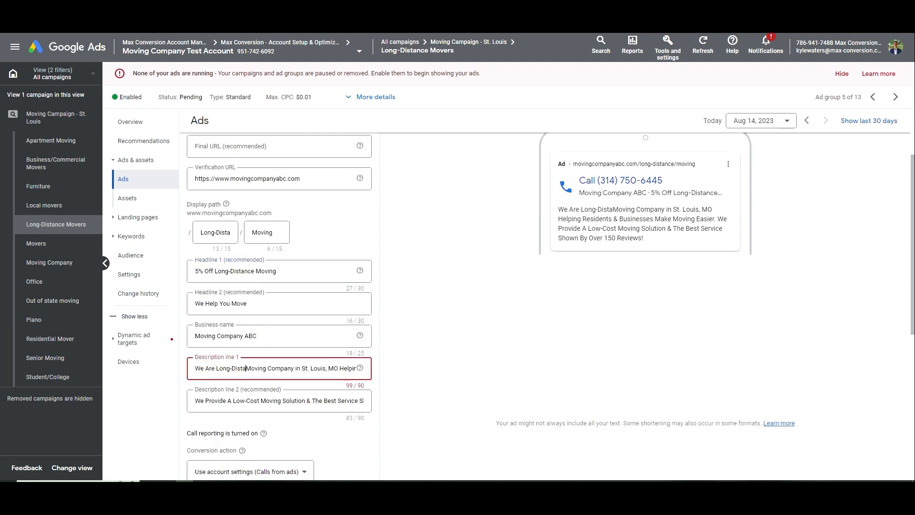
key(ctrl+Right)
key(ctrl+Right)
key(ctrl+Right)
key(ctrl+Right)
key(ctrl+Right)
key(ctrl+Right)
key(ctrl+Right)
key(ctrl+Right)
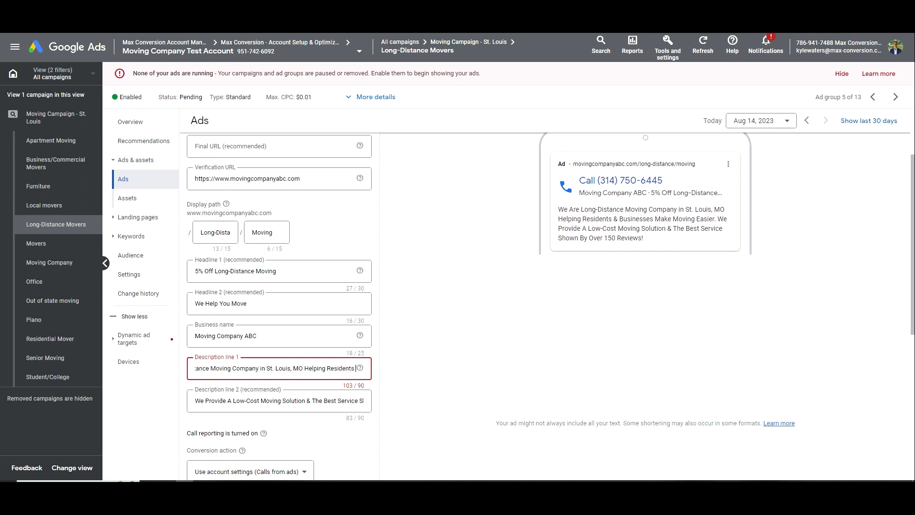
key(ctrl+shift+Left)
key(ctrl+shift+Left)
key(ctrl+shift+Right)
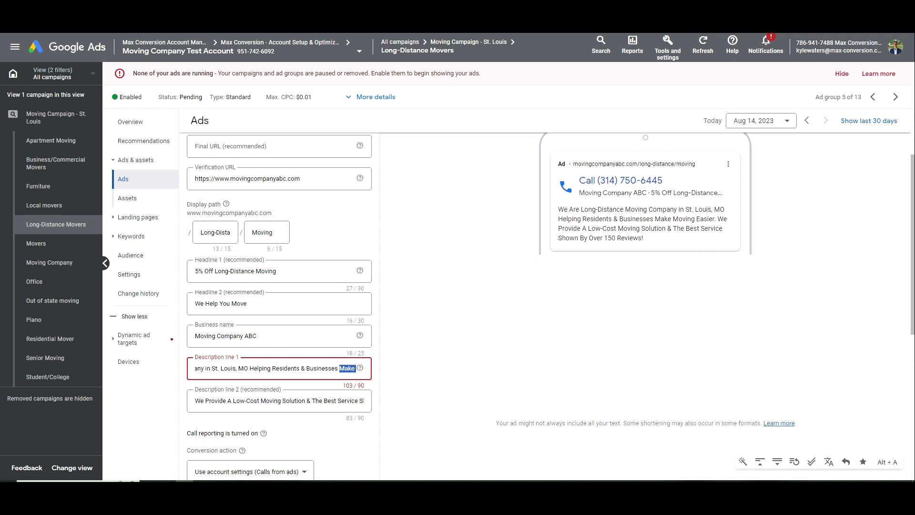
key(BackSpace)
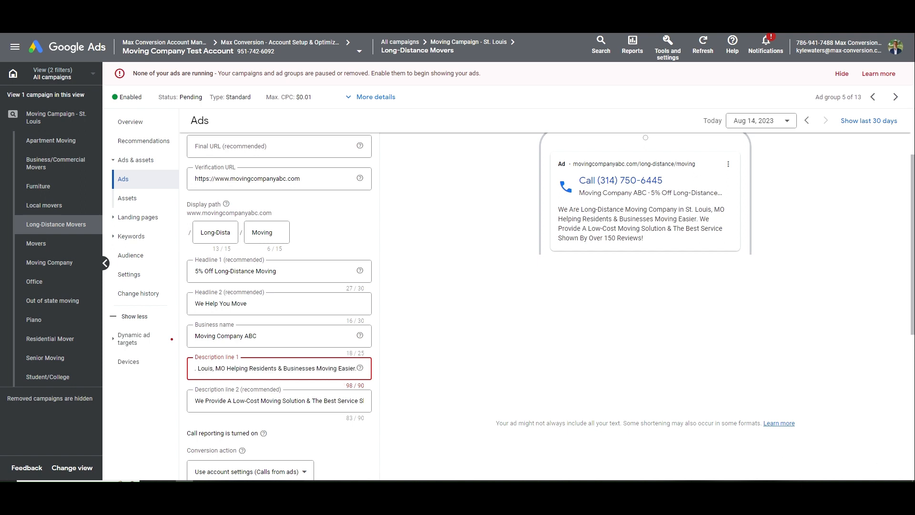
key(ctrl+shift+Left)
key(ctrl+shift+Left)
key(BackSpace)
key(BackSpace)
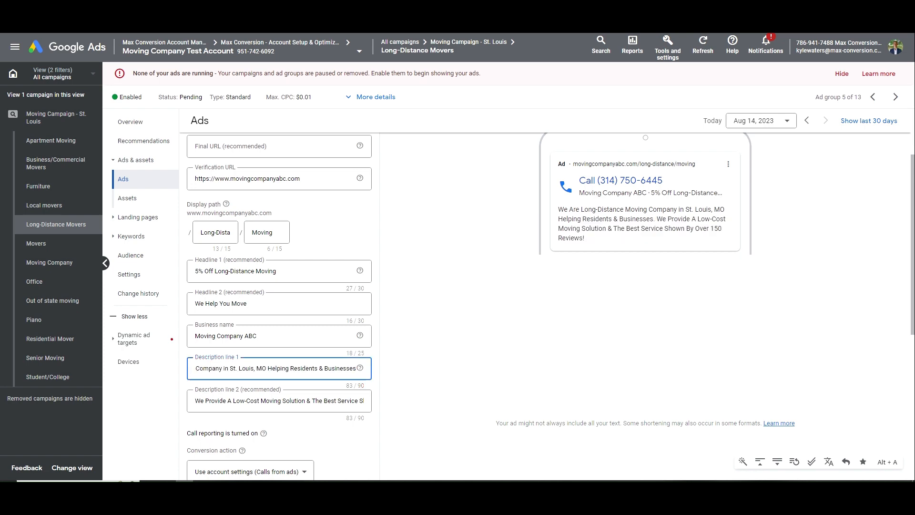
drag(324, 368, 409, 370)
key(Right)
text(.)
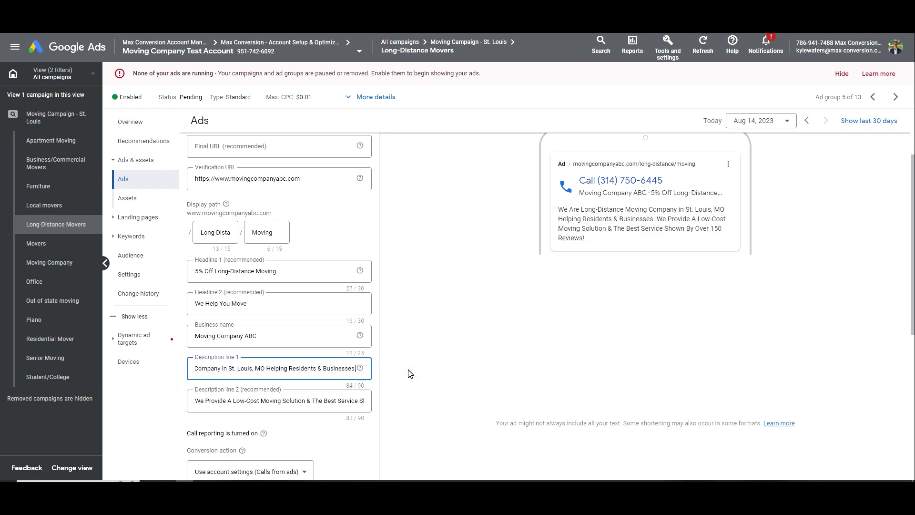
Check the 84/90-character description and save the call ad
scroll(287, 368, down, 1)
triple_click(267, 321)
key(ctrl+c)
scroll(267, 353, down, 2)
click(224, 382)
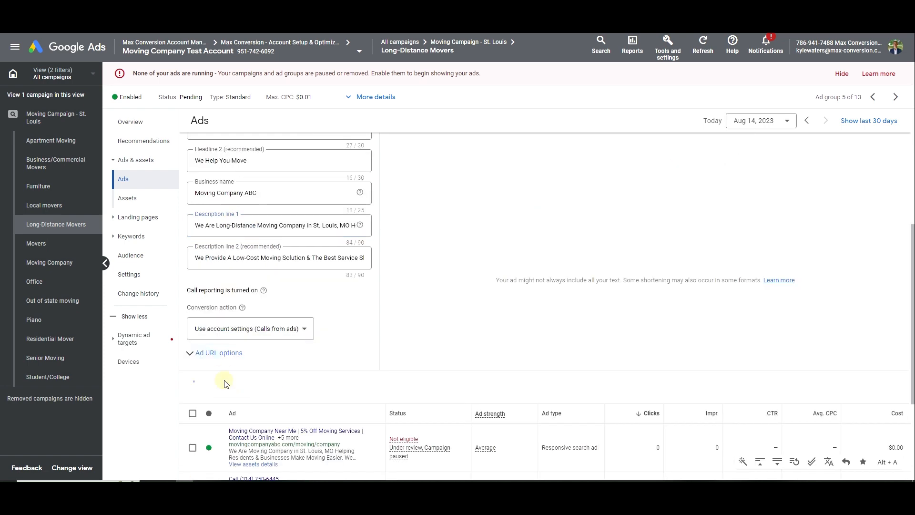
click(333, 327)
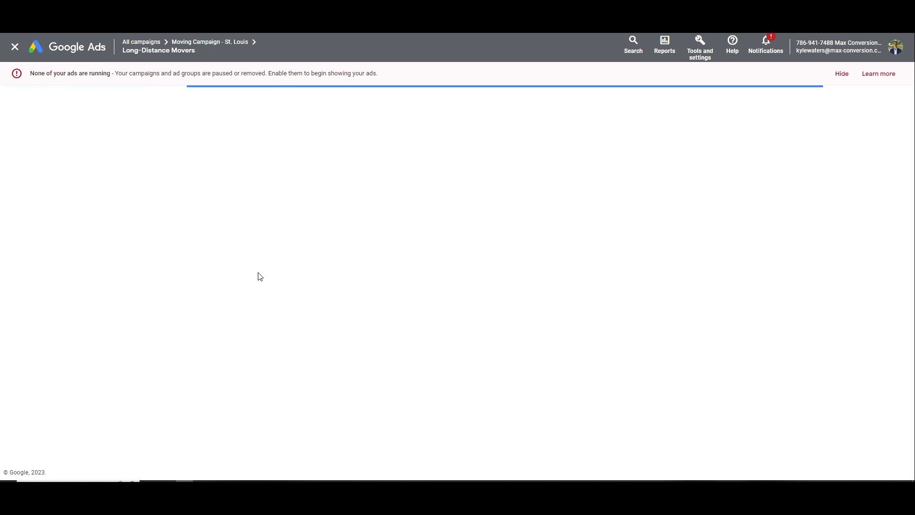
Paste the long-distance first description and change the headline to '5% Off Long-Distance Moving'
scroll(261, 277, down, 12)
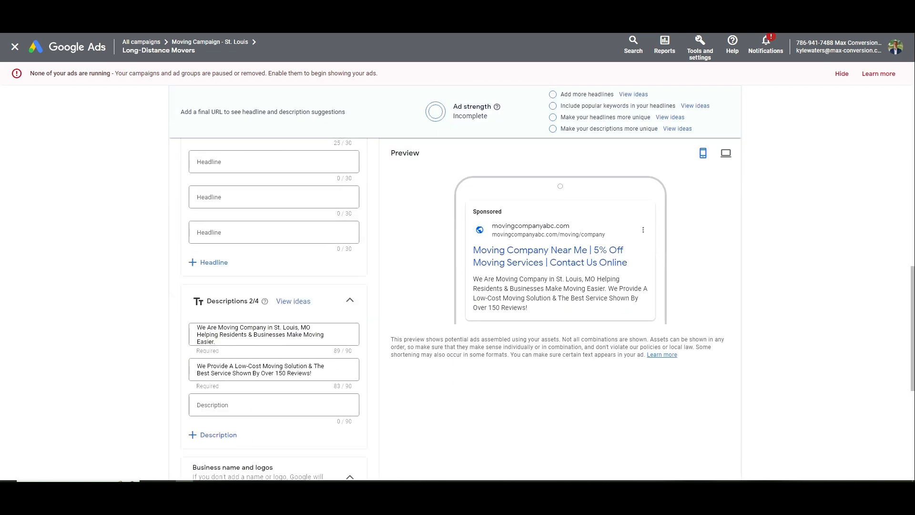
drag(197, 377, 318, 393)
key(ctrl+v)
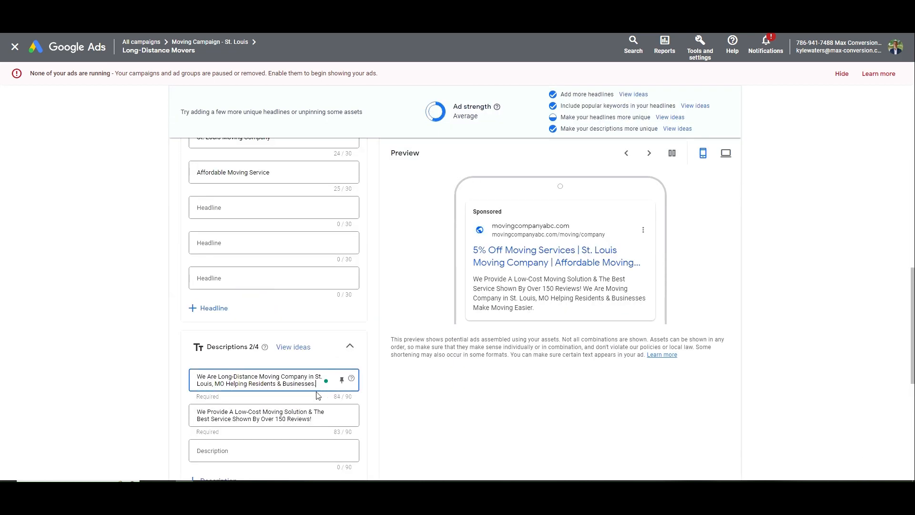
scroll(318, 395, up, 7)
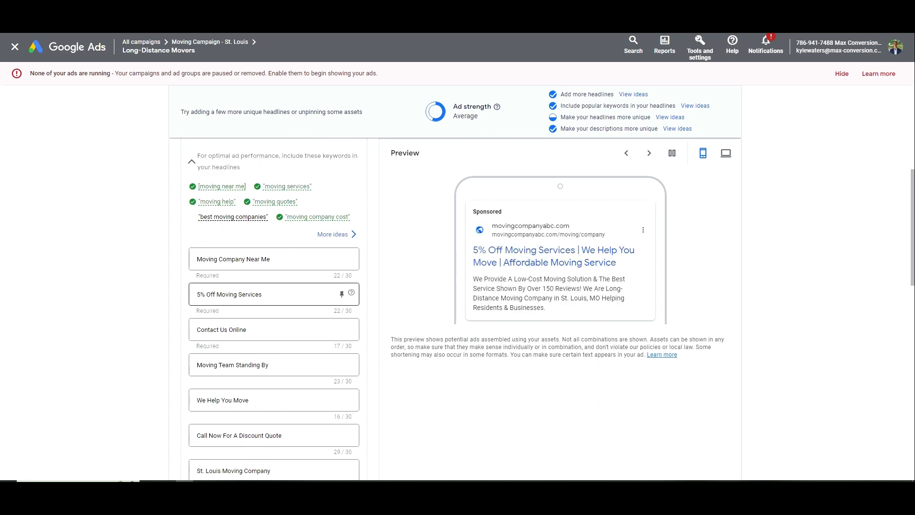
click(217, 294)
text(Long-)
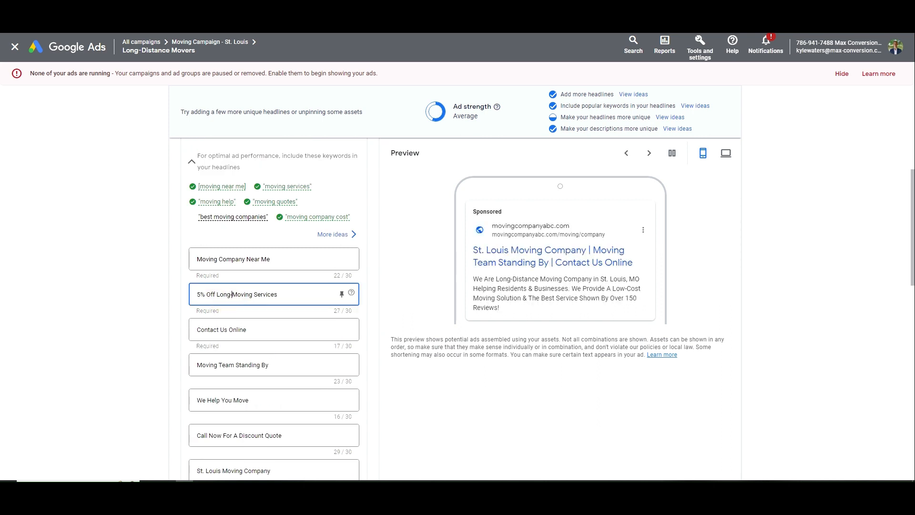
text(Distance)
double_click(290, 294)
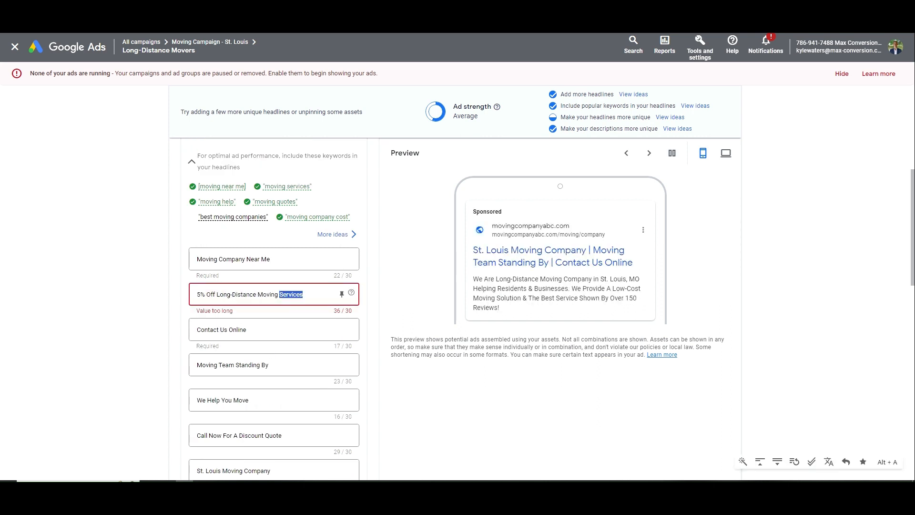
key(BackSpace)
key(BackSpace)
Change the Affordable headline to 'Affordable Long-Distance Mover'
scroll(274, 309, down, 3)
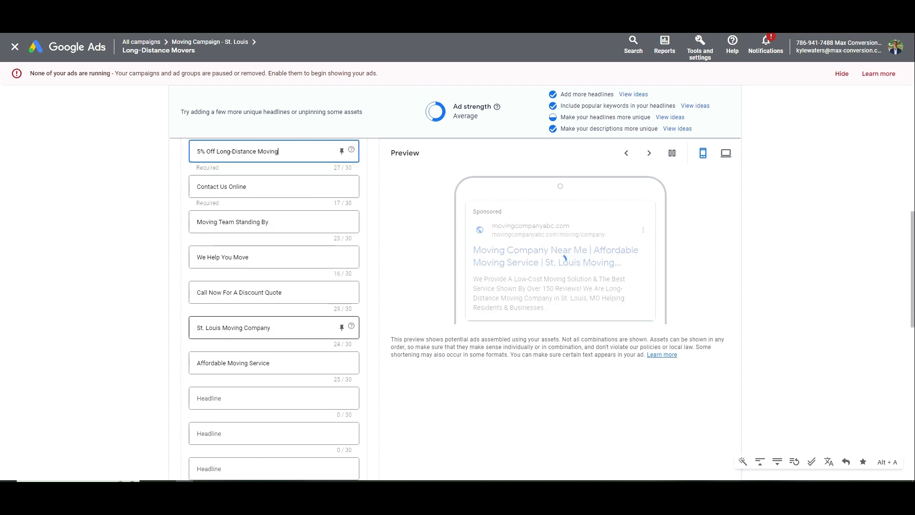
click(222, 328)
click(228, 364)
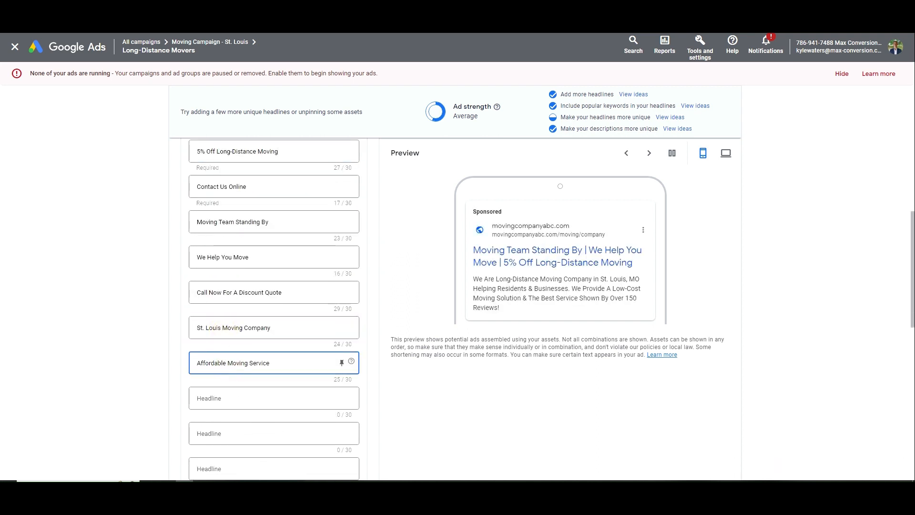
text(Long-Distance)
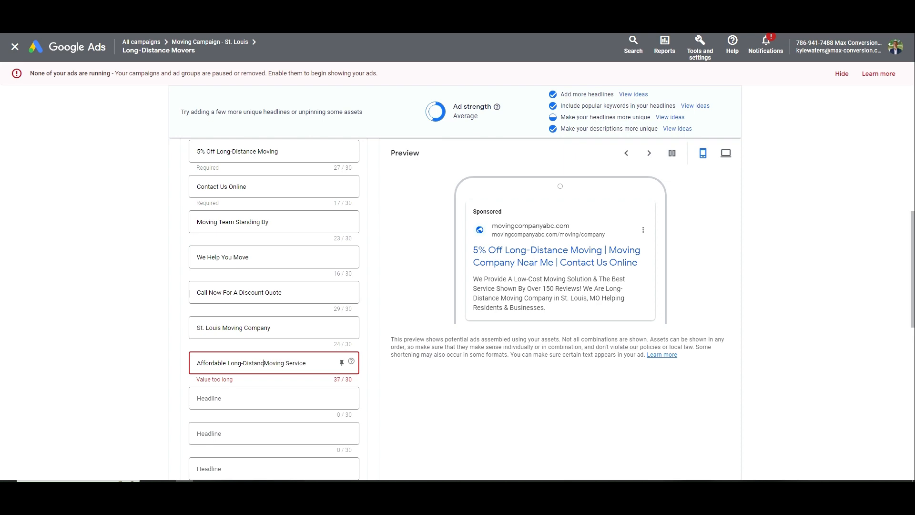
key(ctrl+Right)
key(shift+End)
key(BackSpace)
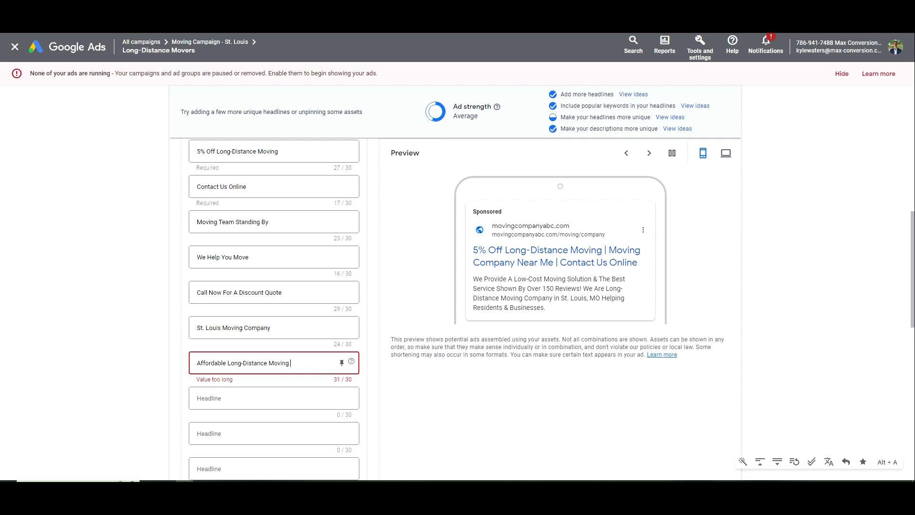
double_click(270, 360)
text(Mover)
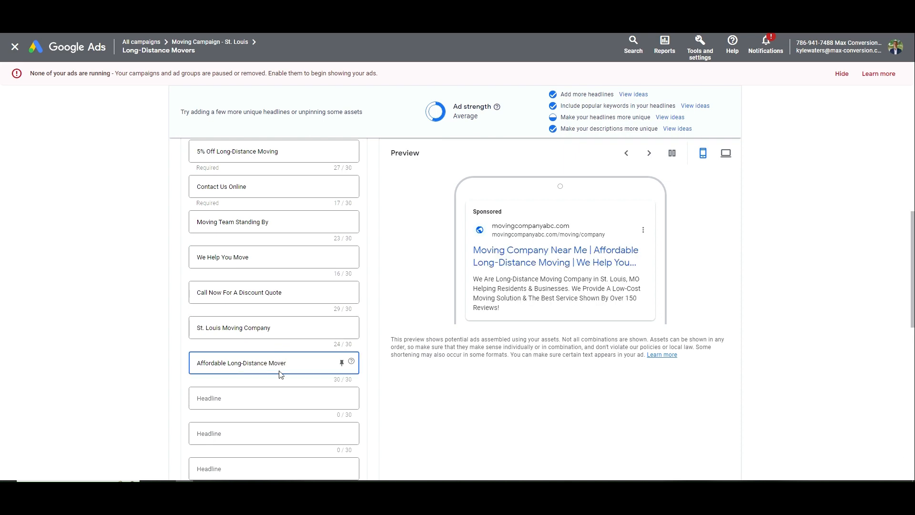
Set the display path to Long-Distance/Moving and save the ad
scroll(281, 375, up, 6)
double_click(212, 318)
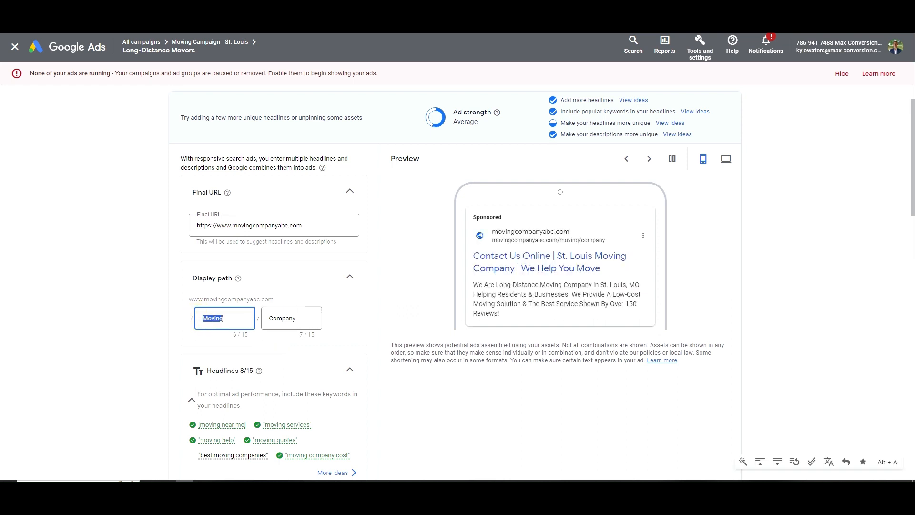
text(Long-Distan)
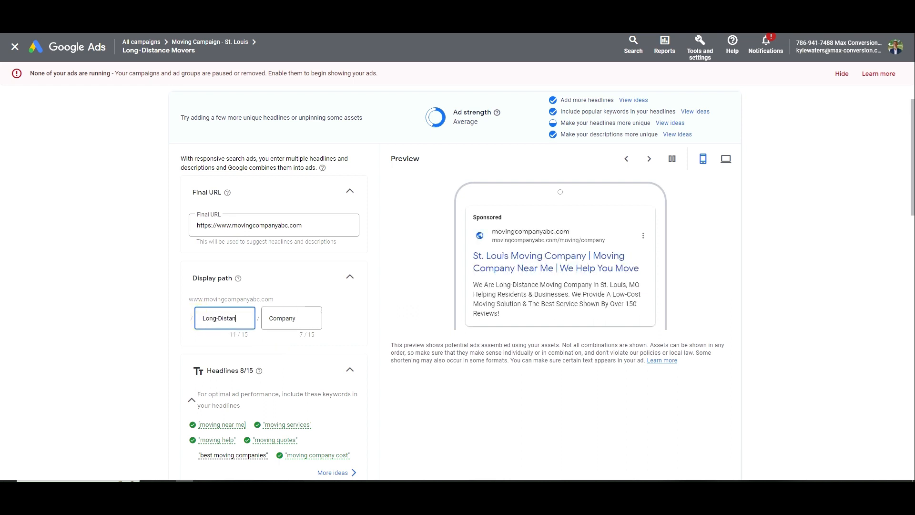
text(ce)
key(Tab)
text(Moving)
scroll(211, 276, down, 10)
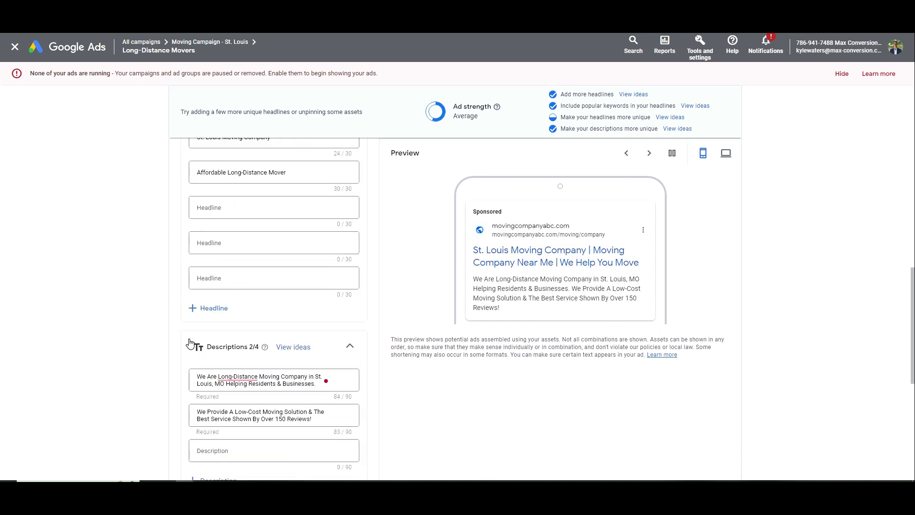
mouse_move(249, 283)
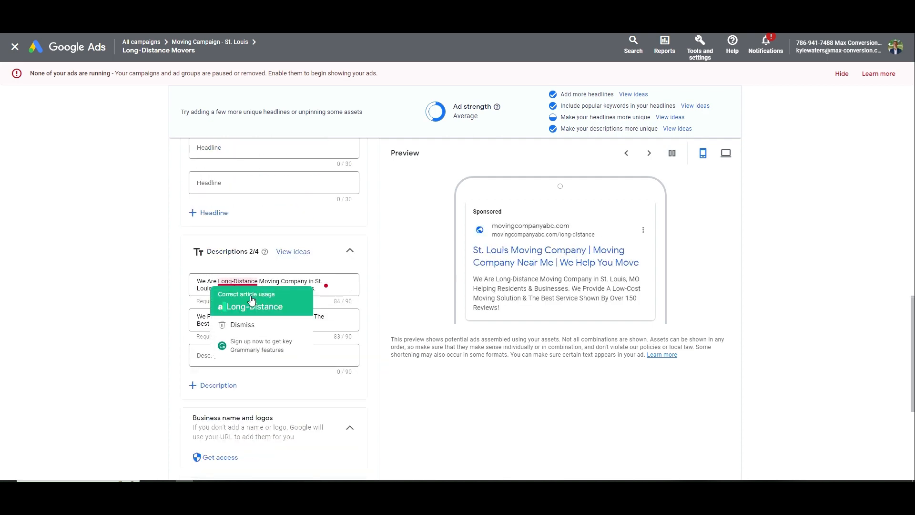
scroll(212, 336, down, 5)
click(190, 437)
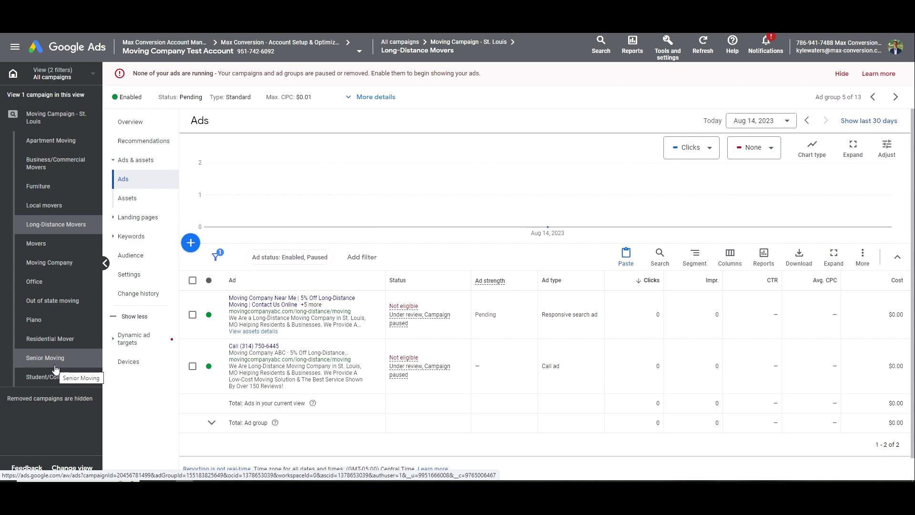
Mark Business/Commercial Movers as next in the Notepad checklist and open its keywords in the St. Louis campaign
triple_click(46, 122)
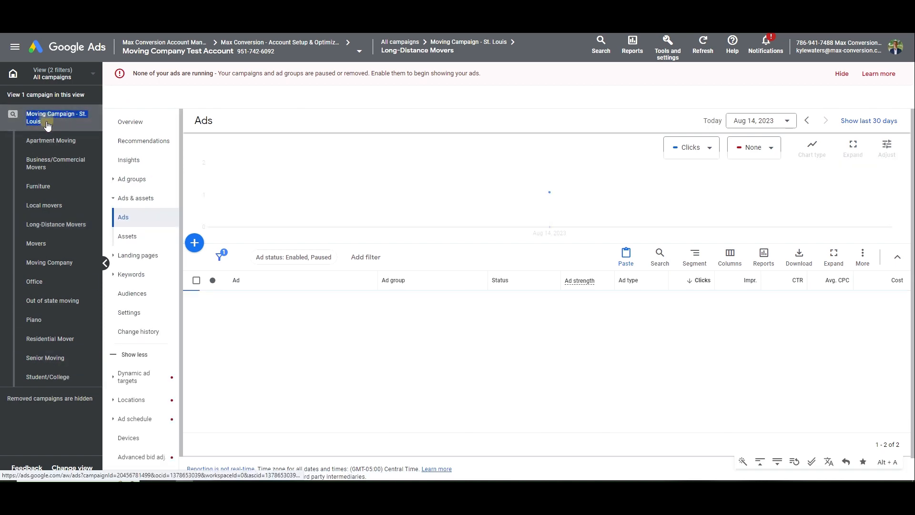
click(145, 179)
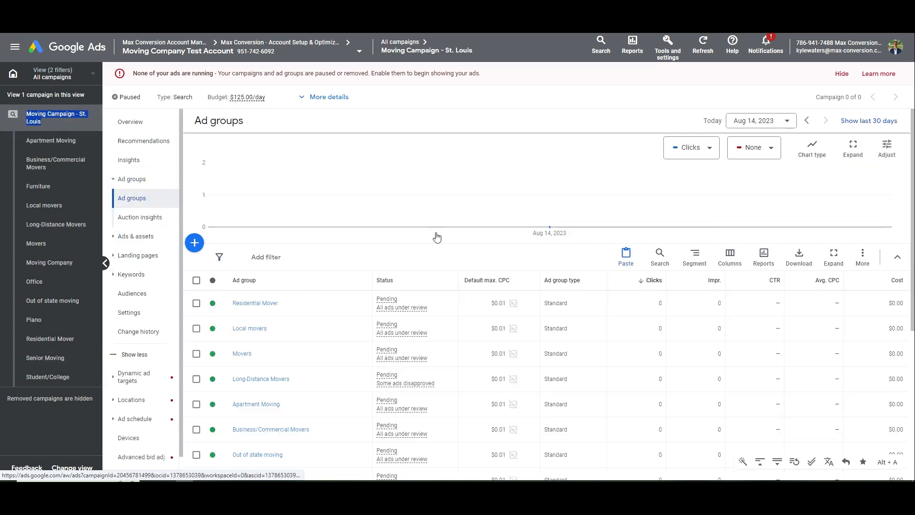
key(alt+Tab)
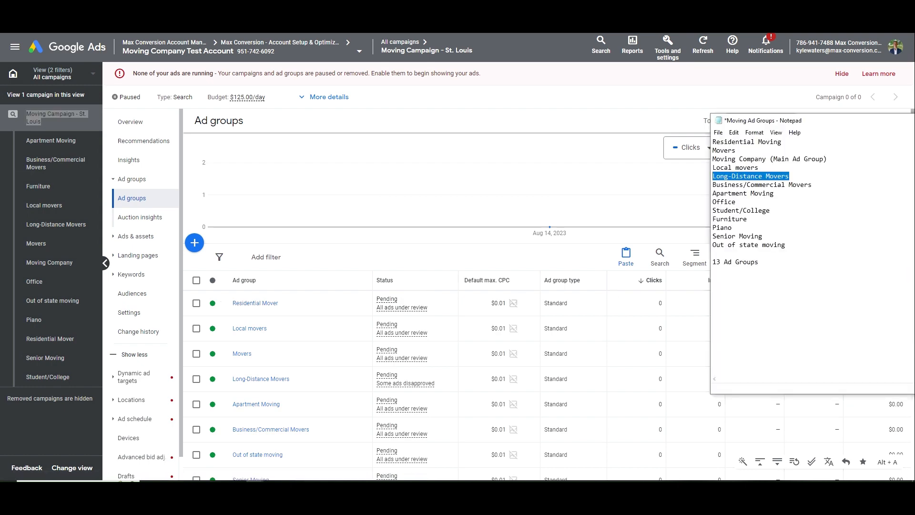
drag(814, 185, 701, 186)
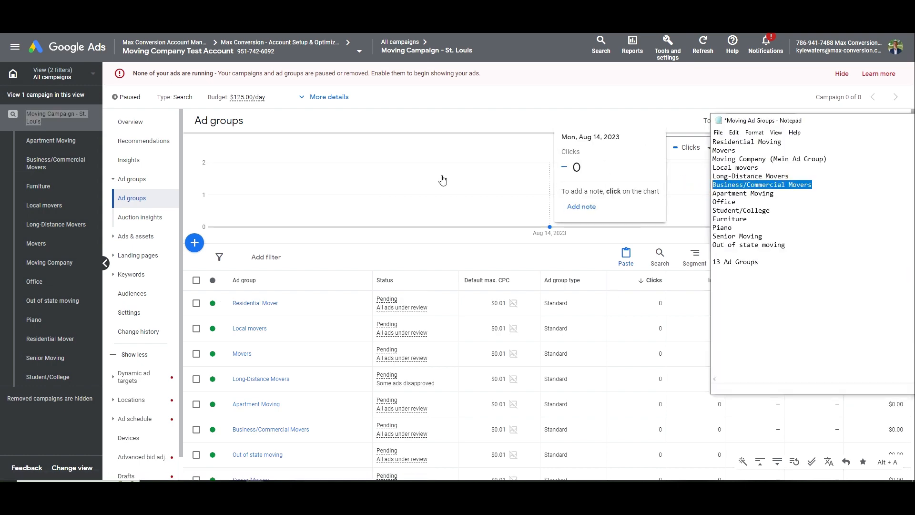
key(alt+Tab)
scroll(366, 276, down, 5)
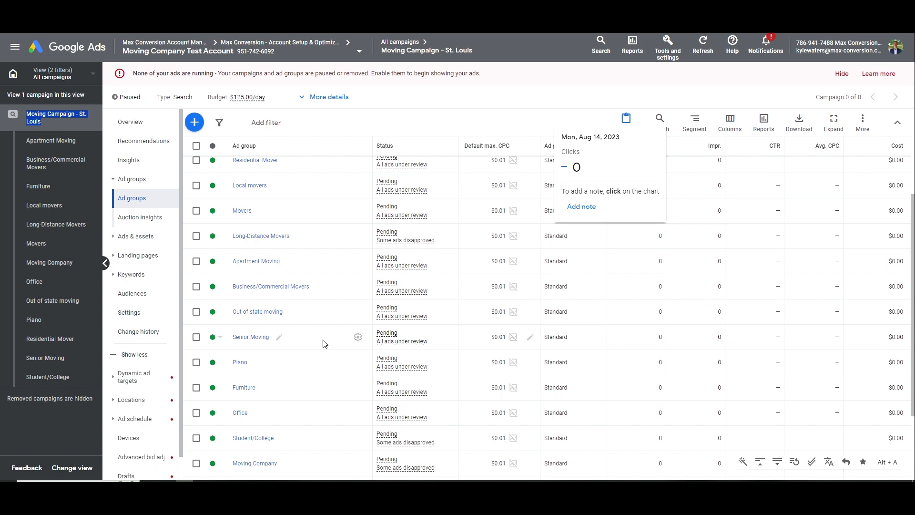
click(292, 287)
Select all 8 keywords and remove them permanently
click(193, 280)
click(254, 258)
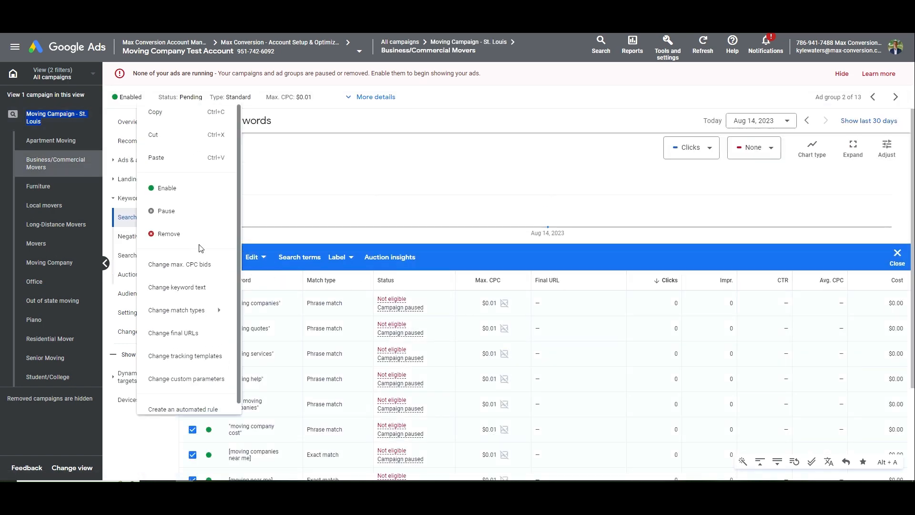
click(193, 234)
click(559, 292)
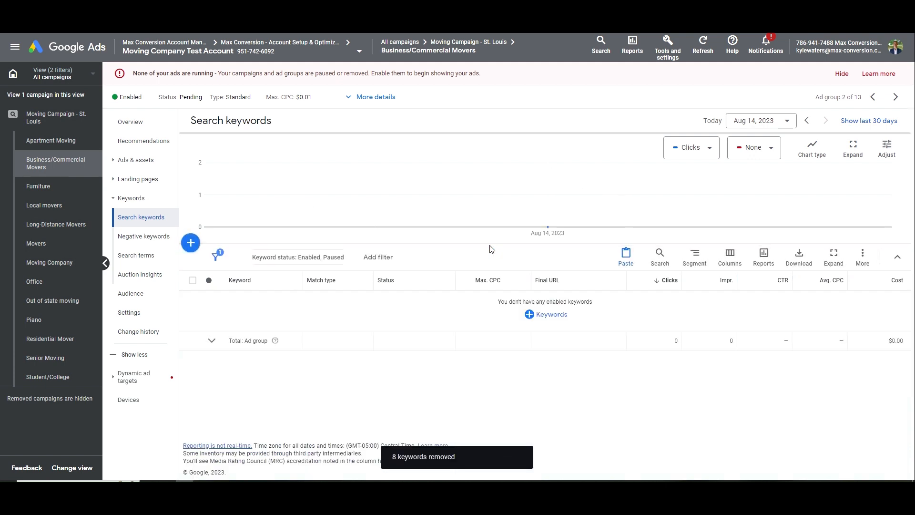
click(540, 314)
Enter 'business movers' as the first keyword for the Business/Commercial Movers ad group
click(500, 240)
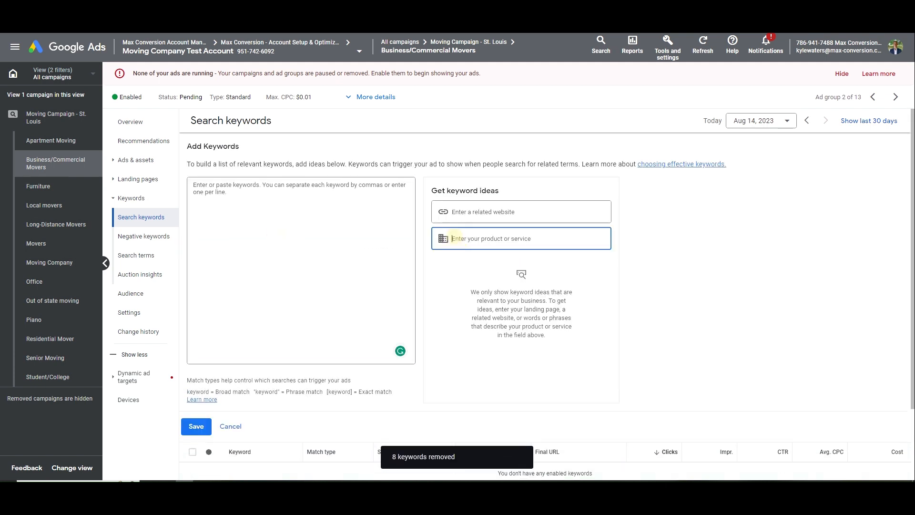
text(business moving)
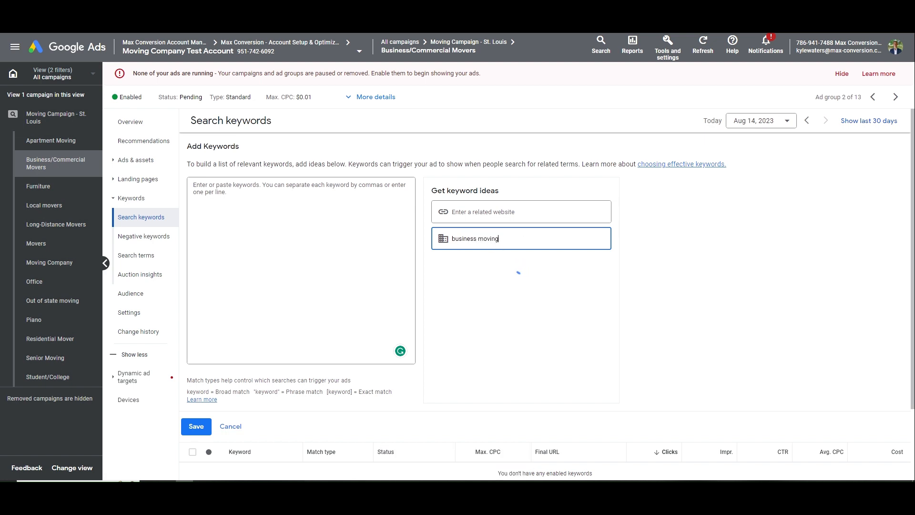
click(513, 240)
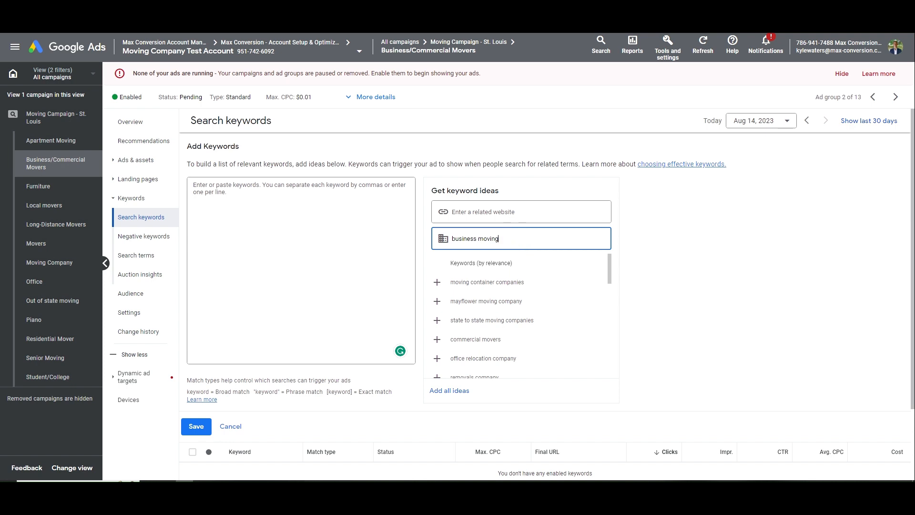
key(ctrl+shift+Left)
text(movers)
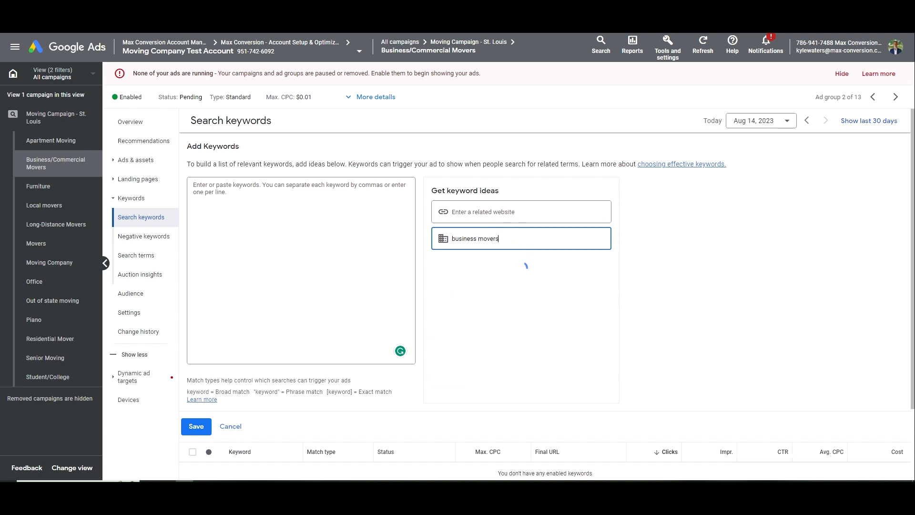
triple_click(490, 238)
key(ctrl+c)
click(249, 209)
key(ctrl+v)
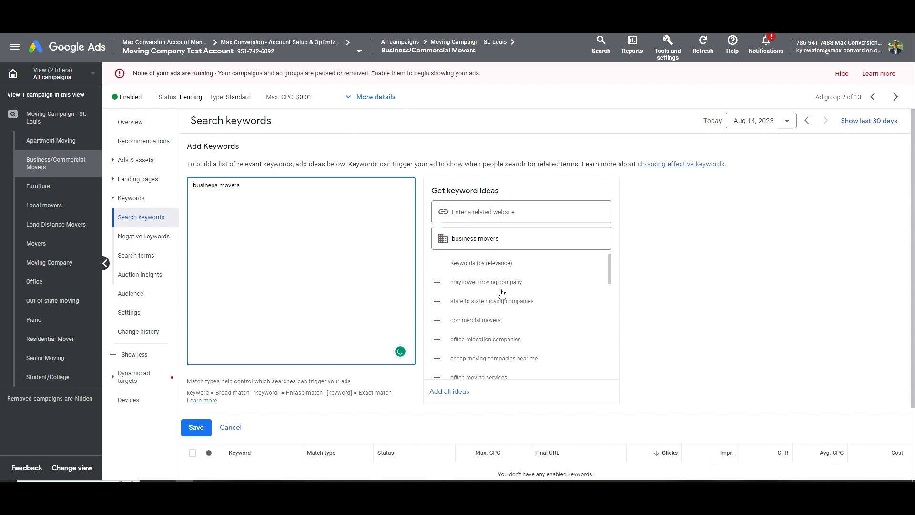
scroll(504, 289, down, 1)
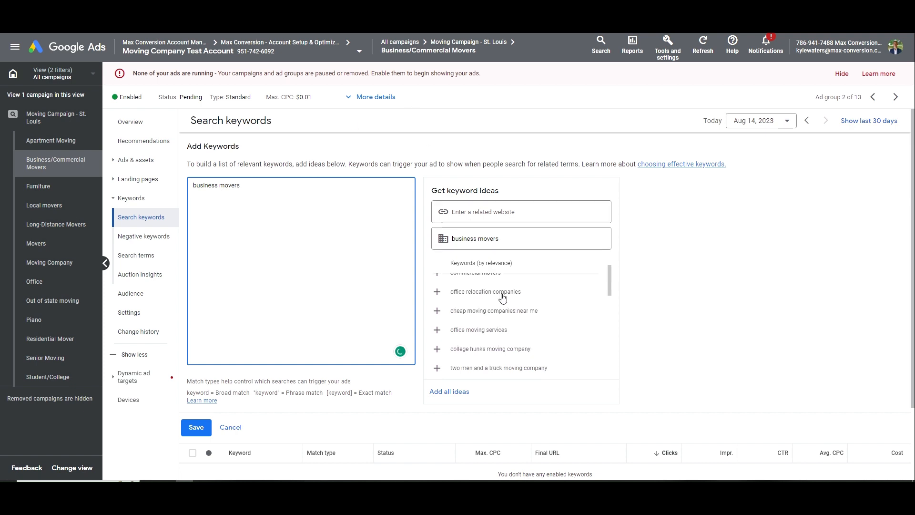
scroll(504, 298, up, 1)
key(Return)
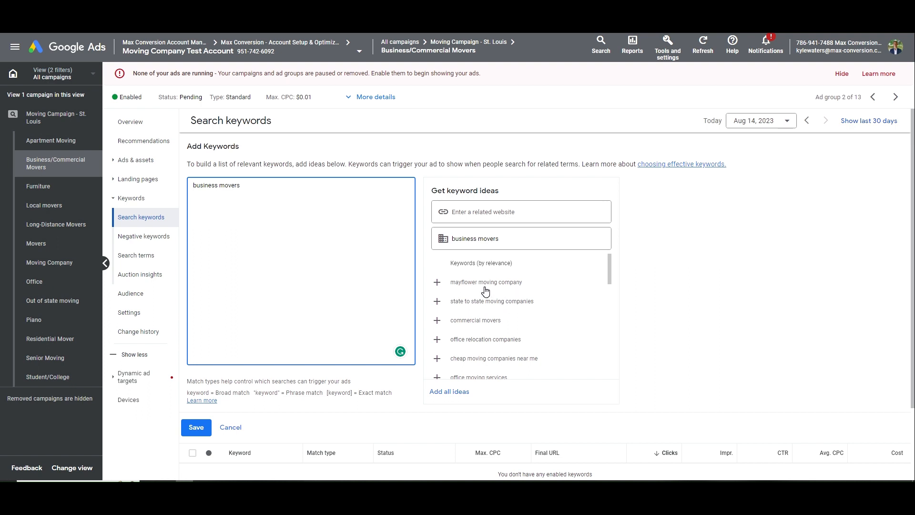
Add 'commercial movers' and 'commercial movers near me' from the keyword ideas
click(510, 320)
drag(259, 201, 176, 185)
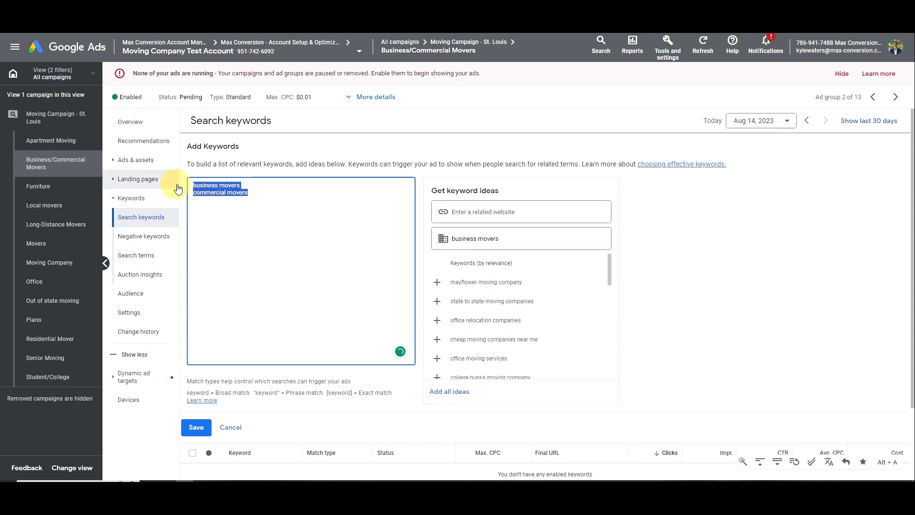
click(253, 204)
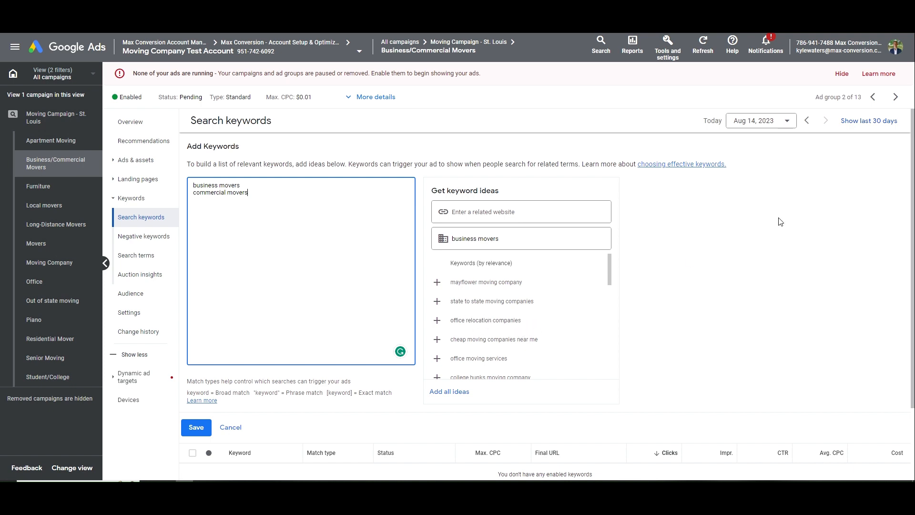
click(255, 491)
drag(737, 202, 709, 202)
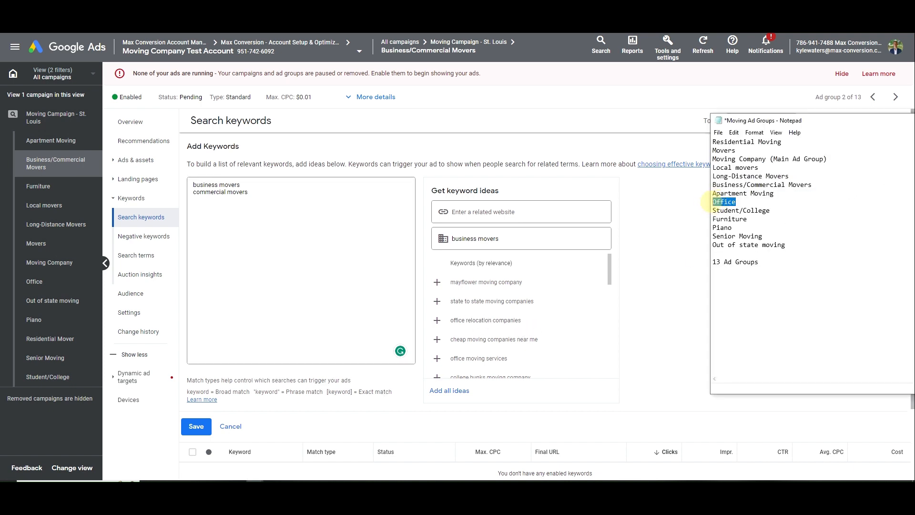
click(679, 238)
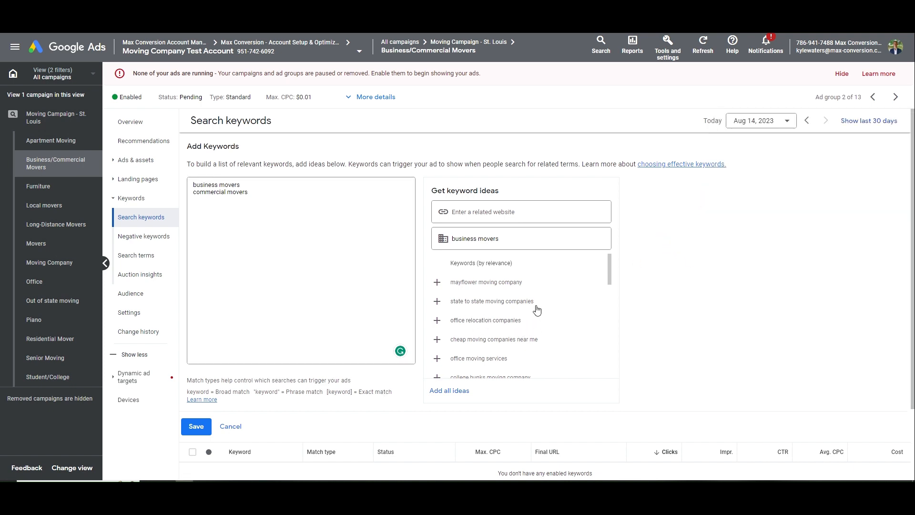
scroll(534, 336, down, 1)
scroll(534, 336, down, 5)
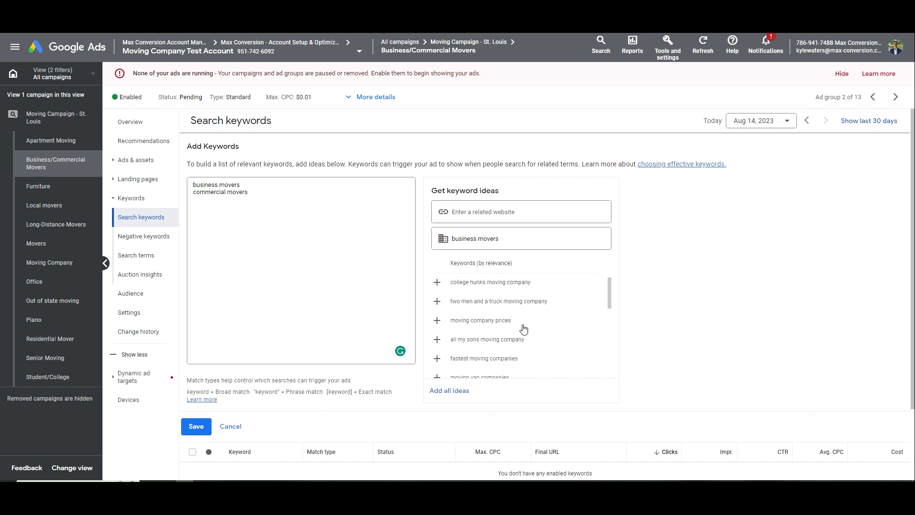
scroll(519, 326, up, 1)
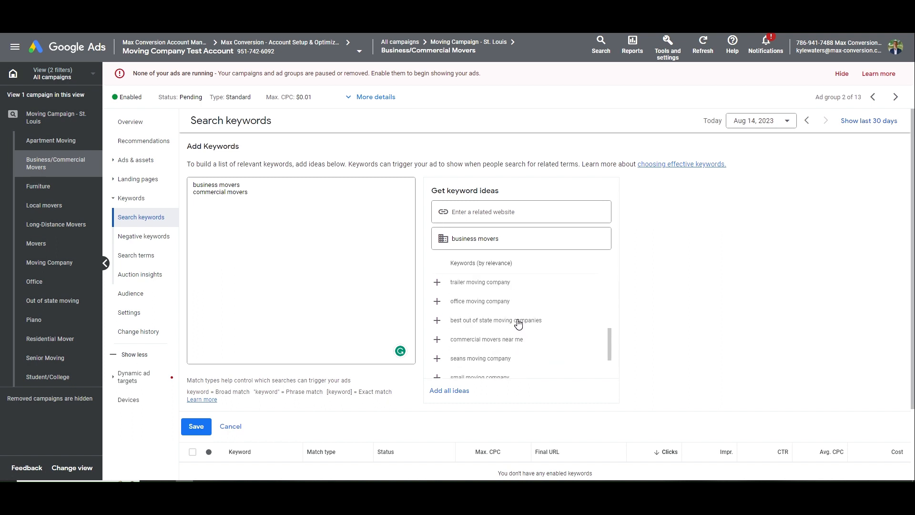
click(518, 338)
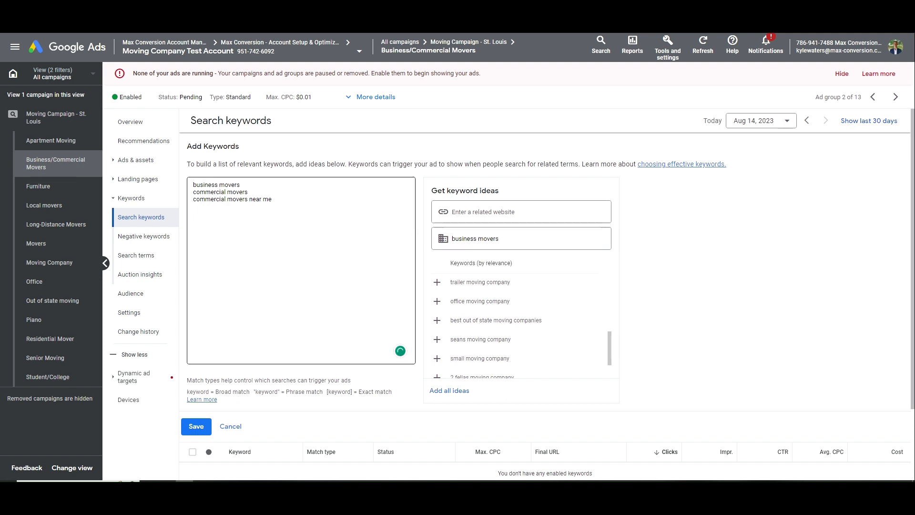
Quote the first keywords as phrase match and bracket [commercial movers near me] as exact match
click(287, 191)
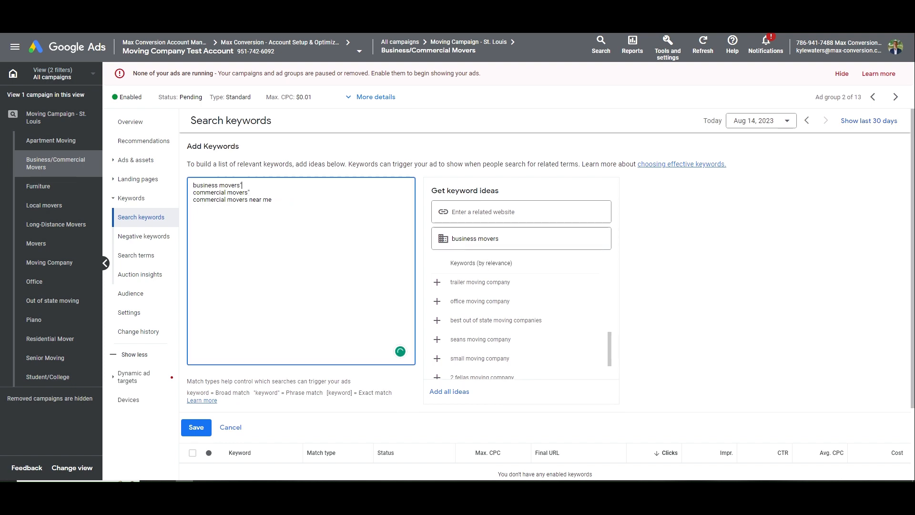
key(Left)
key(Left)
key(Left)
key(Left)
key(Left)
key(Left)
key(Left)
key(Left)
key(Left)
text(")
key(Down)
key(Left)
text(")
key(Down)
text([)
key(End)
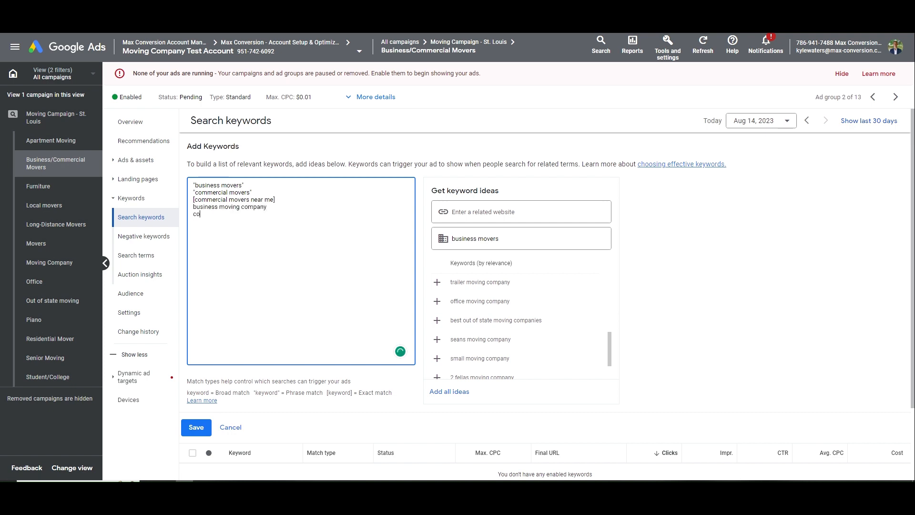
Make the remaining keywords phrase match and save the five keywords
text(mmerci)
text(")
key(Up)
text(")
key(Right)
text(")
key(Down)
key(Left)
text(")
mouse_move(253, 193)
mouse_down()
mouse_move(193, 192)
mouse_move(246, 186)
mouse_up()
click(247, 186)
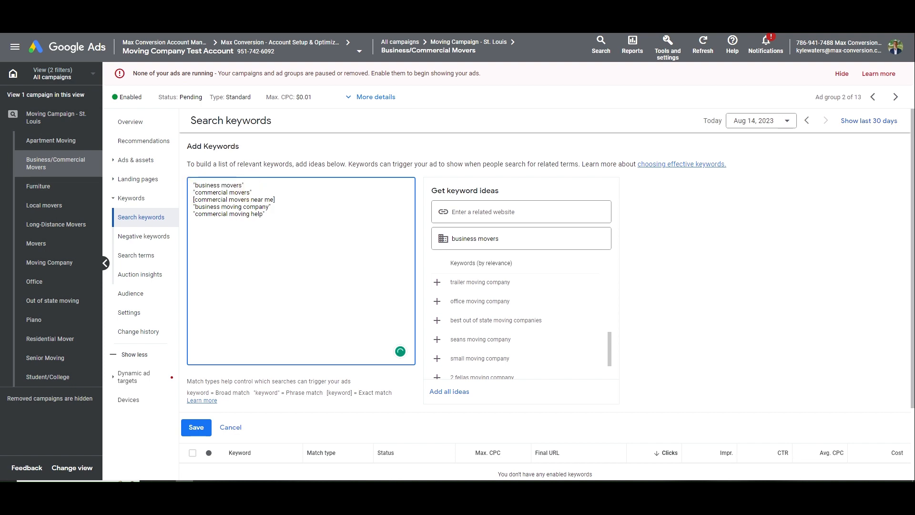
click(196, 427)
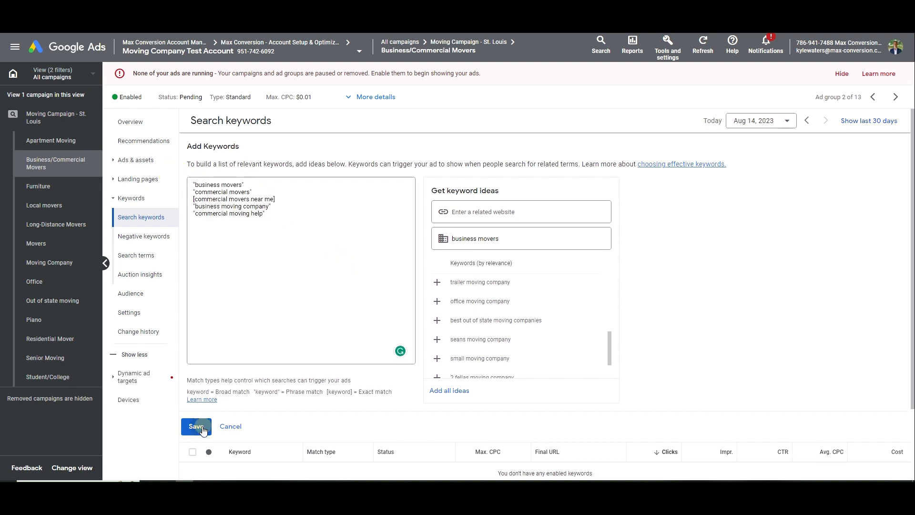
Change the responsive search ad's display path from Moving to business wording
click(143, 166)
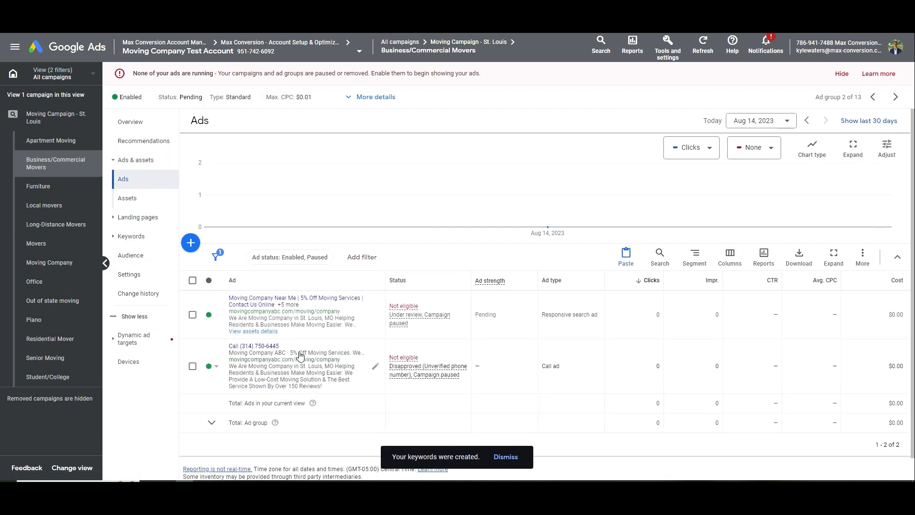
click(339, 329)
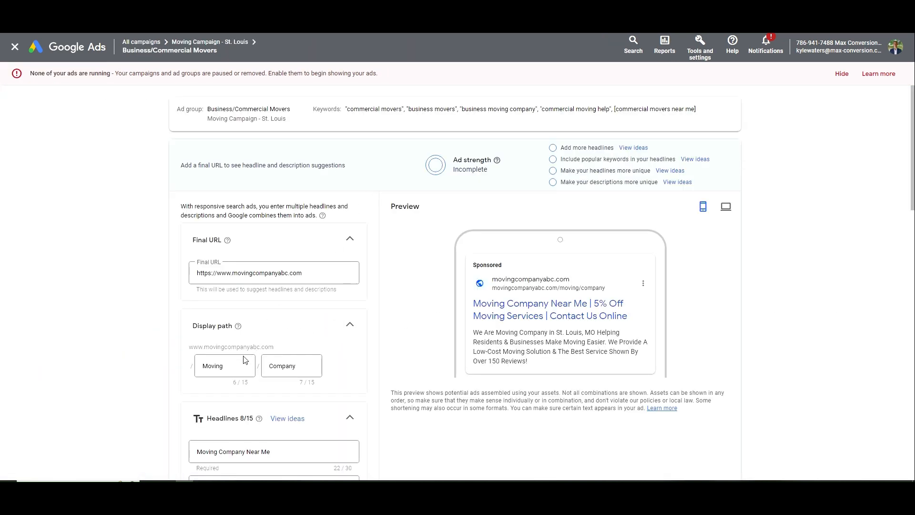
double_click(245, 360)
text(Business)
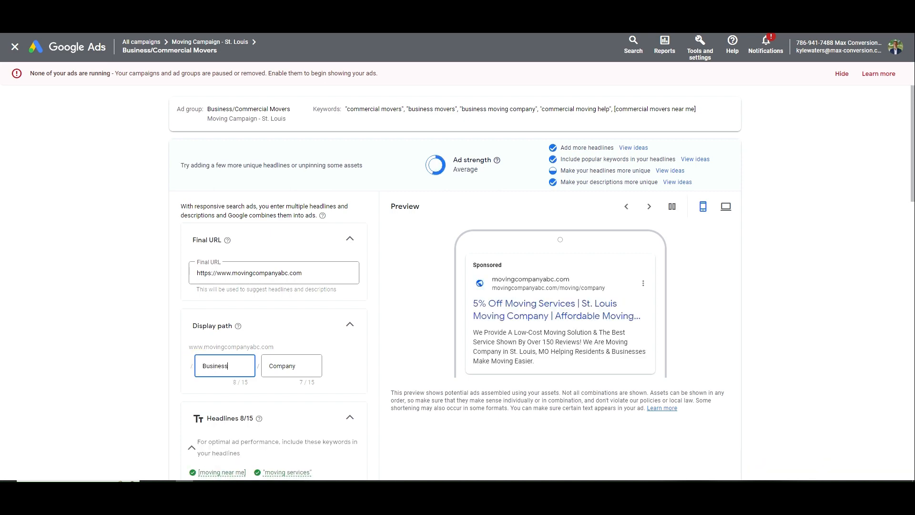
key(Tab)
text(M)
scroll(228, 352, down, 7)
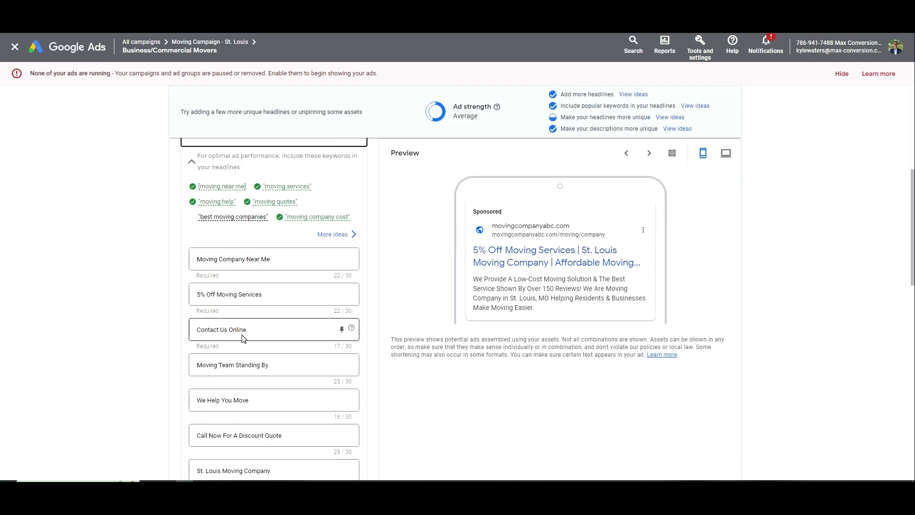
Rework the 'We Help You Move' and 'Affordable Moving Service' headlines for business, dropping 'Service'
click(228, 353)
text(r Business)
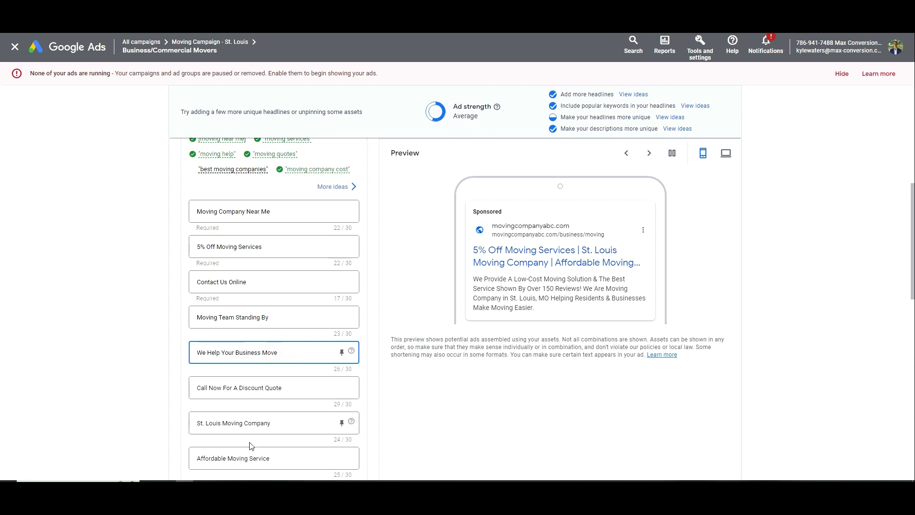
scroll(251, 443, down, 1)
click(231, 411)
text(Business)
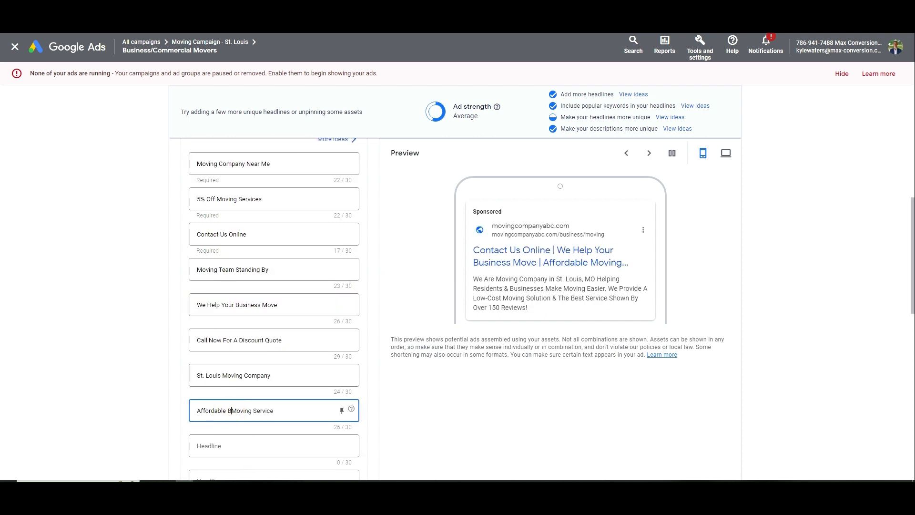
double_click(286, 410)
key(BackSpace)
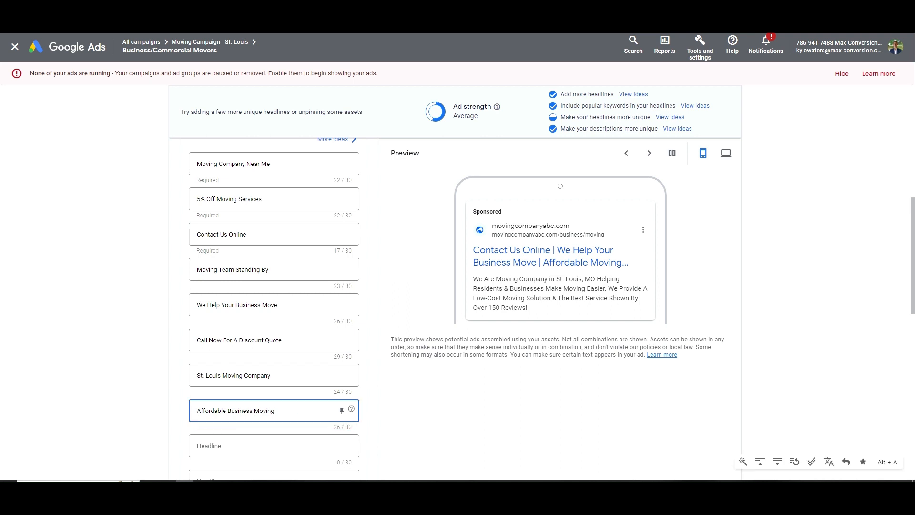
Rewrite the first headline as 'Helping Businesses Move' with 'Local' inserted
scroll(245, 398, up, 3)
double_click(233, 307)
text(Commercial )
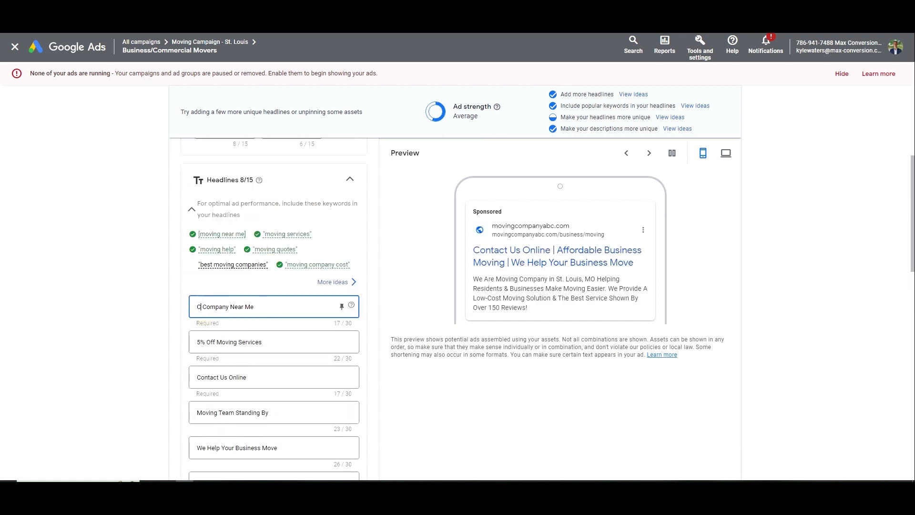
text(Movin)
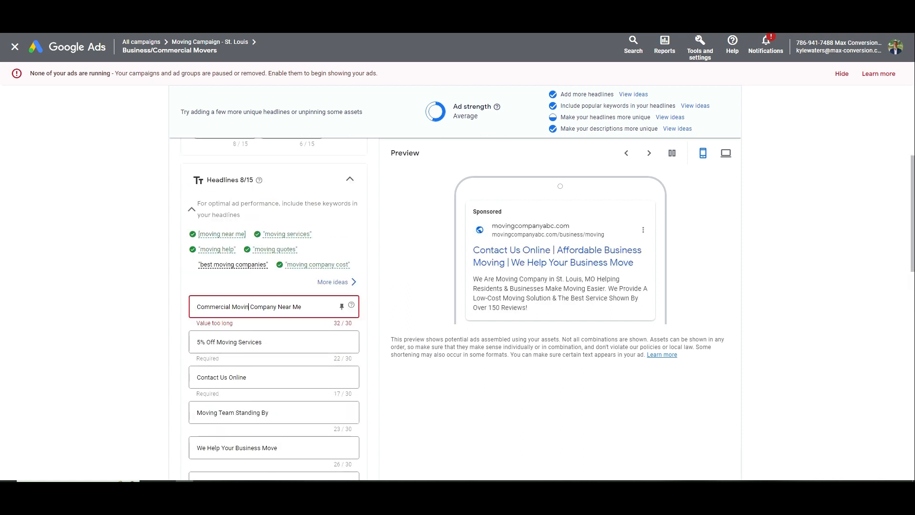
key(shift+Home)
text(Helping Businesses )
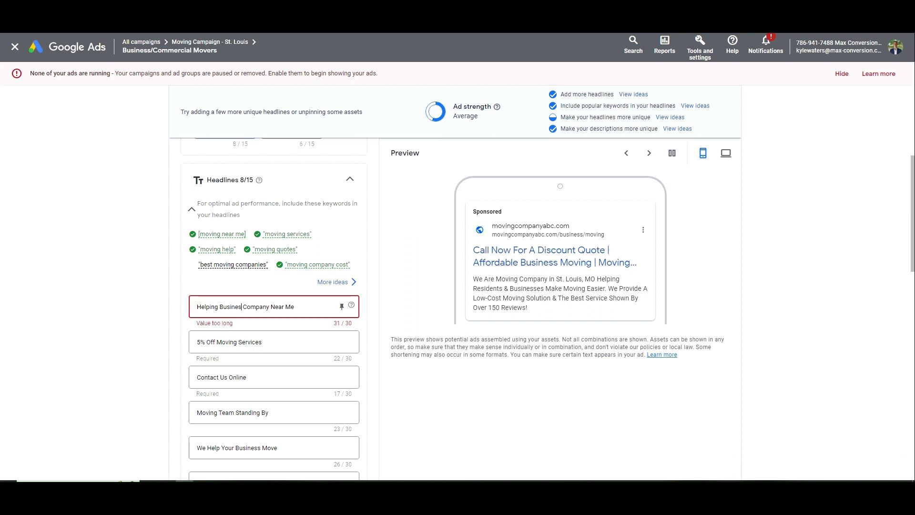
text(Move)
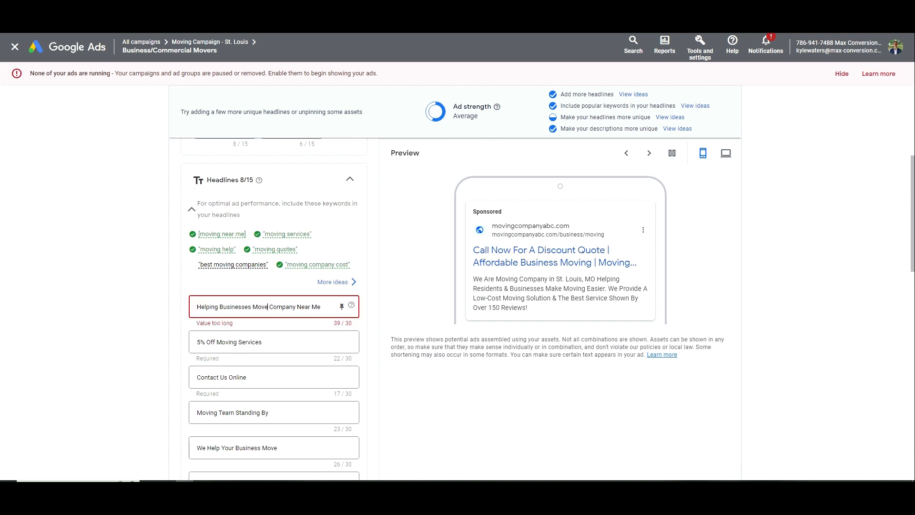
key(shift+End)
key(Delete)
click(253, 306)
text(L)
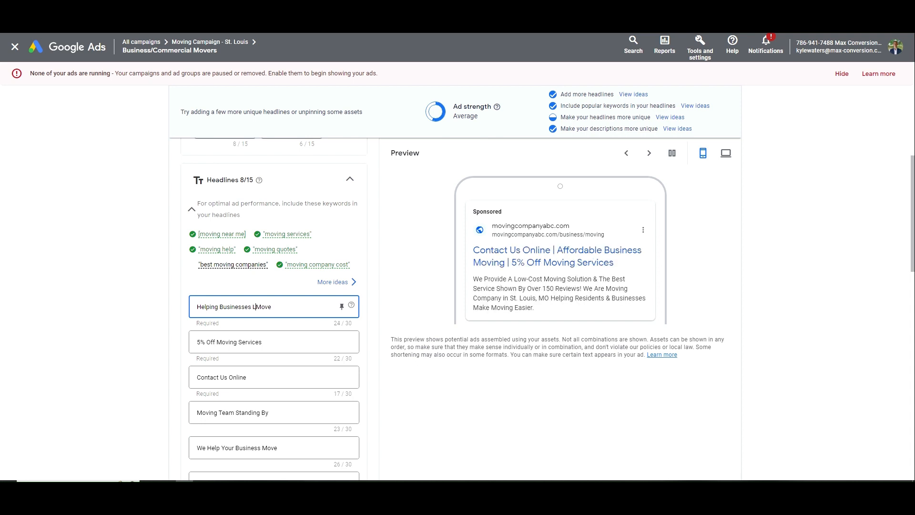
text(ocal)
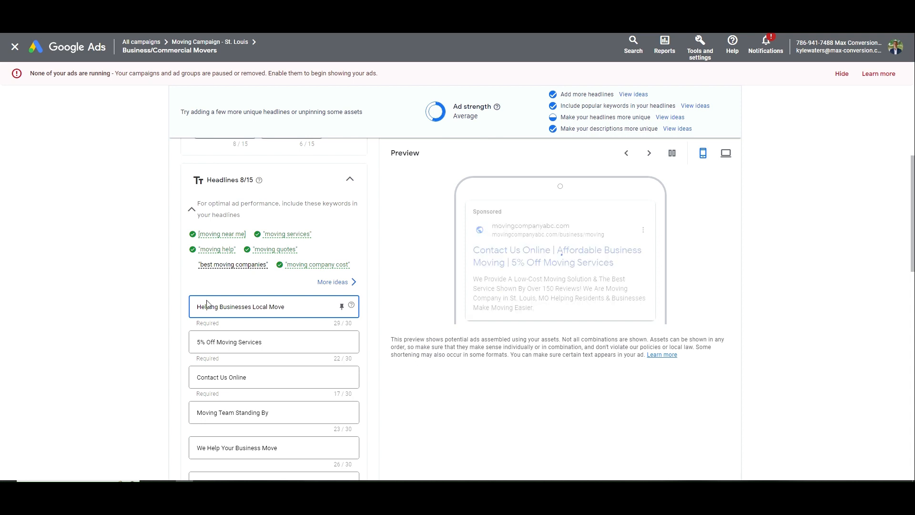
Aim the first description at businesses, removing 'Residents &' to fit, and save the ad
scroll(243, 380, down, 6)
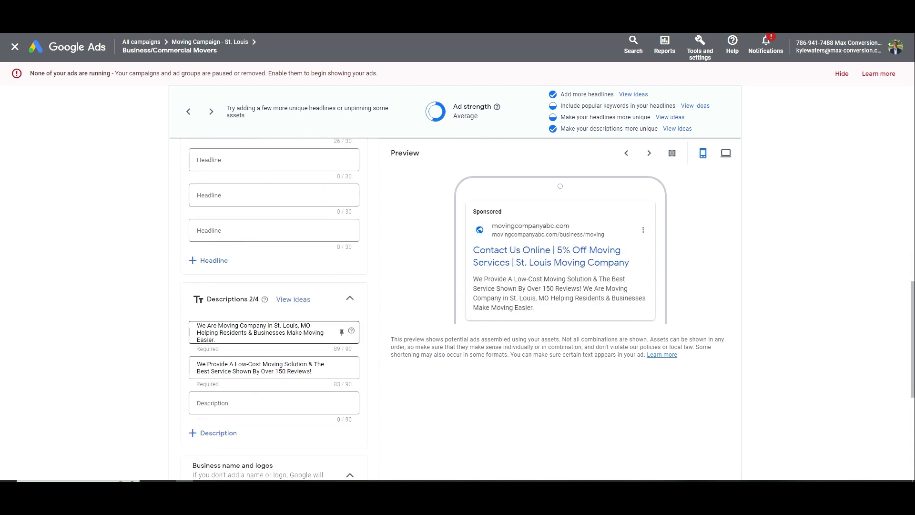
click(218, 326)
text(Business)
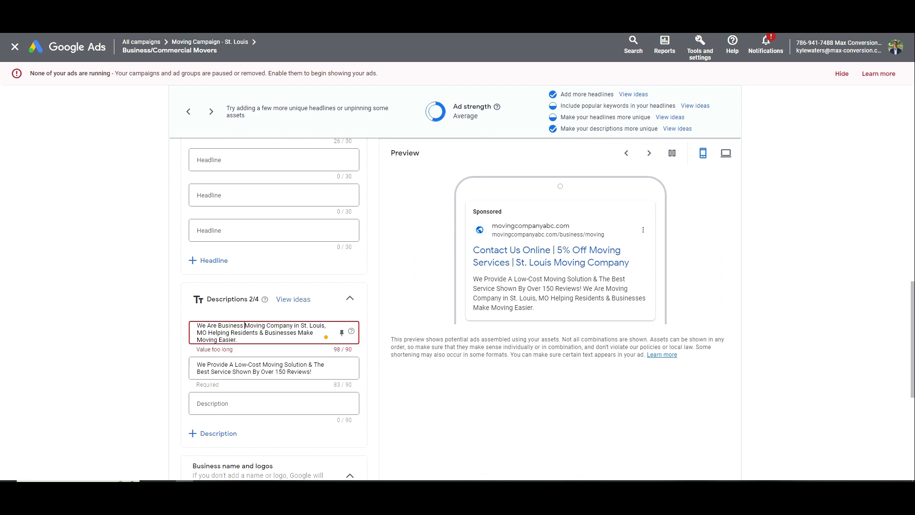
mouse_move(231, 326)
click(233, 349)
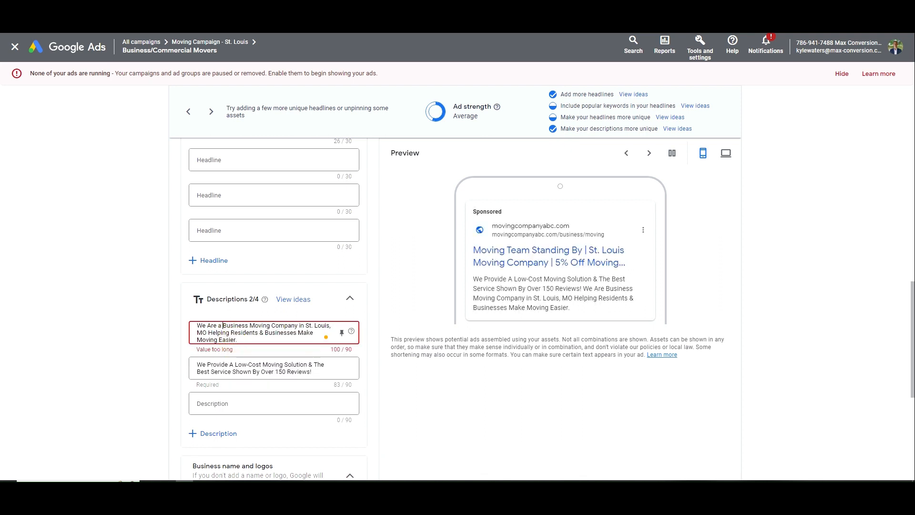
drag(223, 325, 321, 326)
click(321, 325)
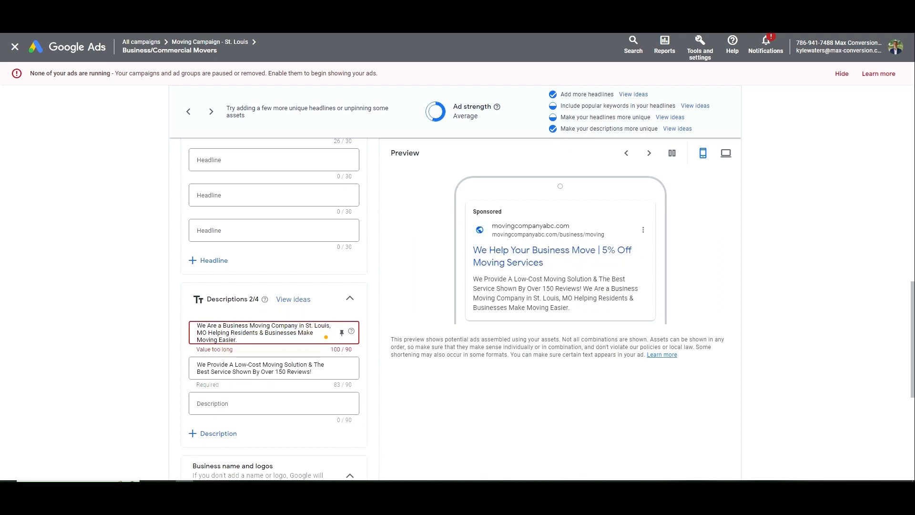
double_click(244, 333)
key(Delete)
key(Delete)
key(Delete)
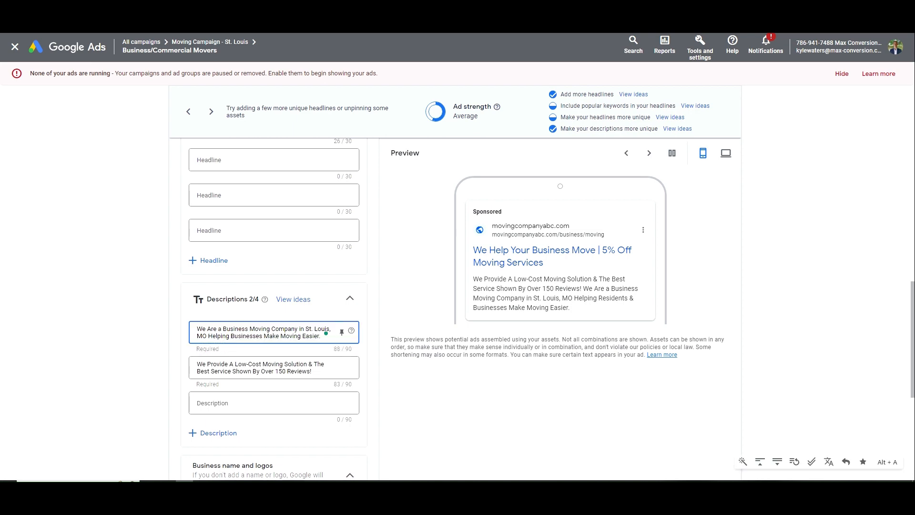
triple_click(248, 325)
key(ctrl+c)
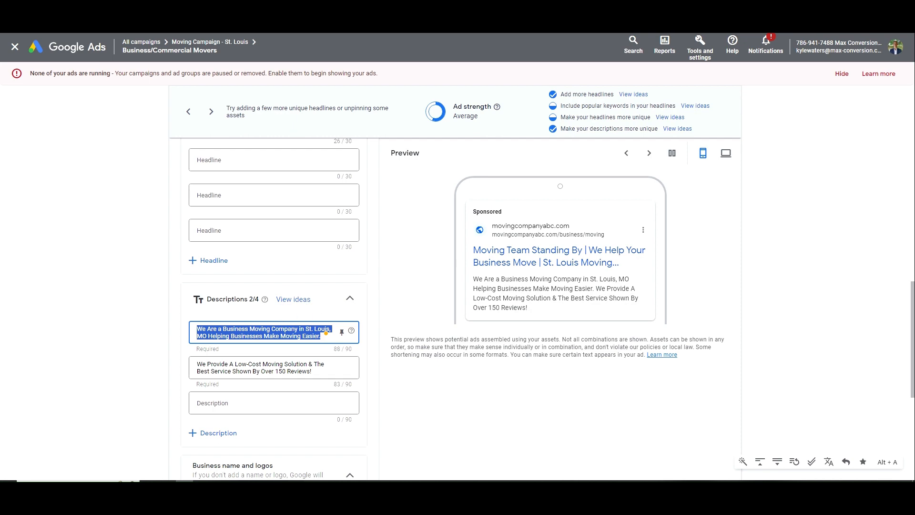
scroll(286, 362, down, 6)
click(182, 435)
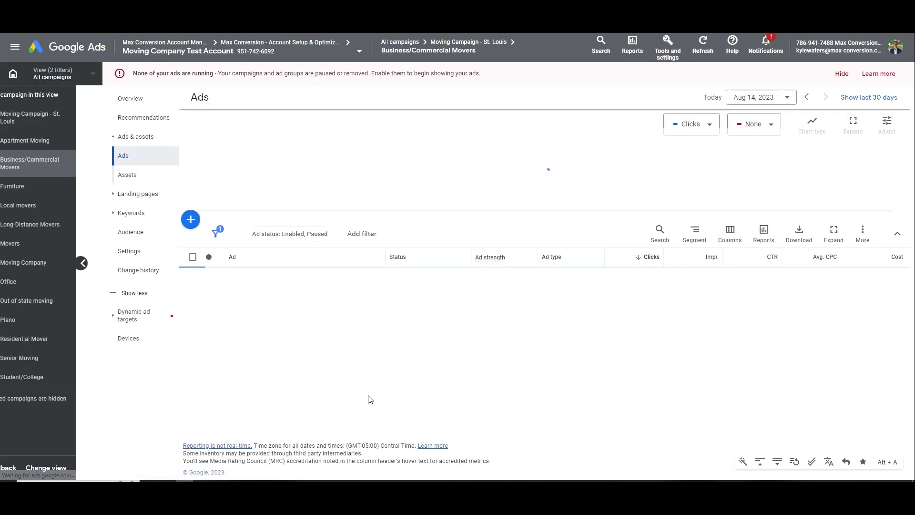
Paste the business-focused text into the call ad's Description line 1 and save the new version
click(328, 369)
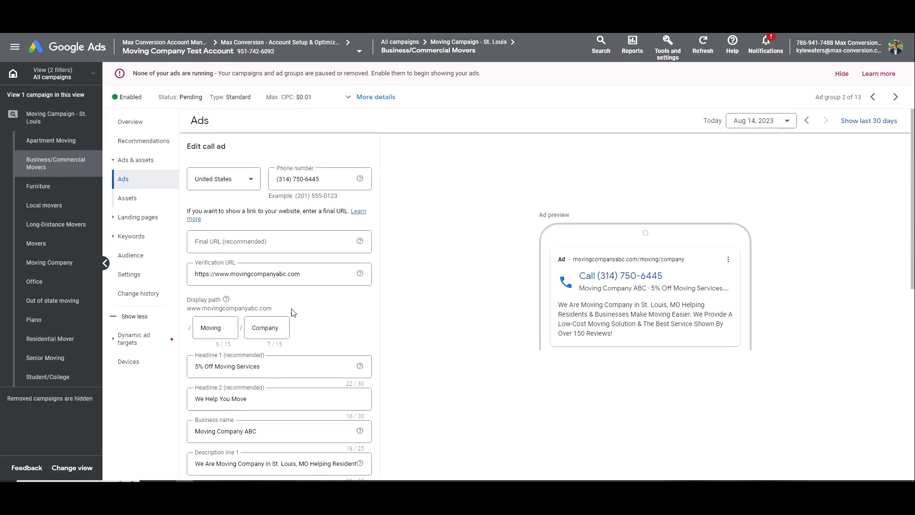
scroll(293, 312, down, 8)
scroll(286, 314, up, 5)
click(255, 340)
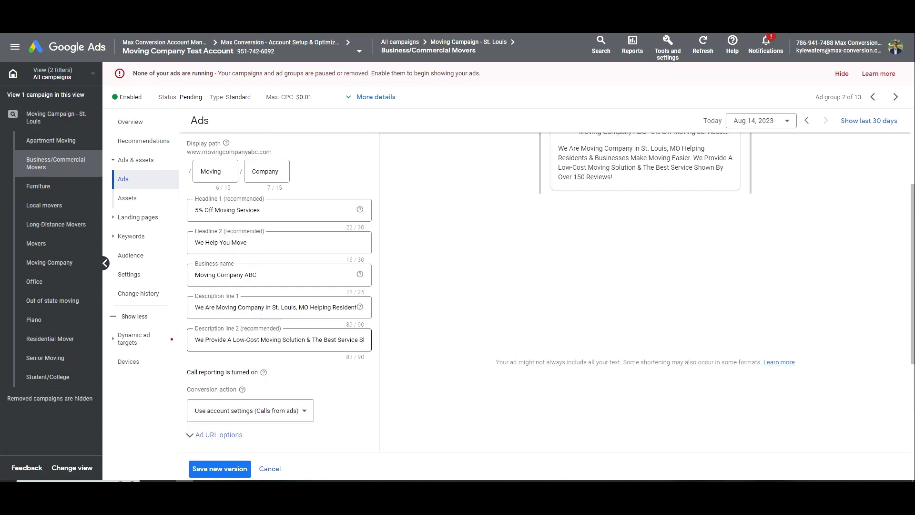
triple_click(261, 309)
key(ctrl+v)
triple_click(265, 308)
key(ctrl+v)
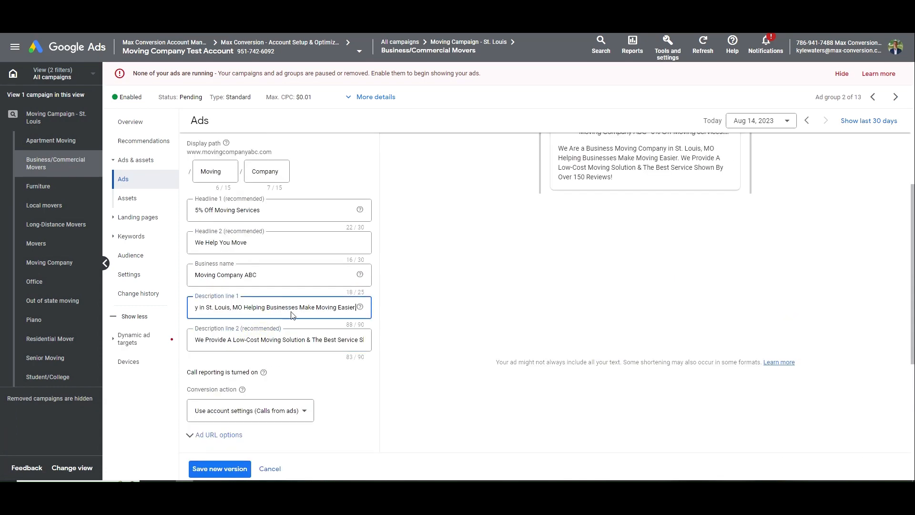
drag(291, 312, 173, 308)
click(275, 308)
scroll(273, 240, up, 1)
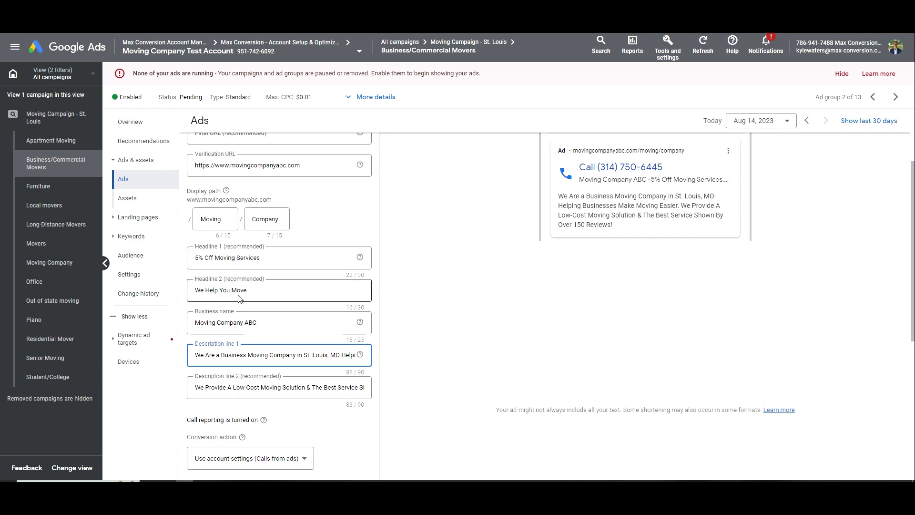
scroll(282, 305, down, 5)
click(232, 276)
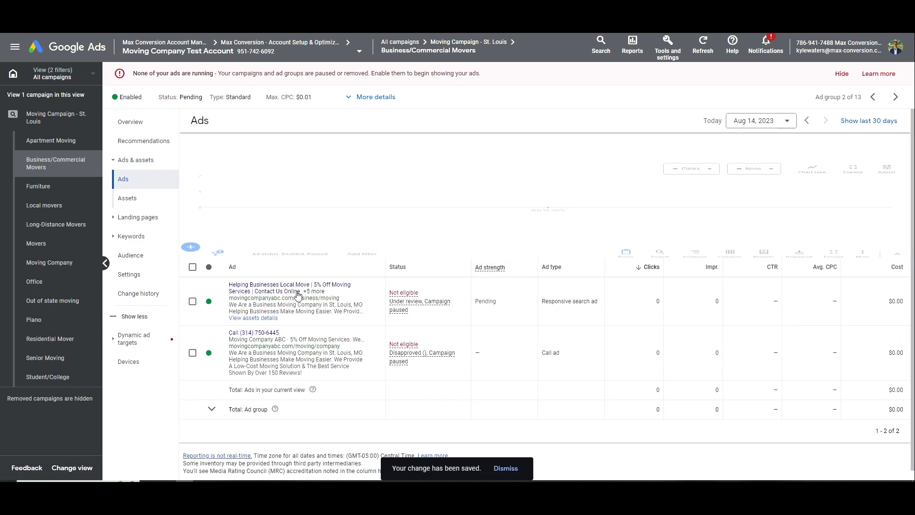
Open the Student/College ad group from the St. Louis campaign's ad group list
click(165, 126)
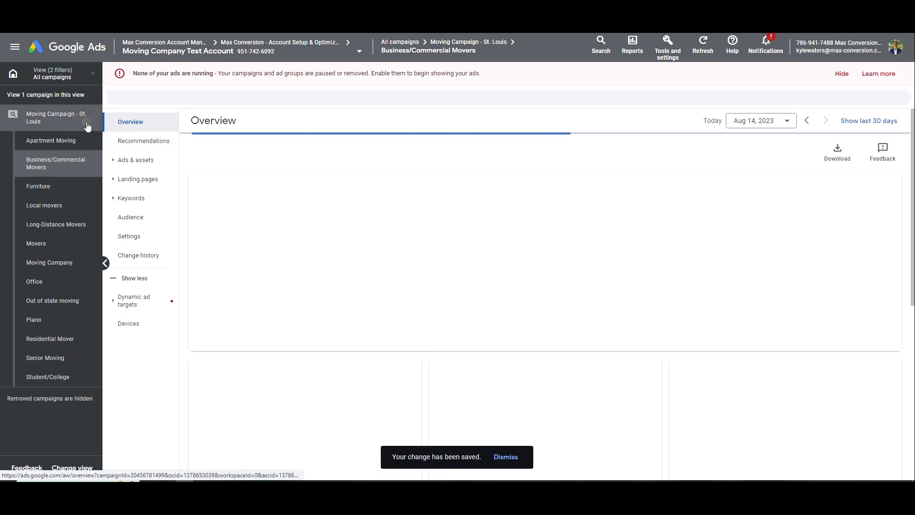
click(146, 179)
click(255, 488)
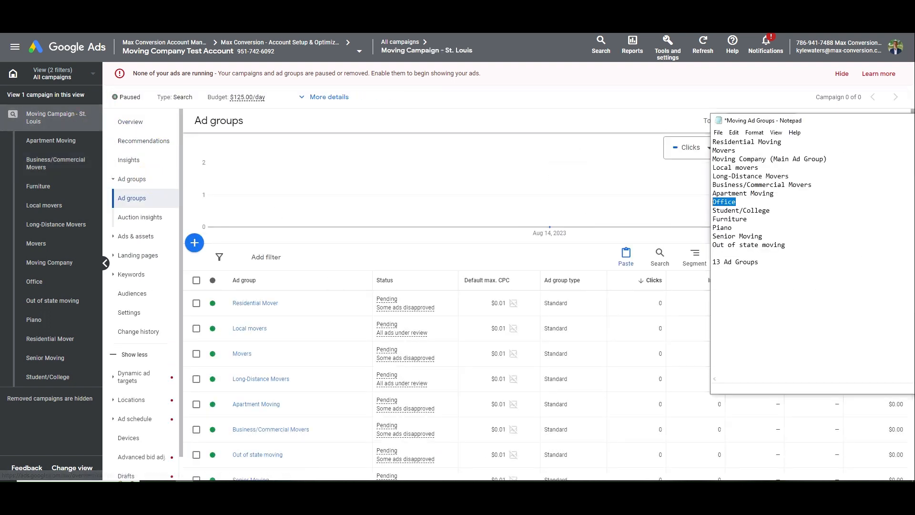
drag(771, 211, 698, 213)
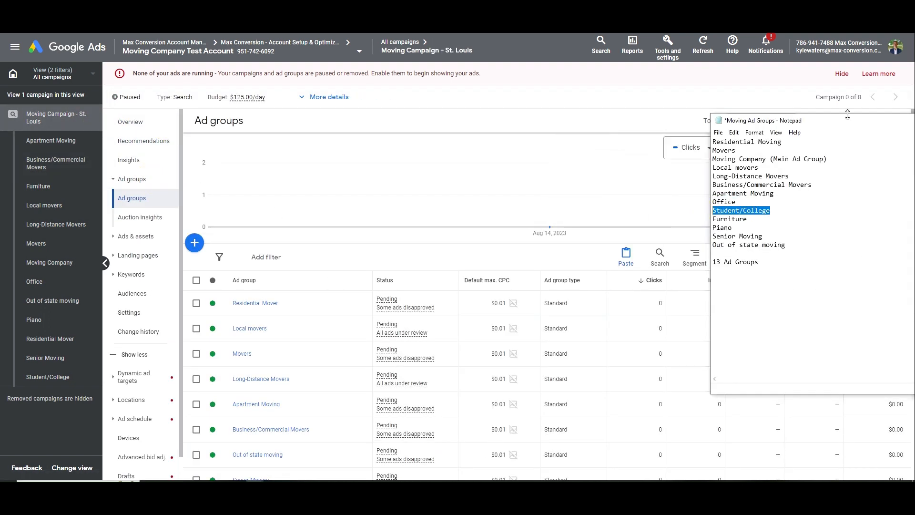
scroll(453, 301, down, 2)
click(453, 301)
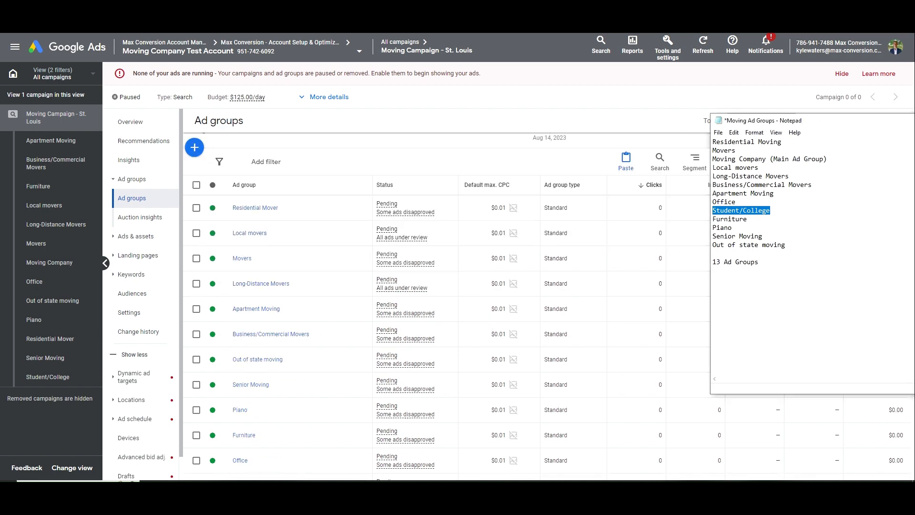
scroll(453, 300, down, 3)
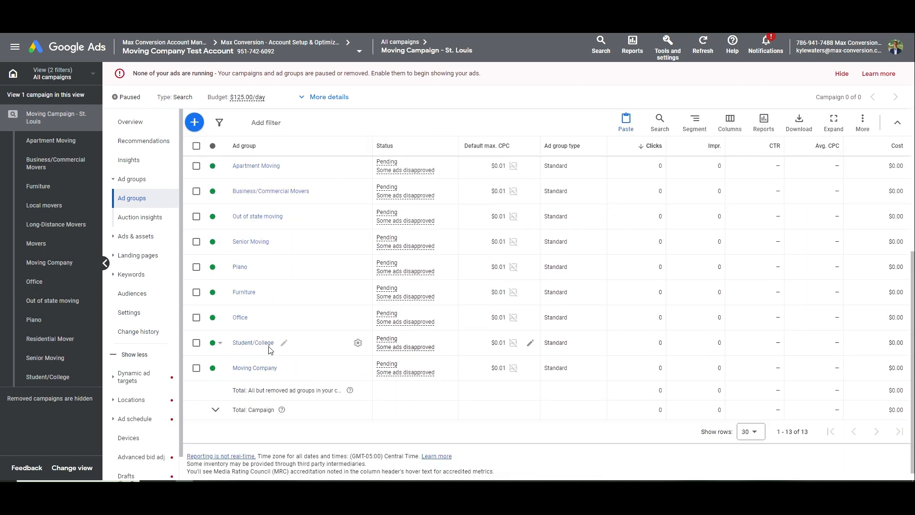
click(266, 347)
Select all 8 keywords and remove them, confirming the removal
click(192, 280)
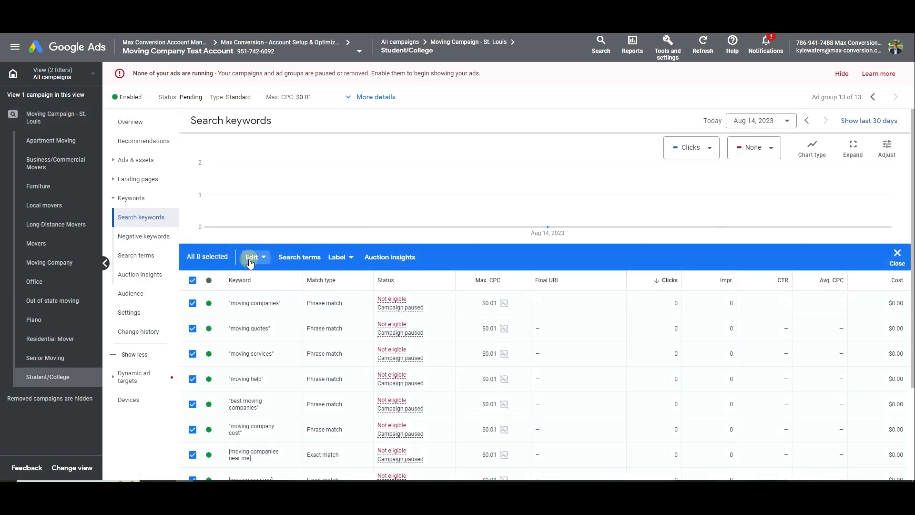
click(253, 257)
click(199, 234)
click(557, 288)
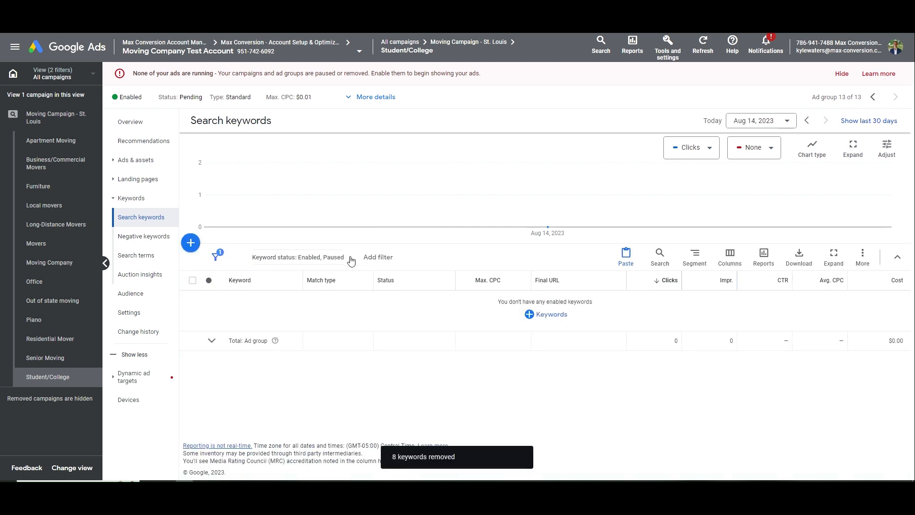
click(191, 243)
Search keyword ideas for 'student movers'
click(475, 237)
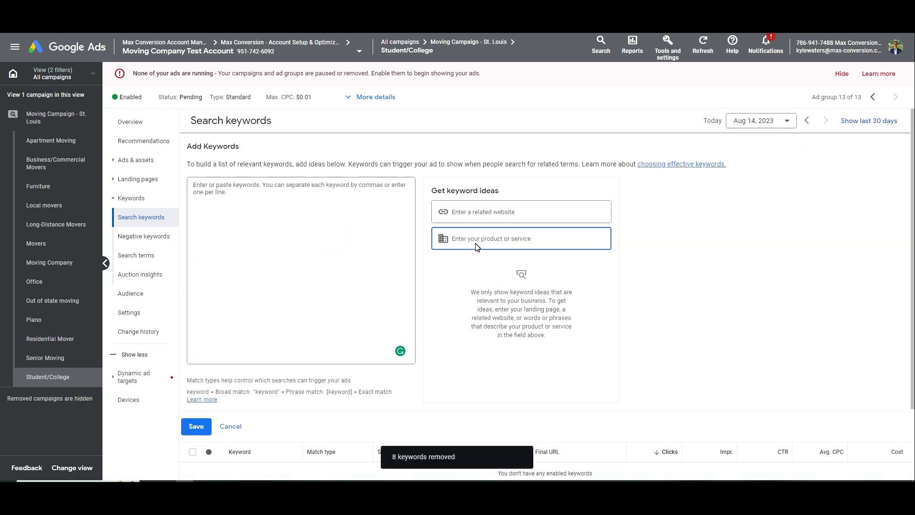
text(moving comp)
key(ctrl+shift+Left)
key(ctrl+a)
text(s)
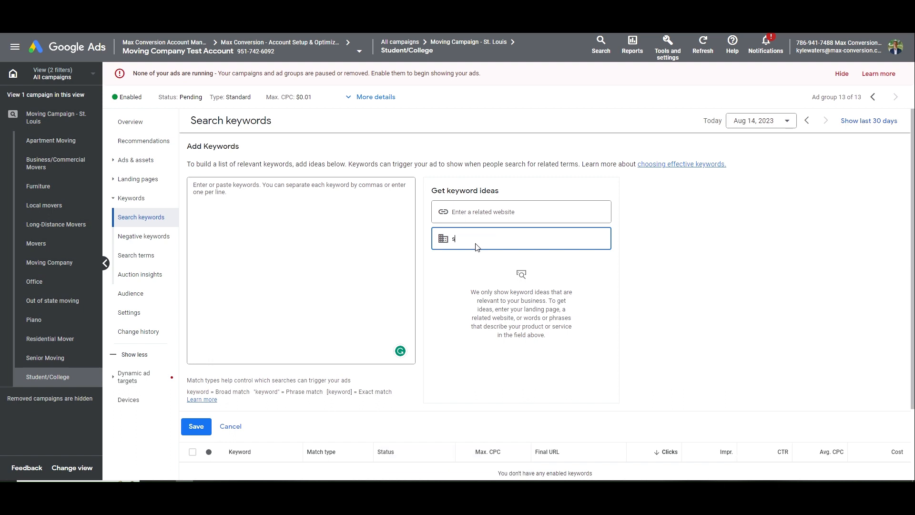
text(tudent moving help)
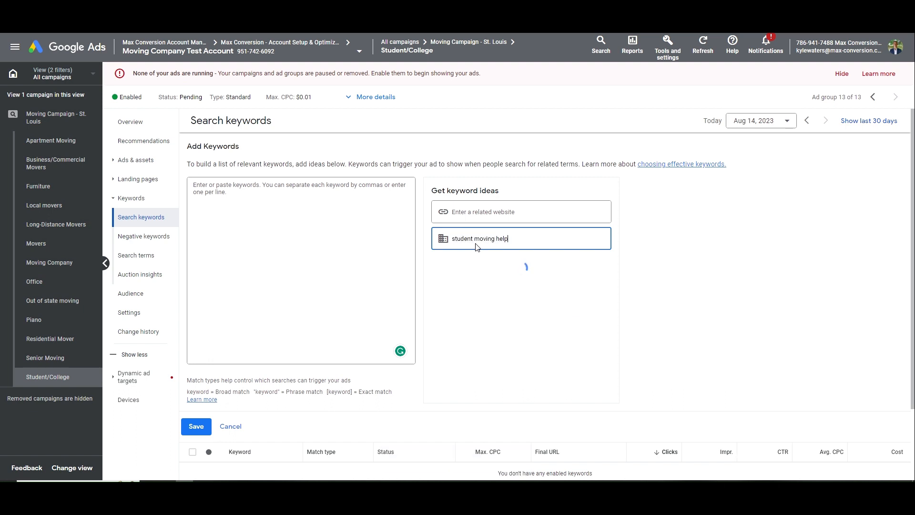
triple_click(490, 238)
double_click(516, 237)
key(BackSpace)
key(BackSpace)
key(BackSpace)
key(BackSpace)
key(BackSpace)
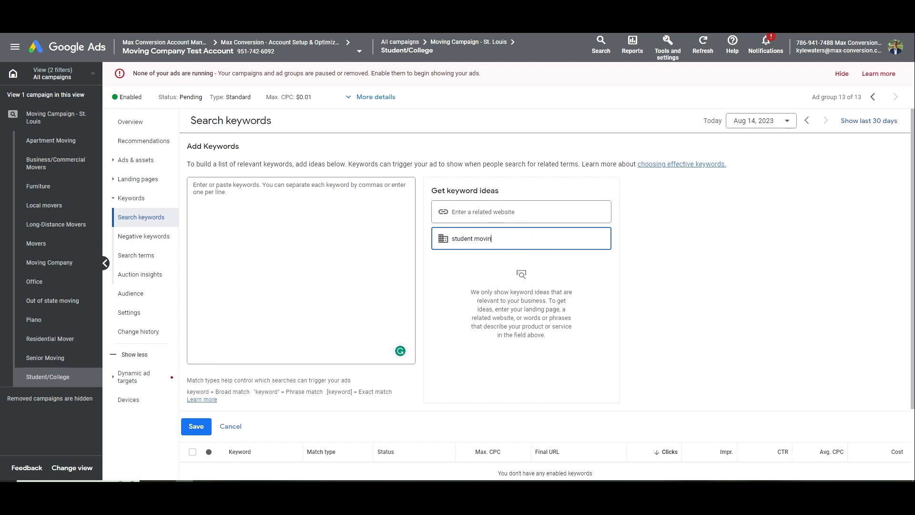
text(ers)
Add suggested ideas like student moving company, undergrads moving, student movers near me and campus movers
click(504, 283)
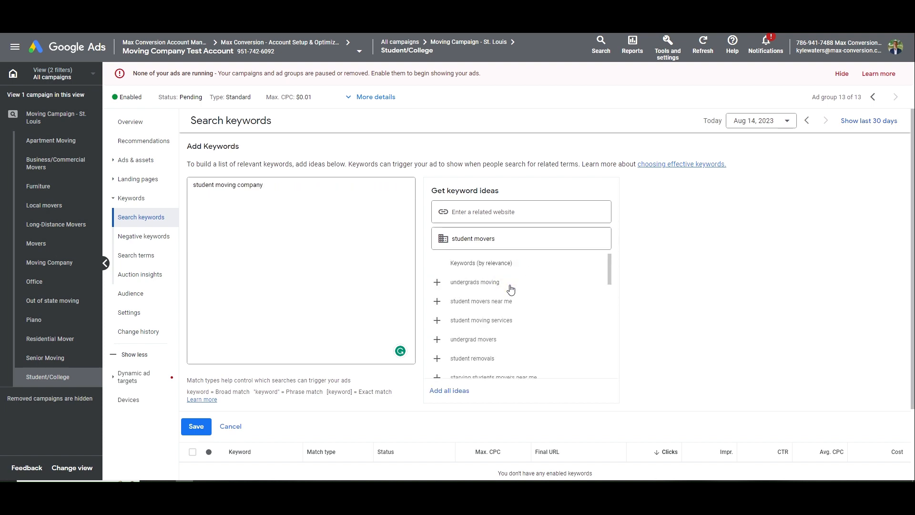
click(516, 284)
click(515, 284)
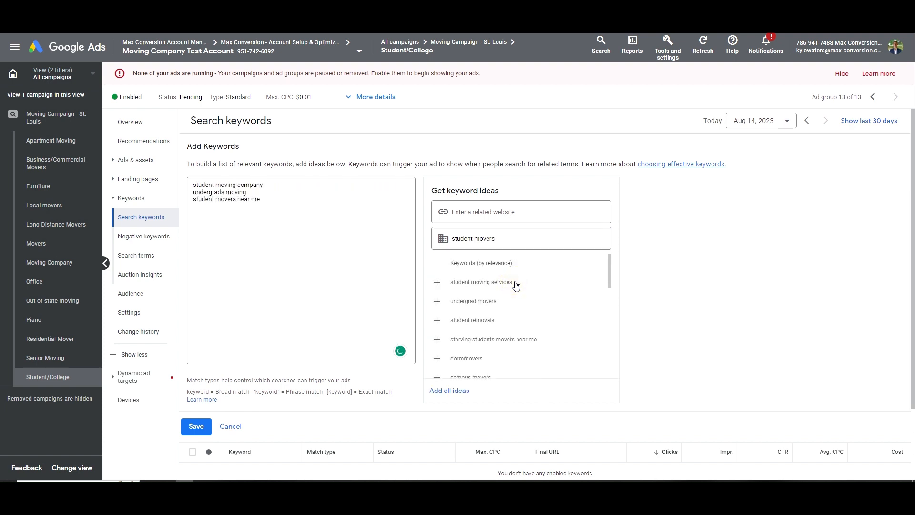
click(516, 284)
click(516, 284)
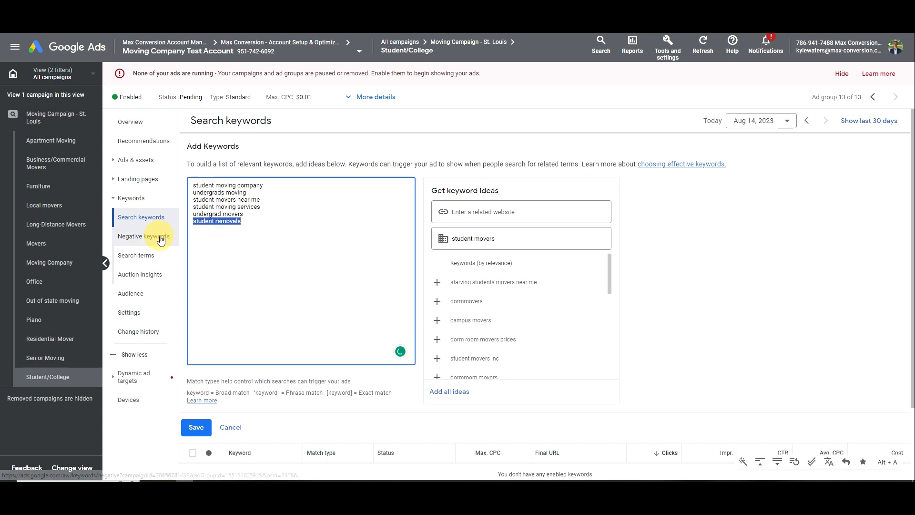
click(498, 320)
click(518, 302)
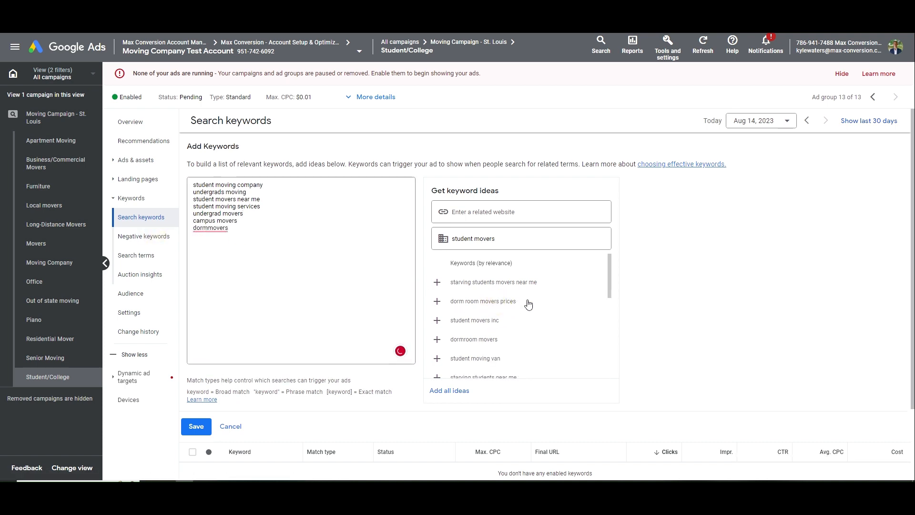
click(529, 304)
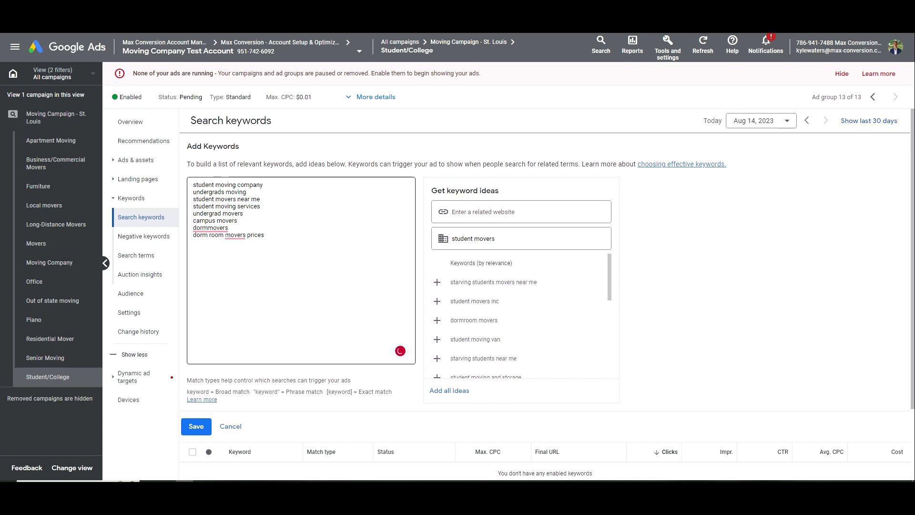
Remove the dorm room movers prices and dormmovers lines from the keyword list
drag(266, 236, 167, 237)
key(BackSpace)
drag(235, 230, 185, 231)
key(BackSpace)
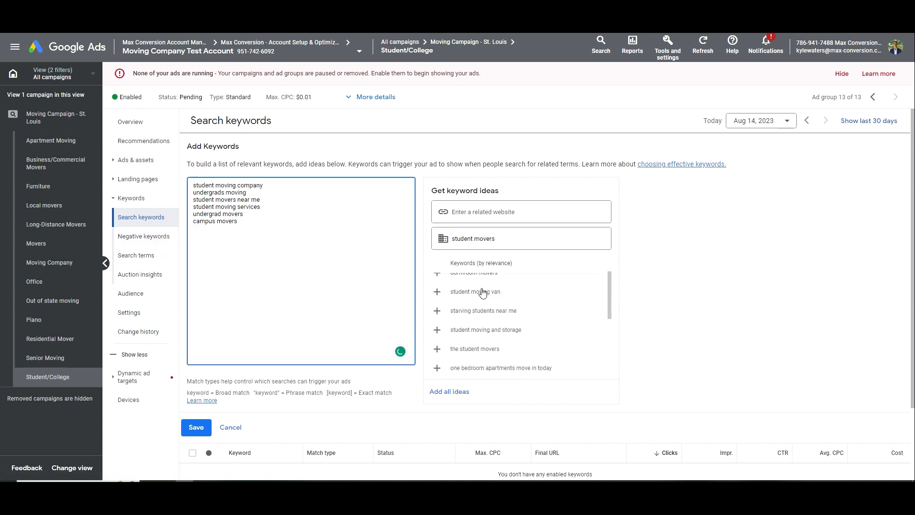
scroll(494, 321, down, 1)
mouse_move(248, 229)
mouse_down()
mouse_move(194, 187)
mouse_move(260, 234)
mouse_up()
click(193, 187)
click(260, 233)
scroll(507, 329, down, 1)
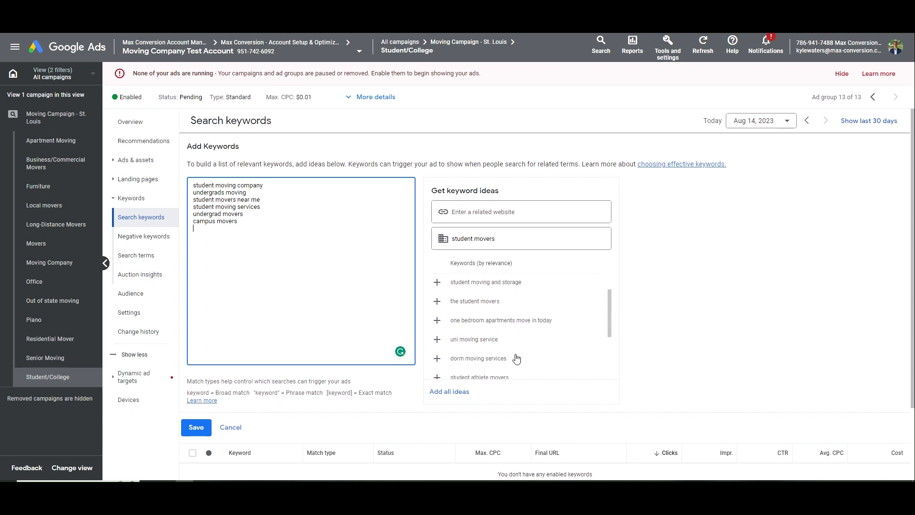
scroll(514, 359, down, 1)
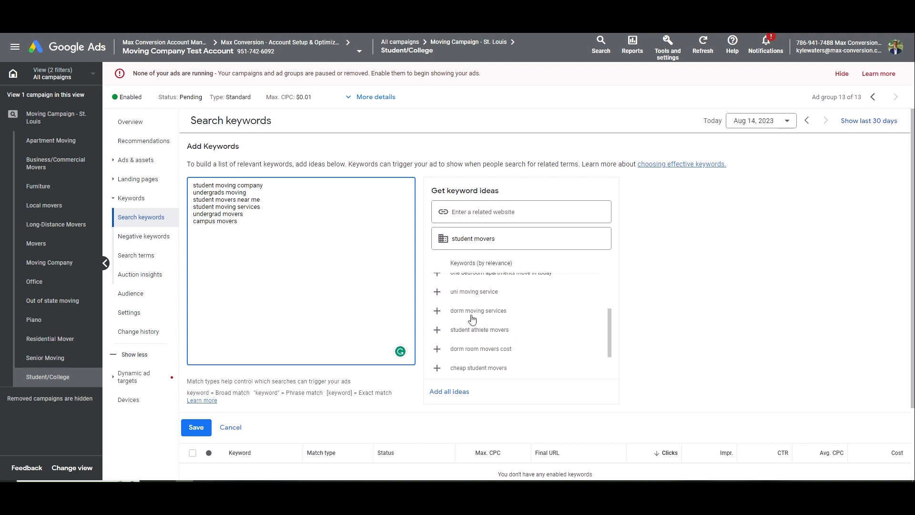
Search ideas for 'college movers' and add it as a keyword
click(437, 240)
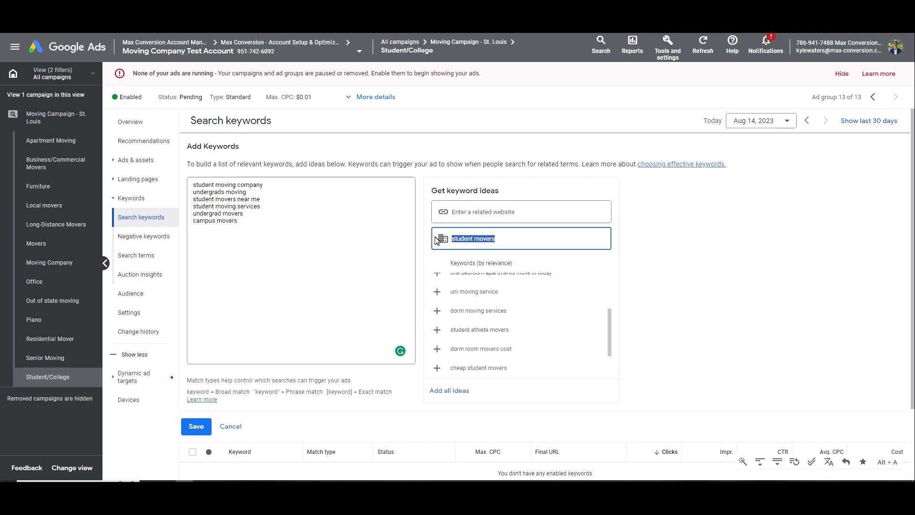
text(eo)
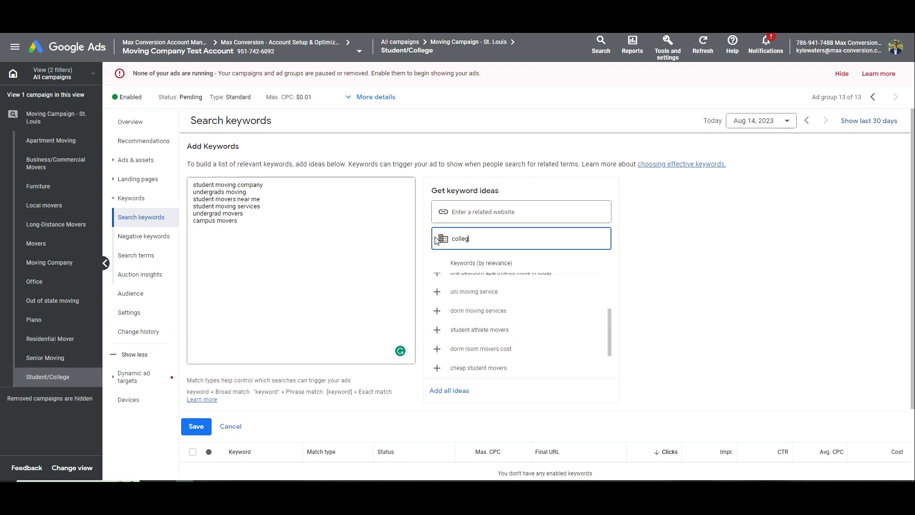
text(llege movers)
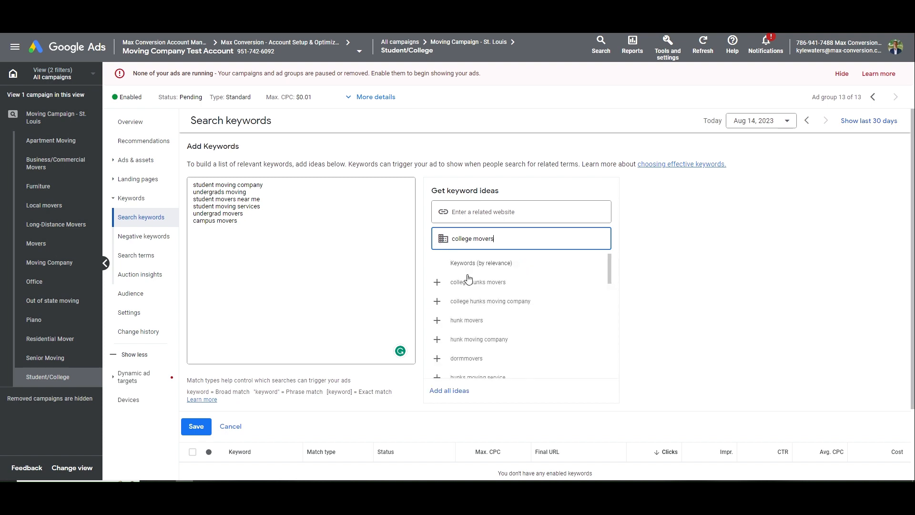
drag(505, 239, 448, 239)
key(ctrl+c)
click(332, 229)
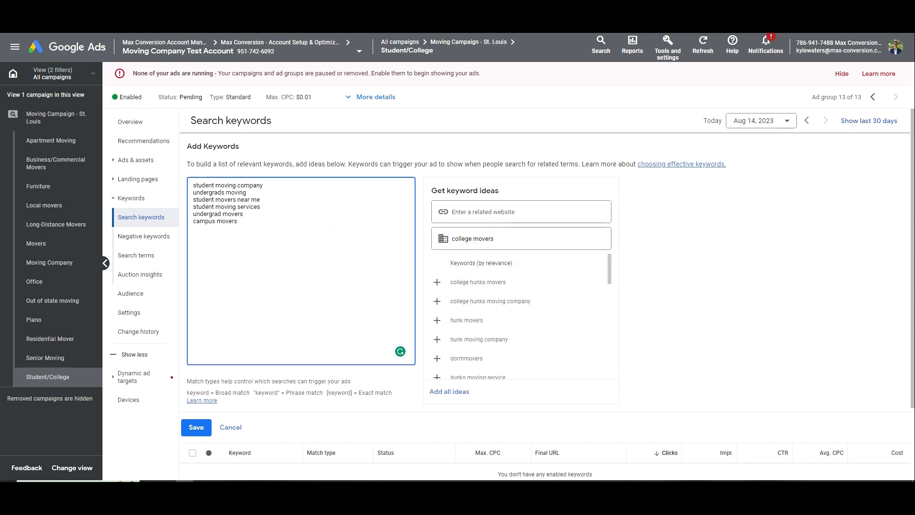
key(ctrl+v)
key(Return)
Add 'college moving company' as another keyword line
text(student moving )
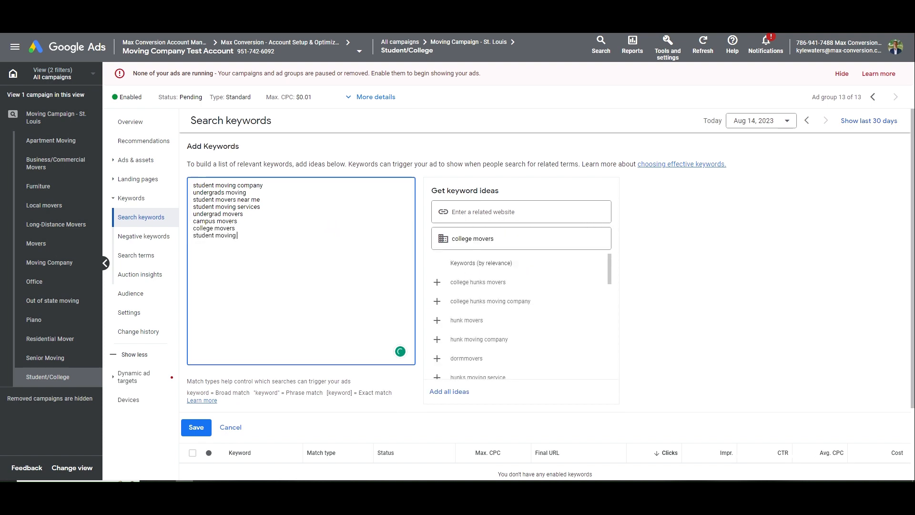
text(help)
double_click(505, 239)
click(505, 239)
double_click(511, 239)
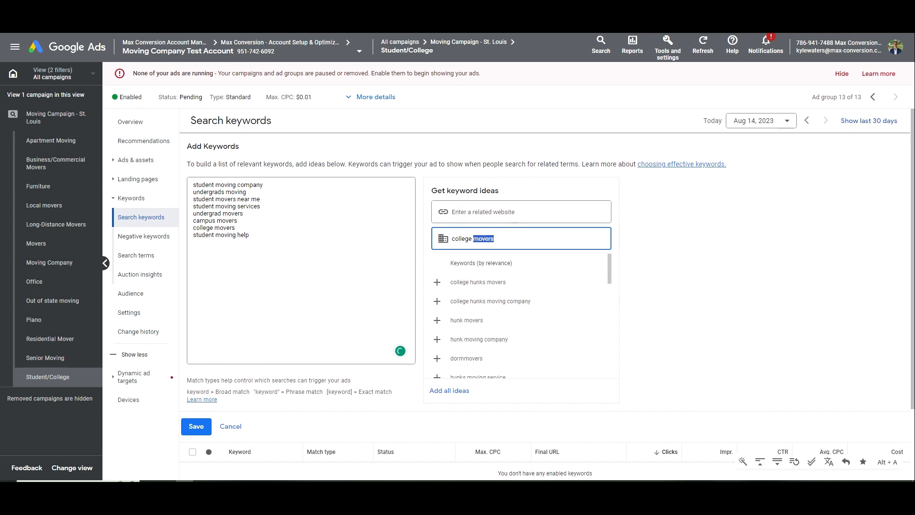
text(moving company)
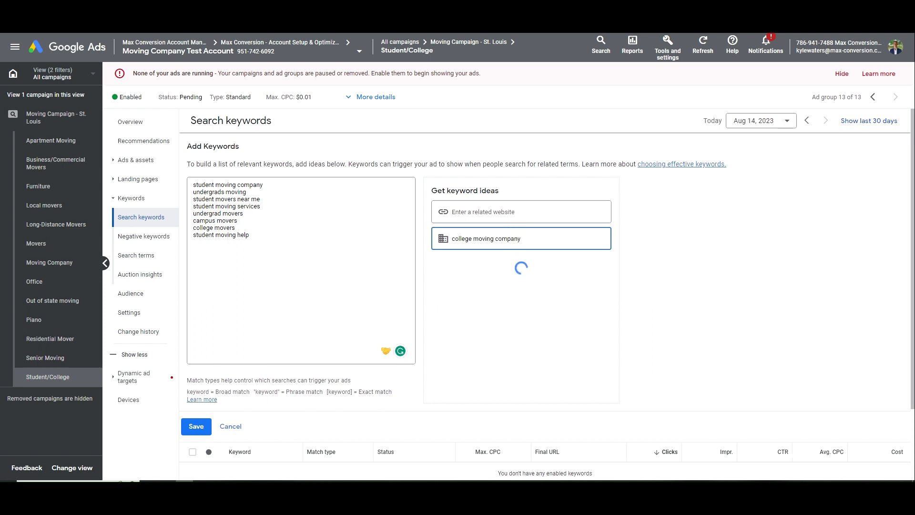
triple_click(511, 237)
key(ctrl+c)
click(338, 256)
key(ctrl+v)
Quote every keyword as phrase match, bracket [student movers near me] as exact, and save
text(")
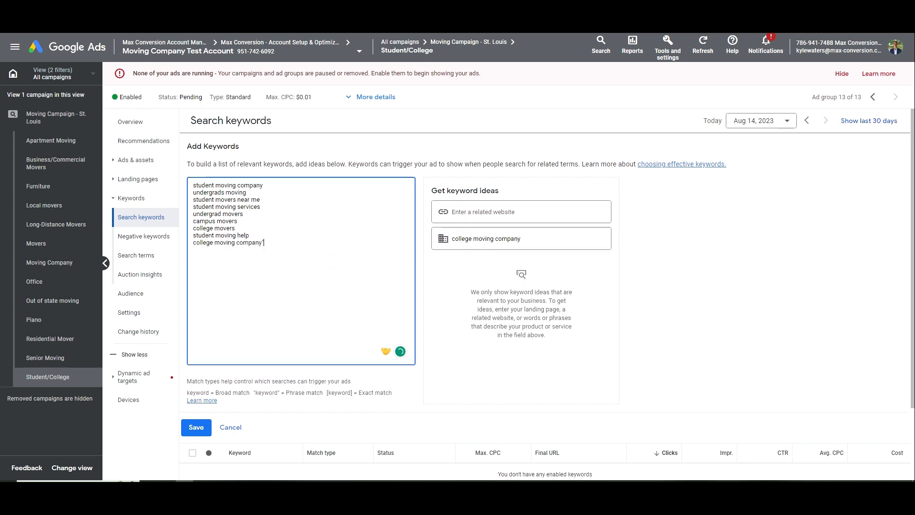
key(Up)
text(")
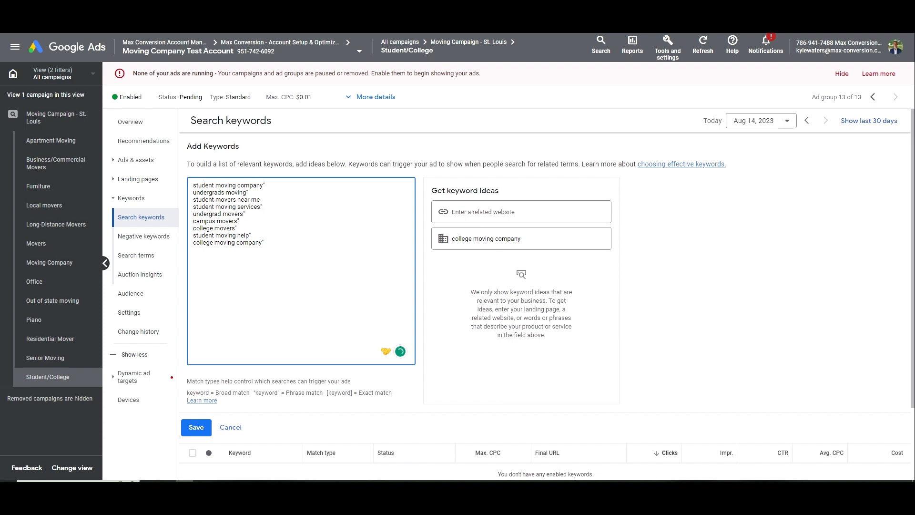
key(Home)
text(")
key(Down)
key(Home)
text(")
key(Down)
text(")
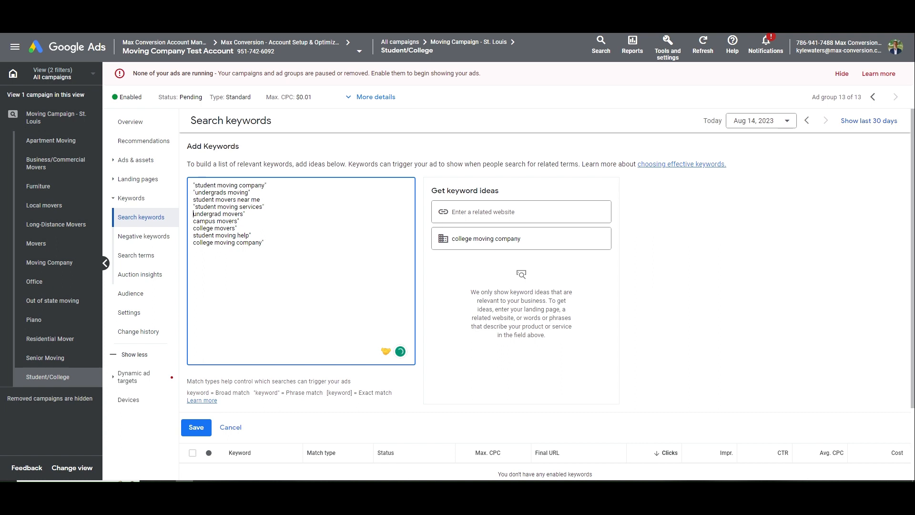
key(Down)
key(Home)
text(")
key(Down)
key(Home)
text(")
key(Down)
key(Home)
key(quotedbl)
key(Down)
key(Home)
key(quotedbl)
key(Down)
key(Home)
text(")
key(Up)
key(Up)
key(Up)
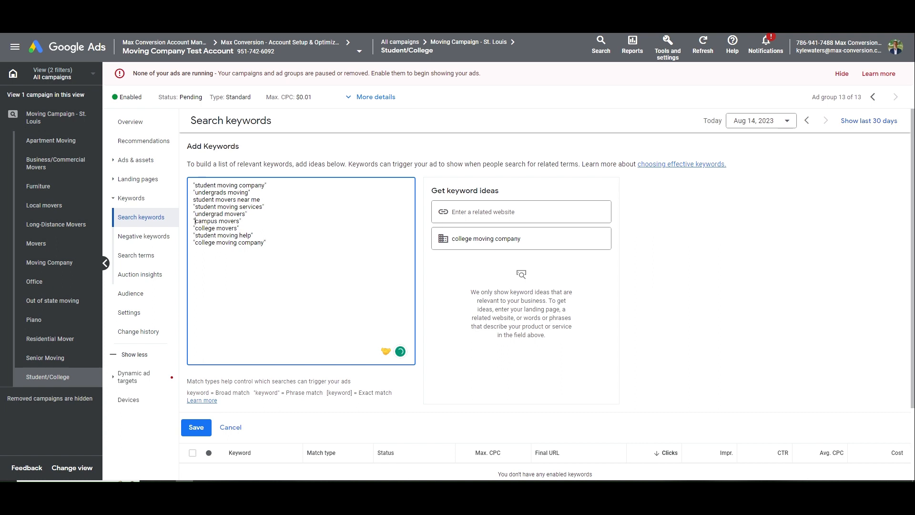
key(Up)
key(Up)
key(Up)
key(Home)
text([)
click(198, 424)
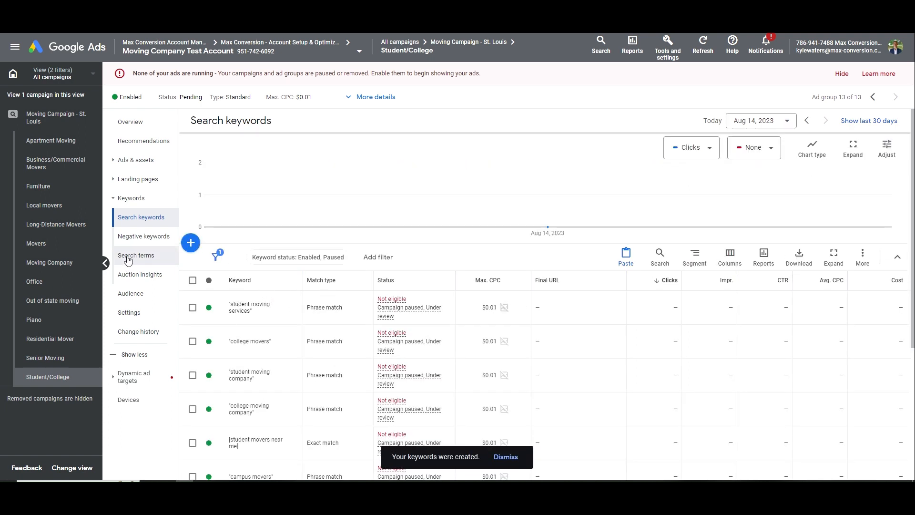
Check the ad group's Ads, Keywords and Search terms pages, then open its responsive search ad
click(138, 159)
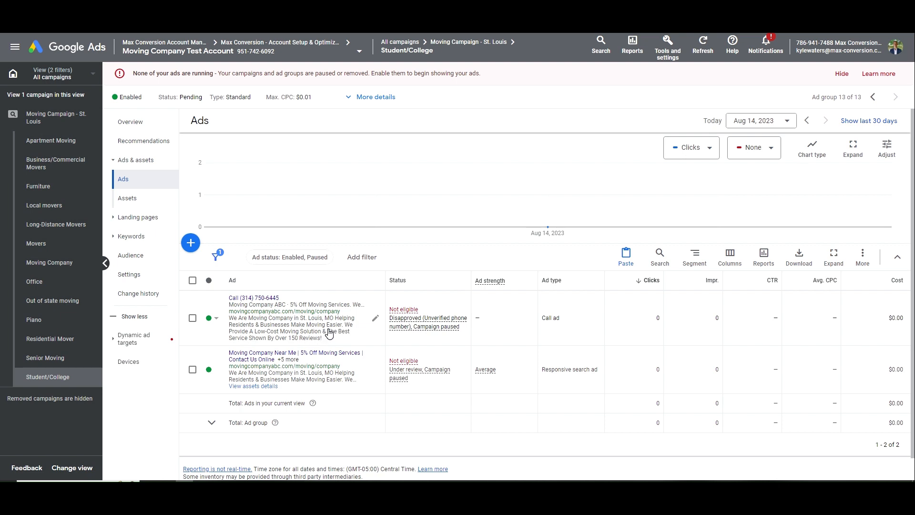
click(157, 236)
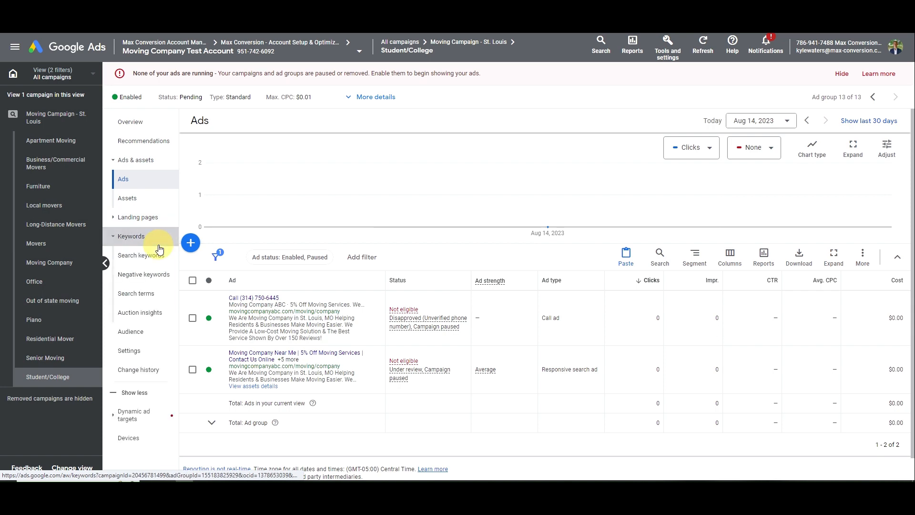
click(152, 255)
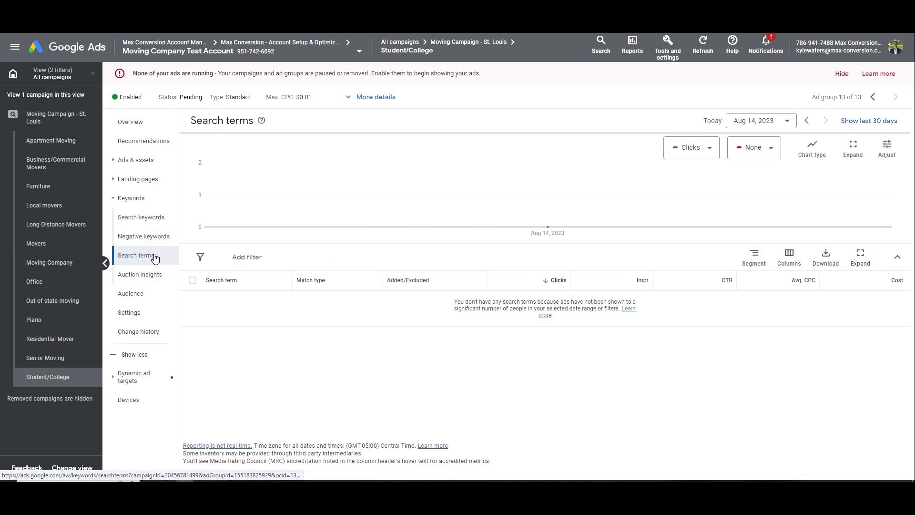
click(751, 122)
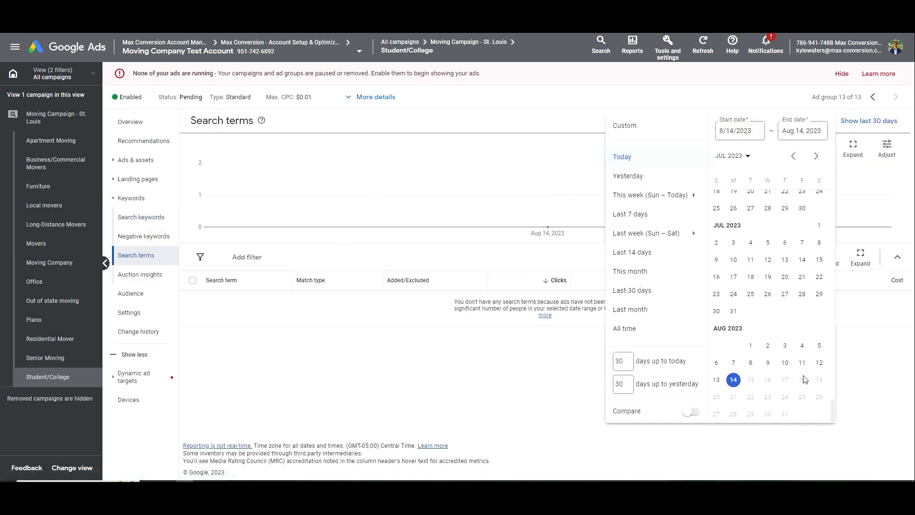
click(508, 366)
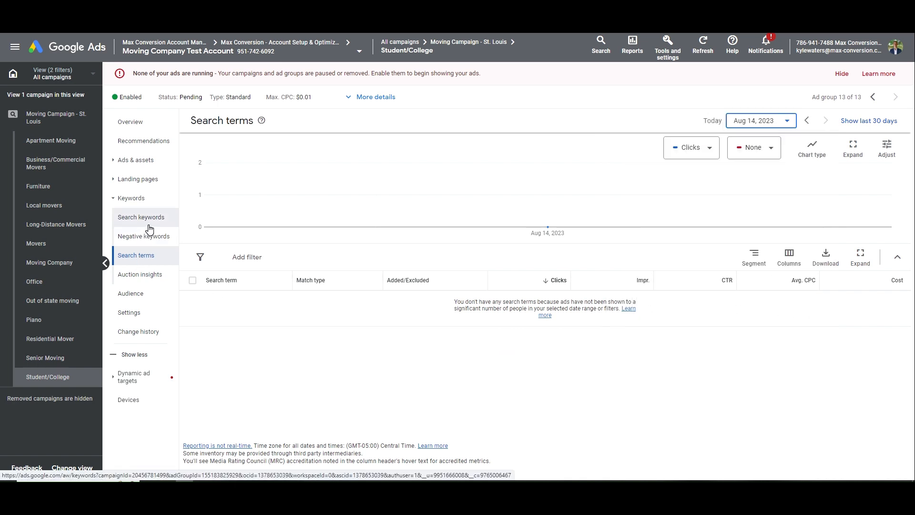
click(150, 160)
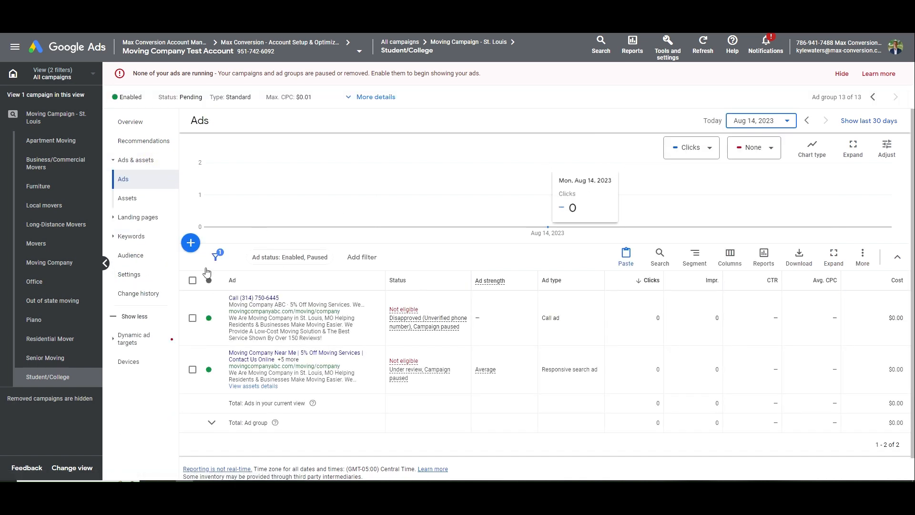
click(337, 375)
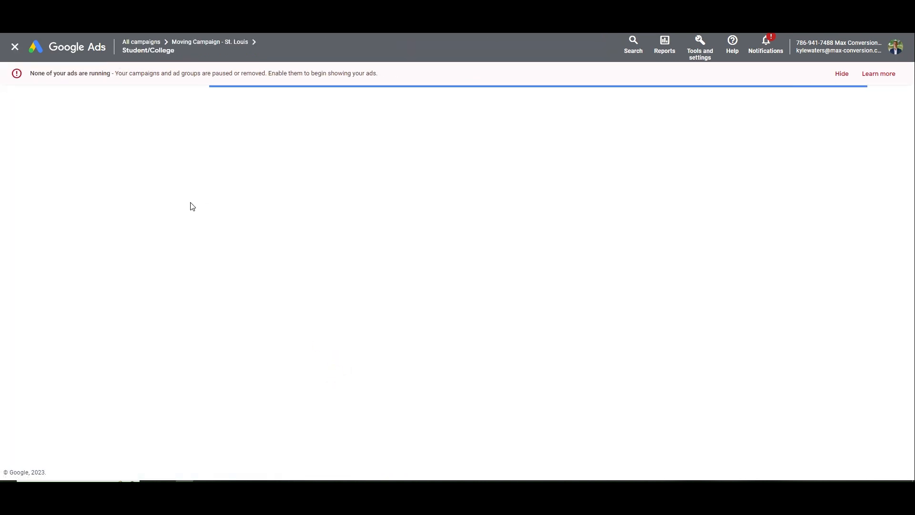
Reword the first description for a College audience, replacing Residents & Businesses with Students
scroll(241, 267, down, 8)
scroll(241, 267, down, 5)
scroll(225, 261, up, 2)
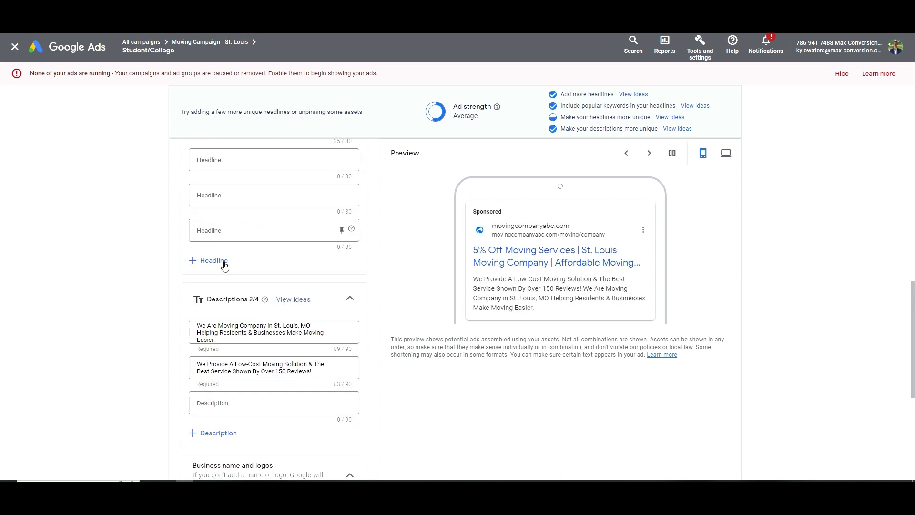
click(221, 325)
text(Student)
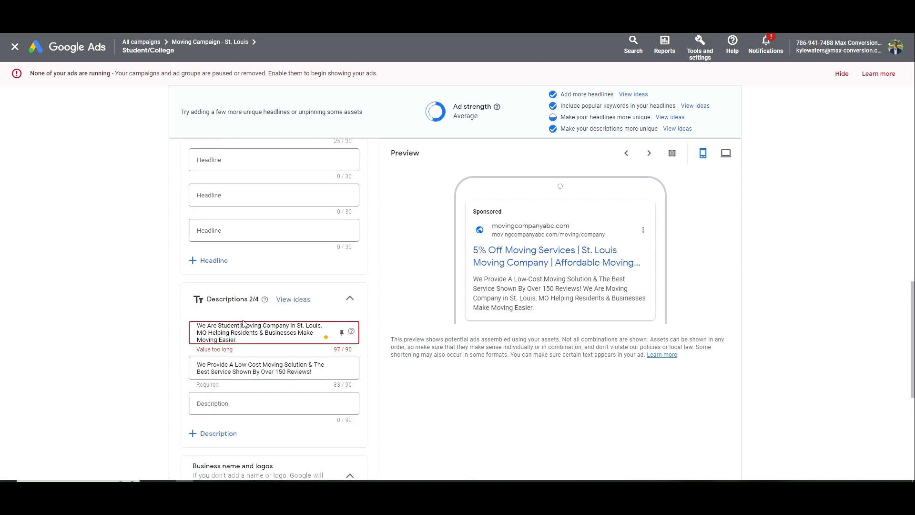
double_click(229, 325)
text(College)
double_click(229, 325)
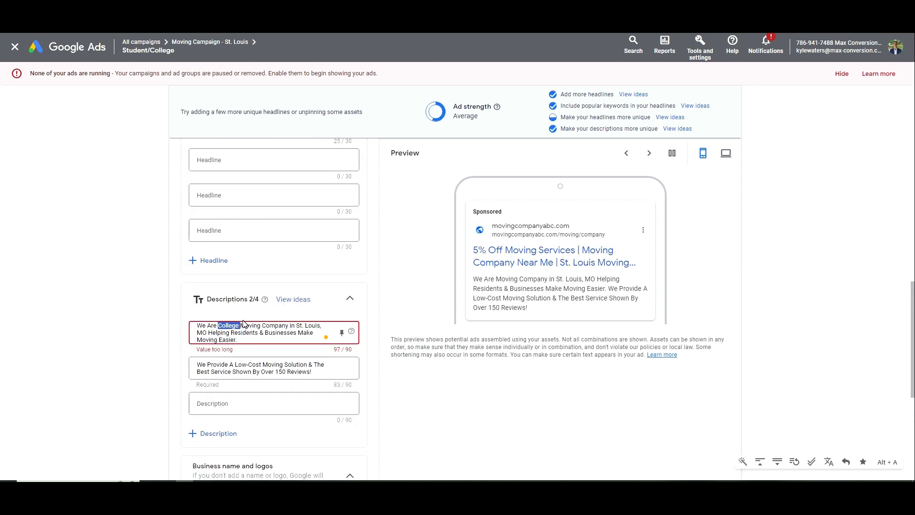
key(Left)
text(a)
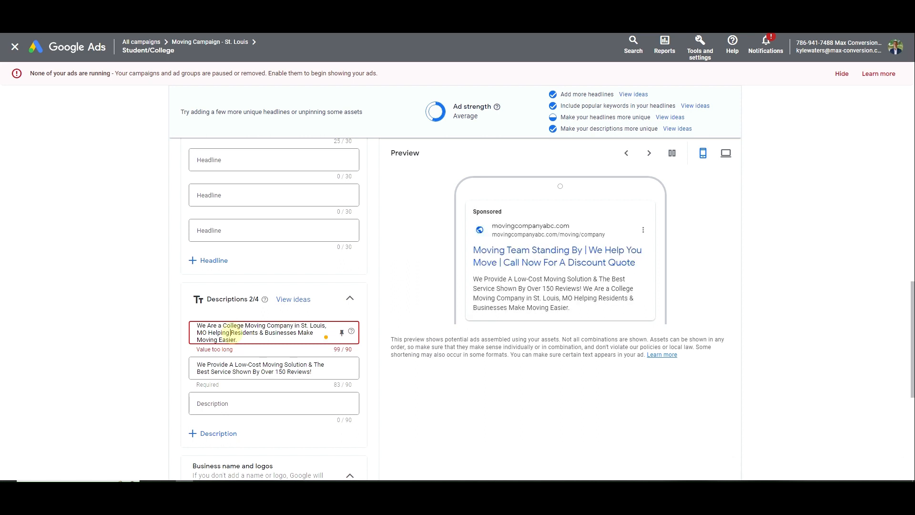
drag(231, 332, 312, 333)
text(S)
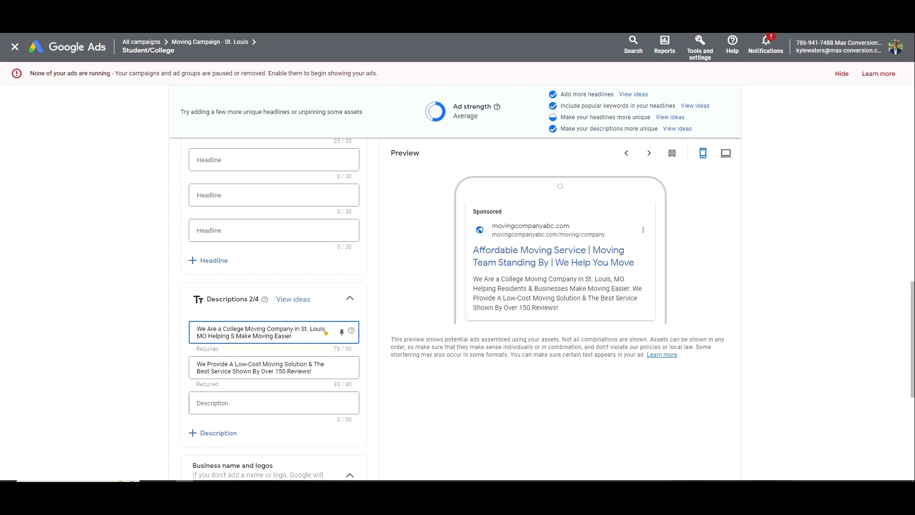
text(tudents)
key(ctrl+a)
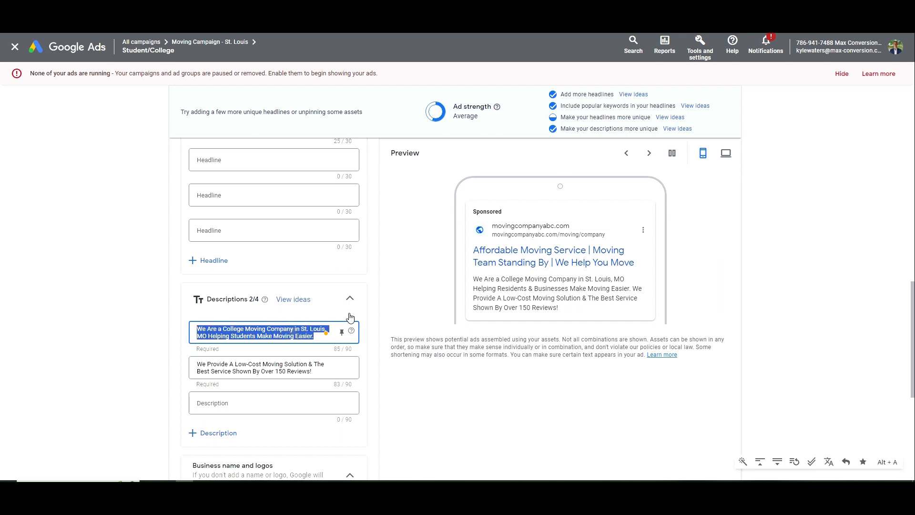
Change the Affordable Moving Service headline to Affordable Student Moving
scroll(276, 313, up, 2)
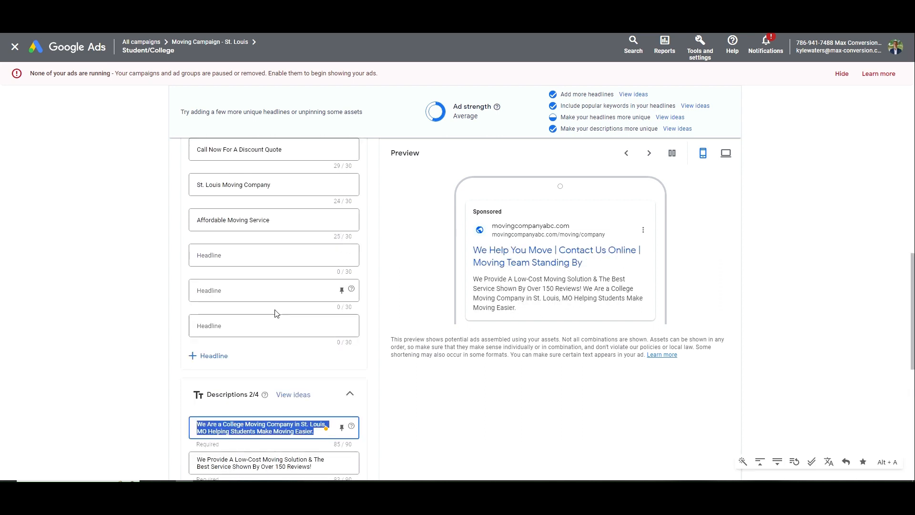
scroll(276, 313, up, 3)
click(229, 362)
text(s)
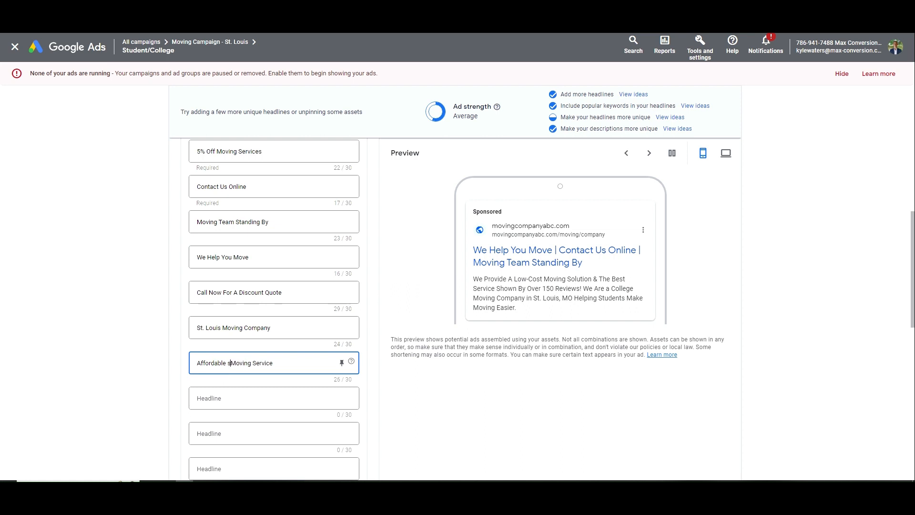
key(BackSpace)
text(Student)
key(End)
key(ctrl+shift+Left)
key(BackSpace)
key(BackSpace)
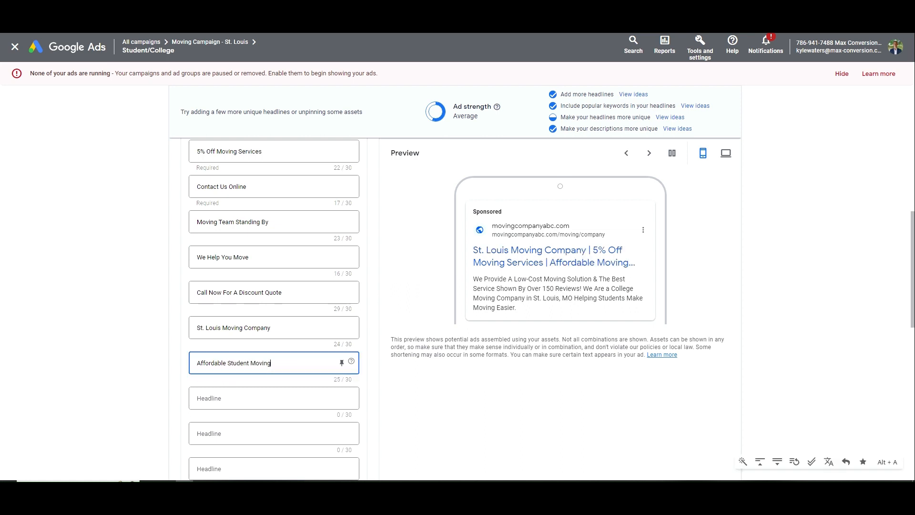
Turn the Moving Company Near Me headline into College Moving Company
scroll(193, 277, up, 4)
click(226, 308)
double_click(232, 307)
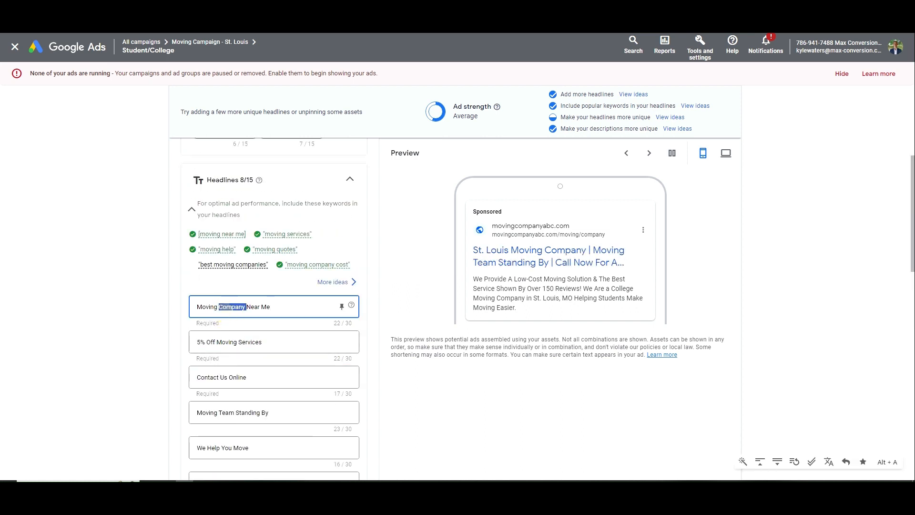
double_click(207, 307)
text(Colleg eMoving)
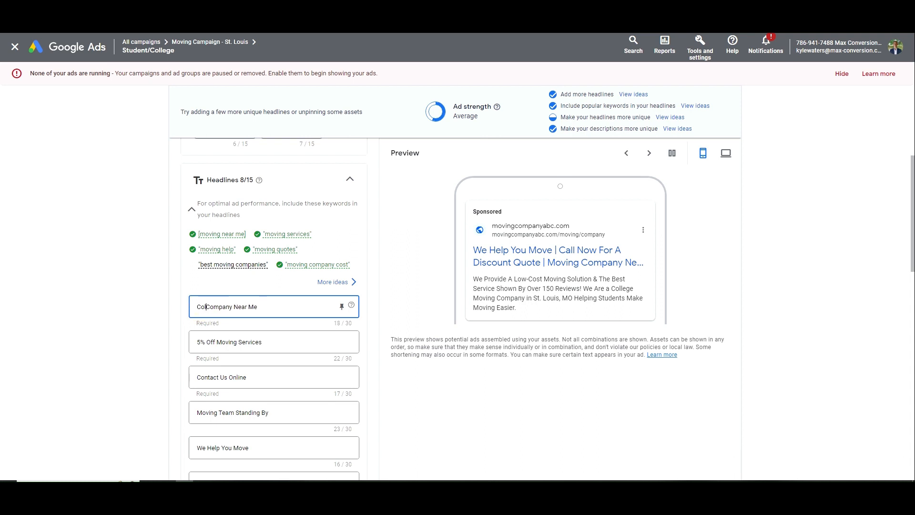
key(ctrl+shift+Left)
text(Moving)
key(ctrl+shift+Left)
text(Moving)
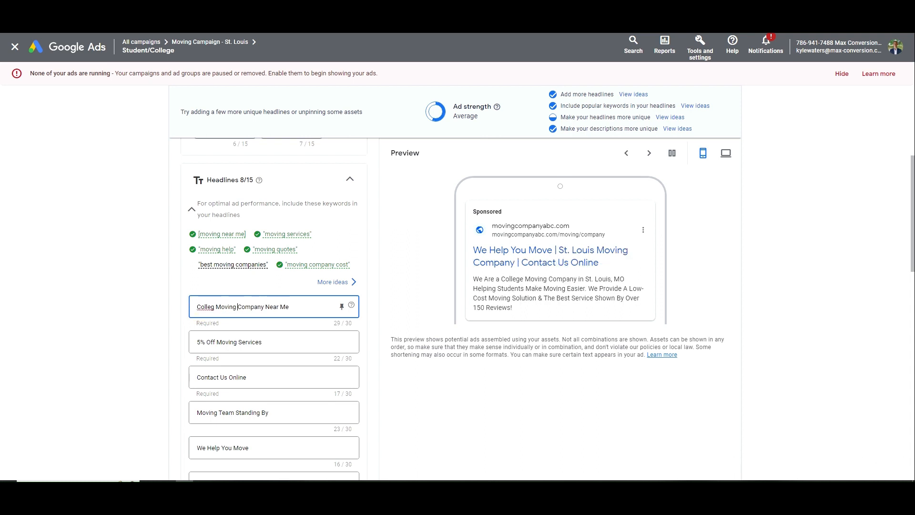
right_click(205, 307)
click(215, 307)
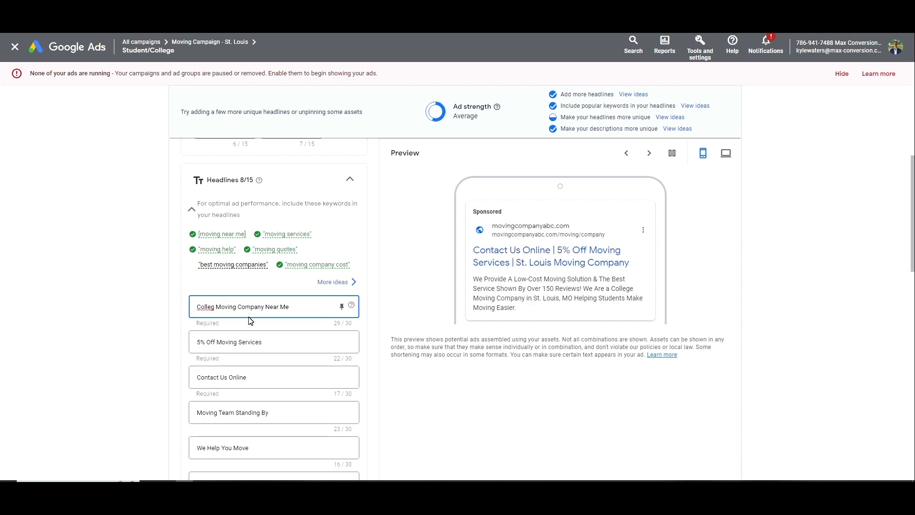
text(e)
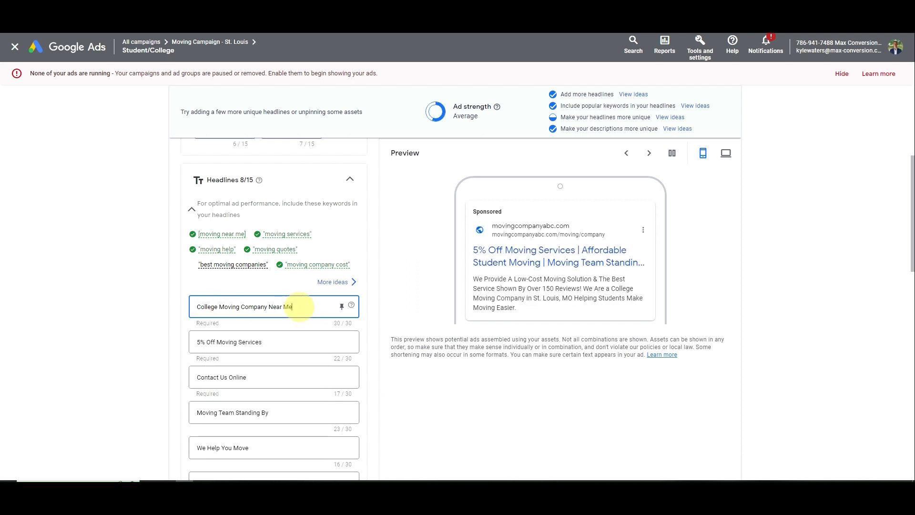
double_click(299, 307)
scroll(295, 324, down, 1)
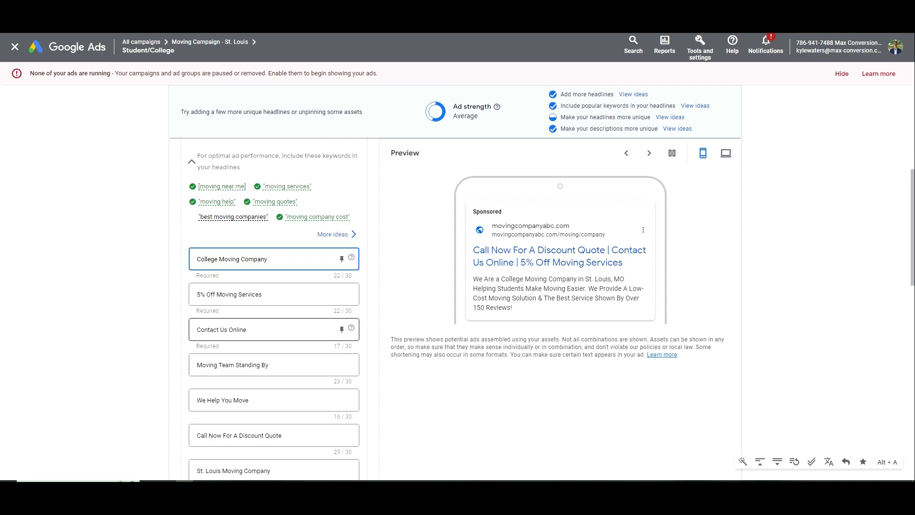
Make the headline 5% Off Student Moving Services and save the ad
click(217, 294)
text(Stud)
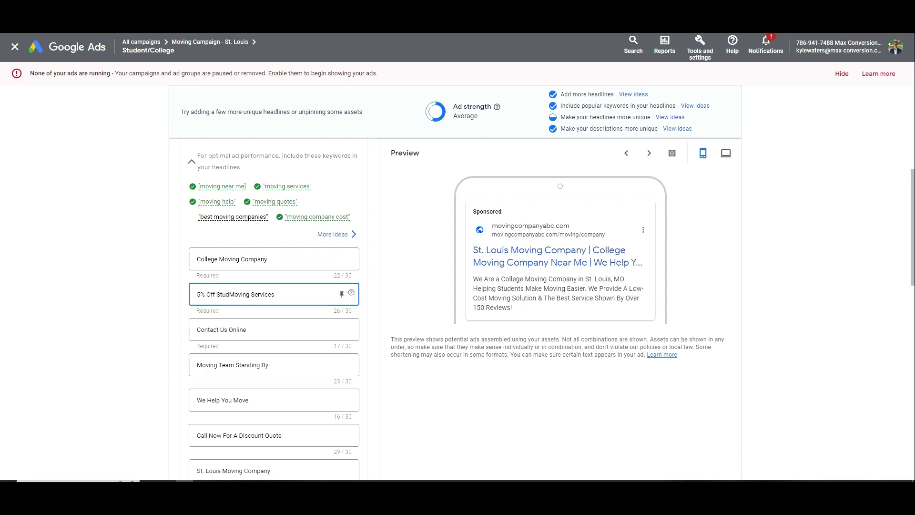
text(ent)
scroll(212, 324, down, 10)
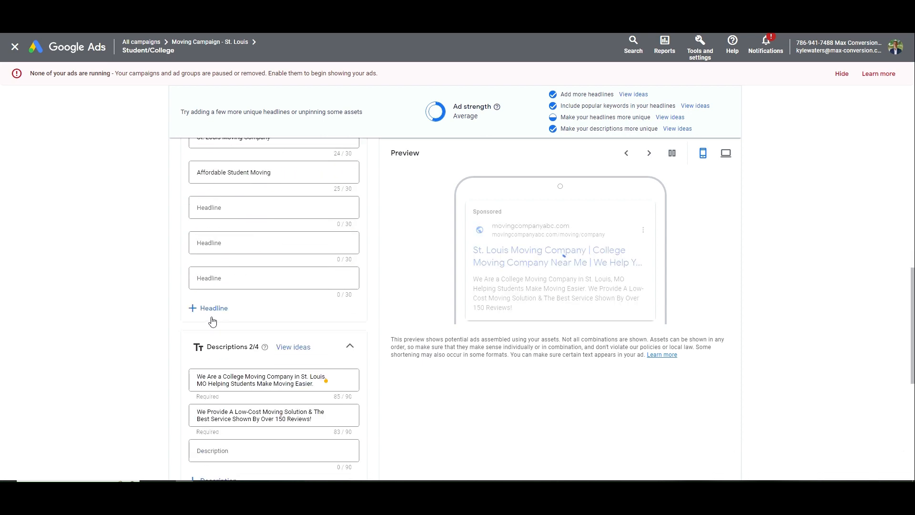
click(188, 477)
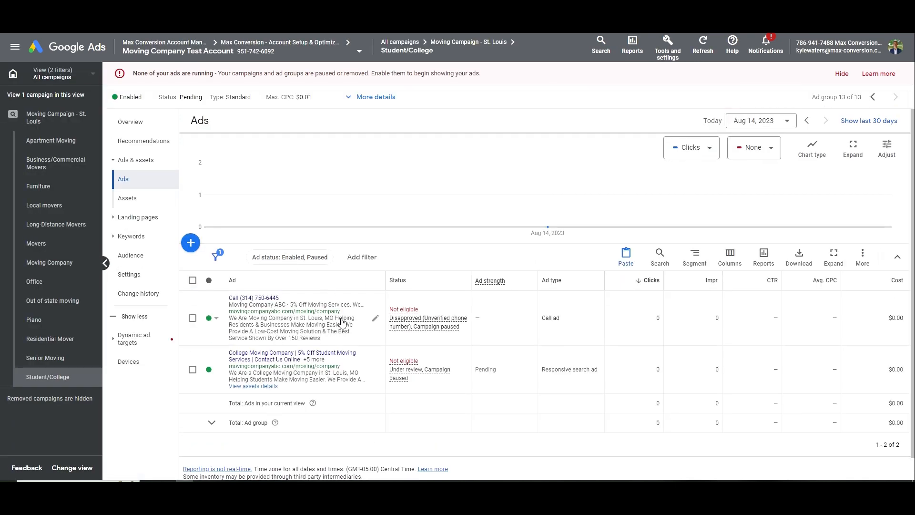
Paste the student-focused description into the call ad's Description line 1
click(334, 311)
scroll(266, 350, down, 8)
scroll(252, 277, up, 3)
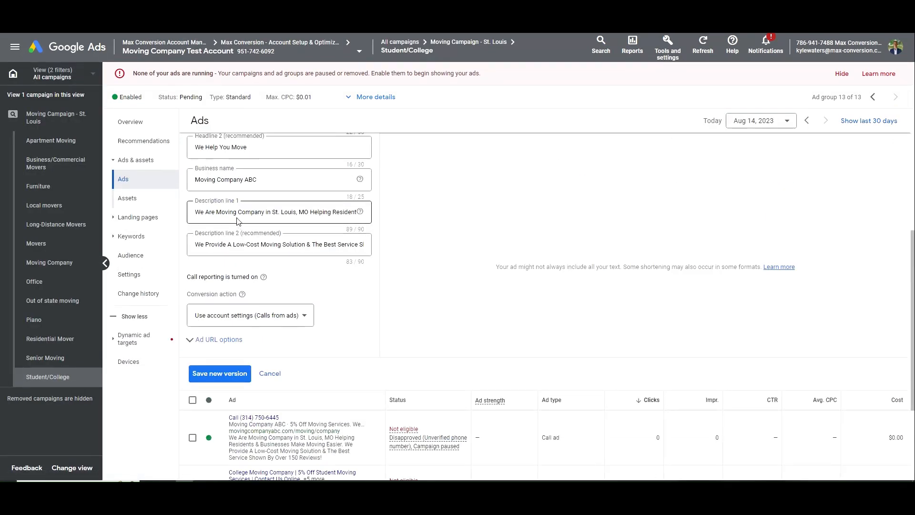
triple_click(237, 213)
text(We Are A College Moving Company in St. Louis, MO Helping Students Make Moving Easier.)
drag(246, 215, 133, 211)
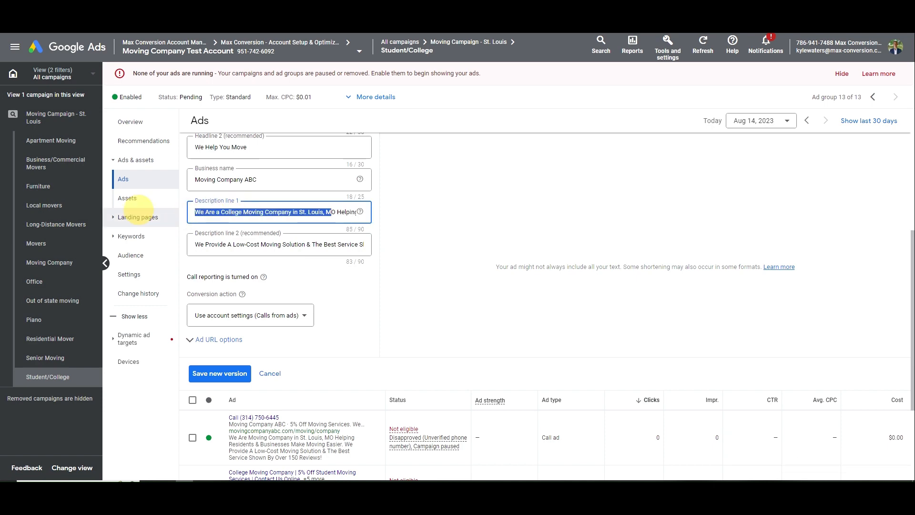
scroll(293, 305, up, 3)
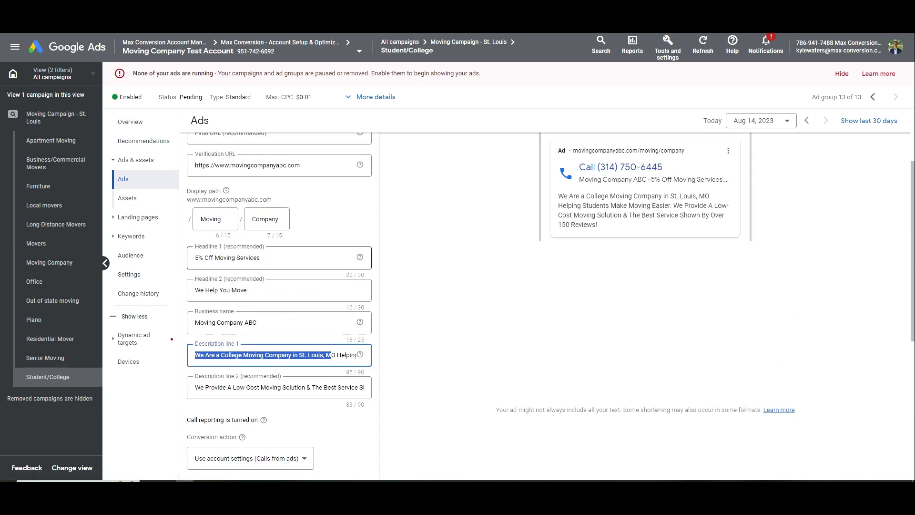
Set Headline 1 to 5% Off Student Moving Services and the display path to Student/Moving
click(214, 258)
text(Student)
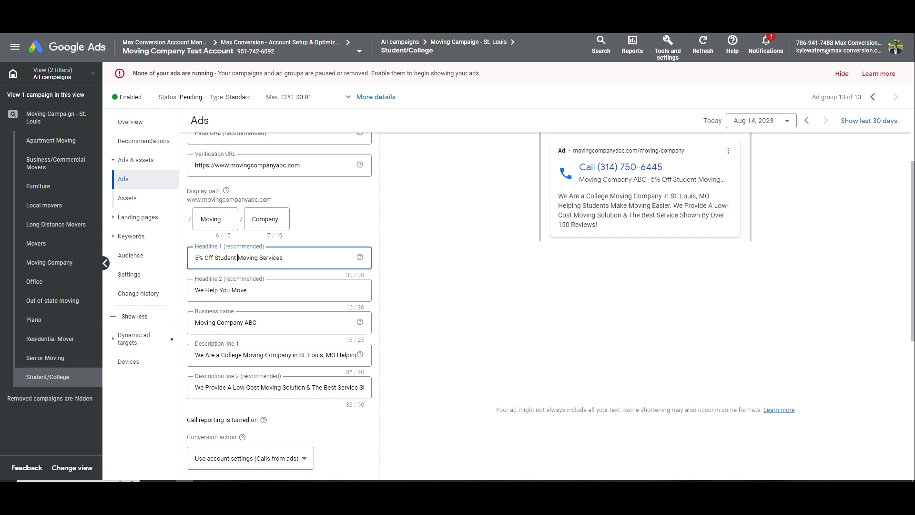
double_click(210, 219)
text(Stu)
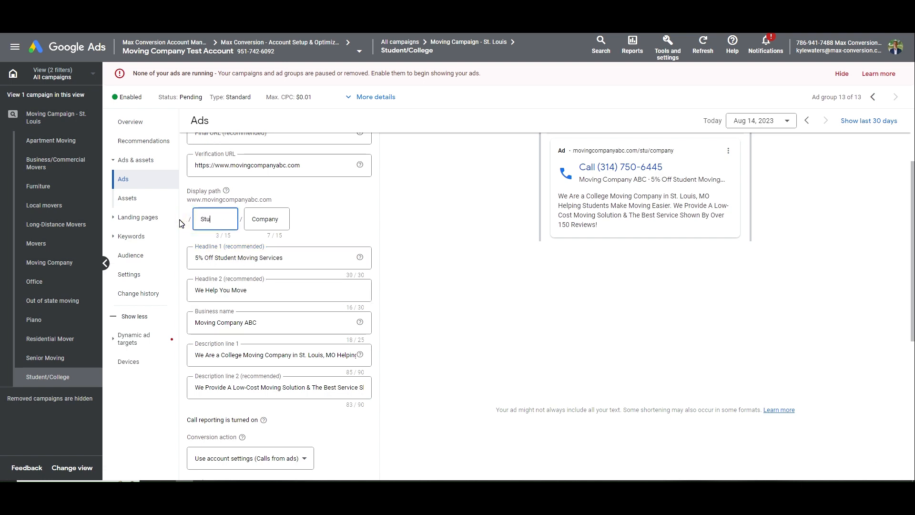
text(dent)
key(Tab)
text(Moving)
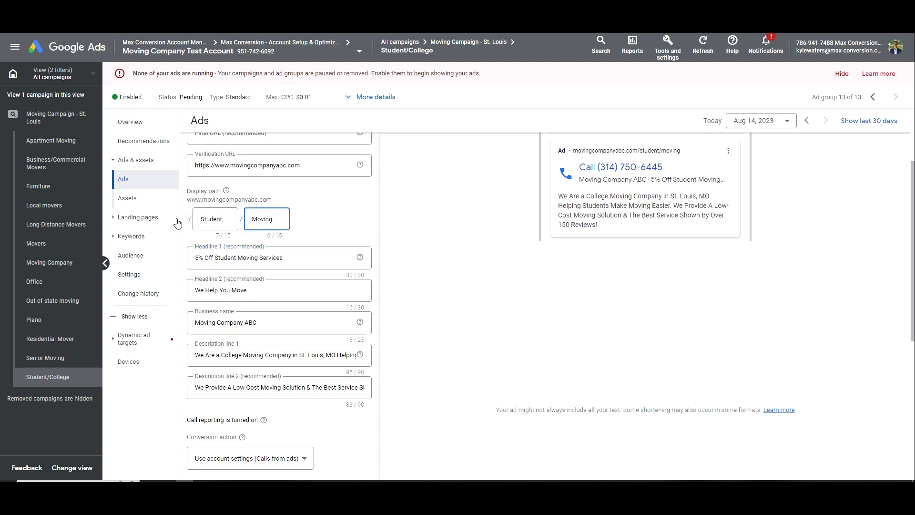
scroll(172, 348, down, 3)
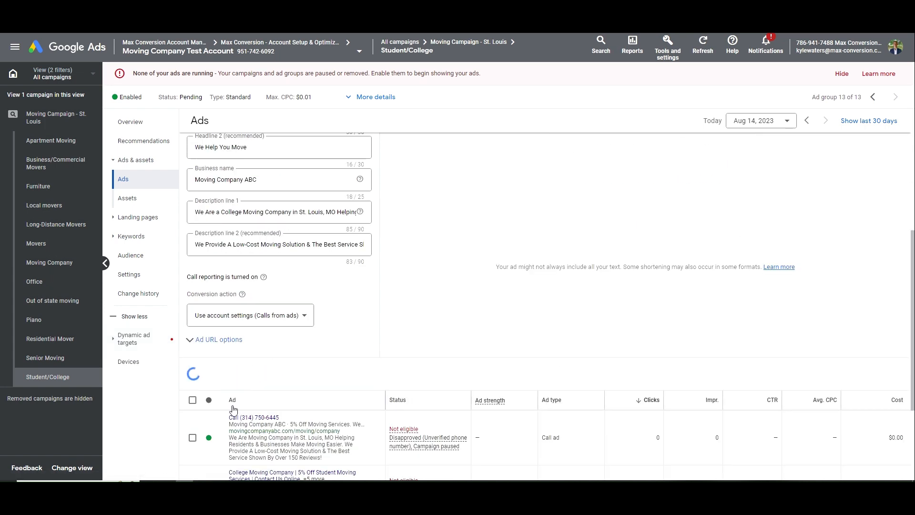
click(324, 384)
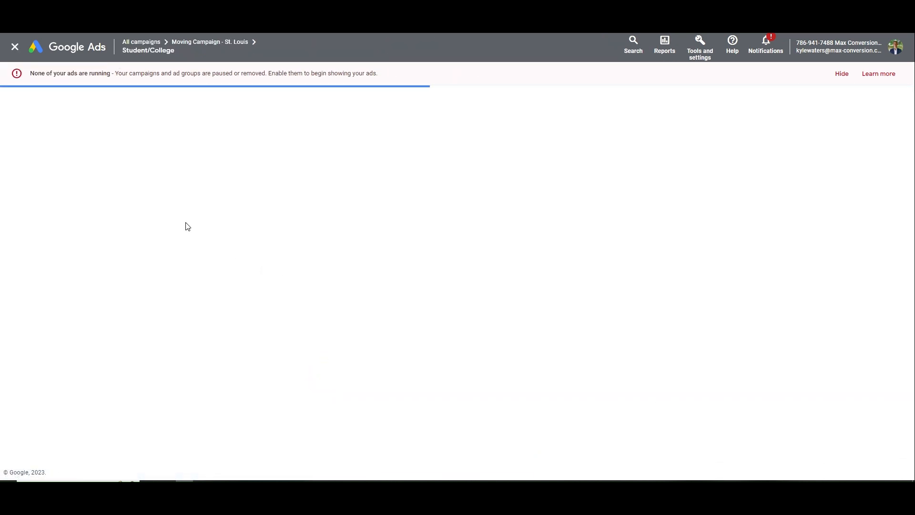
Set the search ad's display path to Student/Moving and save it
drag(226, 367, 180, 367)
text(Student)
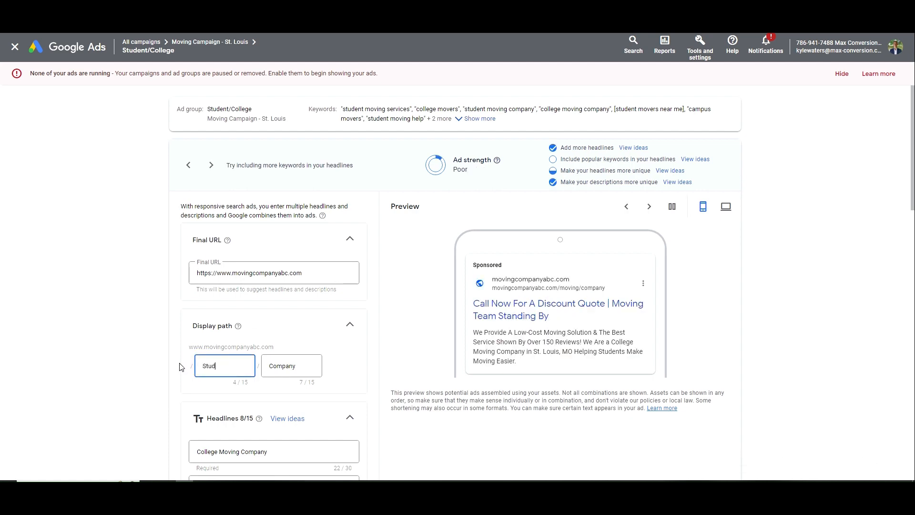
key(Tab)
text(Moving)
scroll(206, 340, down, 9)
scroll(206, 340, down, 10)
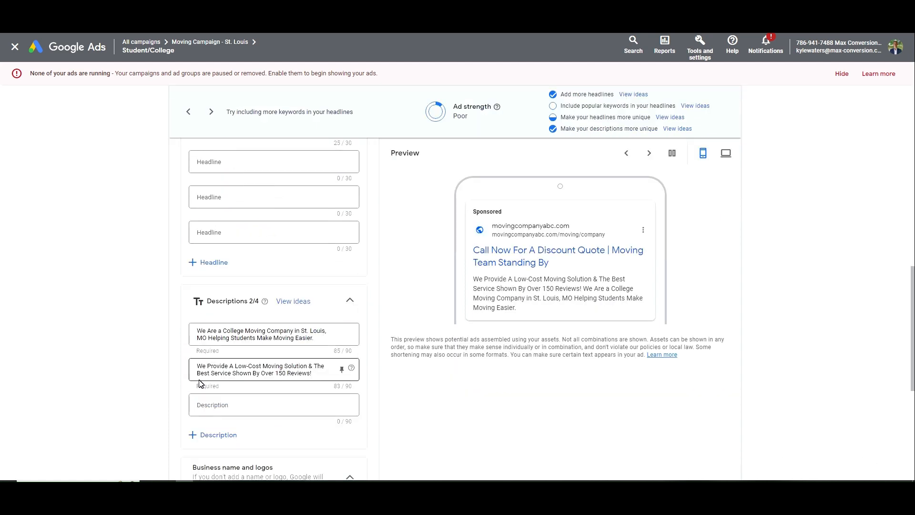
click(190, 435)
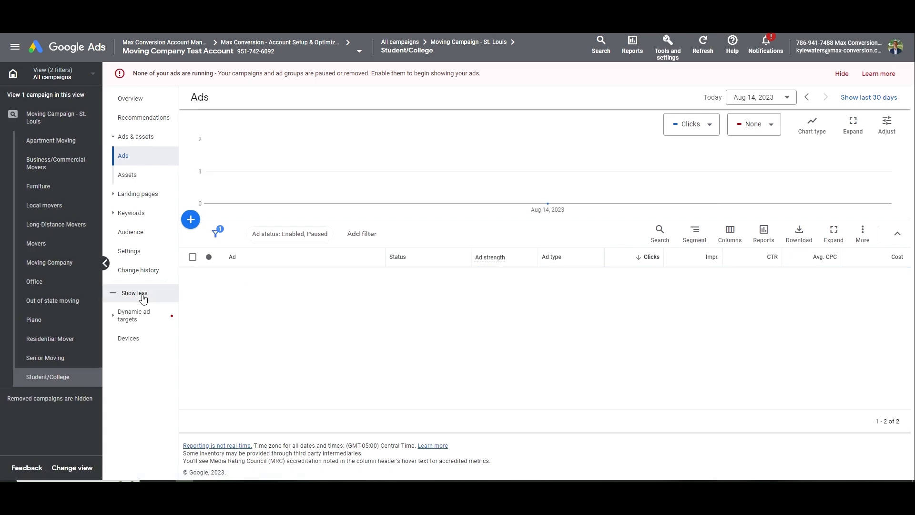
Return to the St. Louis campaign's ad groups and mark Furniture next in the notes checklist
click(42, 116)
click(132, 178)
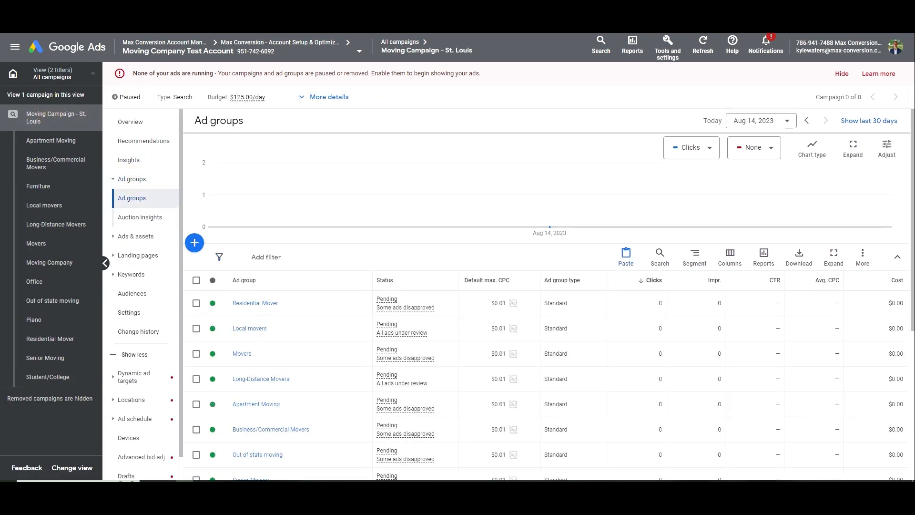
key(alt+Tab)
drag(749, 219, 713, 219)
Select and remove all 8 keywords in the Furniture ad group, then open the add-keywords form
scroll(398, 280, down, 5)
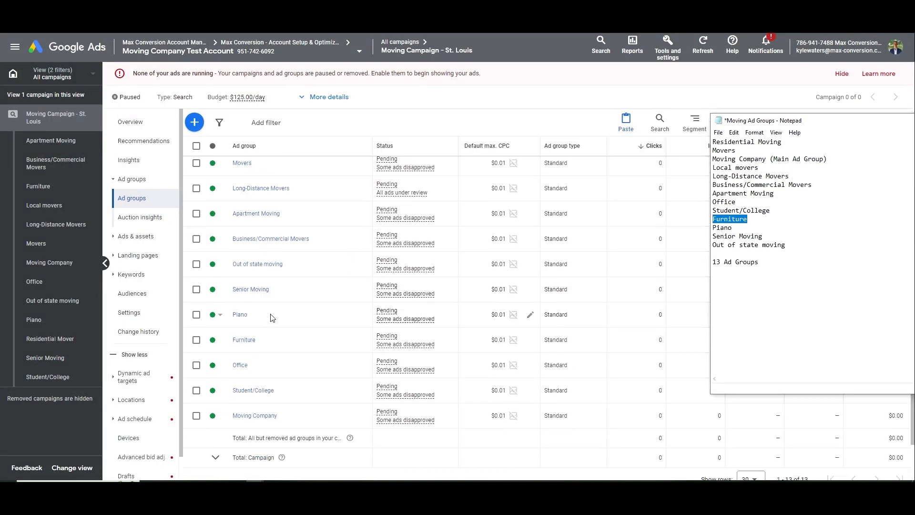
click(245, 343)
click(192, 280)
click(249, 257)
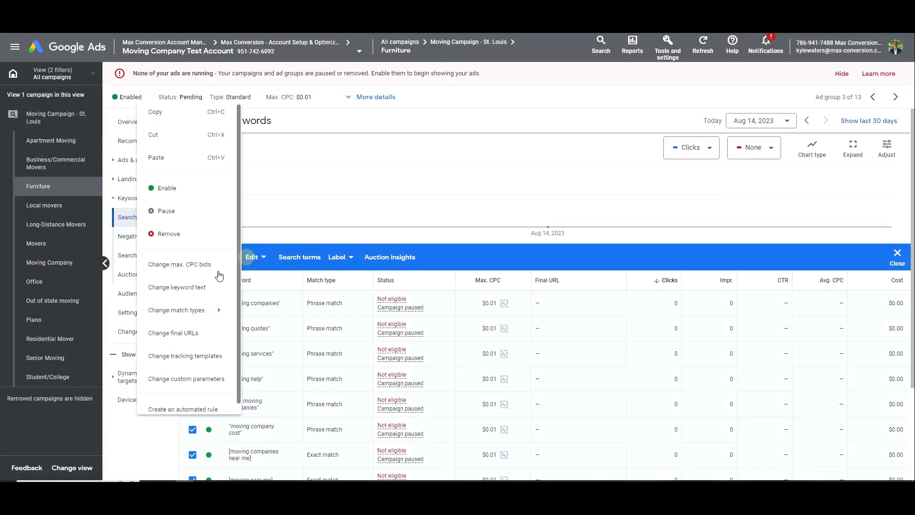
click(188, 233)
click(551, 290)
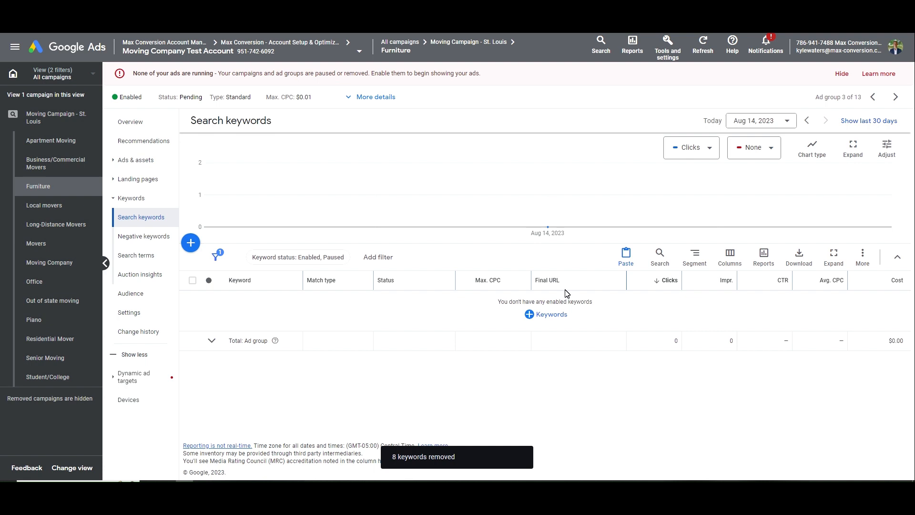
click(548, 315)
From 'furniture moving' ideas, add furniture movers near me, moving heavy furniture, couch movers and similar keywords
click(520, 238)
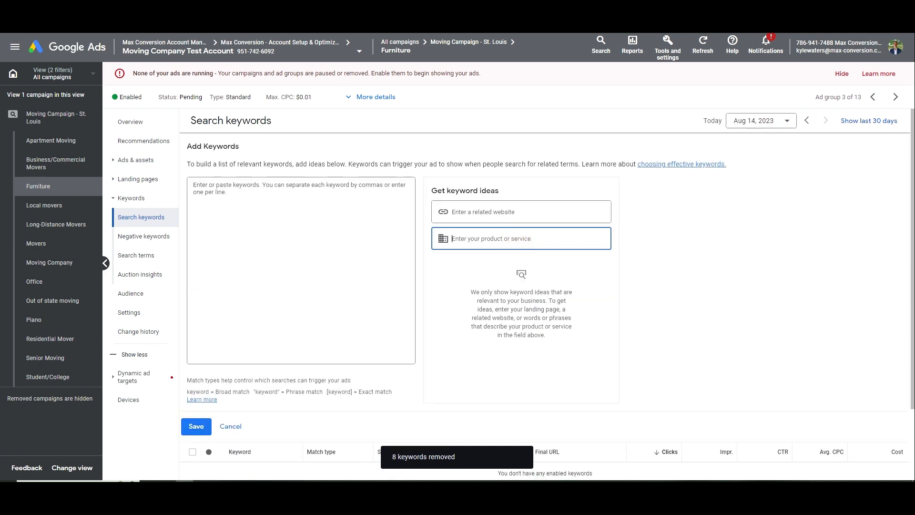
text(furniture moving)
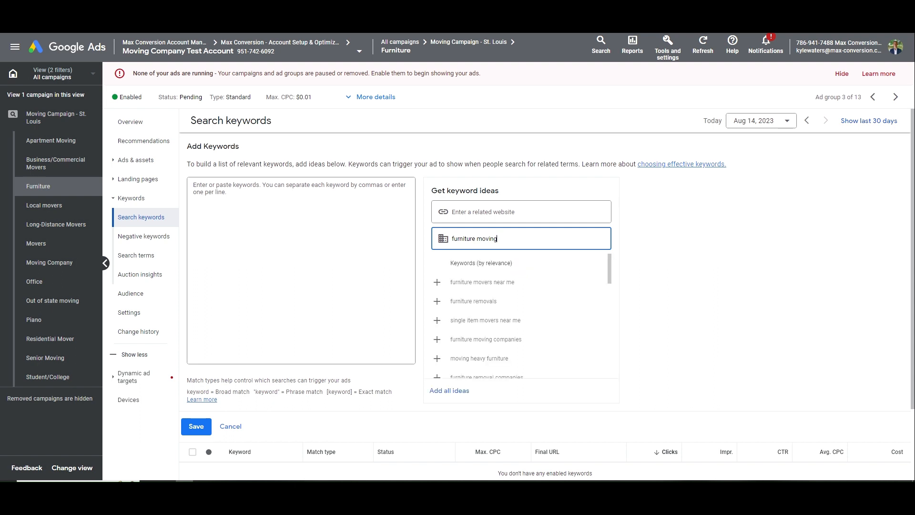
click(518, 284)
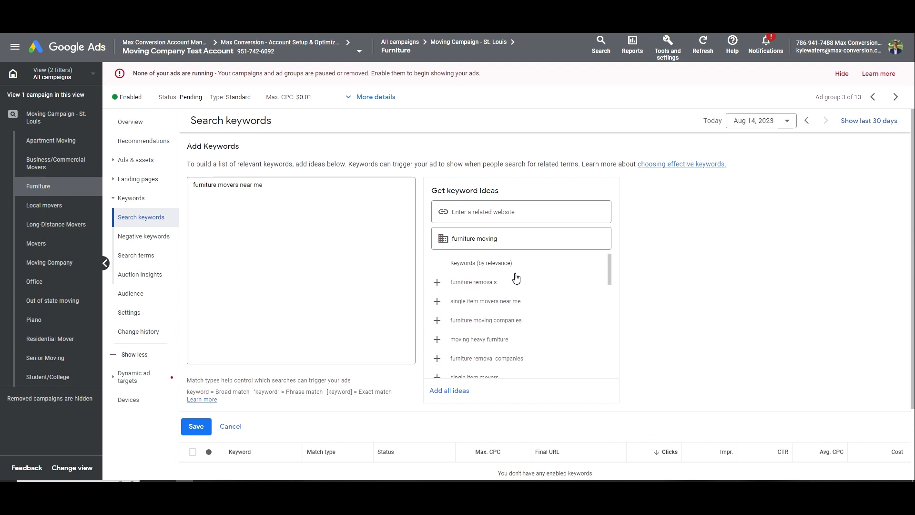
click(509, 303)
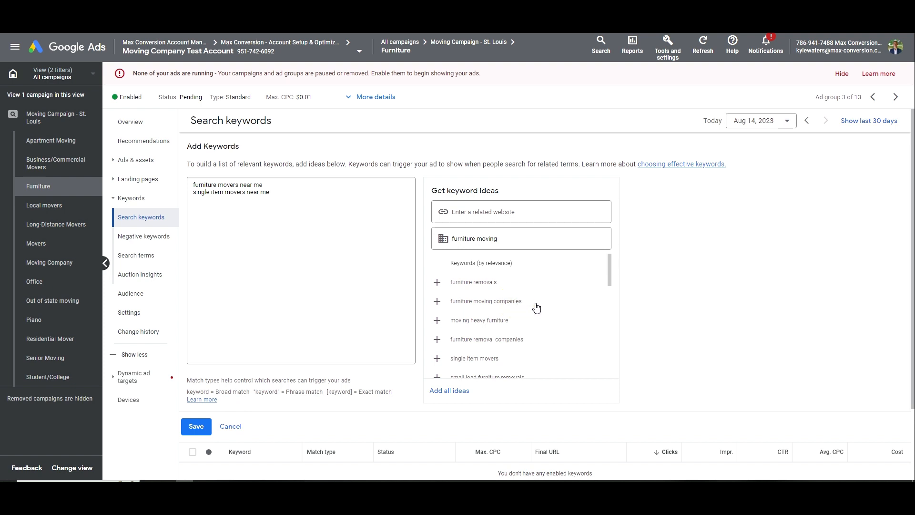
drag(270, 193, 234, 185)
click(508, 303)
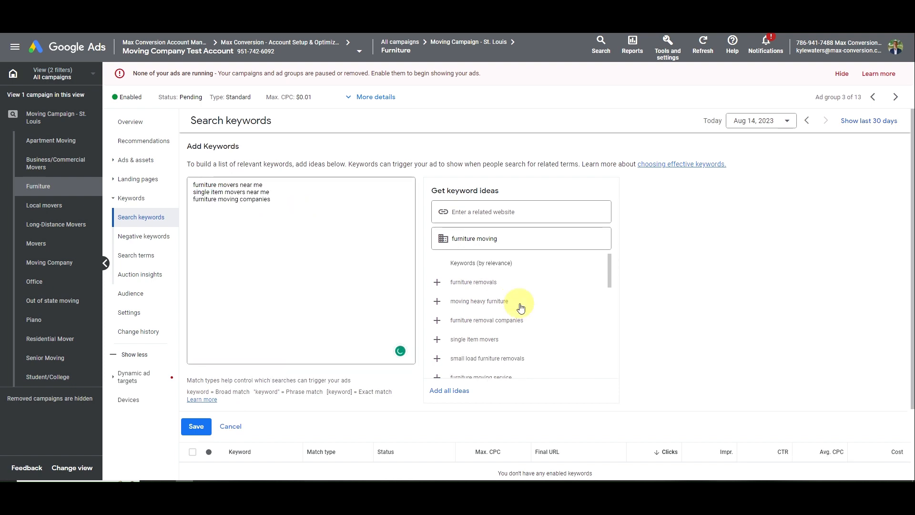
click(522, 306)
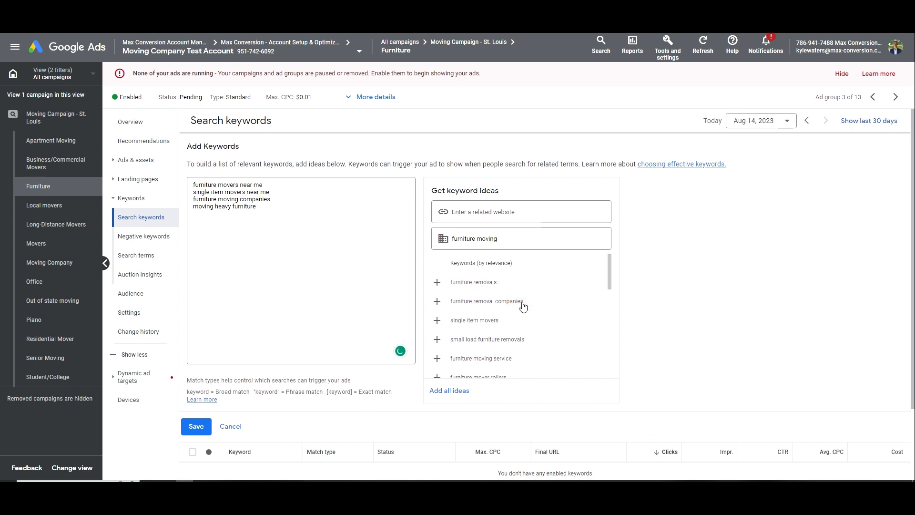
click(523, 305)
drag(274, 215, 192, 216)
key(BackSpace)
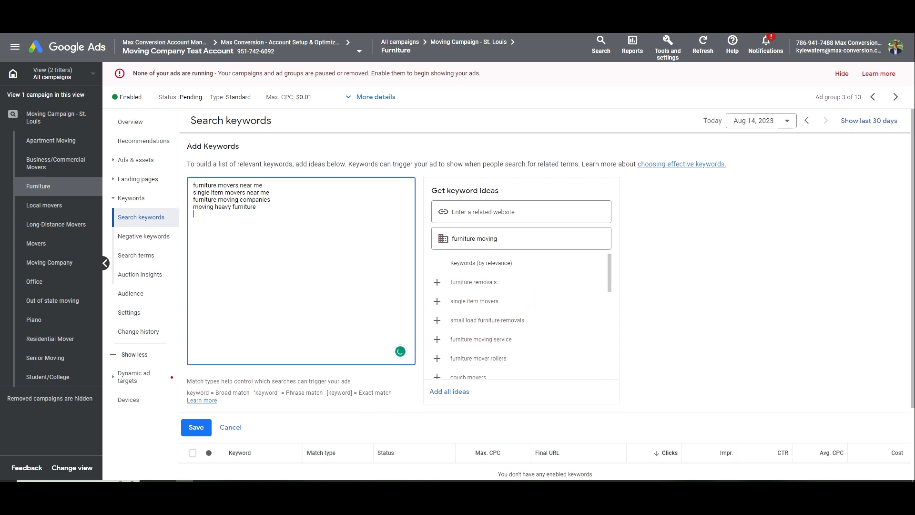
click(499, 340)
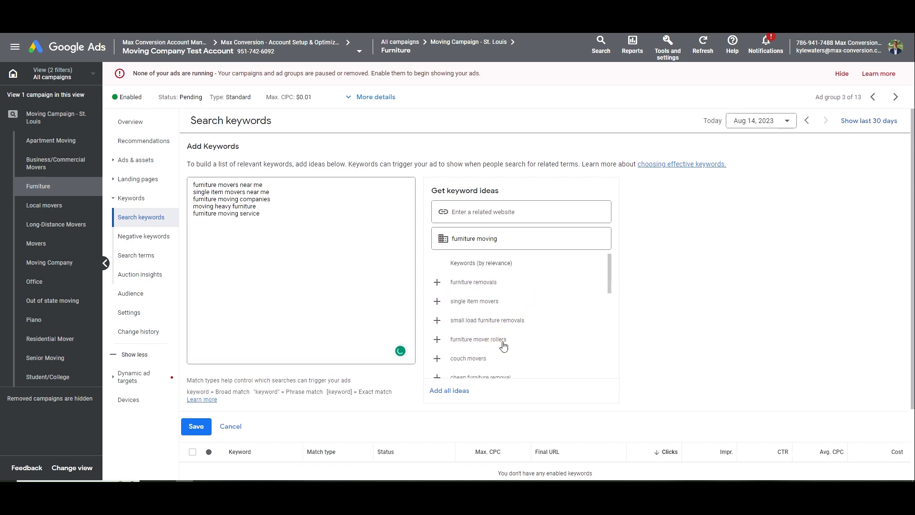
scroll(504, 347, down, 1)
click(496, 311)
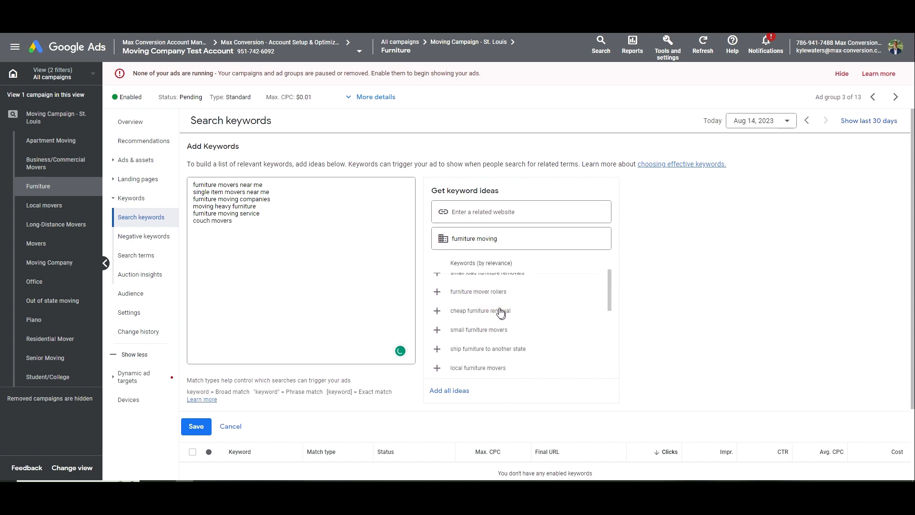
Add local furniture movers and sofa keywords such as 'sofa moving company'
click(504, 238)
key(ctrl+a)
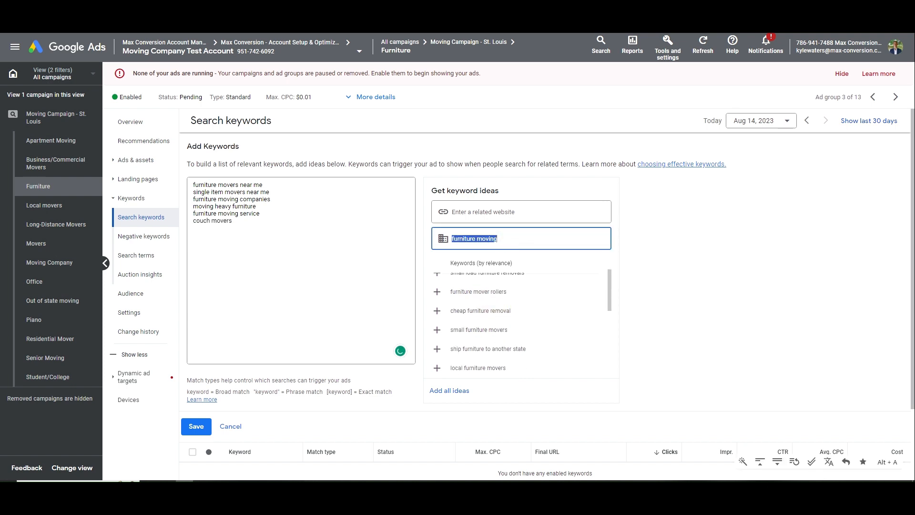
click(511, 367)
click(505, 238)
key(ctrl+a)
text(d)
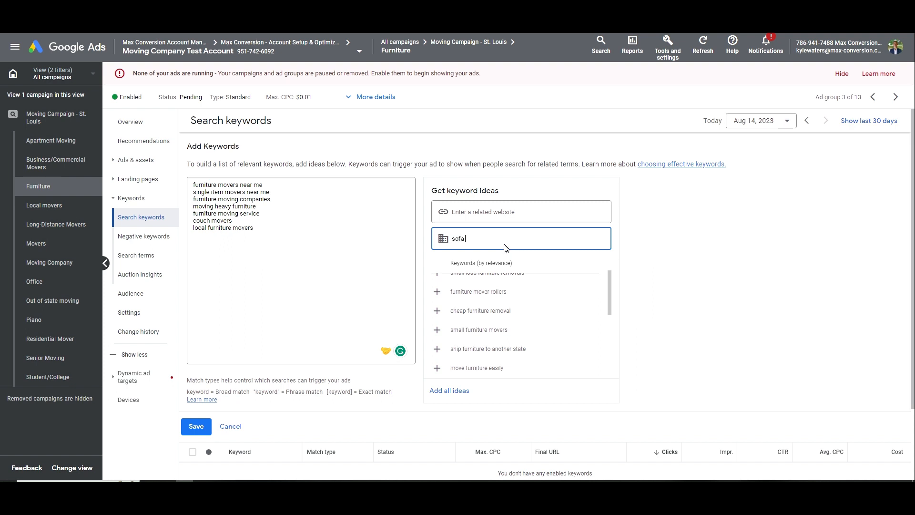
key(ctrl+a)
key(ctrl+c)
click(277, 230)
key(Return)
key(ctrl+v)
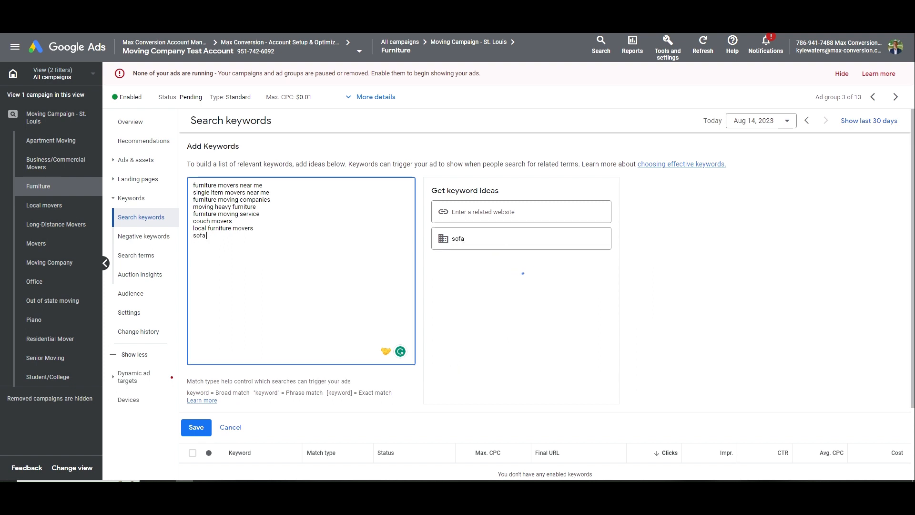
text(movi)
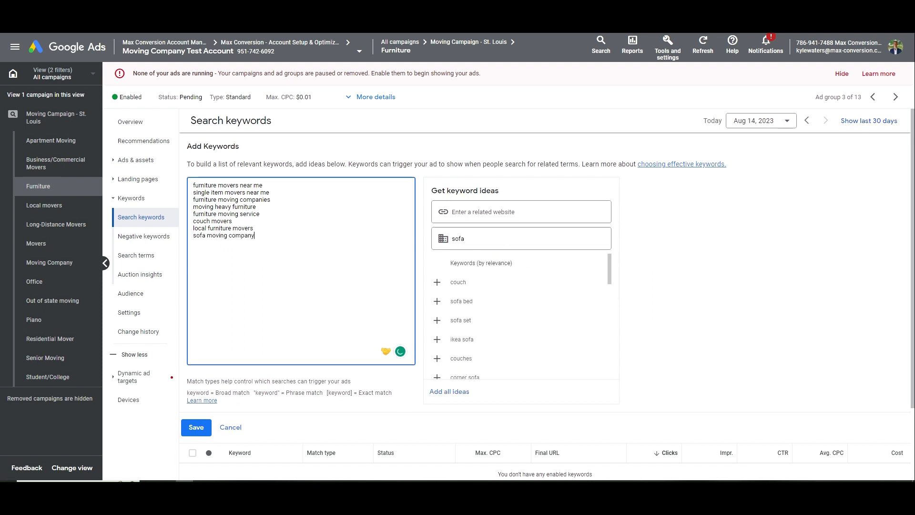
text(ng company)
key(Return)
key(ctrl+v)
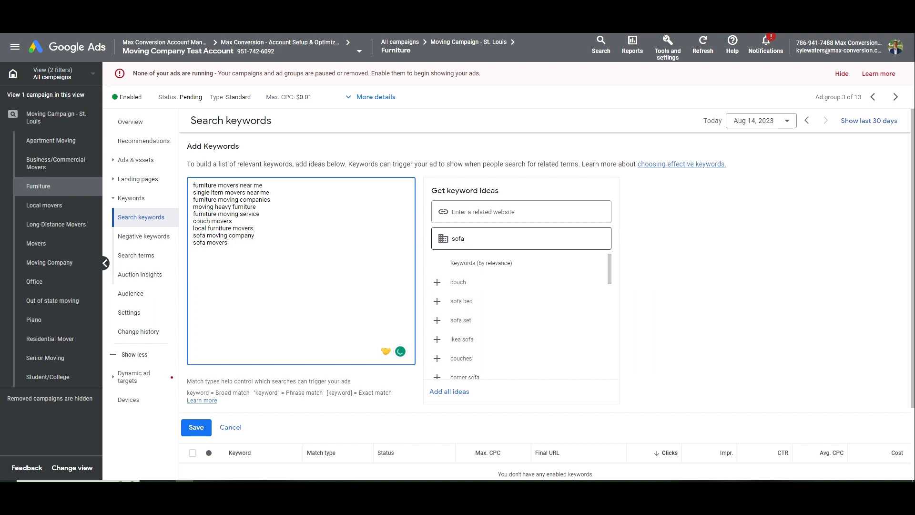
Wrap each keyword in square brackets for exact match and save the nine keywords
double_click(470, 237)
click(341, 260)
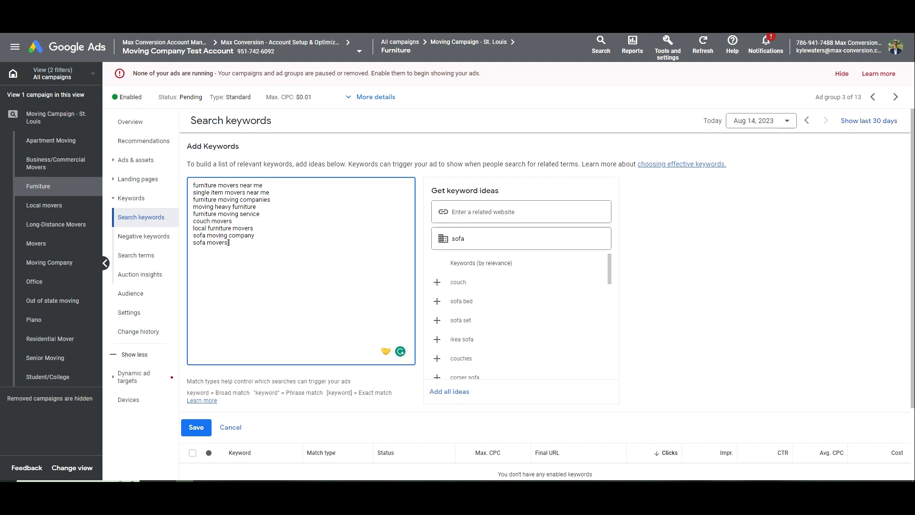
key(Up)
text(])
key(Up)
key(End)
text(])
key(Up)
text([)
key(Down)
key(Home)
text([)
key(Down)
key(Home)
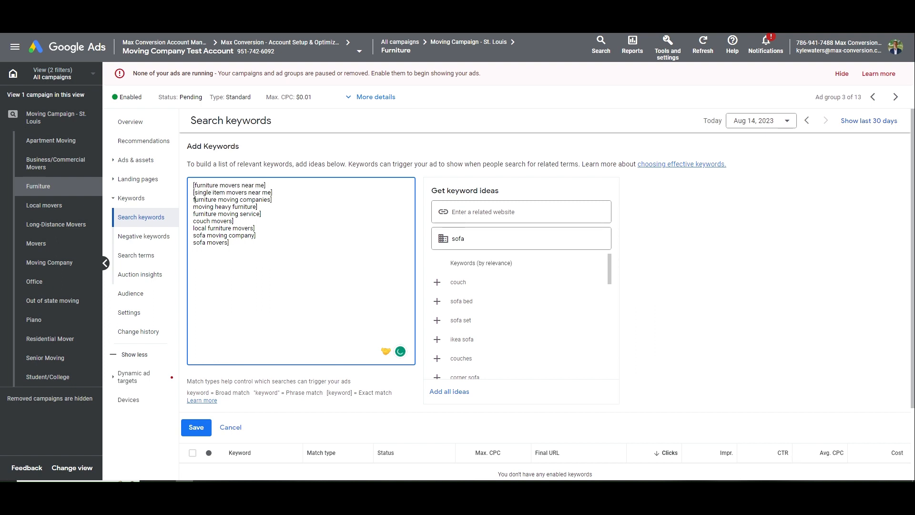
text([)
key(Down)
key(Home)
text([)
key(Down)
key(Home)
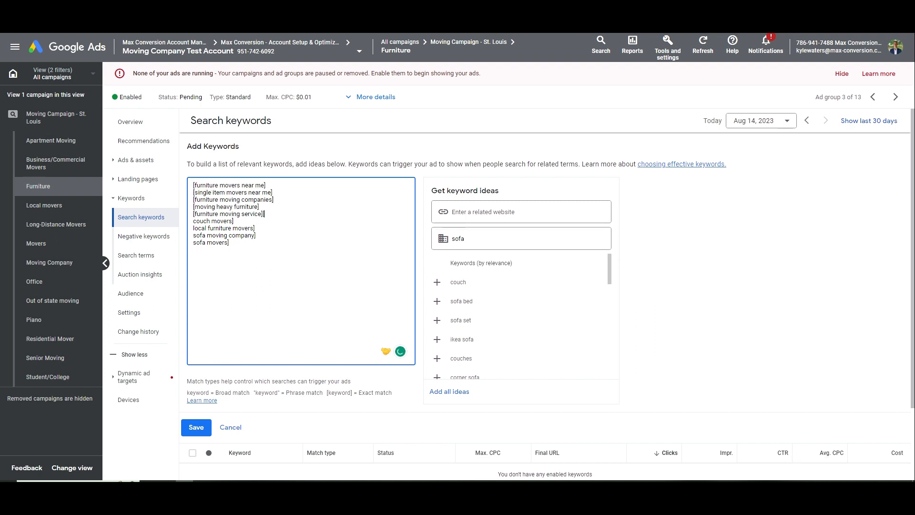
text([)
key(Down)
key(Home)
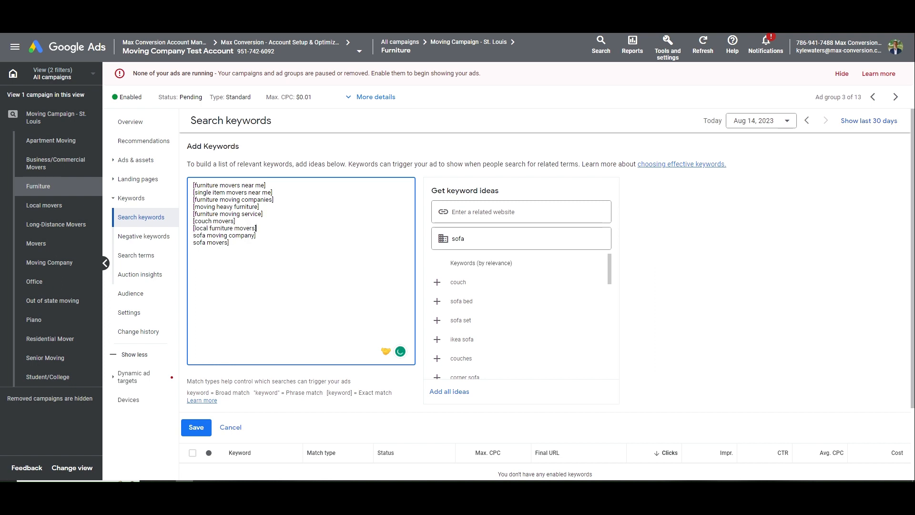
text([)
key(Down)
key(Home)
text([)
click(195, 427)
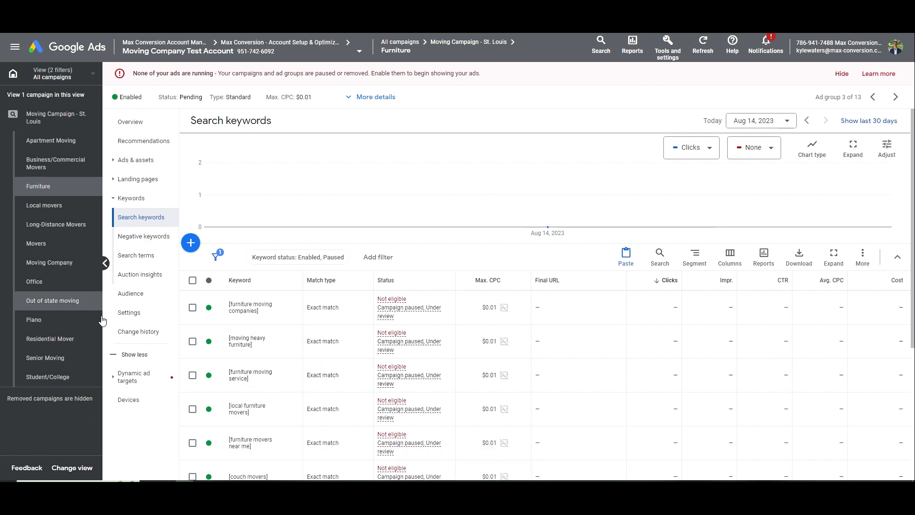
Check the [furniture moving service] keyword without changes, then show the Furniture ad group's ads
scroll(333, 339, down, 1)
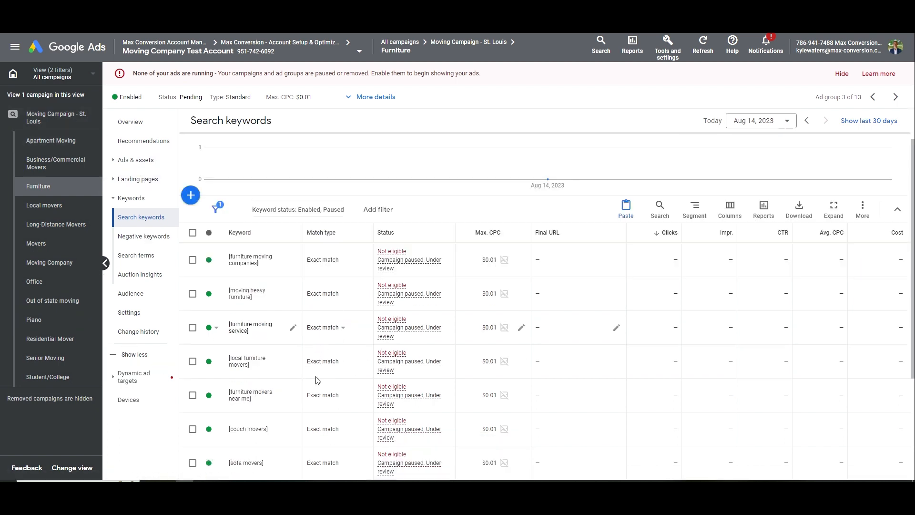
click(294, 328)
click(312, 404)
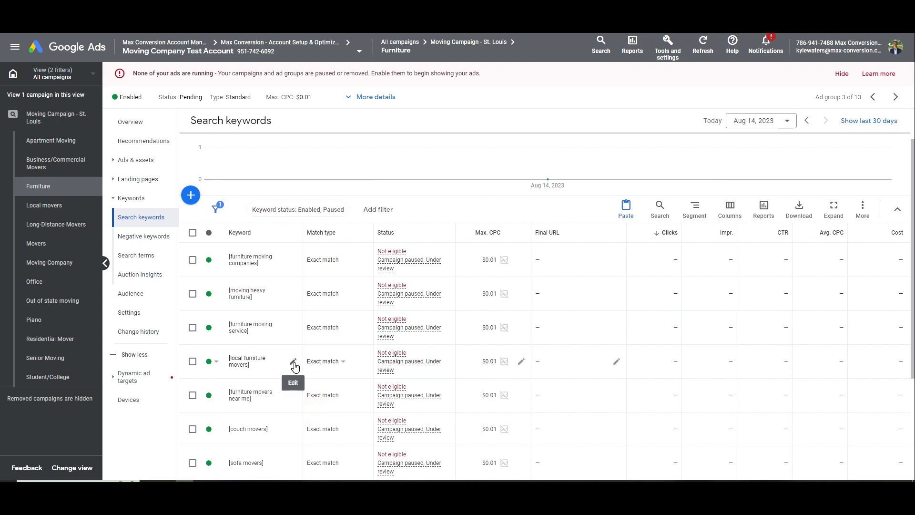
click(152, 160)
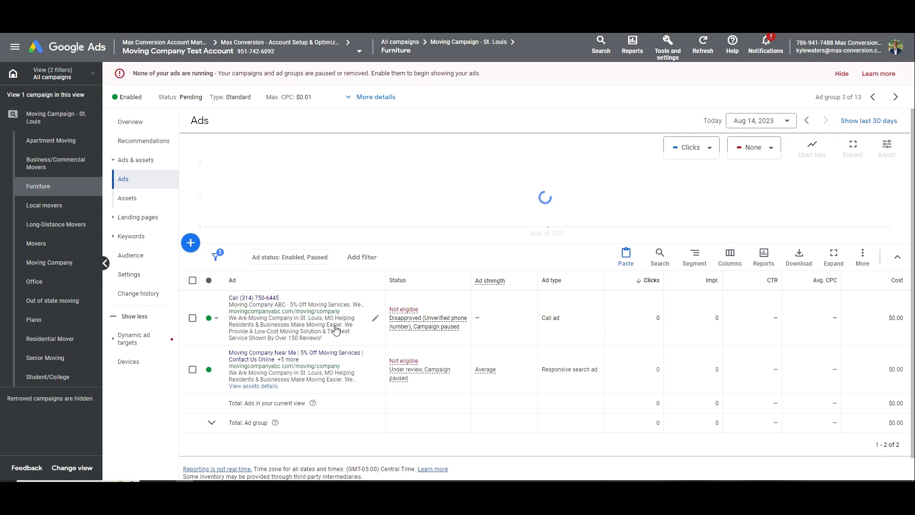
Set the call ad's display path to Furniture/Movers and Headline 1 to 5% Off Furniture Moving
click(375, 318)
double_click(214, 327)
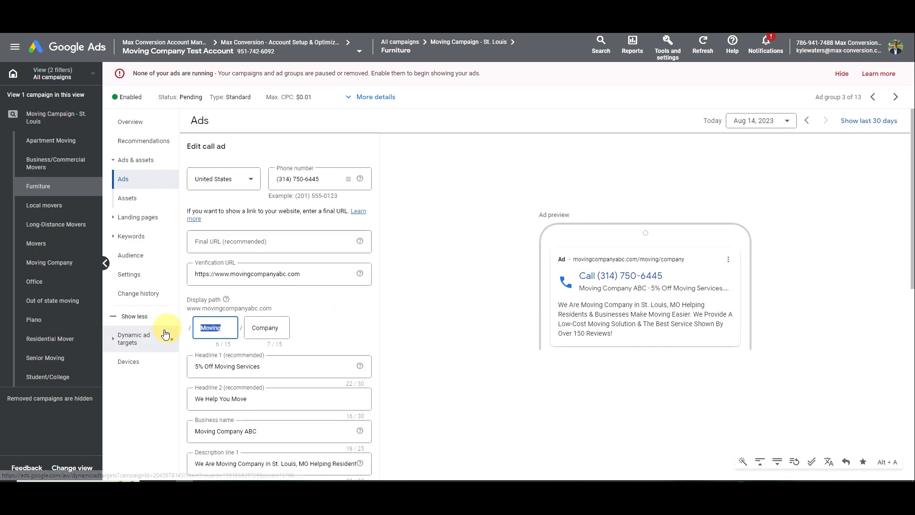
text(Furniture)
key(Tab)
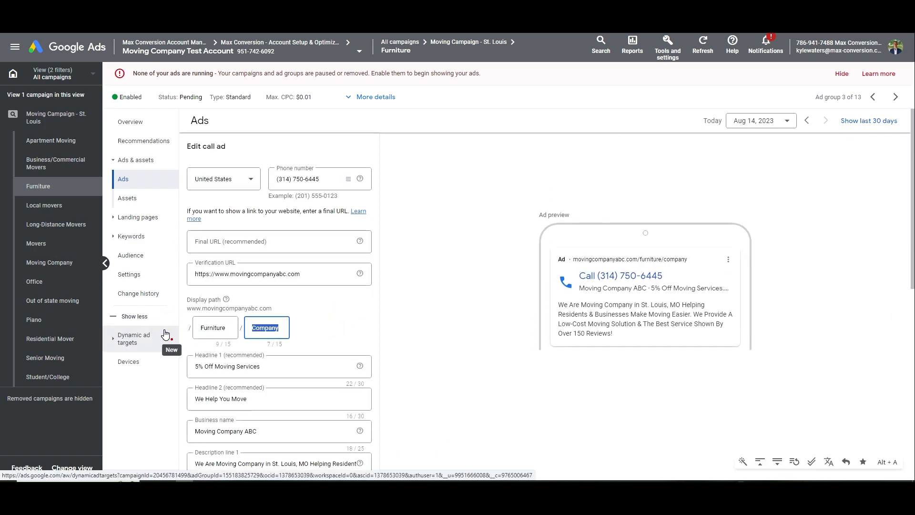
text(Movers)
key(Tab)
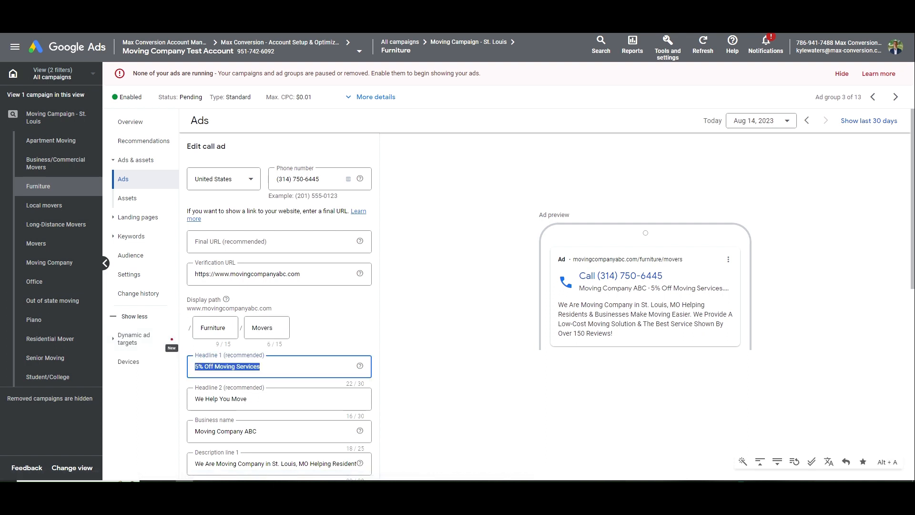
click(215, 367)
text(Furniture)
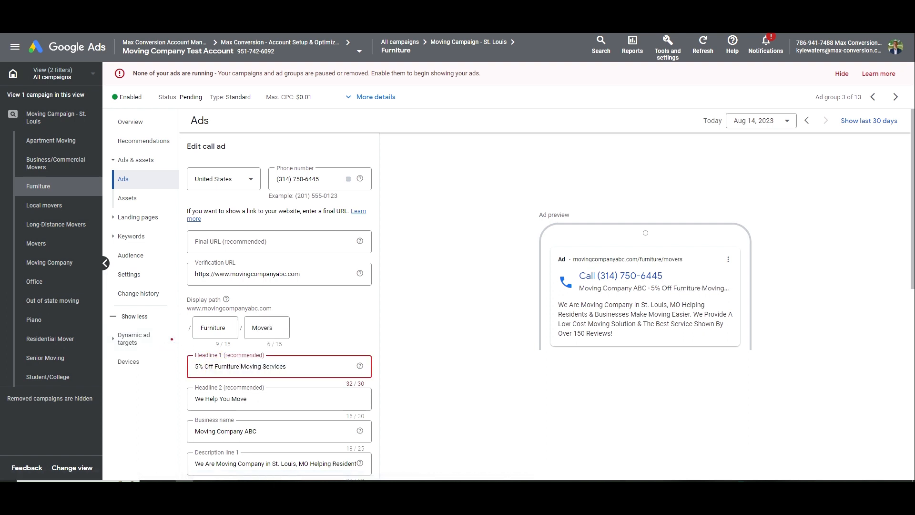
drag(288, 367, 262, 367)
key(BackSpace)
Rewrite Description 1 for furniture moving, dropping 'Make Moving Easier', and save the ad
scroll(264, 334, down, 3)
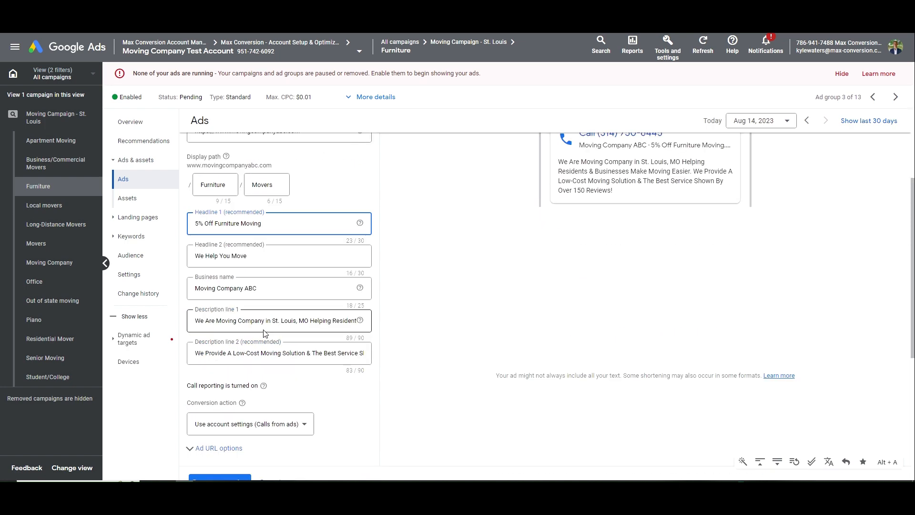
click(215, 321)
text(a Furniture)
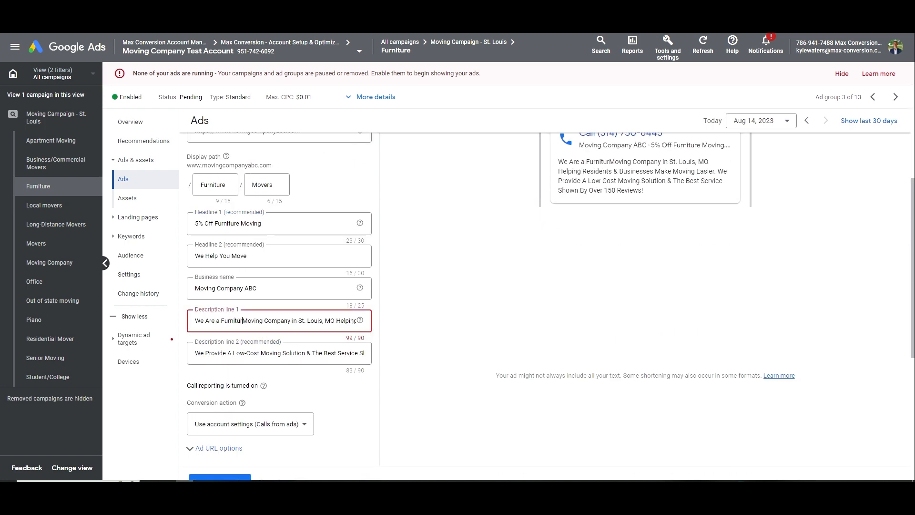
key(Right)
key(Right)
key(Right)
key(Right)
key(Right)
key(Right)
key(Right)
key(Right)
key(Right)
key(Right)
key(Right)
key(Right)
key(Right)
key(Right)
key(Right)
key(Right)
key(Right)
key(Right)
key(Right)
key(Right)
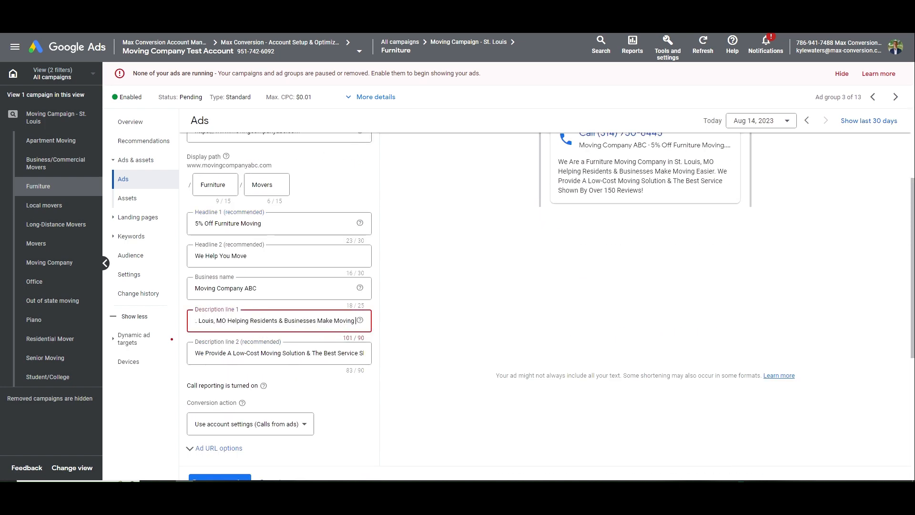
key(Left)
key(Left)
key(Left)
key(Left)
key(Left)
key(Left)
key(Left)
key(Left)
key(Left)
key(Left)
key(Left)
key(Left)
key(Left)
key(Left)
key(Left)
key(Left)
key(Left)
key(Left)
key(ctrl+shift+Right)
key(ctrl+shift+Right)
key(ctrl+shift+Right)
key(BackSpace)
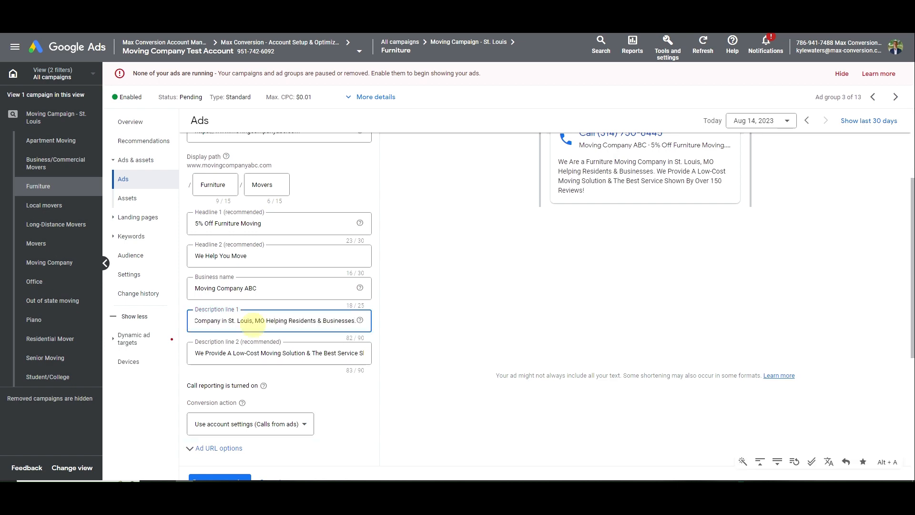
triple_click(253, 322)
key(ctrl+c)
scroll(234, 391, down, 1)
click(226, 432)
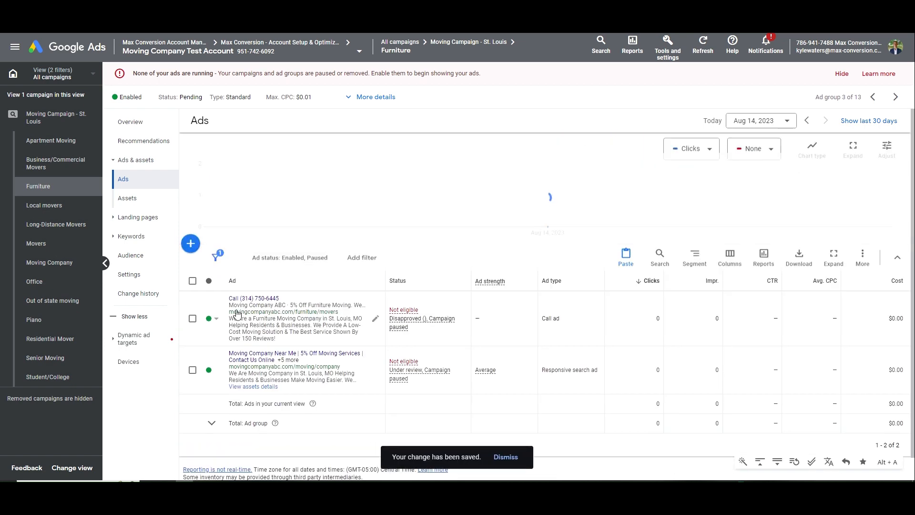
Paste the furniture-moving description into the responsive ad and change a headline to Affordable Furniture Moving
click(332, 378)
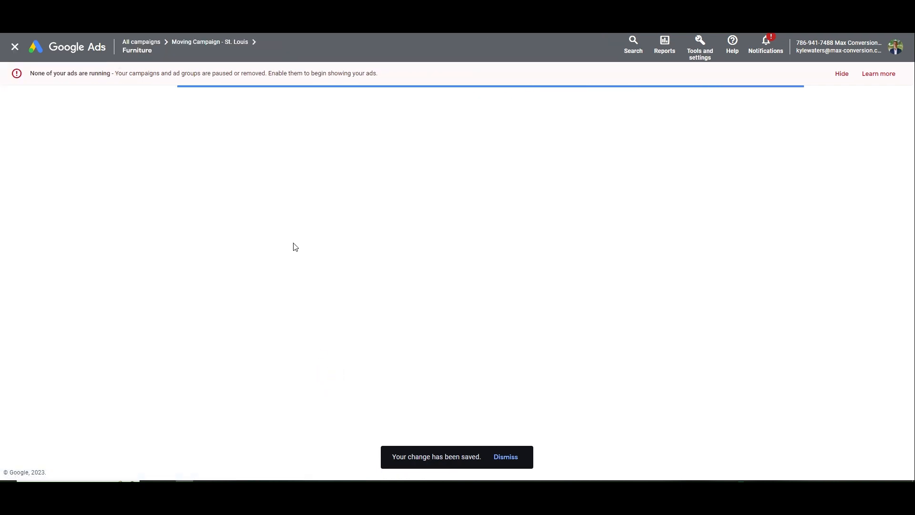
scroll(293, 252, down, 10)
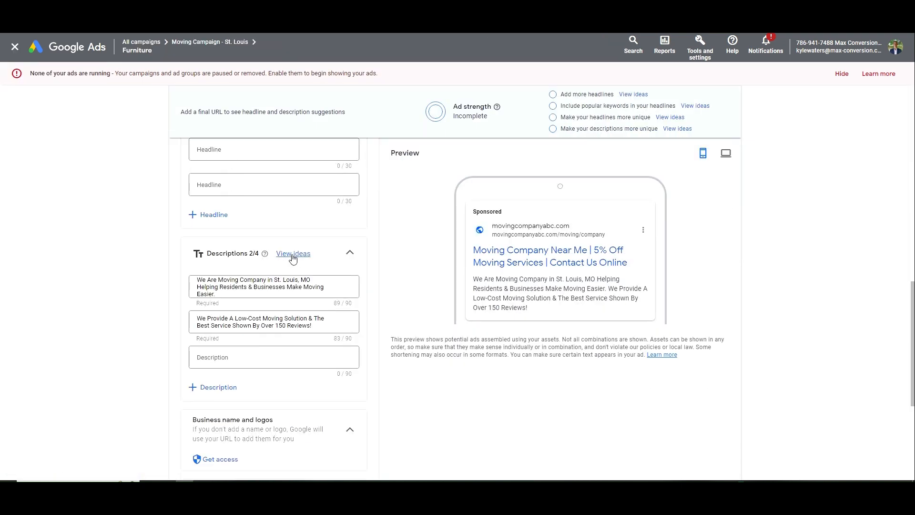
triple_click(256, 287)
key(ctrl+v)
scroll(257, 318, up, 3)
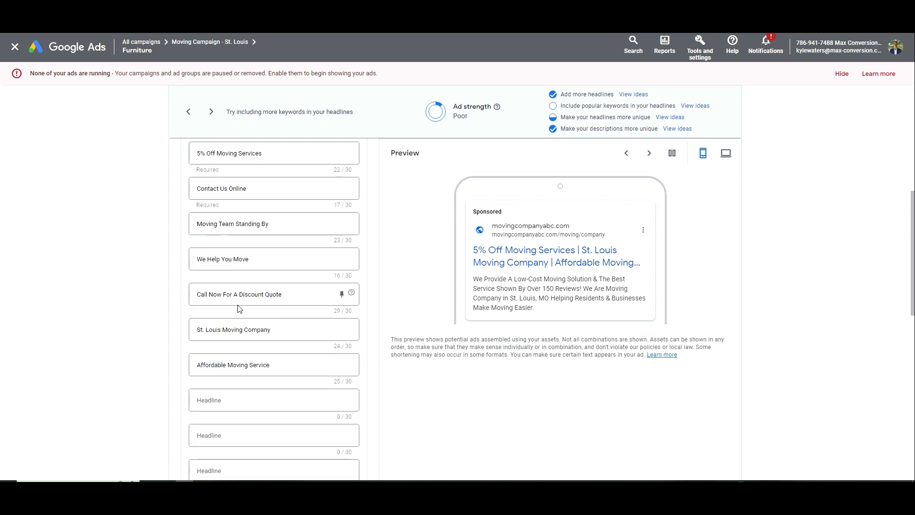
click(239, 365)
text(Furniture)
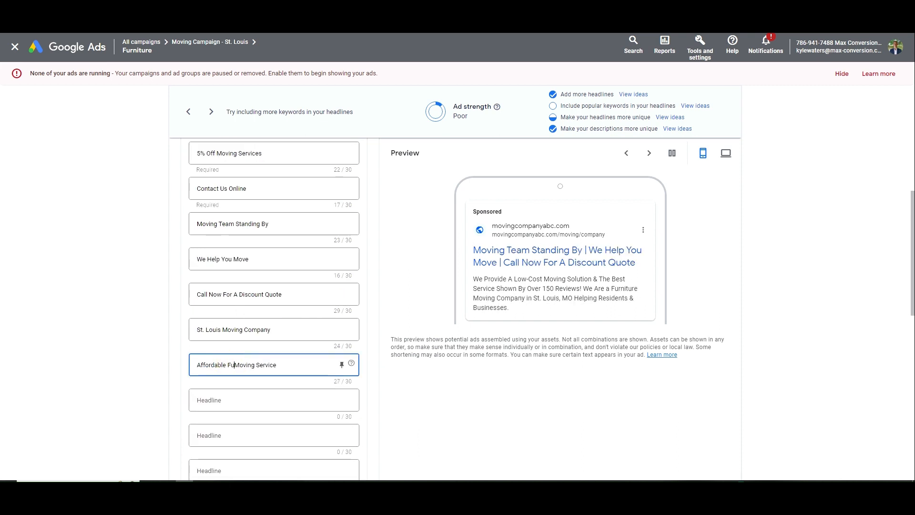
key(End)
key(ctrl+shift+Left)
key(BackSpace)
key(BackSpace)
Change another headline to Furniture Moving Company and set the display path to Furniture/Movers
scroll(274, 296, up, 3)
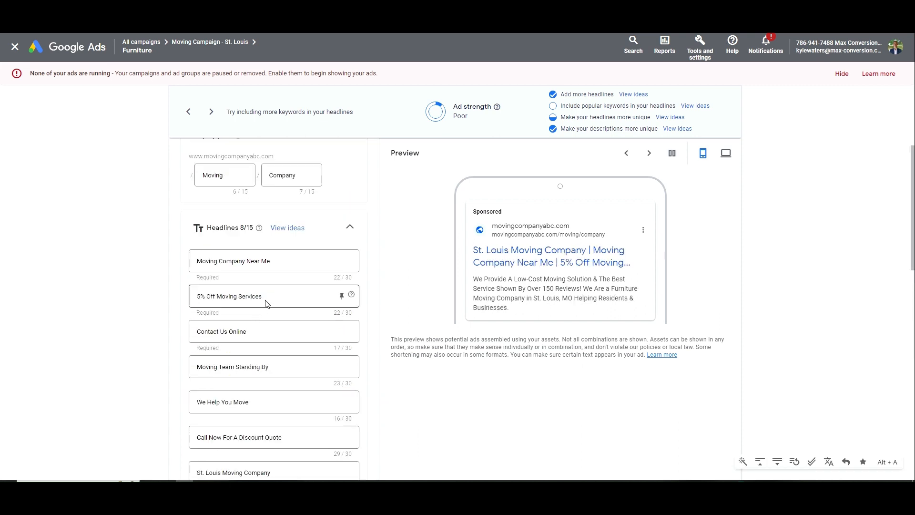
drag(260, 261, 180, 278)
text(Furn)
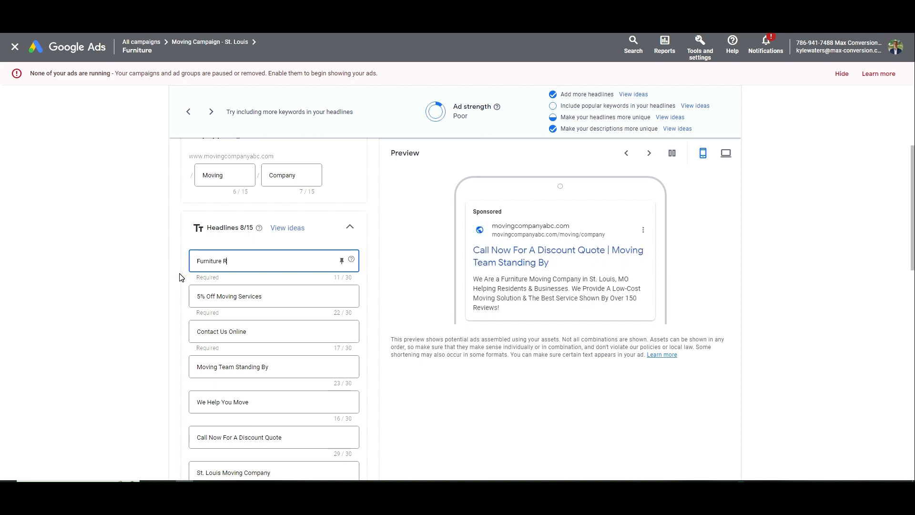
text(iture Moving Company)
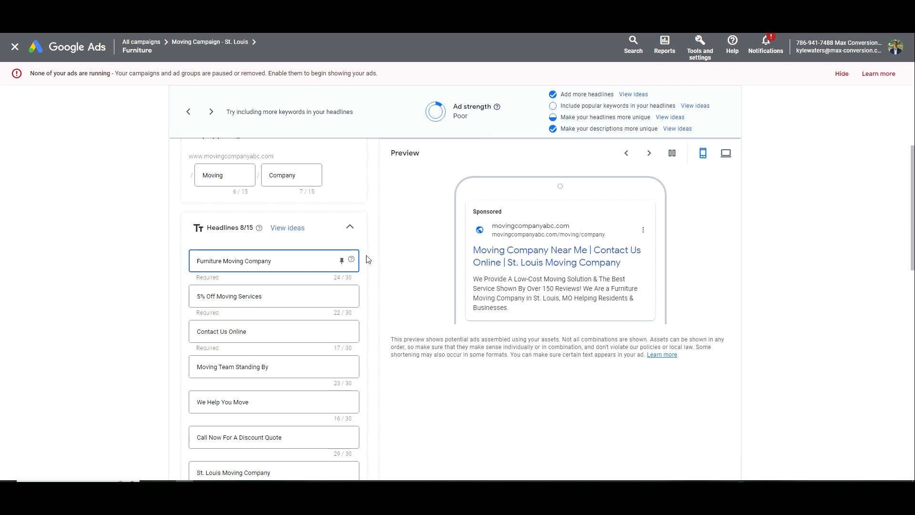
scroll(367, 259, down, 3)
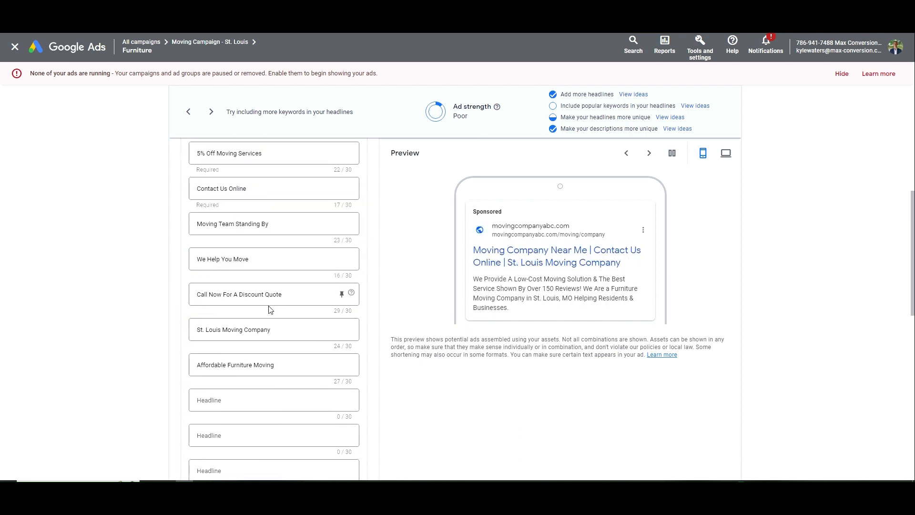
click(262, 260)
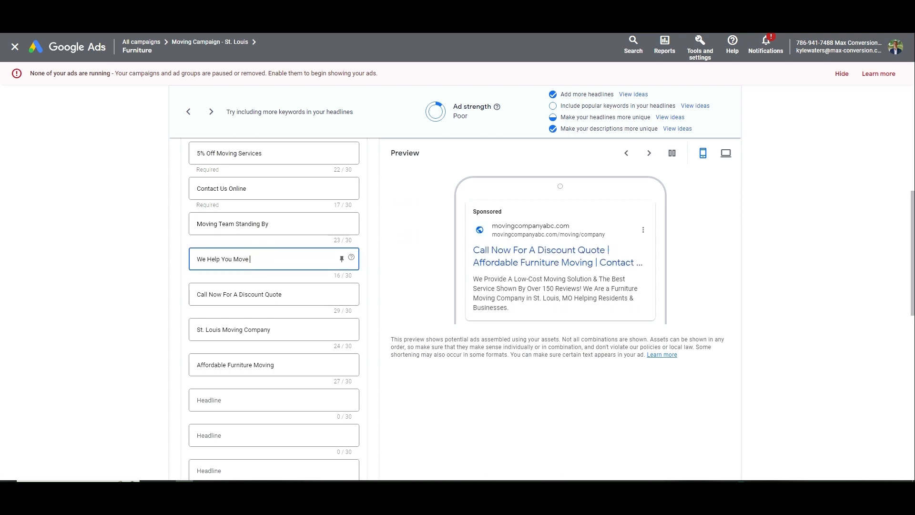
scroll(278, 276, up, 6)
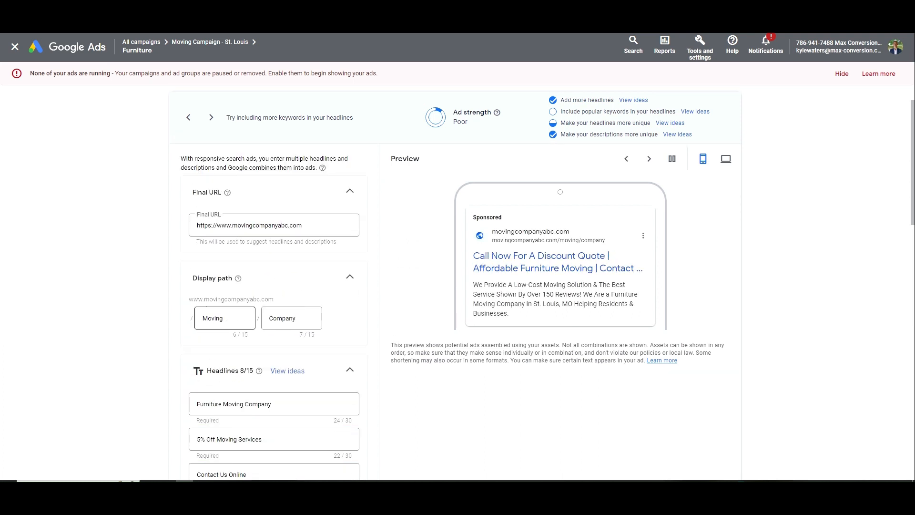
double_click(212, 318)
text(Furniture)
key(Tab)
text(Mov)
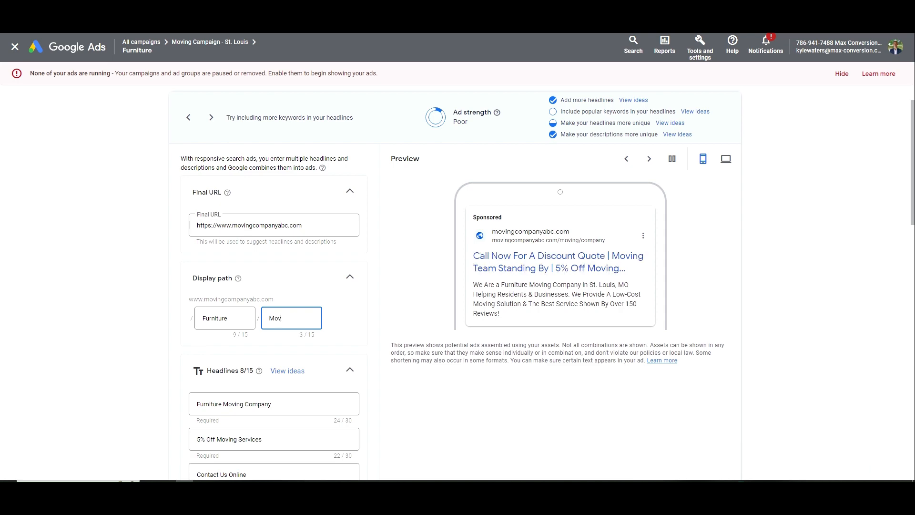
text(ers)
scroll(224, 369, down, 15)
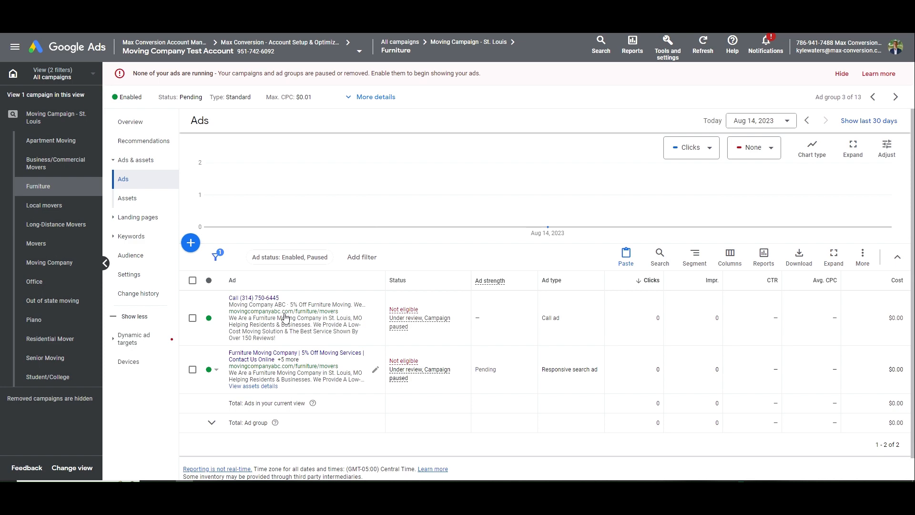
Return to the Moving Campaign - St. Louis ad group list, marking Piano as next in the notes
click(131, 123)
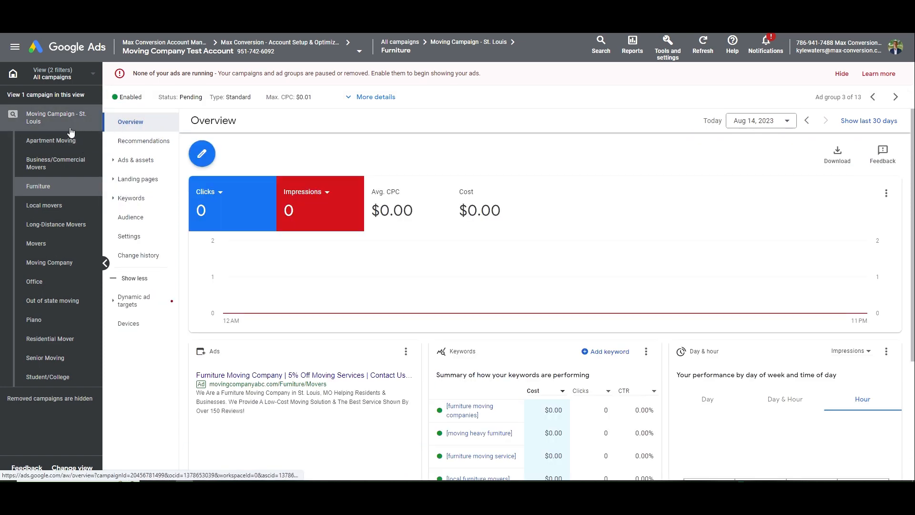
click(70, 126)
click(129, 179)
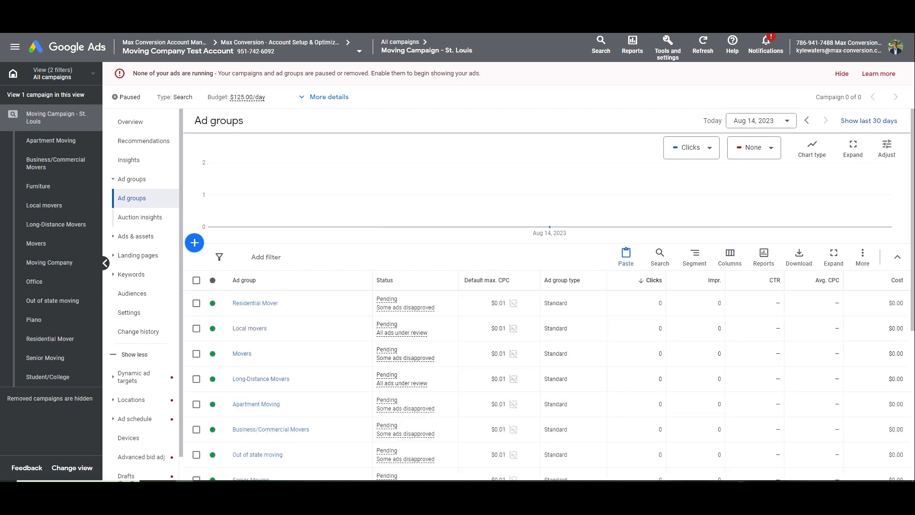
key(alt+Tab)
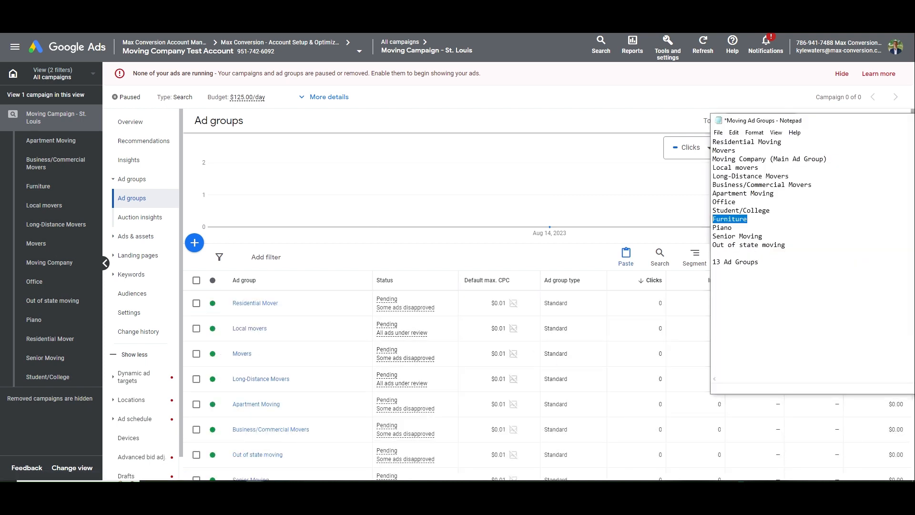
drag(735, 228, 709, 229)
click(629, 252)
scroll(399, 296, down, 4)
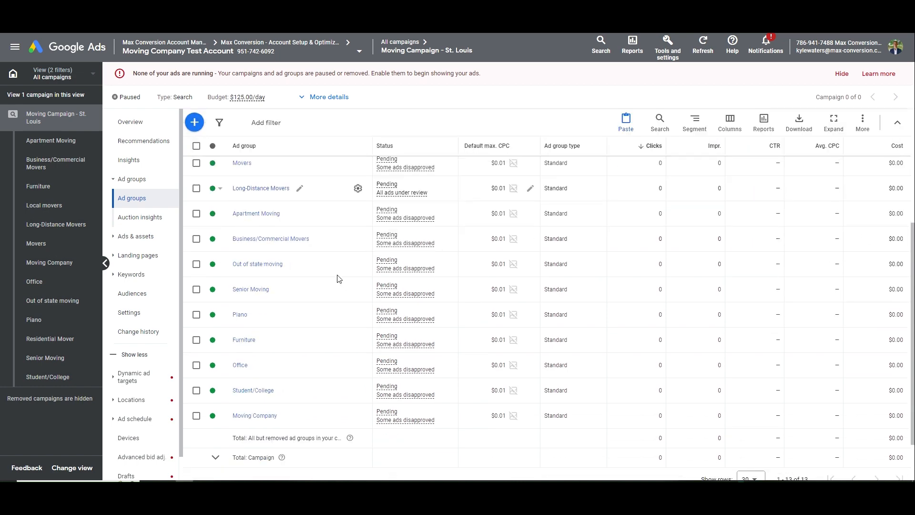
Delete all 8 Piano keywords and open the add-keywords form to enter keyword ideas
click(241, 315)
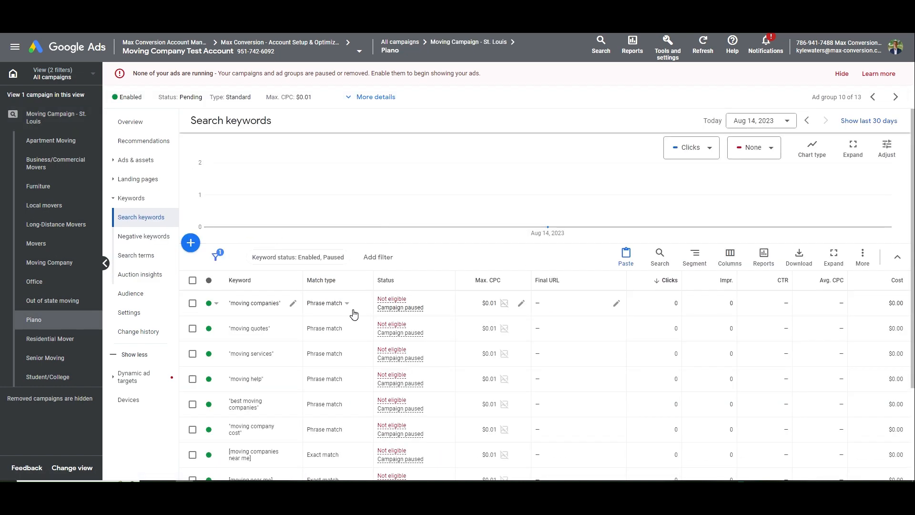
click(192, 281)
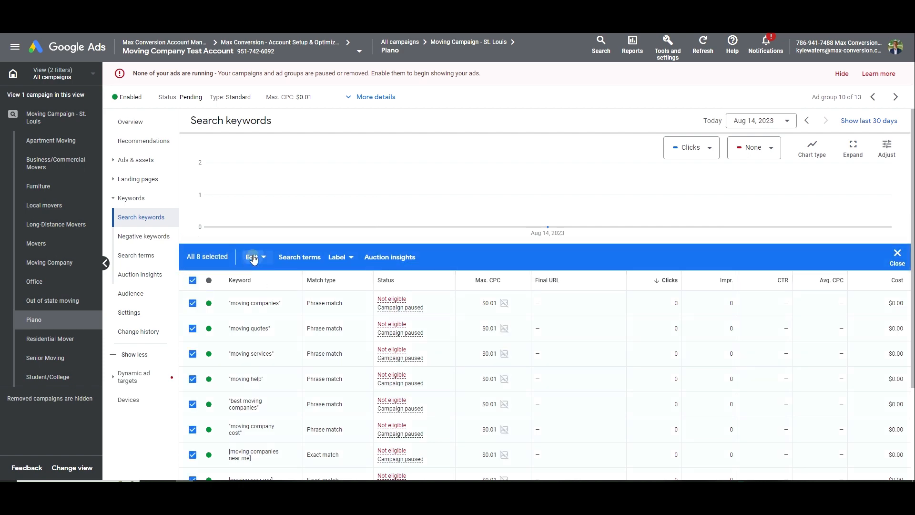
click(254, 257)
click(194, 236)
click(550, 288)
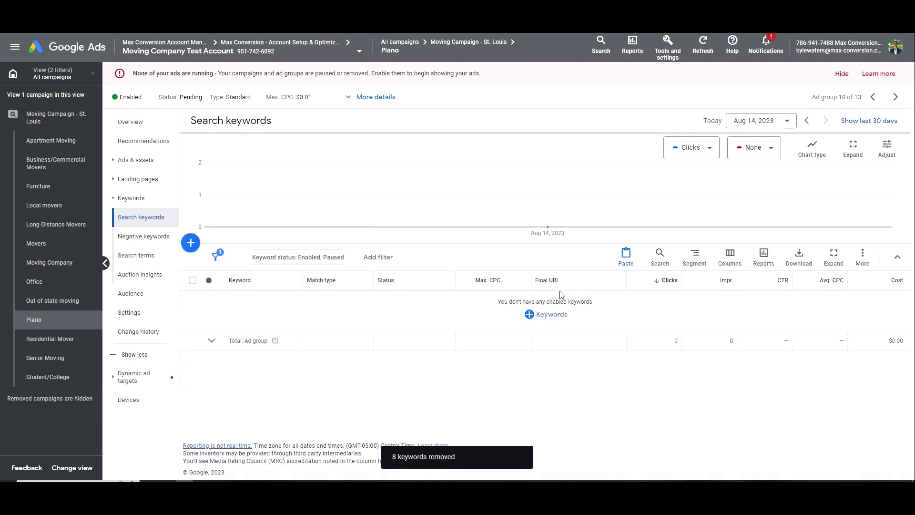
click(560, 313)
click(441, 238)
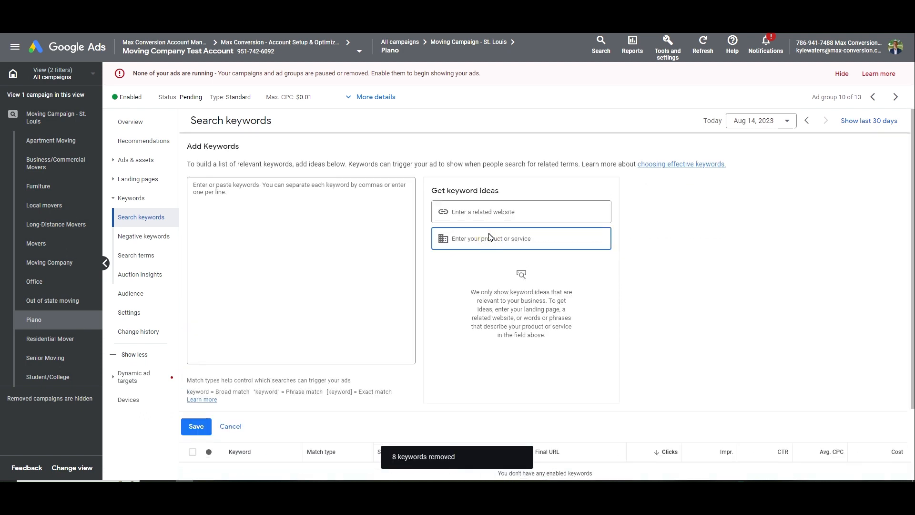
Get 'piano moving' keyword ideas and add seven, from piano movers near me to local piano movers
text(piano moving)
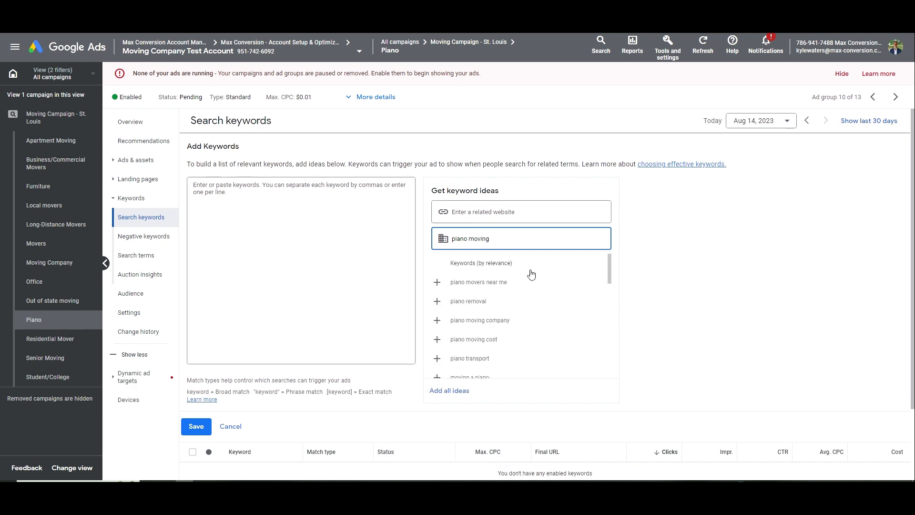
click(519, 285)
click(519, 305)
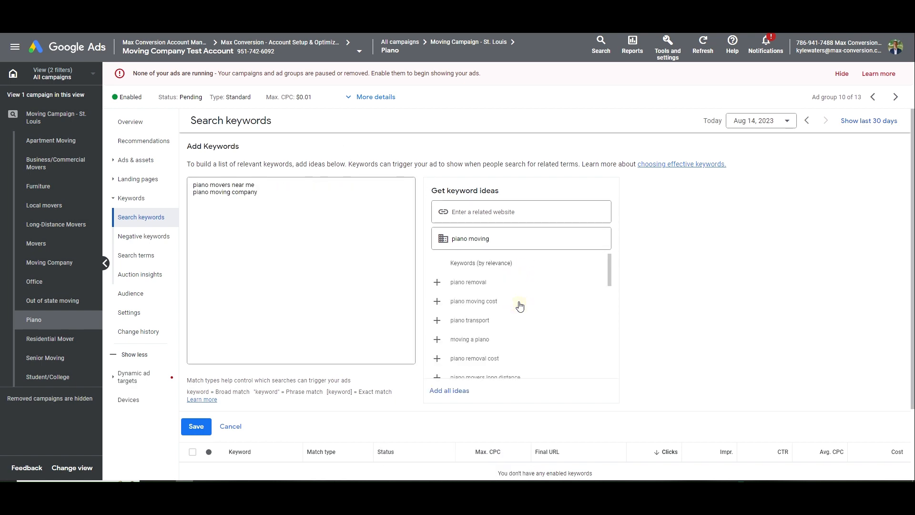
click(520, 305)
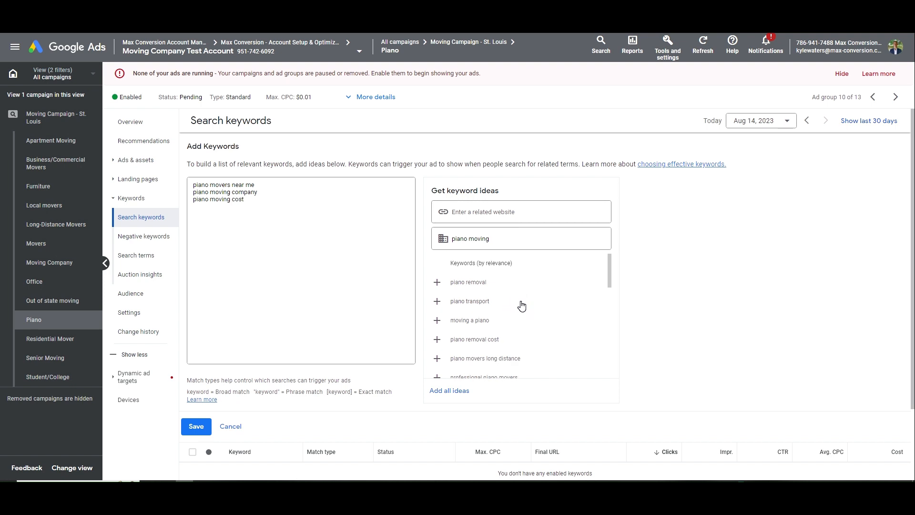
click(517, 318)
click(513, 305)
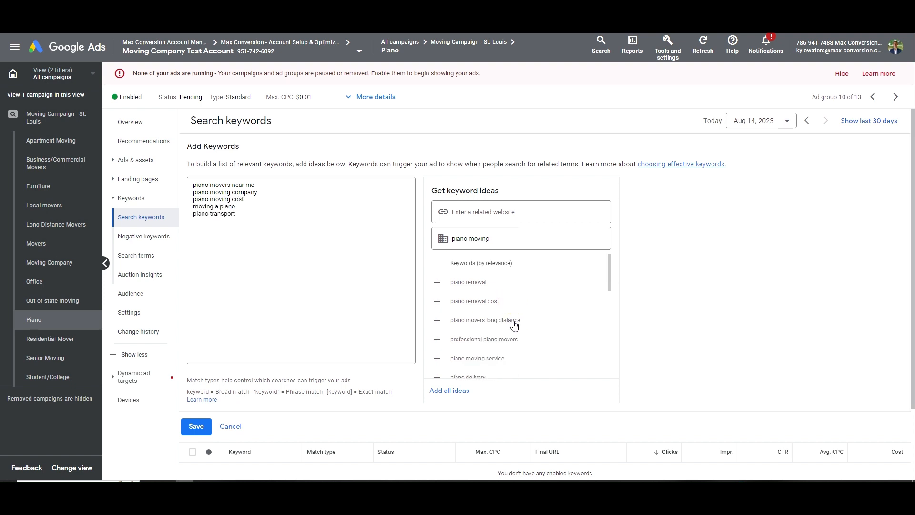
click(515, 324)
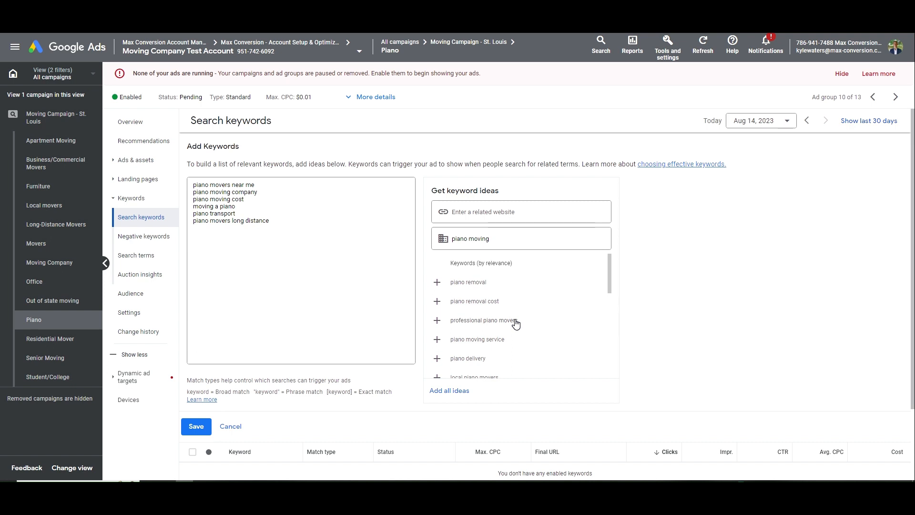
drag(270, 221, 181, 224)
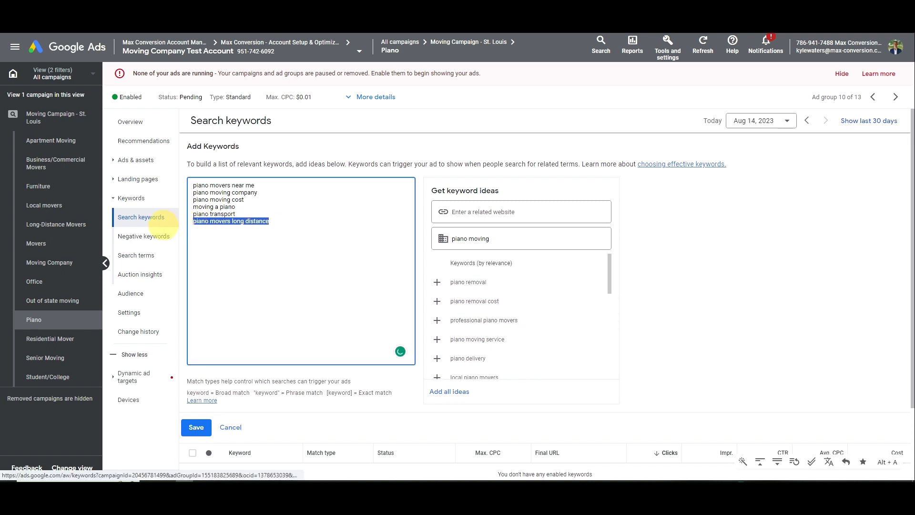
scroll(480, 343, down, 1)
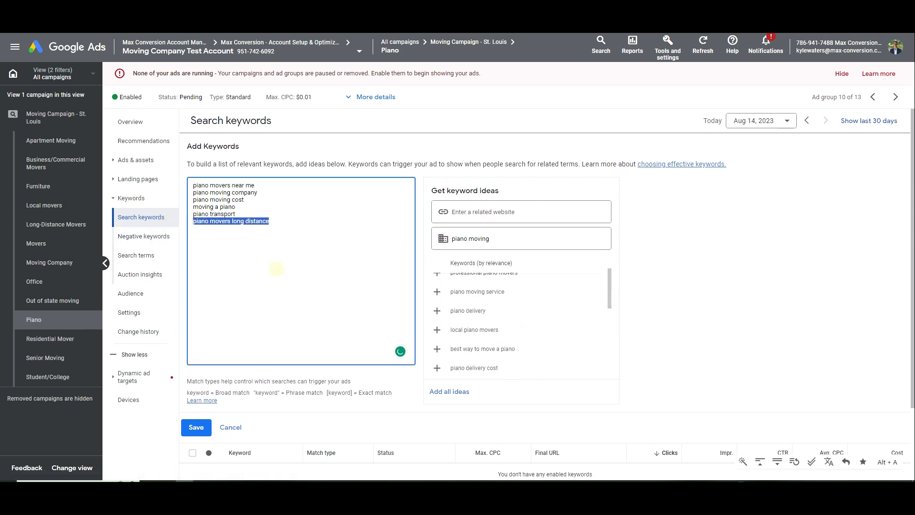
click(276, 269)
click(449, 331)
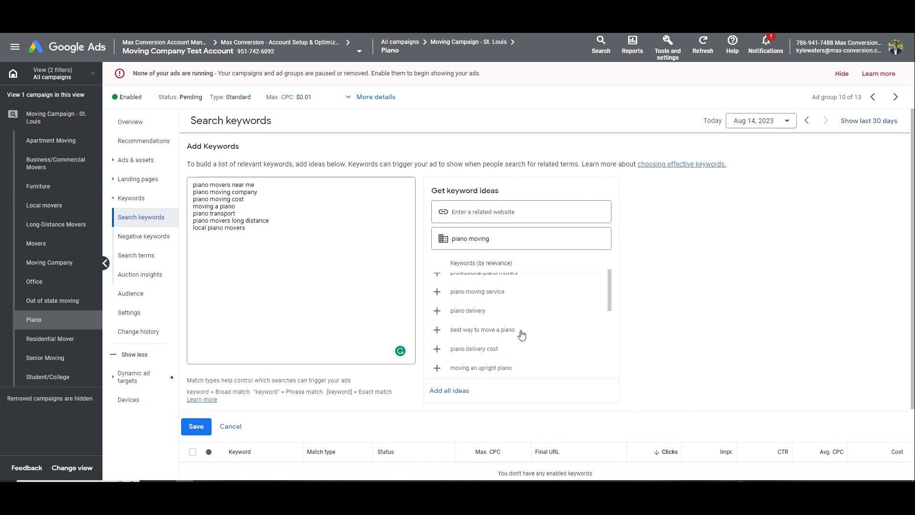
Check the 'piano movers long distance' line and add 'pro piano movers' as the eighth keyword
mouse_move(193, 221)
mouse_down()
mouse_move(276, 221)
mouse_move(208, 221)
mouse_up()
click(280, 223)
click(234, 221)
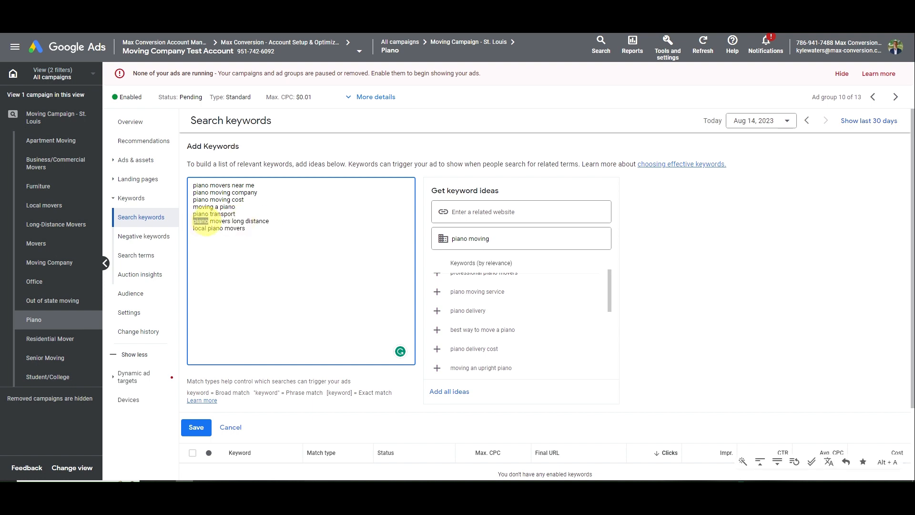
triple_click(205, 221)
click(244, 225)
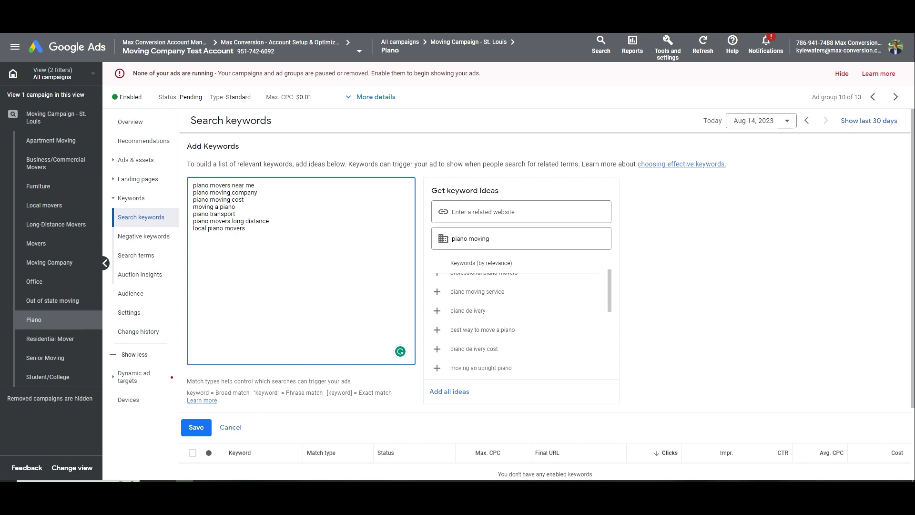
drag(270, 221, 233, 219)
click(232, 221)
click(302, 219)
scroll(506, 324, down, 1)
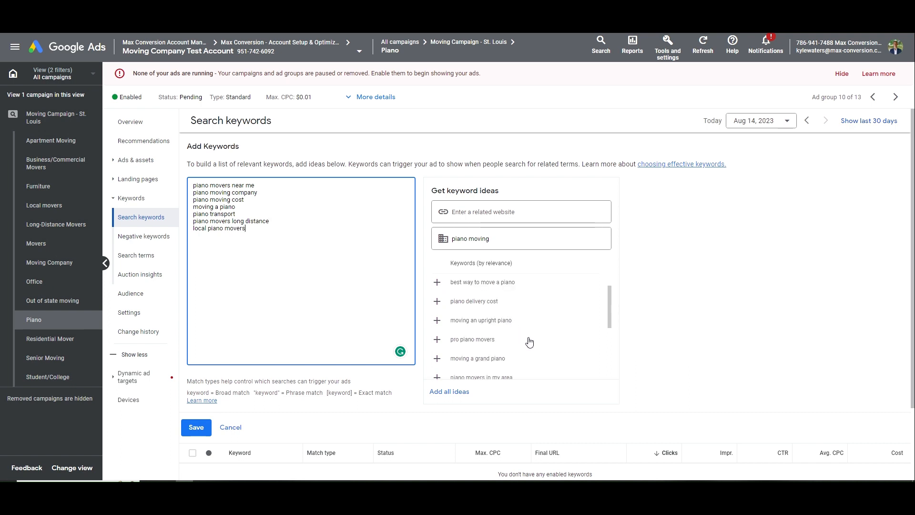
click(496, 340)
Mark piano transport, pro piano movers, moving a piano and piano moving cost as exact match with brackets
click(289, 239)
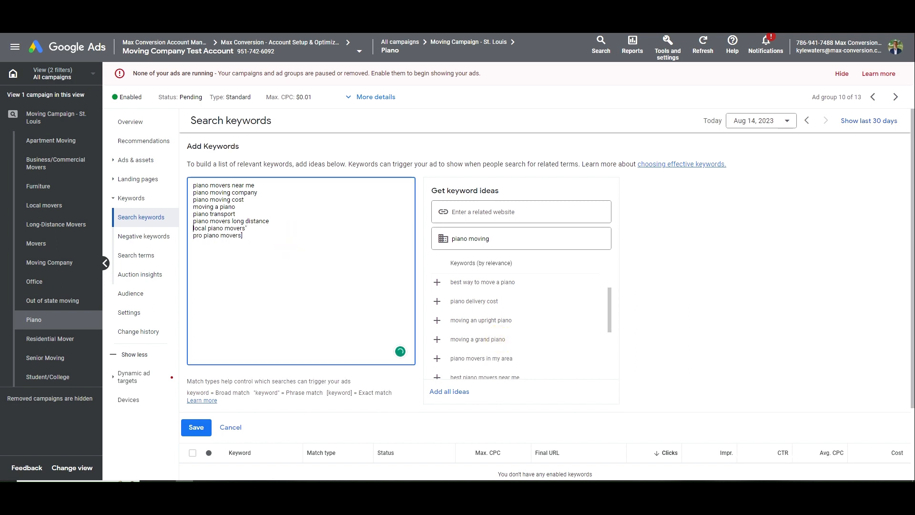
text(" )
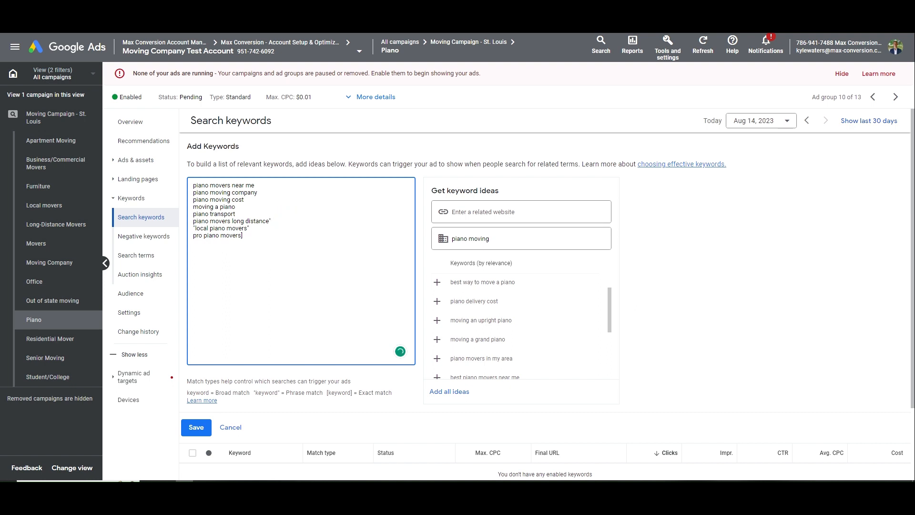
text(")
click(266, 213)
text(])
key(BackSpace)
click(193, 214)
text([)
click(193, 235)
text([)
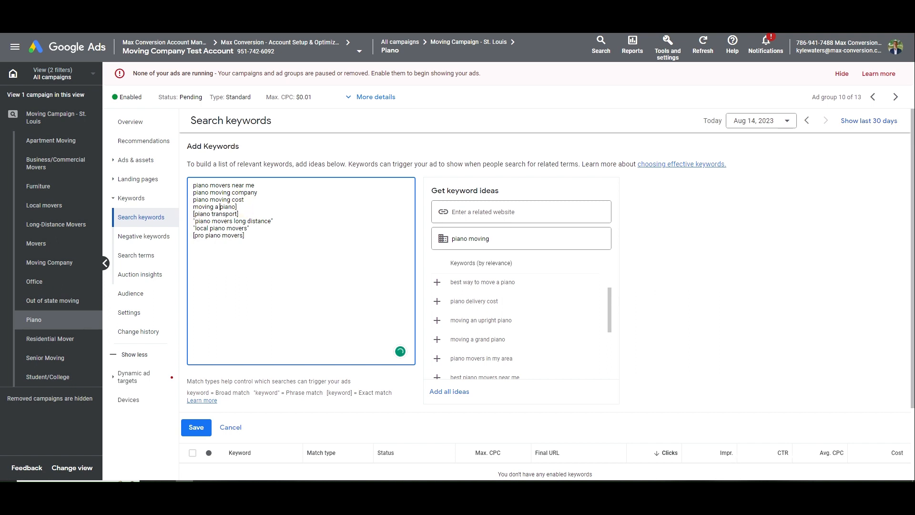
click(193, 206)
text([)
click(193, 199)
text([)
Add phrase and exact match marks to the first keywords and save the eight Piano keywords
click(255, 186)
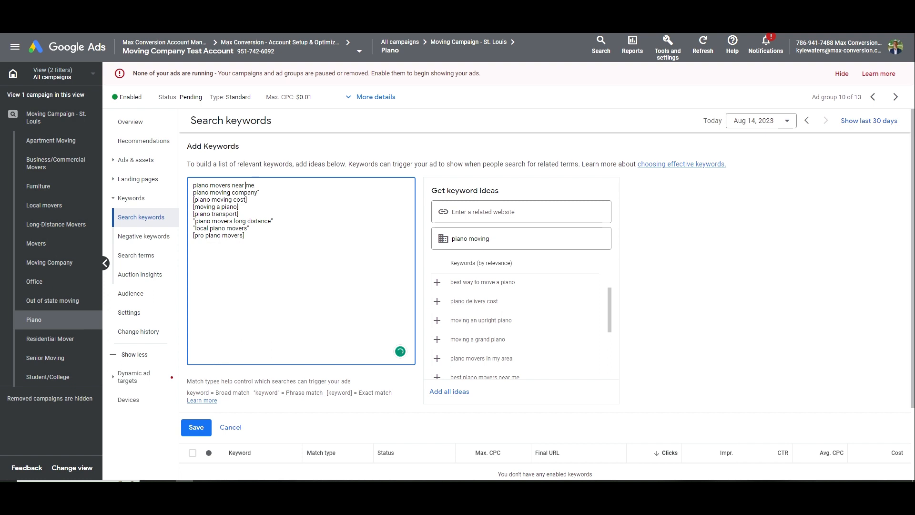
key(Down)
text(")
key(Up)
text([)
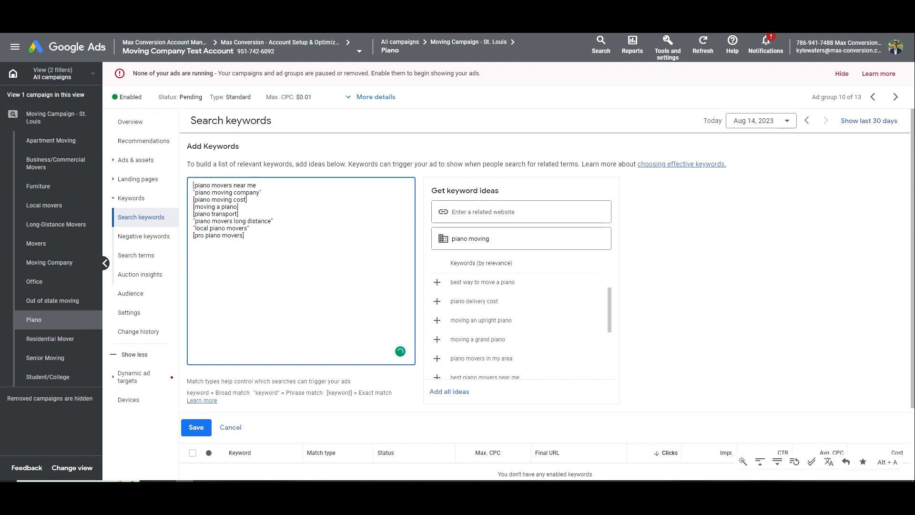
key(ctrl+Right)
key(ctrl+Right)
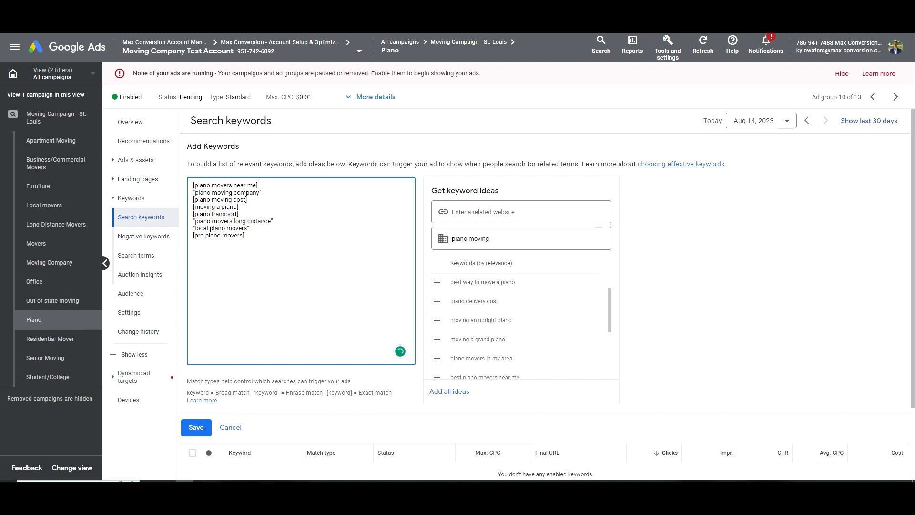
click(199, 428)
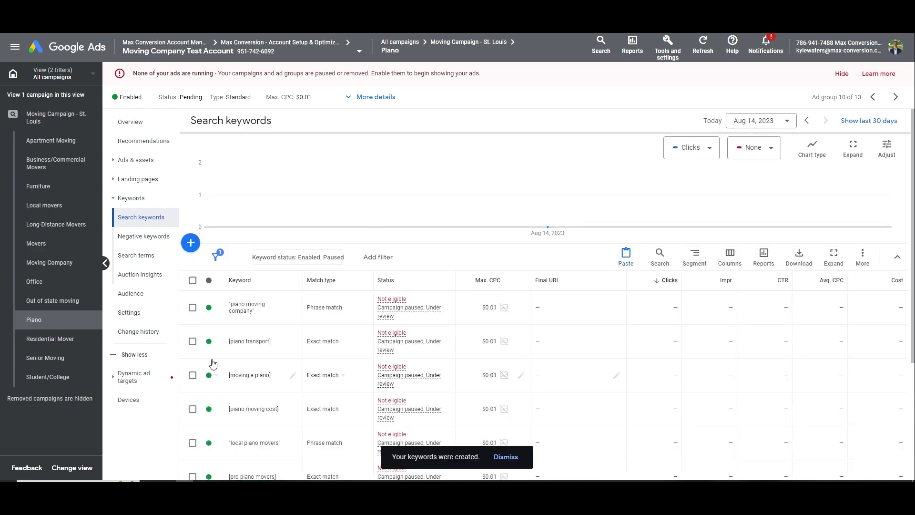
Go to the Moving Campaign - St. Louis ad groups list and mark Senior Moving as next in the notes
scroll(213, 364, down, 3)
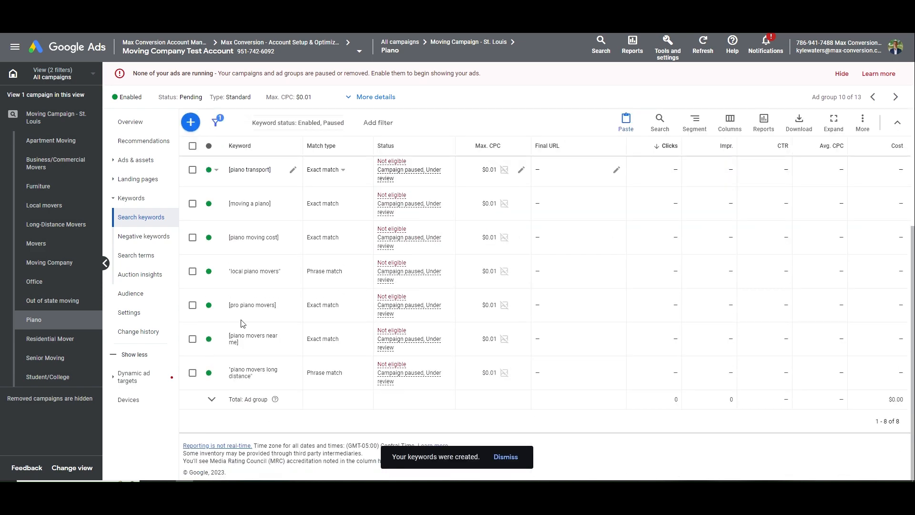
click(153, 131)
click(57, 117)
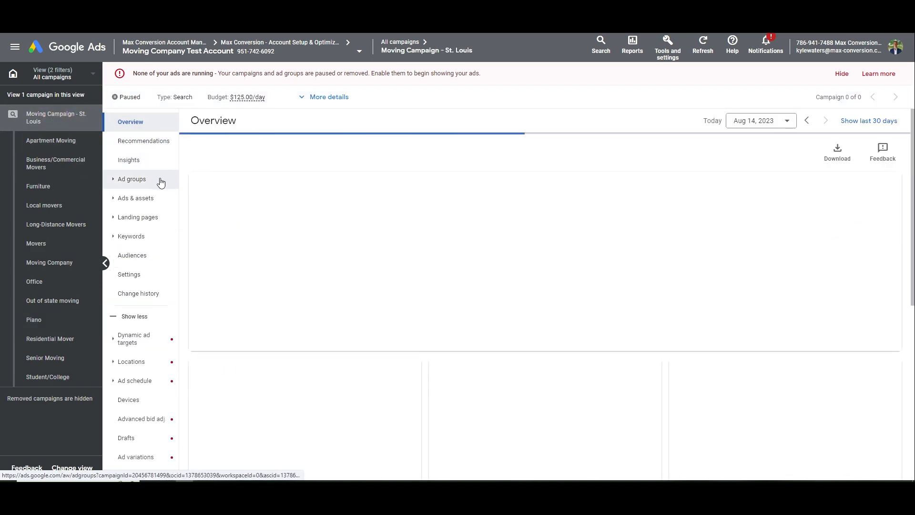
click(160, 182)
key(alt+Tab)
drag(762, 236, 709, 235)
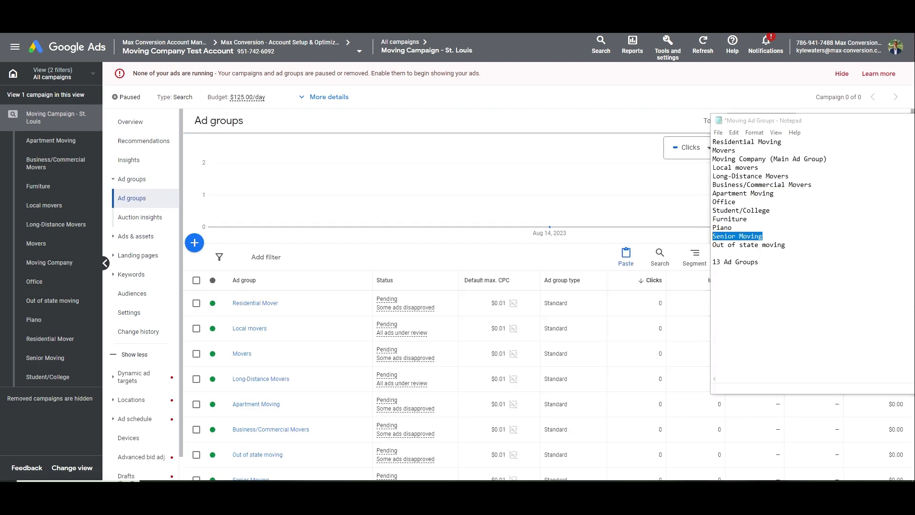
key(alt+Tab)
scroll(363, 323, down, 5)
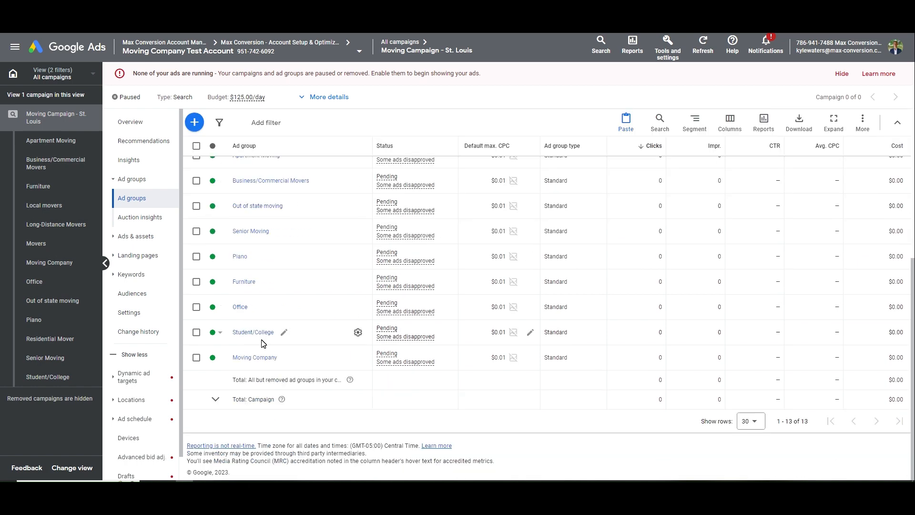
Open Senior Moving, select all eight keywords and permanently remove them
click(251, 231)
click(192, 280)
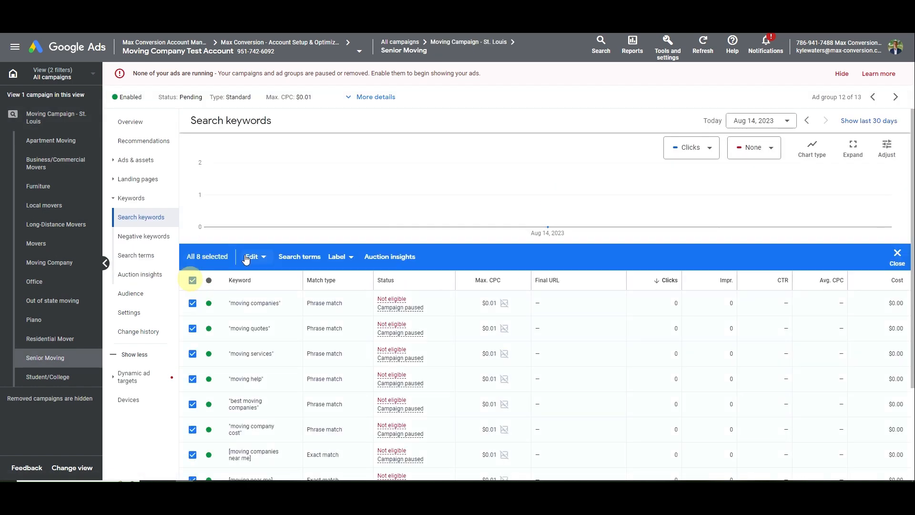
click(247, 259)
click(184, 236)
click(548, 288)
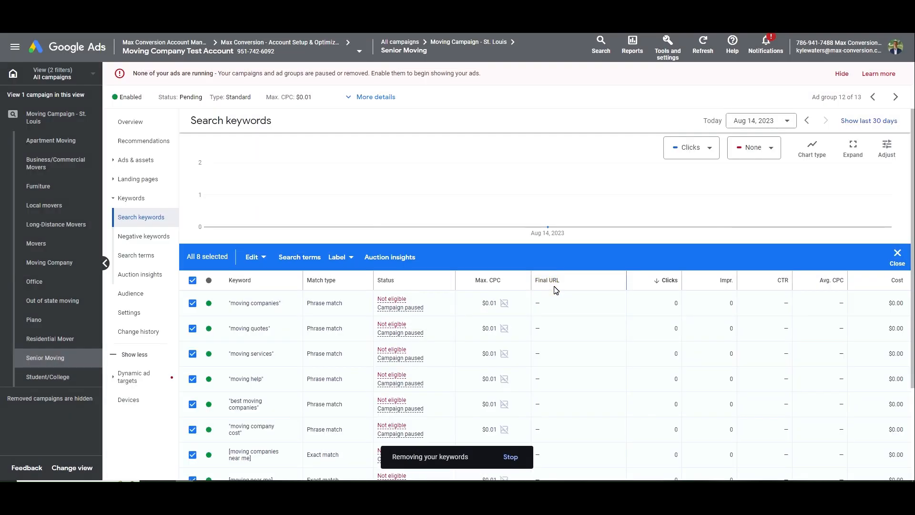
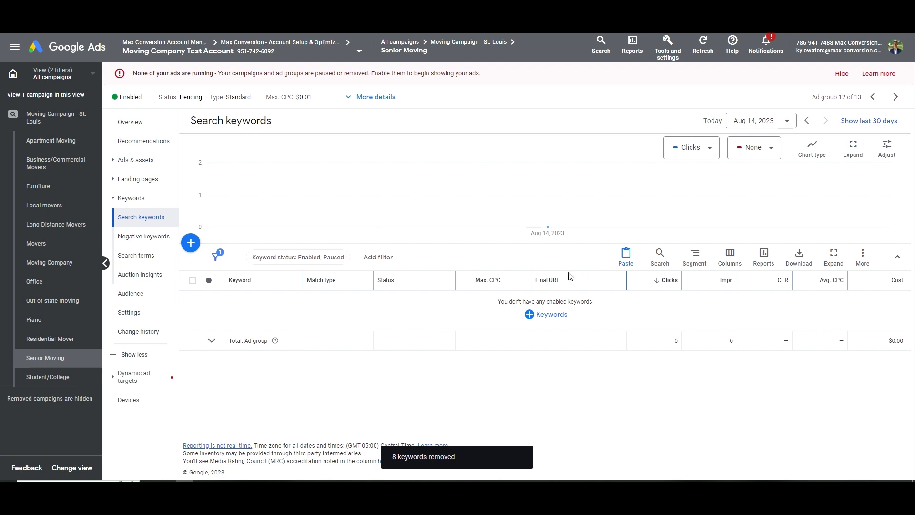
Get keyword ideas for 'senior moving services' and add eight senior-moving suggestions to the list
click(546, 315)
click(471, 237)
text(s)
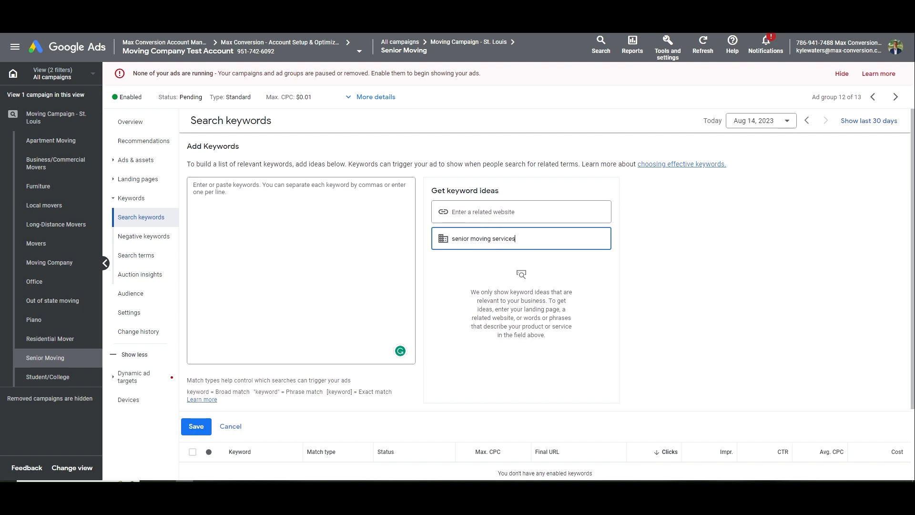
text(enior moving services)
click(513, 283)
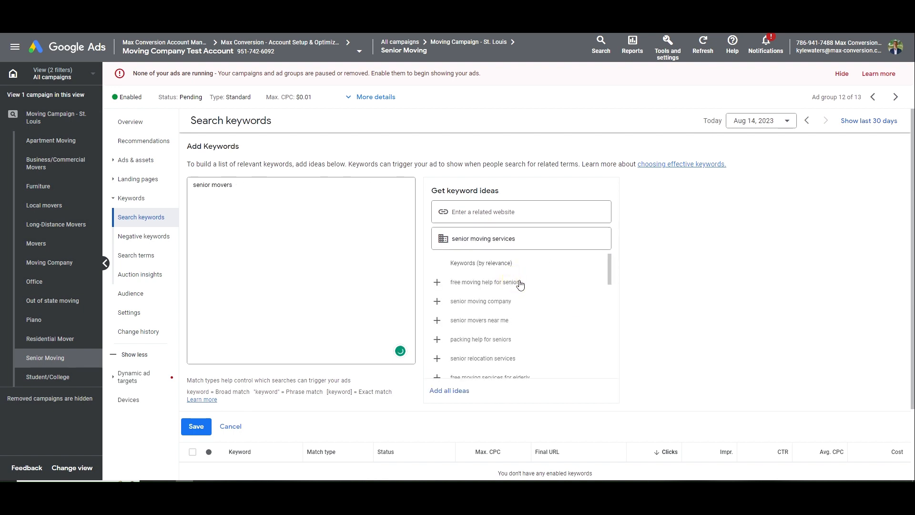
click(538, 303)
click(537, 303)
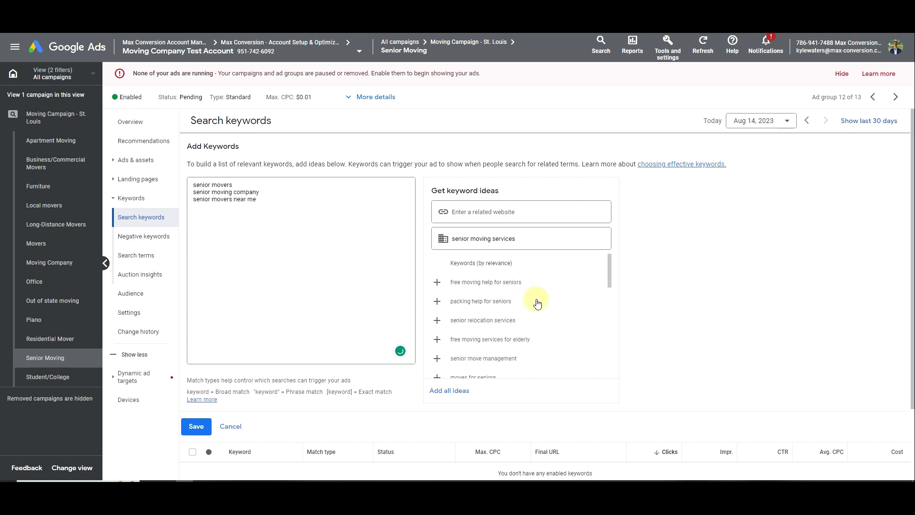
click(538, 304)
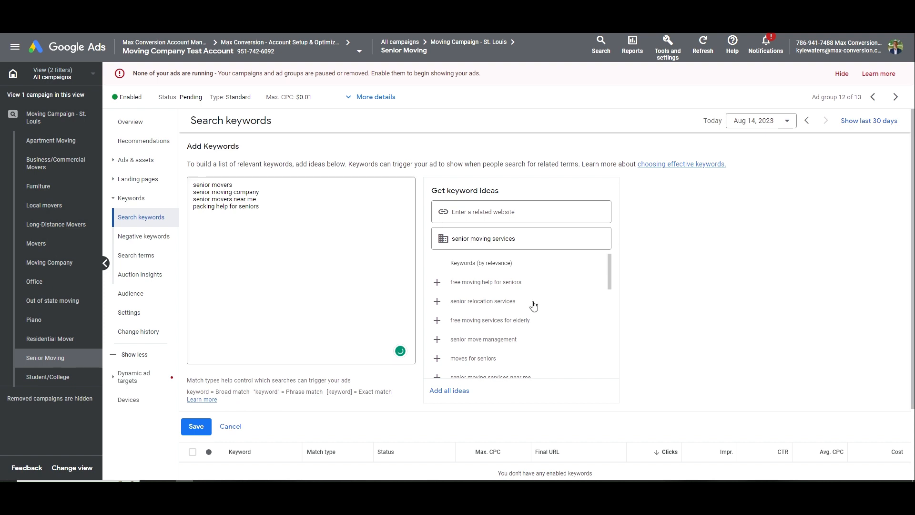
click(563, 303)
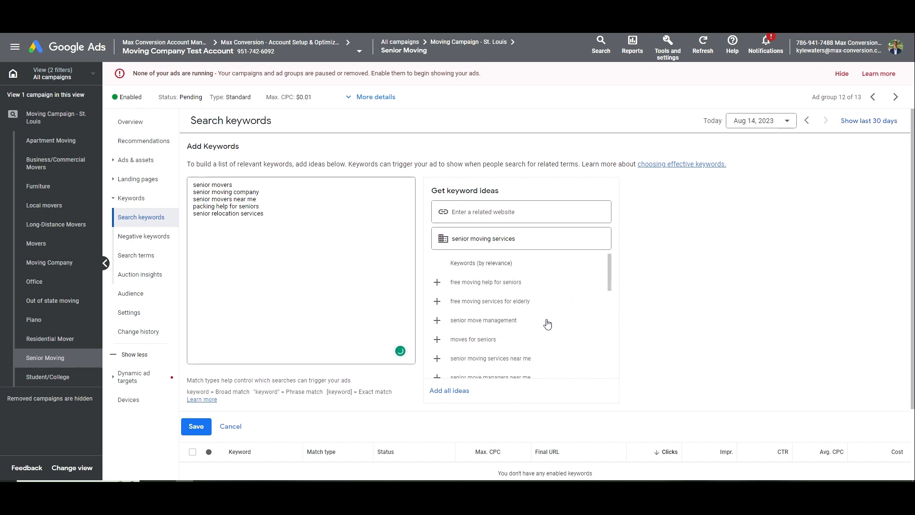
click(517, 344)
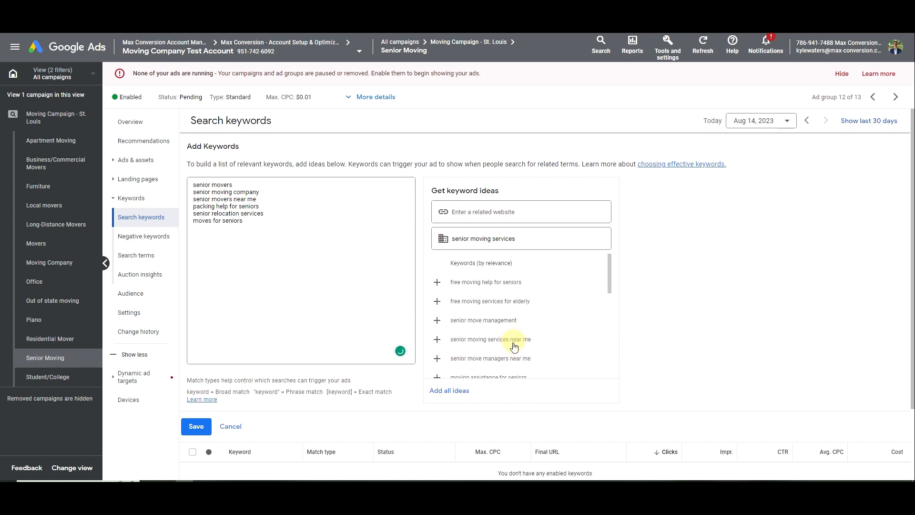
click(523, 345)
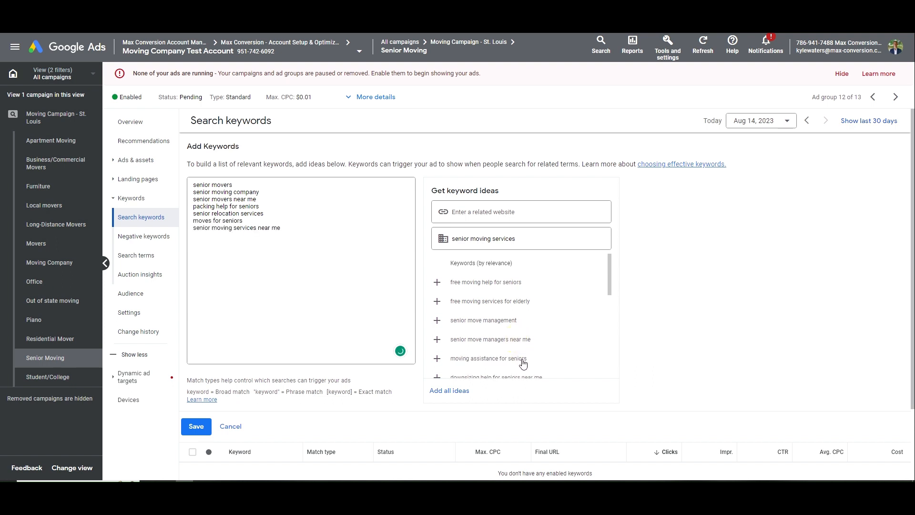
click(523, 361)
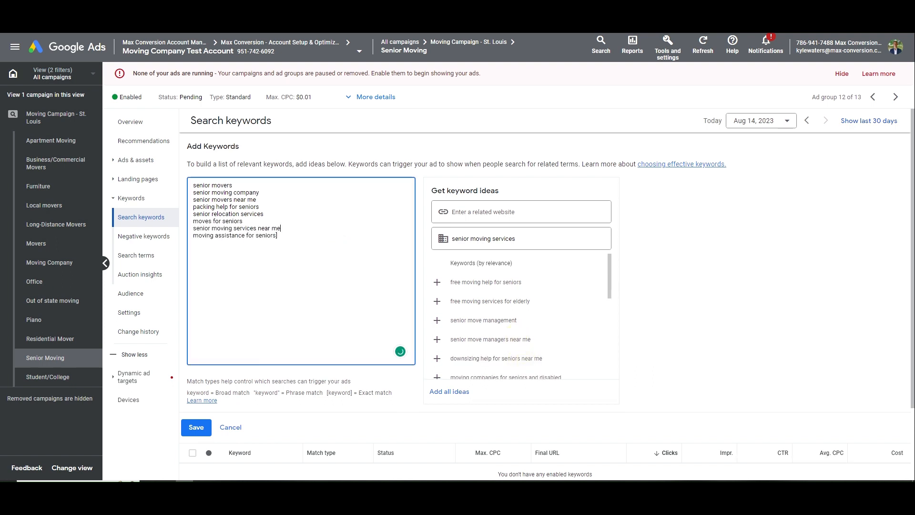
Mark two keywords as phrase match with quotes and six as exact match with brackets
click(263, 214)
text(")
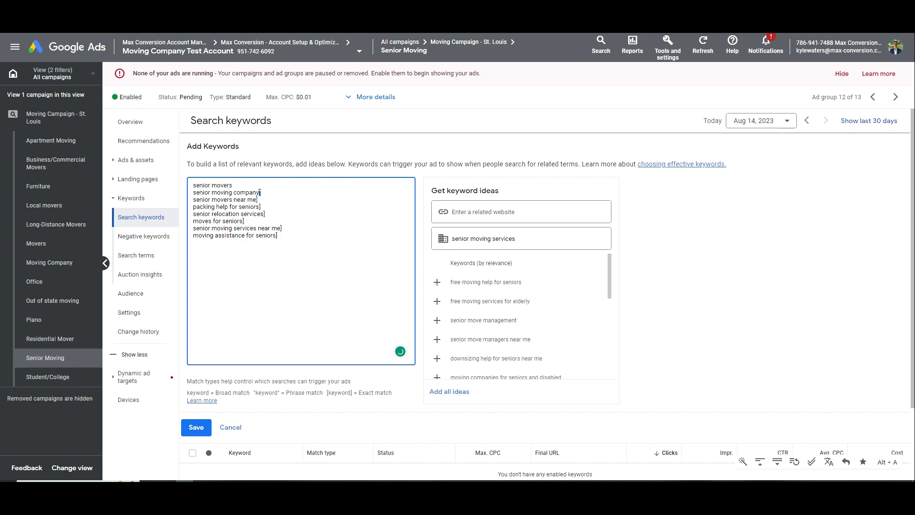
key(Up)
key(Home)
text(")
key(Down)
key(Home)
text(")
key(Down)
key(Home)
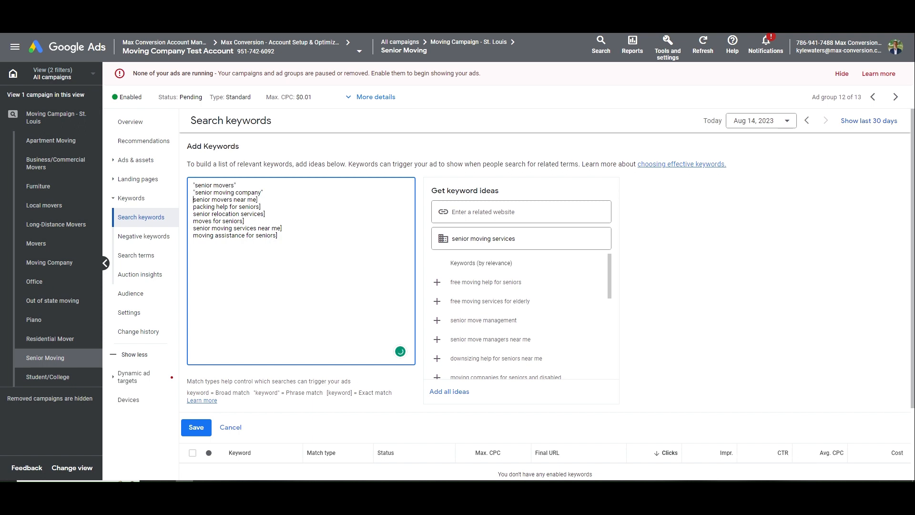
text([)
key(Down)
key(Home)
text([)
key(Down)
key(Home)
text([)
key(Down)
key(Home)
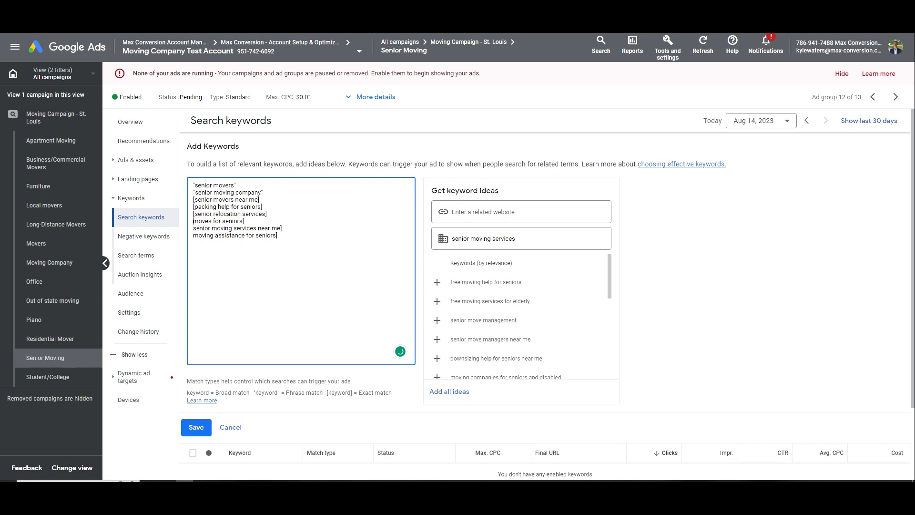
text([)
key(Down)
key(Home)
key(bracketleft)
key(Down)
key(Home)
text([)
Save the new keywords and show the Senior Moving ad group's Ads page
click(196, 427)
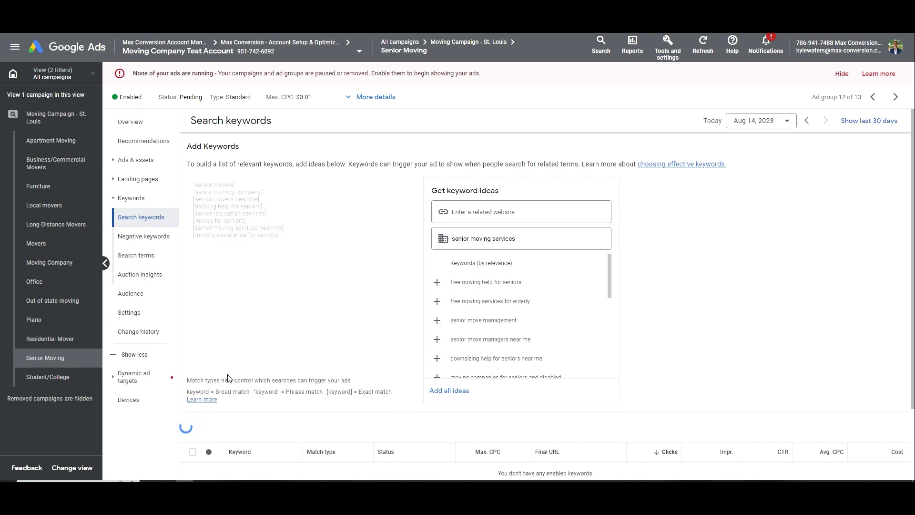
click(136, 160)
click(123, 178)
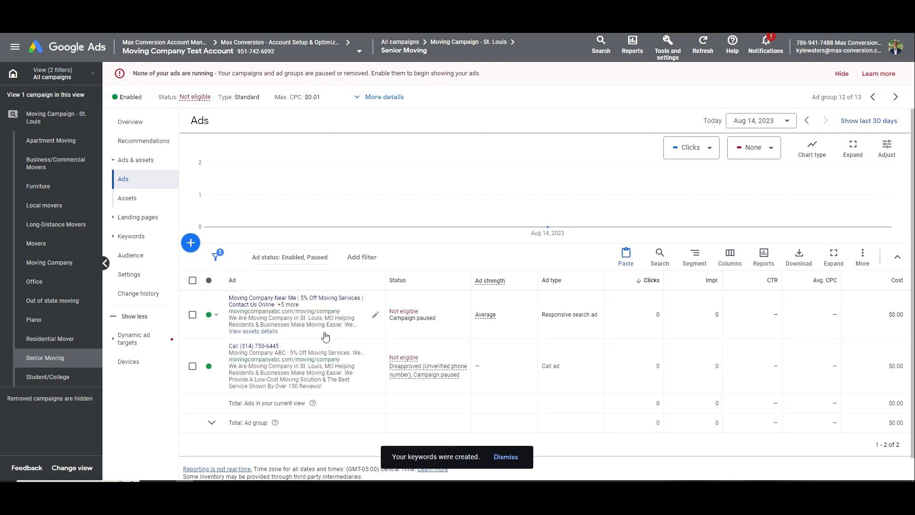
Set the call ad's display path to Senior/Movers and prefix Headline 1 with '15% Off Senior'
click(327, 384)
drag(224, 329, 189, 330)
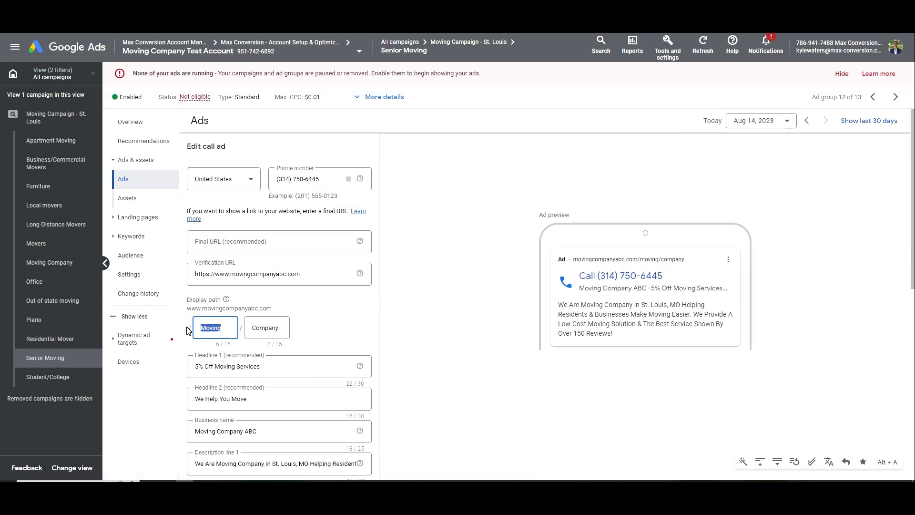
text(Senior)
key(Tab)
text(Movers)
key(Tab)
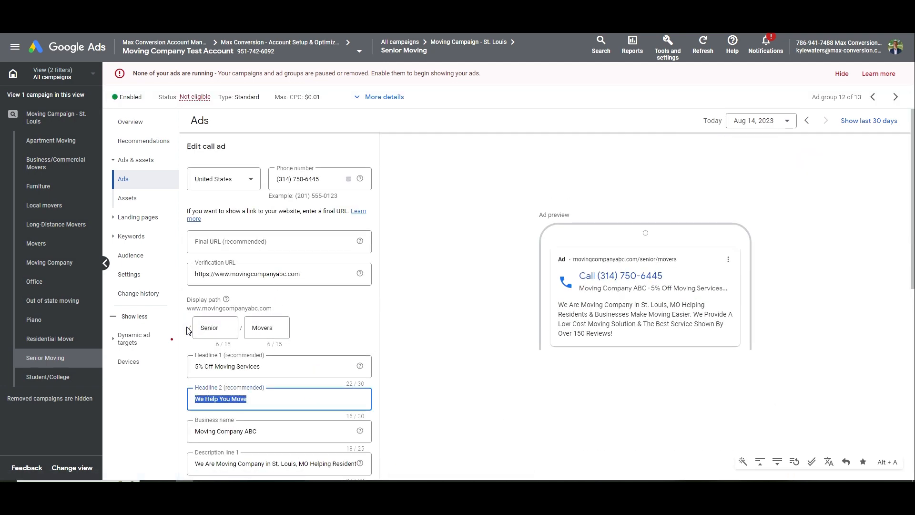
click(196, 366)
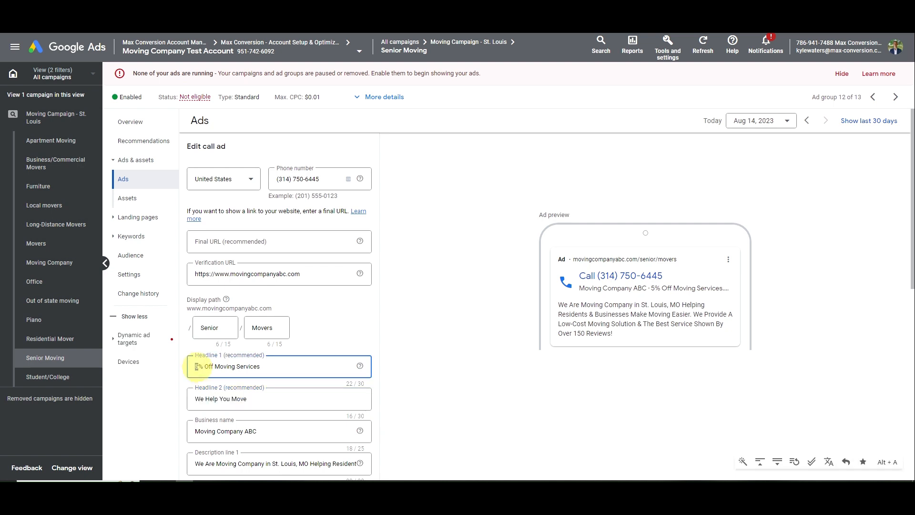
text(15% Off )
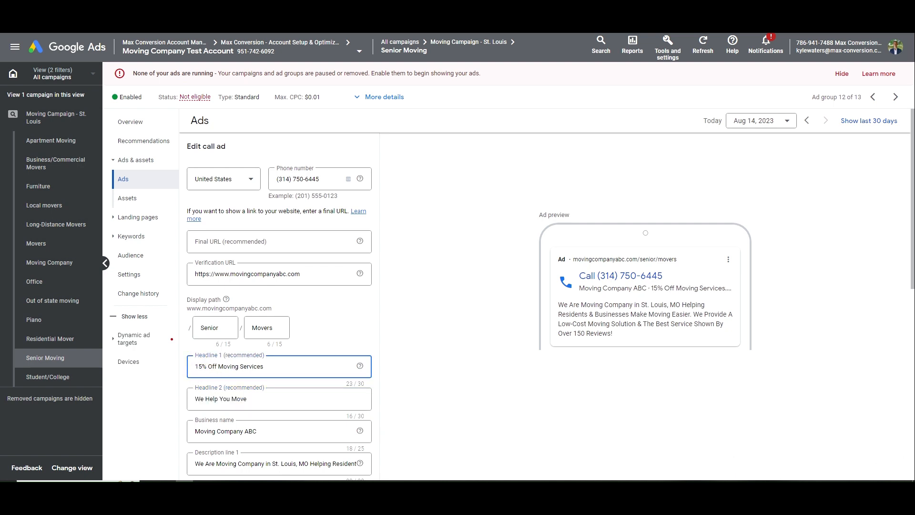
text(Senior)
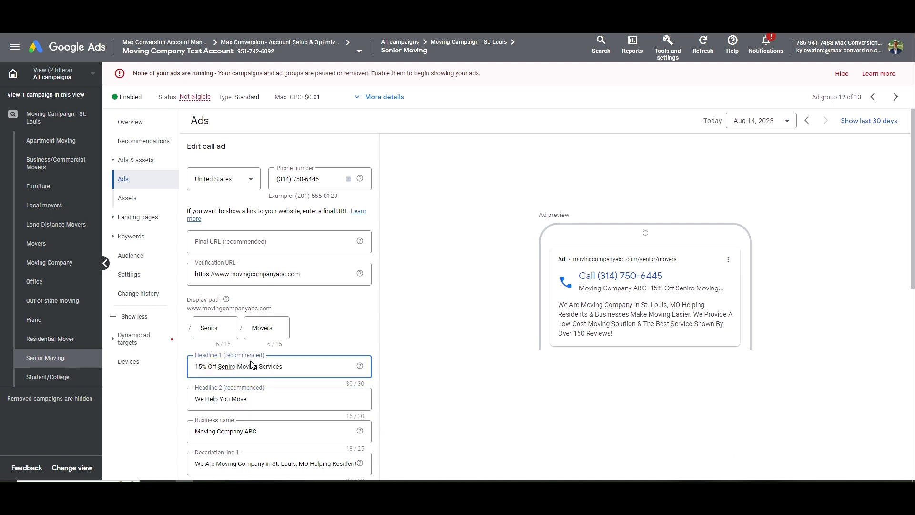
Reword Description 1 to end 'Helping Seniors Make Moving Easier.' and save the call ad
double_click(227, 366)
key(ctrl+c)
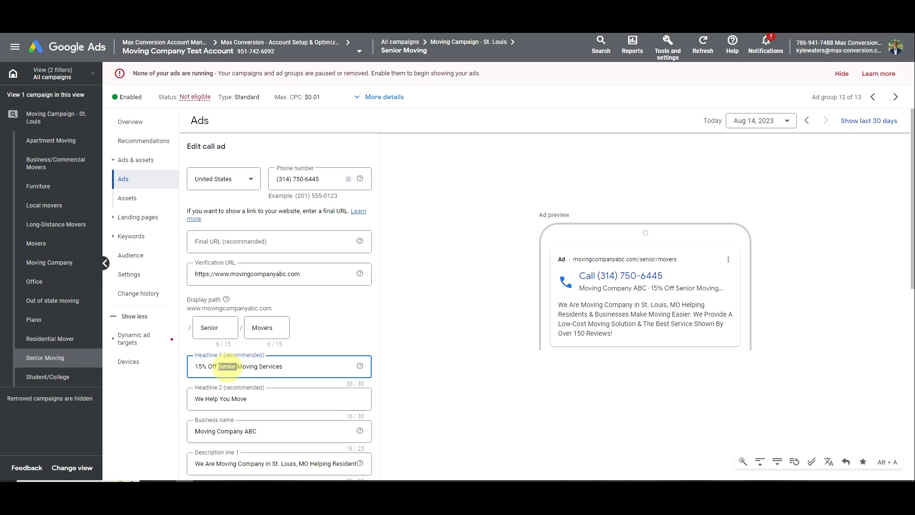
scroll(251, 372, down, 3)
click(217, 321)
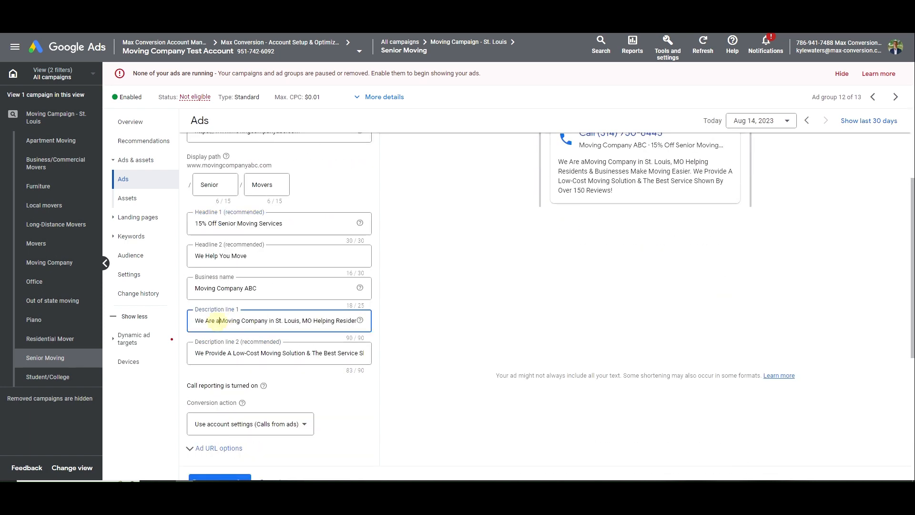
text(a)
key(ctrl+v)
key(BackSpace)
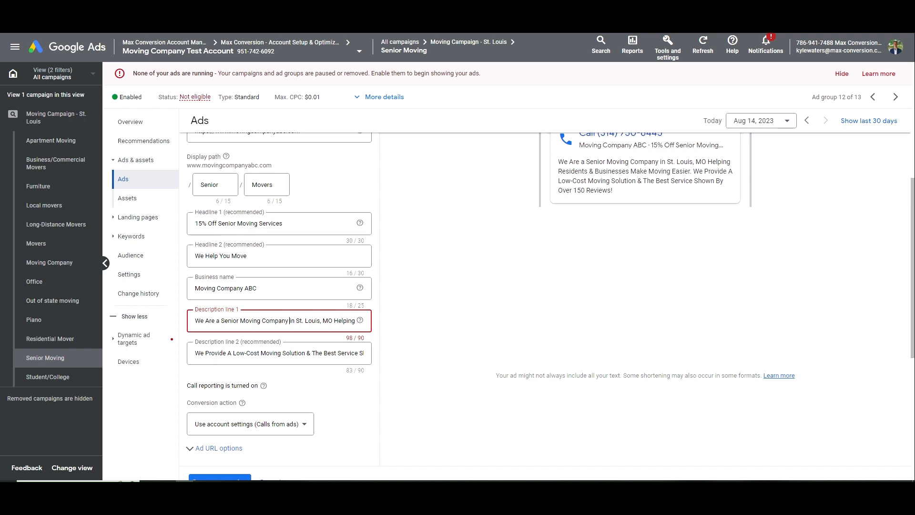
key(Right)
key(Right)
key(Right)
key(Right)
key(Right)
key(Right)
key(Right)
key(Right)
key(Right)
key(Right)
key(Right)
key(Right)
key(Right)
key(Right)
key(Right)
key(Right)
key(Right)
key(Right)
key(Right)
key(Right)
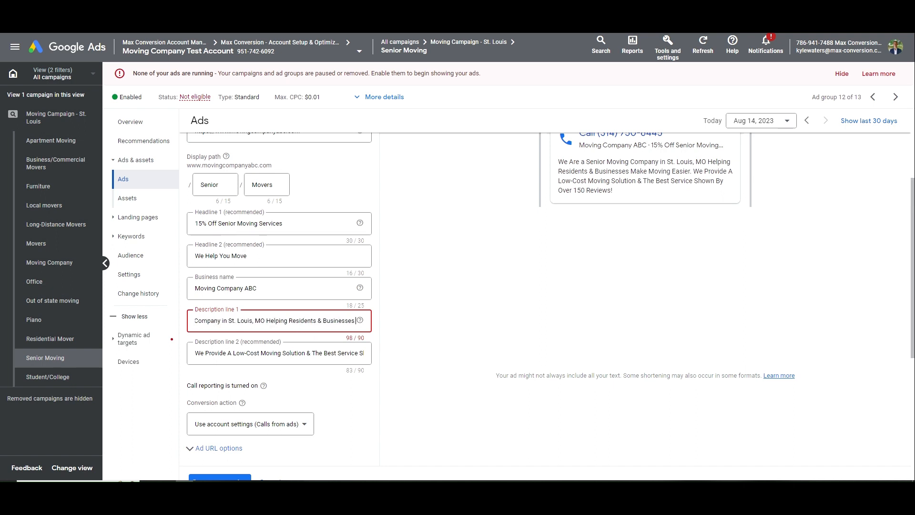
mouse_move(293, 320)
mouse_down()
mouse_move(412, 323)
mouse_move(298, 322)
mouse_up()
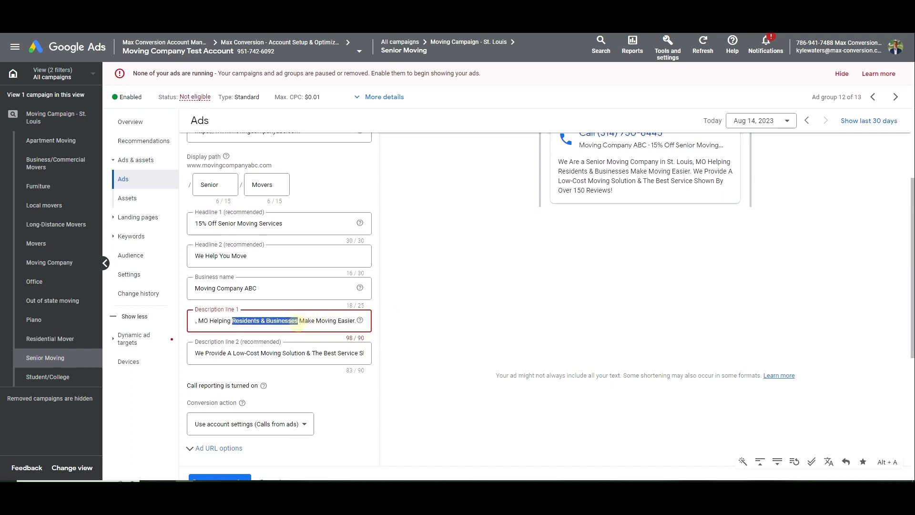
text(Seniors)
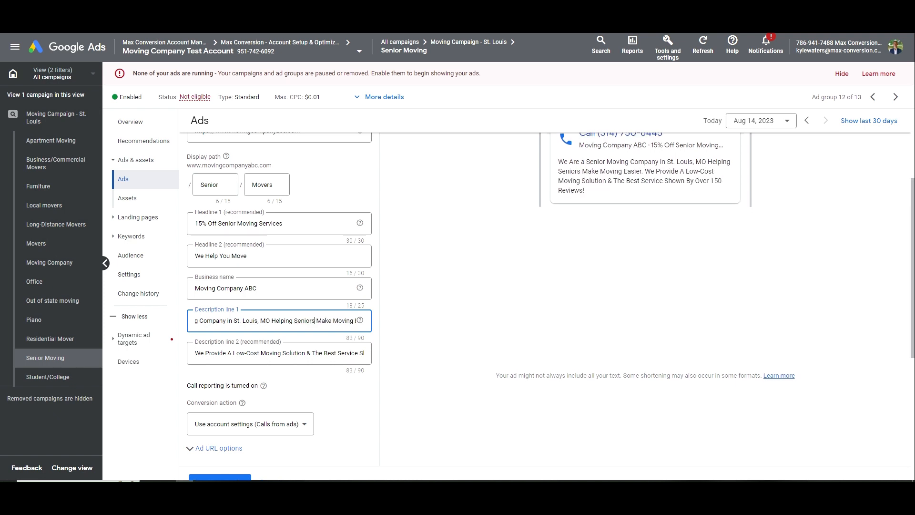
drag(293, 321, 337, 320)
mouse_move(318, 320)
mouse_down()
mouse_move(368, 321)
mouse_move(313, 318)
mouse_up()
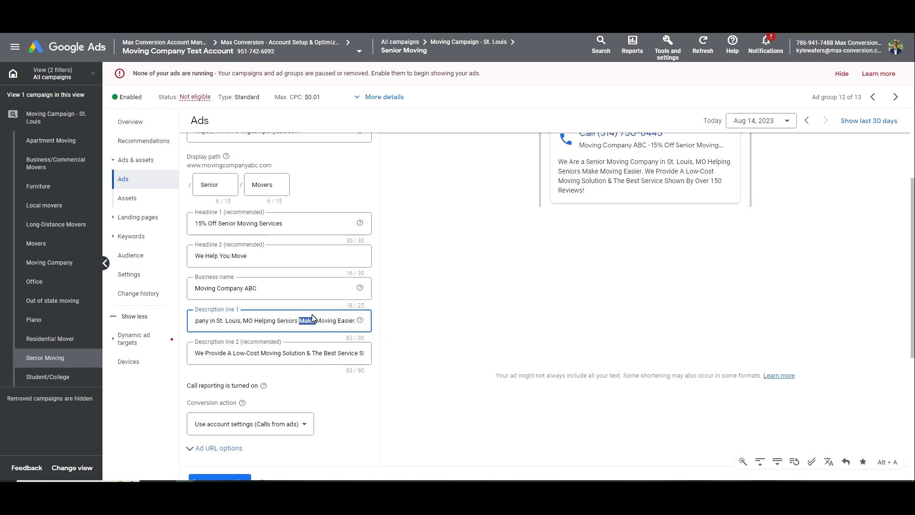
key(BackSpace)
key(Right)
key(Right)
key(Right)
key(Right)
key(Right)
key(Right)
key(BackSpace)
key(BackSpace)
key(BackSpace)
text(e)
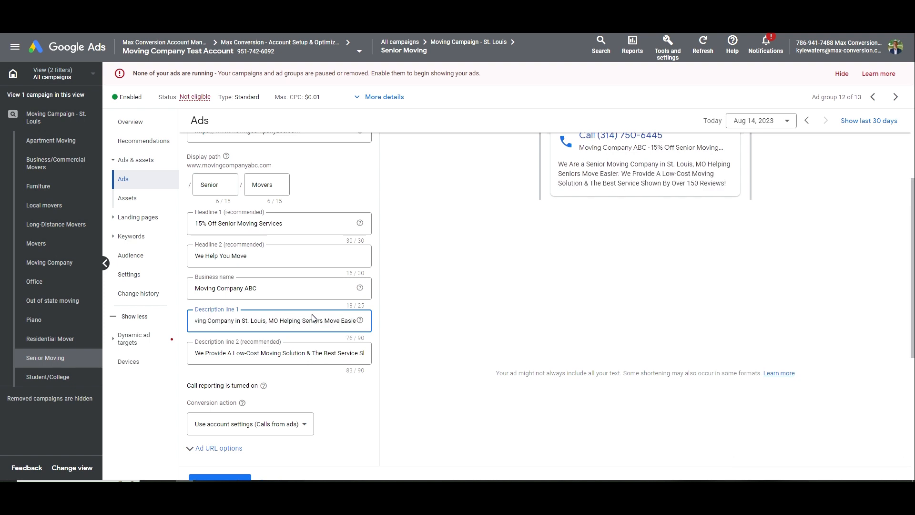
key(ctrl+z)
key(ctrl+z)
key(ctrl+z)
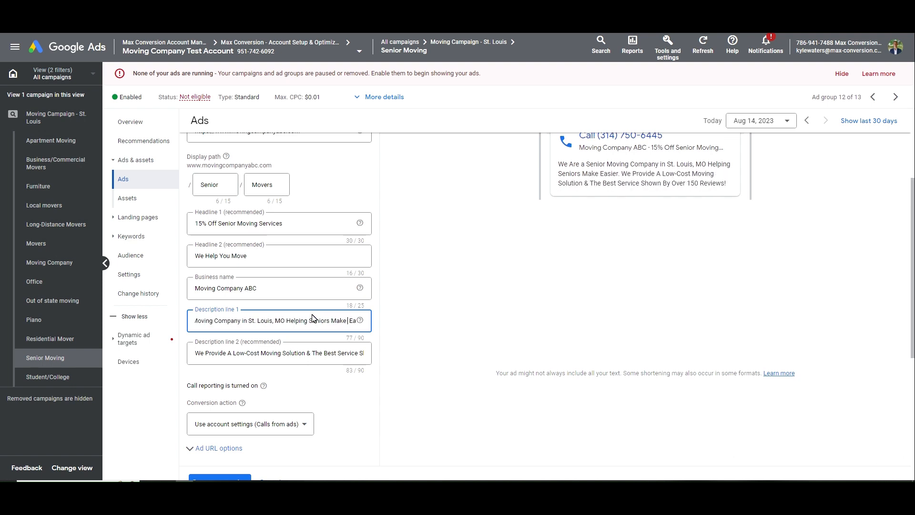
scroll(312, 318, down, 2)
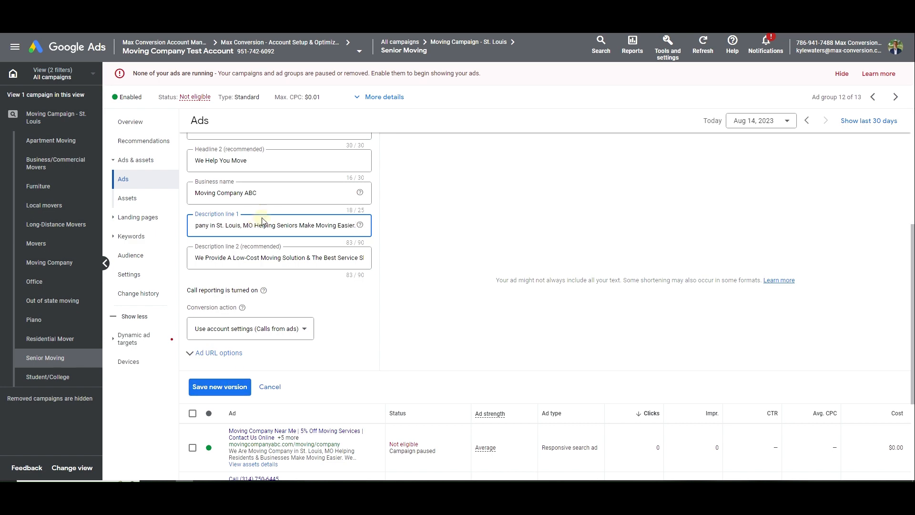
triple_click(263, 225)
key(ctrl+c)
click(234, 386)
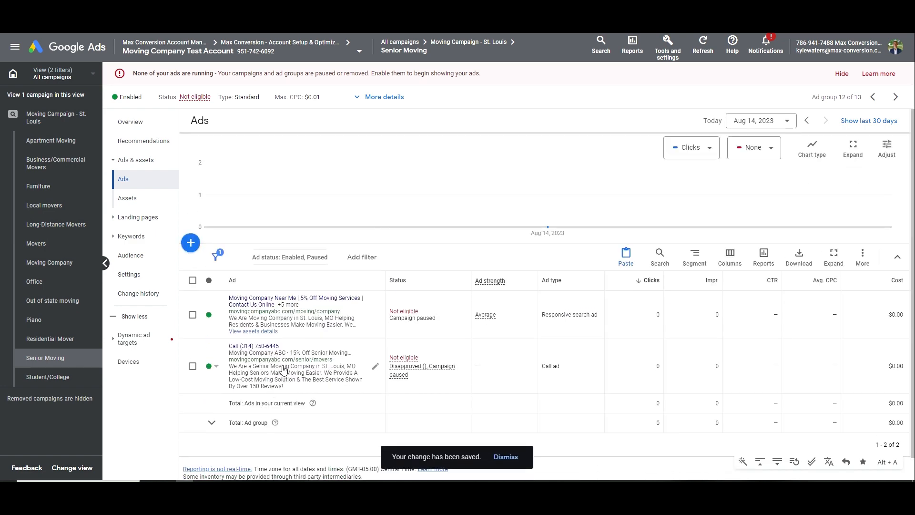
click(339, 328)
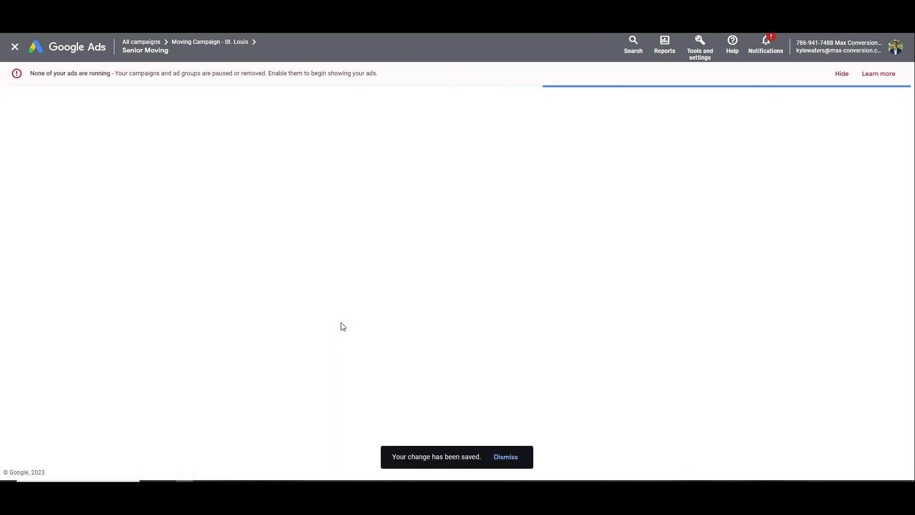
Paste the senior-focused text into the first description and start the first headline with 'Senior'
scroll(341, 327, down, 12)
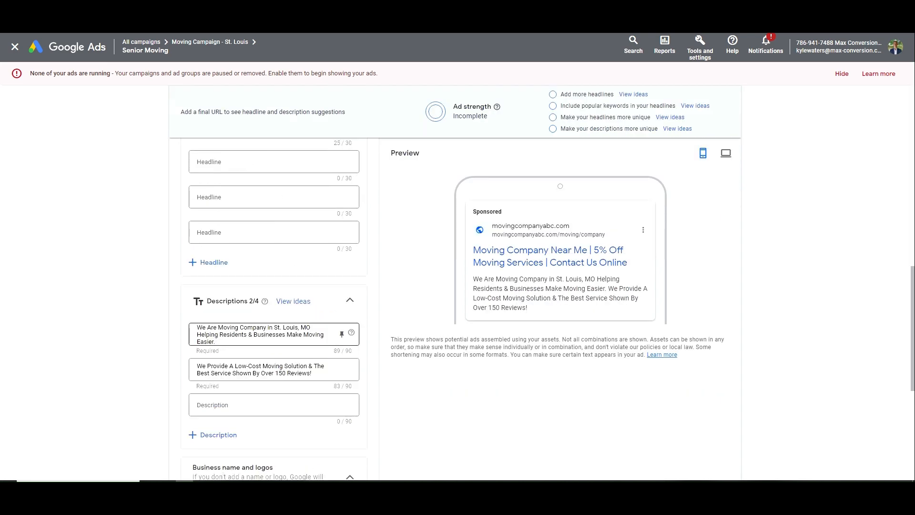
triple_click(285, 333)
key(ctrl+v)
scroll(293, 332, up, 6)
scroll(286, 295, down, 7)
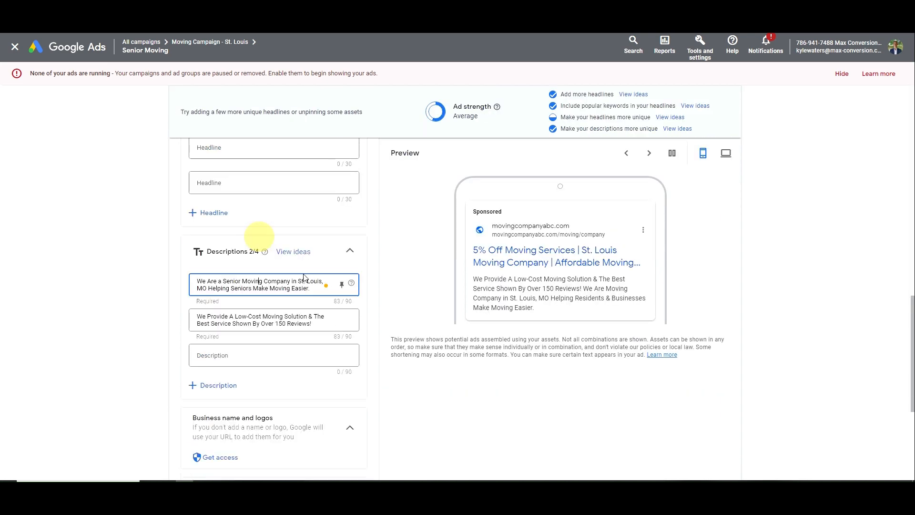
scroll(272, 258, up, 6)
scroll(260, 256, up, 3)
click(196, 260)
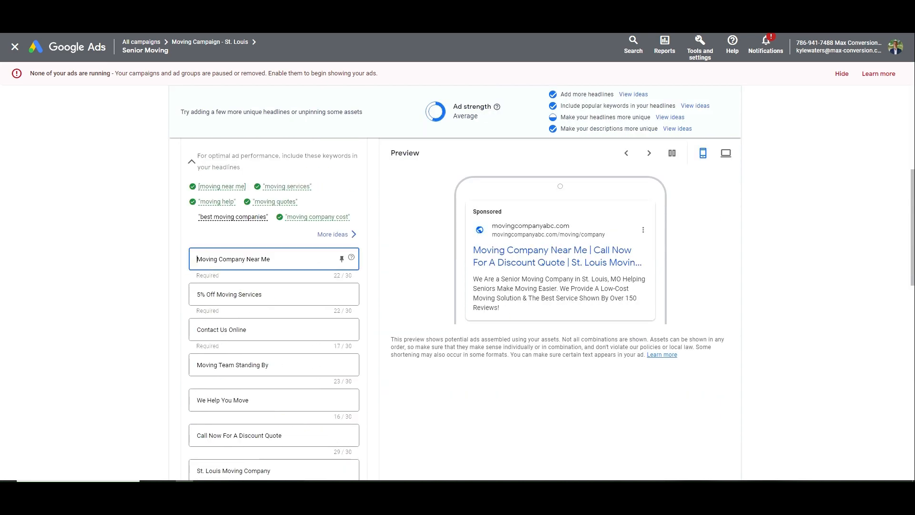
text(Seniro)
key(BackSpace)
key(BackSpace)
text(or)
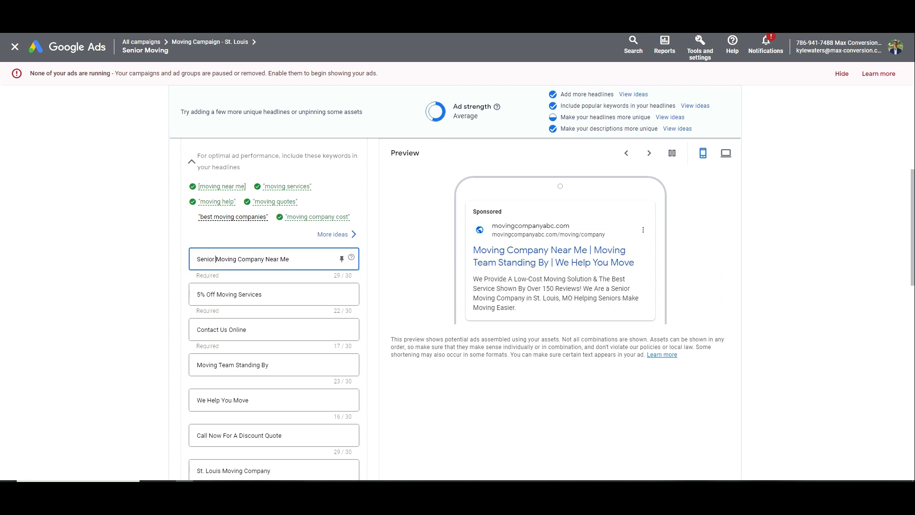
key(ctrl+shift+Left)
key(ctrl+c)
Set the search ad's display path to Senior/Moving
scroll(205, 265, up, 2)
click(223, 182)
double_click(223, 184)
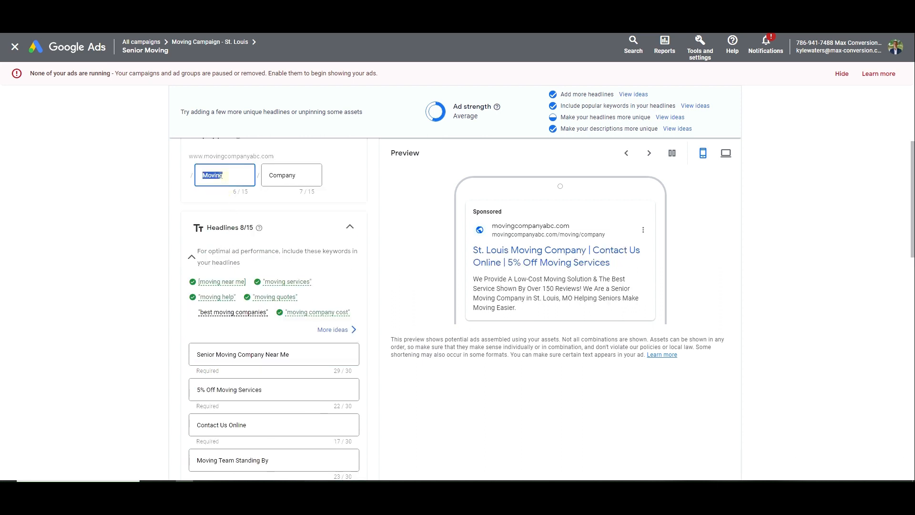
text(Senior)
key(Tab)
text(Moving)
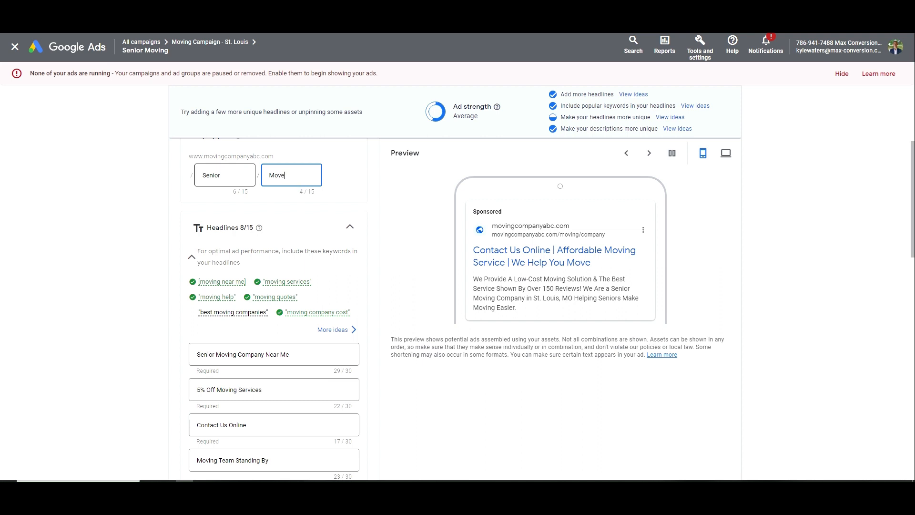
Add Senior to the Moving Services headline, change the discount to 16, and replace You with Senior
scroll(291, 255, down, 2)
click(217, 294)
key(ctrl+v)
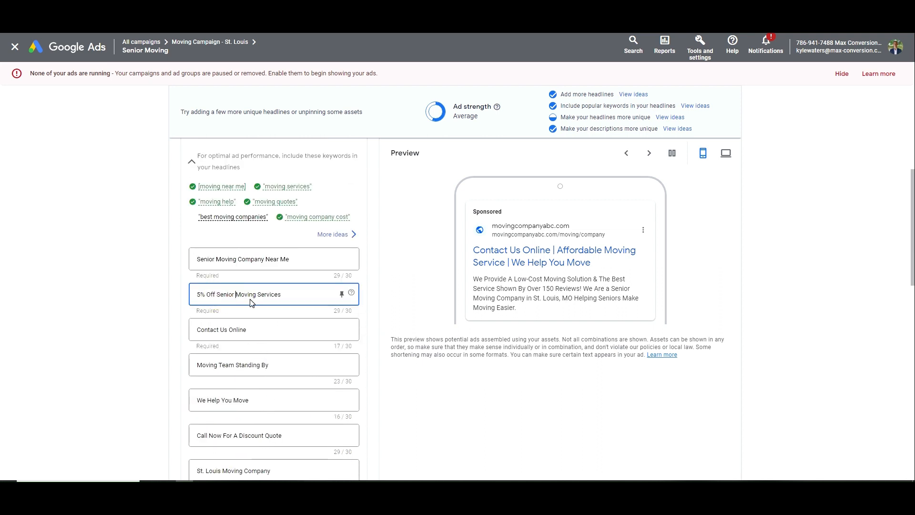
double_click(198, 295)
text(16)
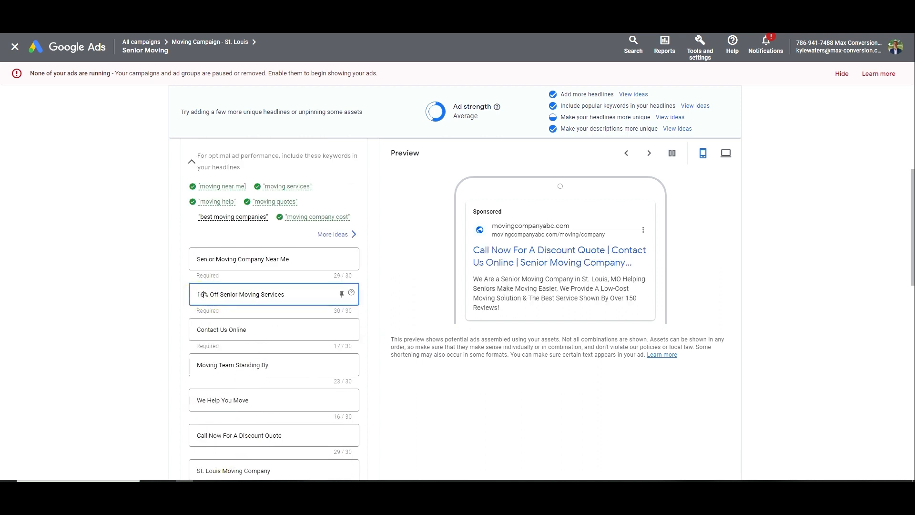
scroll(265, 347, down, 1)
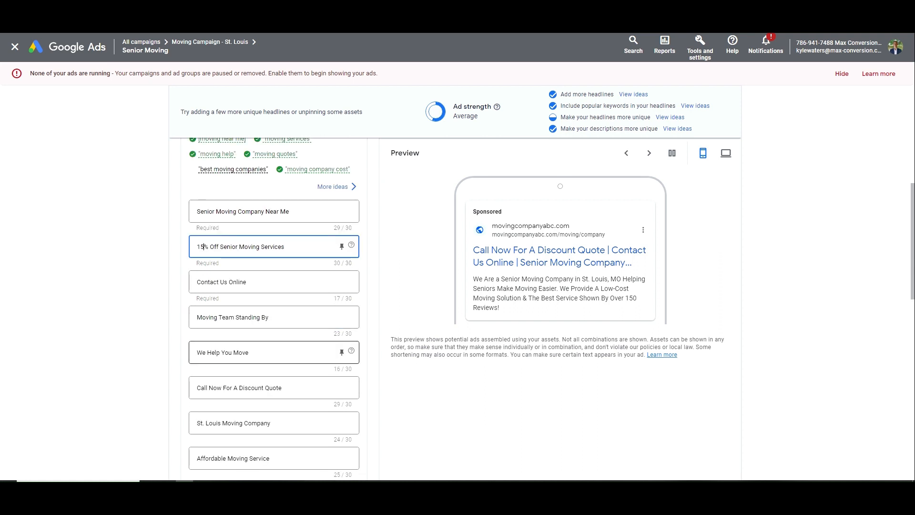
double_click(227, 357)
key(ctrl+v)
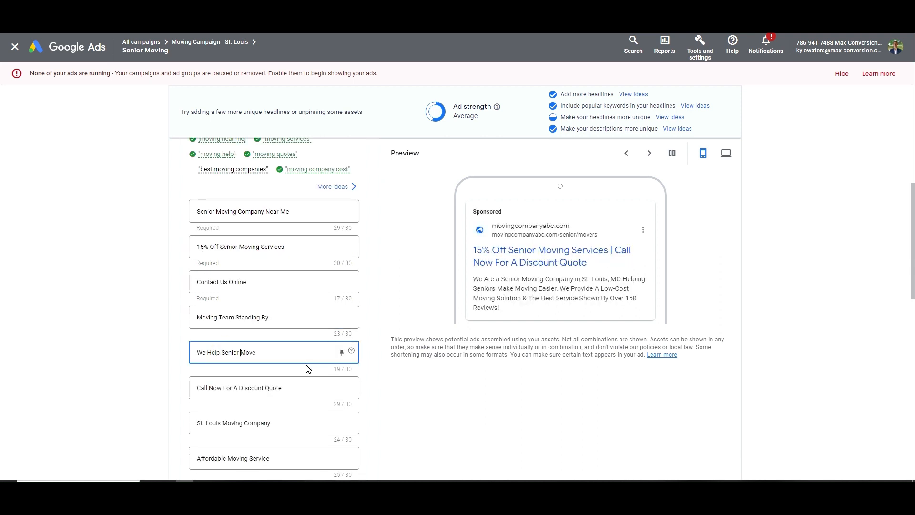
scroll(357, 367, down, 2)
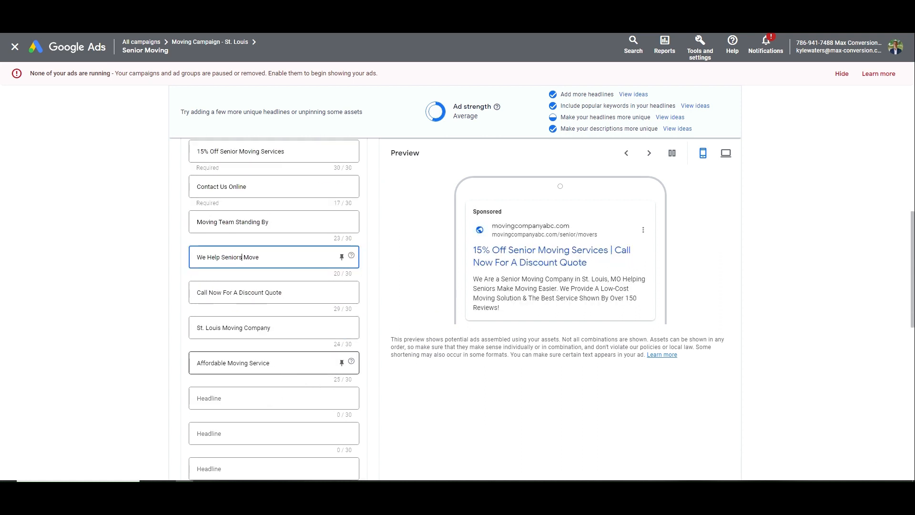
click(245, 362)
click(268, 364)
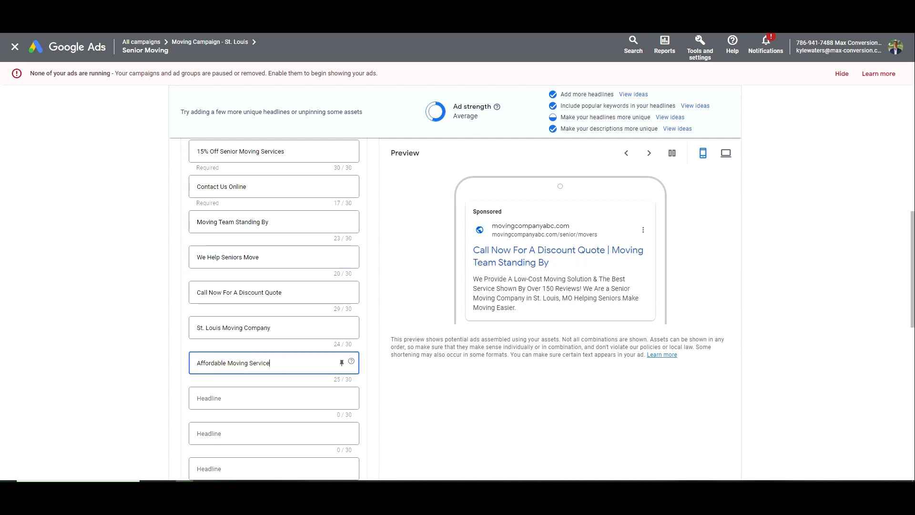
scroll(274, 286, down, 10)
Save the search ad, continuing despite the Destination not working issue
click(186, 436)
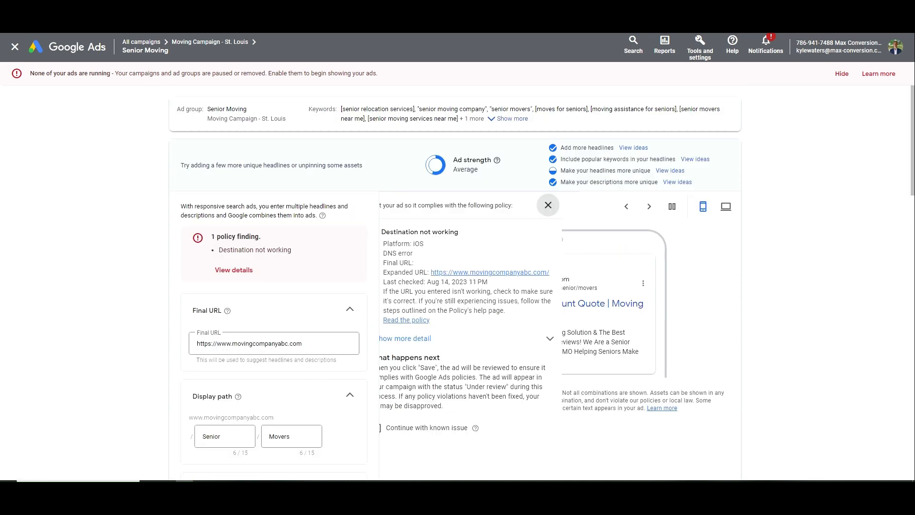
scroll(307, 257, down, 4)
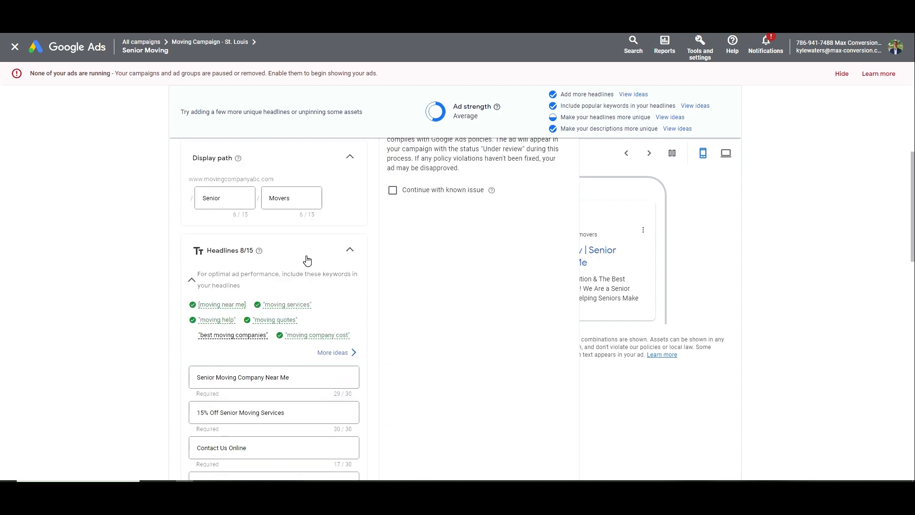
scroll(308, 260, up, 3)
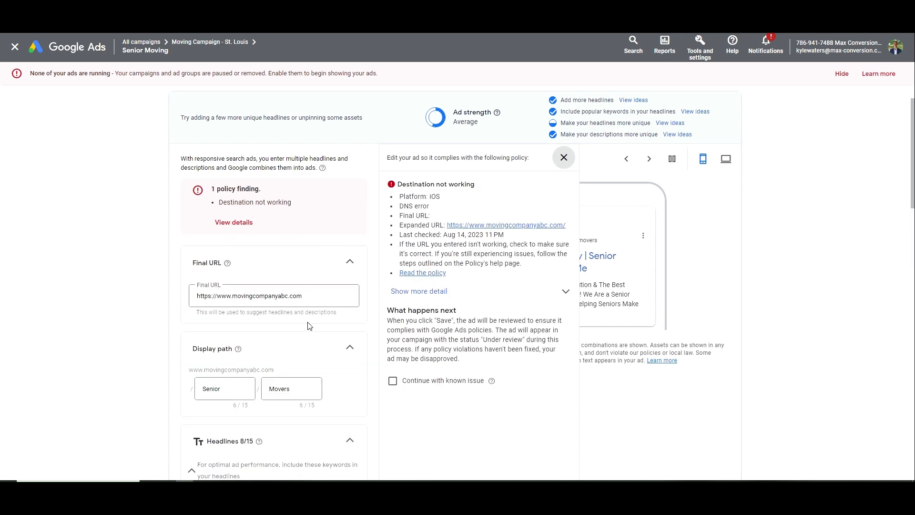
drag(480, 185, 395, 183)
drag(308, 300, 195, 296)
click(289, 296)
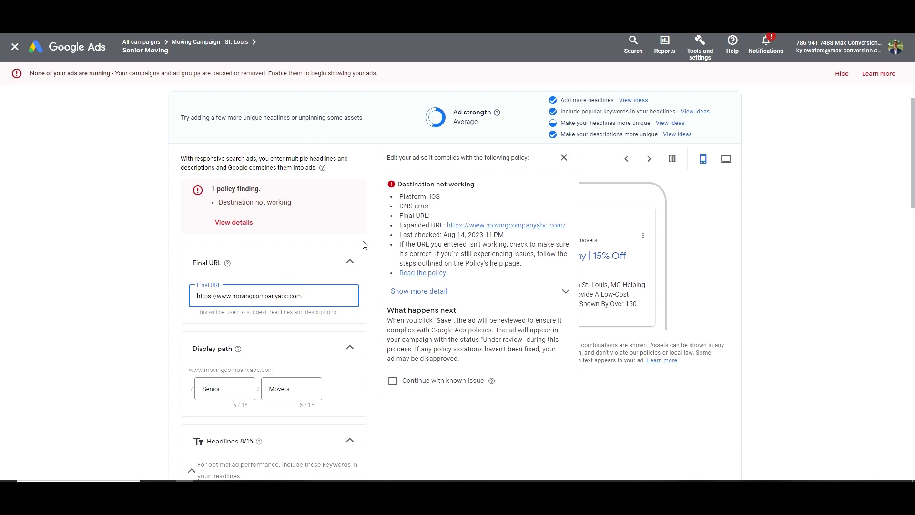
click(430, 378)
scroll(367, 311, up, 1)
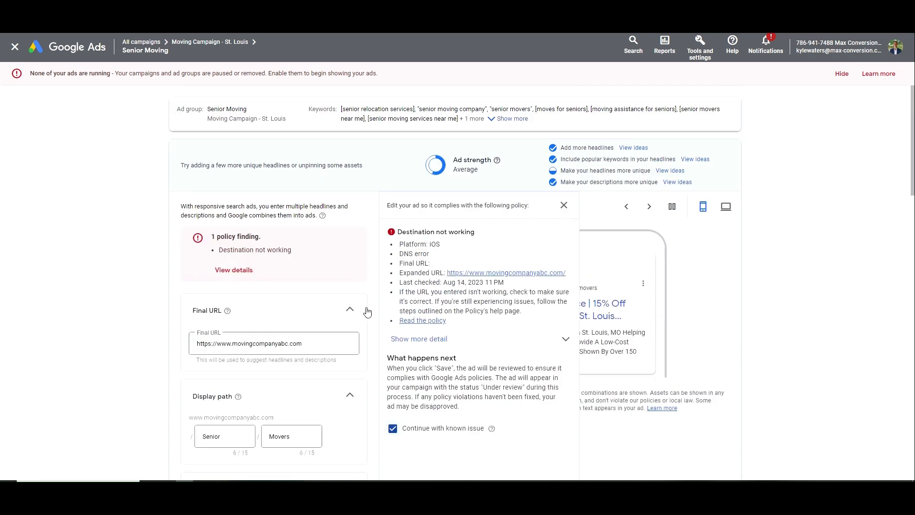
scroll(371, 310, down, 5)
scroll(407, 308, up, 4)
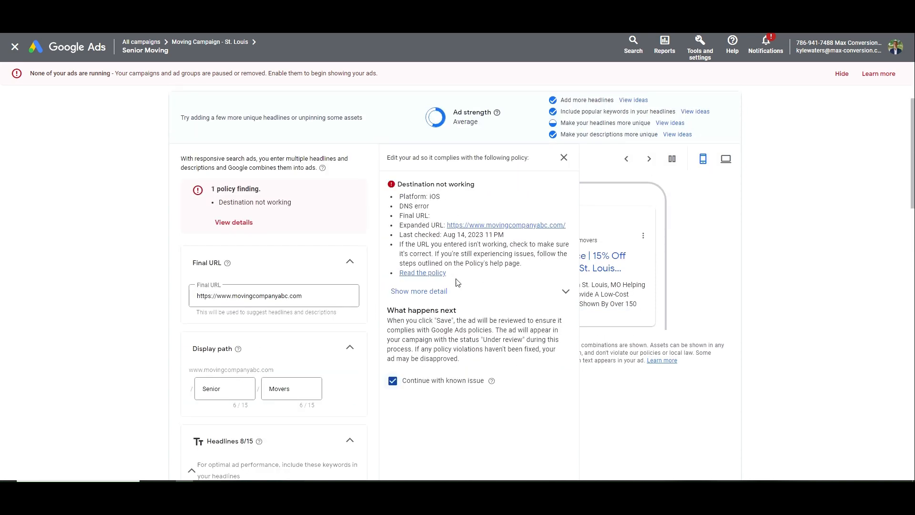
scroll(359, 307, down, 15)
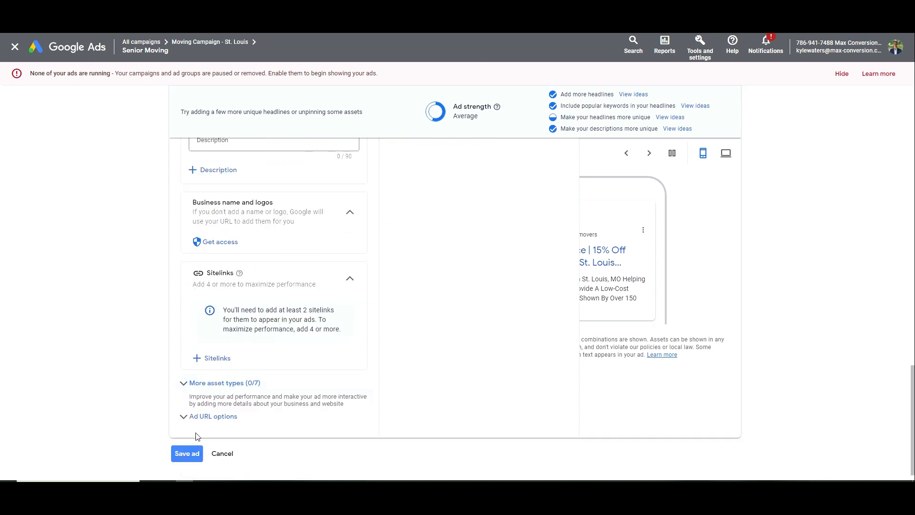
click(188, 453)
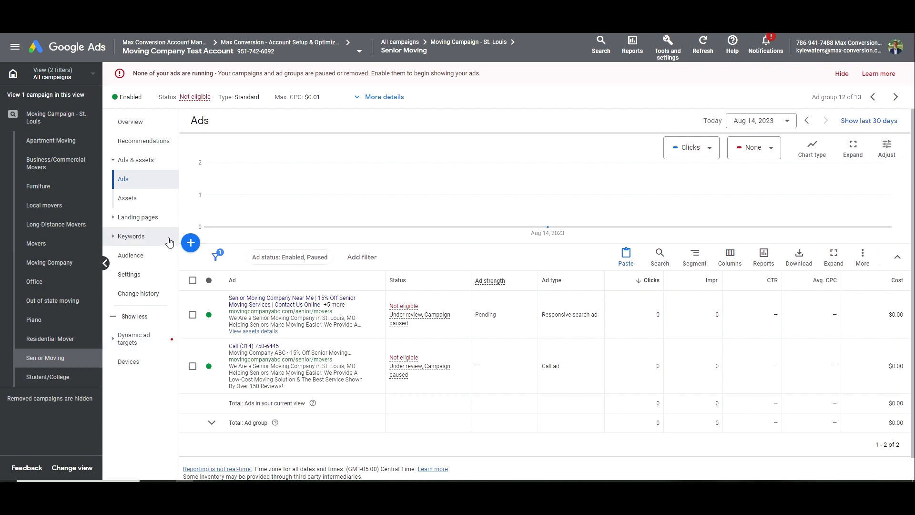
Go to the St. Louis campaign's ad groups and check Out of state moving in the notes
click(81, 120)
click(150, 182)
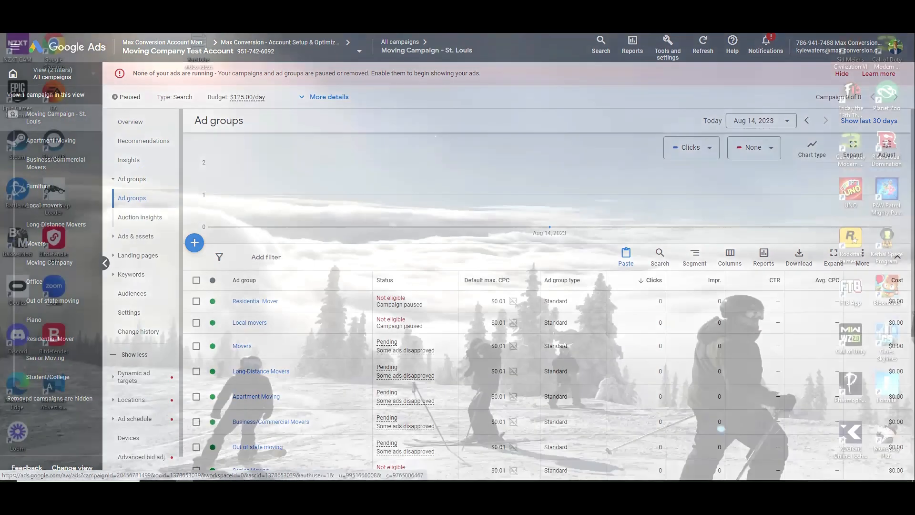
key(alt+Tab)
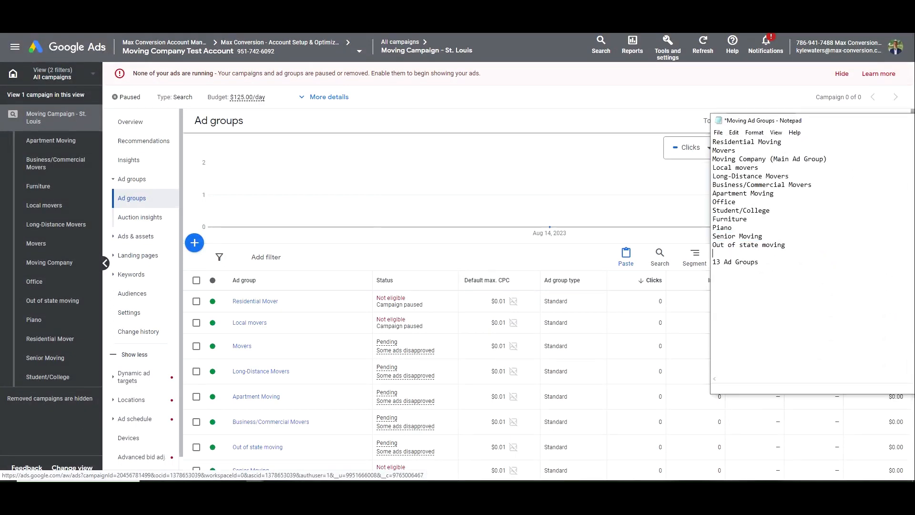
drag(787, 252, 716, 246)
key(BackSpace)
key(ctrl+z)
click(418, 191)
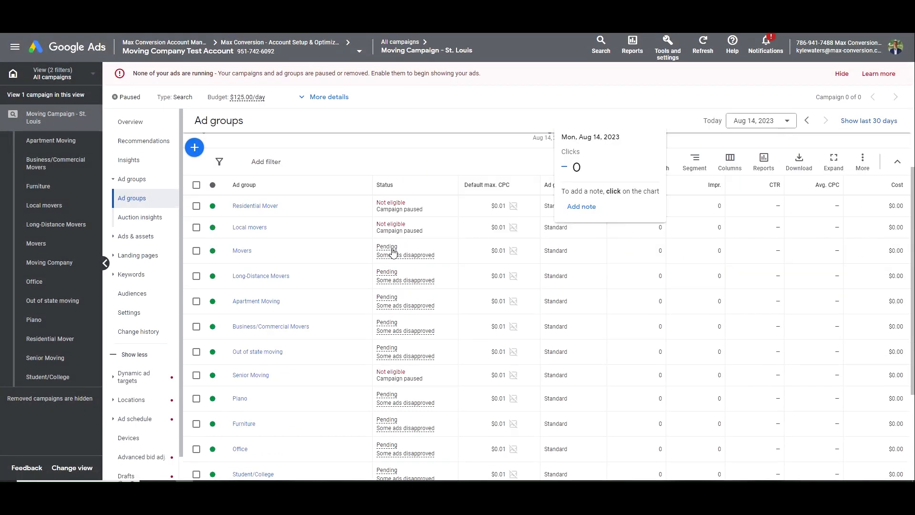
Select all 8 Out of state moving keywords and remove them via Edit > Remove
click(258, 351)
click(192, 280)
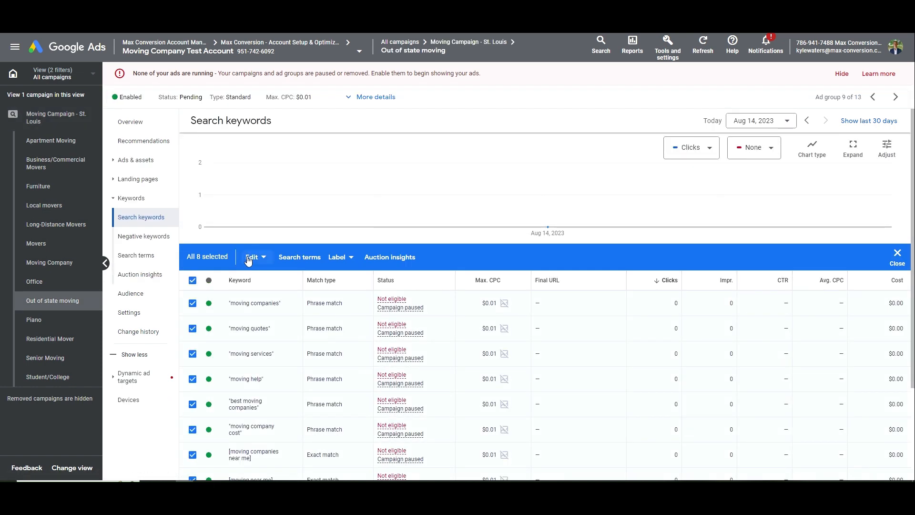
click(255, 257)
click(177, 233)
click(549, 288)
scroll(482, 359, down, 3)
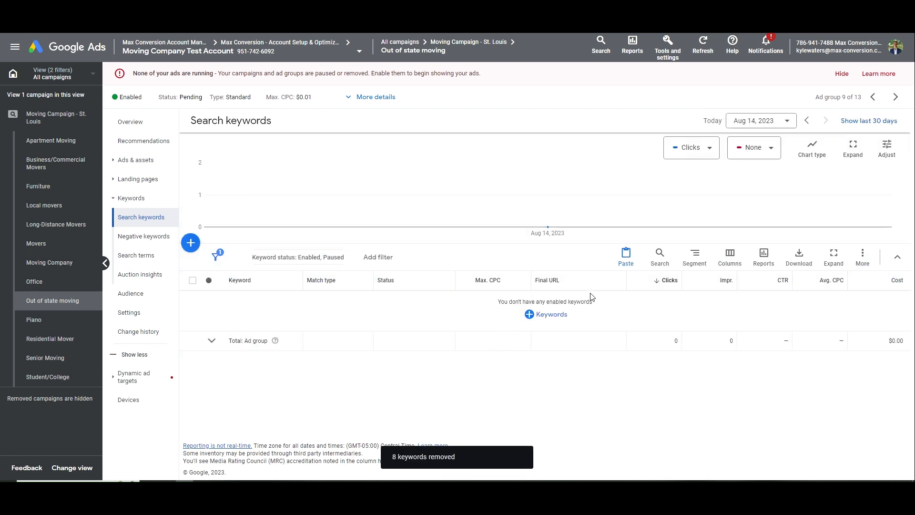
Search ideas for 'out of state movers' and add suggestions such as out of state movers near me and movers to another state
click(548, 314)
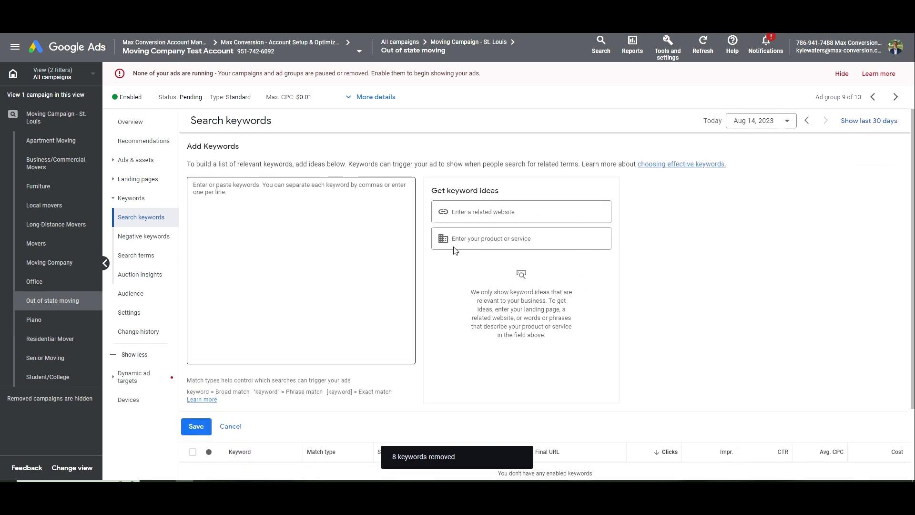
text(out of state)
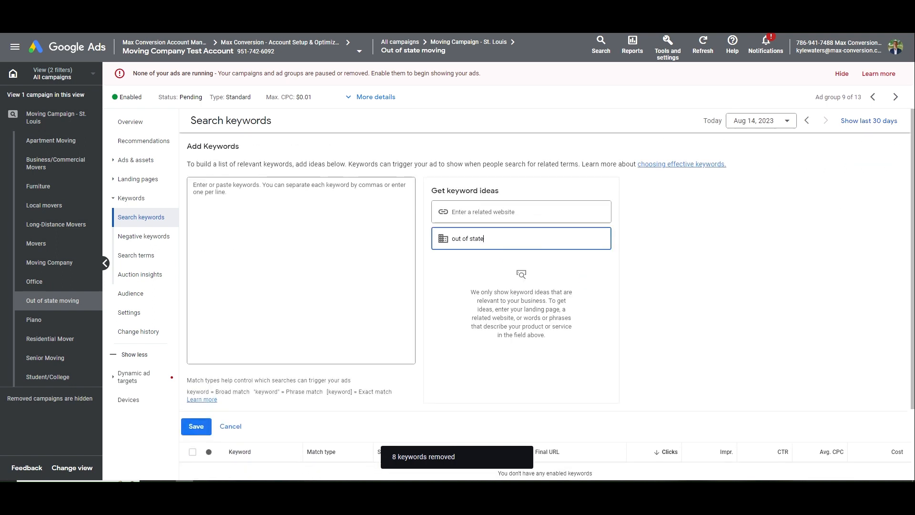
text( movers)
click(527, 282)
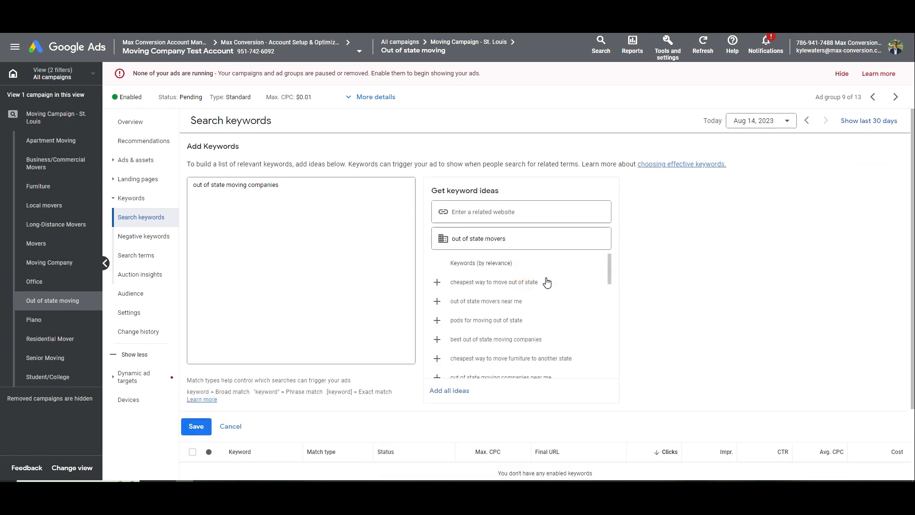
click(546, 304)
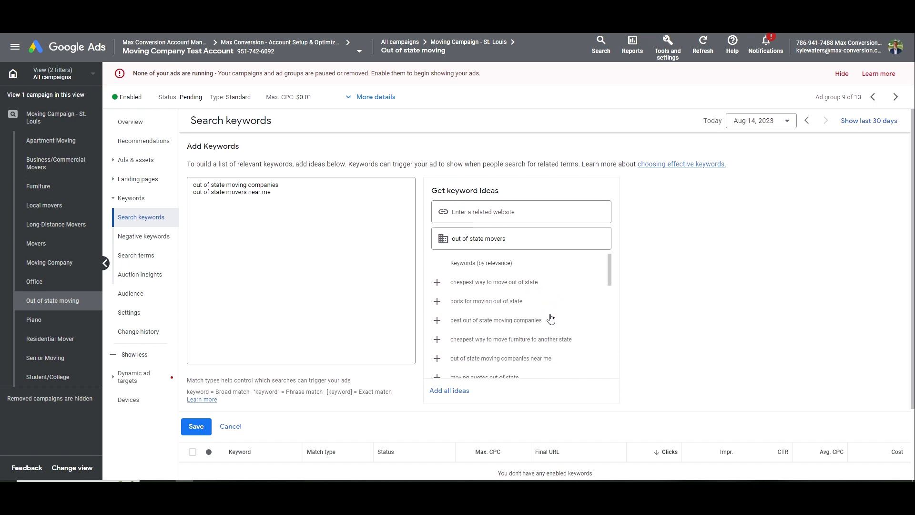
click(552, 324)
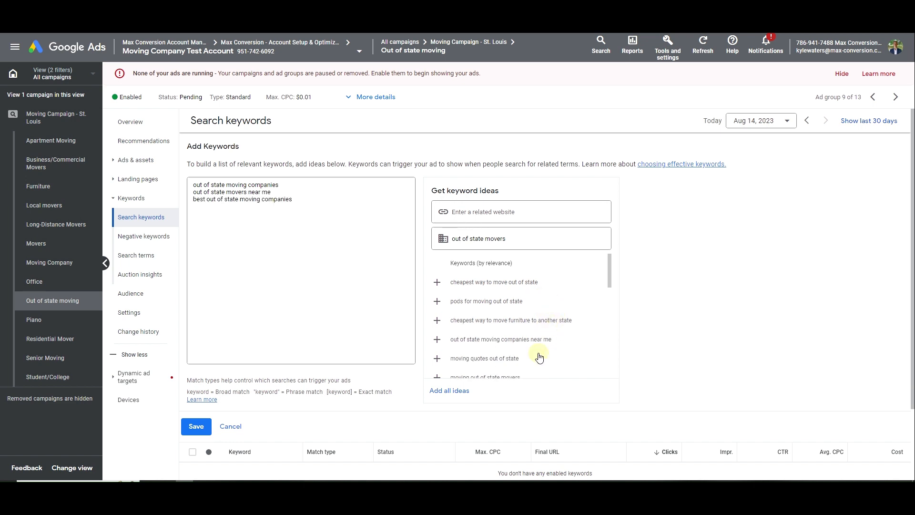
click(539, 358)
click(526, 357)
scroll(529, 346, down, 1)
click(525, 317)
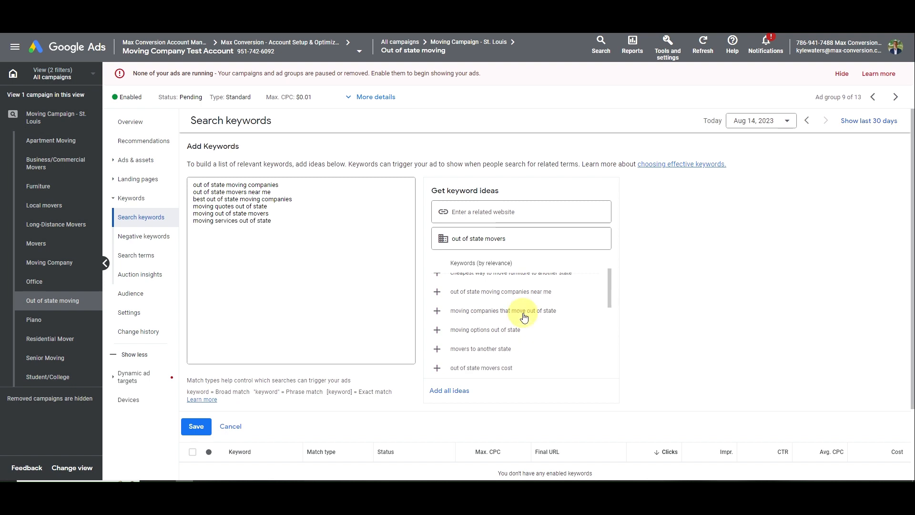
click(525, 367)
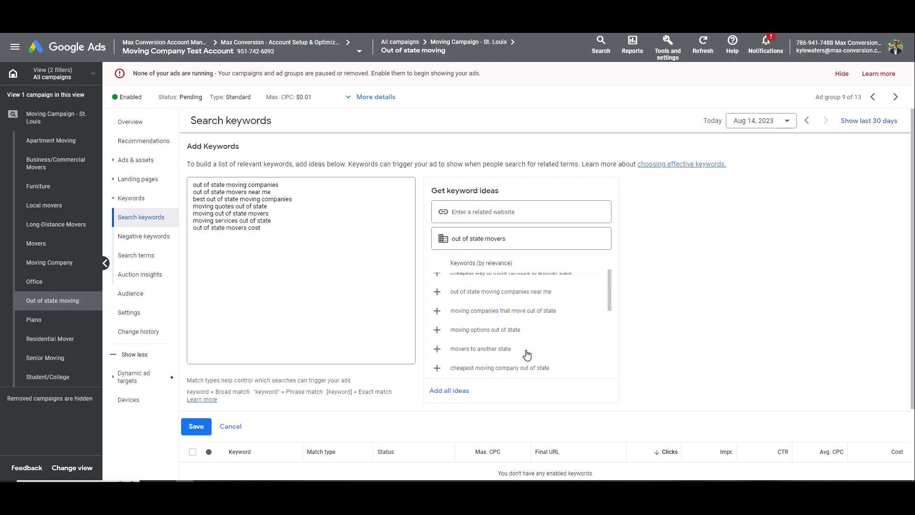
click(525, 349)
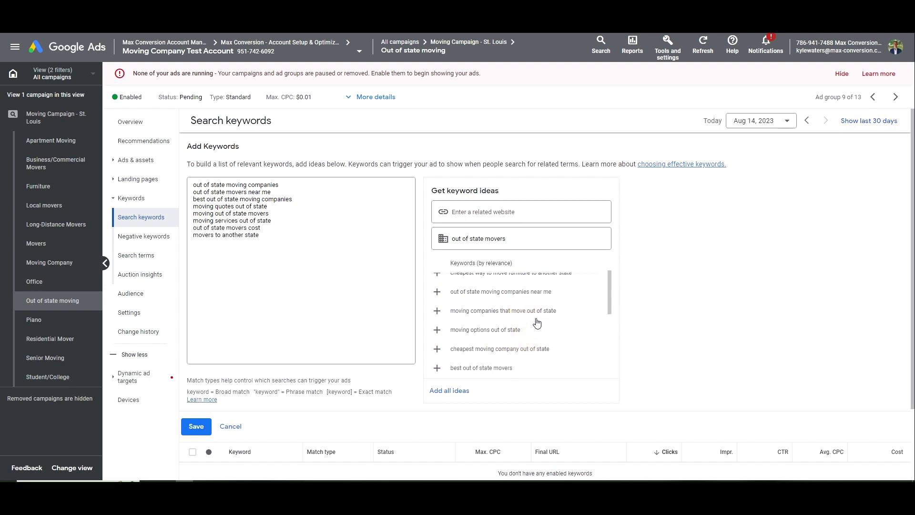
click(537, 316)
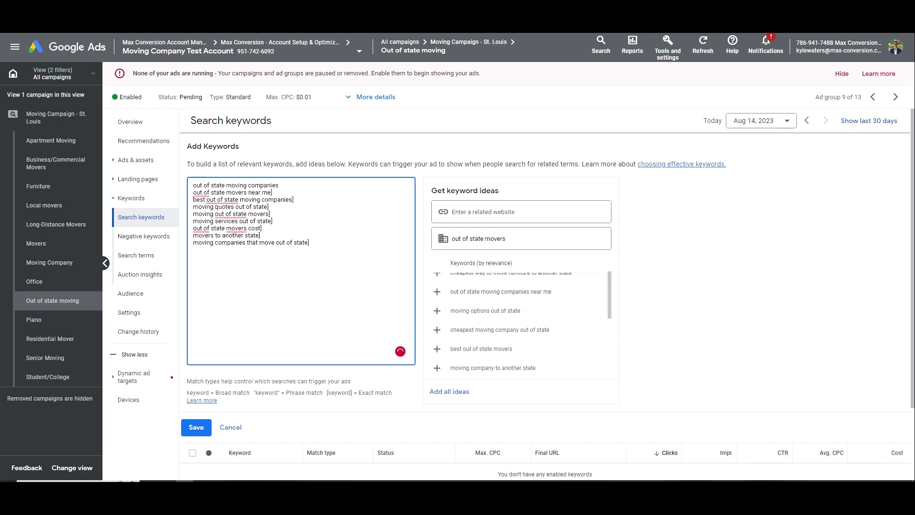
Make the first keyword phrase match and the rest exact match, then save them
click(279, 185)
text(")
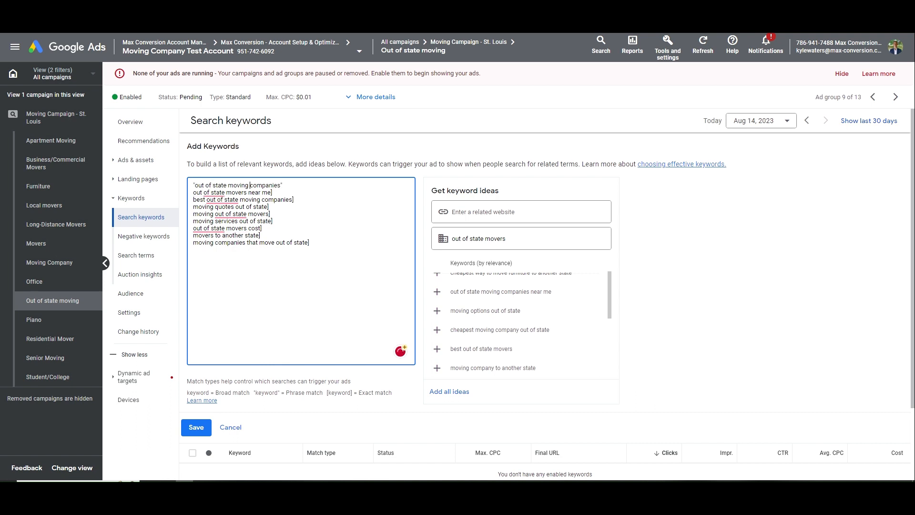
key(ctrl+Delete)
key(BackSpace)
key(ctrl+Left)
key(ctrl+Left)
key(ctrl+Left)
text([)
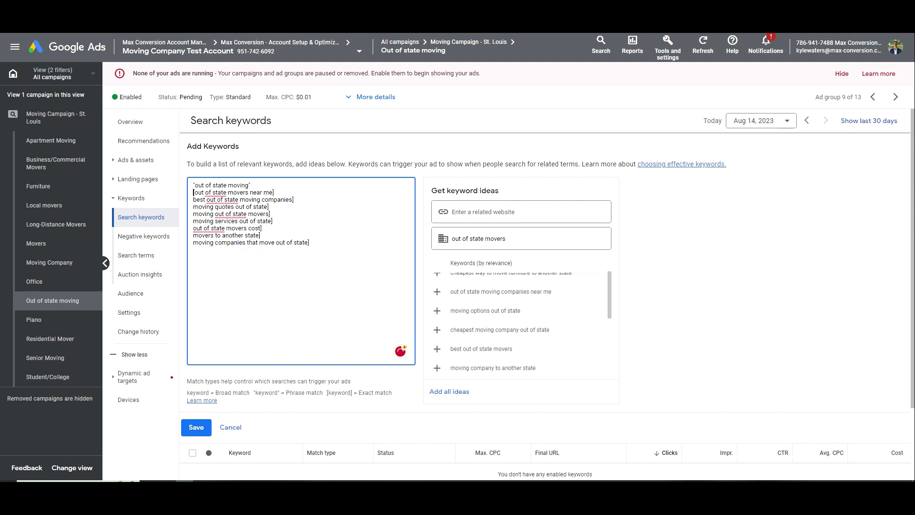
text([)
key(Down)
key(Home)
text([)
key(Down)
key(Home)
text([)
key(Down)
key(Home)
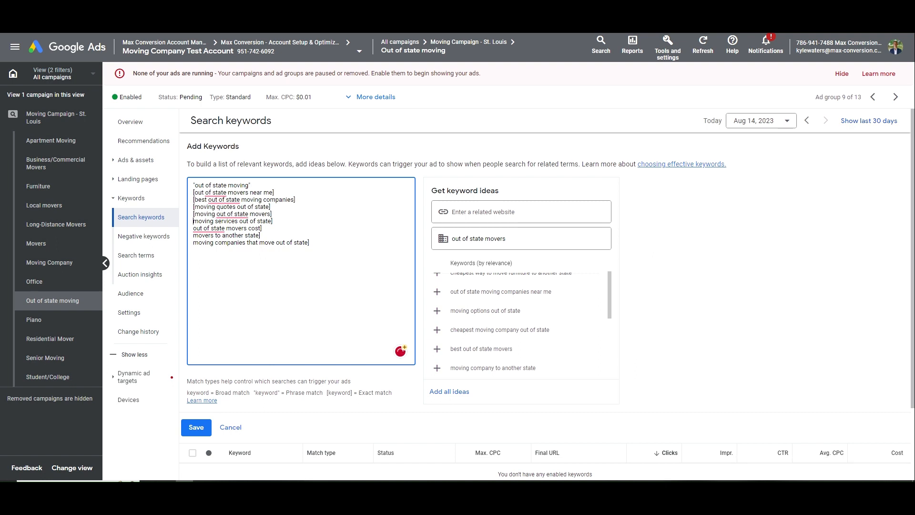
text([)
key(Down)
key(Home)
text([)
key(Down)
key(Home)
text([)
key(Down)
key(Home)
text([)
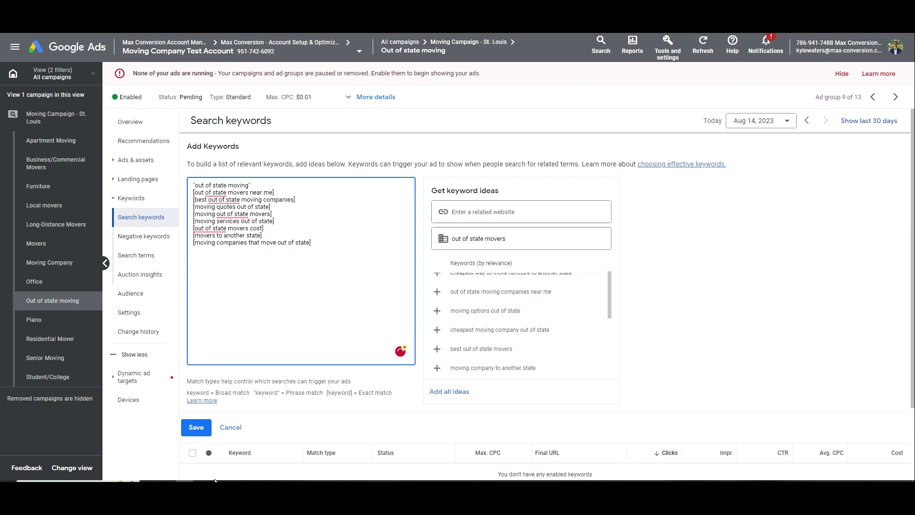
click(198, 428)
click(138, 160)
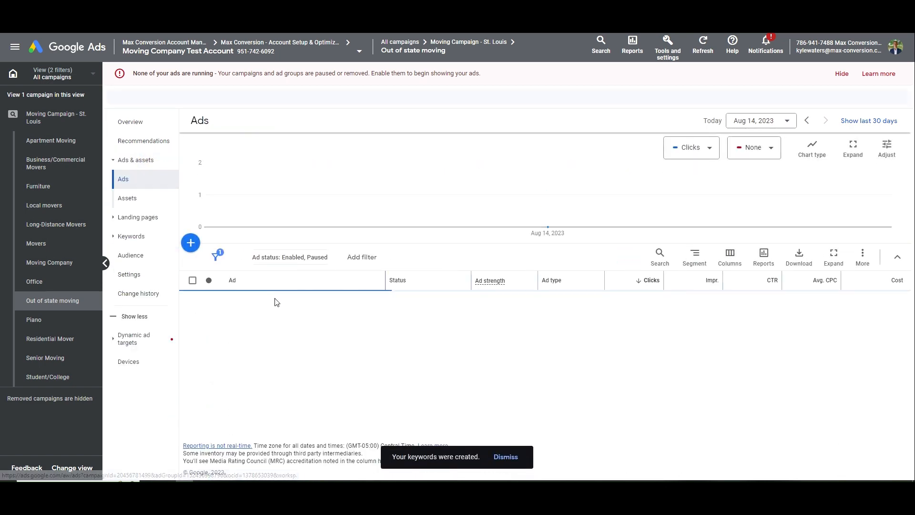
Change the responsive search ad's display path to Out-Of-State
click(341, 326)
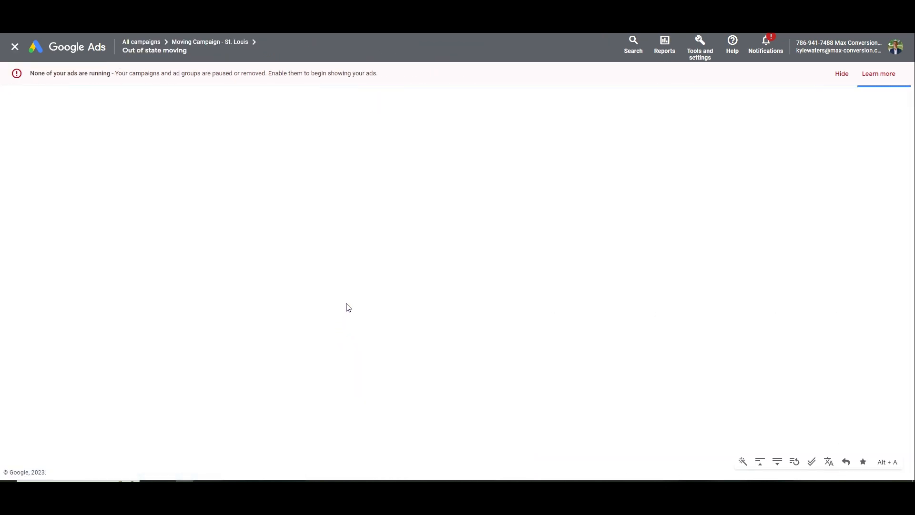
drag(230, 365, 170, 370)
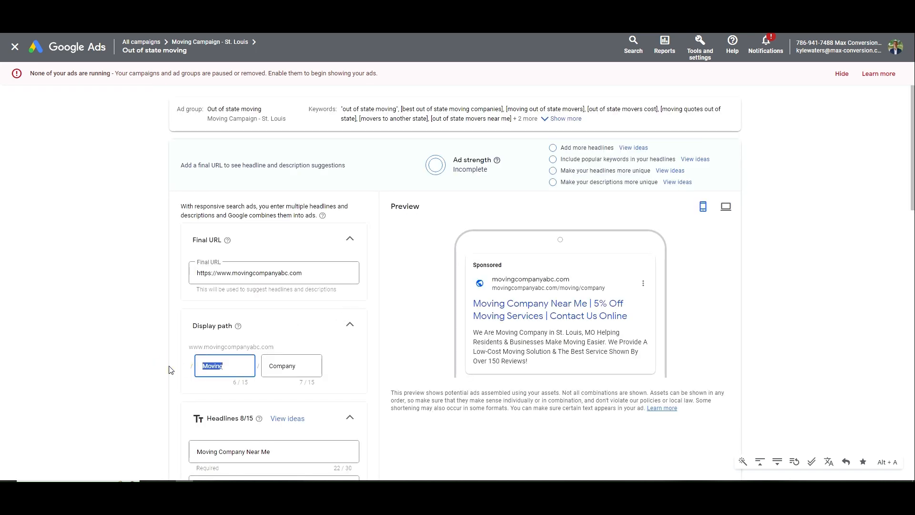
text(Out-Of-Stat)
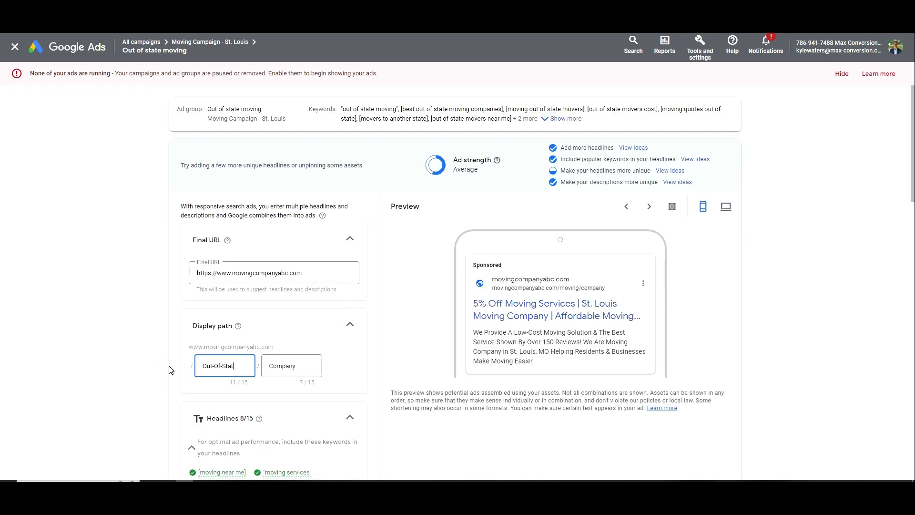
text(e)
key(Tab)
text(M)
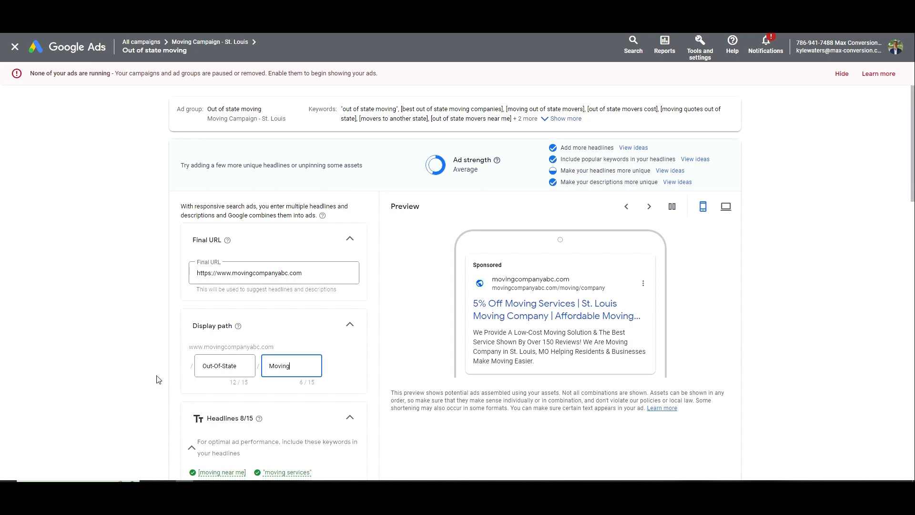
scroll(208, 389, down, 3)
triple_click(229, 225)
key(ctrl+c)
scroll(232, 349, down, 2)
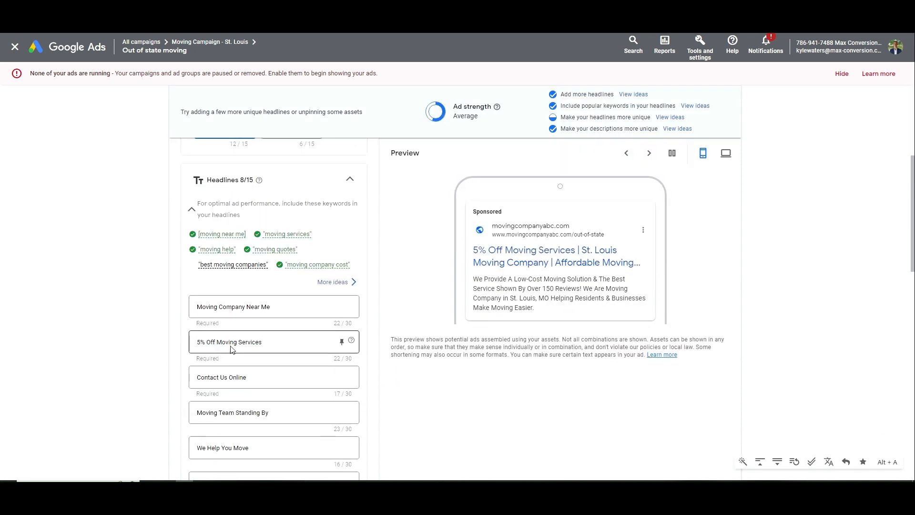
Insert Out-Of-State into three headlines, trimming Near Me, Services and Service to fit
click(196, 307)
key(ctrl+v)
drag(283, 306, 304, 307)
key(BackSpace)
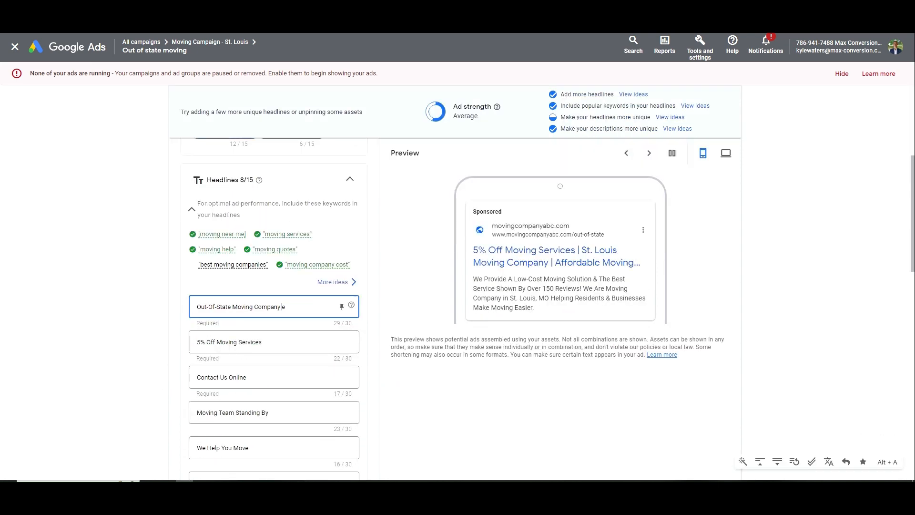
key(Delete)
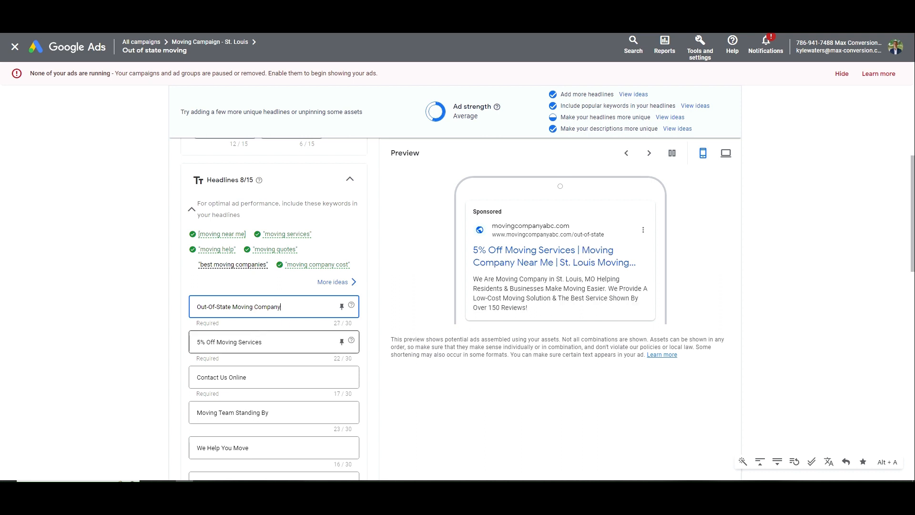
click(216, 342)
key(ctrl+v)
double_click(285, 342)
key(BackSpace)
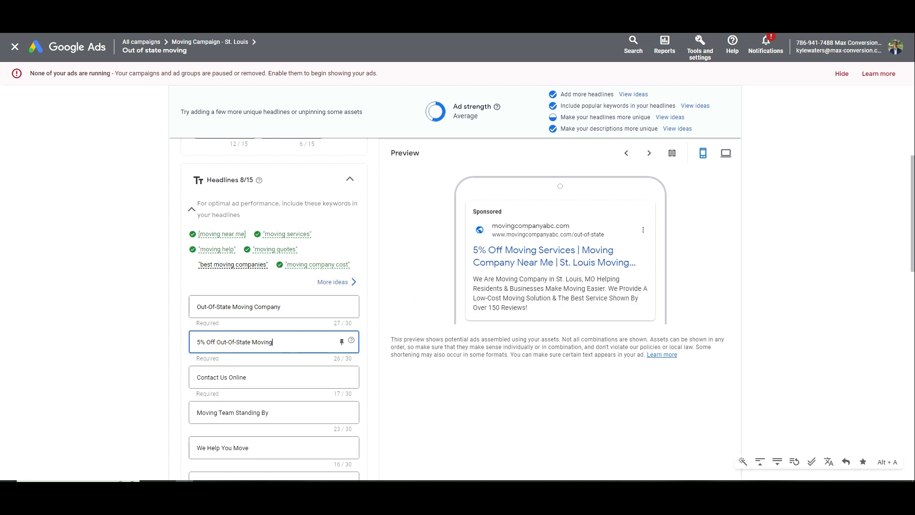
key(BackSpace)
key(BackSpace)
key(BackSpace)
key(BackSpace)
text(es)
scroll(266, 347, down, 6)
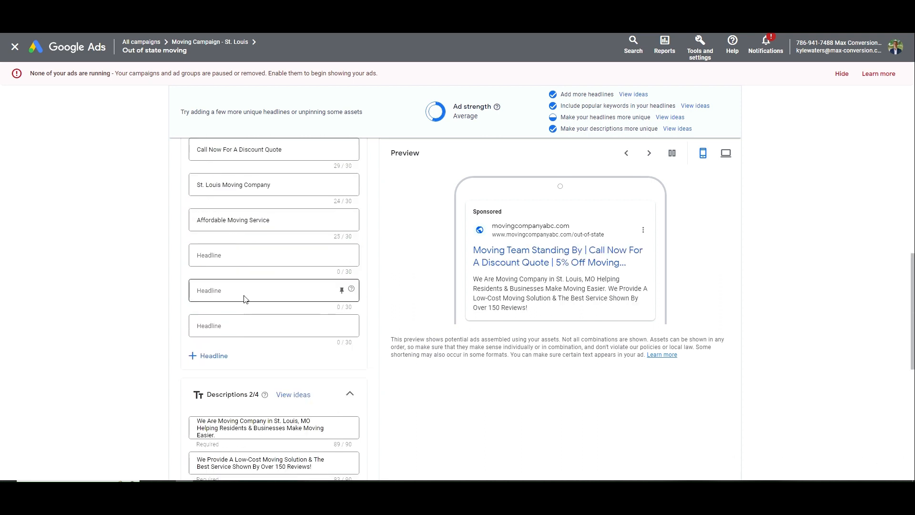
click(228, 267)
key(ctrl+v)
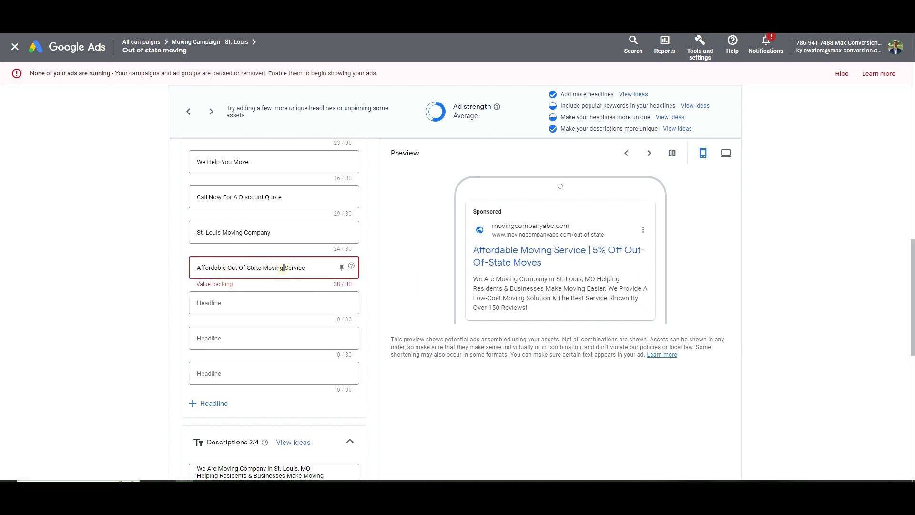
drag(284, 267, 308, 267)
key(BackSpace)
scroll(286, 329, down, 3)
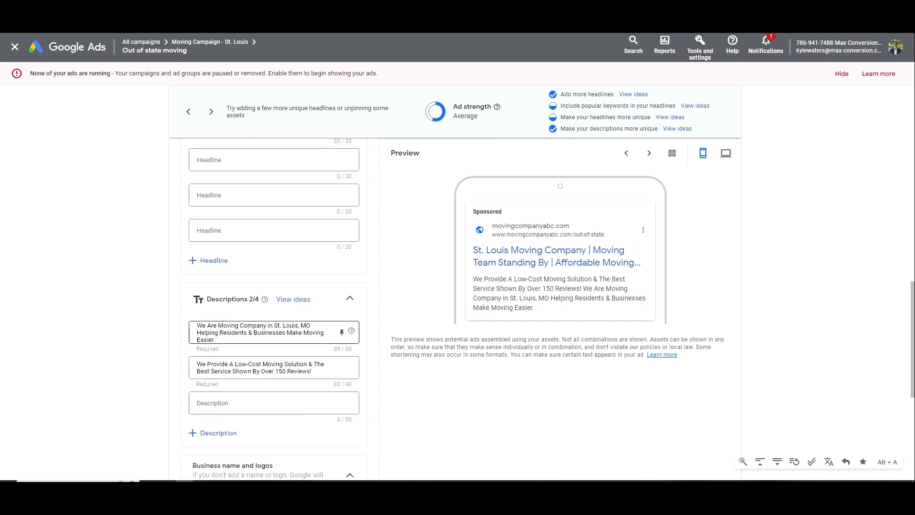
Add 'an Out-Of-State' to the first description and delete 'Make Moving Easier'
click(218, 326)
text(a)
key(ctrl+v)
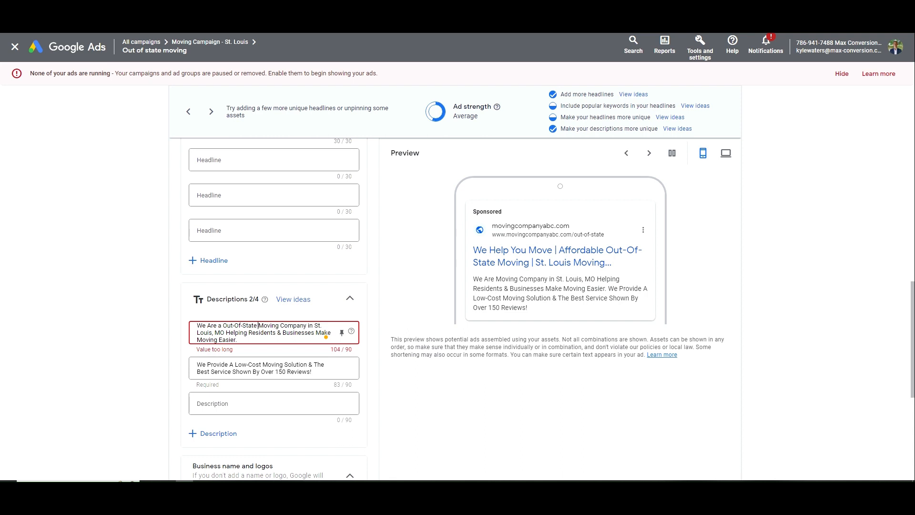
mouse_move(240, 328)
click(242, 345)
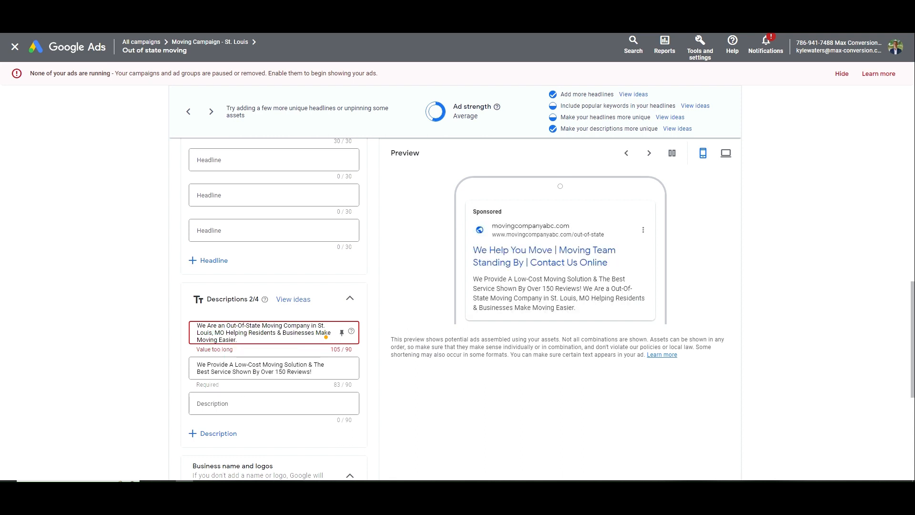
drag(316, 333, 240, 347)
key(BackSpace)
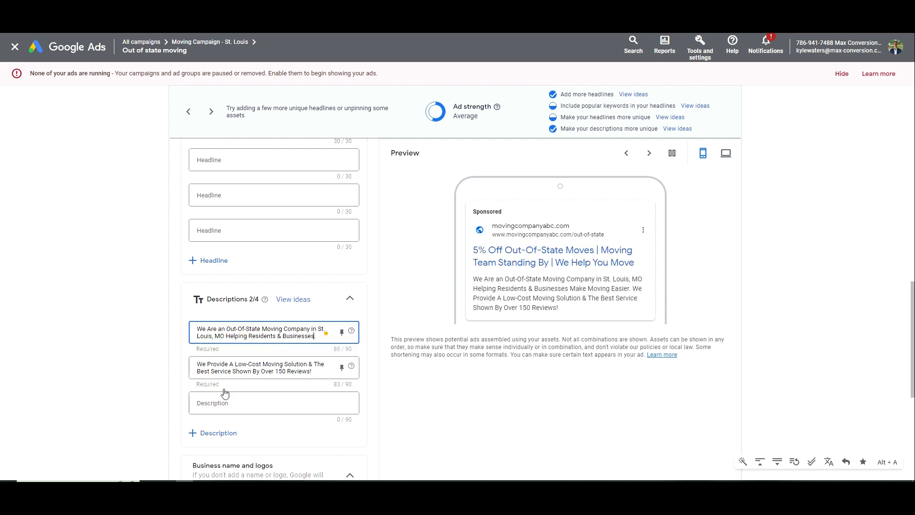
Save the ad, continuing despite the destination policy issue
scroll(224, 393, down, 6)
click(187, 438)
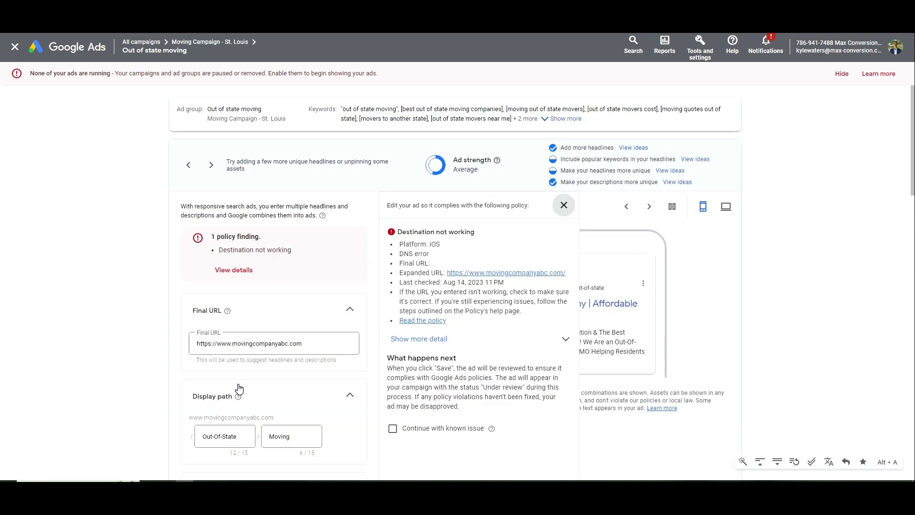
click(422, 428)
scroll(233, 426, down, 10)
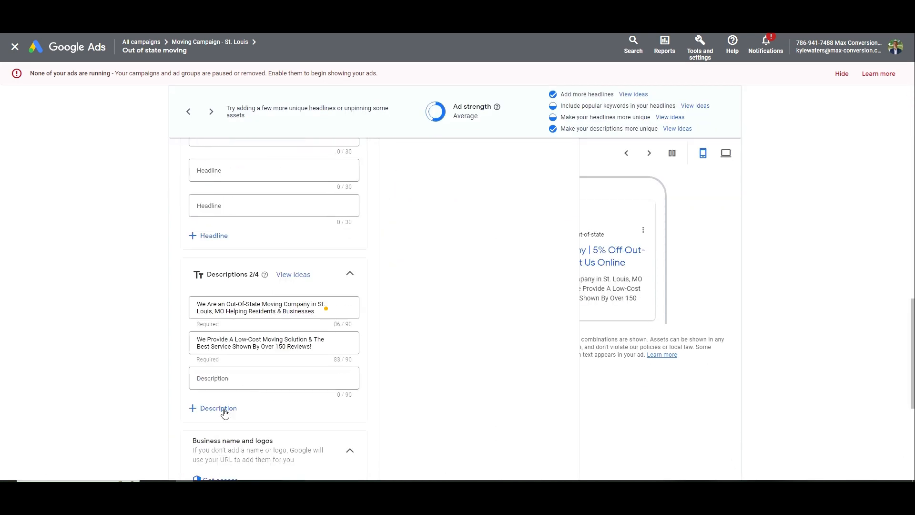
click(193, 435)
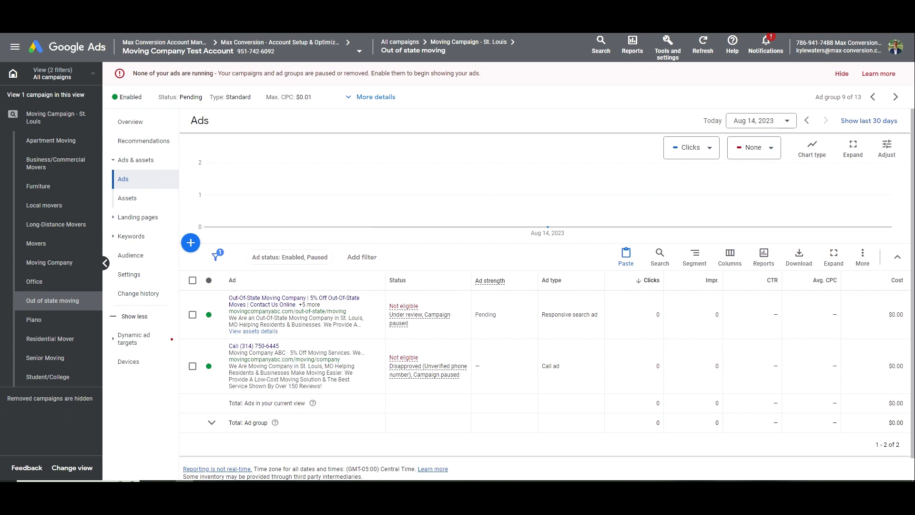
Go to the Apartment Moving ad group in Moving Campaign - St. Louis
click(52, 117)
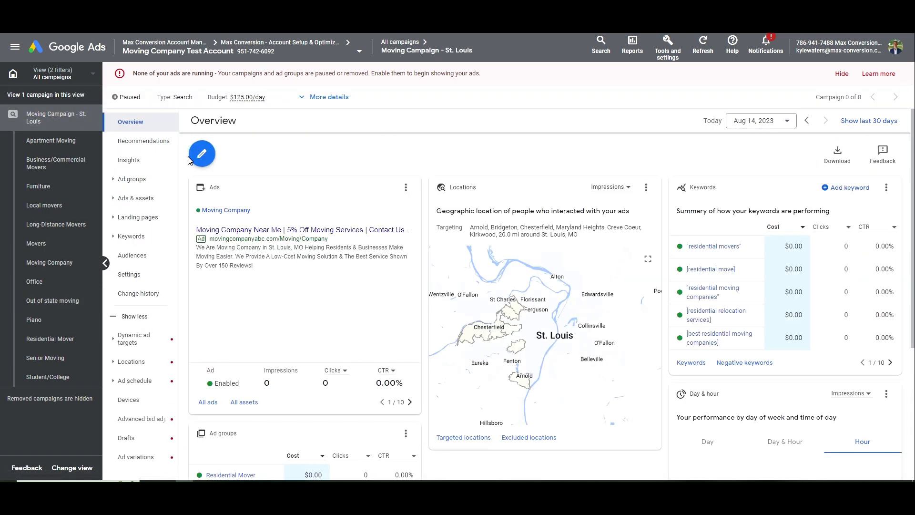
click(133, 179)
scroll(306, 332, down, 5)
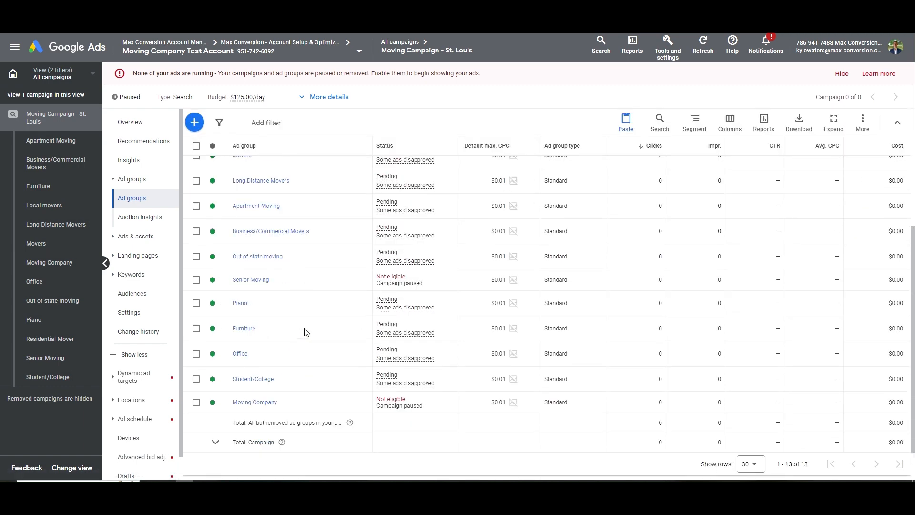
click(255, 207)
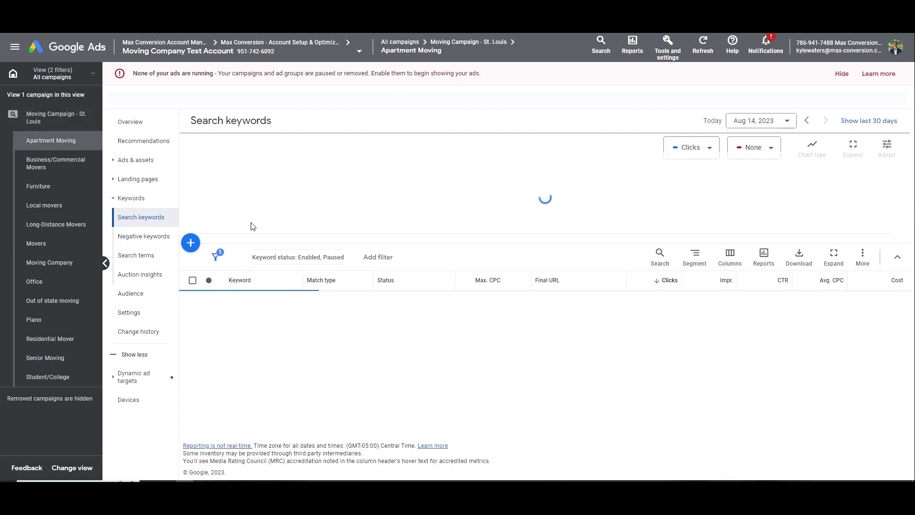
Select all 8 keywords and permanently remove them
scroll(226, 292, down, 3)
scroll(224, 311, up, 2)
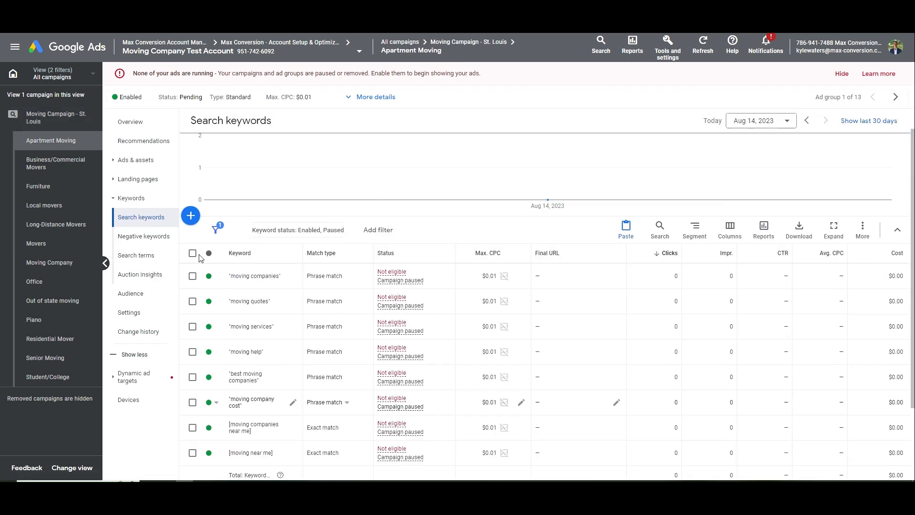
click(192, 253)
click(255, 230)
click(187, 208)
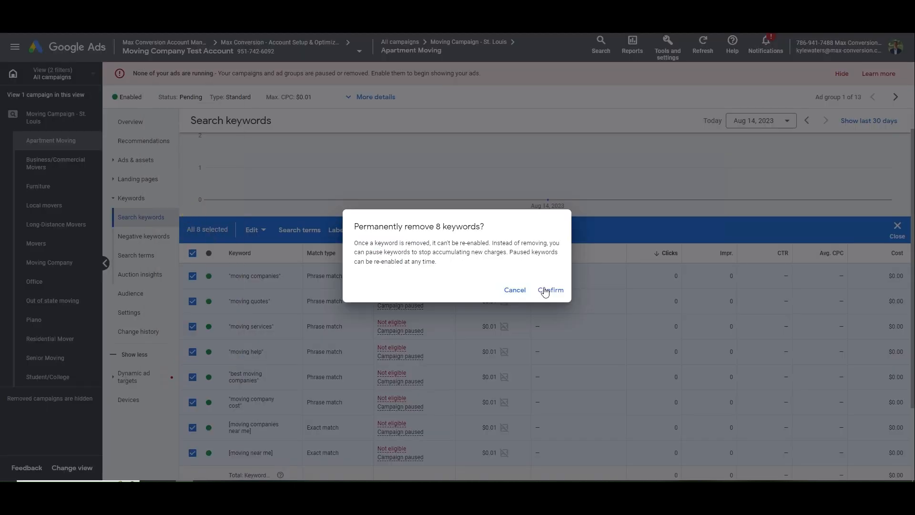
click(545, 292)
key(alt+Tab)
Enter 'Apartment moving service' as the product description and as the first keyword
drag(776, 194, 711, 195)
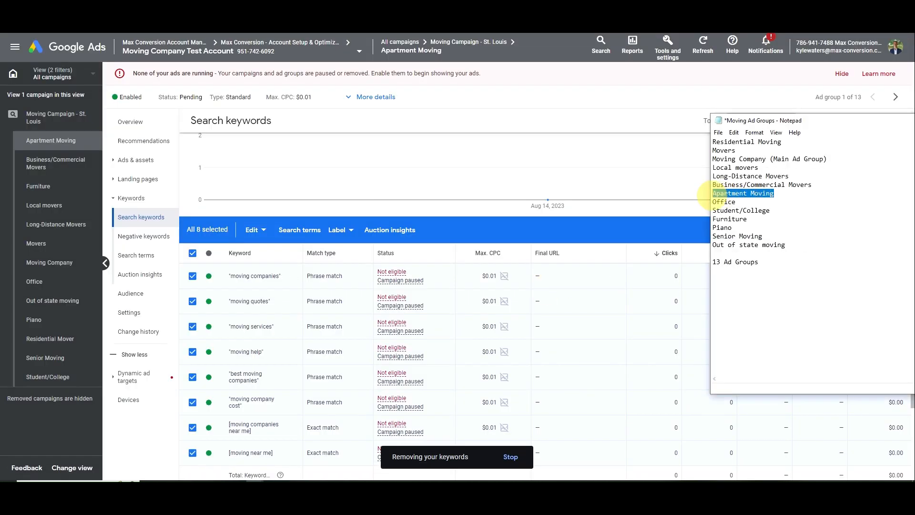
key(alt+Tab)
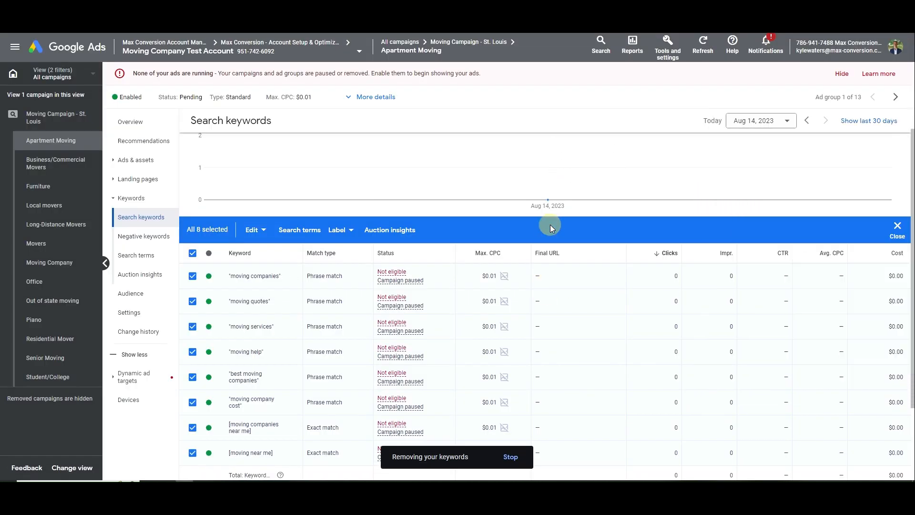
click(190, 147)
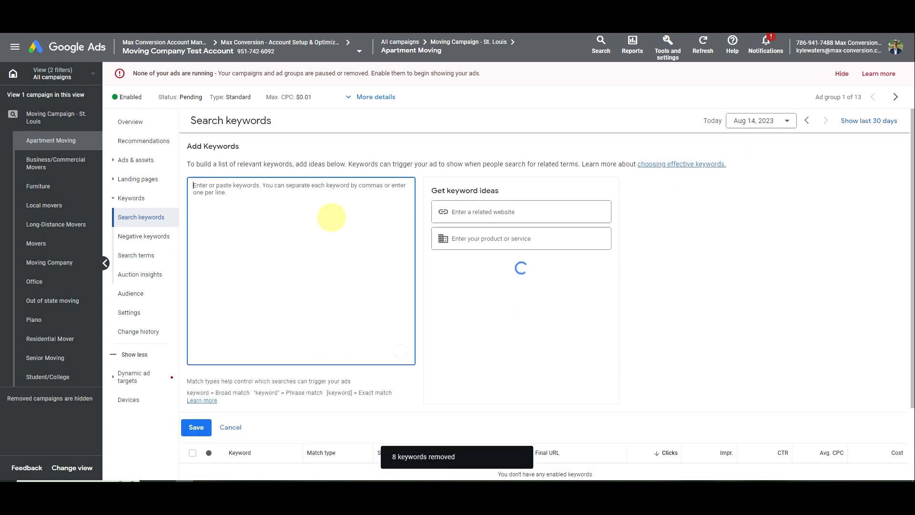
key(Tab)
key(Tab)
text(A)
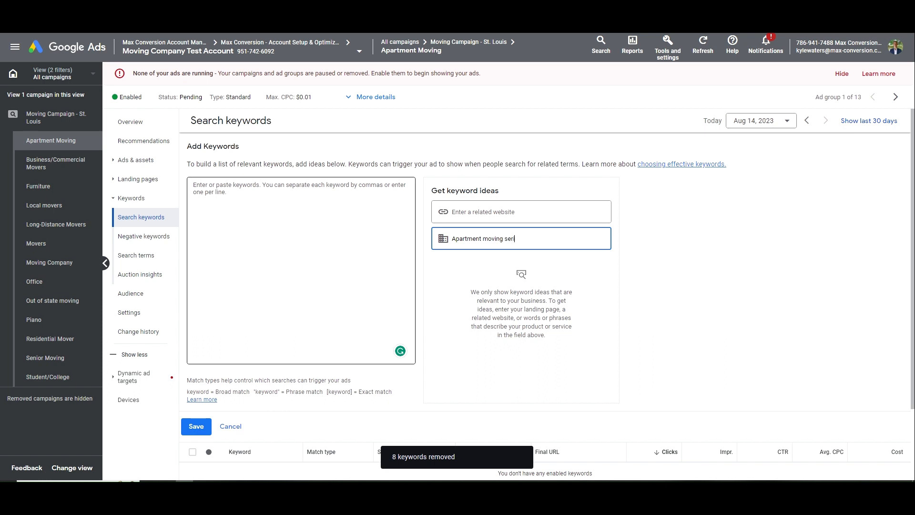
key(BackSpace)
text(vice)
triple_click(489, 240)
key(ctrl+c)
click(255, 233)
key(ctrl+v)
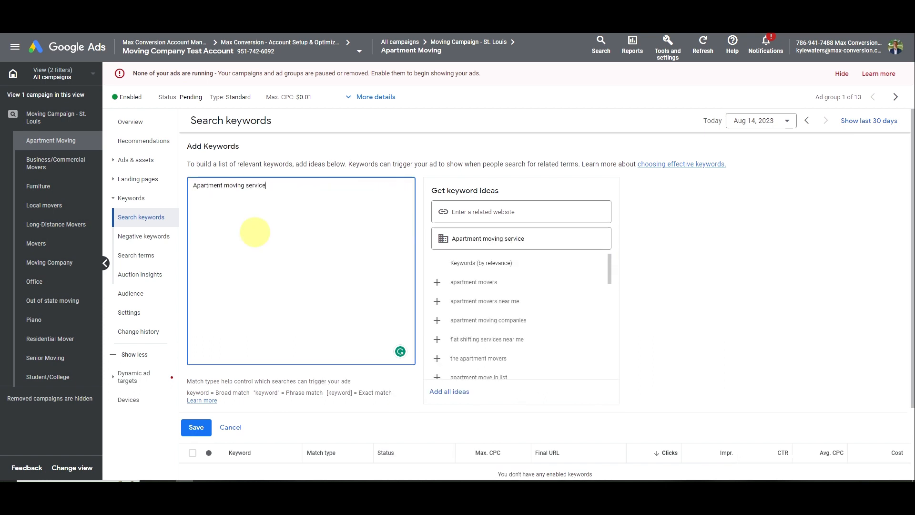
Add apartment keyword ideas such as apartment movers near me, apt movers and apartment move
click(478, 283)
click(479, 283)
click(480, 285)
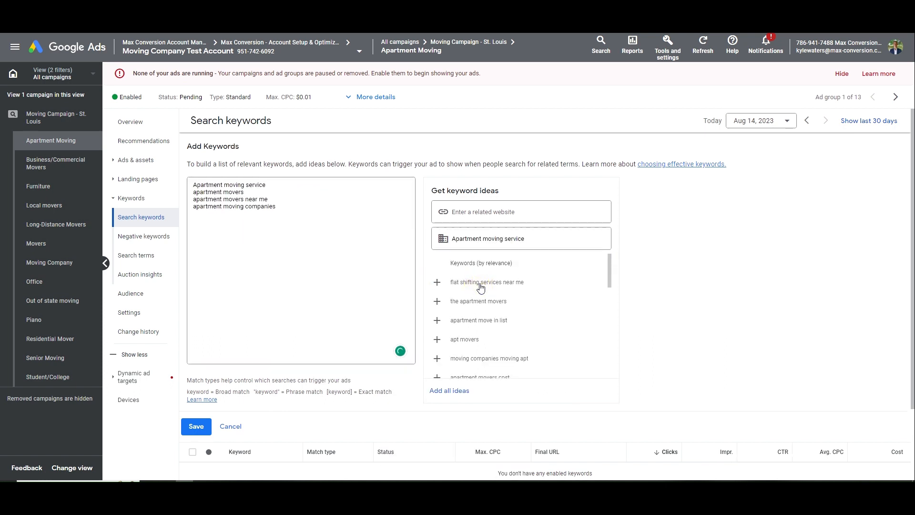
click(483, 301)
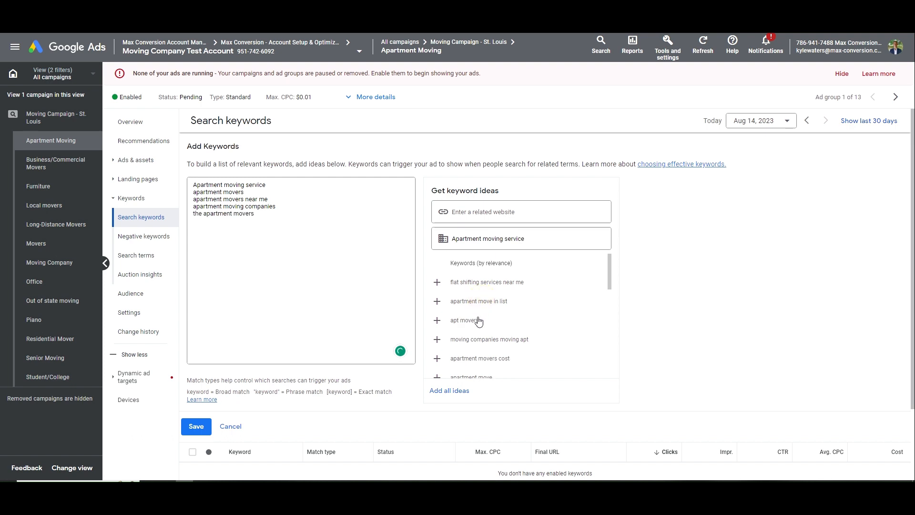
click(477, 320)
click(506, 342)
click(507, 344)
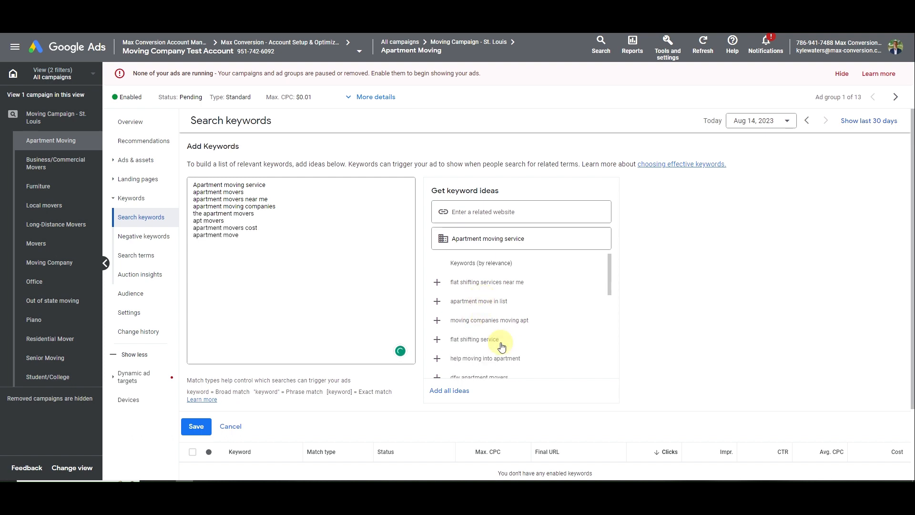
click(515, 359)
Make two keywords phrase match and seven exact match, then save them
click(313, 246)
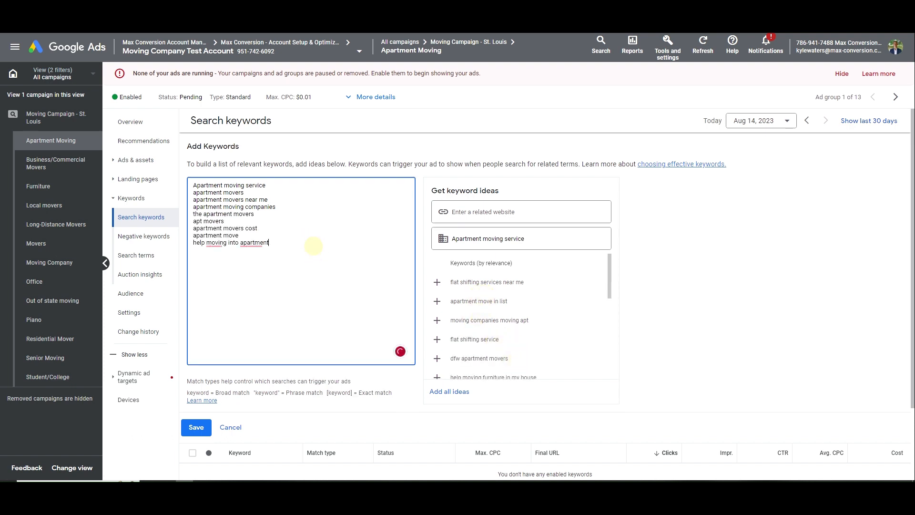
text(])
key(Up)
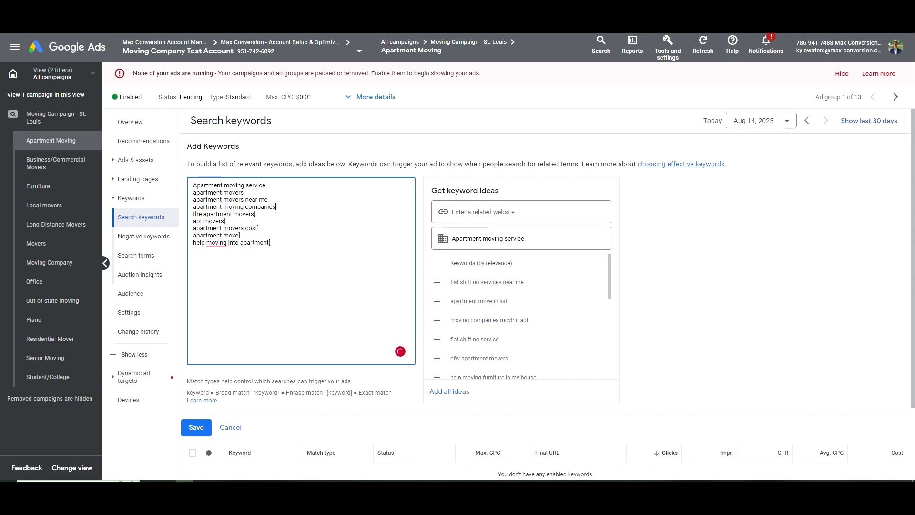
text(])
key(Up)
text(])
key(Up)
text(")
key(Up)
text(")
key(Home)
text(")
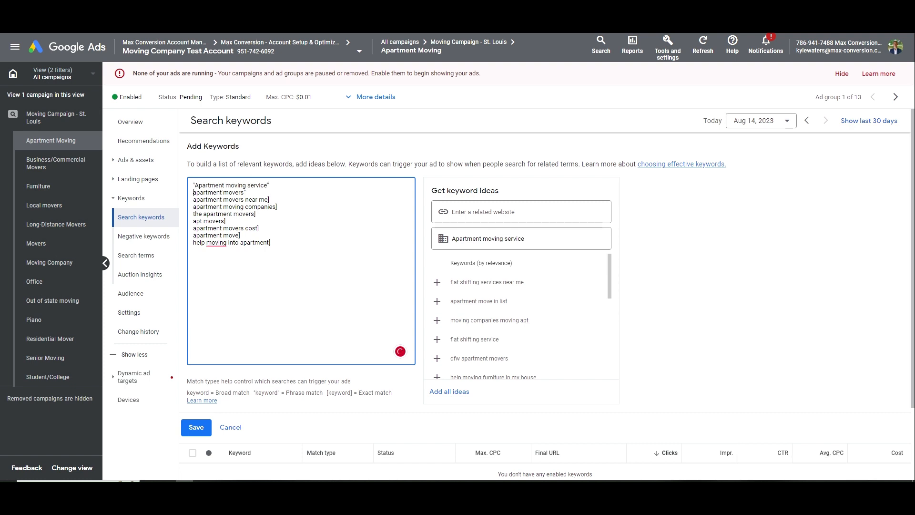
key(Down)
key(Home)
text(")
key(Down)
key(Home)
text([)
key(Down)
key(Home)
text([)
key(Down)
key(Home)
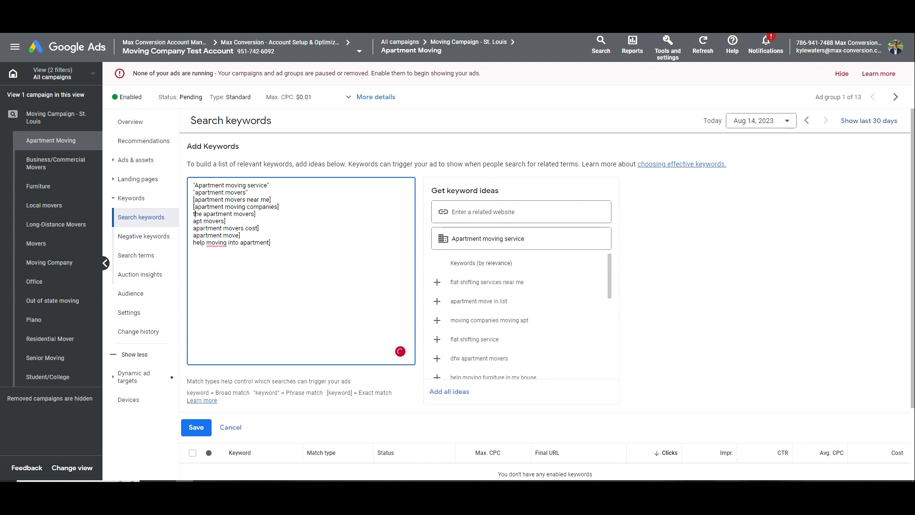
text([)
key(End)
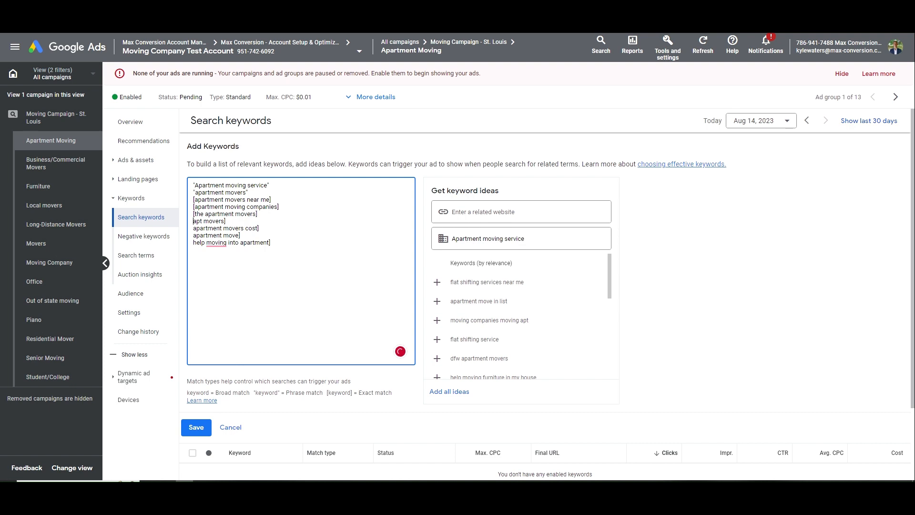
key(Down)
key(Home)
text([)
key(Down)
key(Home)
text([)
key(Down)
key(Home)
key(Down)
key(Home)
text([)
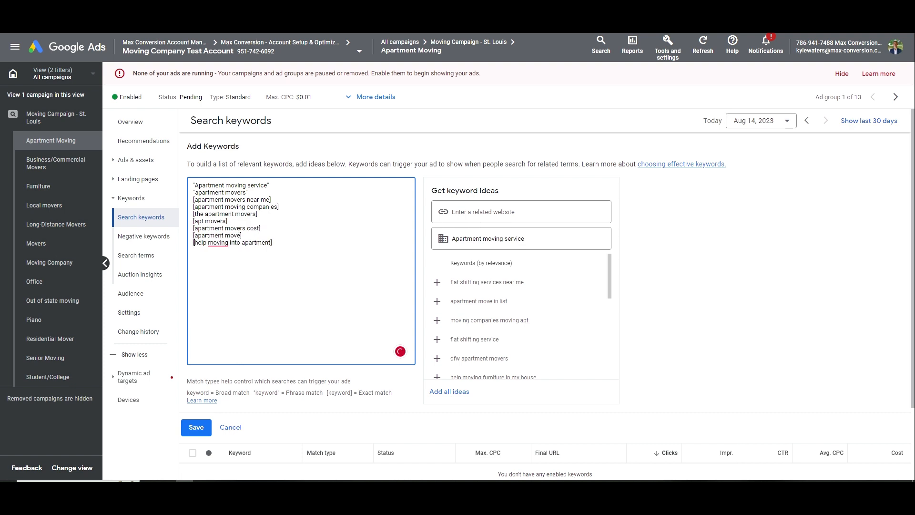
click(196, 427)
click(133, 160)
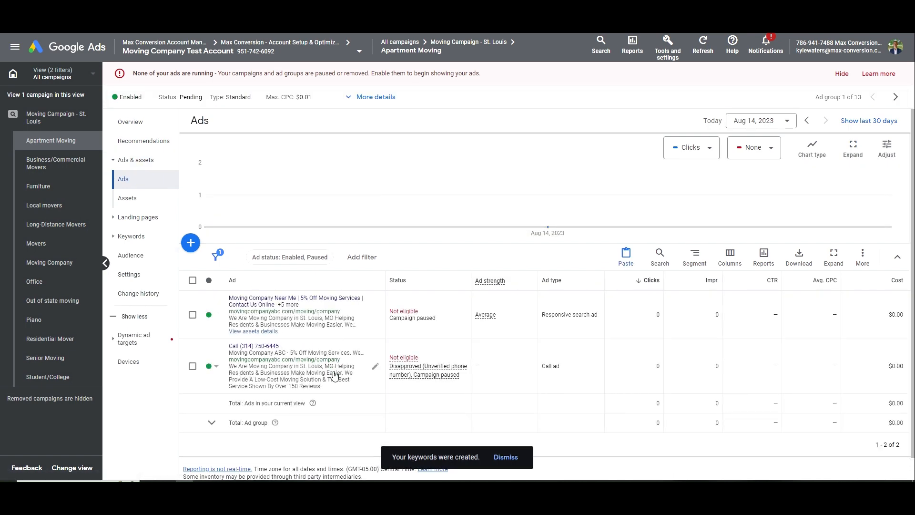
click(332, 309)
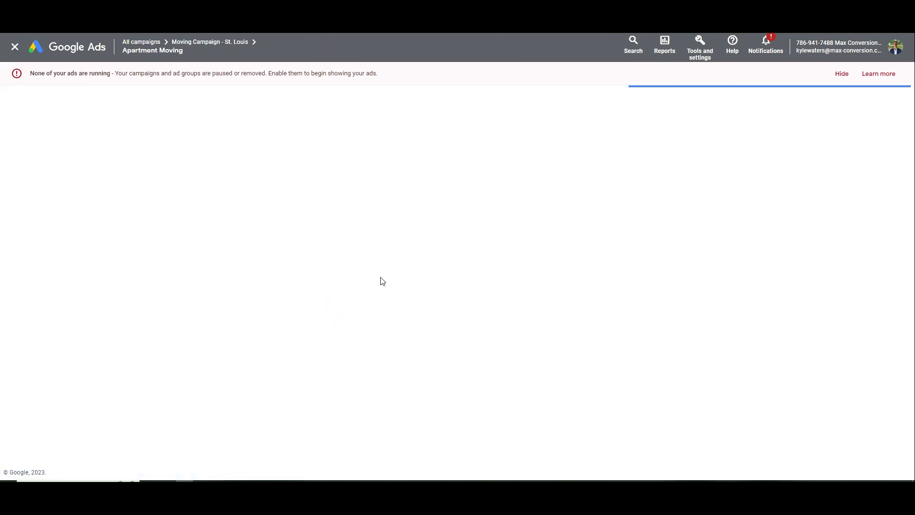
Change the ad's display path to Apartment/Moving
drag(222, 366, 179, 364)
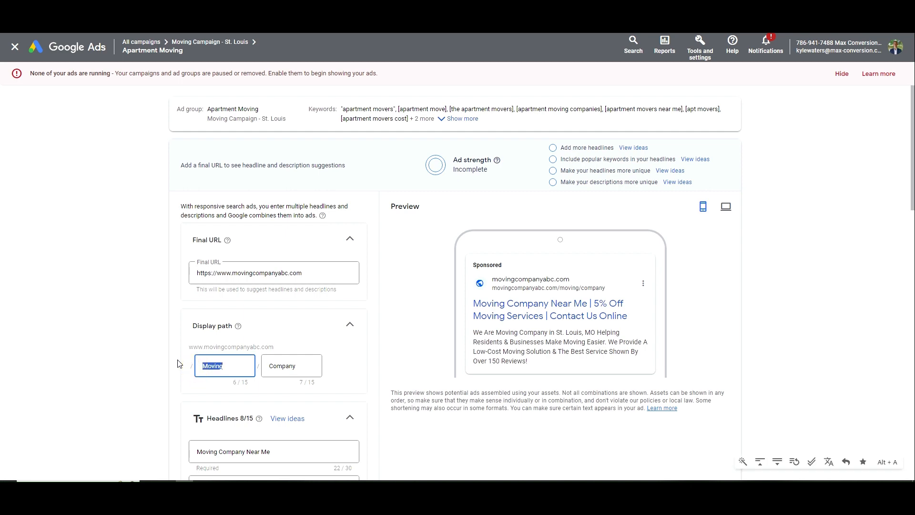
text(Apartment)
key(Tab)
text(Moving)
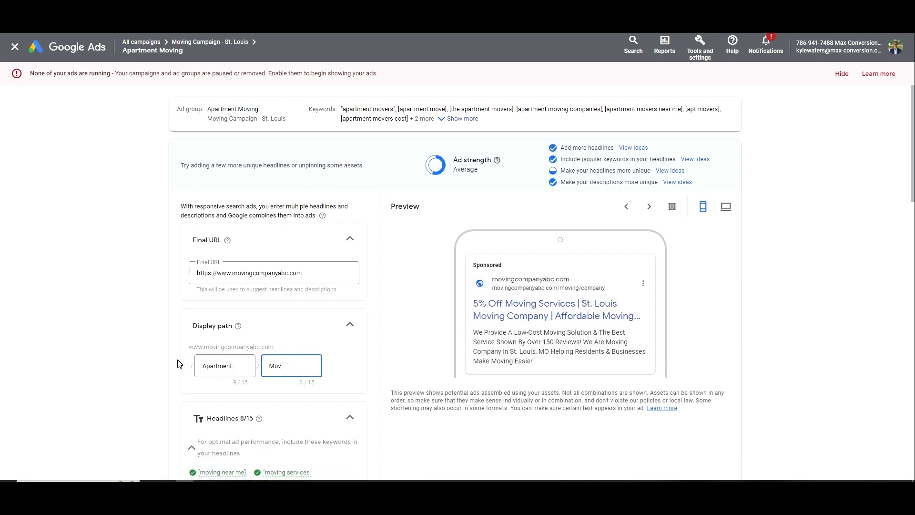
key(Tab)
Rework headlines 1 and 2 around 'Apartment', dropping 'Near Me' and 'Services'
scroll(180, 364, down, 6)
click(195, 267)
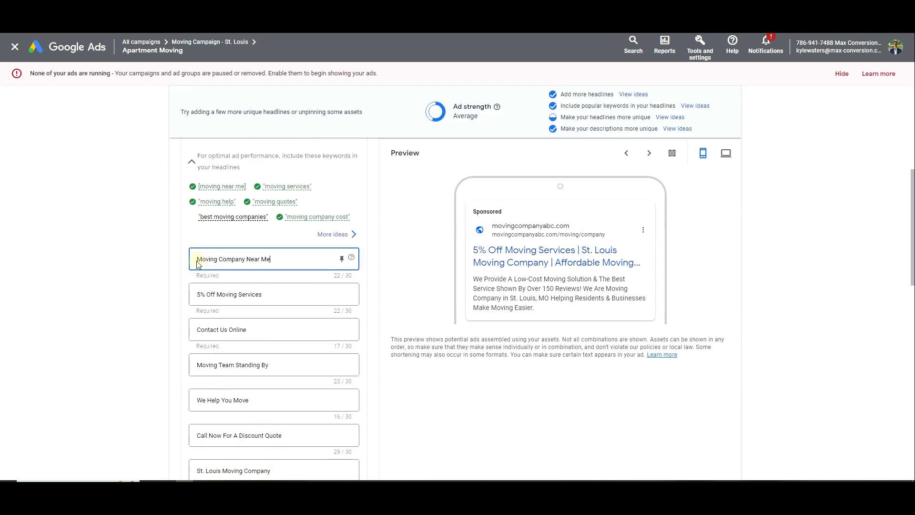
text(Apartment)
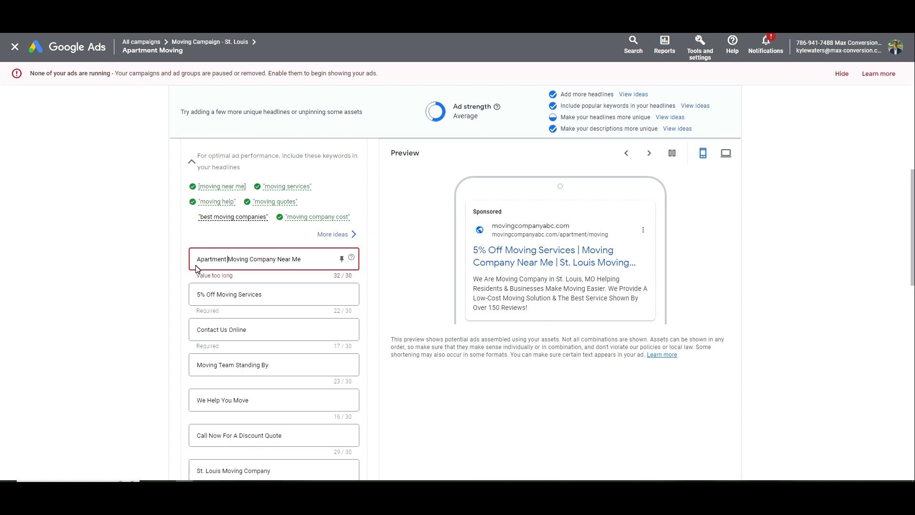
key(ctrl+Right)
key(ctrl+Right)
key(ctrl+shift+Right)
key(BackSpace)
key(BackSpace)
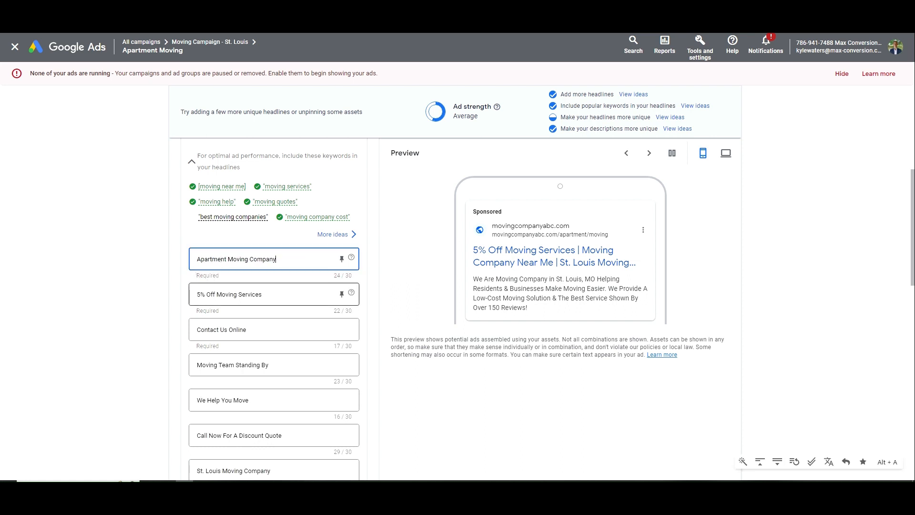
click(220, 294)
text(Apartment)
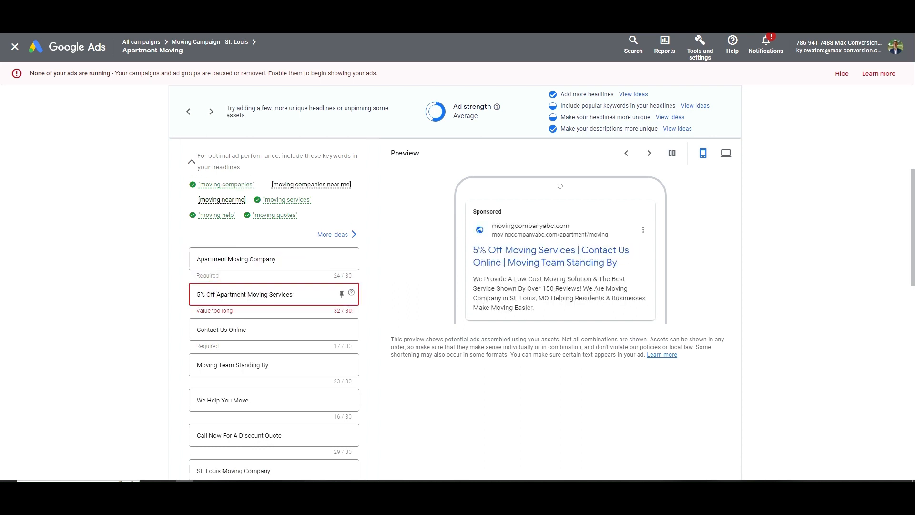
key(ctrl+Right)
key(ctrl+shift+Right)
key(BackSpace)
key(BackSpace)
key(BackSpace)
key(BackSpace)
key(BackSpace)
text(es)
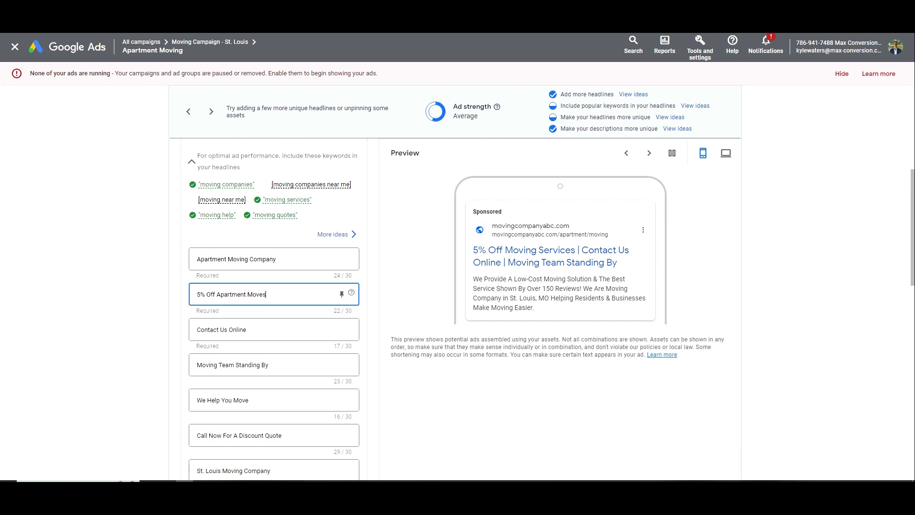
Edit Description 1 to 'A Apartment Moving…', fixing the double space and removing '& Businesses'
double_click(221, 296)
key(ctrl+c)
scroll(225, 301, down, 10)
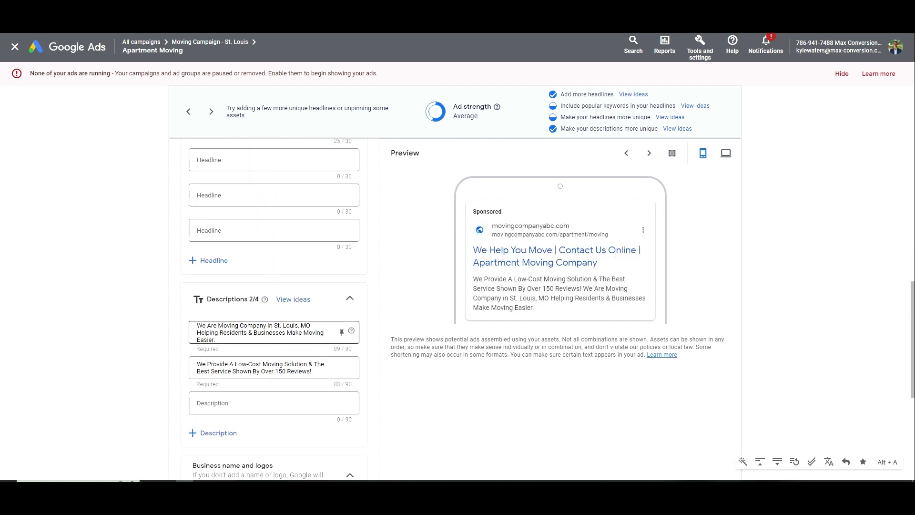
click(222, 326)
text(An)
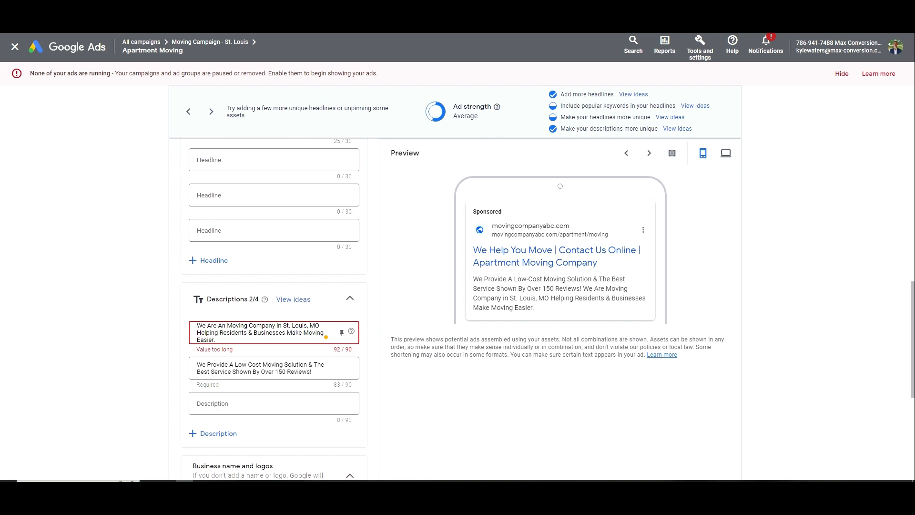
key(ctrl+v)
key(BackSpace)
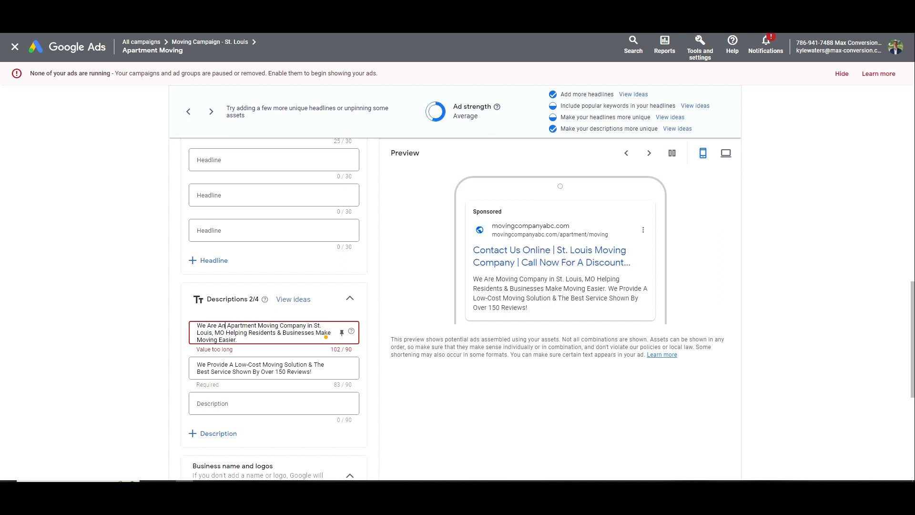
key(BackSpace)
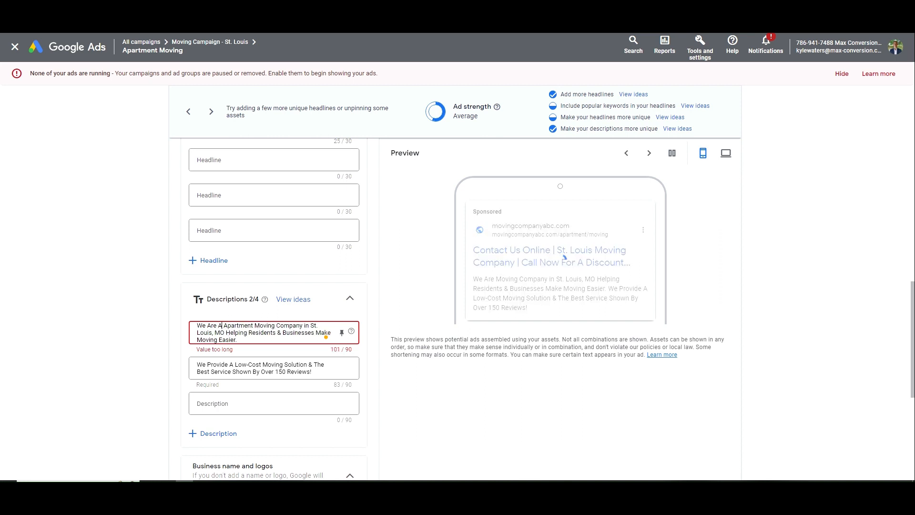
drag(268, 341, 315, 333)
click(278, 333)
key(BackSpace)
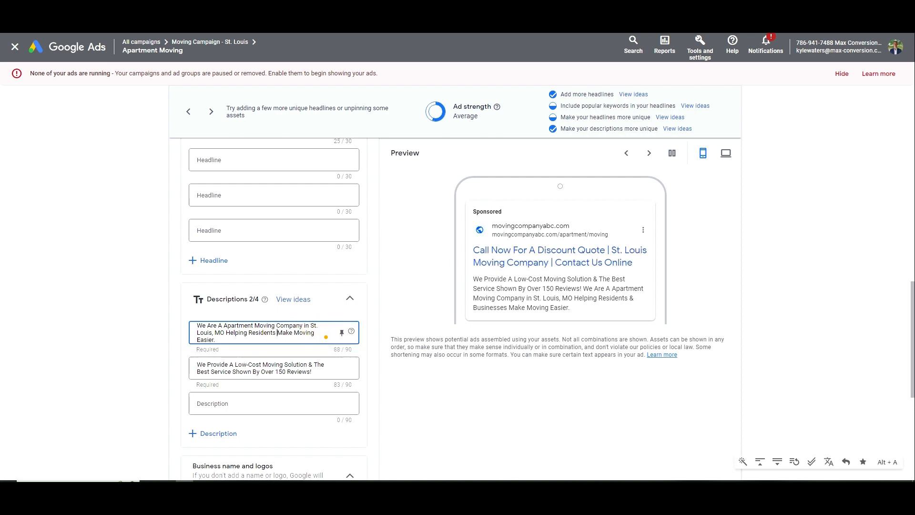
Save the Apartment Moving ad despite the policy finding
scroll(315, 334, down, 6)
click(187, 433)
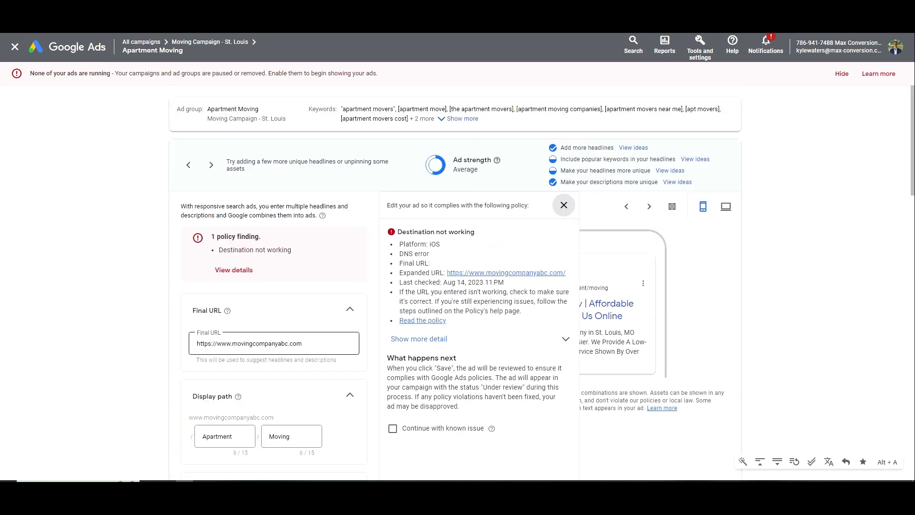
scroll(276, 317, down, 10)
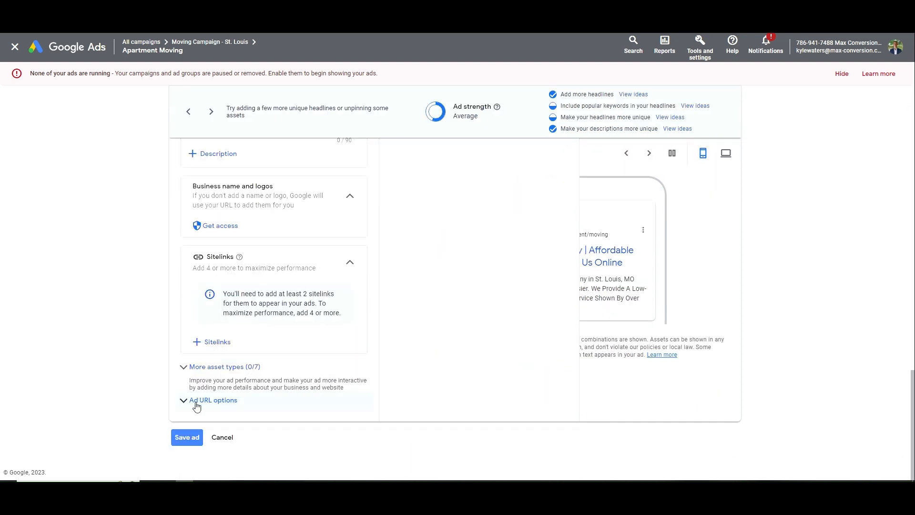
click(187, 437)
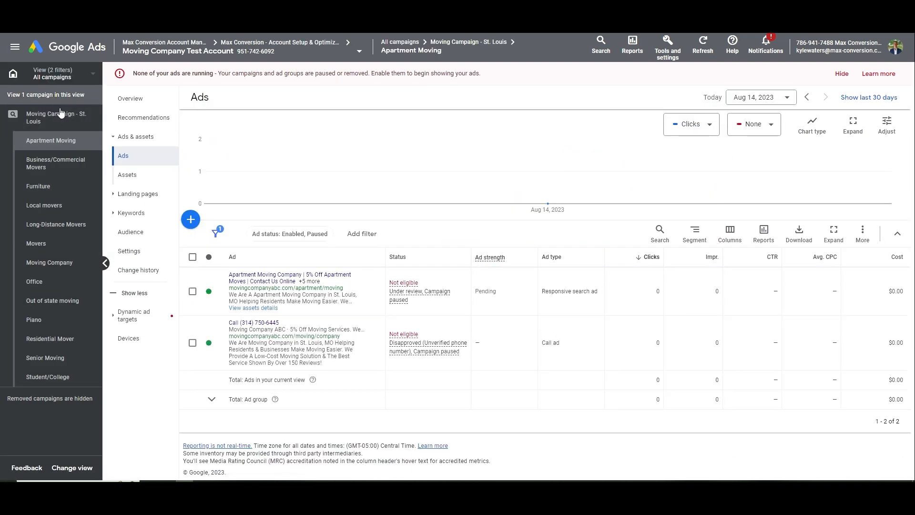
Open Moving Campaign - St. Louis's search keywords, briefly selecting all 100 keywords then clearing
click(60, 113)
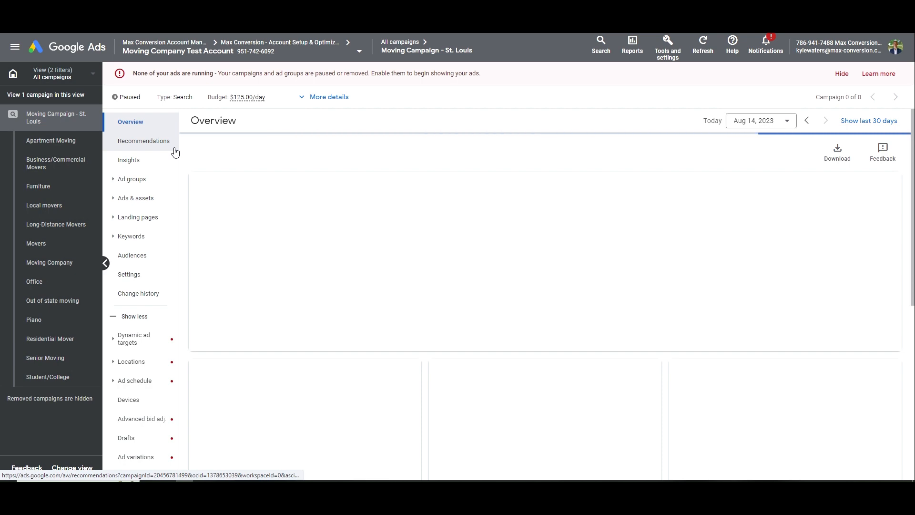
click(131, 236)
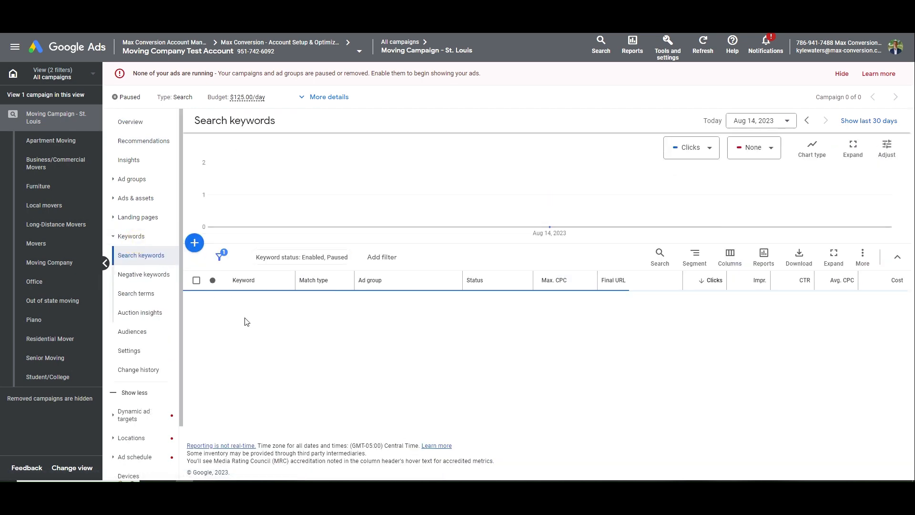
click(196, 280)
click(272, 257)
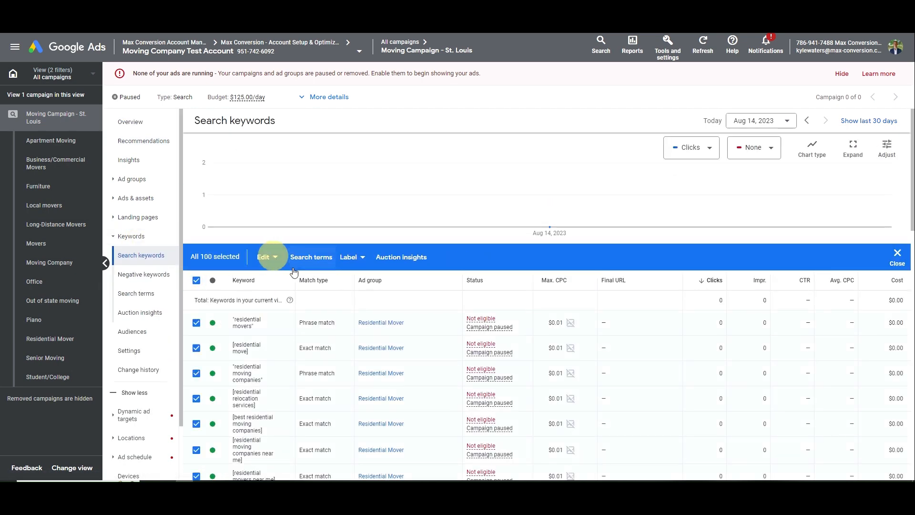
scroll(294, 271, down, 5)
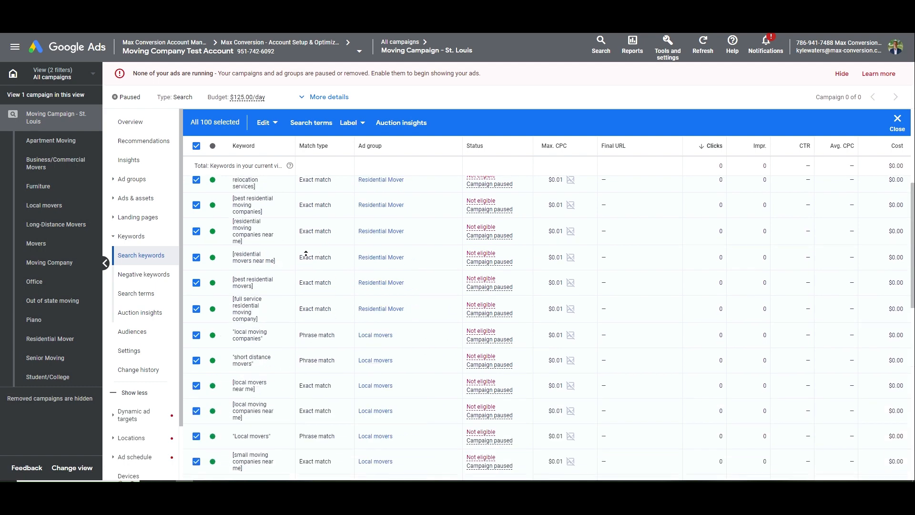
scroll(306, 253, up, 5)
click(196, 280)
Review the keyword list and go to the campaign's targeted locations
scroll(298, 321, down, 6)
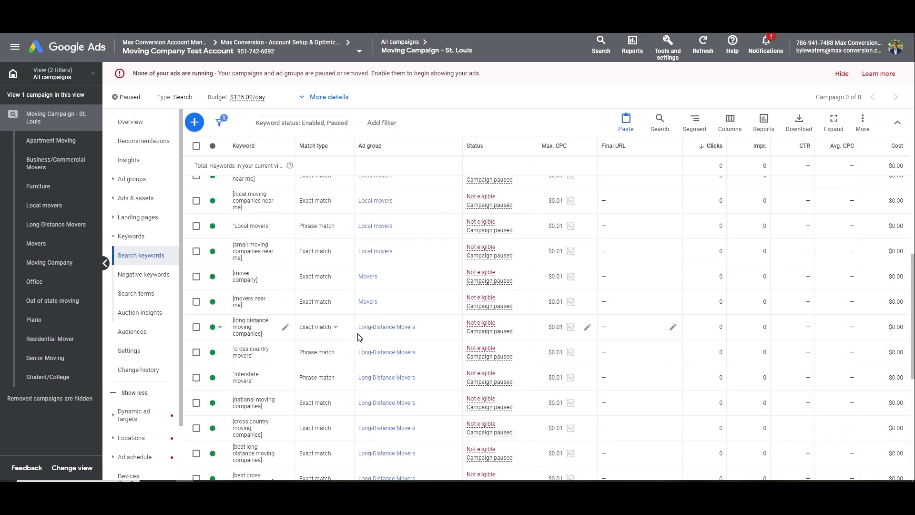
scroll(360, 338, up, 5)
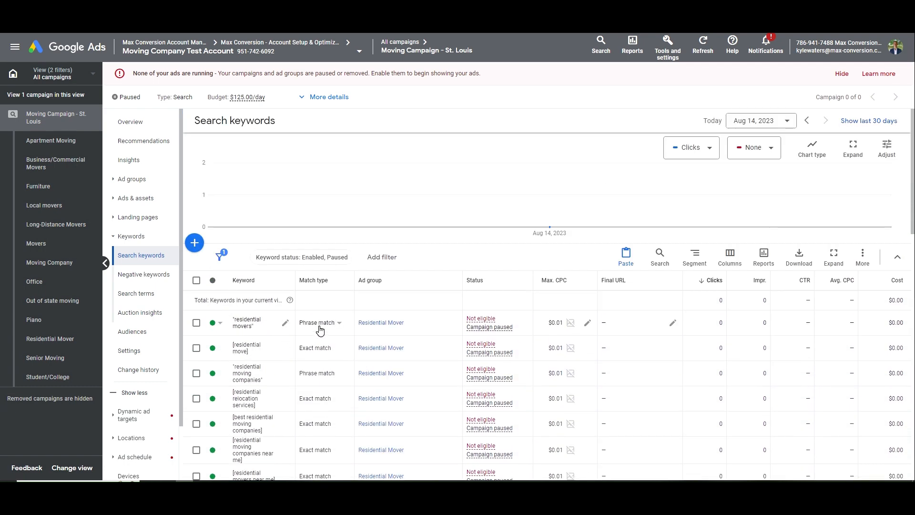
scroll(319, 328, down, 5)
scroll(323, 331, up, 5)
scroll(326, 334, down, 2)
scroll(326, 332, down, 6)
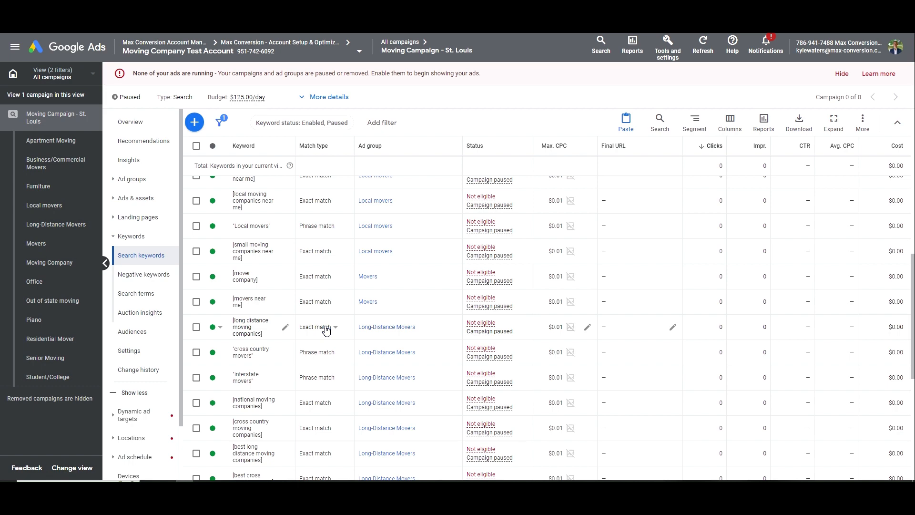
scroll(326, 329, down, 6)
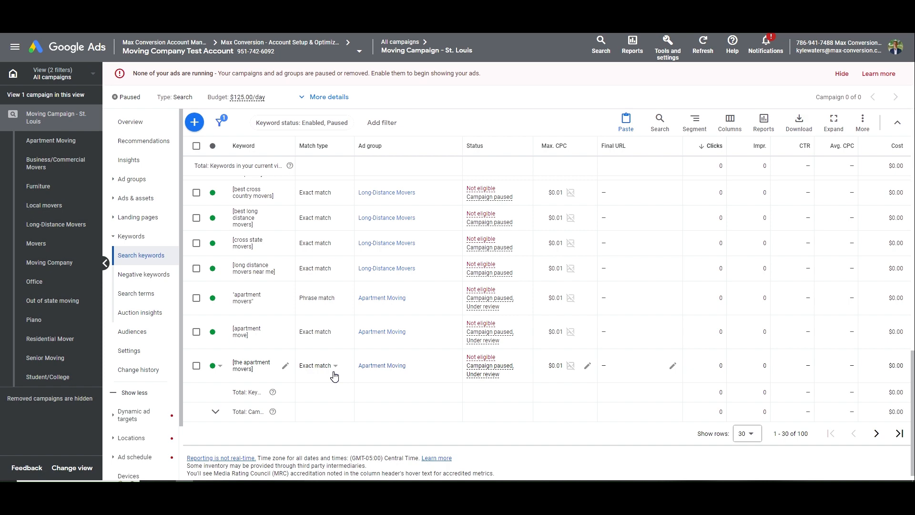
scroll(260, 364, up, 15)
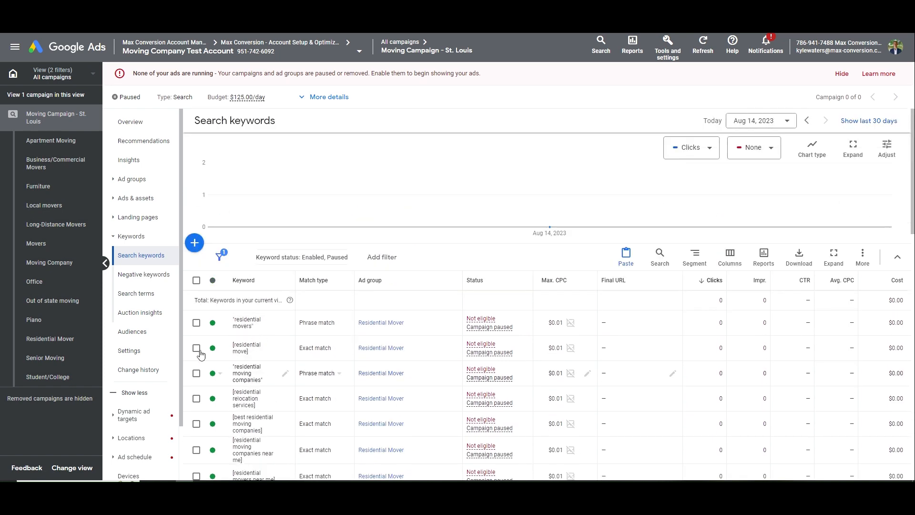
click(136, 438)
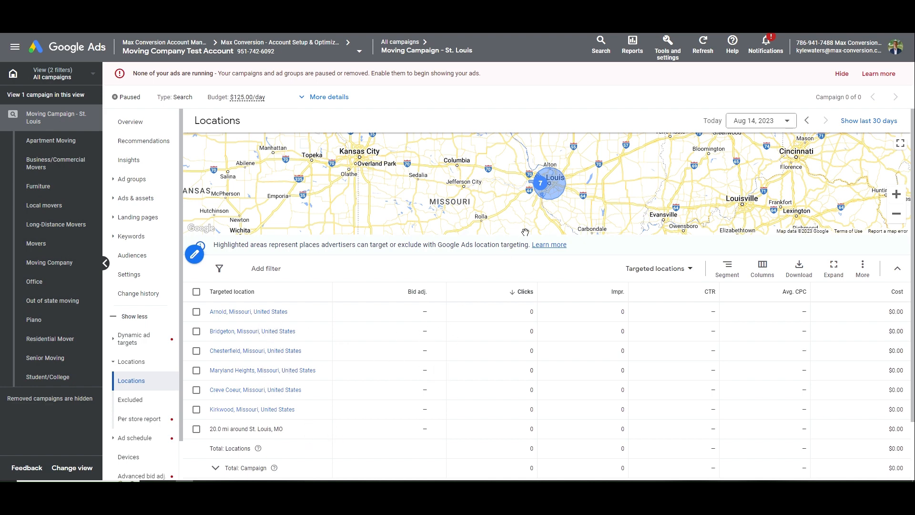
Set Chesterfield's location bid adjustment to a 50% decrease
click(547, 197)
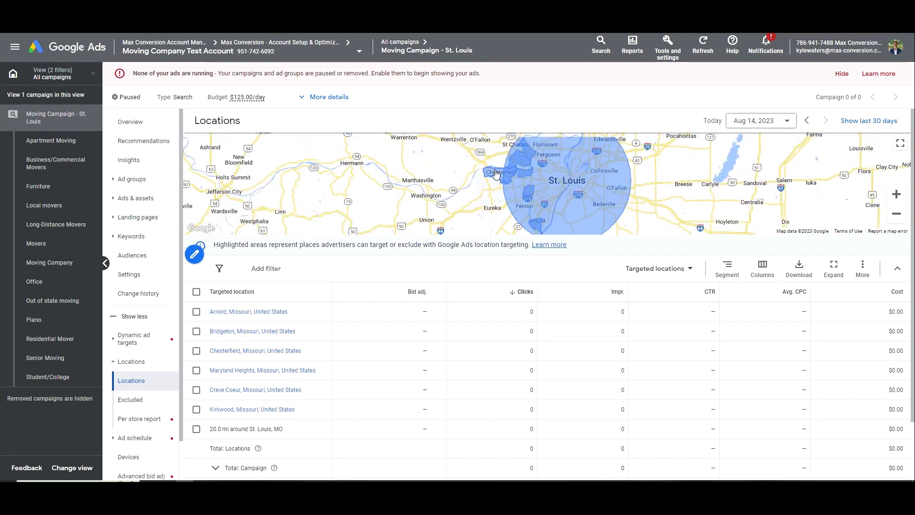
click(433, 355)
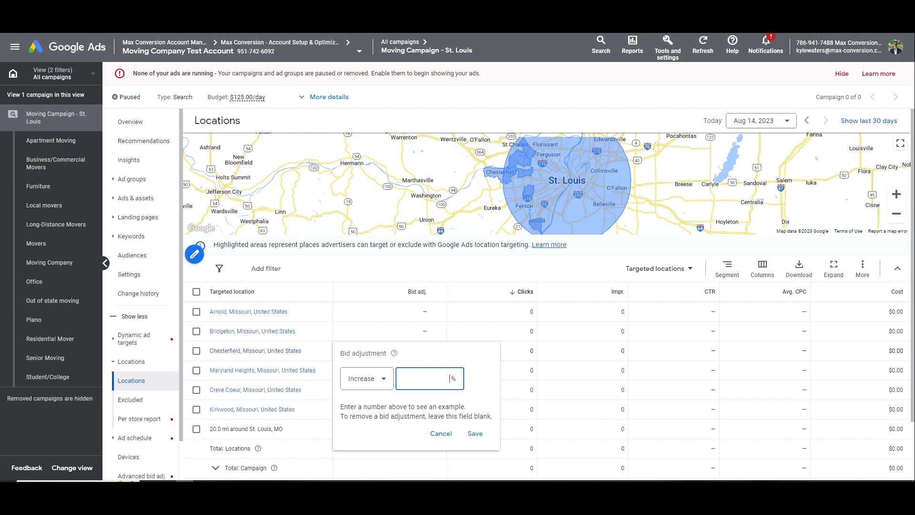
click(436, 432)
click(434, 356)
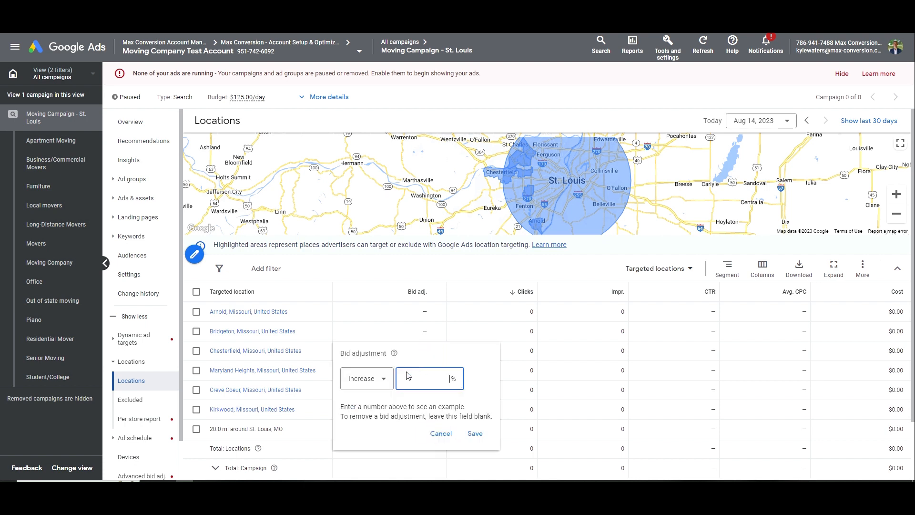
click(436, 434)
click(437, 354)
click(359, 377)
click(434, 432)
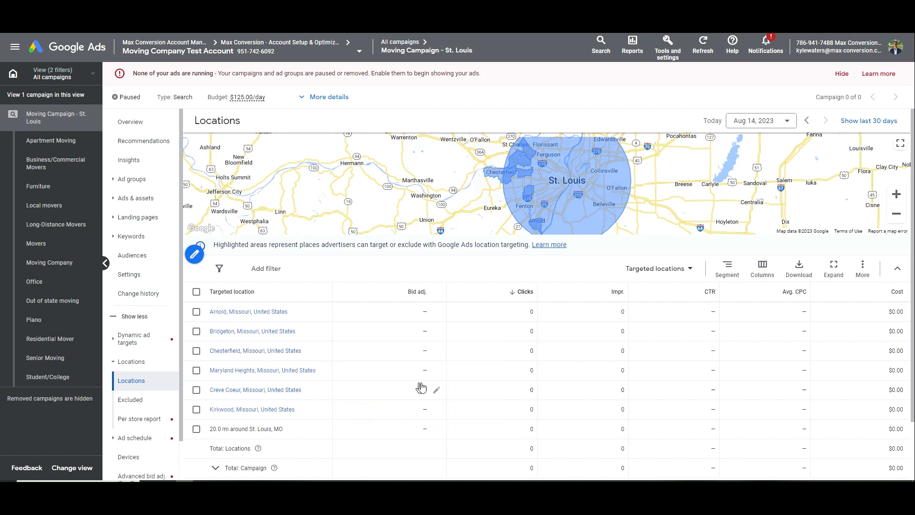
click(435, 355)
click(373, 379)
click(363, 409)
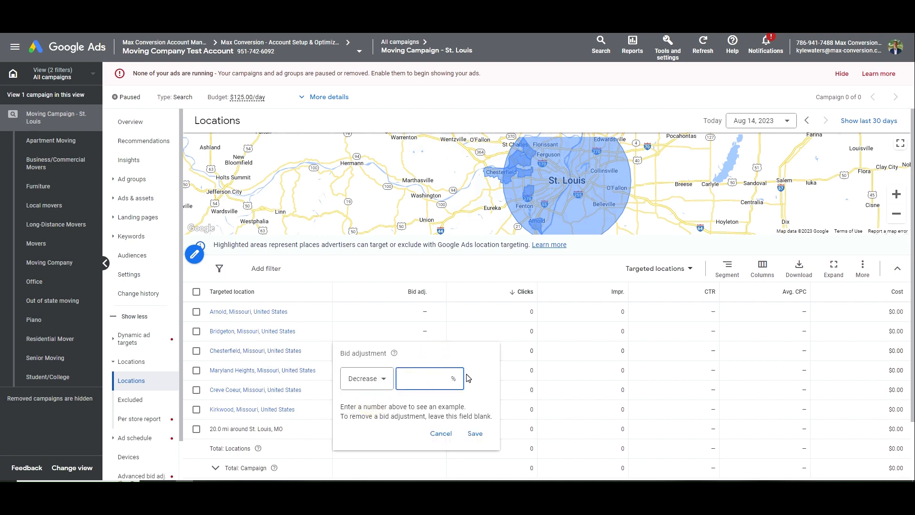
text(50)
key(Return)
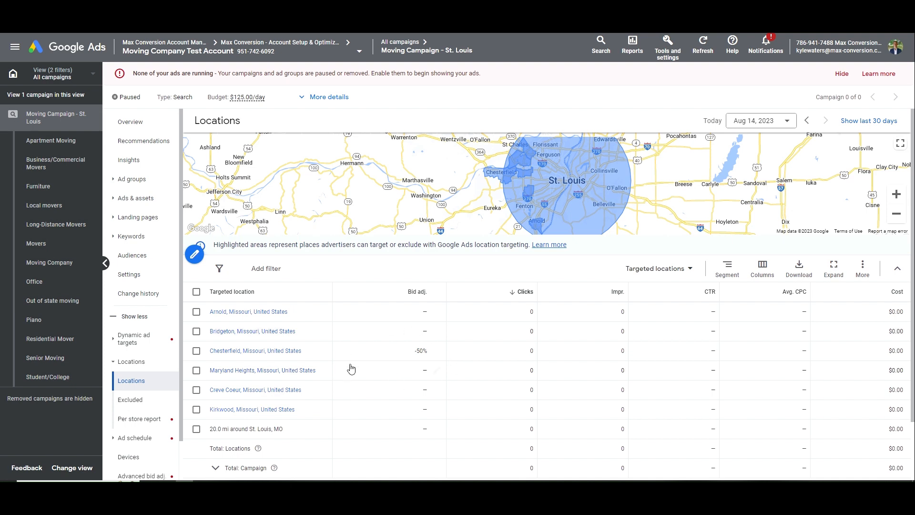
Set Kirkwood's location bid adjustment to a 25% increase
click(435, 409)
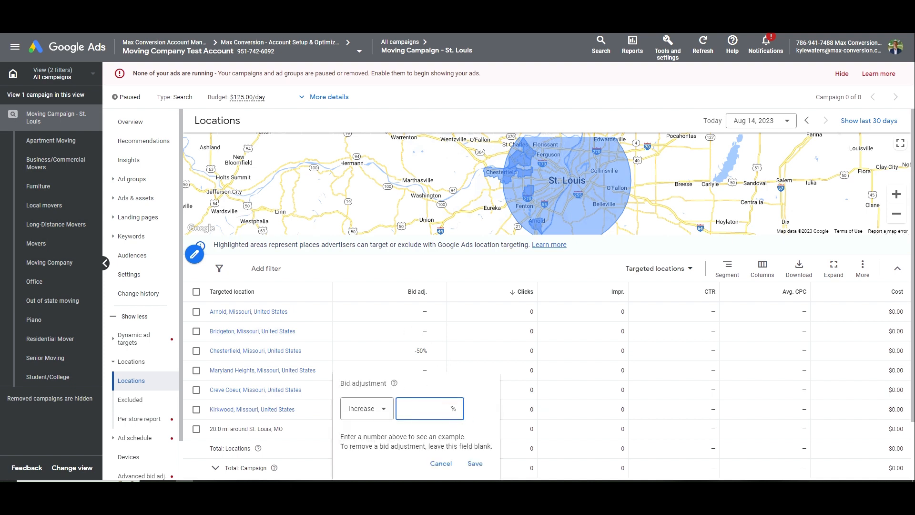
text(25)
key(Return)
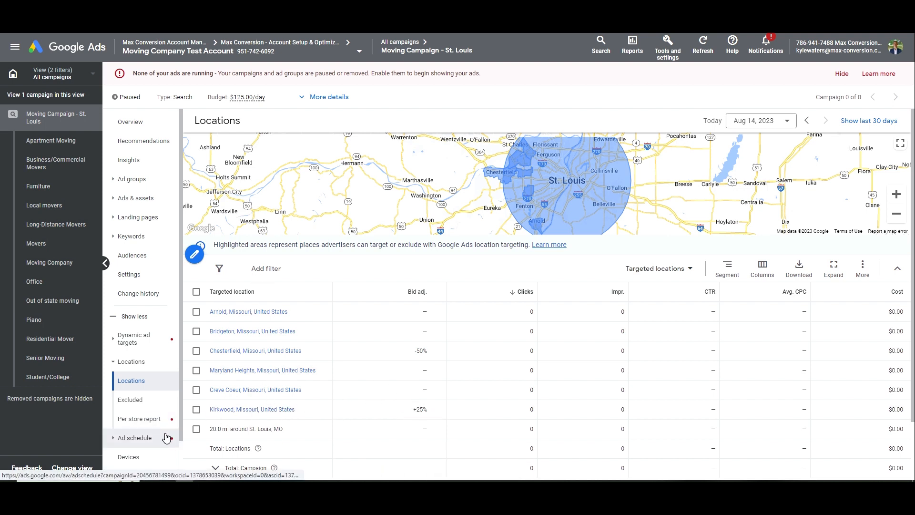
scroll(168, 420, down, 1)
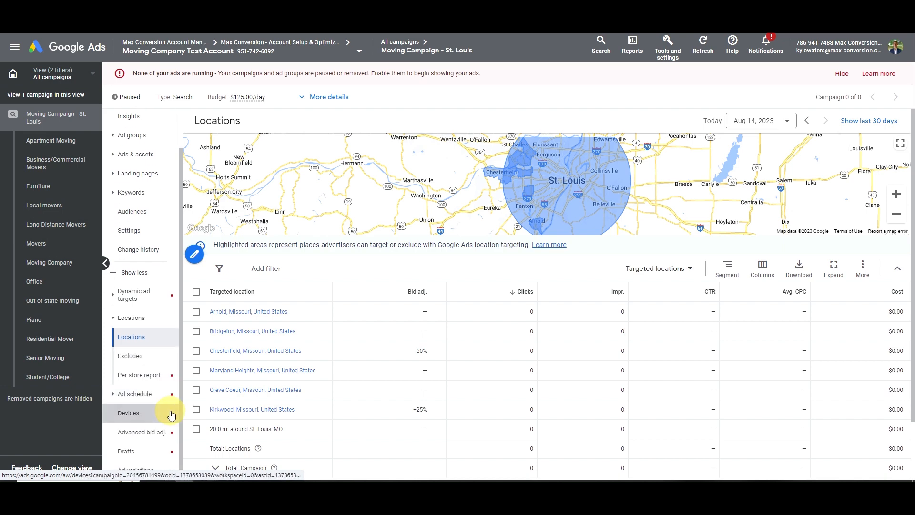
click(172, 415)
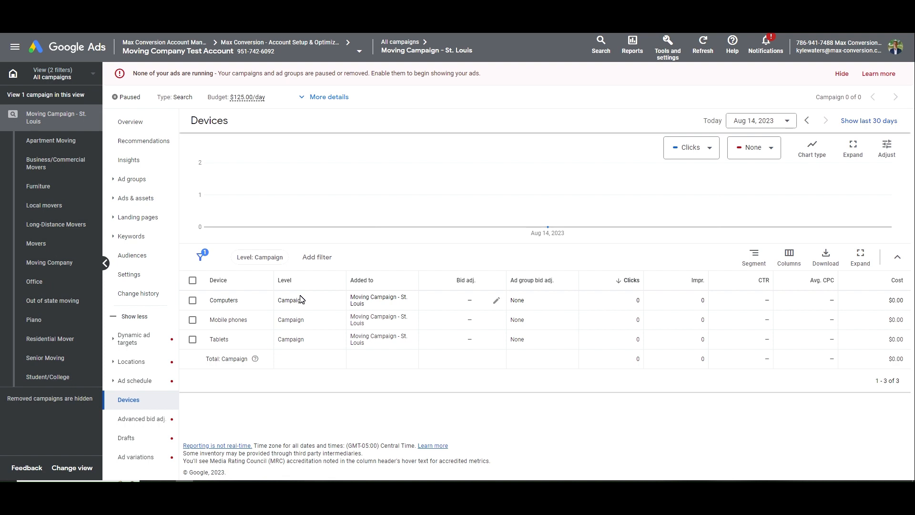
click(497, 299)
click(452, 328)
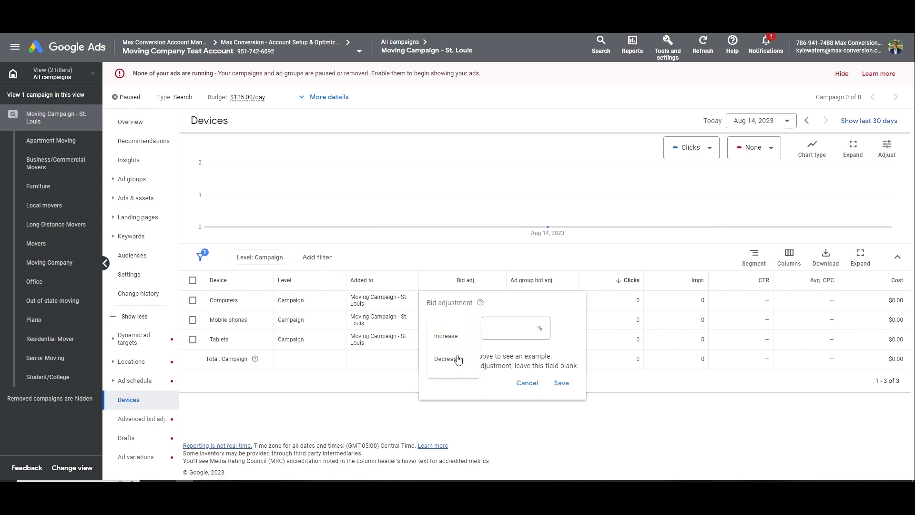
click(458, 359)
click(506, 327)
text(35)
key(Return)
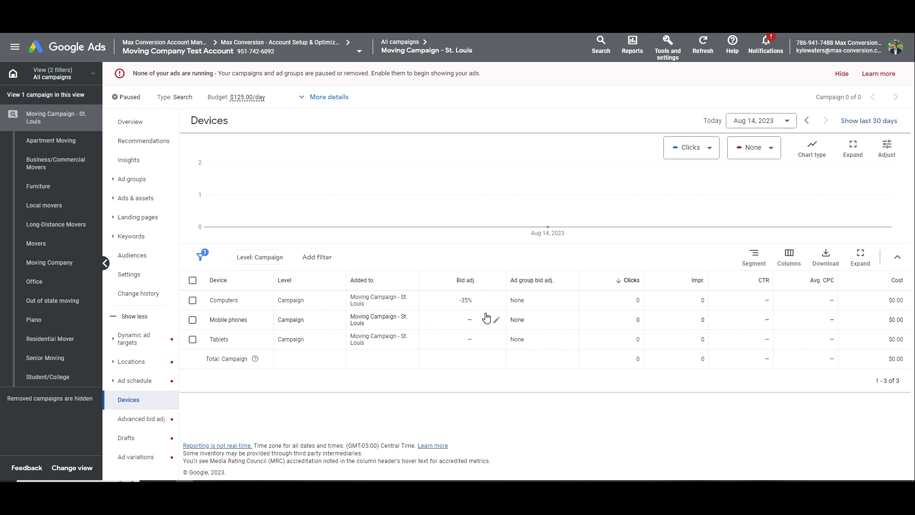
click(496, 299)
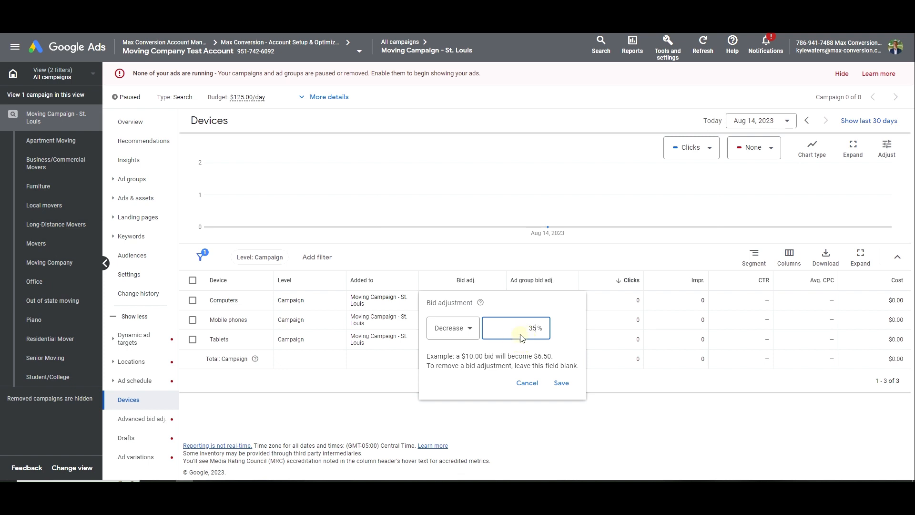
double_click(520, 335)
text(0)
key(Return)
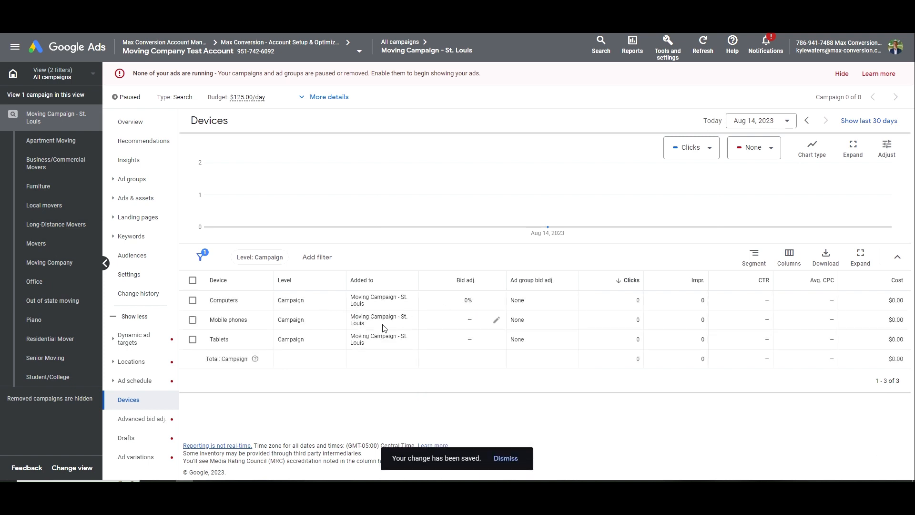
drag(383, 328, 376, 264)
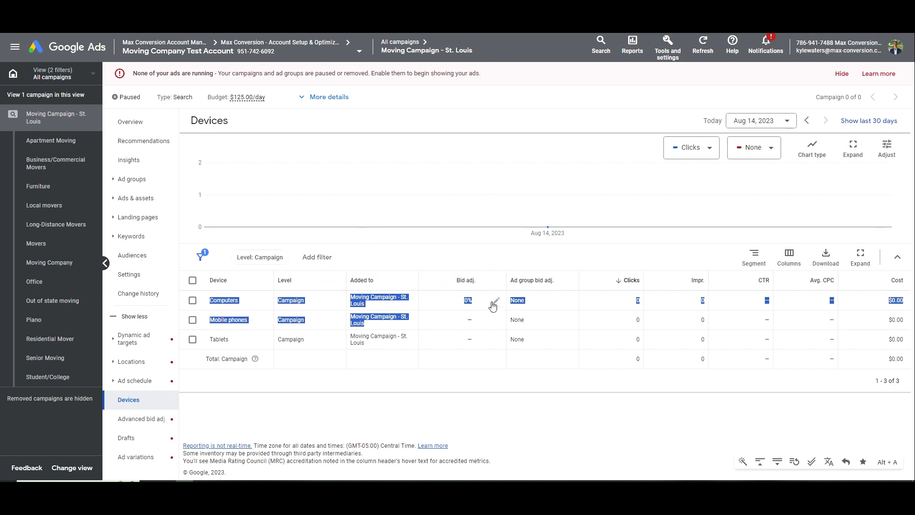
click(522, 316)
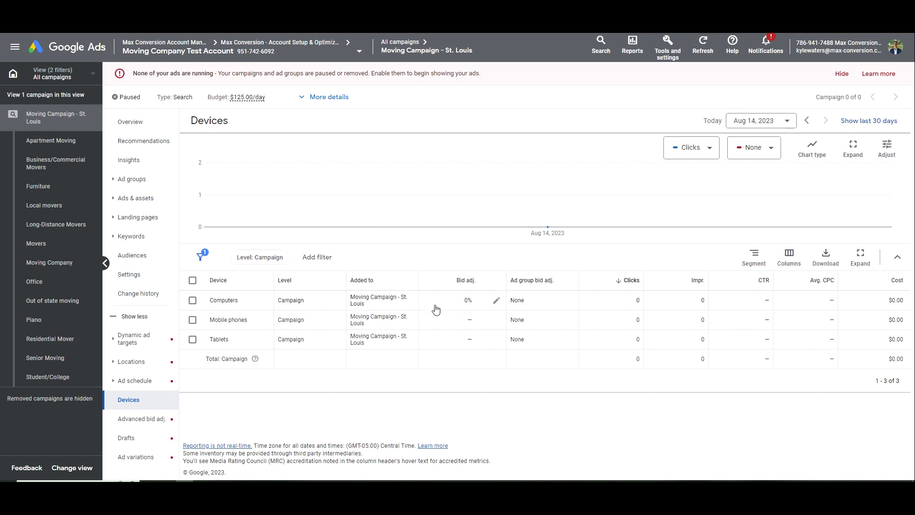
click(245, 340)
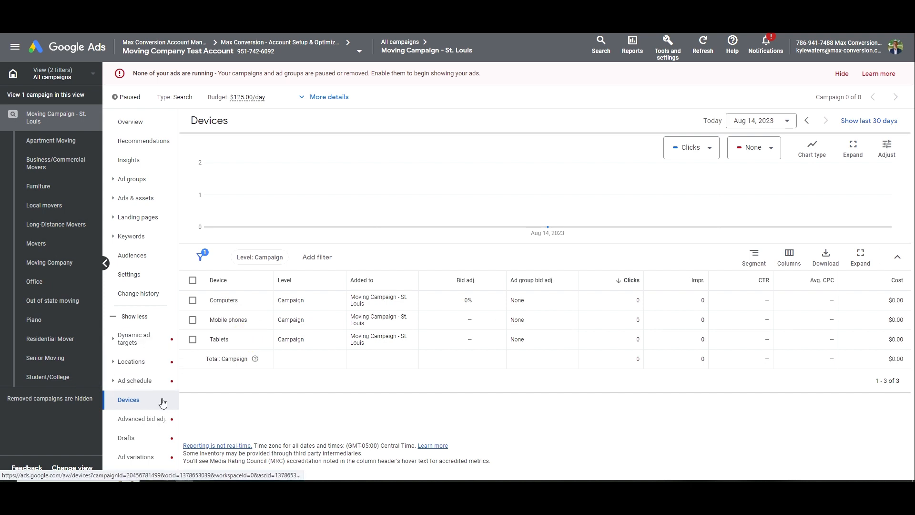
From the campaign's Audiences page, start adding audience segments at campaign level
click(160, 256)
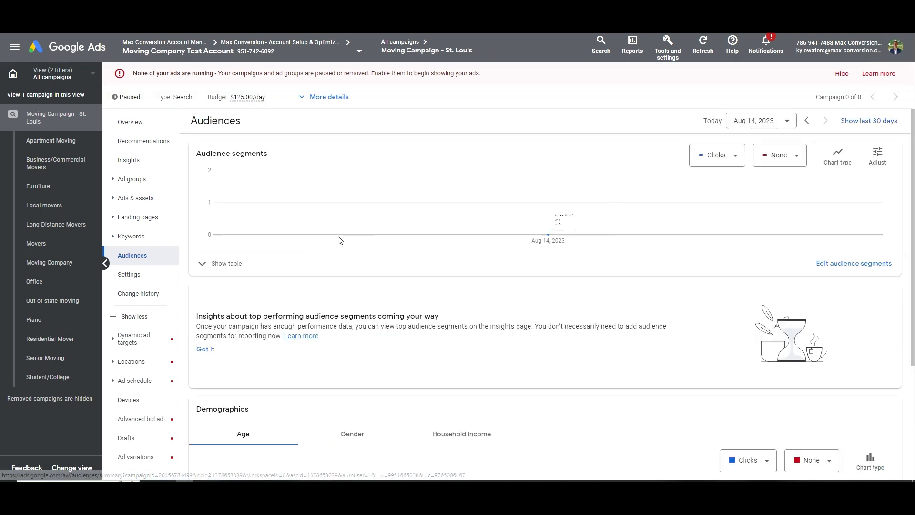
click(228, 270)
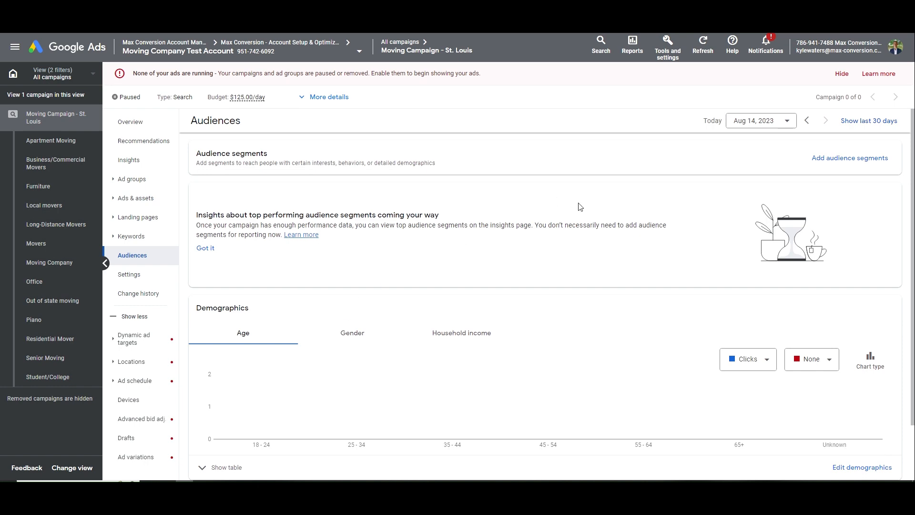
click(809, 164)
click(802, 176)
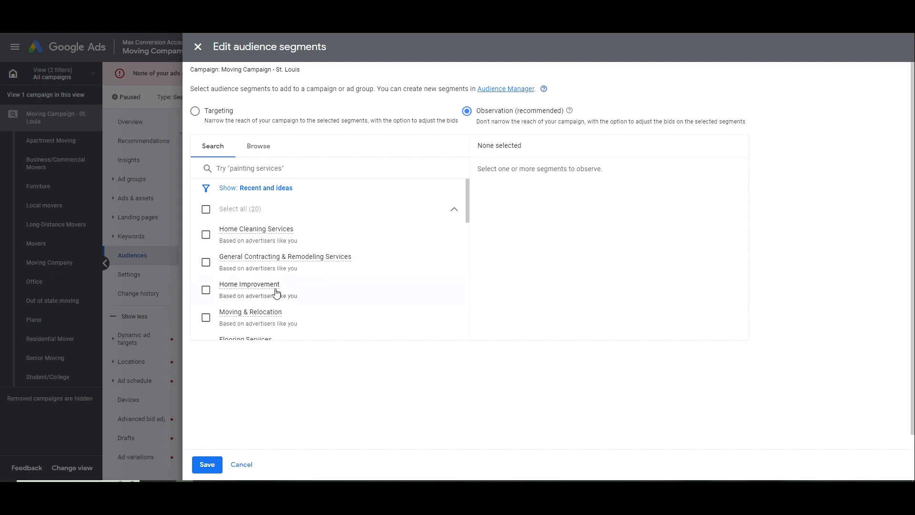
mouse_move(253, 317)
Select the Moving & Relocation and Homeowners ('homeow' search) audience segments
click(256, 117)
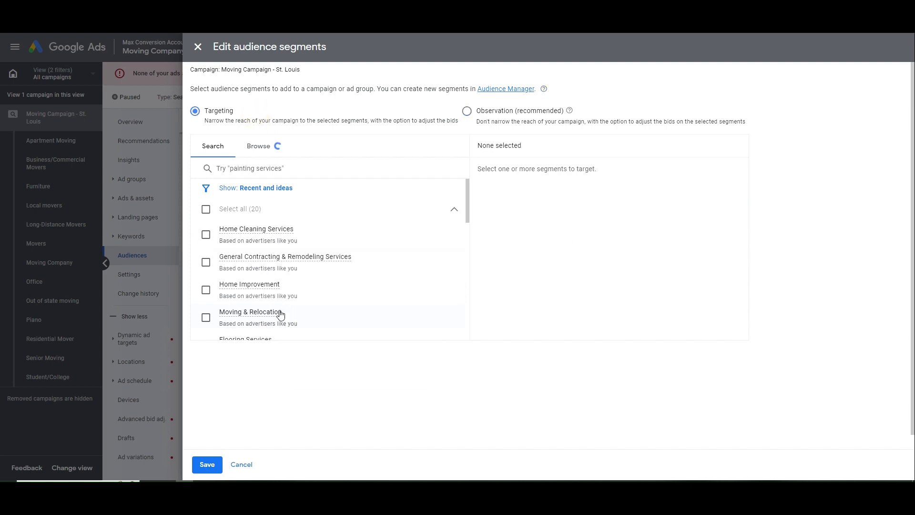
click(206, 318)
scroll(219, 298, down, 1)
scroll(229, 215, up, 1)
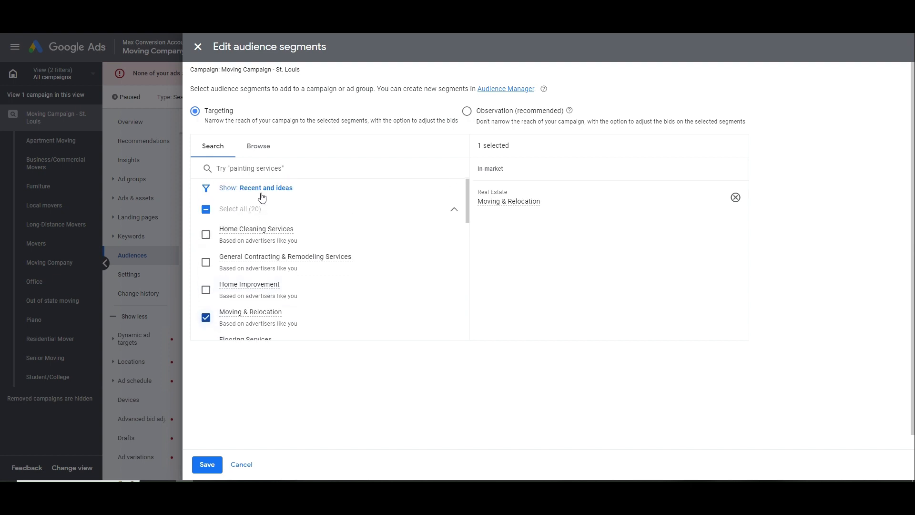
click(268, 168)
text(homeow)
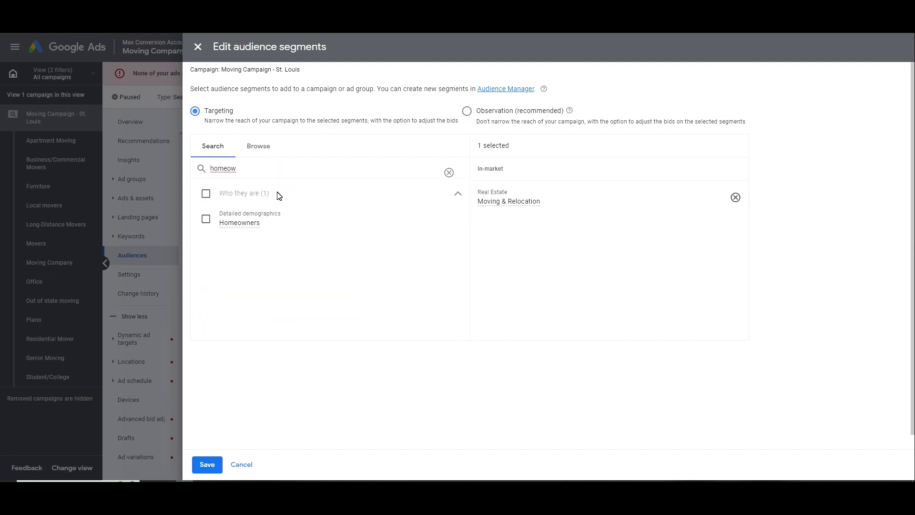
click(265, 224)
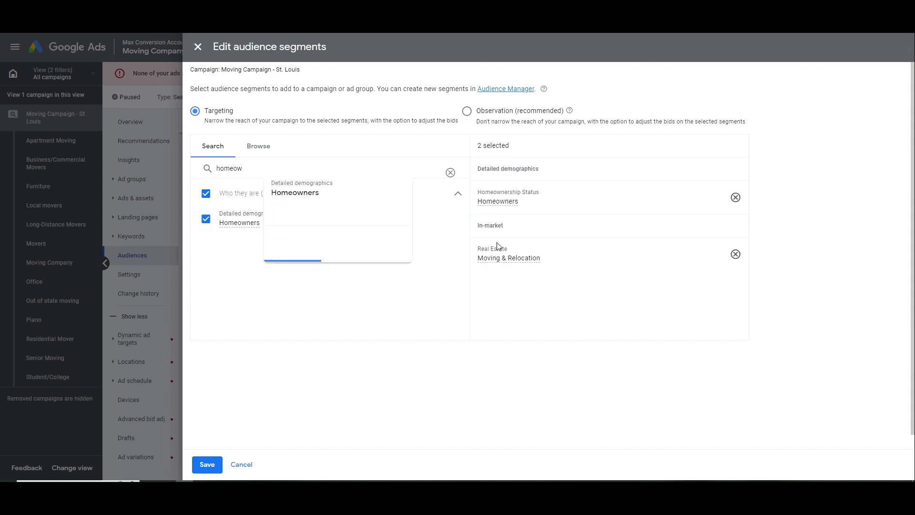
Switch the segments back to Observation and clear the search
mouse_move(524, 258)
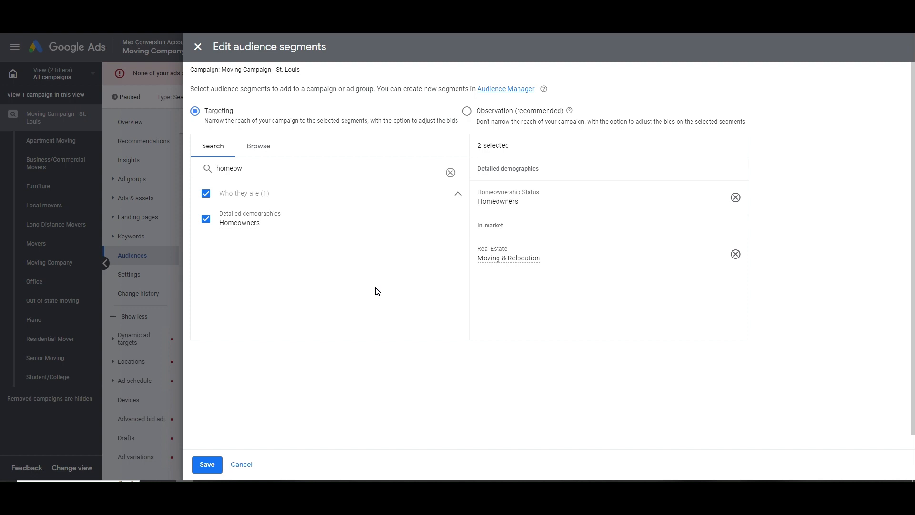
click(524, 112)
drag(535, 206, 487, 192)
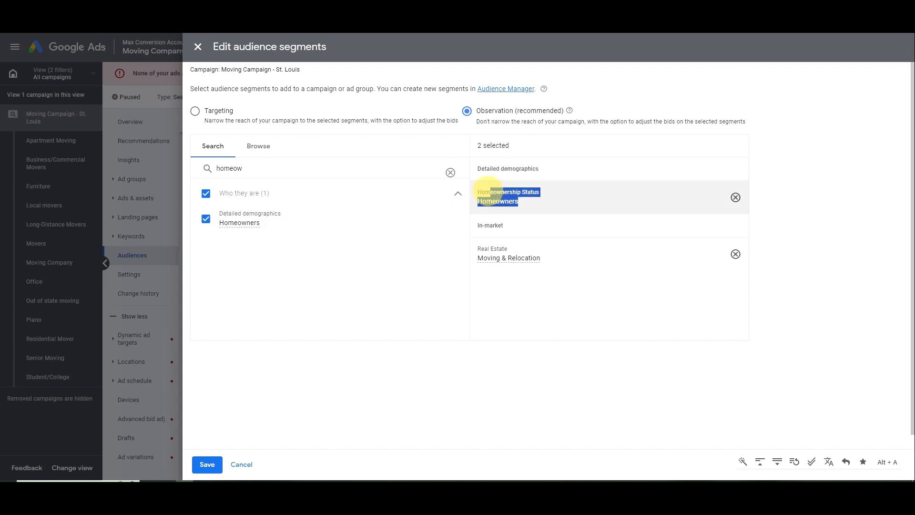
click(486, 191)
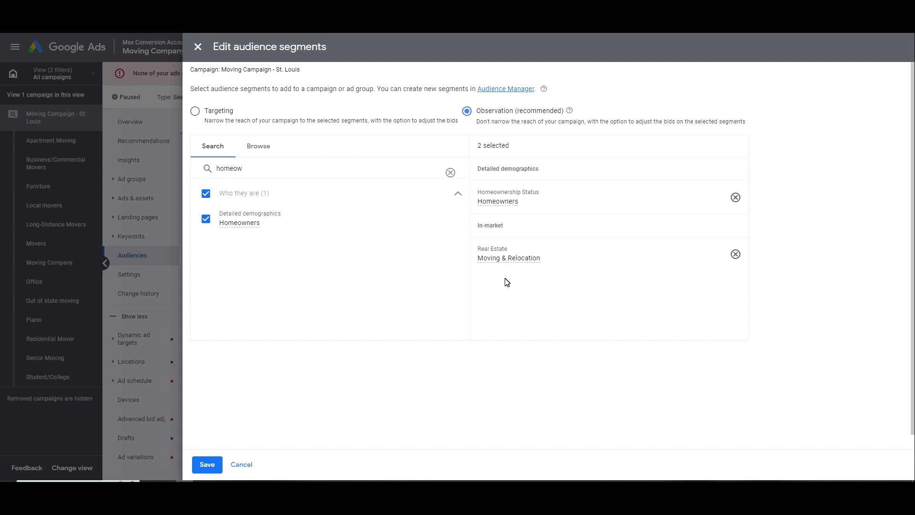
click(450, 173)
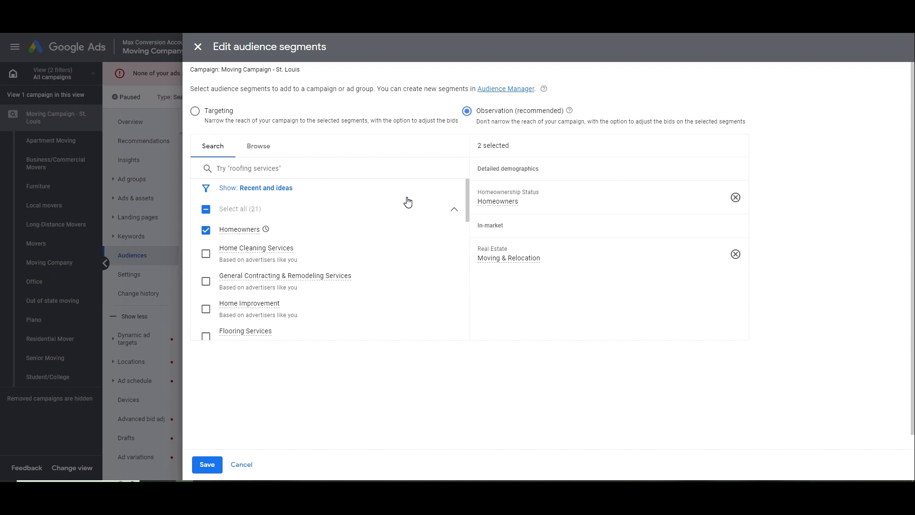
Add Home Improvement, Home Cleaning, Contracting & Remodeling, Business, Flooring, Roofing, Home Inspection, Home & Garden segments
click(327, 313)
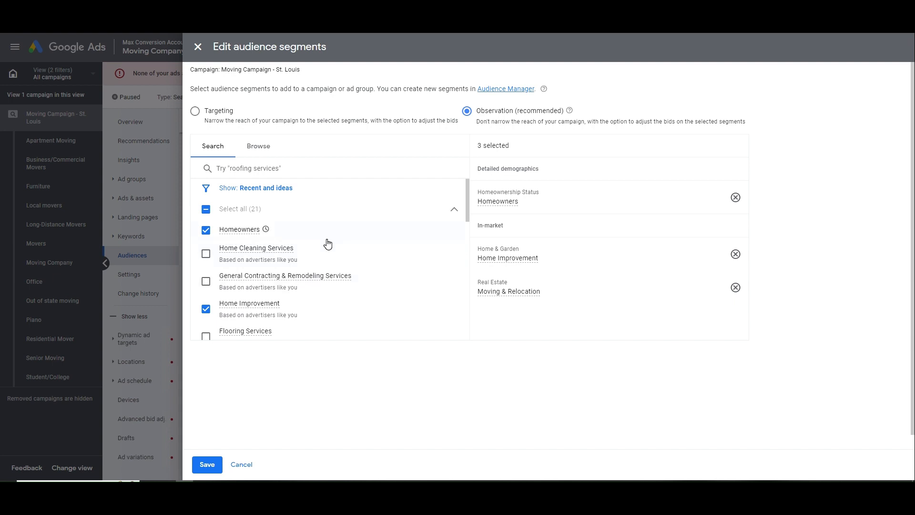
scroll(324, 258, down, 5)
scroll(324, 267, up, 3)
click(329, 252)
click(343, 276)
scroll(320, 245, down, 3)
click(318, 224)
click(316, 198)
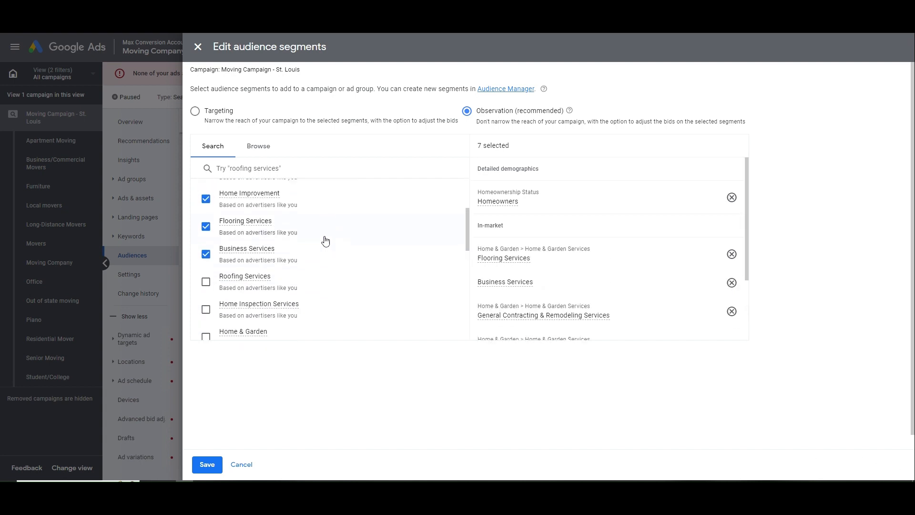
click(324, 250)
click(329, 276)
click(334, 303)
Add Plumbing, Washers & Dryers, Lawn Maintenance, Painting, Real Estate, Lifestyles, Shoppers, Beauty & Wellness, and similar segments
scroll(335, 283, down, 1)
click(331, 279)
click(333, 306)
scroll(332, 305, down, 1)
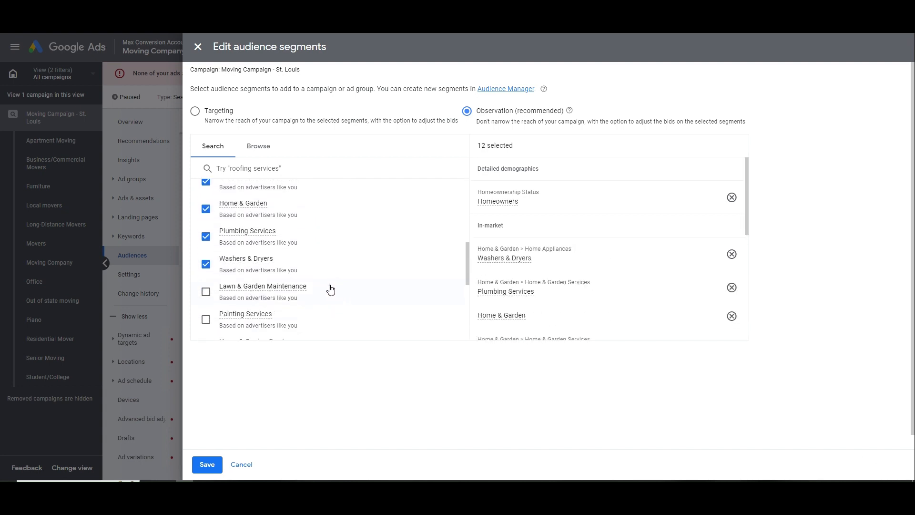
click(330, 288)
click(341, 313)
scroll(343, 295, down, 3)
click(322, 205)
click(329, 233)
click(331, 259)
click(330, 284)
click(327, 315)
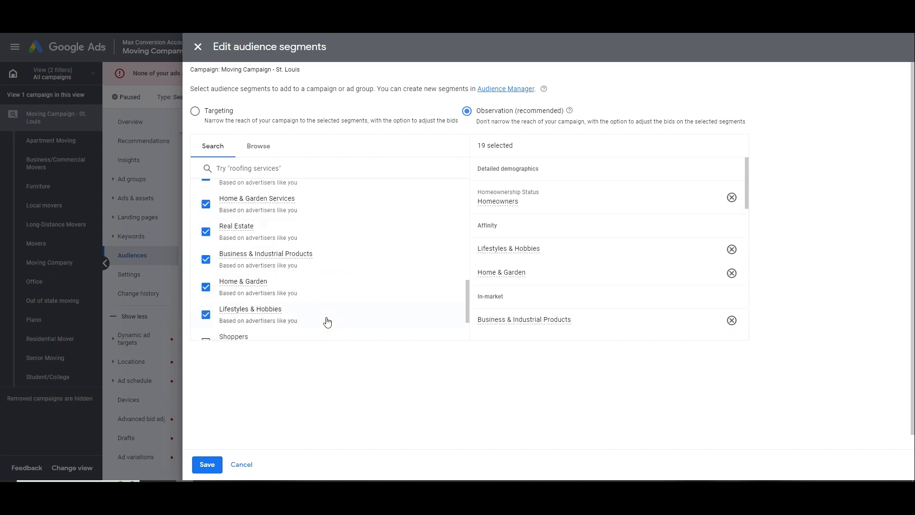
scroll(325, 310, down, 2)
click(327, 286)
click(322, 310)
click(260, 146)
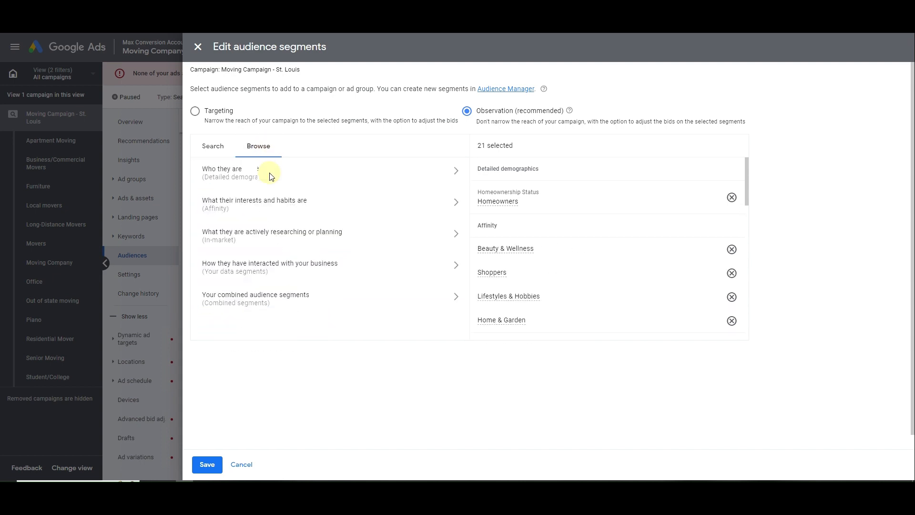
Add the Parents of Infants, Toddlers, Preschoolers, Grade-Schoolers and Teens demographic segments
click(263, 176)
click(262, 190)
click(283, 214)
click(292, 237)
click(292, 259)
click(292, 284)
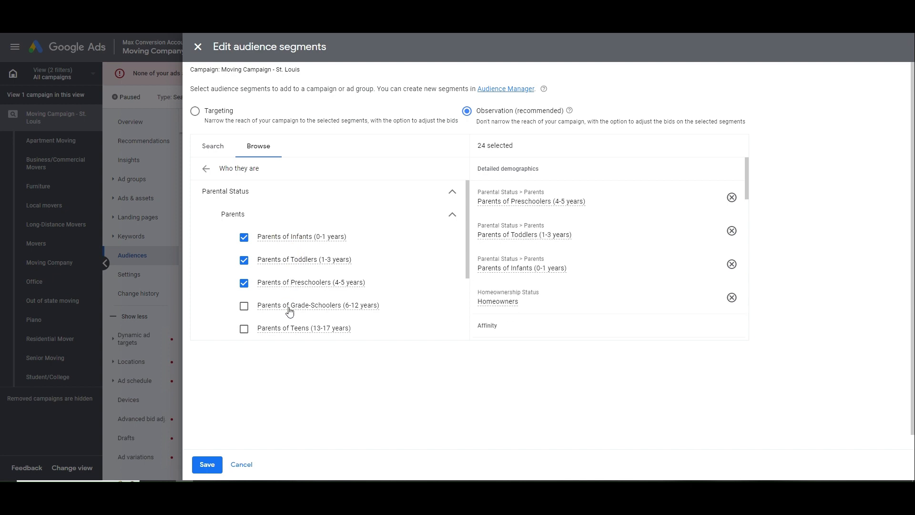
scroll(293, 293, down, 2)
click(292, 234)
click(292, 211)
Add the Single, In a Relationship and Married marital status segments
click(259, 260)
click(265, 283)
click(267, 304)
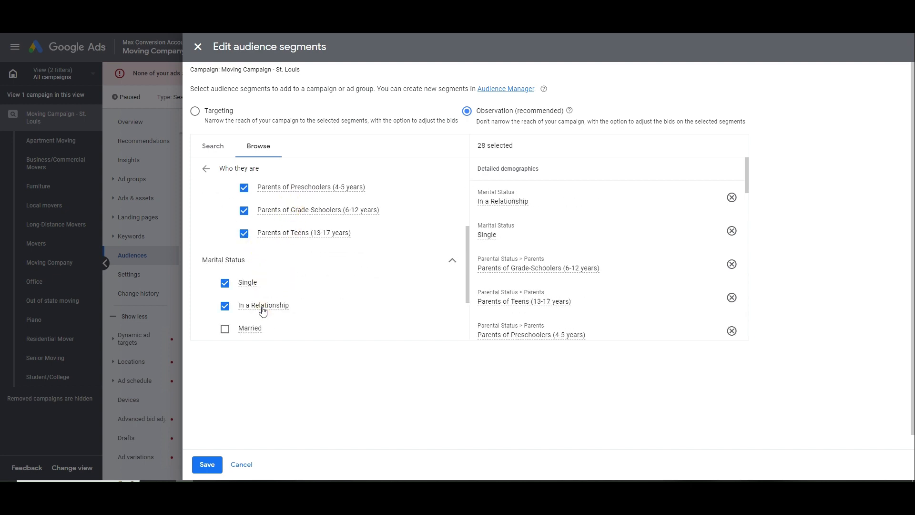
click(264, 327)
Add Current College Students, High School Graduate, Bachelor's Degree and Advanced Degree education segments
scroll(267, 286, down, 3)
click(257, 278)
click(277, 253)
click(282, 276)
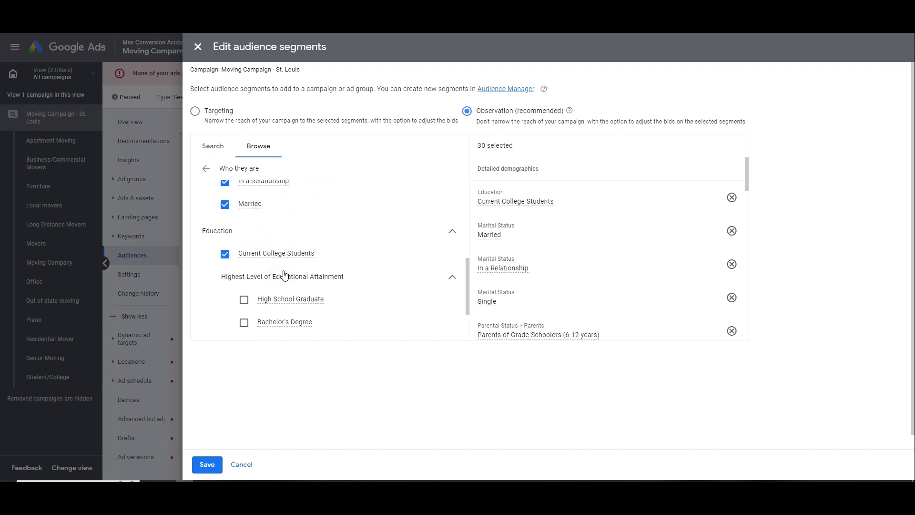
scroll(279, 267, down, 1)
click(278, 251)
scroll(282, 289, down, 1)
click(285, 251)
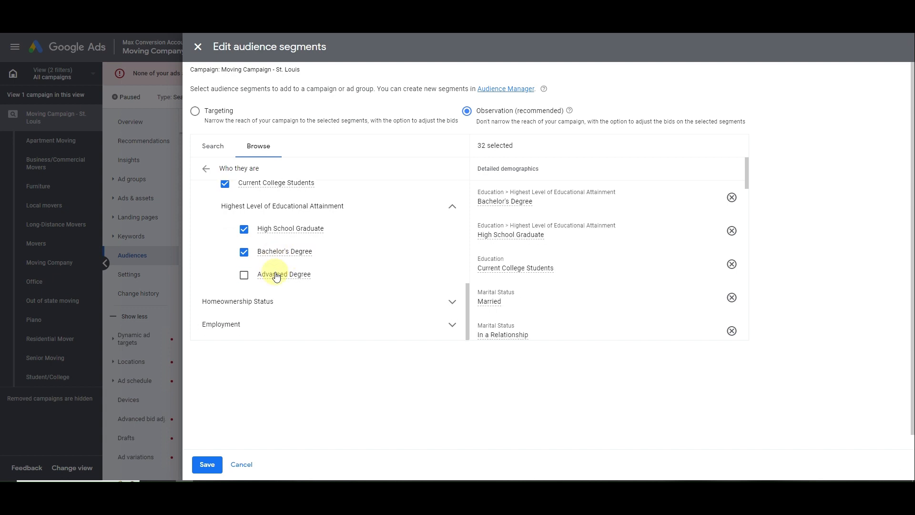
click(274, 272)
Add the Renters segment plus Small, Large and Very Large Employer company-size segments
click(265, 298)
scroll(265, 298, down, 2)
click(264, 297)
scroll(263, 305, down, 1)
click(261, 310)
scroll(274, 286, down, 1)
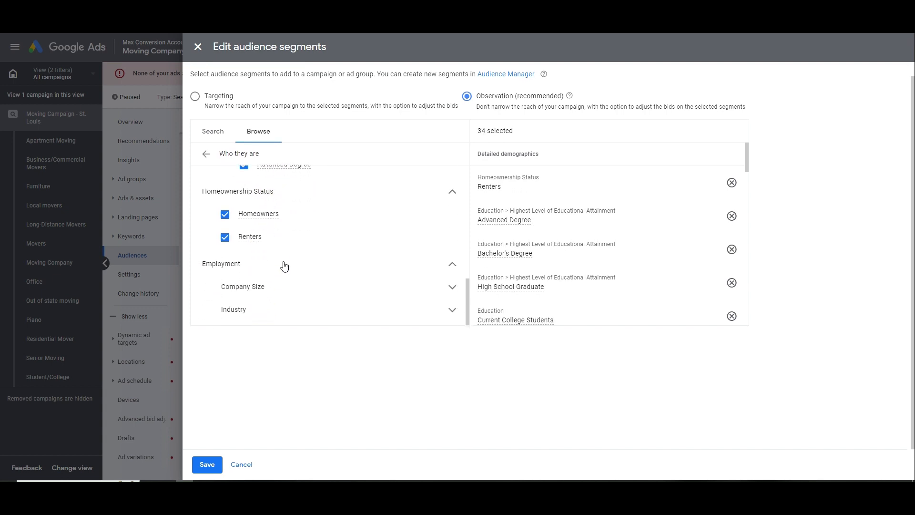
click(263, 288)
click(291, 308)
scroll(296, 291, down, 2)
click(301, 261)
click(289, 284)
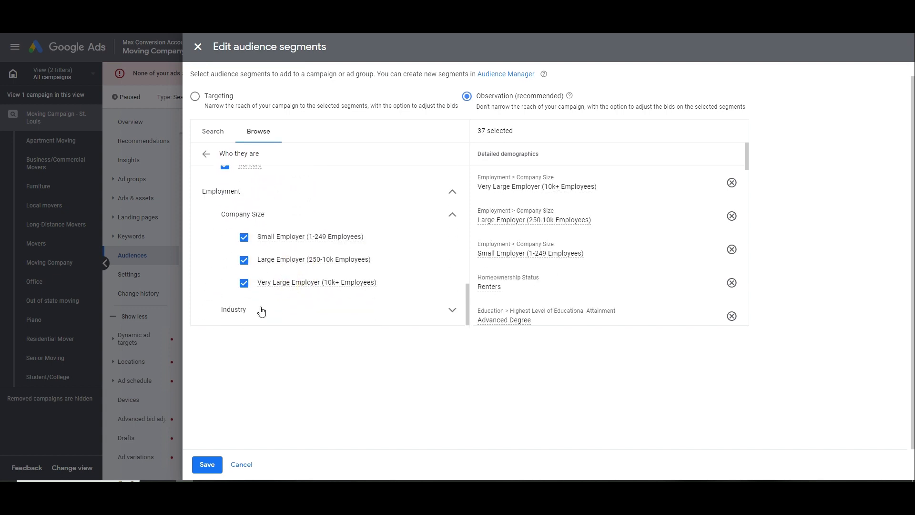
Add the Education, Financial, Healthcare, Construction, Hospitality, Manufacturing, Real Estate and Technology industry segments
click(262, 310)
scroll(263, 286, down, 3)
click(289, 219)
click(286, 196)
click(286, 172)
scroll(291, 200, up, 1)
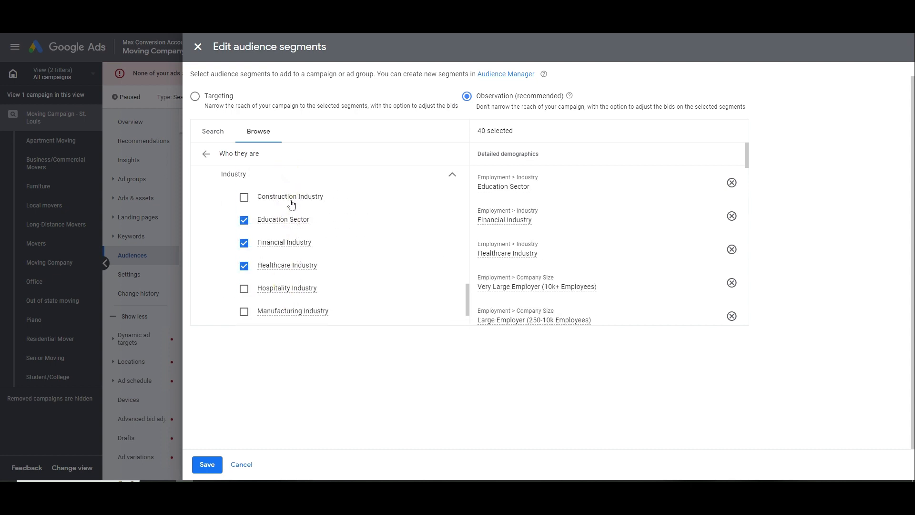
click(289, 197)
scroll(305, 229, down, 1)
click(287, 241)
click(288, 264)
click(283, 286)
click(286, 310)
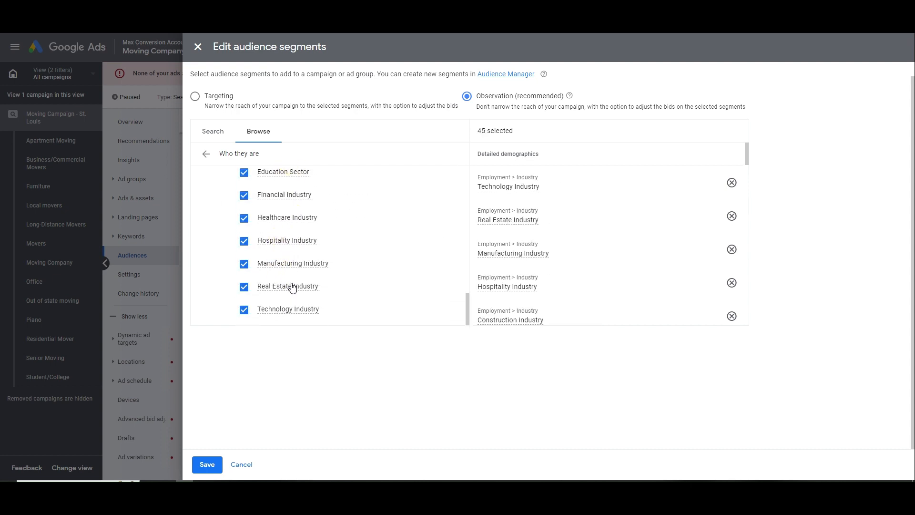
Add in-market segments Apparel & Accessories through Employment, including Autos, Beauty, Computers and Dating Services
click(212, 159)
click(279, 219)
click(263, 199)
click(265, 222)
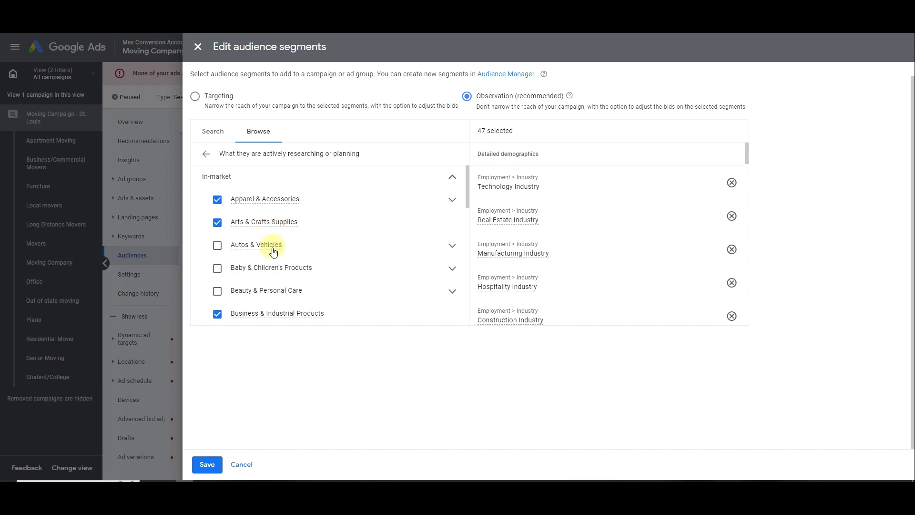
click(268, 244)
click(275, 268)
click(277, 292)
scroll(280, 255, down, 3)
scroll(282, 251, down, 1)
click(271, 217)
click(272, 239)
click(271, 262)
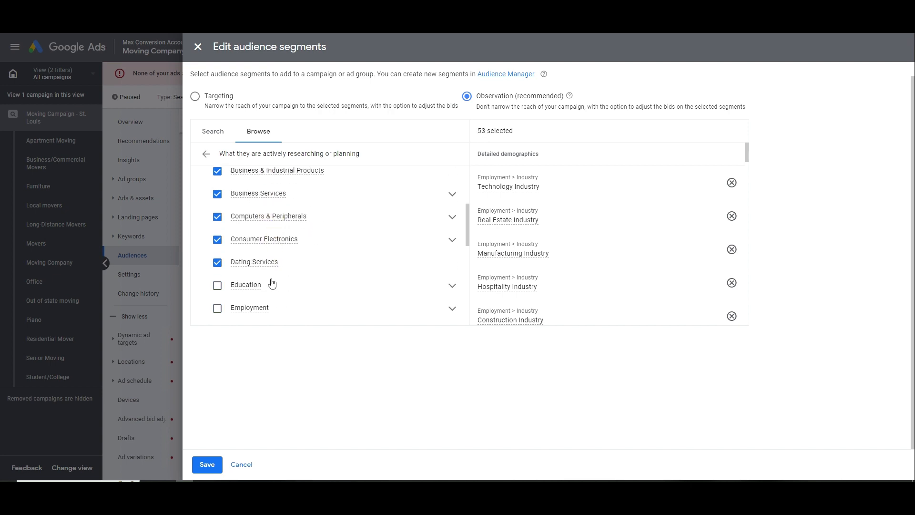
click(273, 284)
click(272, 307)
Add in-market segments Event Tickets through Travel, including Financial Services, Food, Software and Telecom
scroll(272, 308, down, 2)
click(266, 282)
click(266, 307)
scroll(267, 272, down, 2)
click(265, 237)
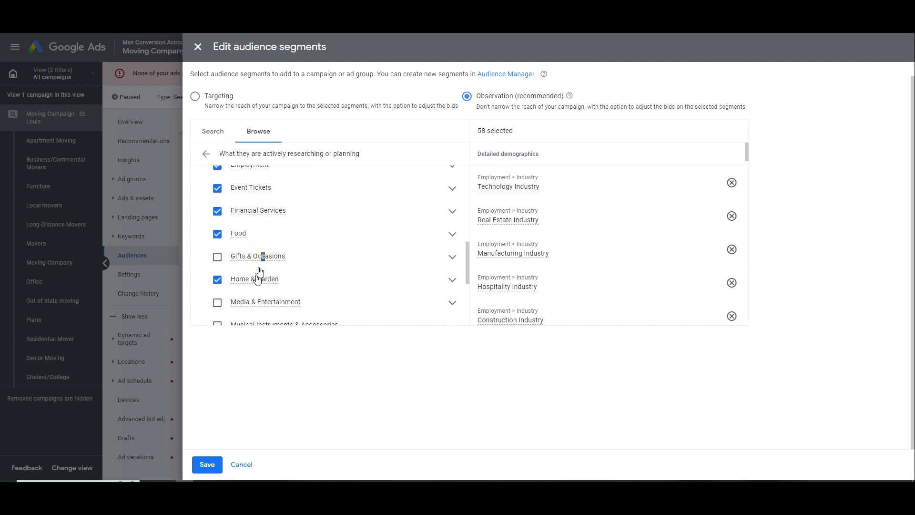
click(260, 260)
click(254, 302)
scroll(263, 252, down, 2)
click(264, 230)
click(256, 275)
click(256, 298)
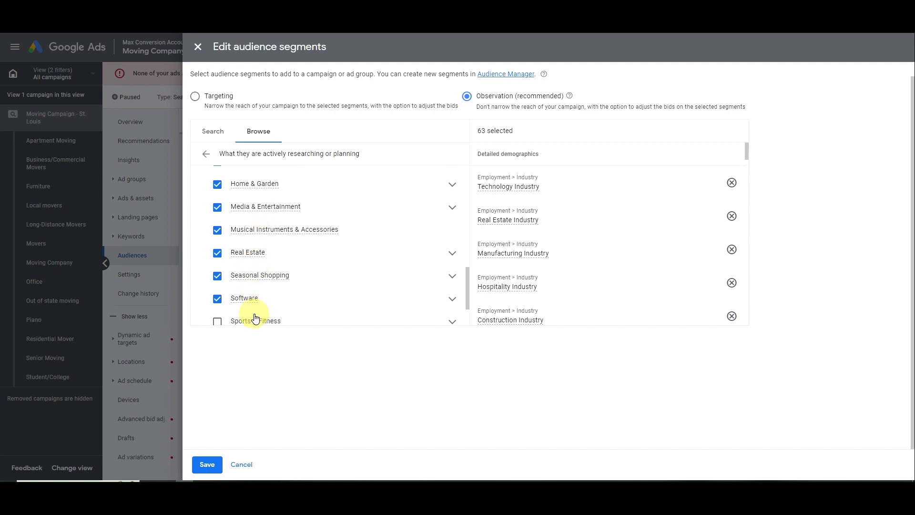
click(255, 318)
scroll(257, 286, down, 2)
click(262, 286)
click(257, 309)
Add affinity segments Banking & Finance, Food & Dining, Media, News, Sports, Technology, Travel and Vehicles
click(206, 154)
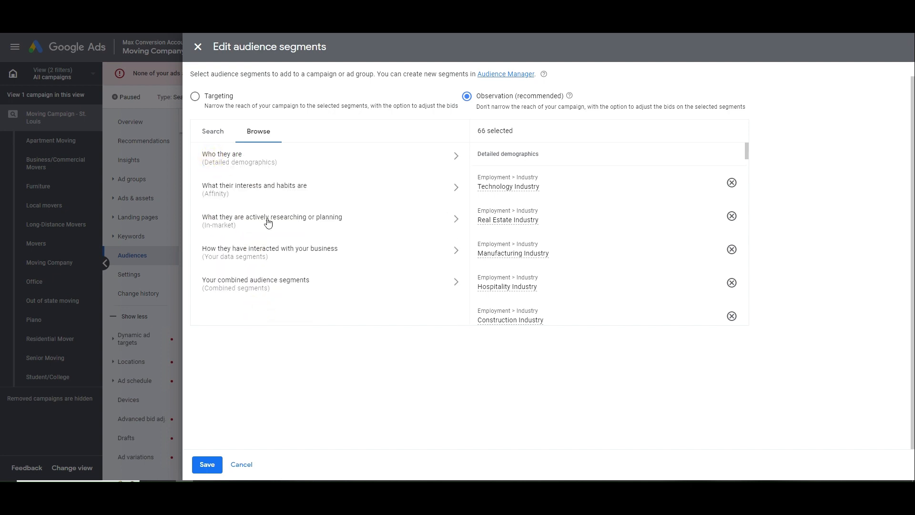
click(271, 198)
click(270, 198)
click(254, 245)
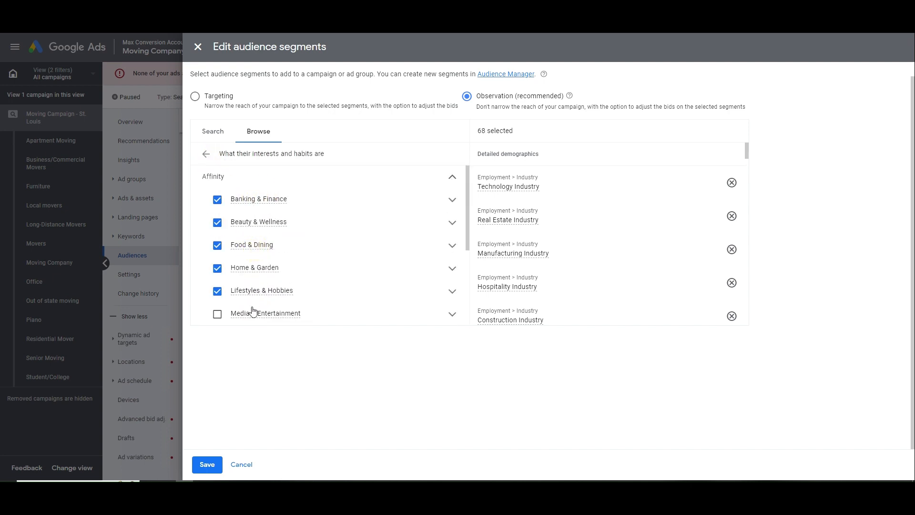
click(252, 313)
scroll(267, 296, down, 3)
click(261, 202)
click(258, 242)
click(248, 265)
click(245, 287)
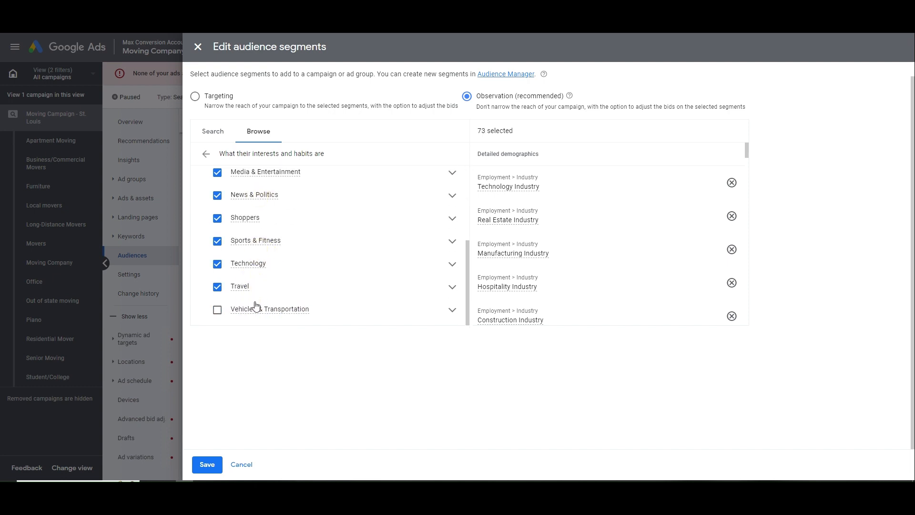
drag(253, 310, 256, 310)
Expand the Vehicles & Transportation, Travel and Banking & Finance affinity subcategories
click(452, 310)
click(453, 287)
scroll(381, 267, down, 2)
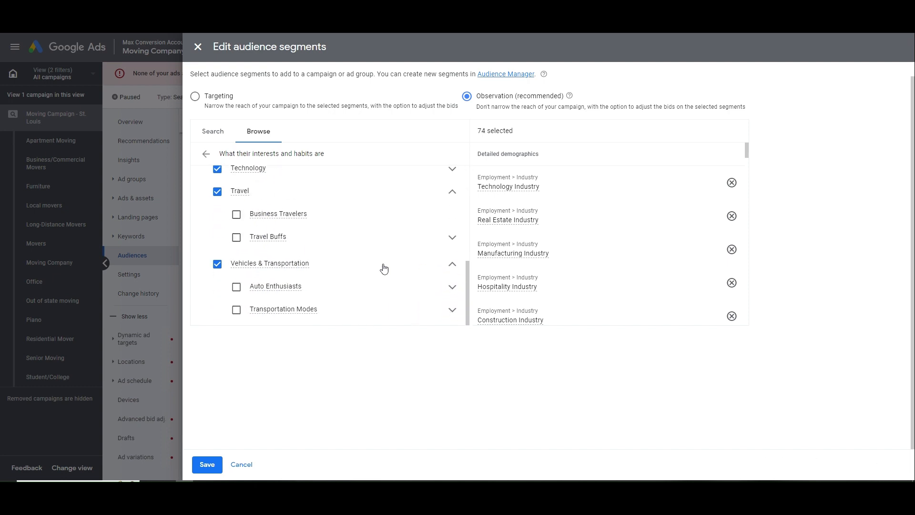
scroll(316, 215, up, 1)
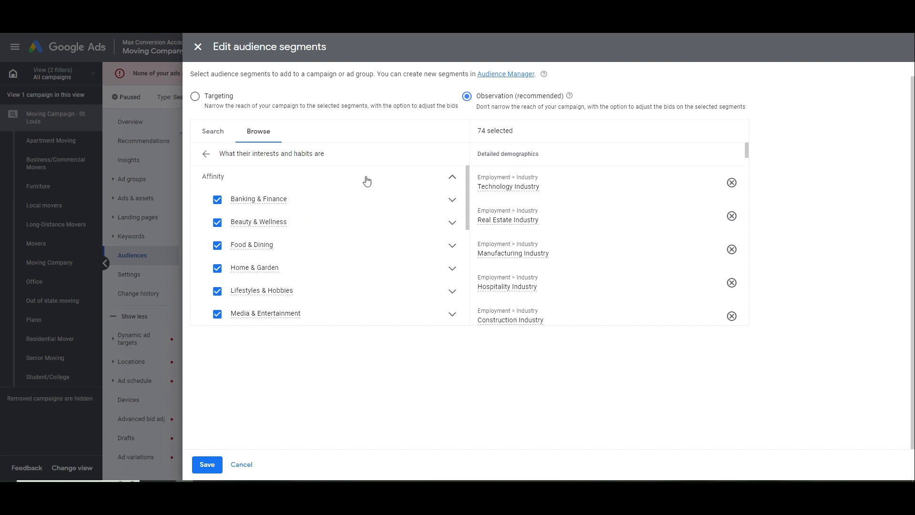
click(453, 200)
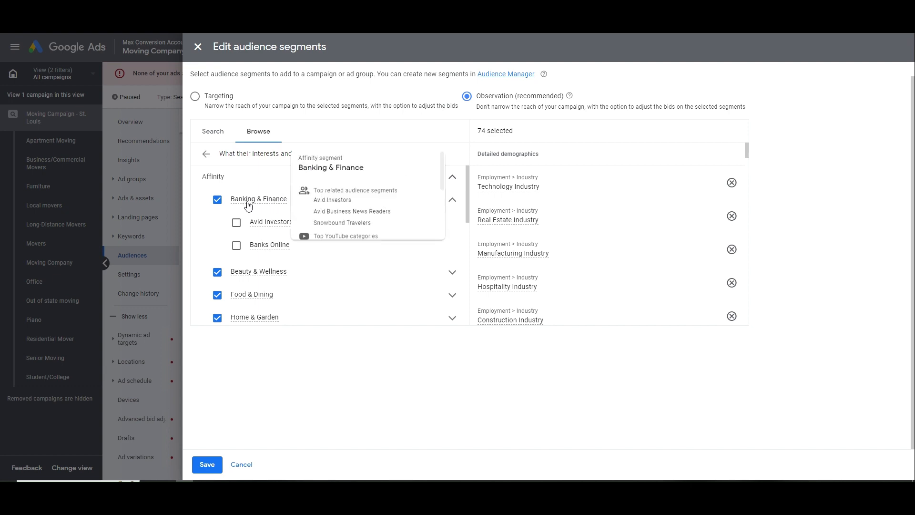
mouse_move(270, 226)
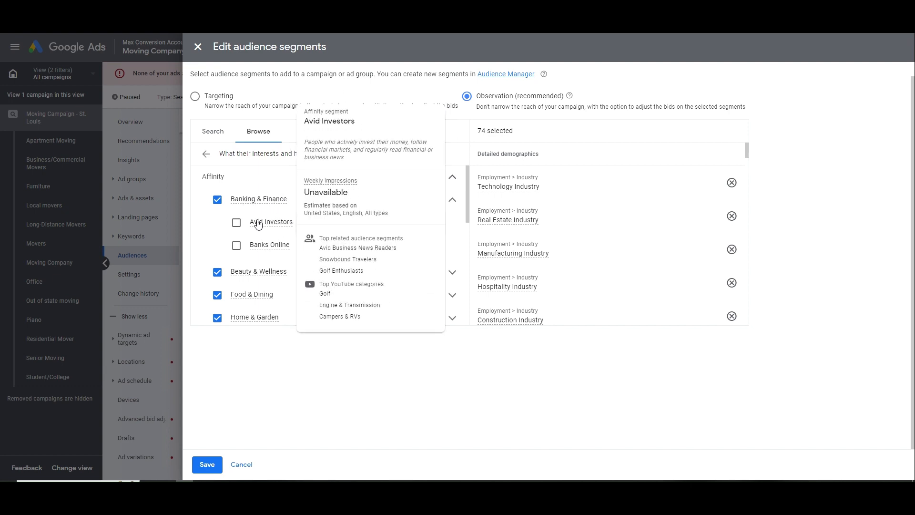
Search 'moving' and add segments like Locksmith Services, Car Rental, Pest Control, Taxi Service Users, Shutterbugs
click(206, 154)
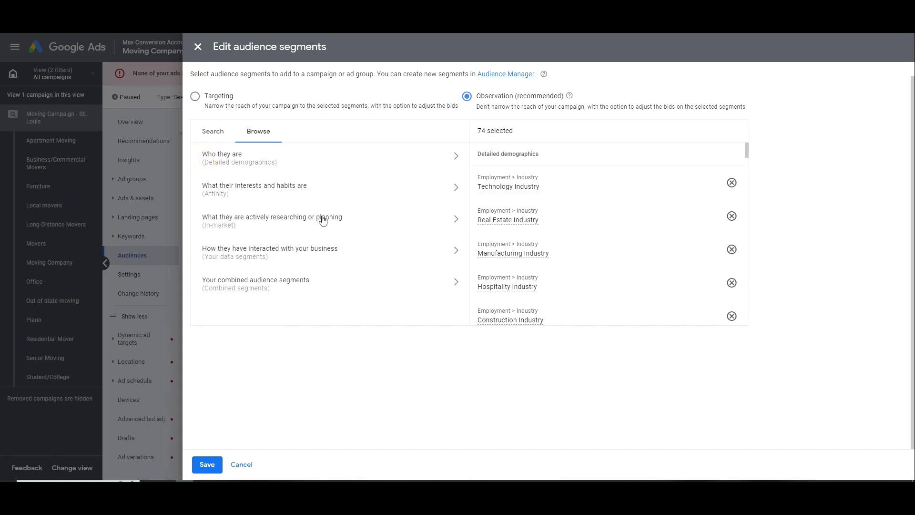
click(217, 135)
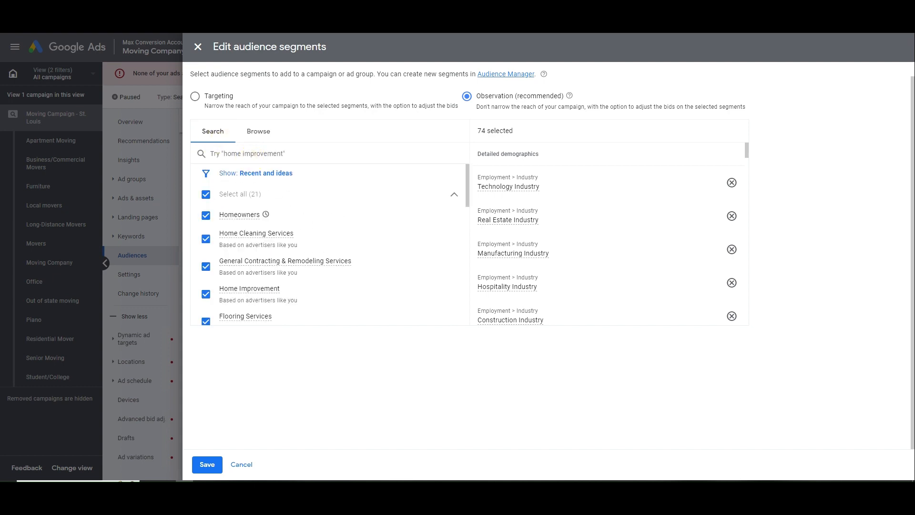
text(moving)
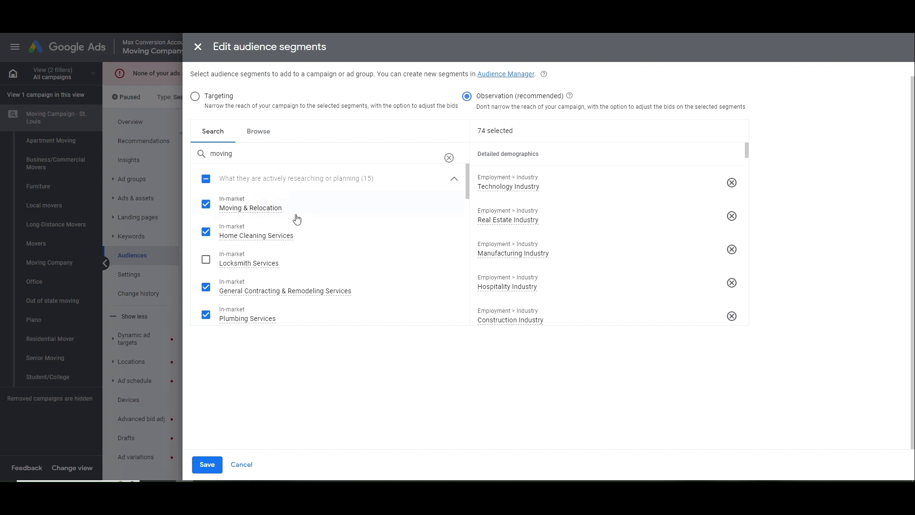
click(309, 253)
scroll(312, 248, down, 2)
click(327, 248)
click(329, 273)
scroll(321, 269, down, 1)
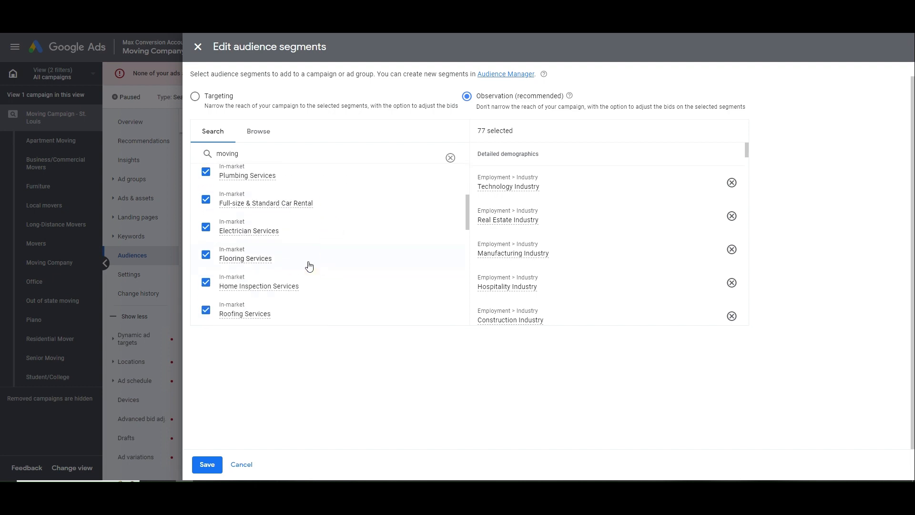
scroll(312, 268, down, 3)
click(303, 237)
click(315, 208)
click(320, 186)
scroll(325, 210, up, 2)
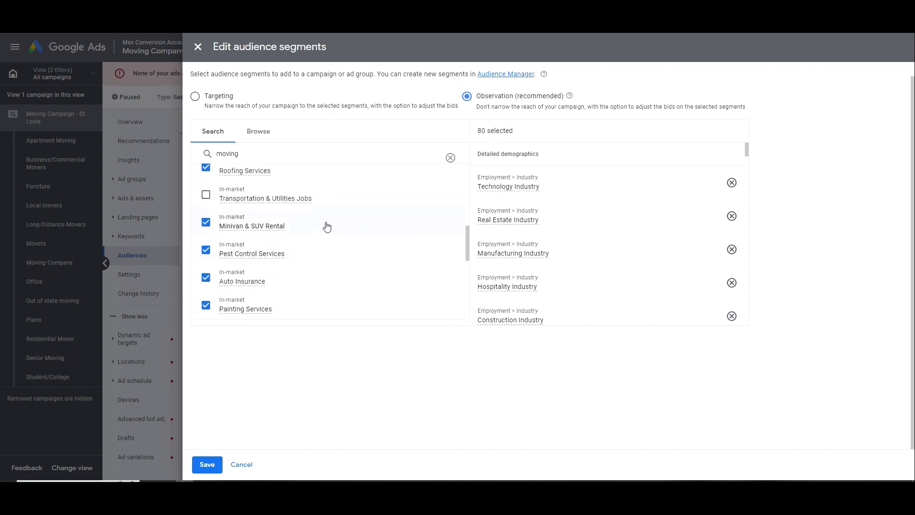
click(349, 249)
scroll(350, 245, down, 4)
scroll(349, 245, down, 3)
click(322, 203)
click(322, 259)
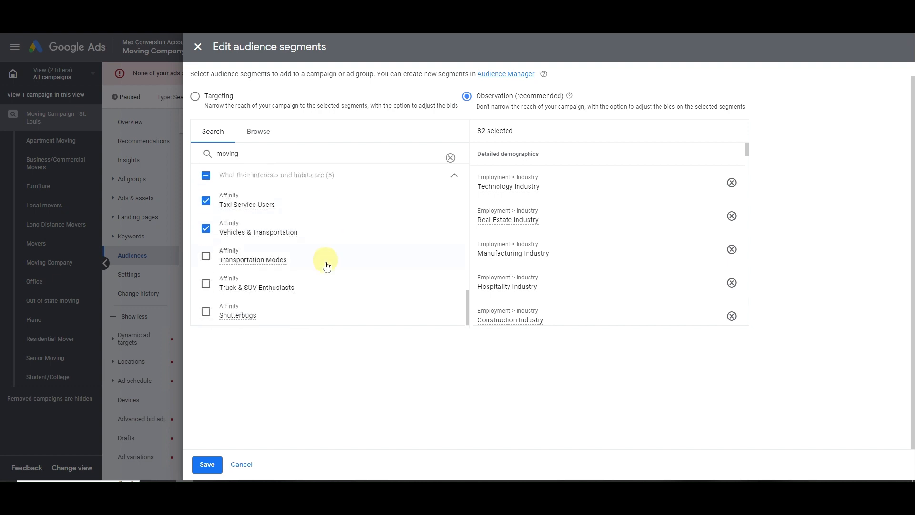
click(328, 288)
click(331, 312)
scroll(325, 280, up, 5)
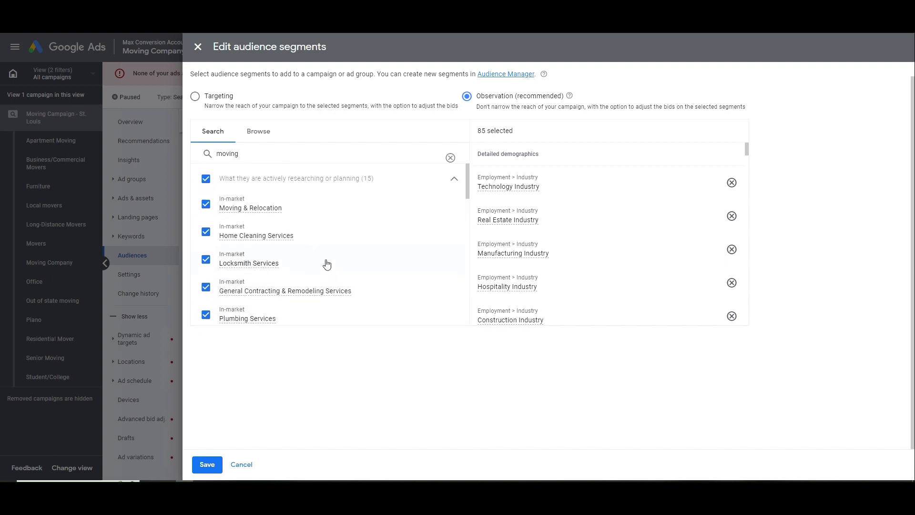
Search 'home' and add Home Decor, Home Furnishings, Living Room, Bedroom, Kitchen, Christmas and Holiday segments
drag(233, 168, 209, 169)
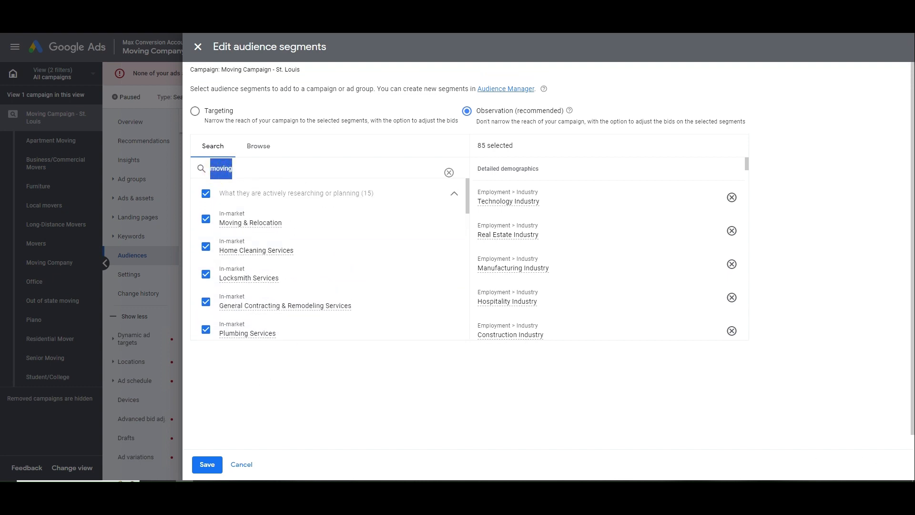
text(home)
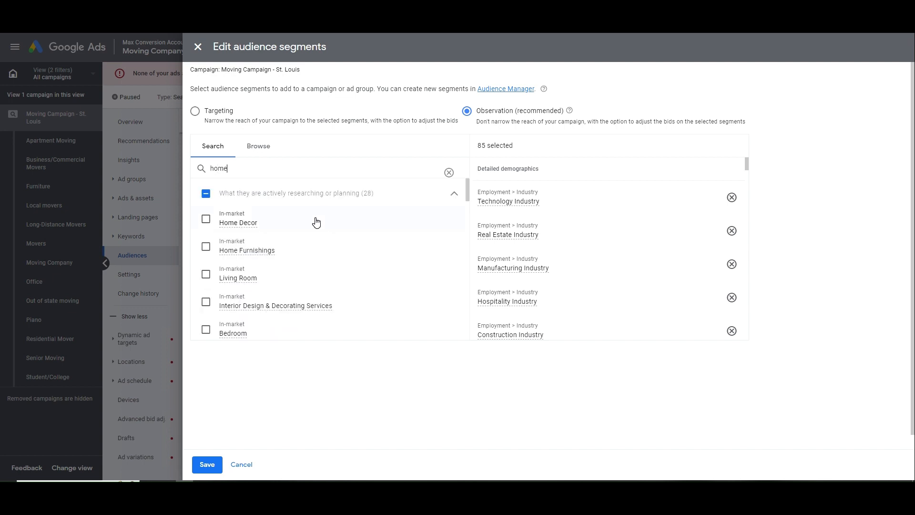
click(313, 221)
click(323, 248)
click(317, 285)
click(318, 286)
click(316, 301)
click(311, 281)
scroll(300, 287, down, 1)
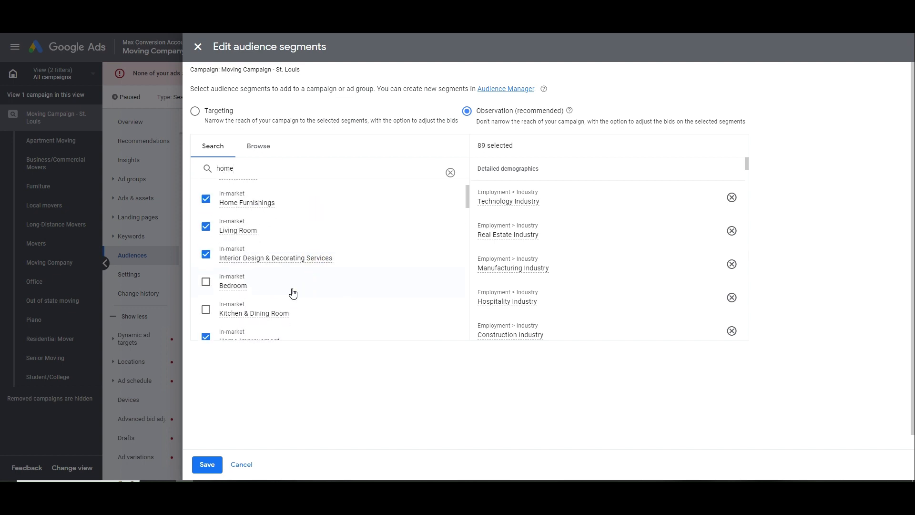
click(291, 290)
click(292, 303)
scroll(318, 272, up, 1)
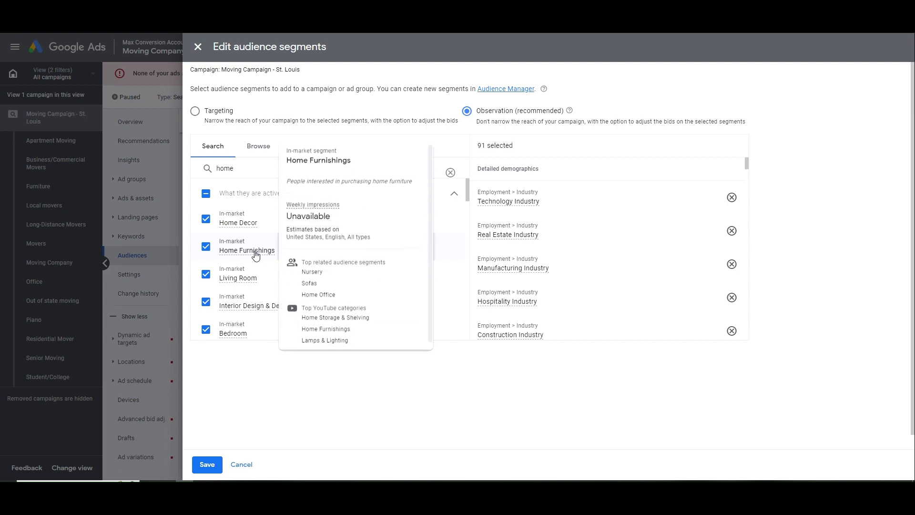
scroll(267, 248, down, 3)
click(294, 234)
click(295, 261)
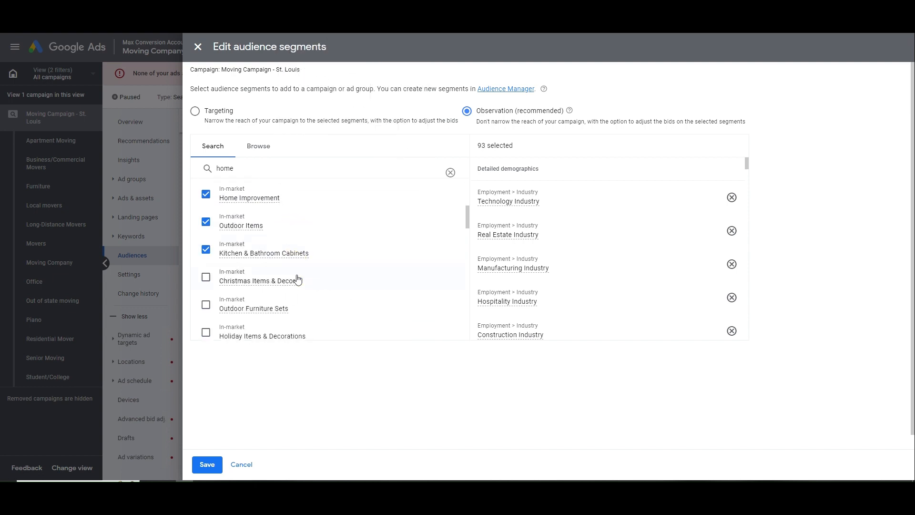
click(296, 281)
click(299, 308)
click(298, 330)
Add Garden & Outdoor Furniture, Home Office, Home Security, Home Insurance, Home Loans and Home Theater segments
scroll(331, 288, down, 3)
click(283, 253)
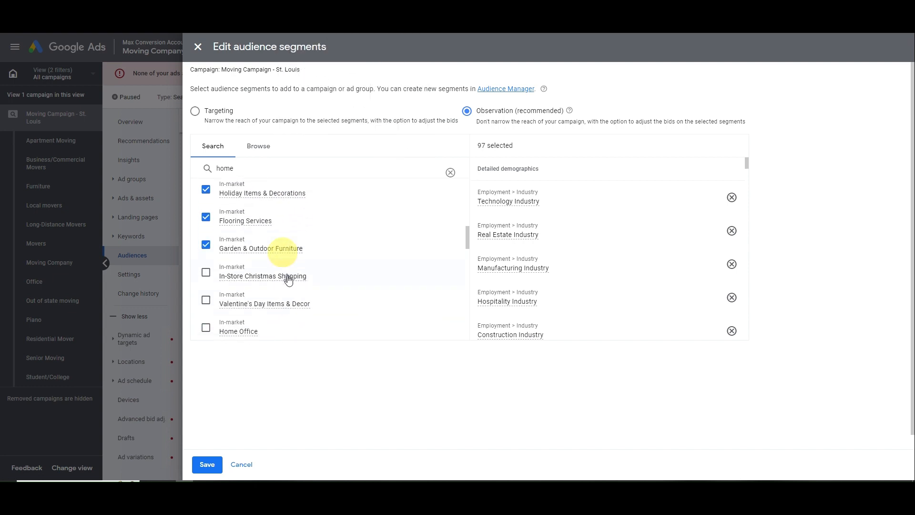
click(288, 277)
click(295, 303)
click(278, 327)
scroll(296, 296, down, 1)
click(276, 329)
scroll(326, 290, down, 3)
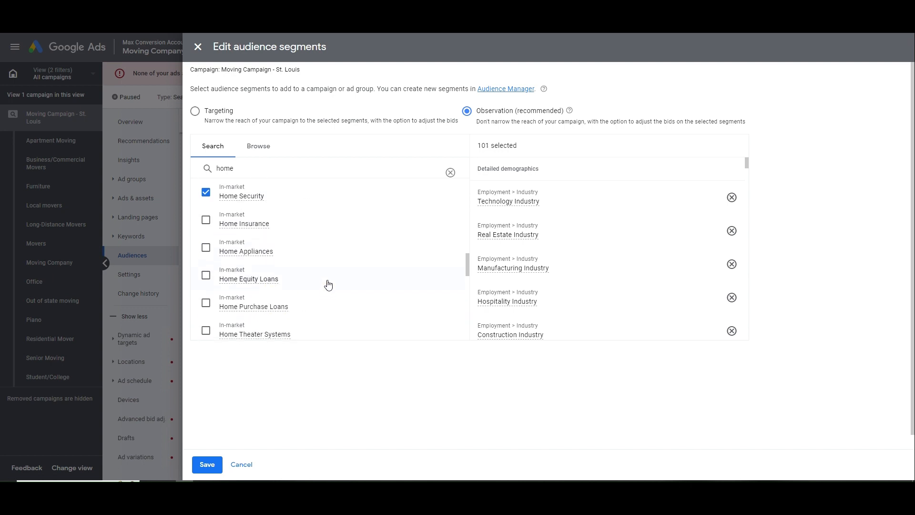
click(293, 225)
click(303, 253)
click(307, 277)
click(307, 303)
click(309, 324)
Add Home Decor Enthusiasts, Do-It-Yourselfers, Homeschooling Parents and Home Automation Enthusiasts, then save all 110 segments
scroll(325, 267, down, 5)
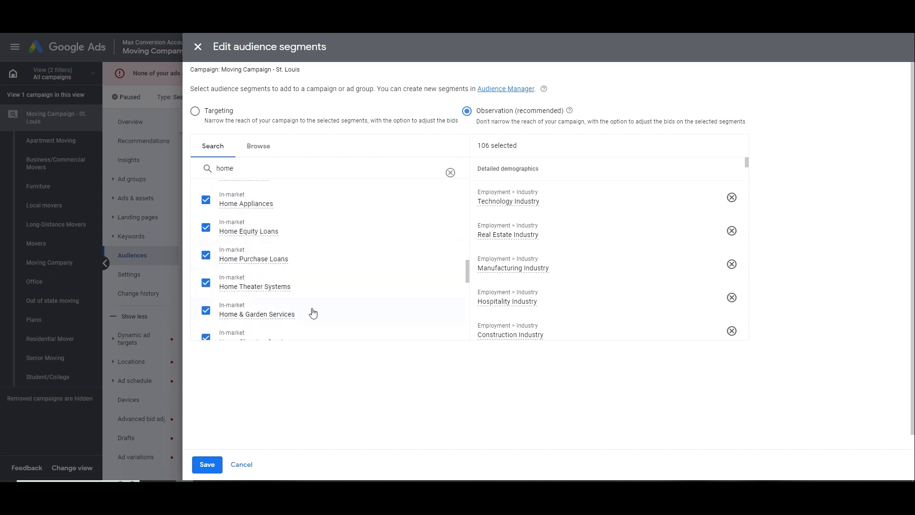
click(307, 263)
click(315, 282)
scroll(321, 266, down, 1)
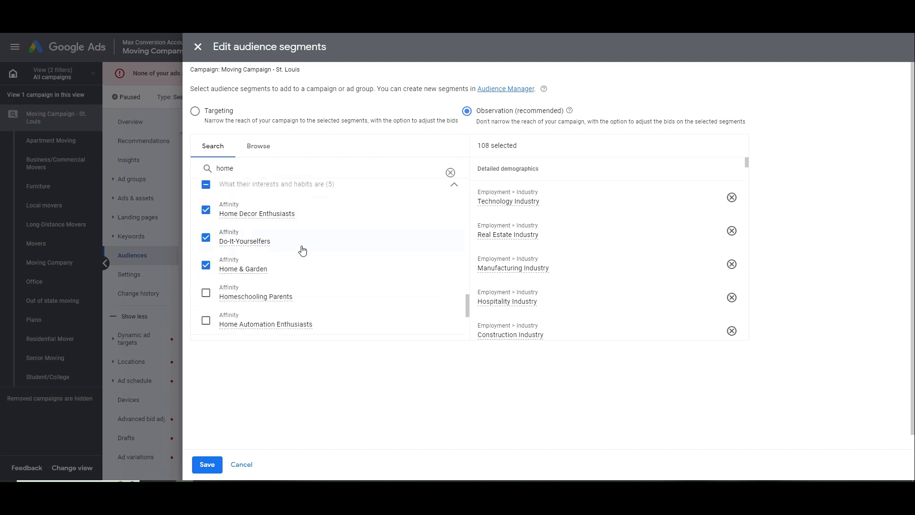
click(305, 292)
click(311, 321)
scroll(324, 286, down, 3)
scroll(323, 279, up, 4)
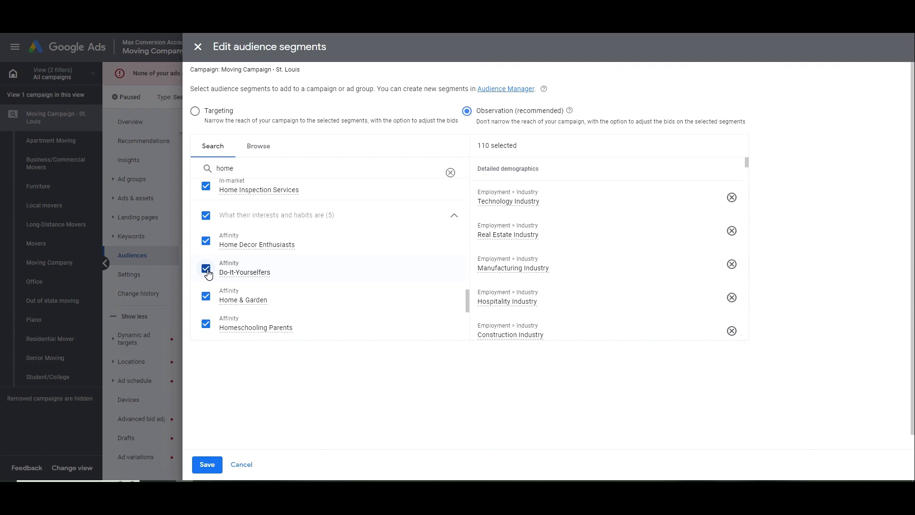
click(208, 464)
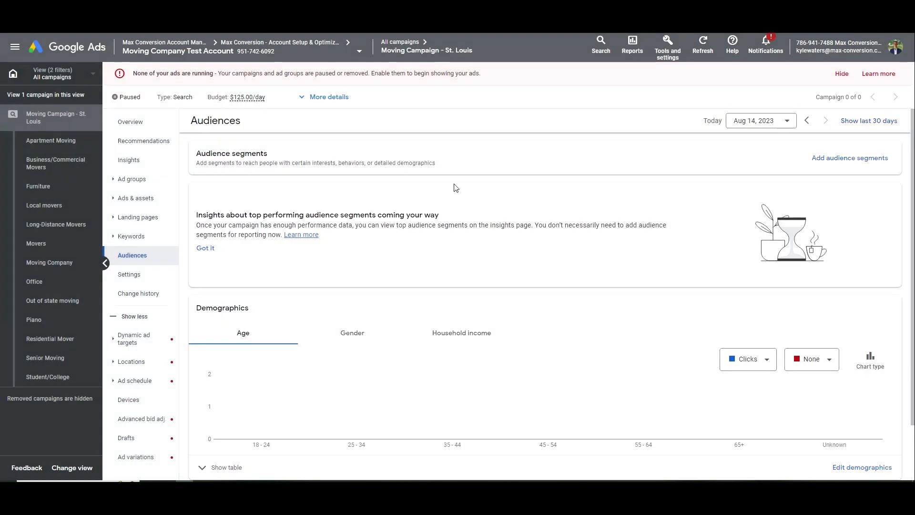
Set the Do-It-Yourselfers segment's bid adjustment to a 50% decrease
scroll(329, 284, down, 4)
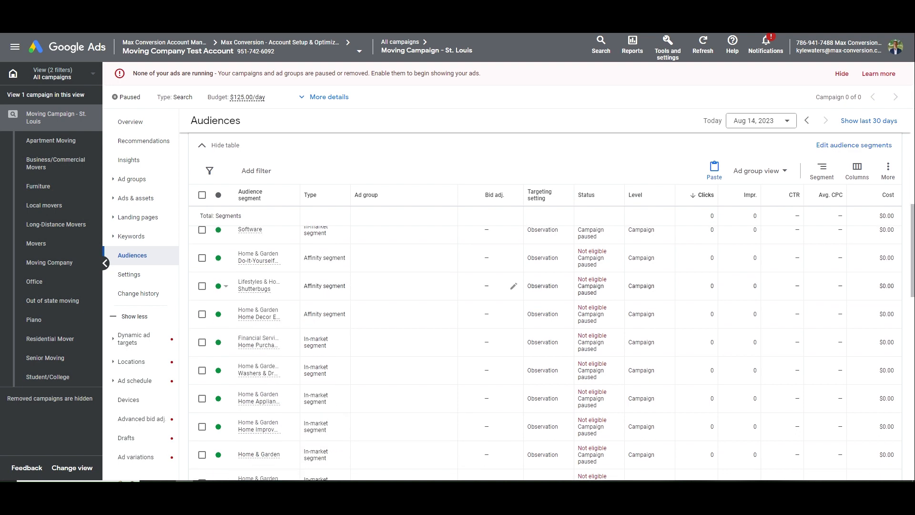
scroll(322, 294, up, 1)
click(513, 305)
click(491, 329)
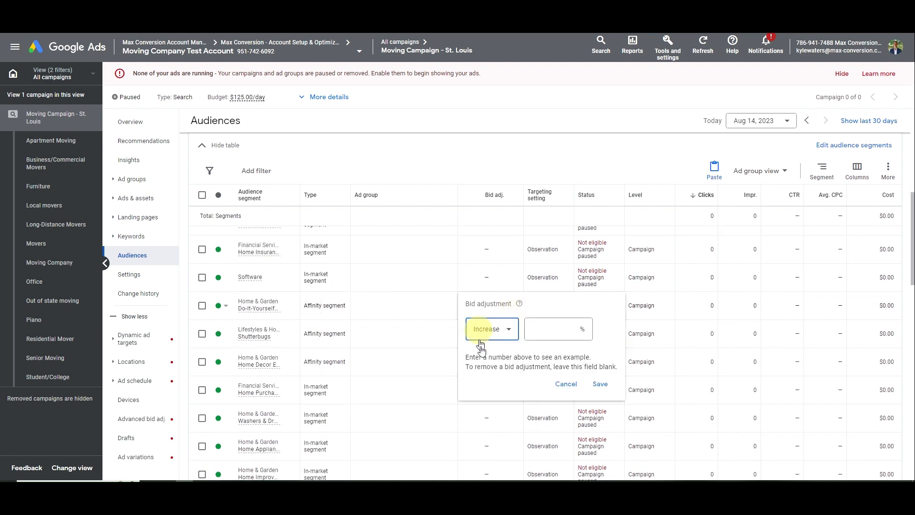
click(484, 347)
click(553, 328)
text(50)
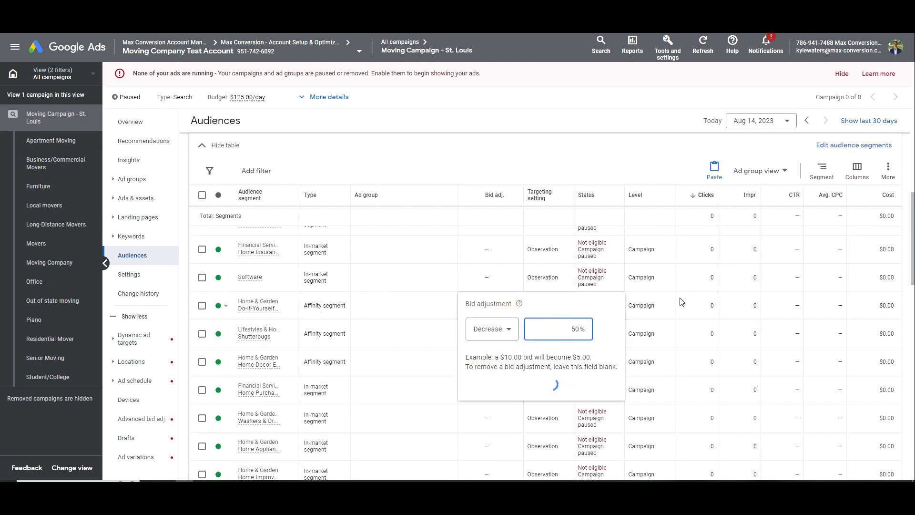
key(Return)
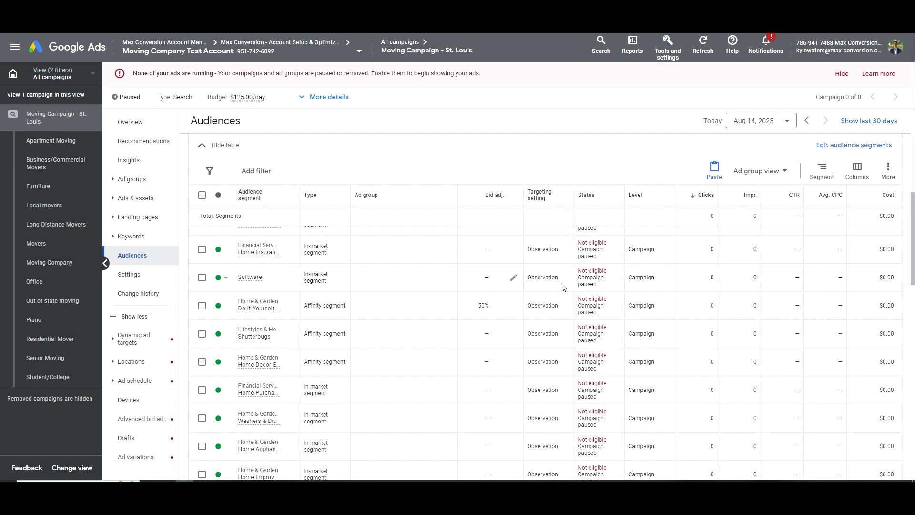
Show the age table in the Demographics section
scroll(318, 281, up, 2)
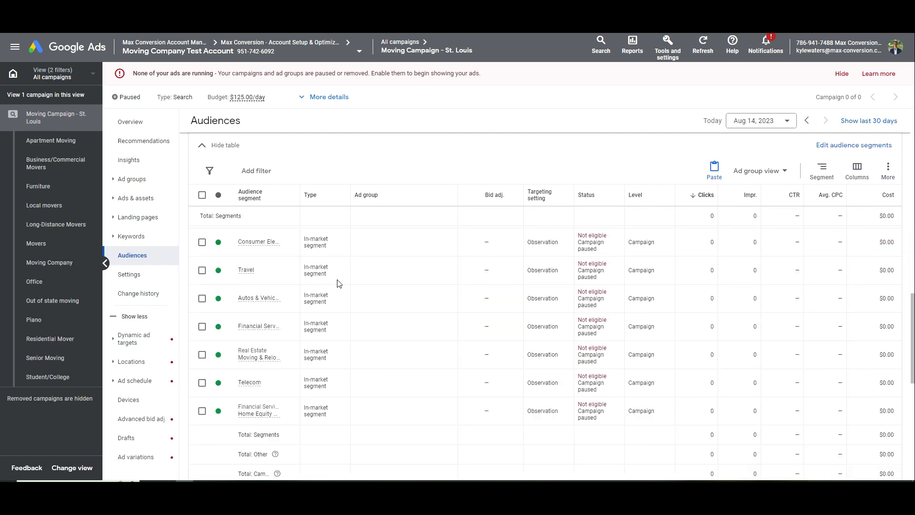
scroll(341, 282, up, 5)
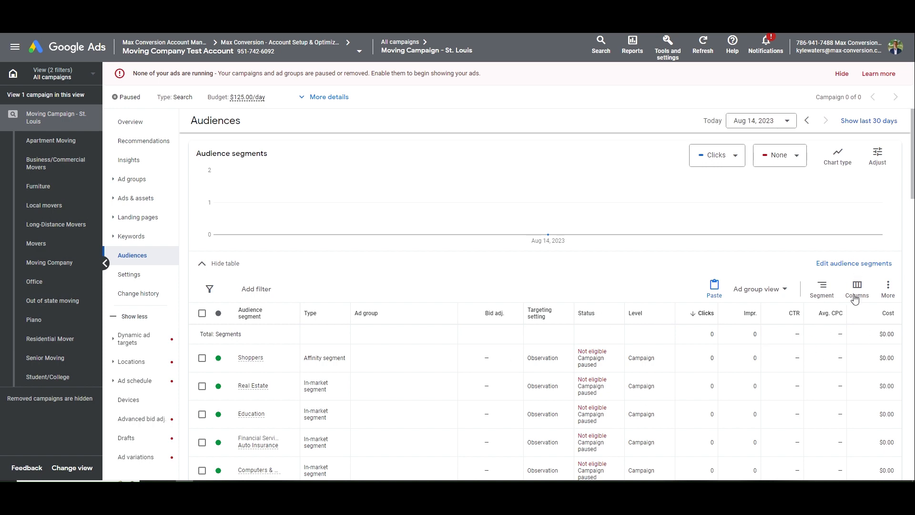
scroll(403, 398, down, 20)
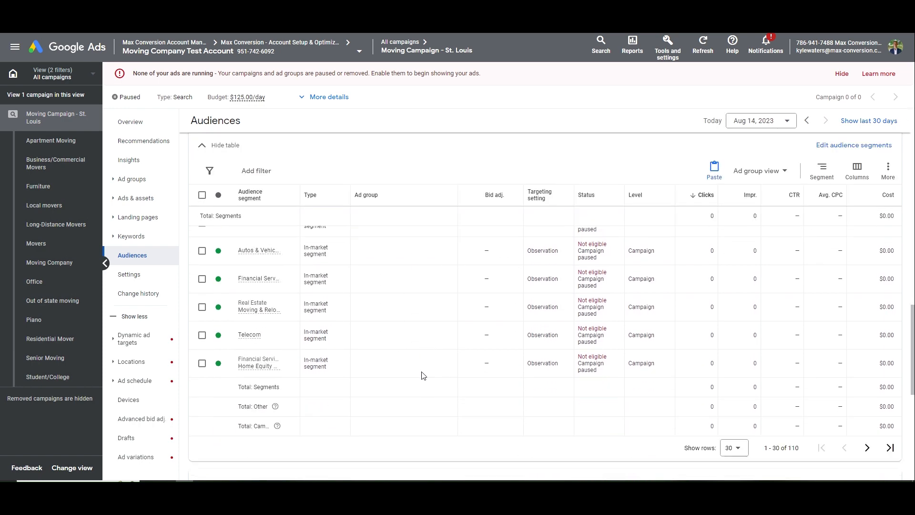
scroll(352, 345, down, 2)
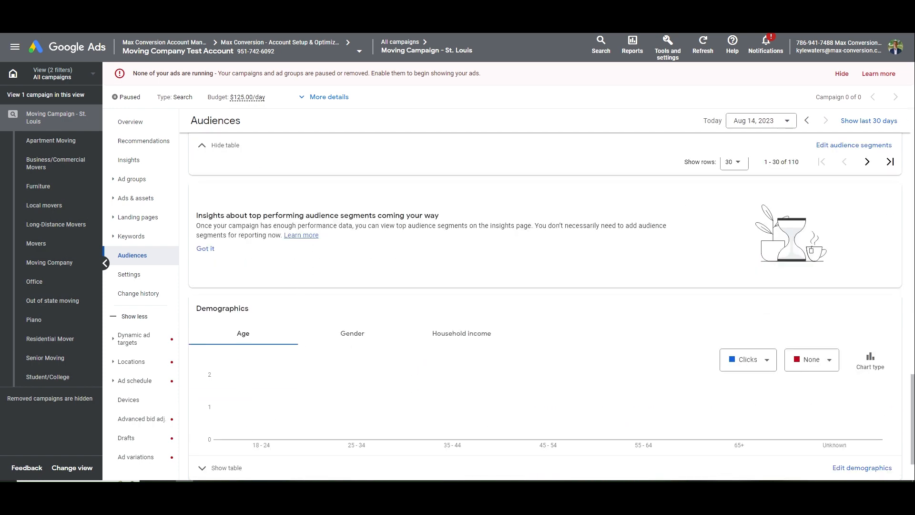
scroll(548, 264, down, 1)
click(236, 405)
scroll(341, 292, down, 5)
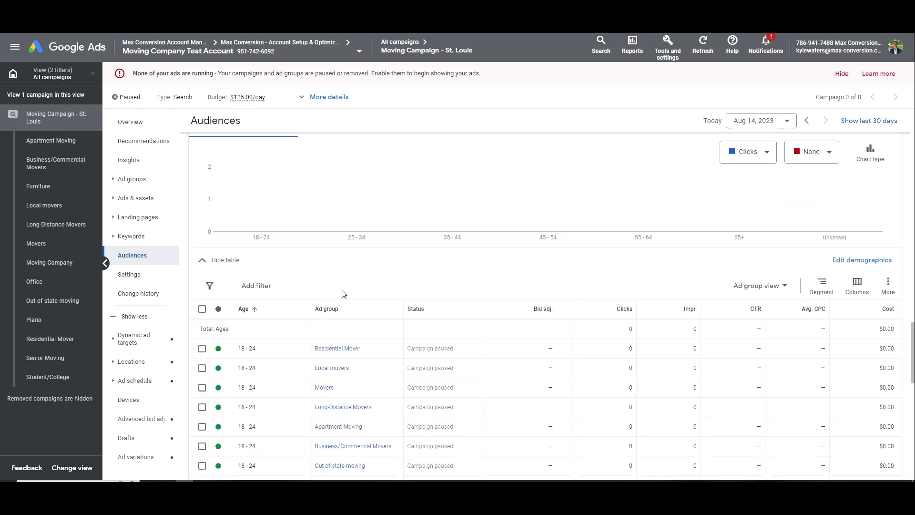
Select the 18-24 rows for every ad group except Apartment Moving and Student/College
scroll(274, 323, down, 3)
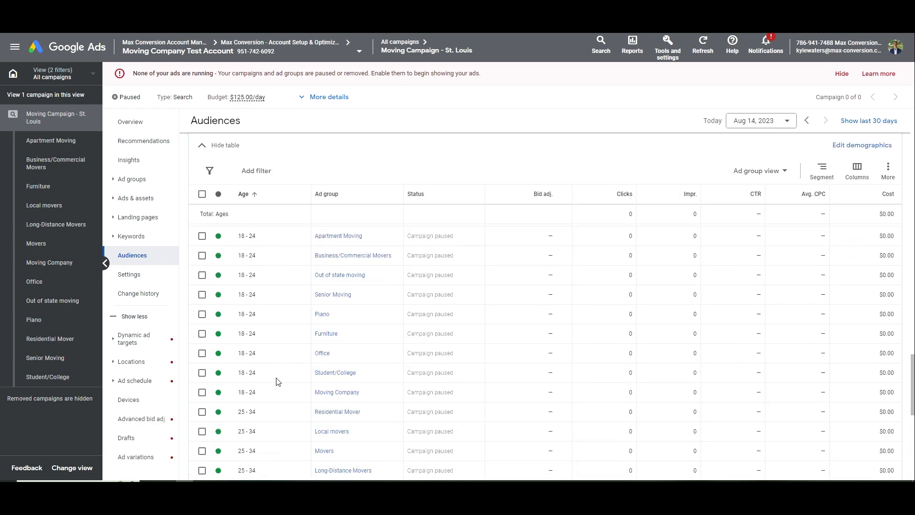
click(203, 236)
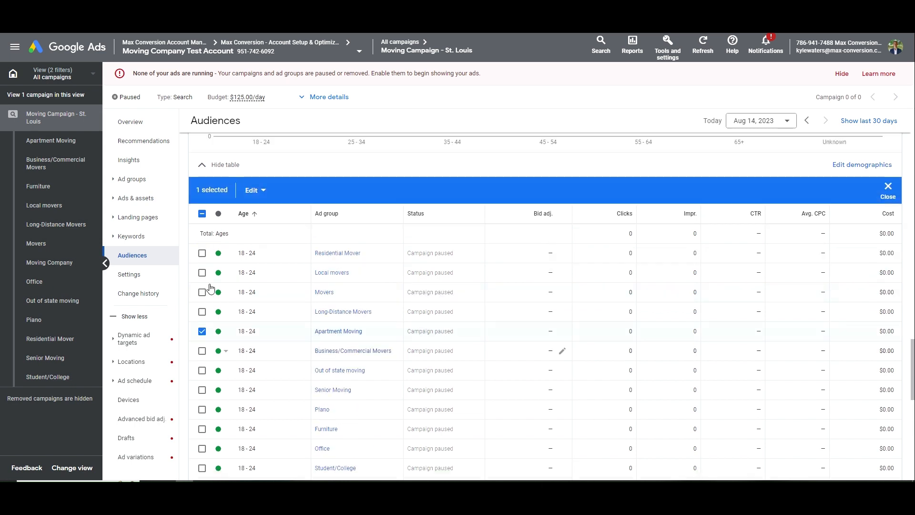
click(202, 272)
click(203, 253)
click(202, 292)
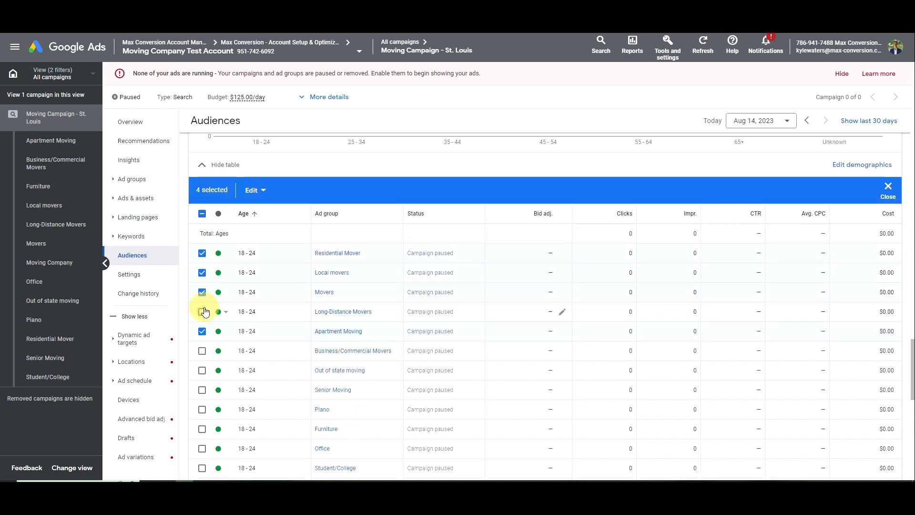
click(202, 311)
scroll(205, 311, down, 1)
click(203, 284)
click(203, 303)
click(202, 323)
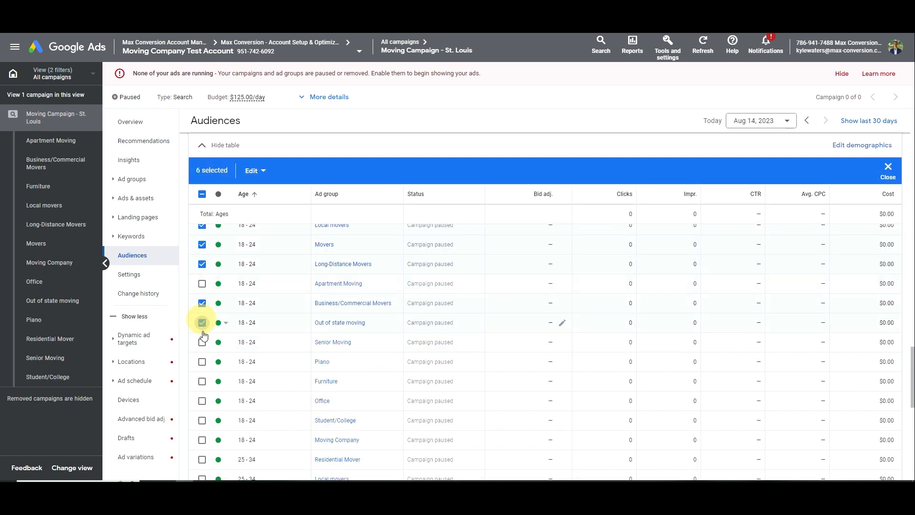
click(203, 342)
click(202, 362)
click(202, 381)
click(202, 401)
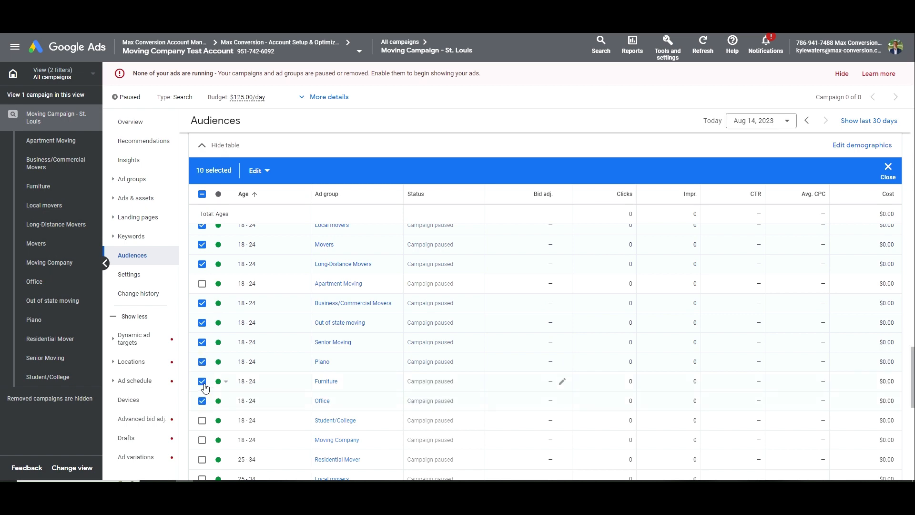
scroll(202, 360, down, 1)
click(202, 392)
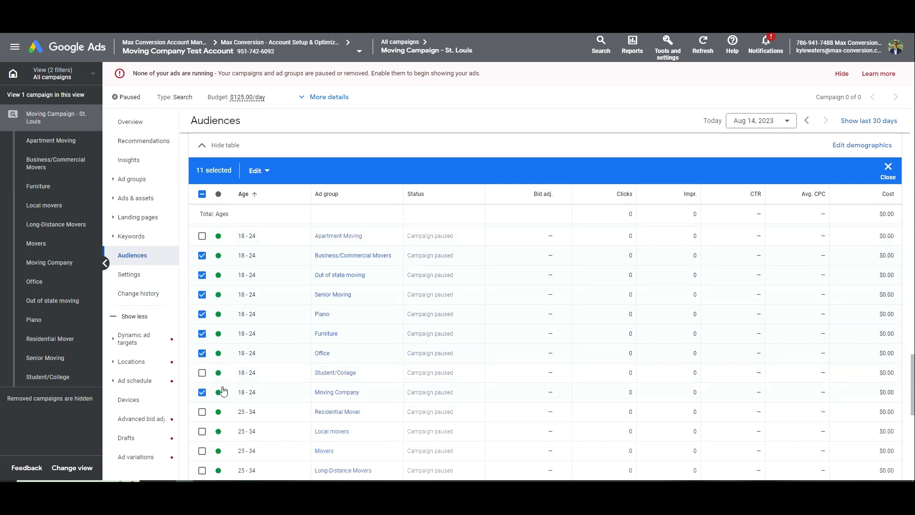
Apply a 75% bid decrease to the selected 18-24 age rows
click(261, 172)
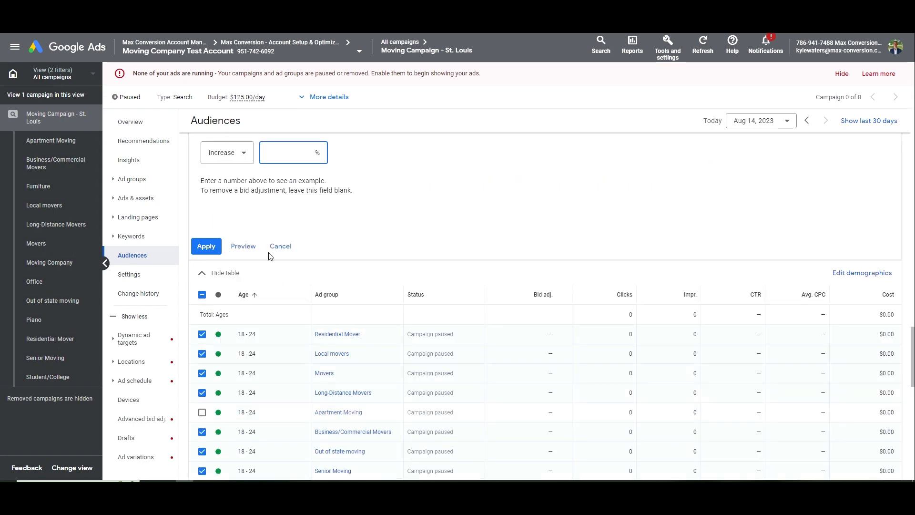
click(245, 155)
click(241, 185)
click(321, 152)
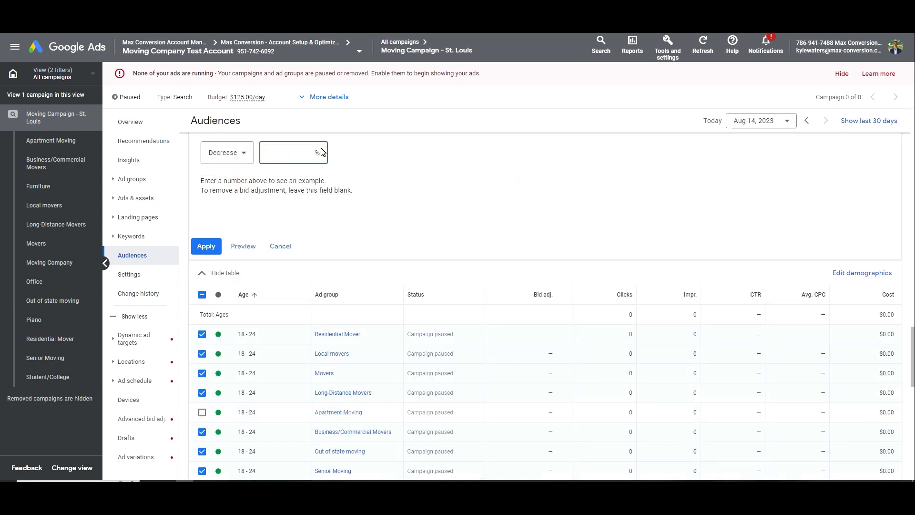
text(75)
click(205, 245)
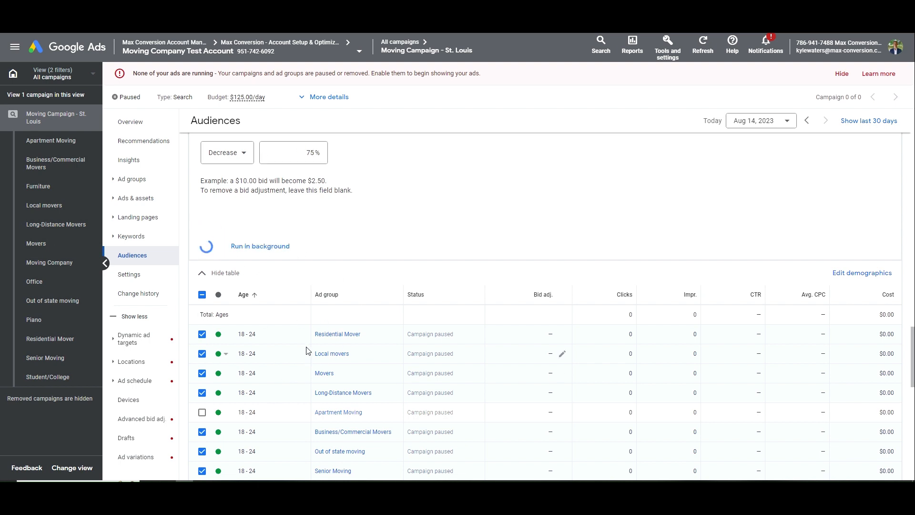
Clear the row selection and review the updated age table
scroll(303, 340, down, 4)
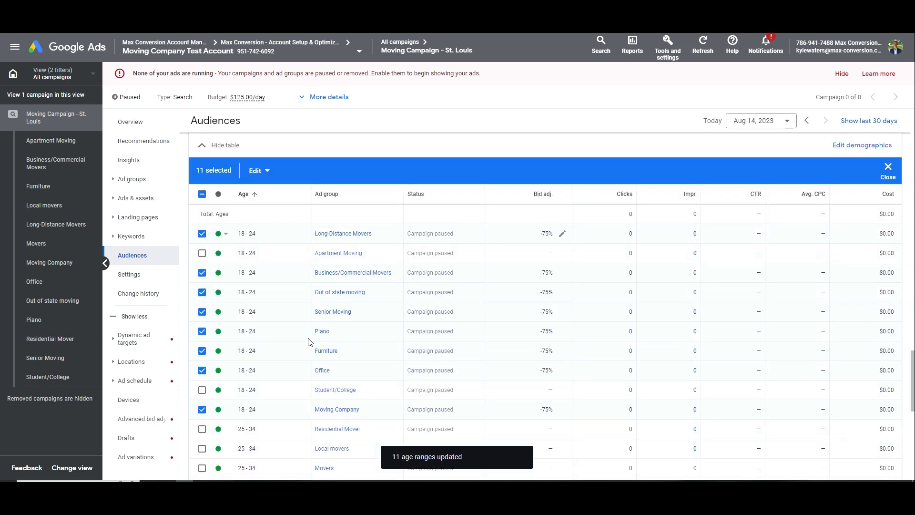
scroll(270, 330, up, 4)
click(209, 284)
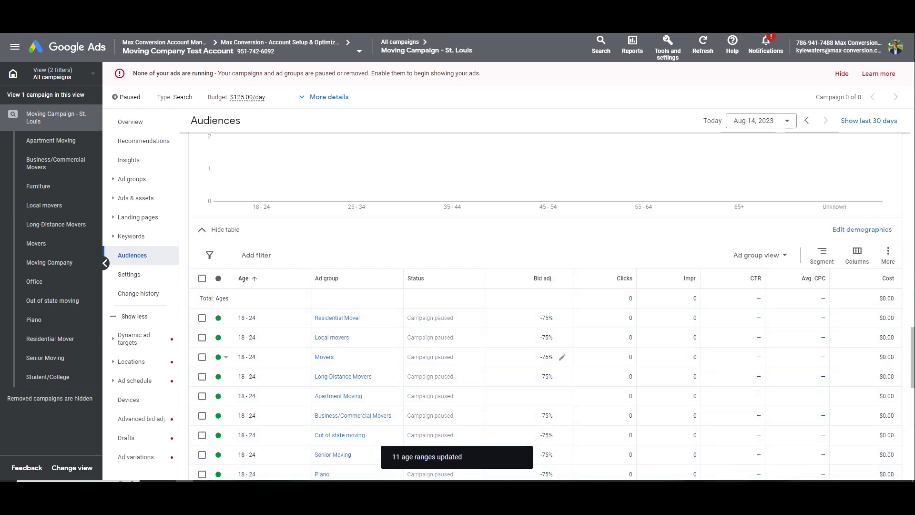
scroll(260, 411, down, 4)
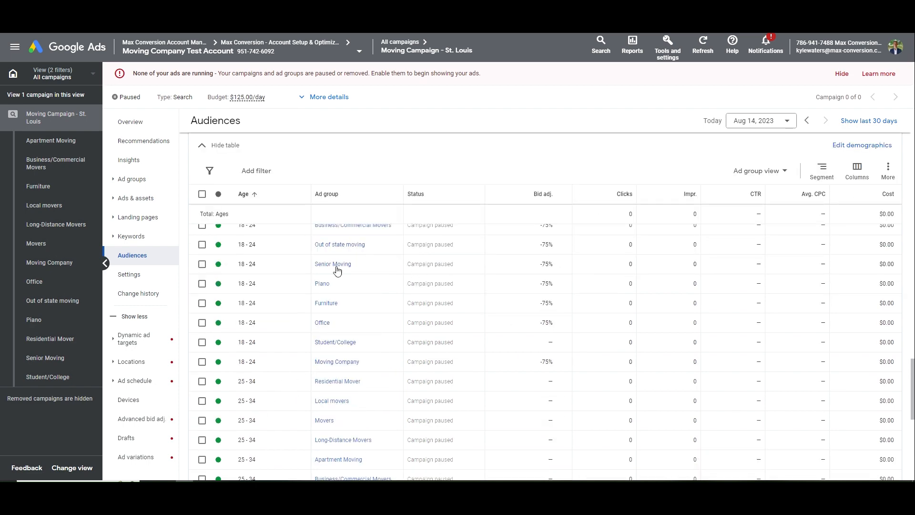
scroll(337, 270, down, 4)
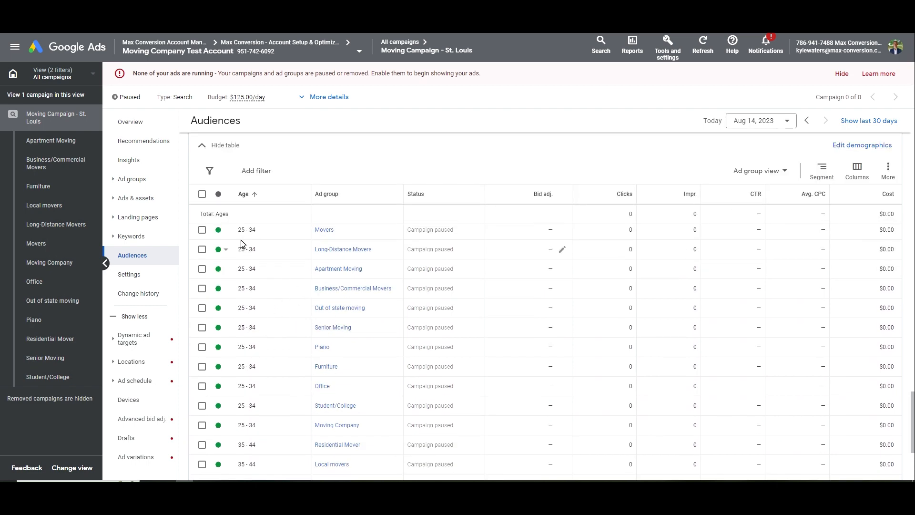
drag(241, 243, 265, 312)
click(273, 320)
scroll(284, 329, down, 4)
scroll(329, 346, up, 4)
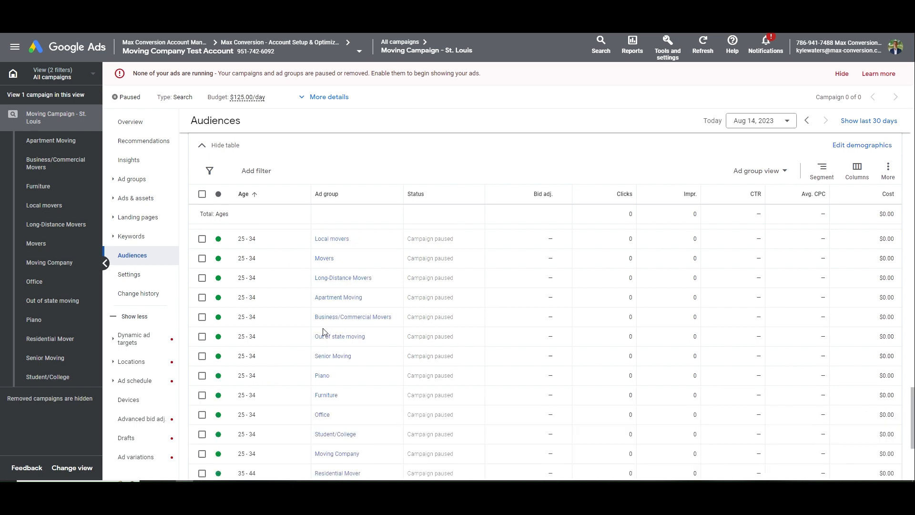
scroll(310, 296, up, 3)
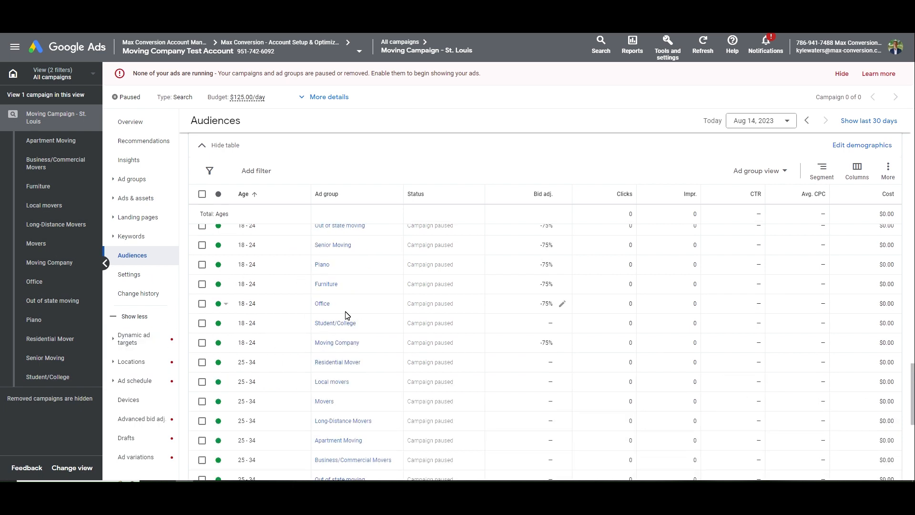
scroll(319, 351, down, 5)
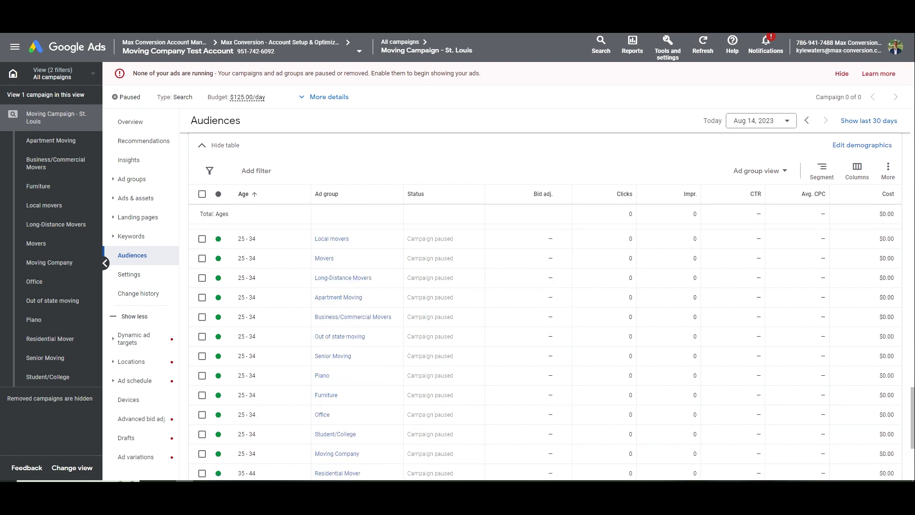
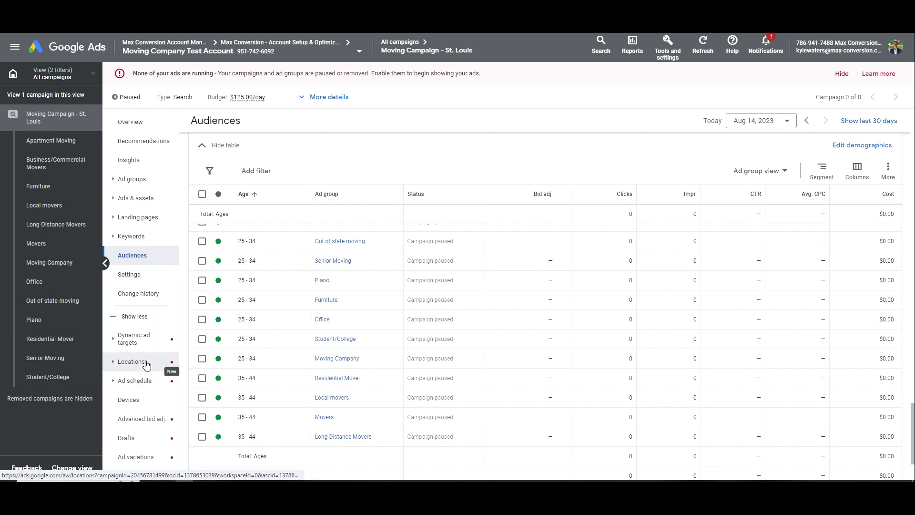
Open the campaign-or-ad-group choice from Add exclusions below the Audiences table
scroll(278, 343, up, 7)
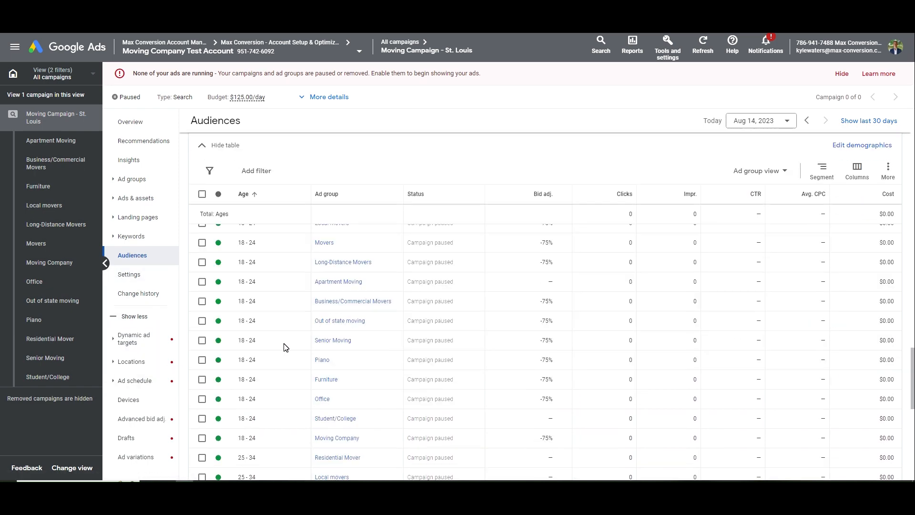
scroll(282, 317, down, 7)
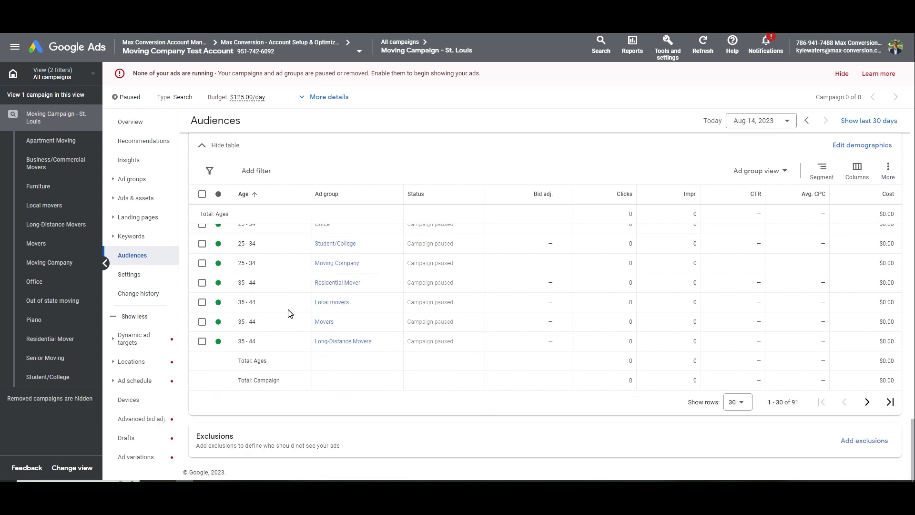
click(856, 447)
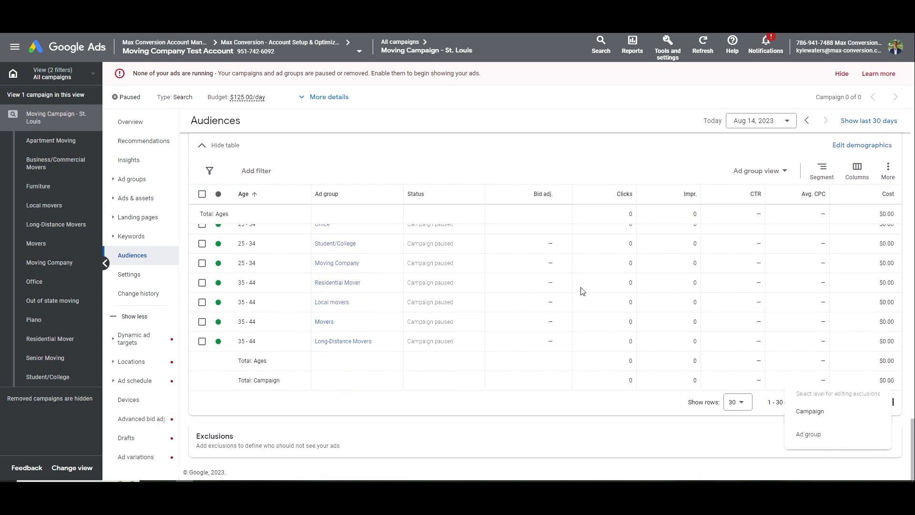
click(831, 413)
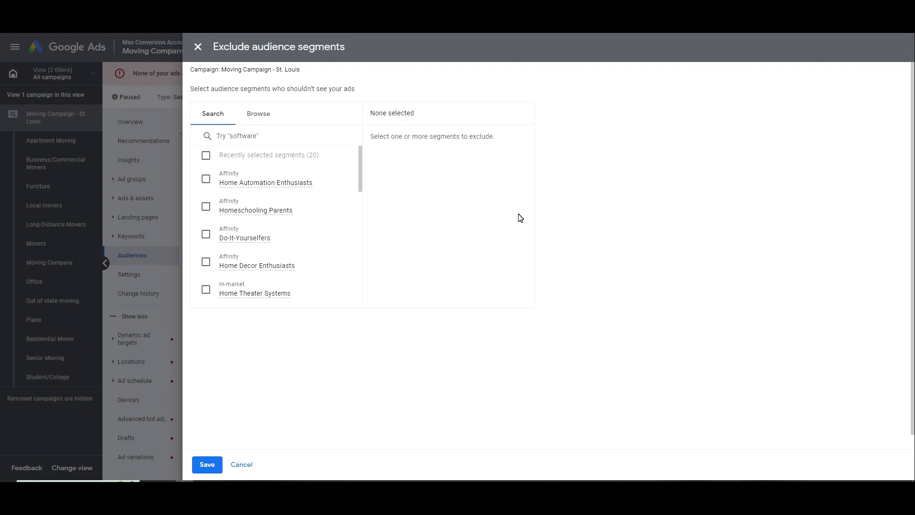
click(237, 137)
text(employement)
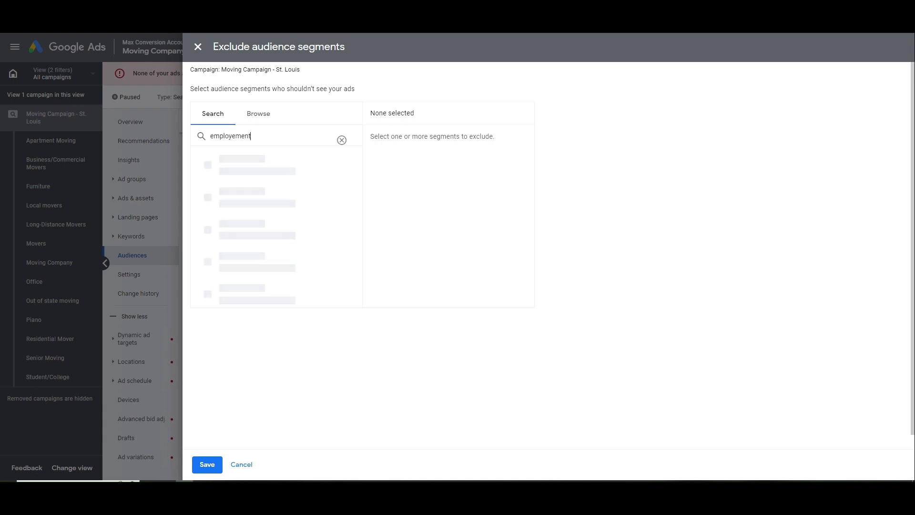
click(236, 137)
key(BackSpace)
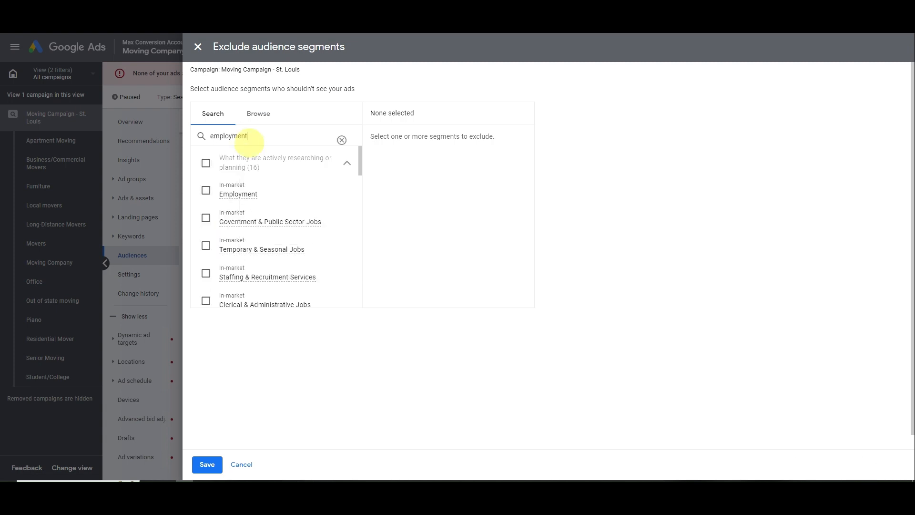
click(272, 193)
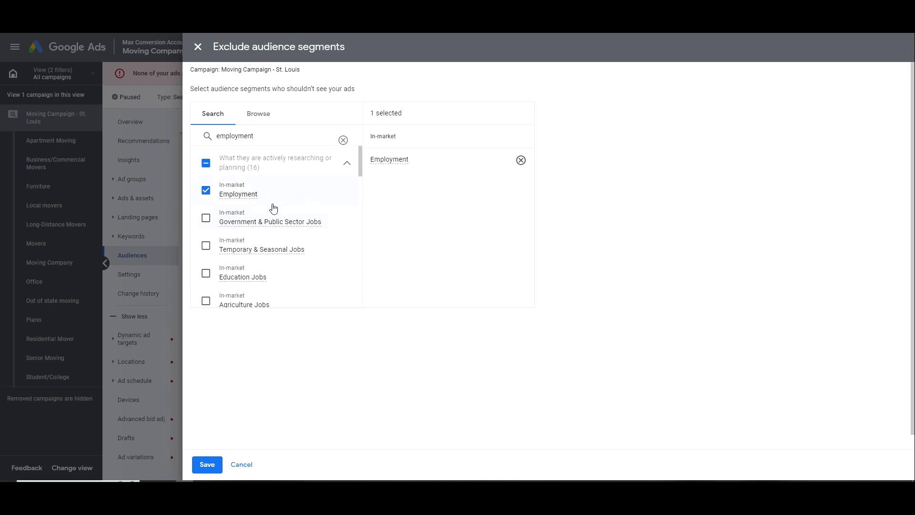
scroll(304, 243, down, 2)
scroll(305, 243, down, 3)
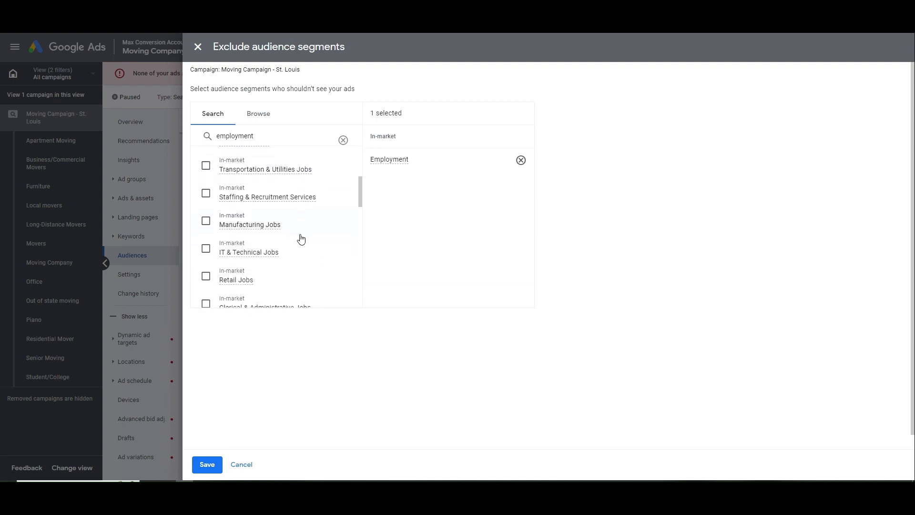
click(296, 205)
scroll(296, 209, down, 3)
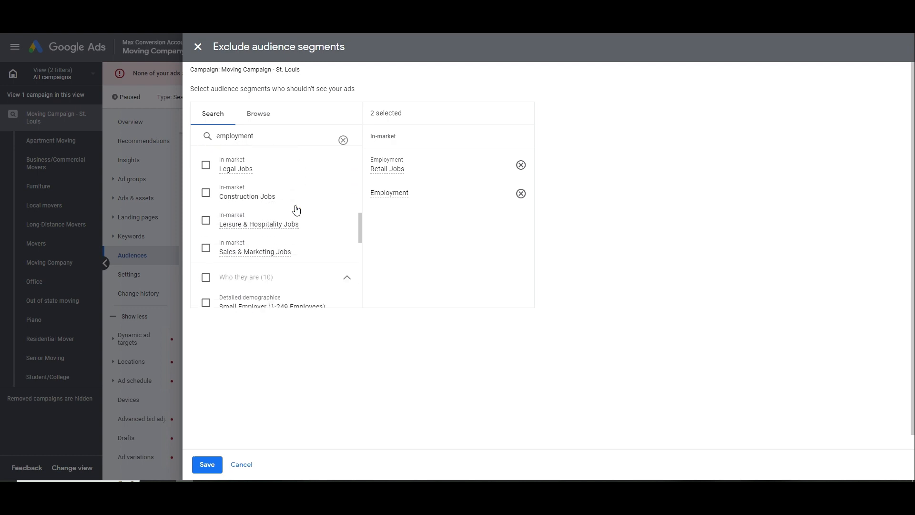
click(292, 176)
scroll(300, 224, down, 4)
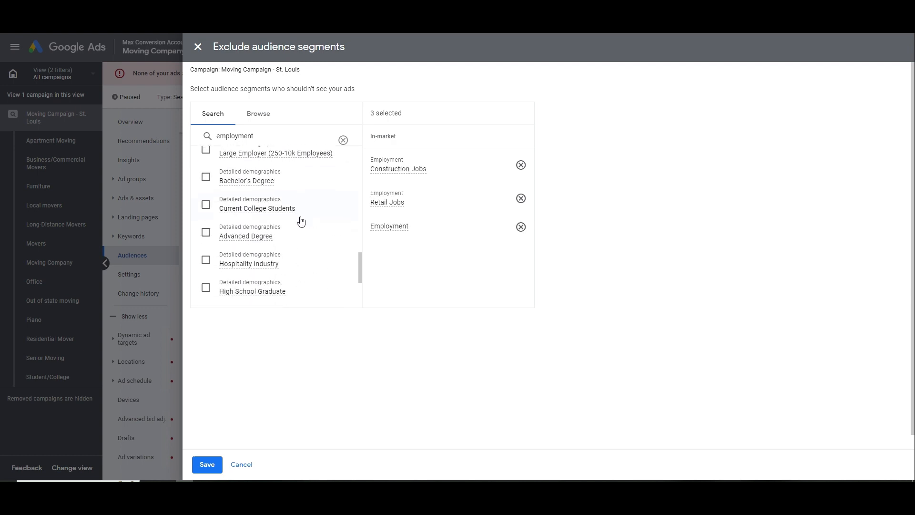
scroll(302, 237, up, 10)
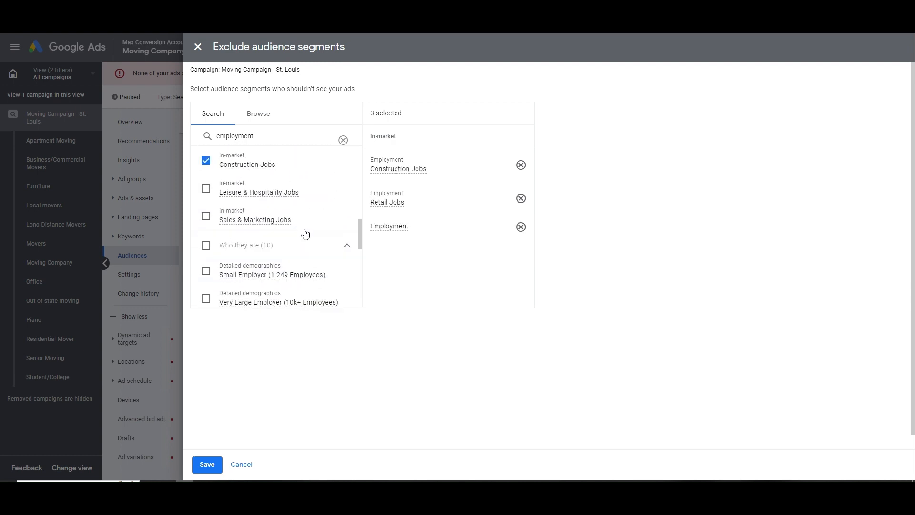
scroll(302, 236, down, 4)
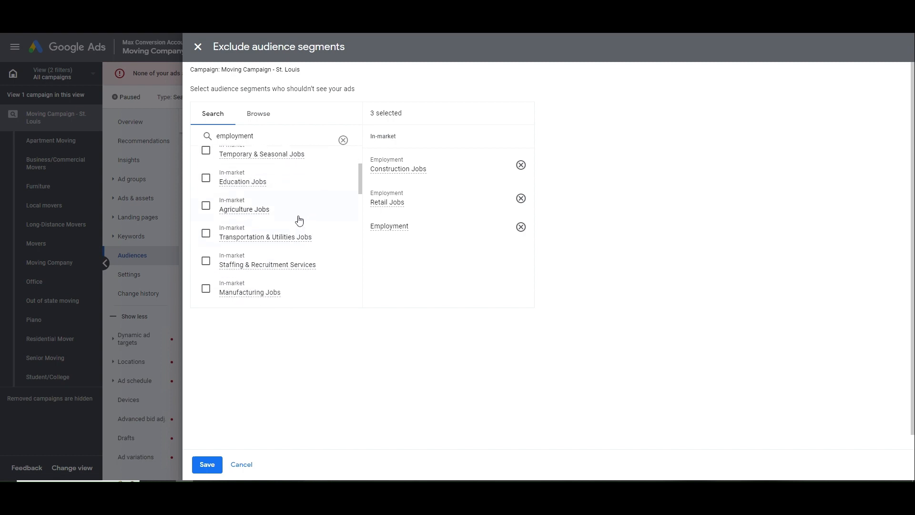
click(296, 214)
scroll(291, 224, down, 3)
click(302, 201)
scroll(305, 238, down, 2)
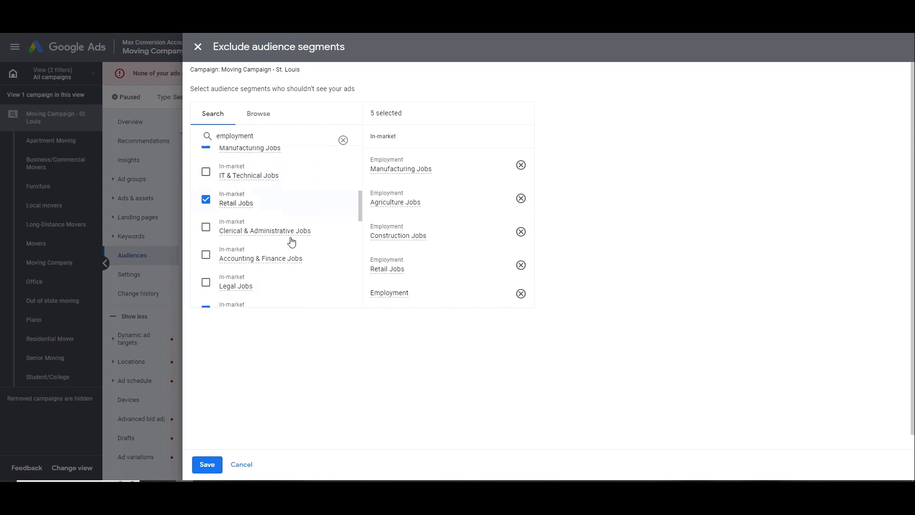
click(207, 465)
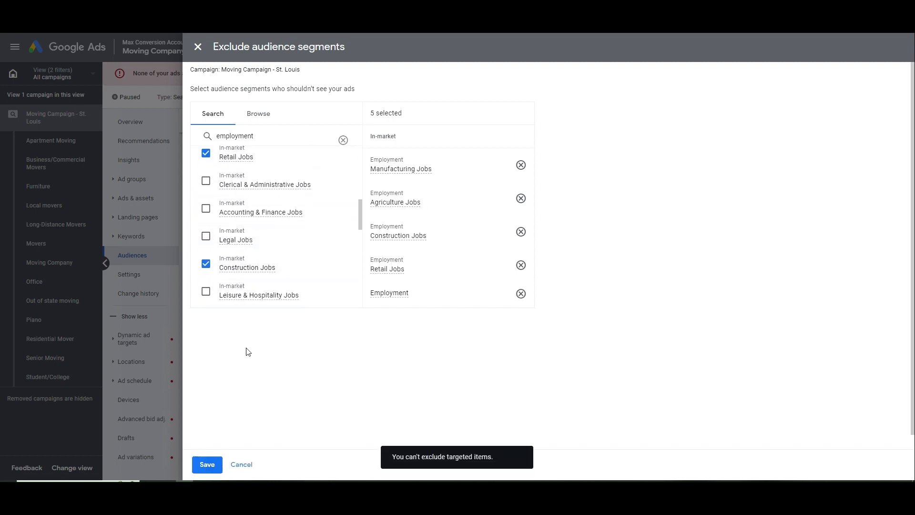
click(241, 465)
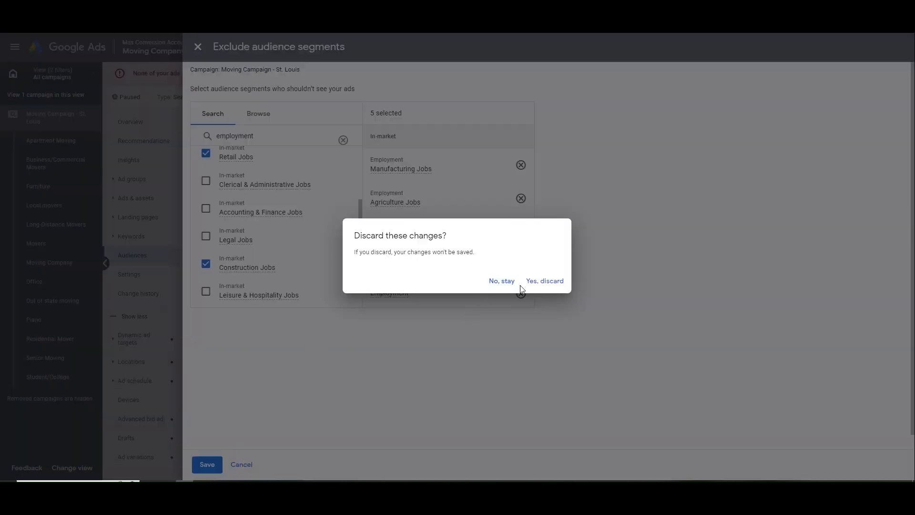
click(544, 281)
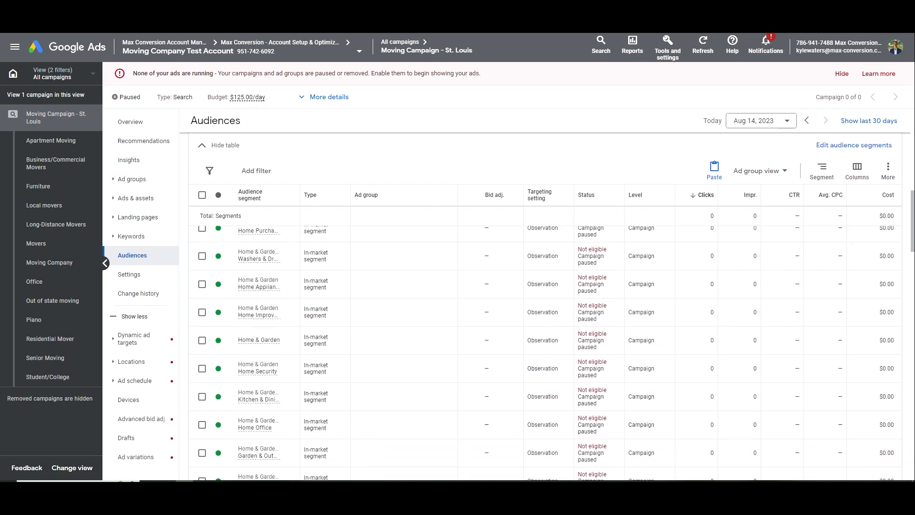
Open the campaign-level audience segment editor and search the page for 'employment'
scroll(309, 295, up, 10)
scroll(709, 306, down, 8)
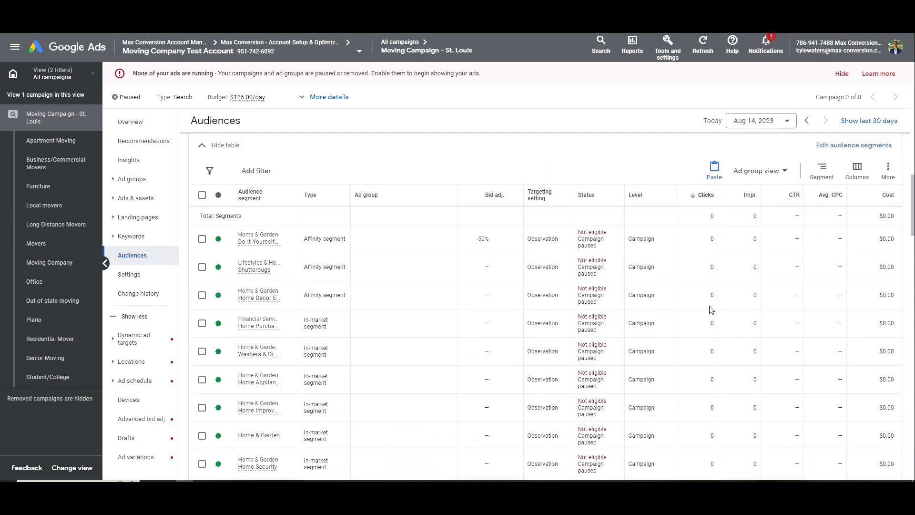
click(837, 146)
click(793, 170)
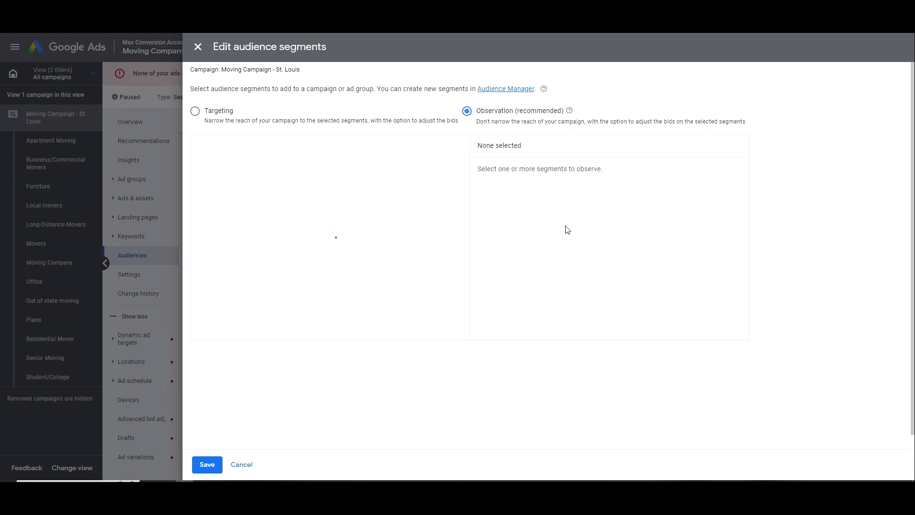
key(ctrl+f)
text(mov)
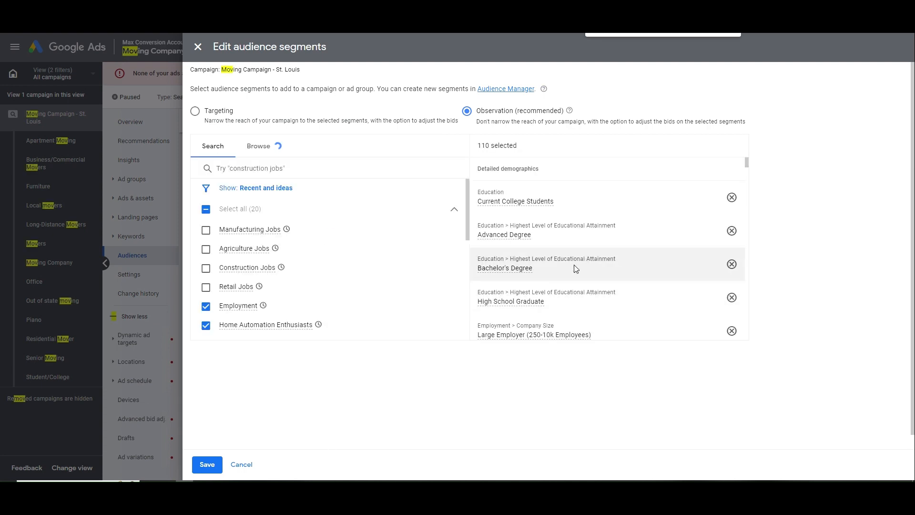
key(BackSpace)
key(BackSpace)
key(BackSpace)
text(employment)
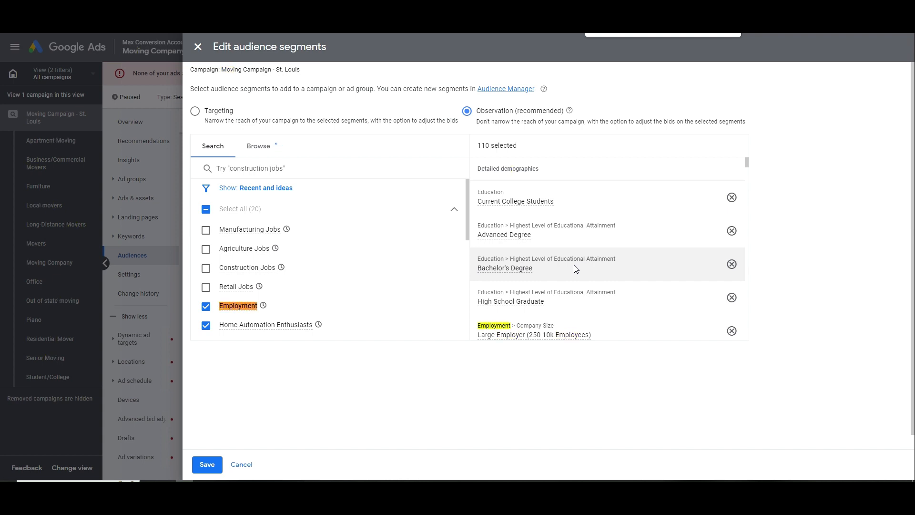
Remove Construction, Manufacturing, Real Estate, Employment and Transportation & Utilities segments, then save
scroll(583, 269, down, 4)
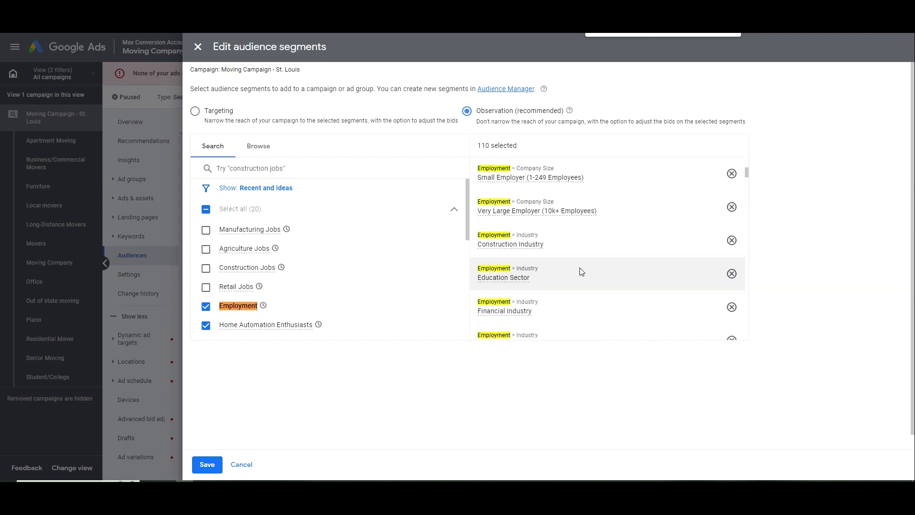
click(731, 241)
scroll(649, 276, down, 2)
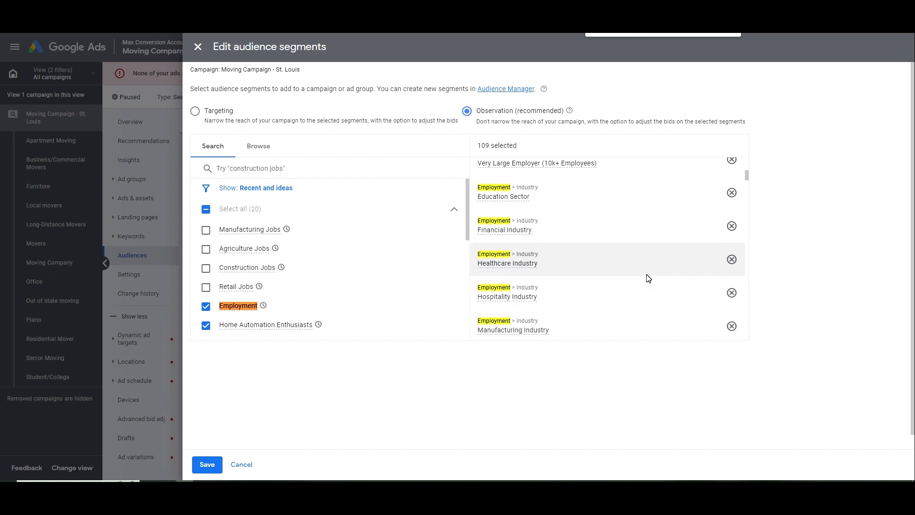
click(731, 279)
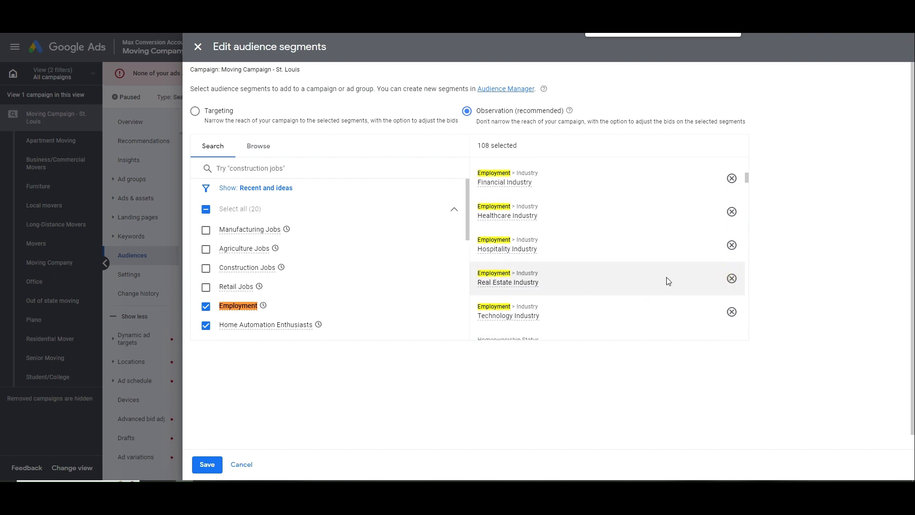
click(731, 280)
scroll(676, 257, down, 5)
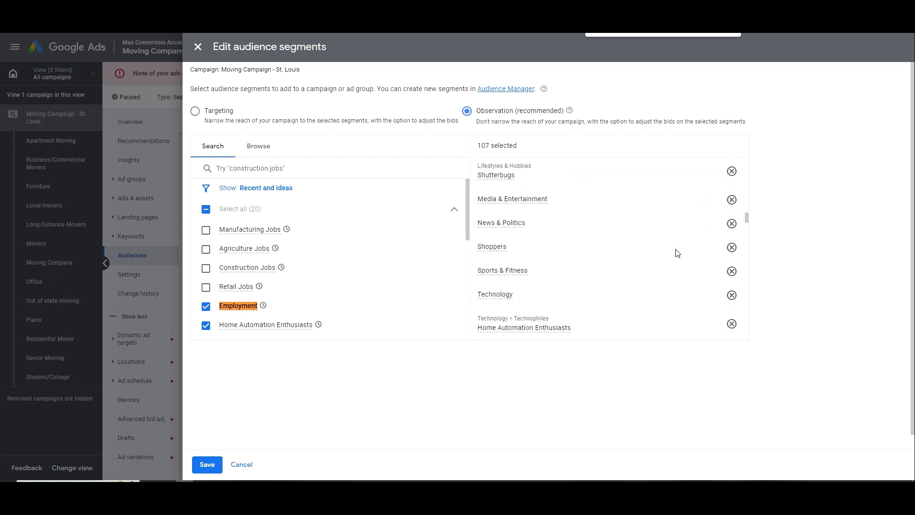
scroll(676, 253, up, 5)
click(731, 205)
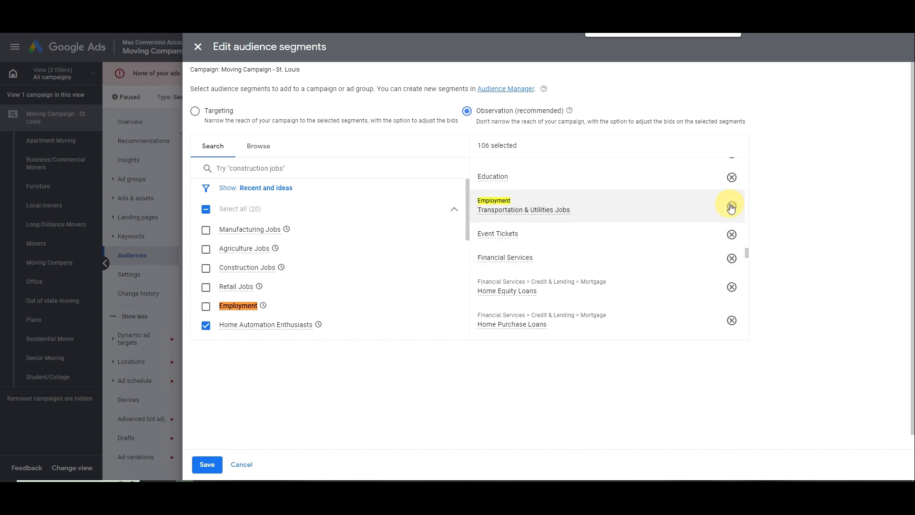
click(733, 206)
scroll(704, 238, down, 3)
scroll(703, 238, down, 10)
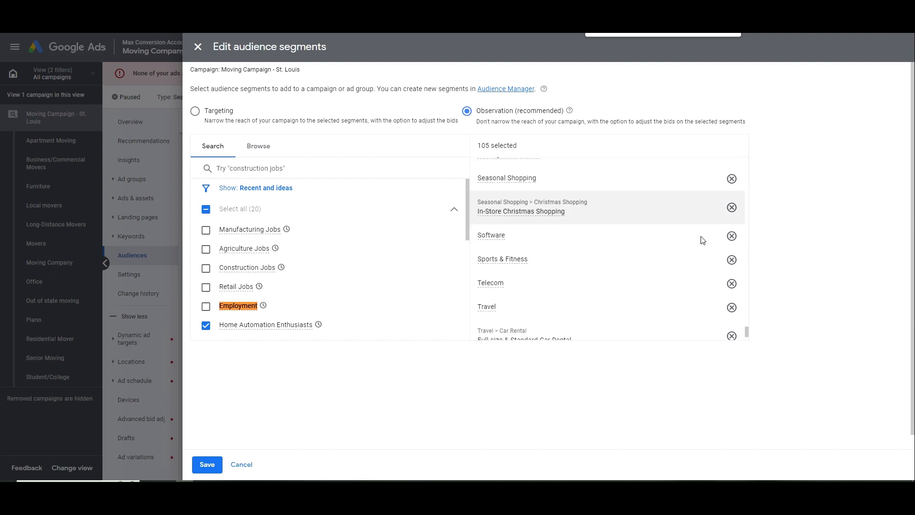
click(206, 464)
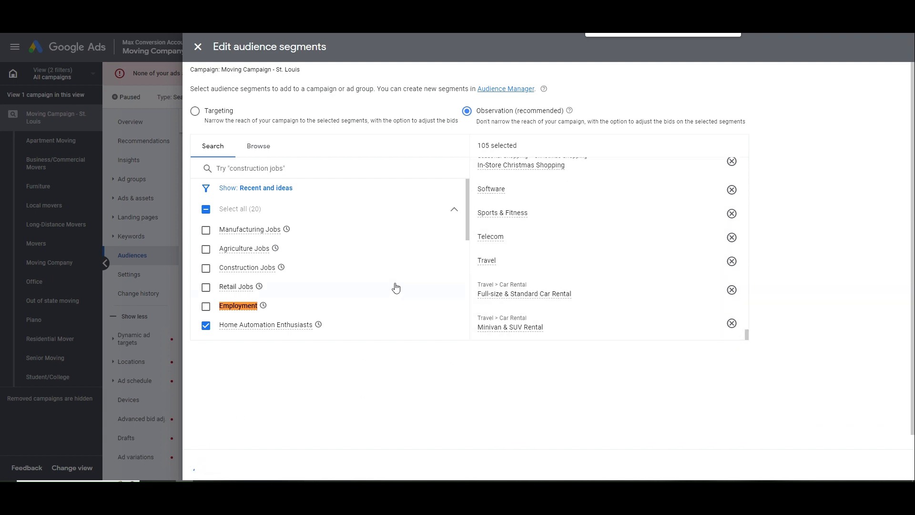
scroll(411, 363, down, 10)
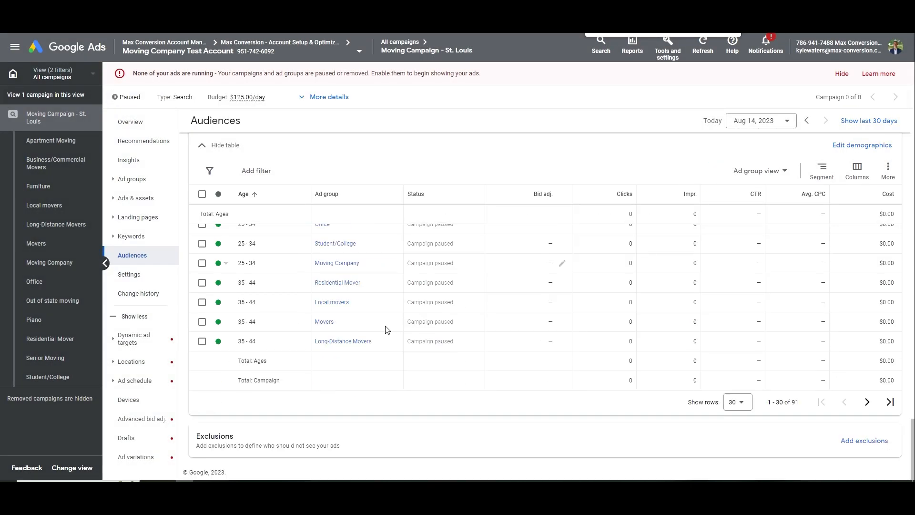
Start excluding audience segments and search for 'employment', correcting the misspelling
click(857, 441)
click(826, 416)
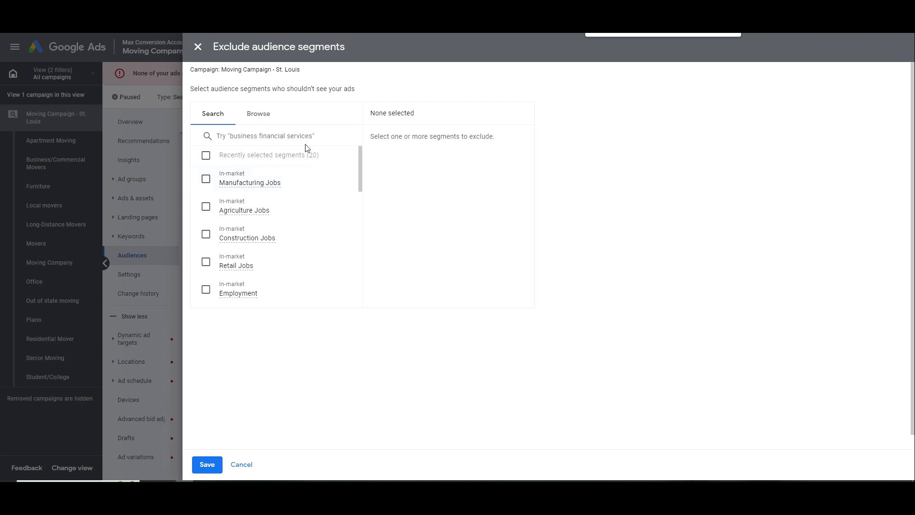
click(290, 135)
text(employement)
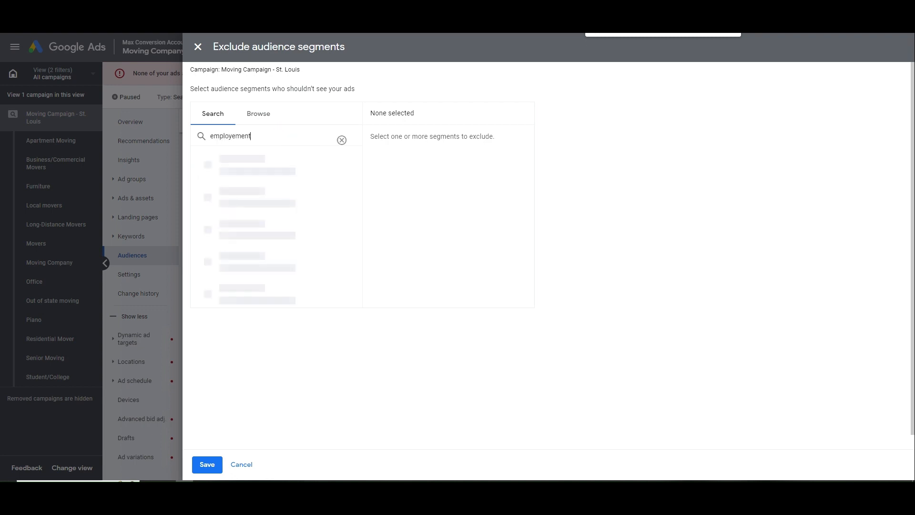
double_click(224, 137)
text(employment)
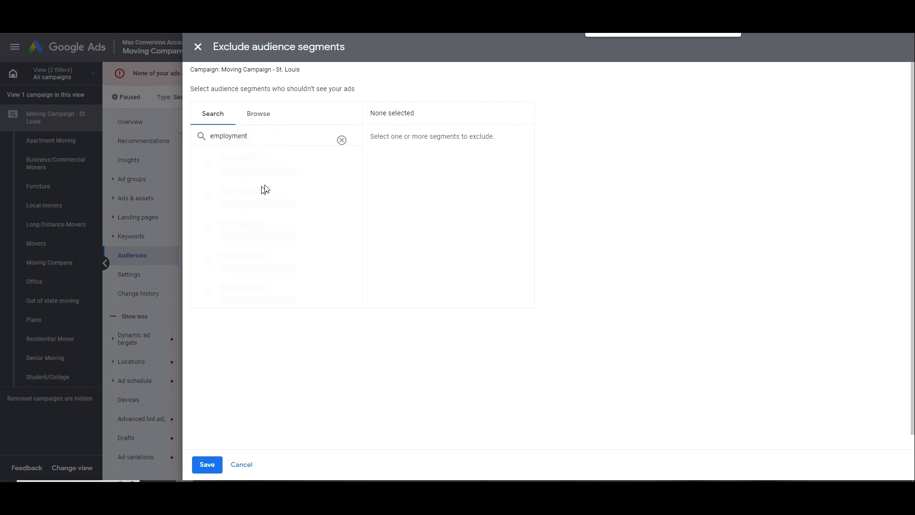
Exclude Employment, Temporary & Seasonal, Transportation & Utilities, Manufacturing, Retail and Construction Jobs, then save
click(284, 198)
click(290, 249)
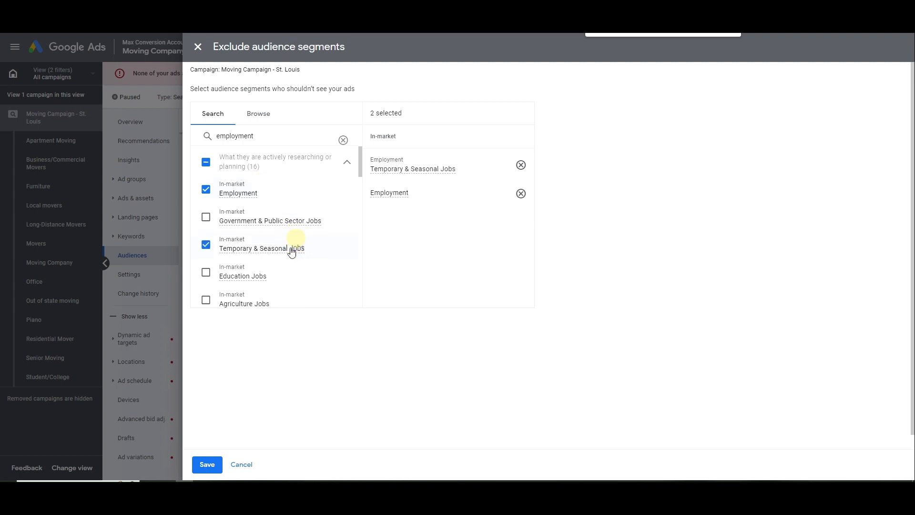
scroll(286, 252, down, 2)
click(289, 237)
scroll(286, 238, down, 1)
click(265, 241)
scroll(277, 240, down, 2)
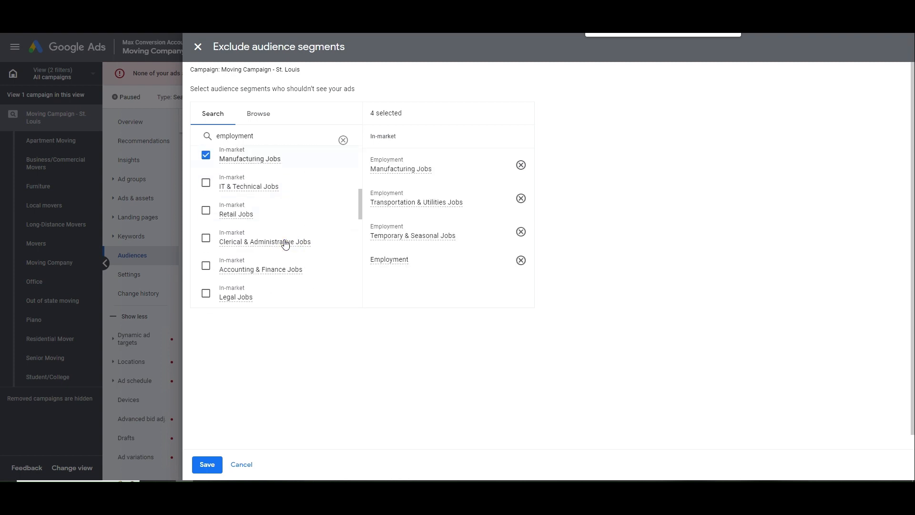
click(272, 205)
scroll(267, 229, down, 1)
scroll(282, 235, down, 1)
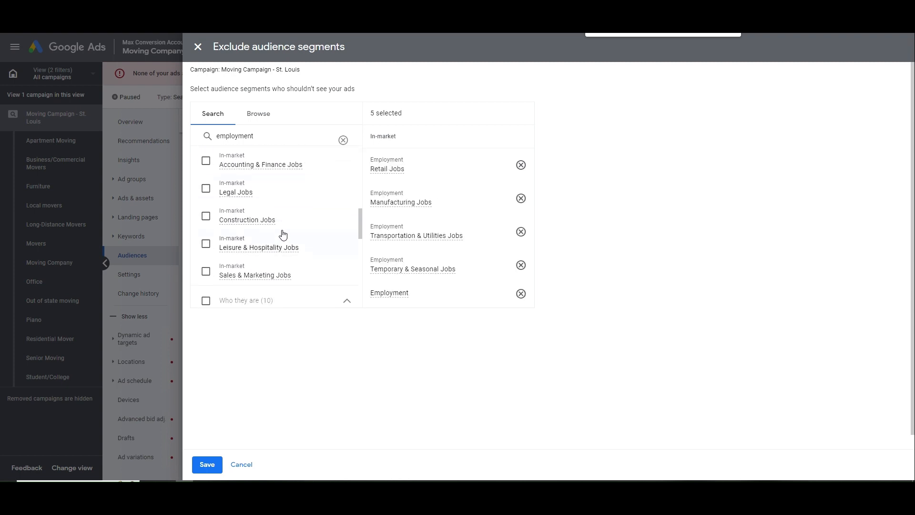
click(283, 221)
click(212, 464)
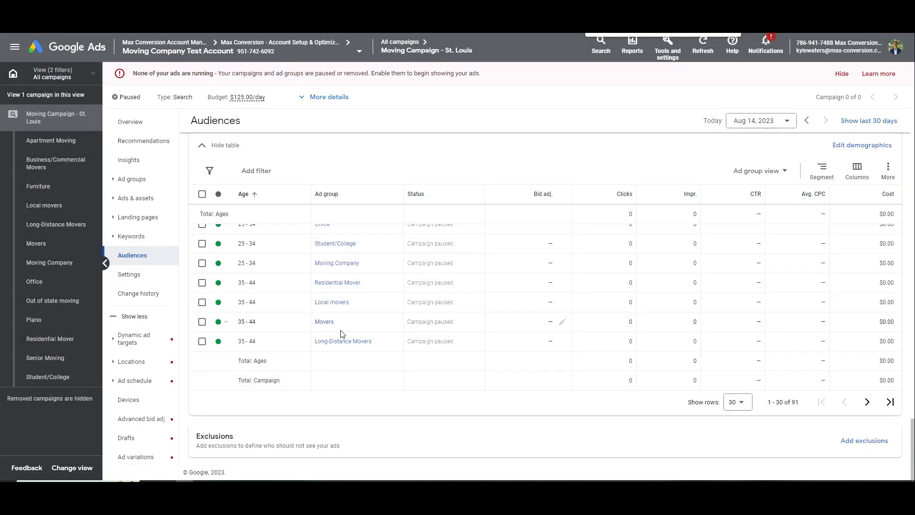
Expand the excluded segments table and review the six new exclusions
click(225, 453)
drag(298, 420, 295, 312)
click(297, 332)
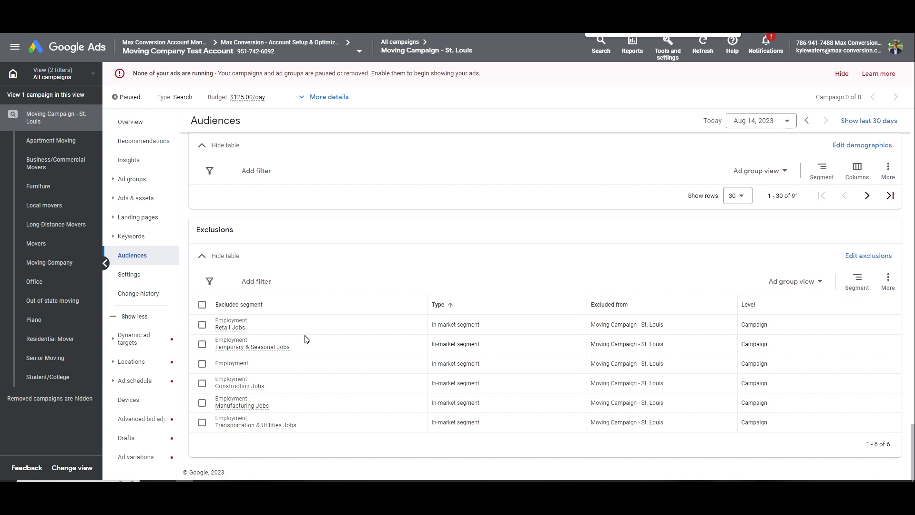
drag(300, 345, 259, 348)
click(360, 337)
drag(231, 387, 292, 385)
click(292, 384)
drag(231, 327, 281, 327)
click(296, 325)
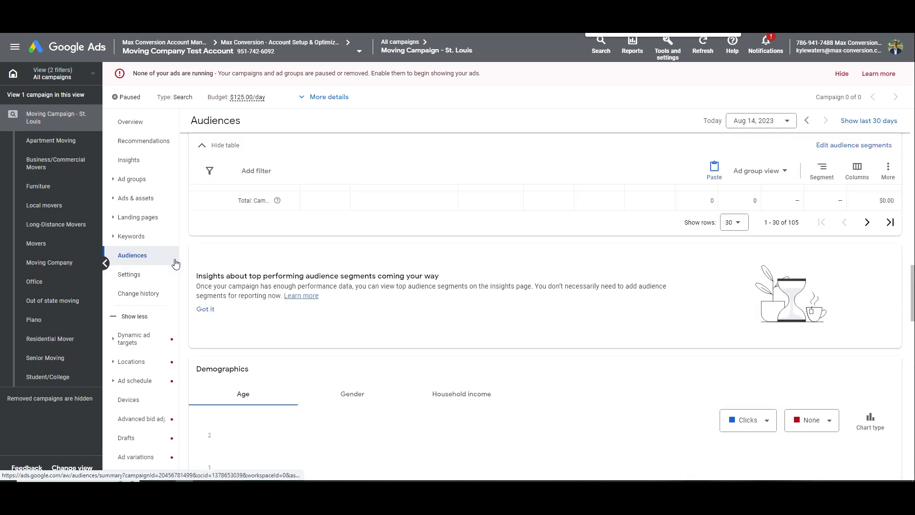
Open the campaign's Assets page, try the Business name and logo filters, then filter to Sitelinks
click(150, 199)
click(143, 236)
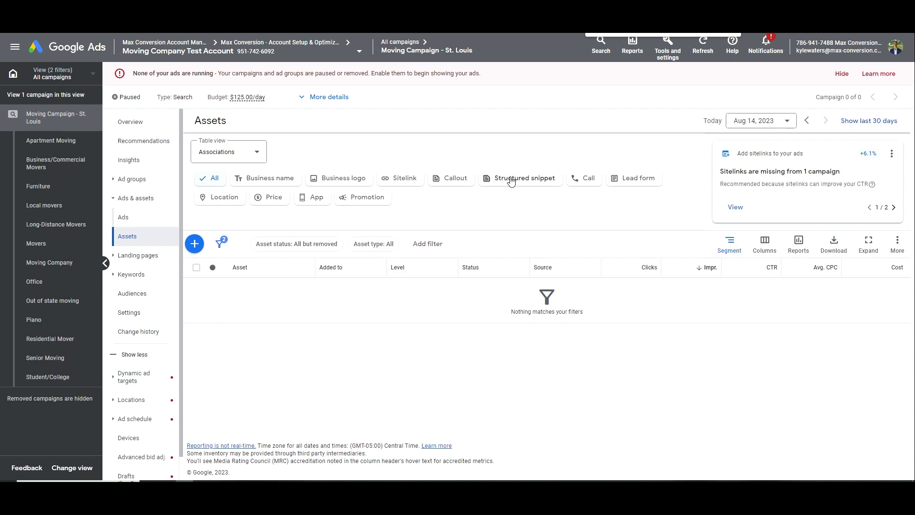
click(269, 179)
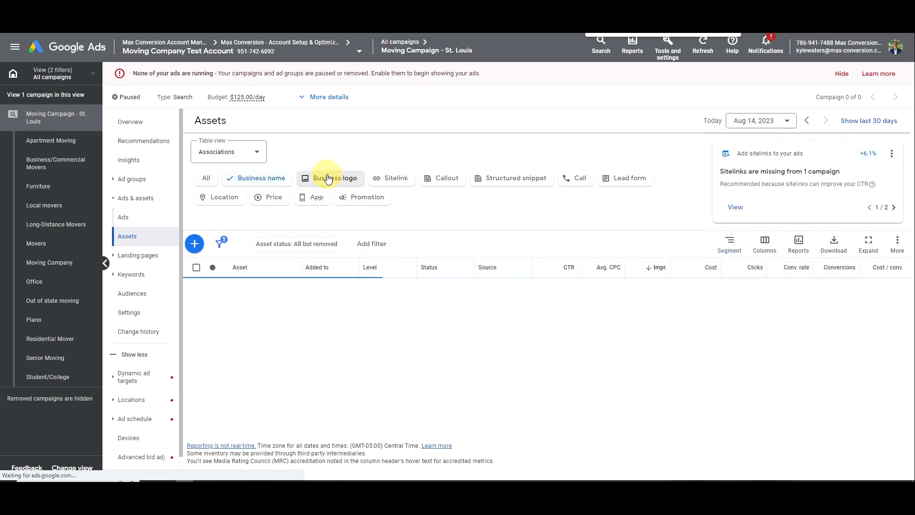
click(328, 178)
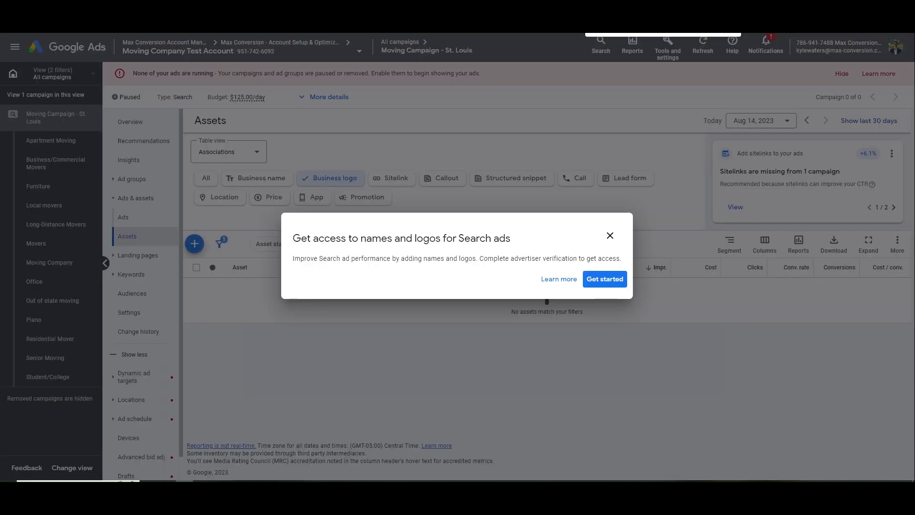
click(610, 236)
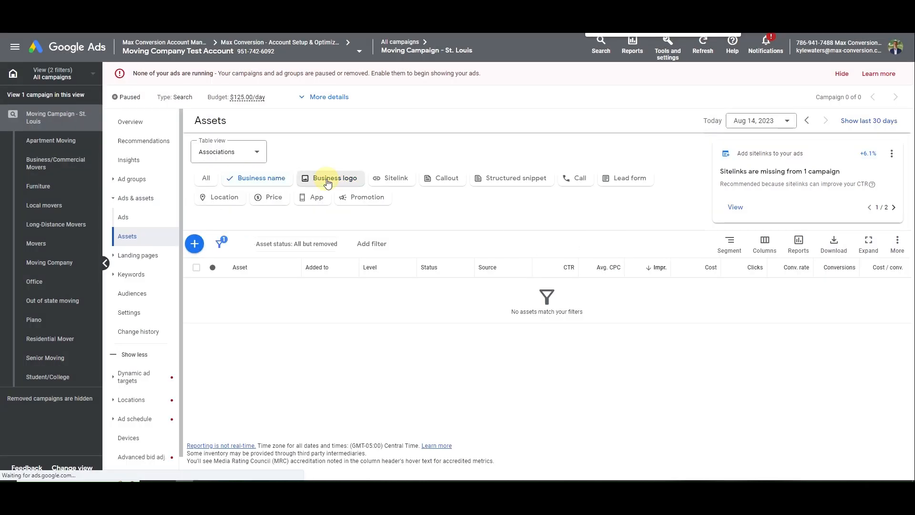
click(392, 181)
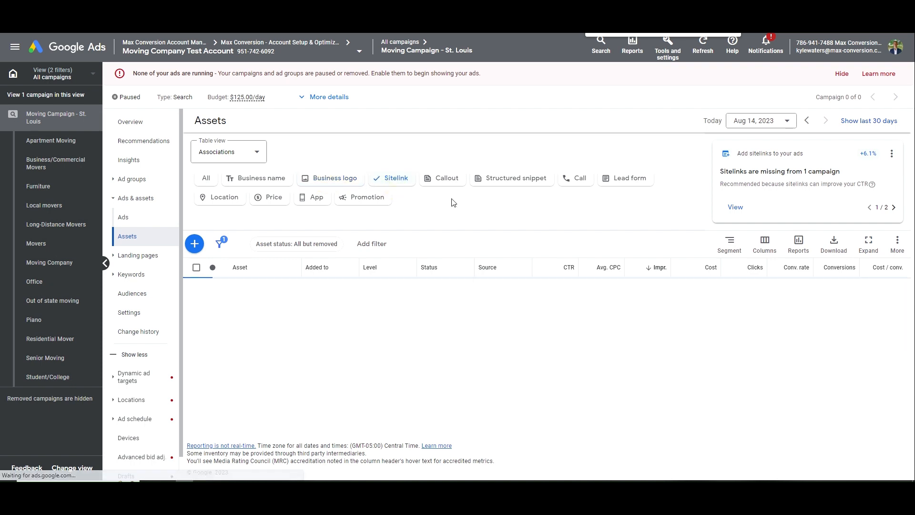
click(194, 244)
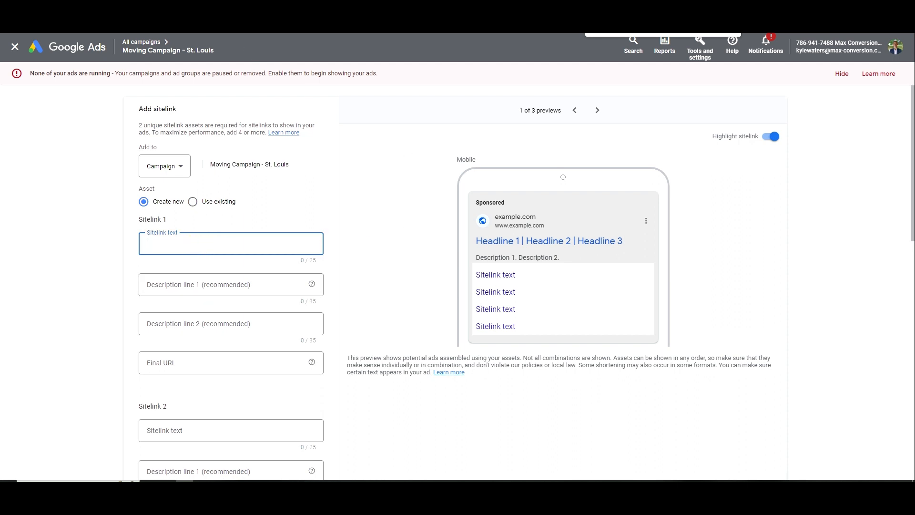
Enter sitelink texts Local Moving, Contact Us and Commercial Movers
text(Local Moving)
click(170, 358)
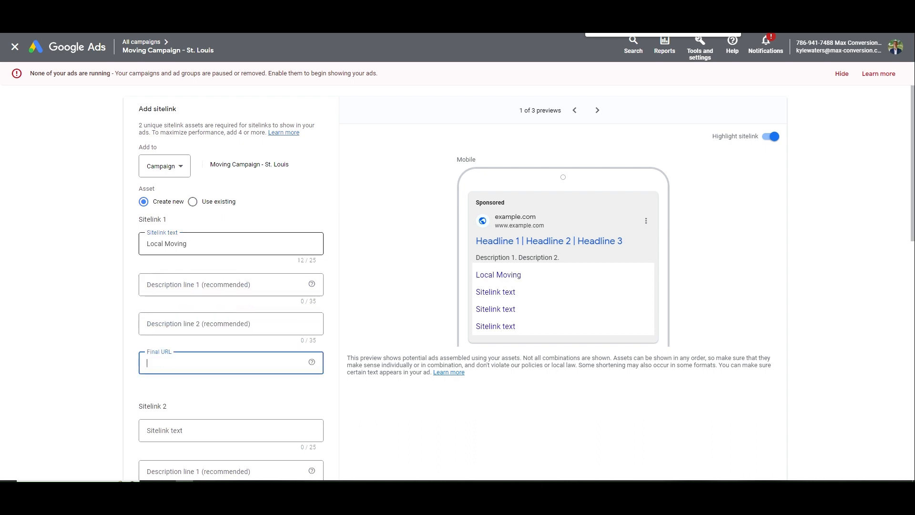
scroll(171, 353, down, 2)
click(190, 342)
text(Contact Us)
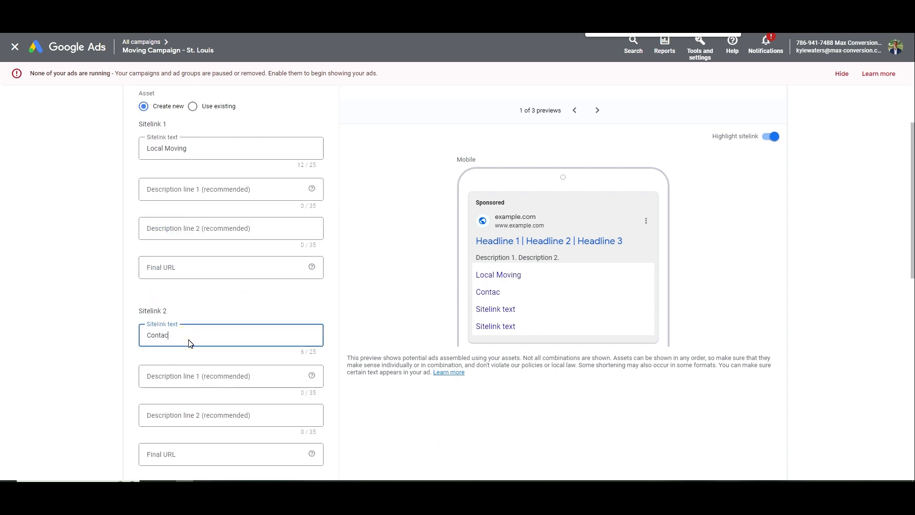
key(Tab)
key(Tab)
scroll(193, 310, down, 6)
click(200, 243)
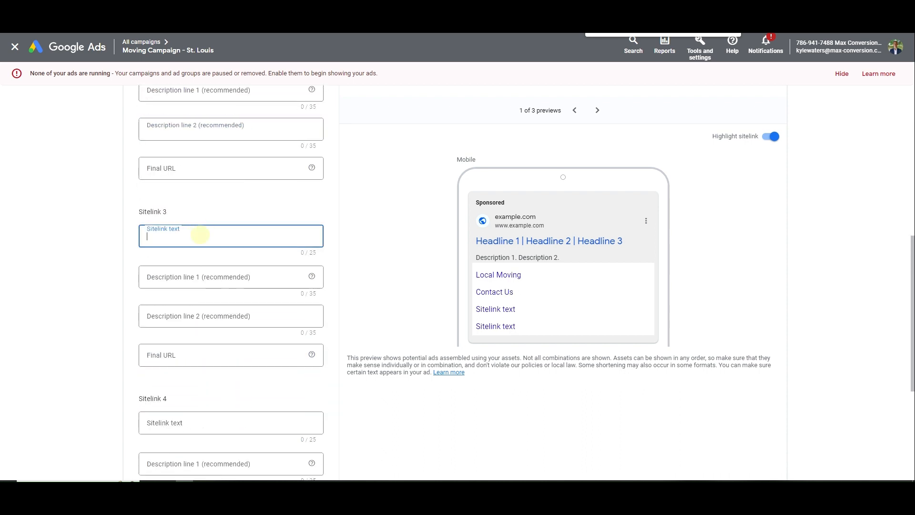
text(Commercial Movers)
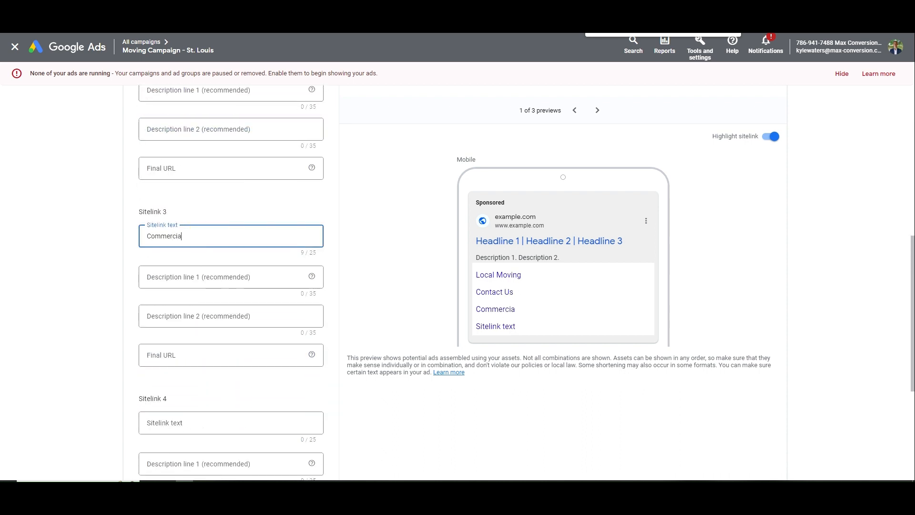
key(Tab)
key(Tab)
key(Tab)
Enter Apartment Moving, add fifth and sixth sitelinks, and paste Furniture from Notepad into the fifth
click(179, 419)
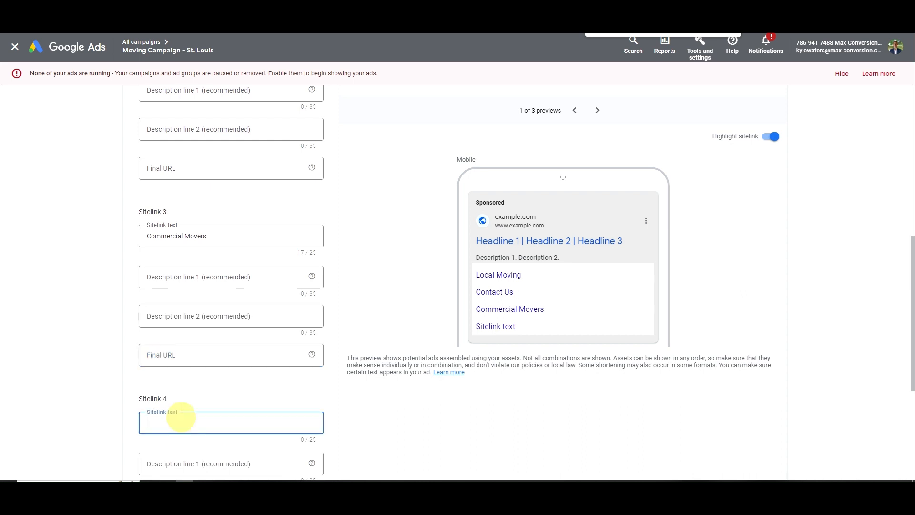
text(Apartment Moving)
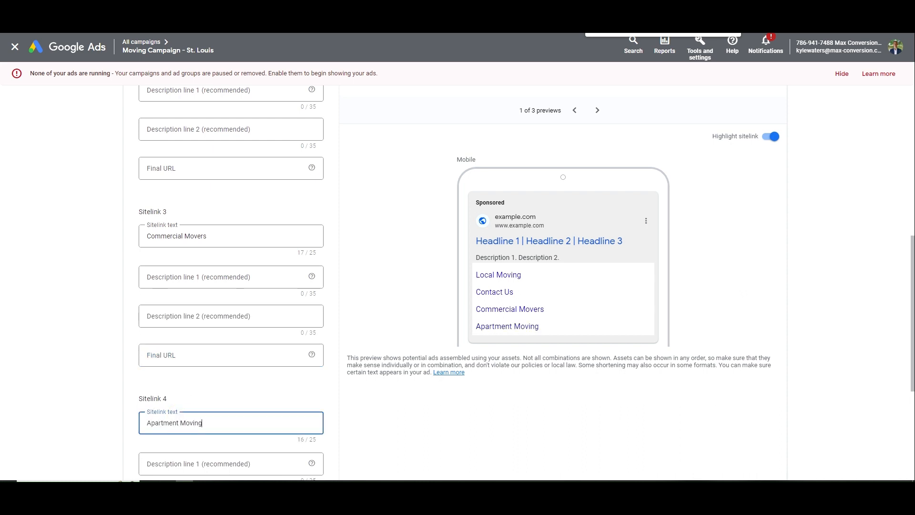
scroll(181, 357, down, 4)
click(173, 397)
scroll(178, 392, down, 3)
click(163, 435)
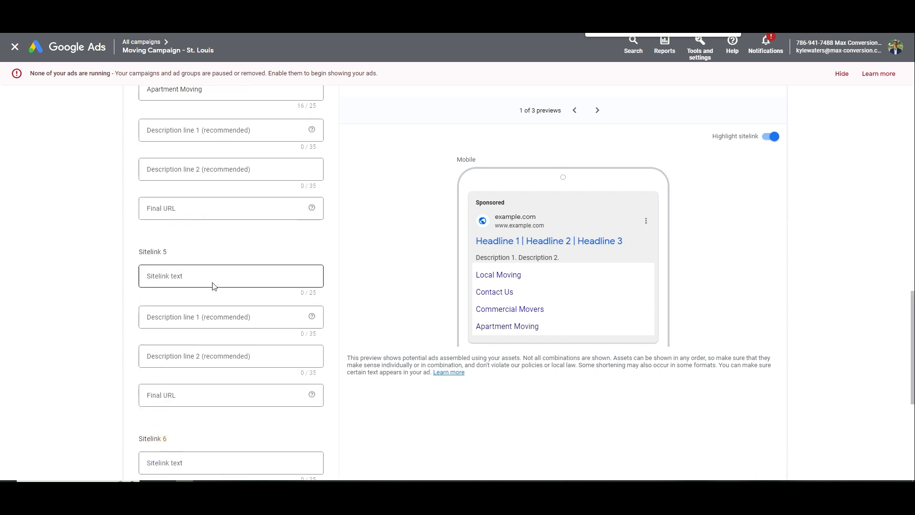
click(214, 286)
key(alt+Tab)
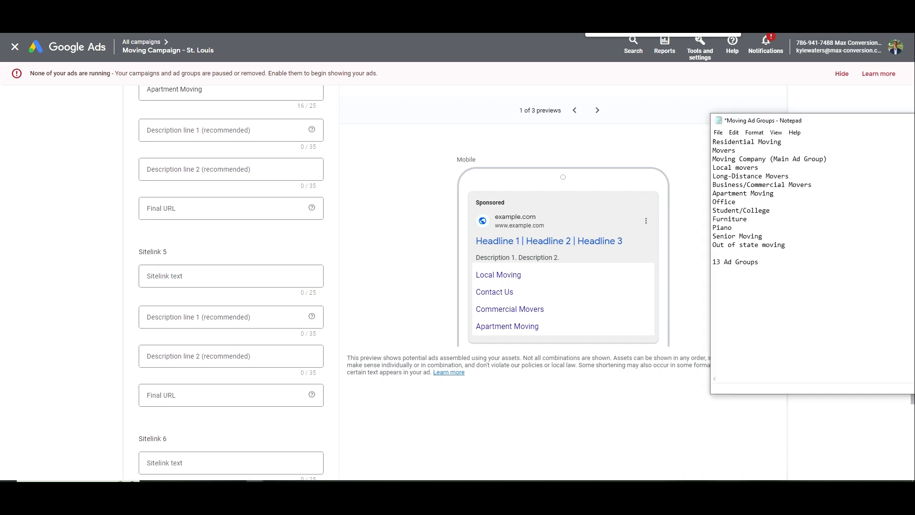
double_click(729, 219)
key(ctrl+c)
click(229, 276)
key(ctrl+v)
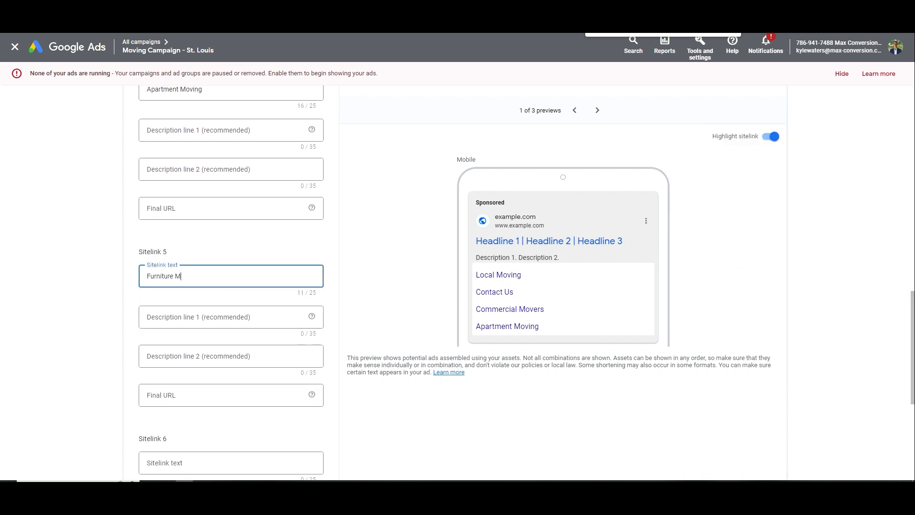
Fill in the sixth sitelink's text as Long Distance
key(alt+Tab)
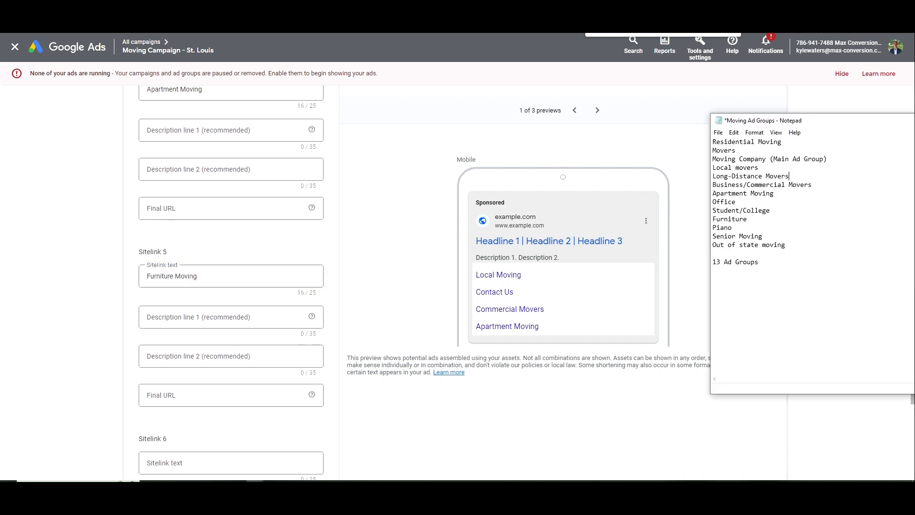
scroll(301, 310, down, 4)
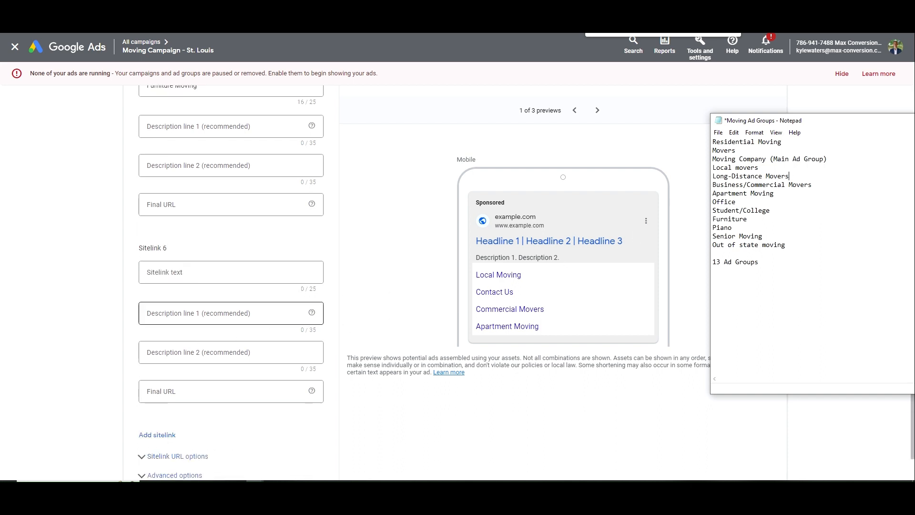
click(174, 274)
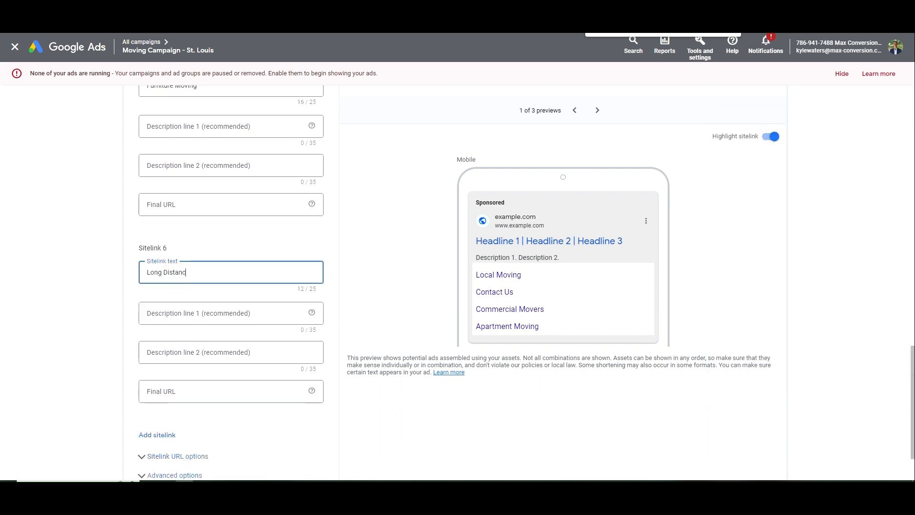
click(181, 392)
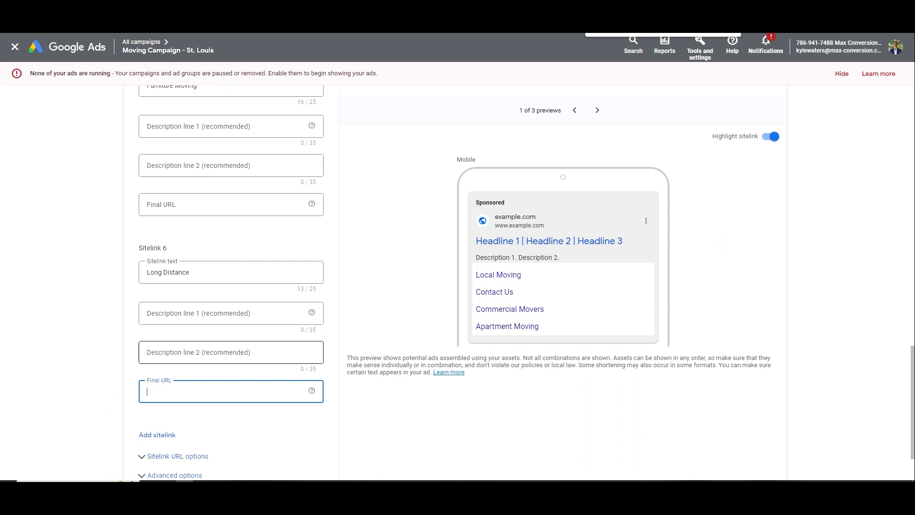
click(174, 209)
Move back up through the Apartment Moving and Commercial Movers URL and description fields
scroll(174, 210, up, 7)
click(185, 349)
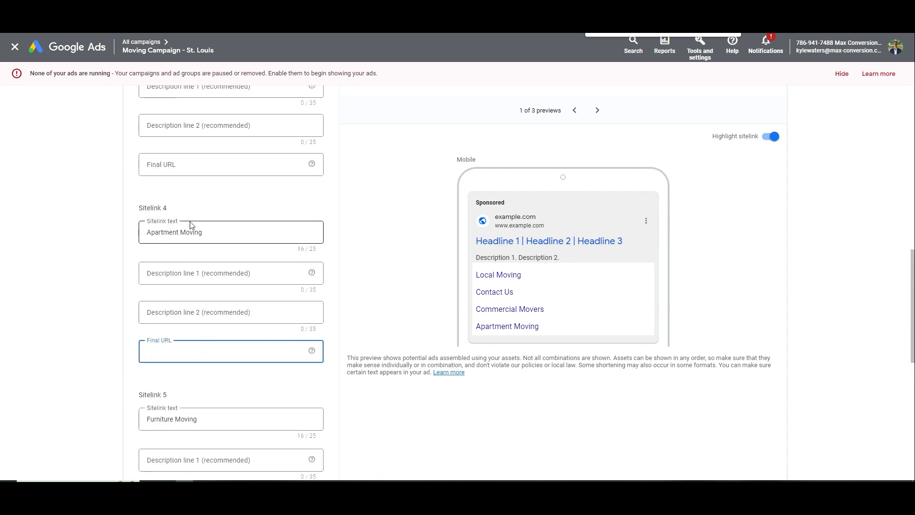
scroll(160, 233, up, 3)
drag(205, 232, 131, 239)
scroll(159, 233, up, 1)
click(196, 355)
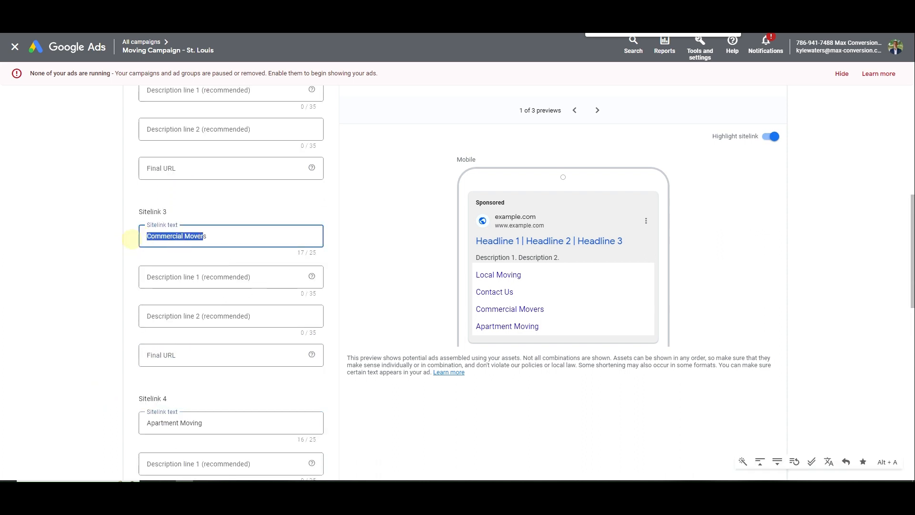
click(182, 353)
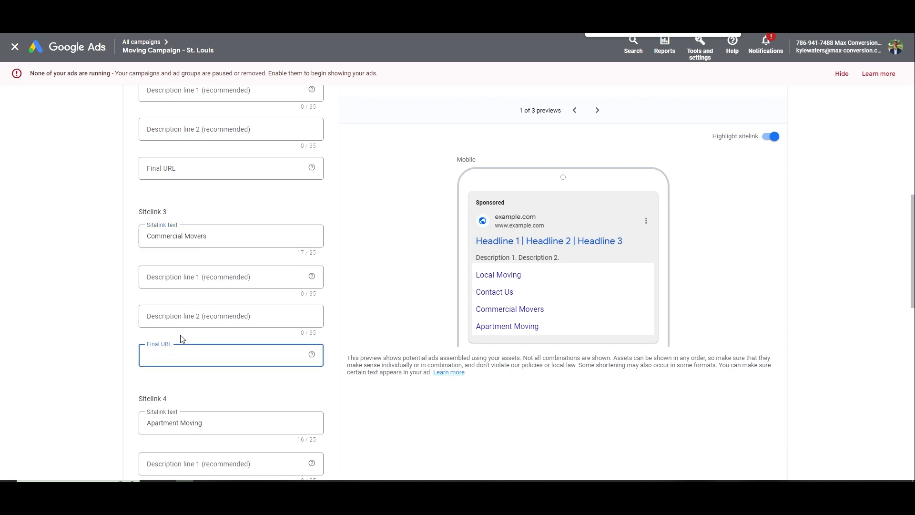
click(275, 284)
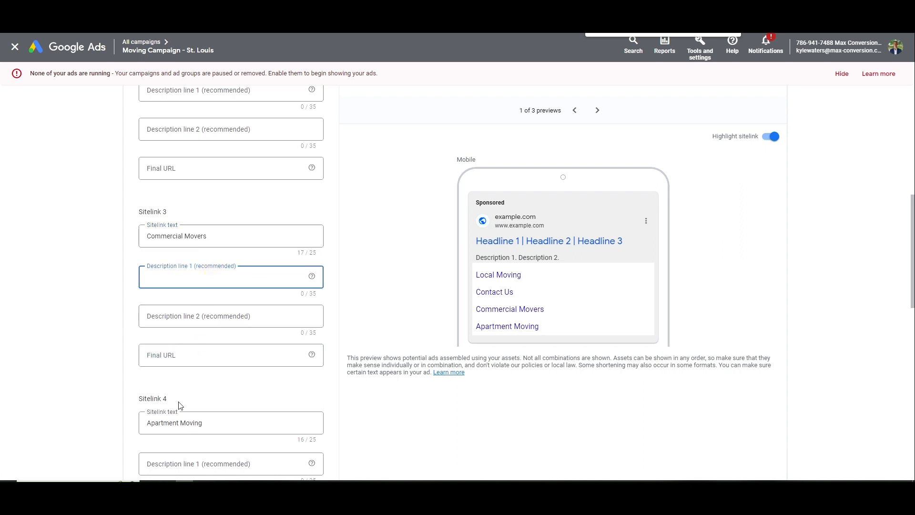
scroll(327, 274, up, 6)
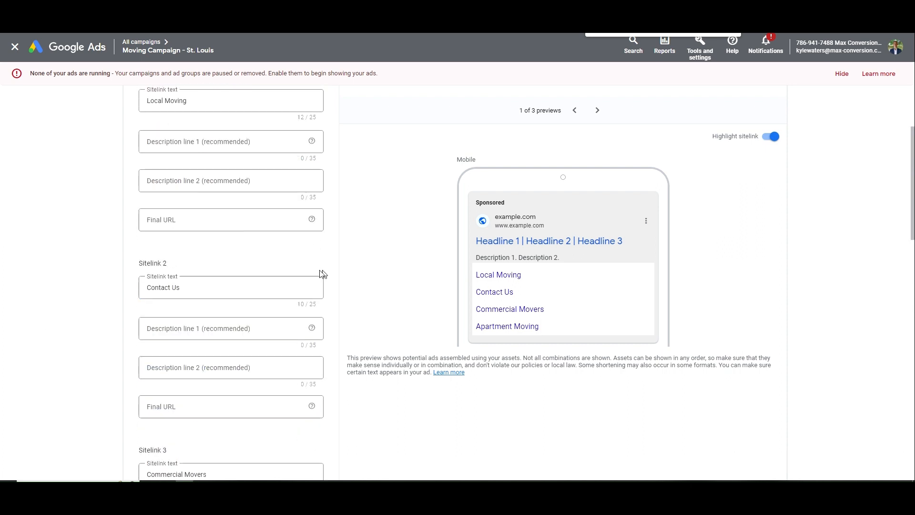
Draft the Local Moving sitelink's two descriptions, rewording line two to start 'We Make Lo'
click(229, 189)
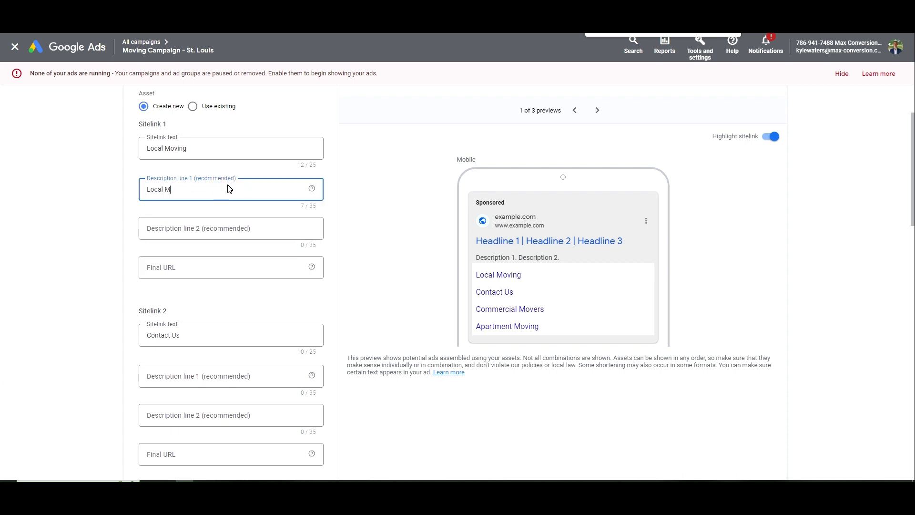
text(company in STL.)
key(Tab)
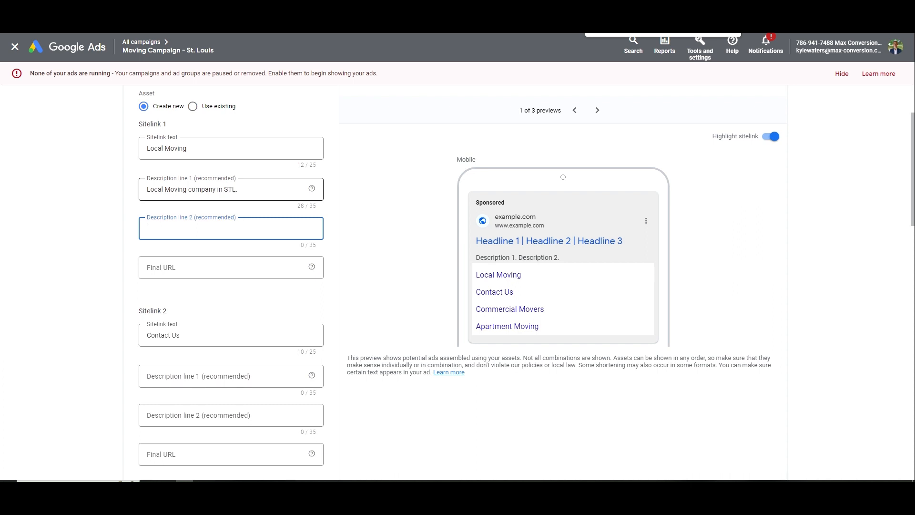
text(We Help Homewo)
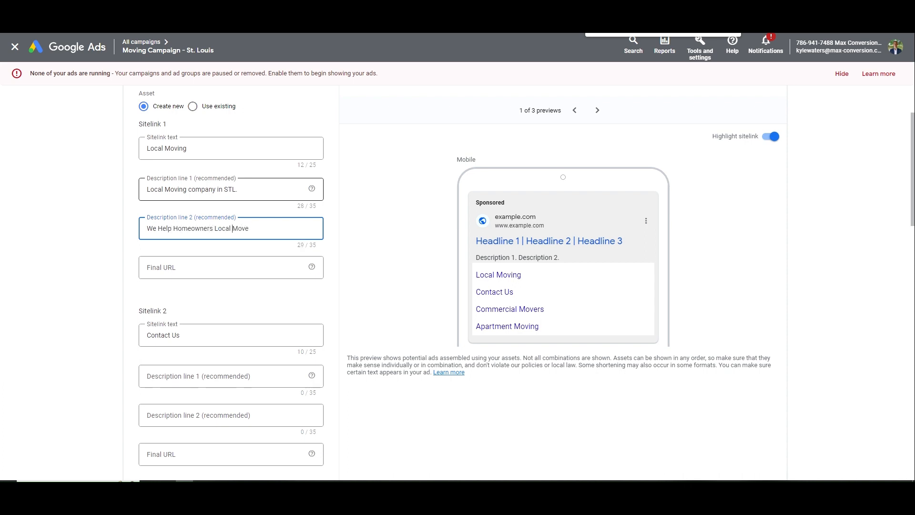
double_click(191, 228)
key(BackSpace)
key(ctrl+a)
text(We Make)
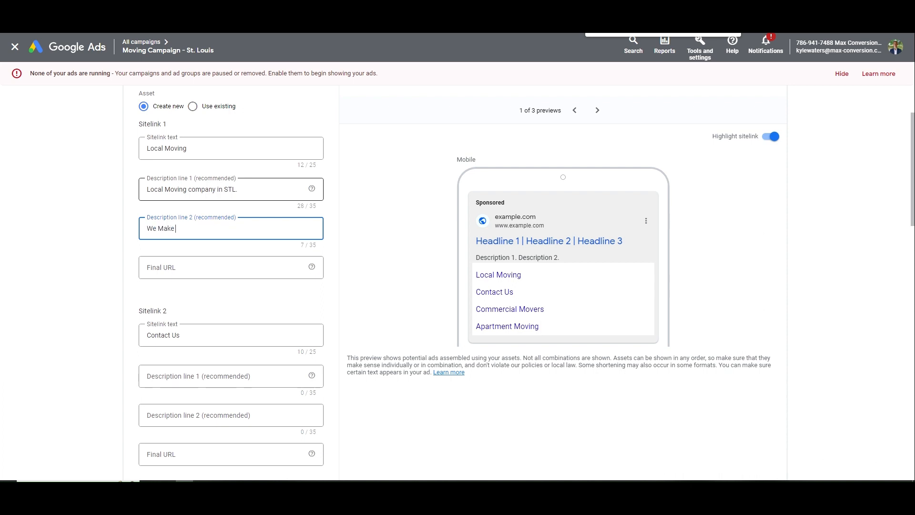
text( Local Moving Easier)
Review the Local Moving sitelink's text, final URL and description fields
click(207, 268)
drag(240, 149, 126, 151)
click(240, 148)
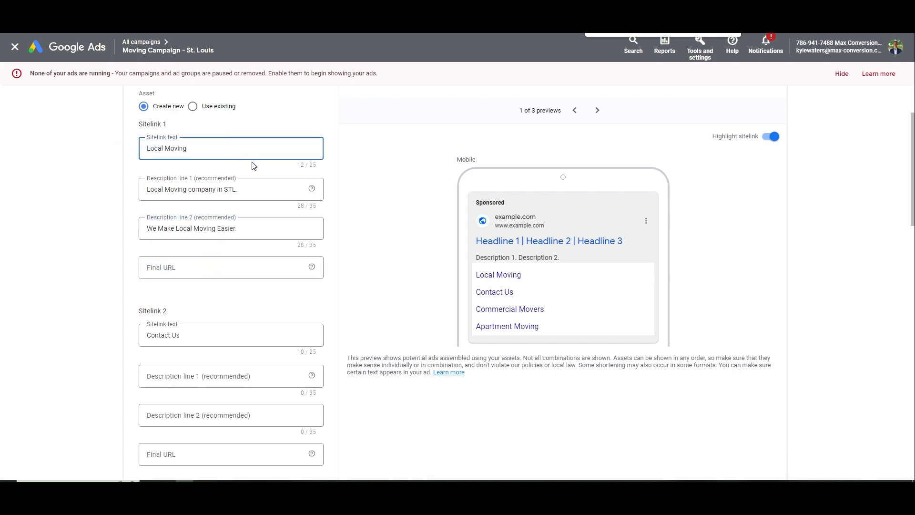
click(205, 268)
click(230, 236)
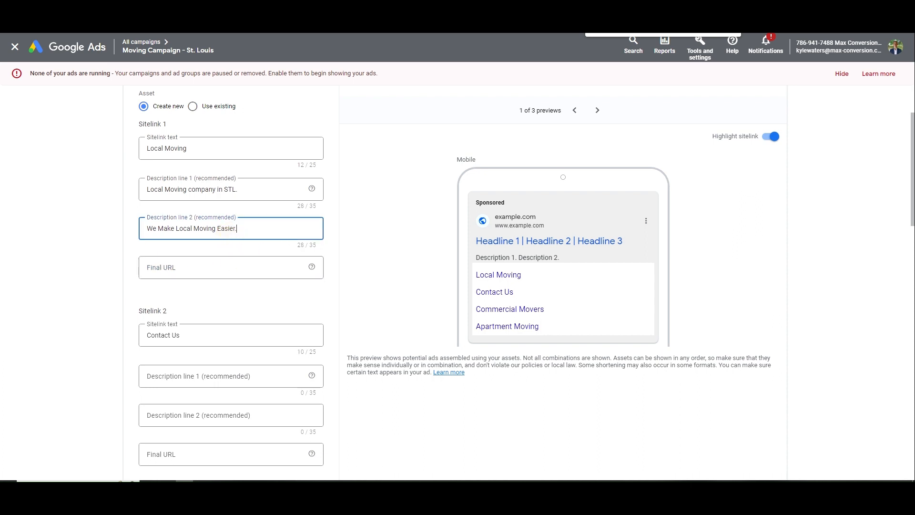
drag(290, 244, 332, 244)
click(332, 243)
drag(326, 208, 286, 204)
click(286, 205)
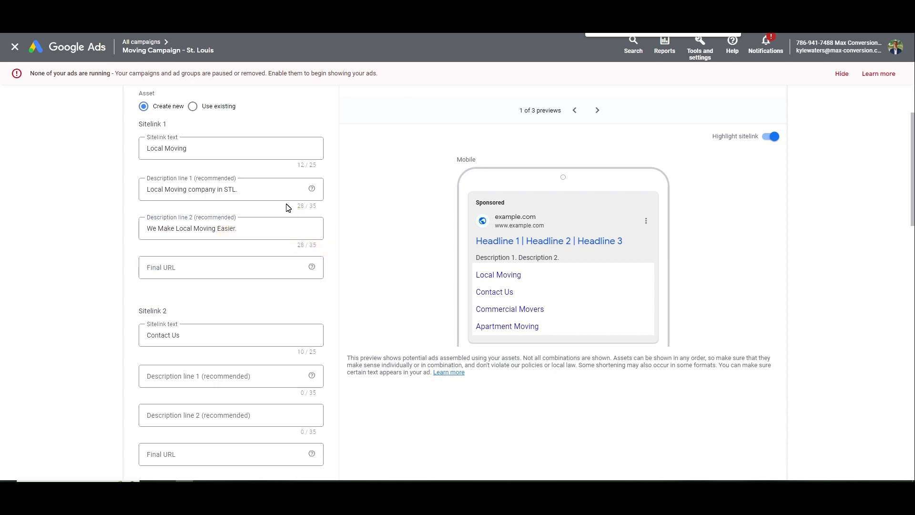
drag(303, 188, 259, 193)
click(194, 220)
click(252, 192)
scroll(237, 289, down, 2)
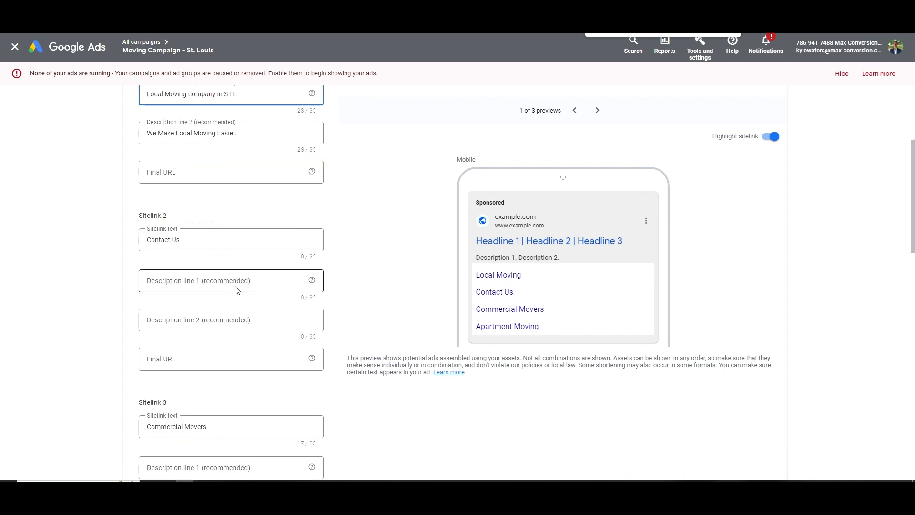
Type a 'Moving Company' first description for Contact Us, then cancel the sitelink form
click(173, 280)
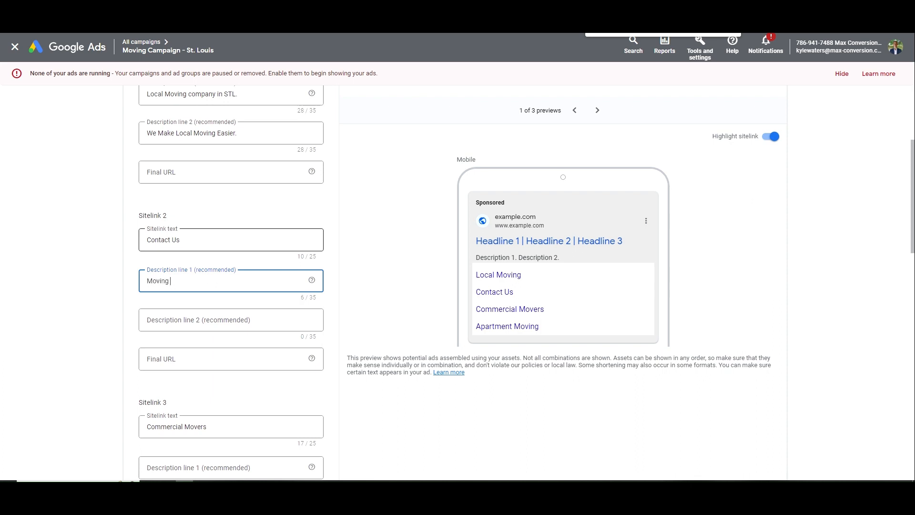
text(Moving Company ABC Get In Touch.)
key(Tab)
key(shift+Tab)
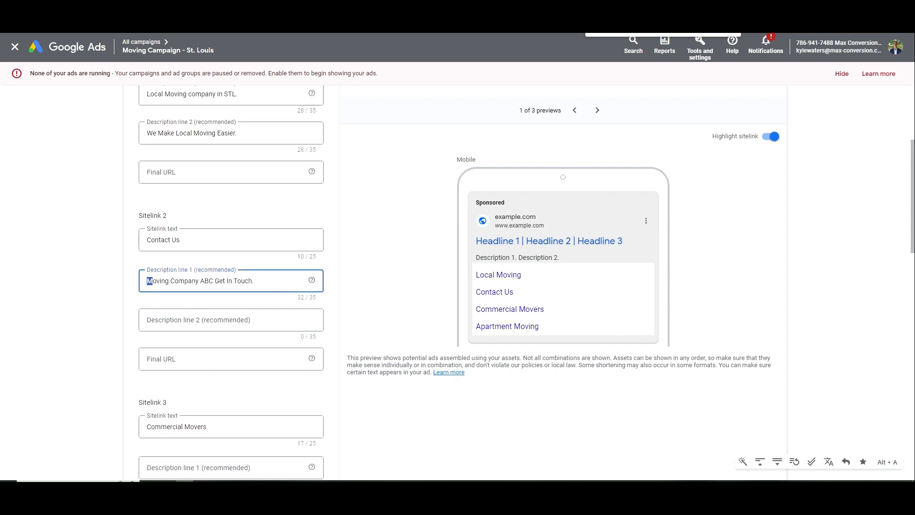
click(171, 281)
double_click(173, 281)
click(175, 281)
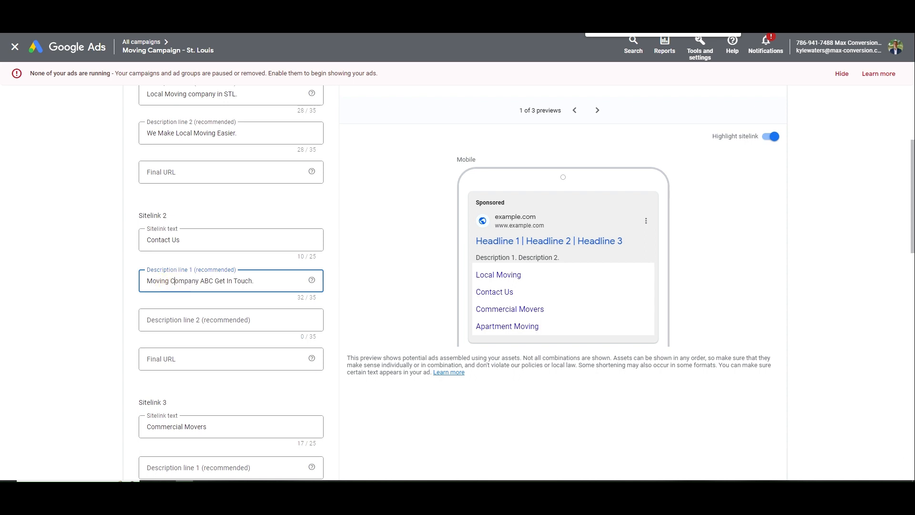
click(169, 281)
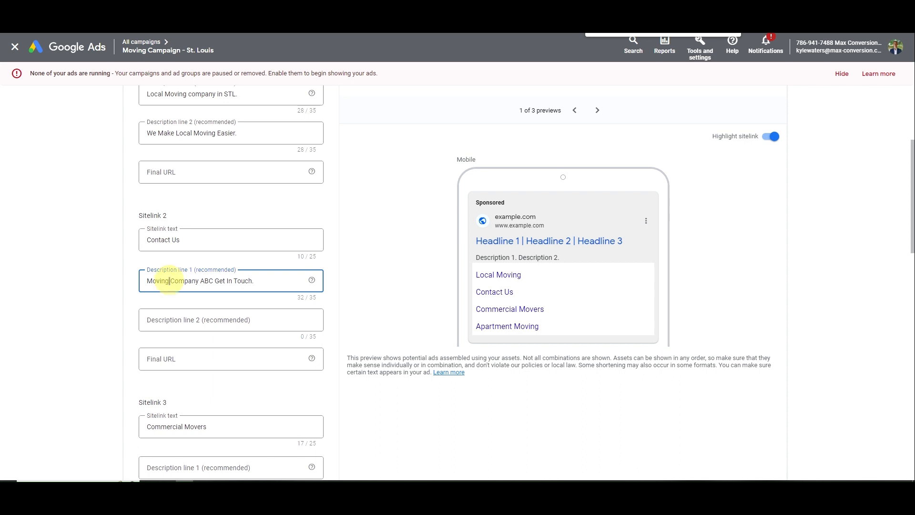
double_click(183, 281)
click(199, 281)
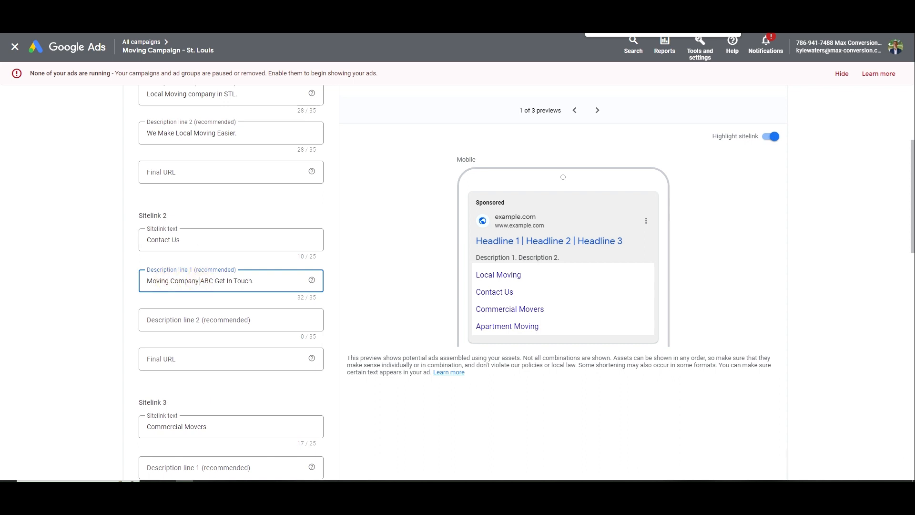
drag(255, 281, 140, 292)
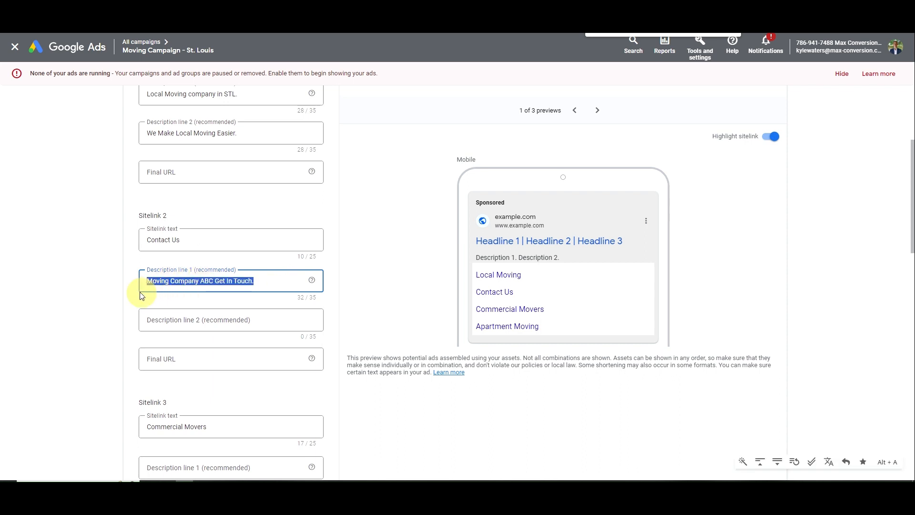
click(176, 281)
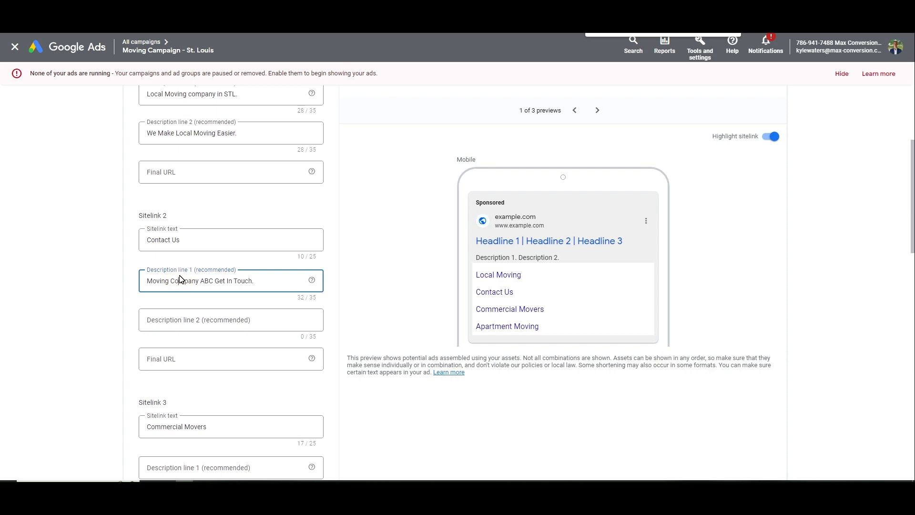
scroll(210, 262, down, 15)
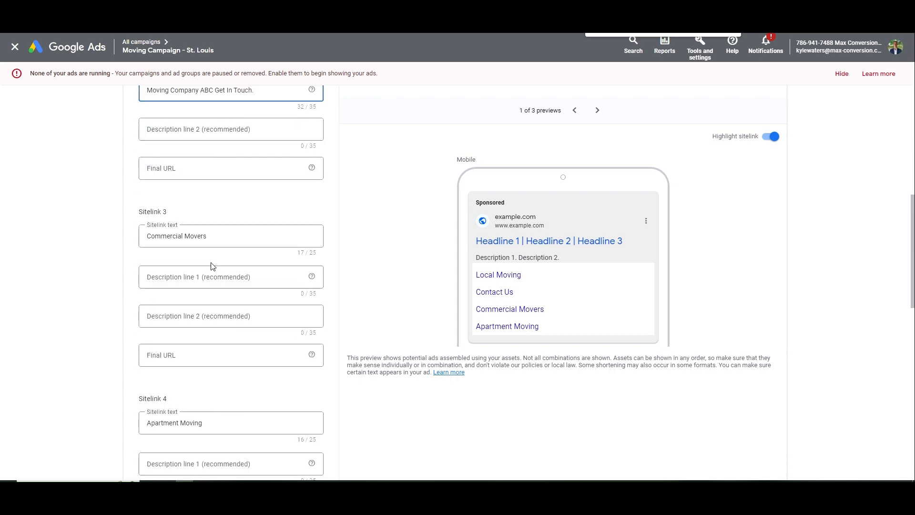
click(185, 440)
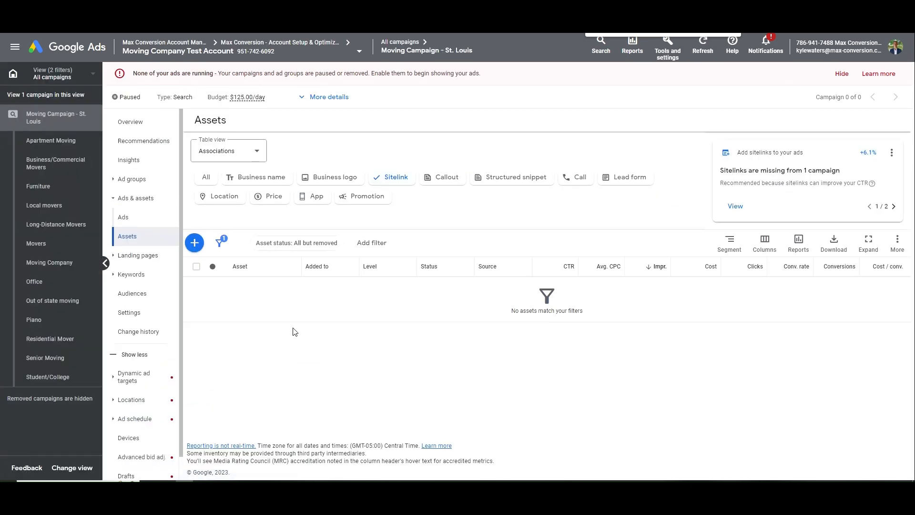
Start new campaign callouts: Free On-Site, Book Online, Seasonal Discount and Insured & Local
click(445, 183)
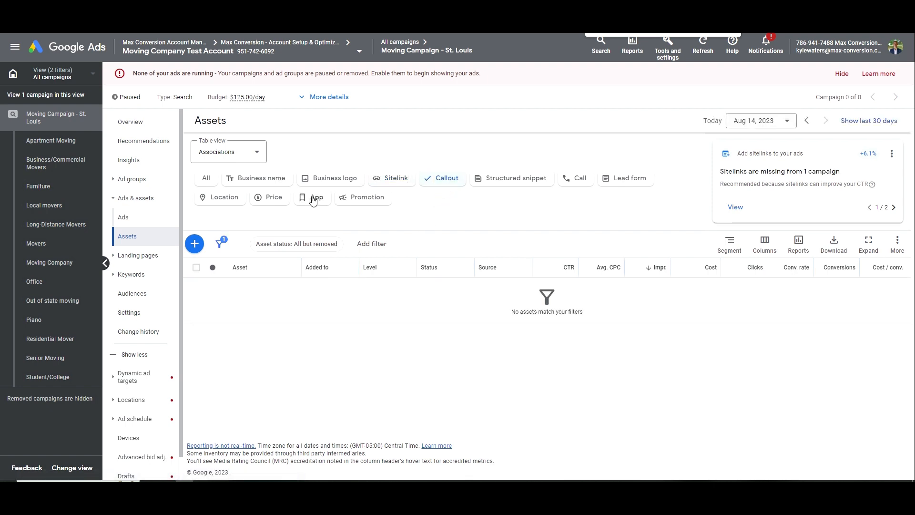
click(194, 244)
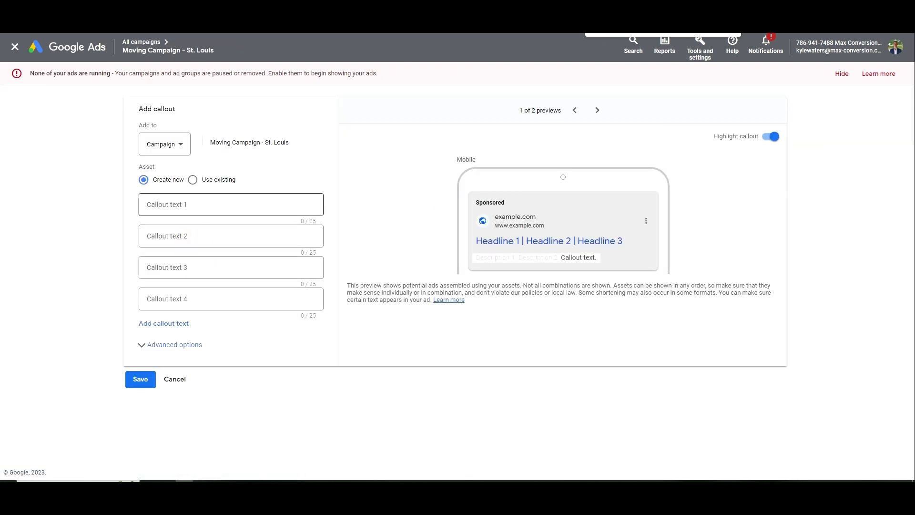
click(191, 205)
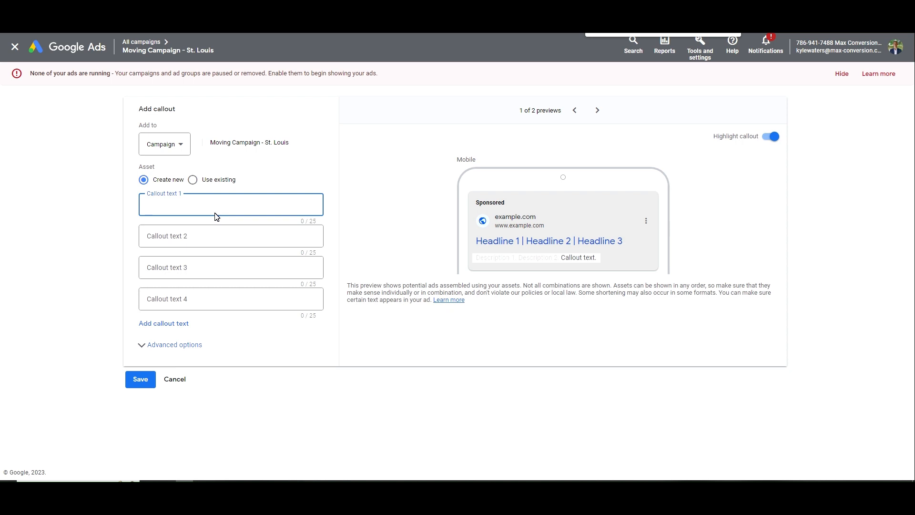
text(Free On-Site)
key(Tab)
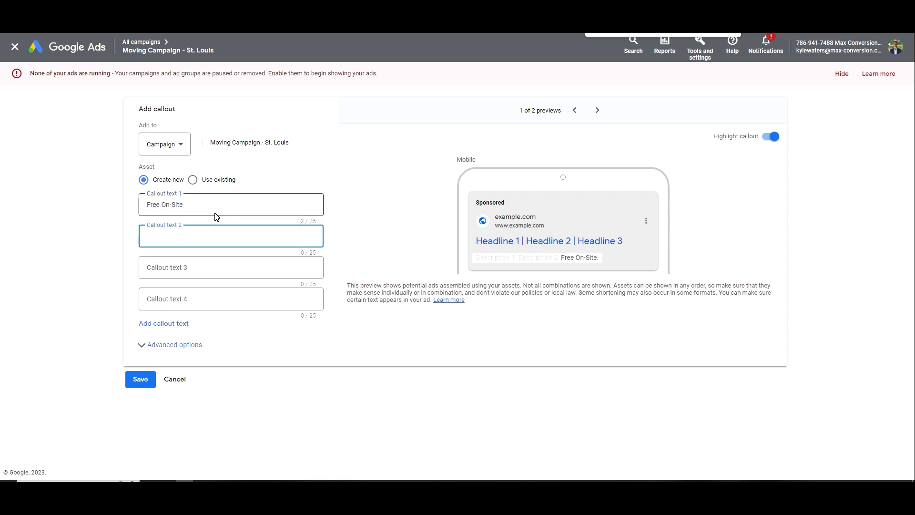
text(Book Online)
key(Tab)
key(Tab)
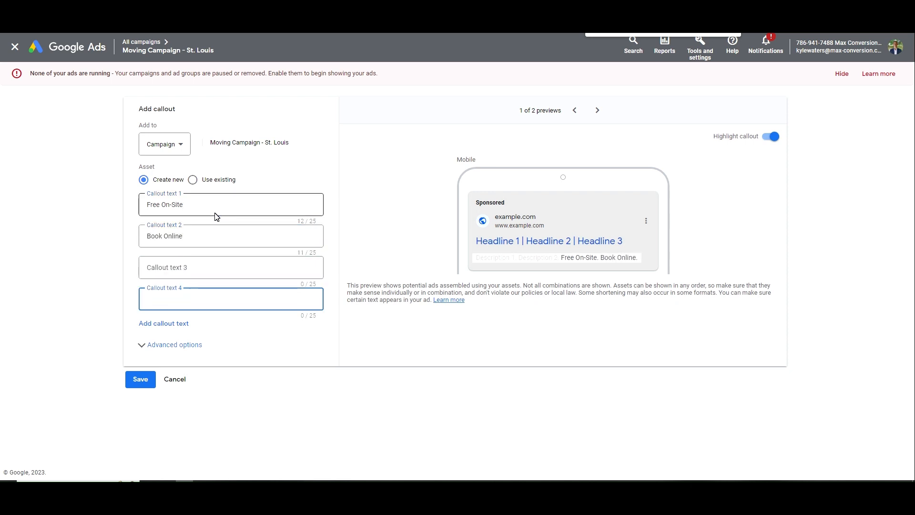
text(Seasonal D)
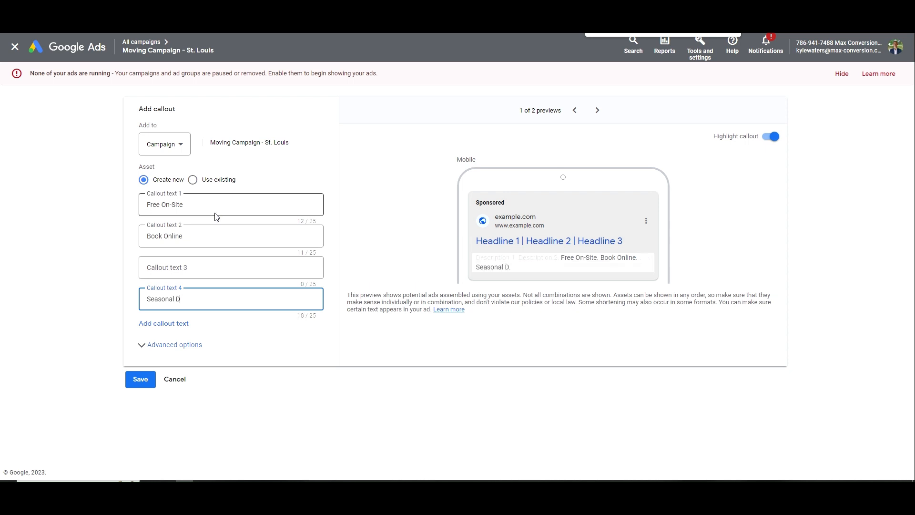
text(isco)
key(BackSpace)
text(coun)
click(206, 266)
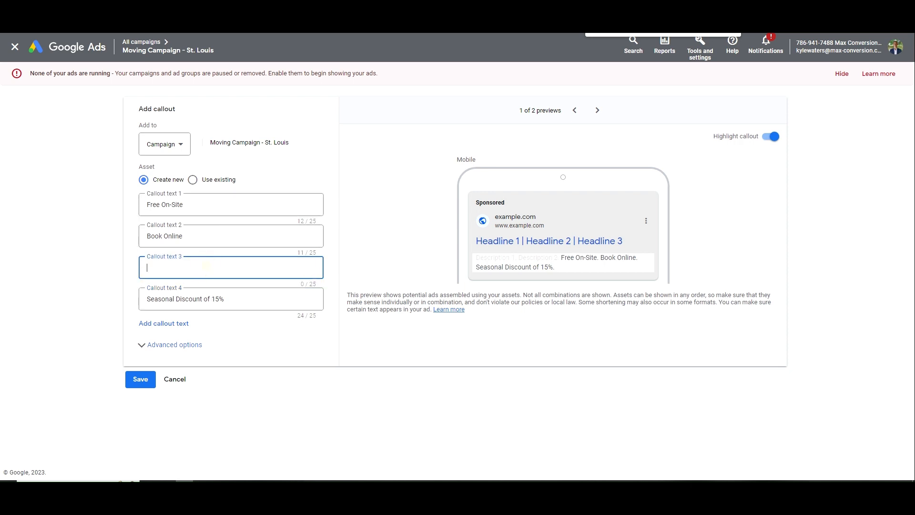
text(Insured & Local)
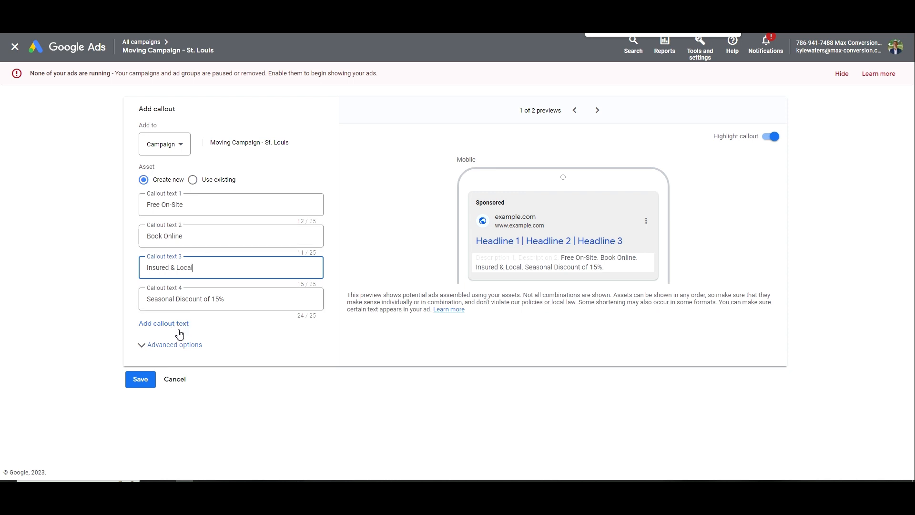
Extend the first callout to 'Free On-Site Estimate', add '150 Five Star Reviews' as a fifth, and save
click(611, 270)
click(231, 204)
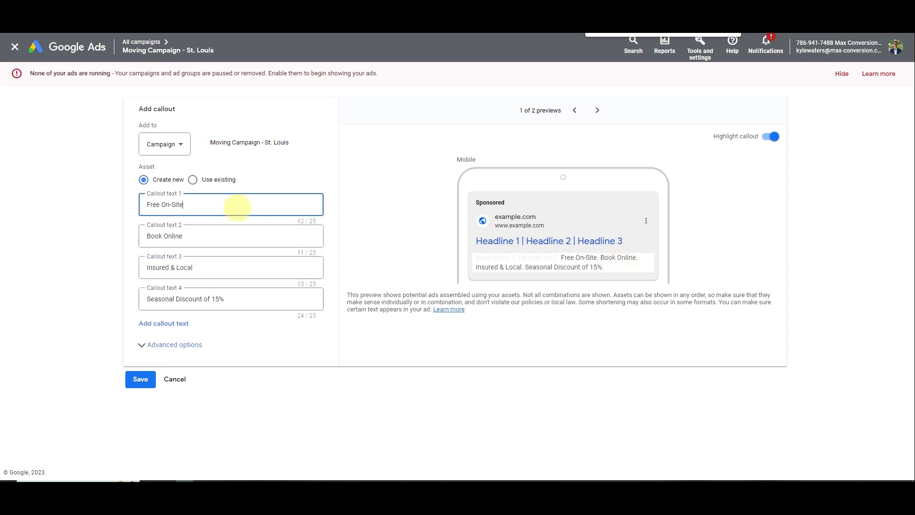
text(Estimate)
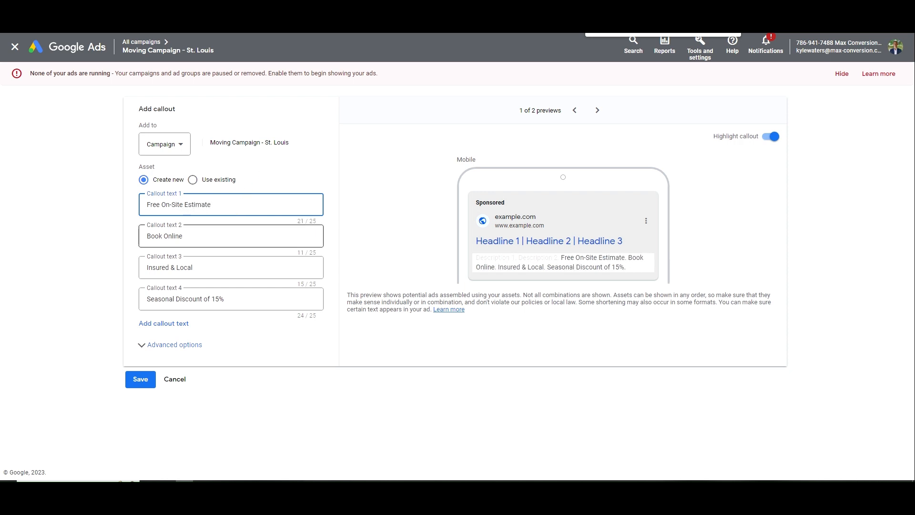
triple_click(186, 267)
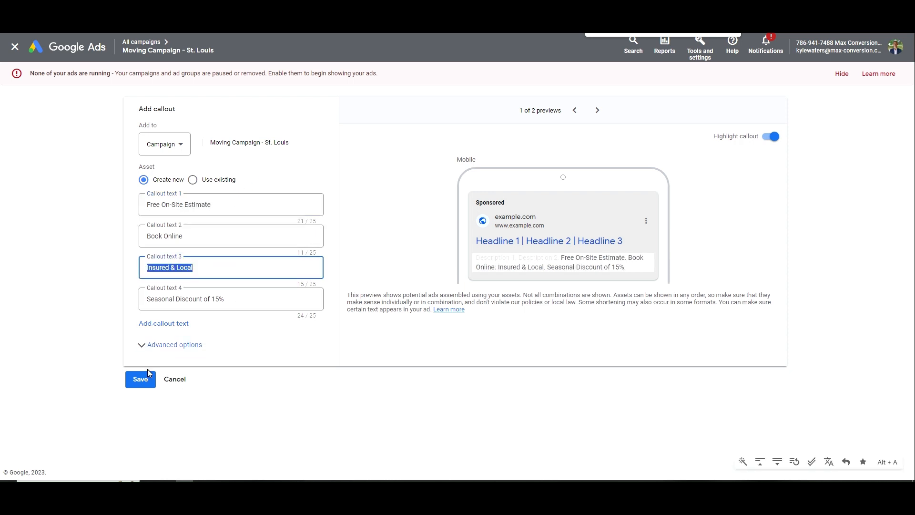
click(160, 324)
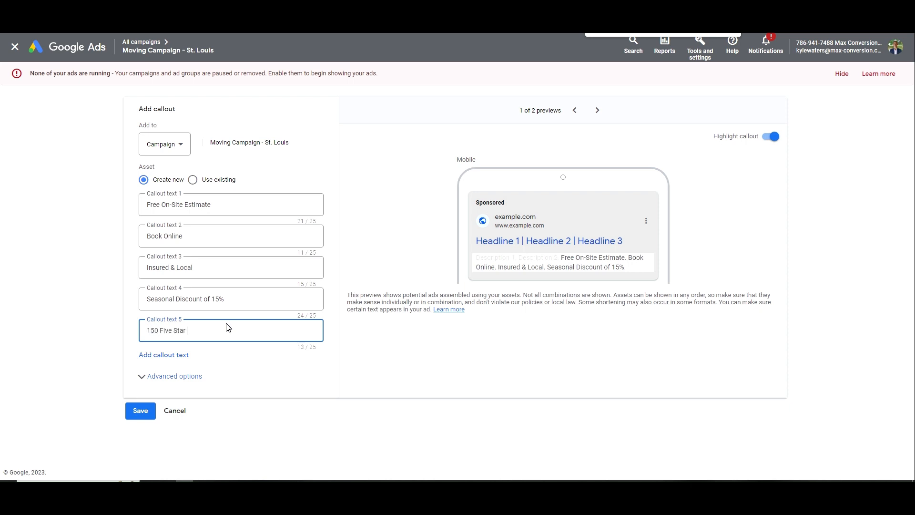
click(508, 314)
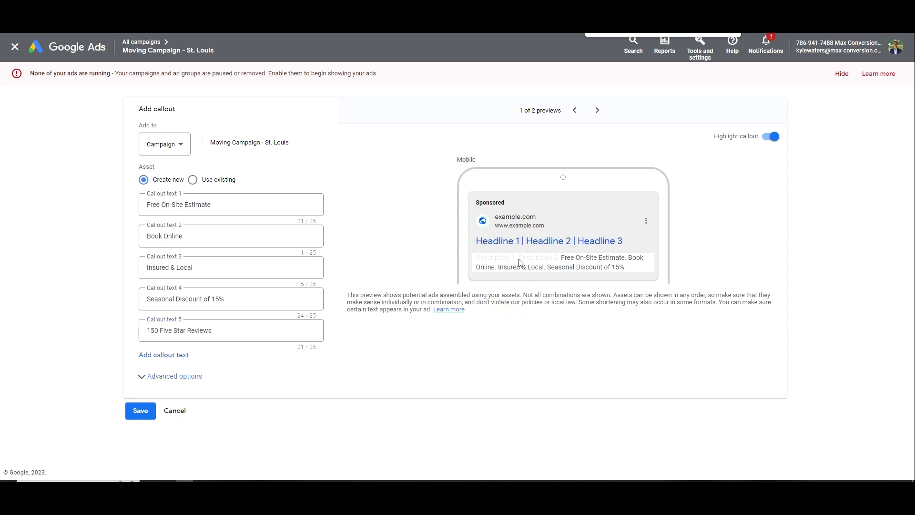
click(139, 412)
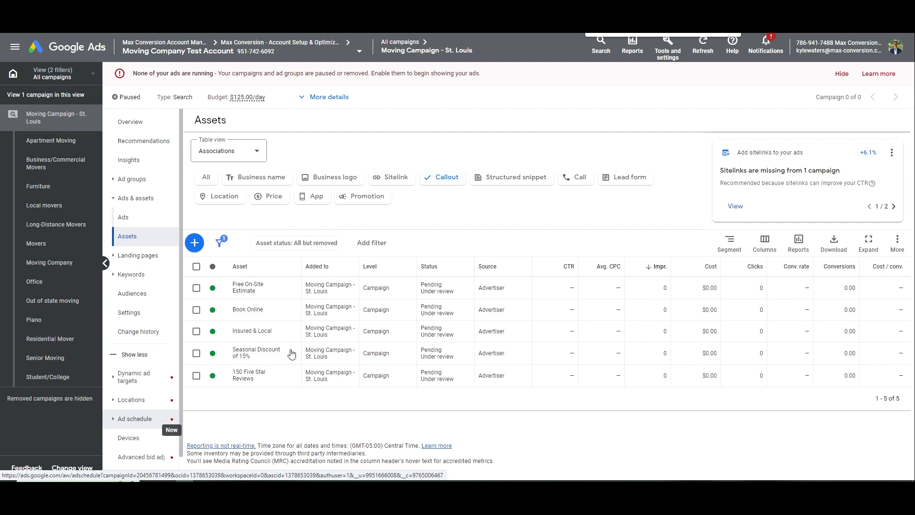
Start a new structured snippet with the Service catalog header
click(519, 177)
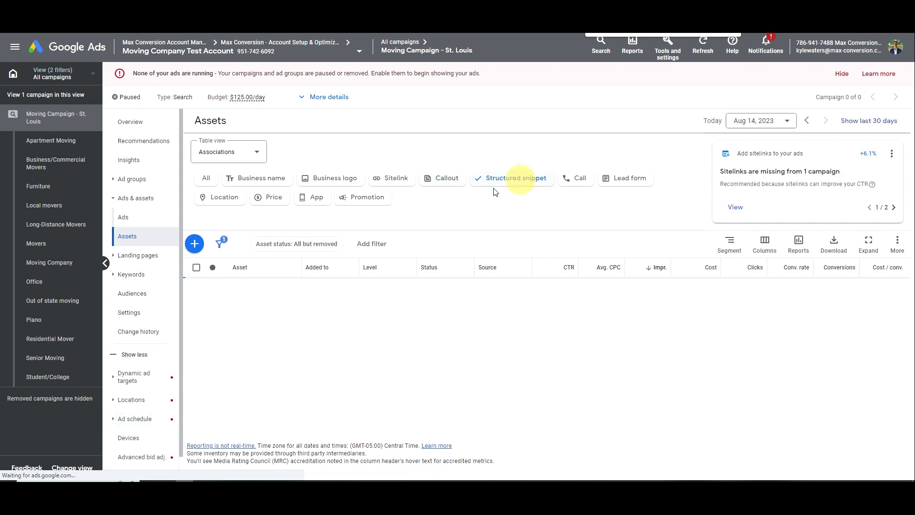
click(195, 243)
click(219, 221)
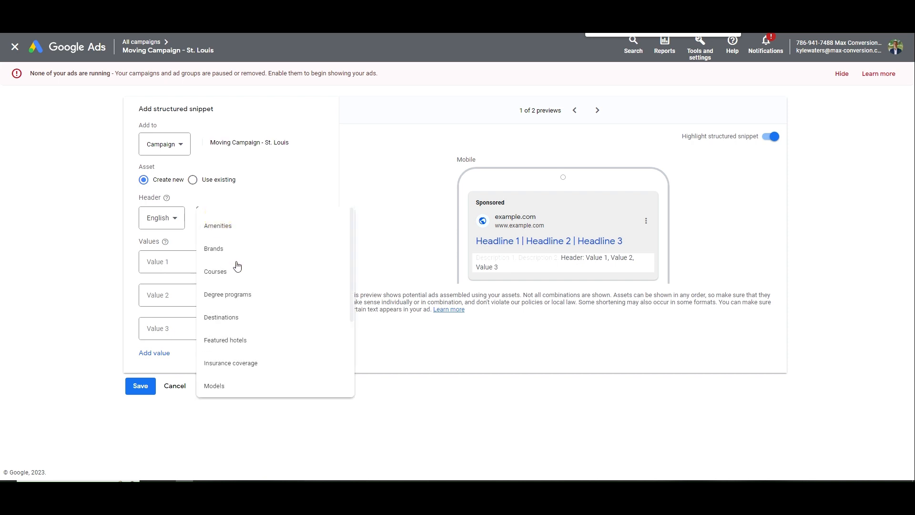
scroll(253, 296, down, 3)
click(256, 311)
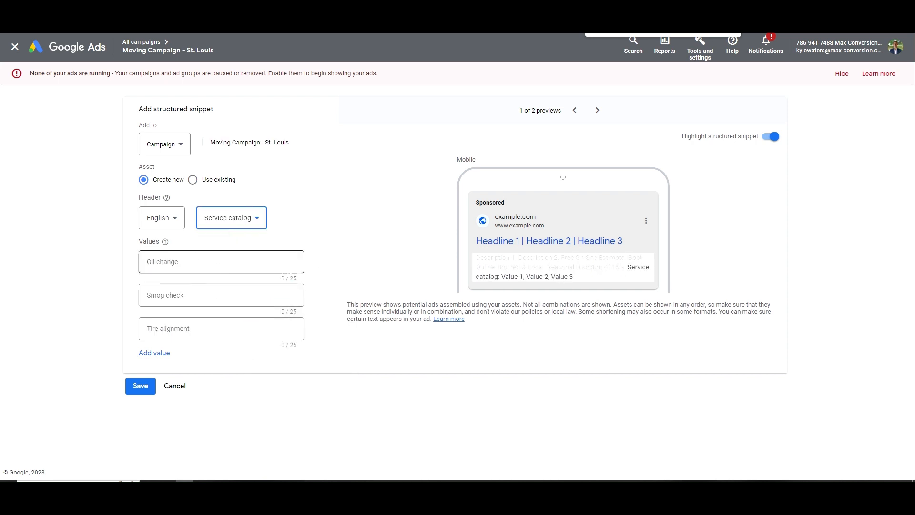
text(Local)
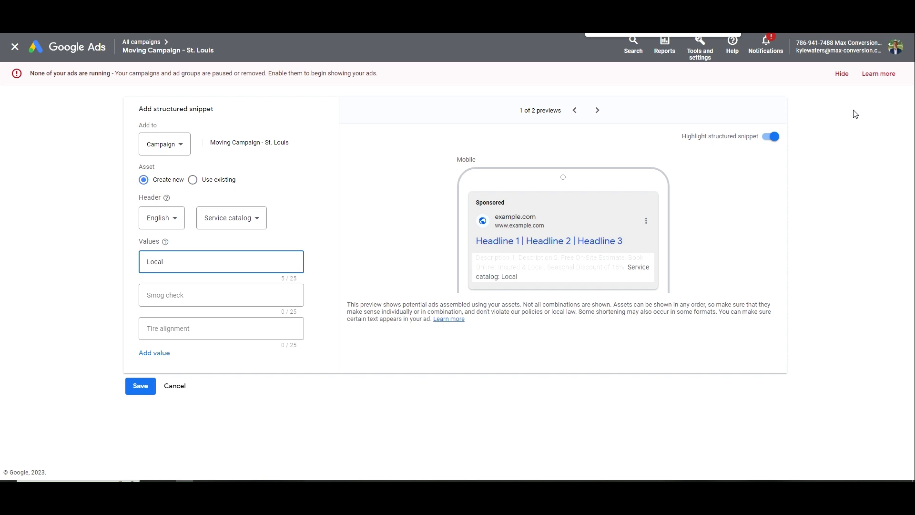
Paste Residential Moving and Moving Company from the notes as the first values, and add more value slots
key(alt+Tab)
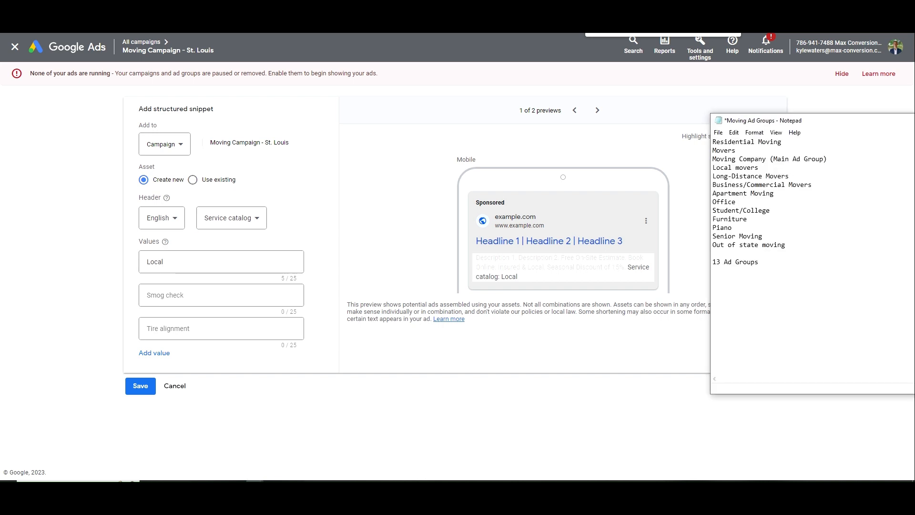
drag(781, 142, 714, 140)
key(ctrl+c)
key(alt+Tab)
double_click(229, 260)
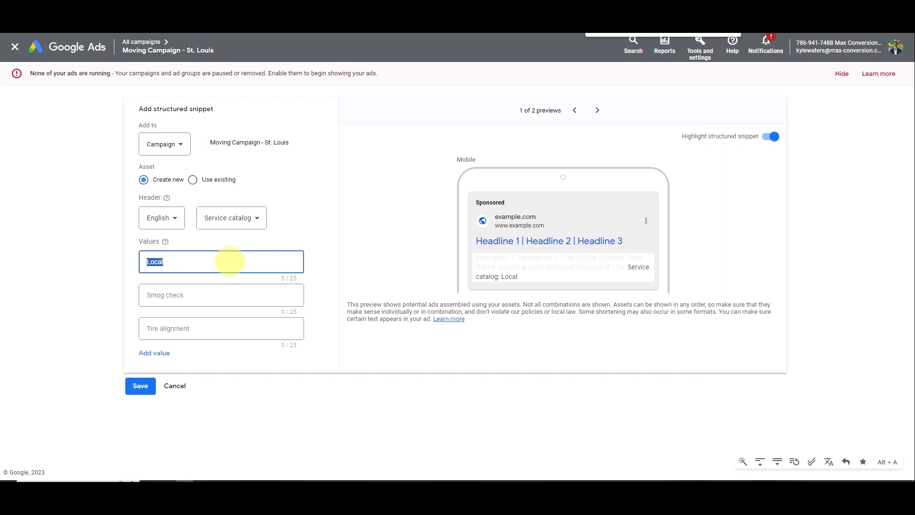
key(ctrl+v)
key(alt+Tab)
click(735, 151)
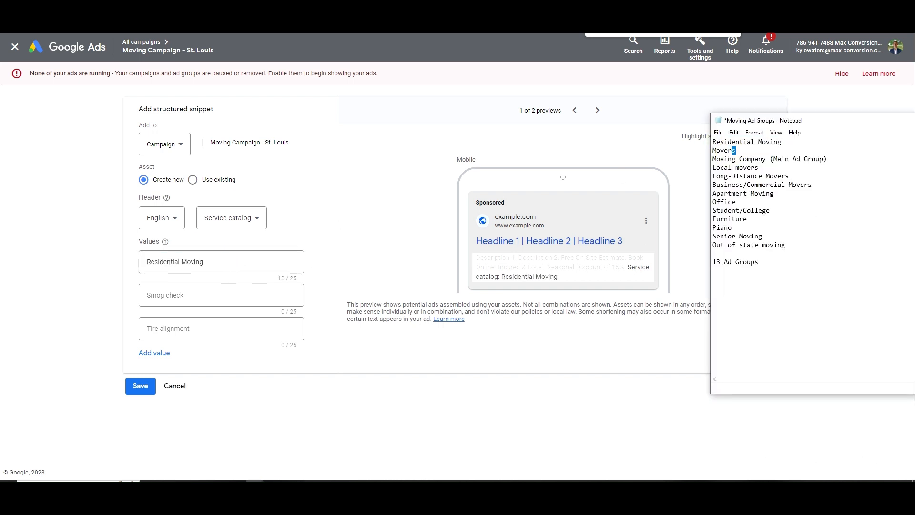
drag(766, 160, 698, 160)
click(236, 293)
key(ctrl+v)
click(154, 352)
click(153, 386)
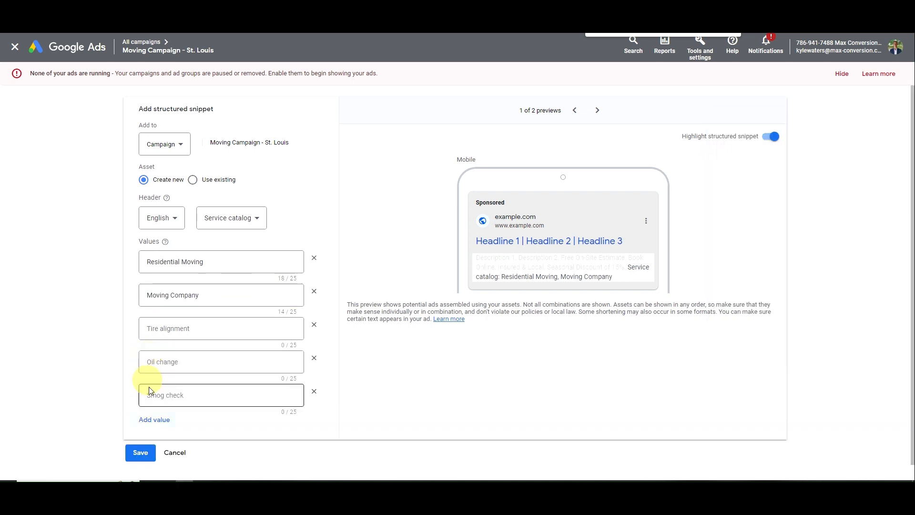
click(154, 419)
click(159, 457)
click(160, 404)
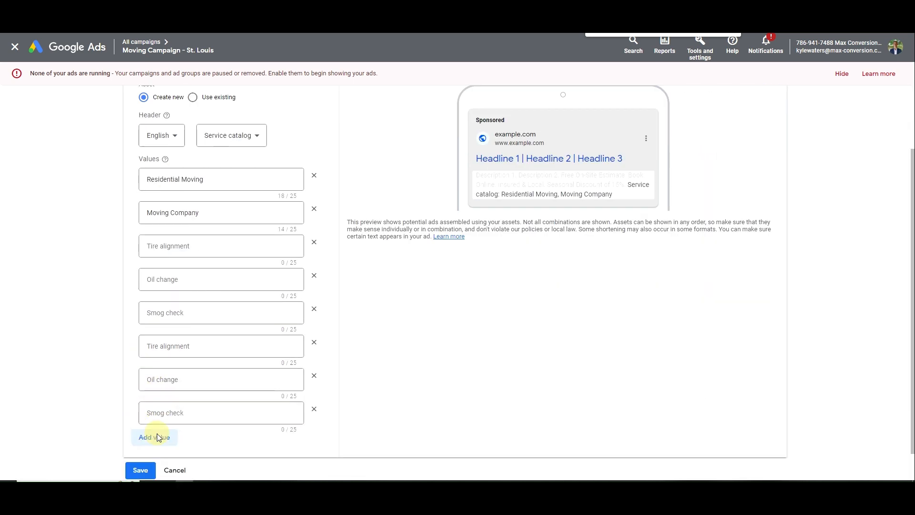
click(159, 436)
Fill values three to five with Local movers, Long-Distance Movers and Apartment Moving
key(alt+Tab)
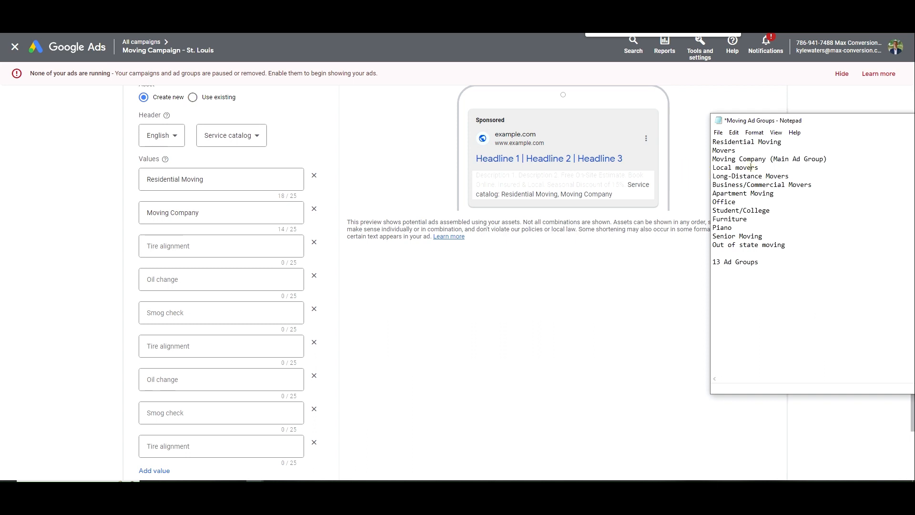
drag(759, 168, 712, 167)
key(ctrl+c)
click(190, 246)
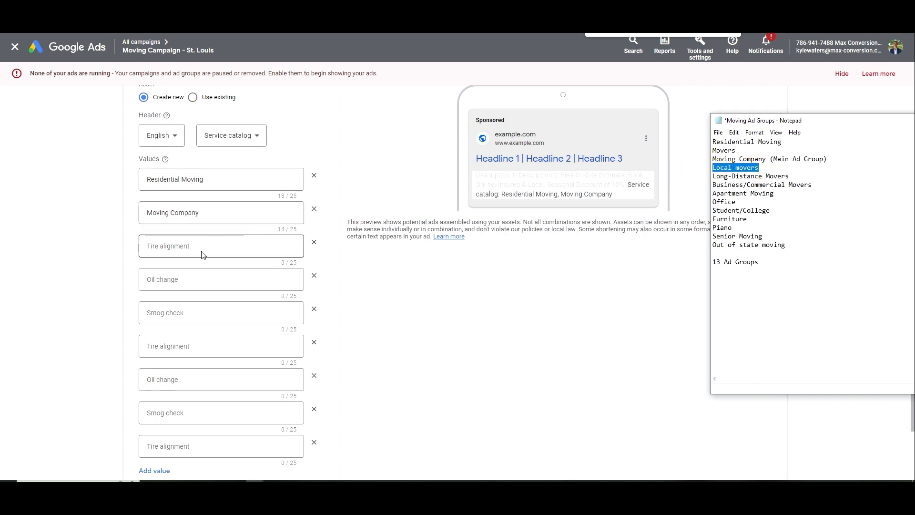
key(ctrl+v)
text(M)
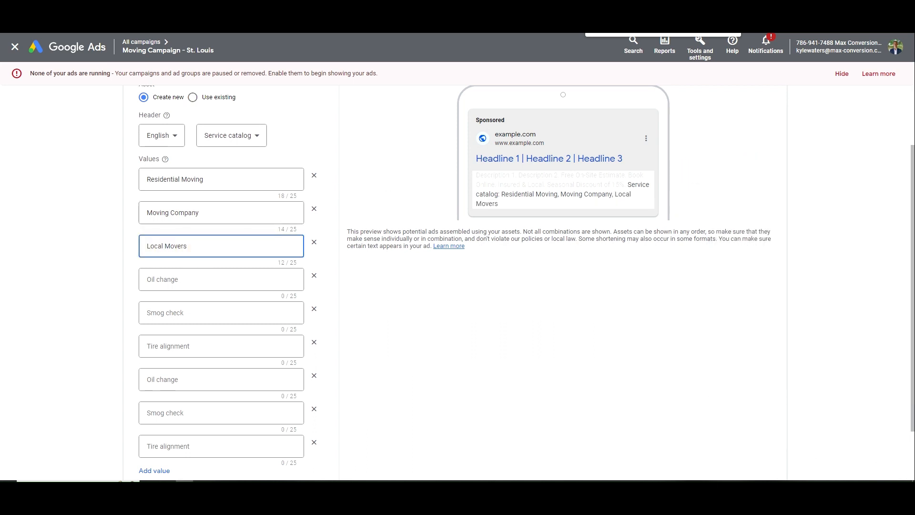
key(alt+Tab)
drag(790, 176, 707, 179)
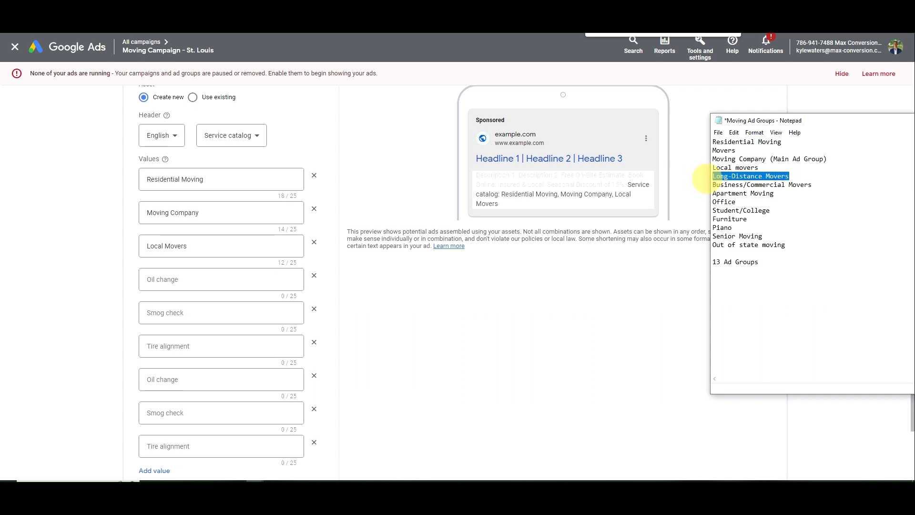
key(ctrl+c)
click(198, 281)
key(ctrl+v)
key(alt+Tab)
click(774, 193)
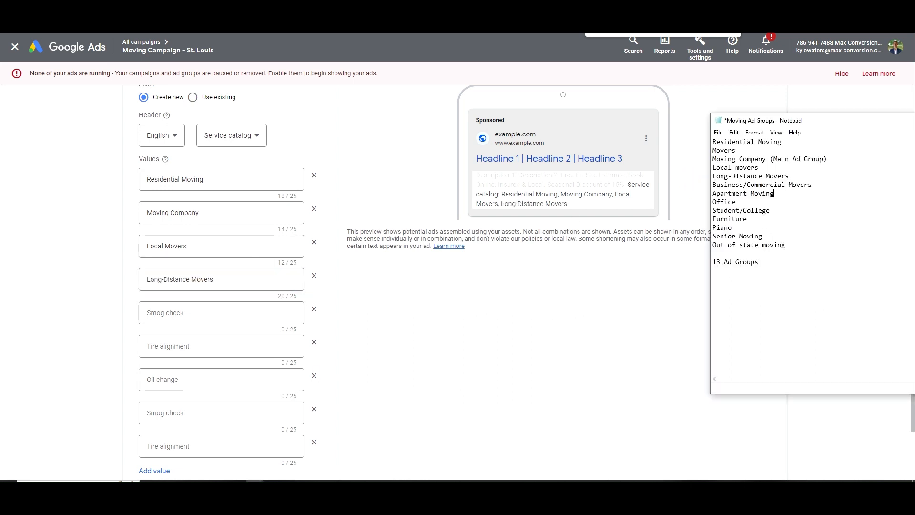
key(ctrl+c)
drag(774, 193, 689, 200)
click(198, 312)
key(ctrl+v)
Add Office Movers and Furniture Movers as the sixth and seventh values
key(alt+Tab)
click(736, 201)
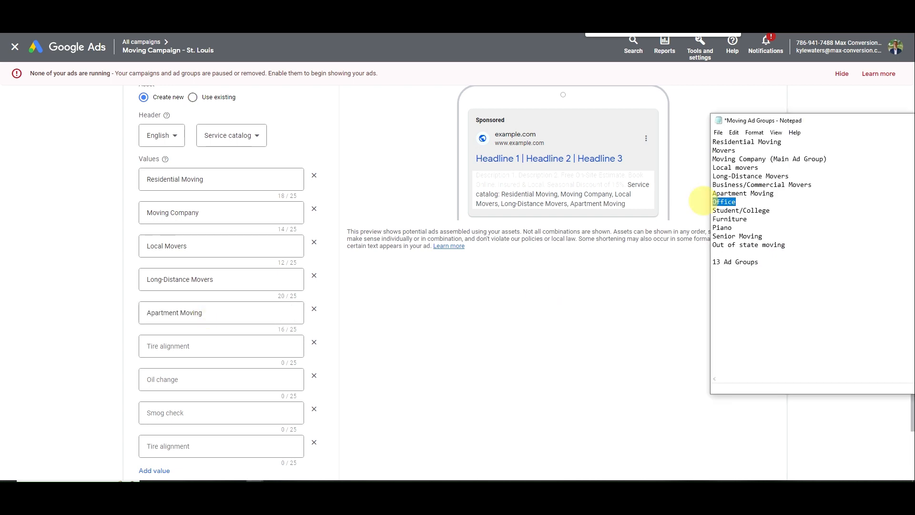
key(ctrl+c)
click(180, 347)
key(ctrl+v)
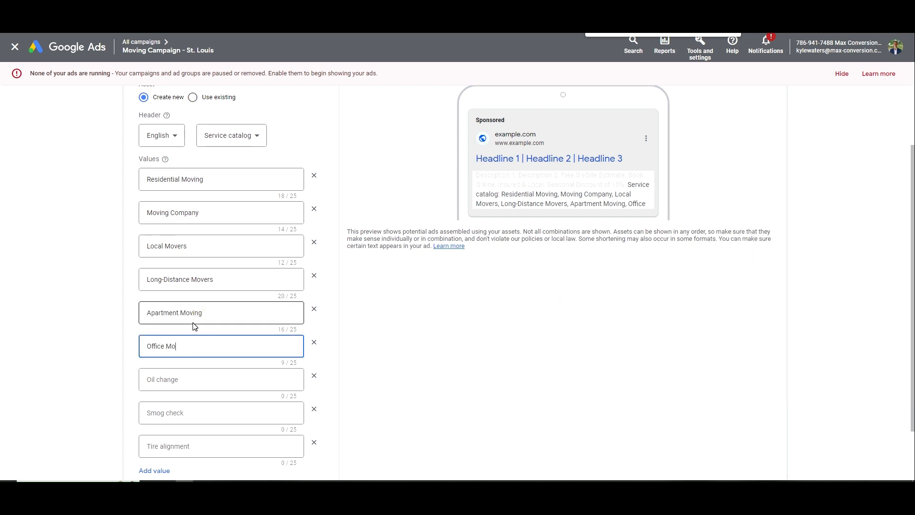
key(alt+Tab)
drag(748, 219, 709, 218)
key(ctrl+c)
key(alt+Tab)
click(205, 378)
key(ctrl+v)
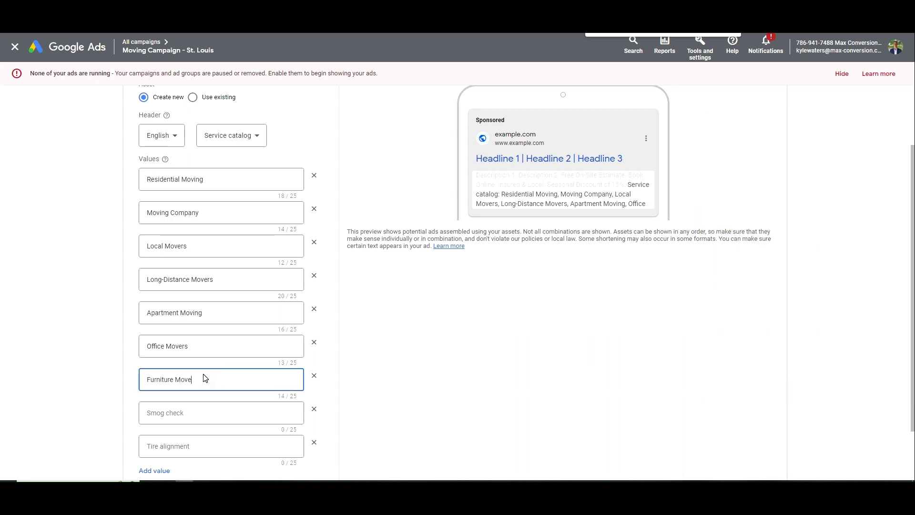
text(rs)
key(Tab)
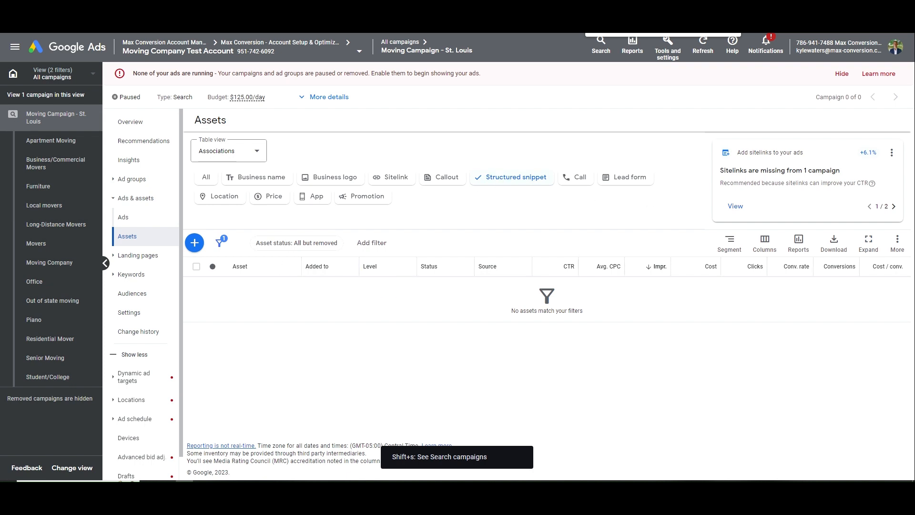
Select, then deselect, the remaining ad group names in the Moving Ad Groups notes
key(alt+Tab)
drag(786, 246, 774, 177)
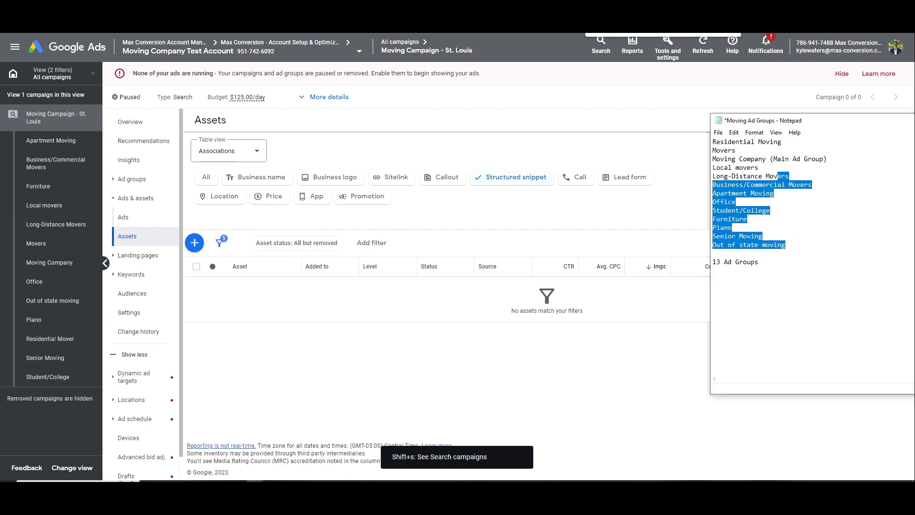
click(782, 205)
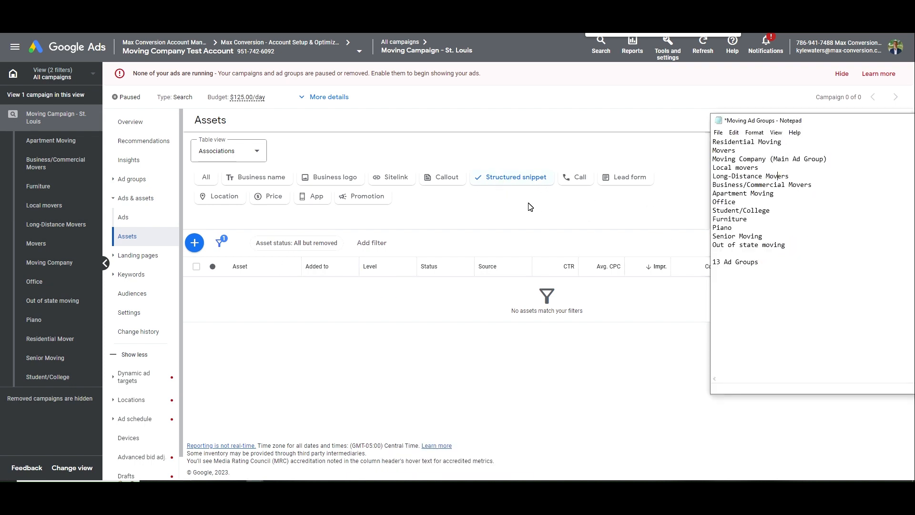
drag(786, 246, 705, 238)
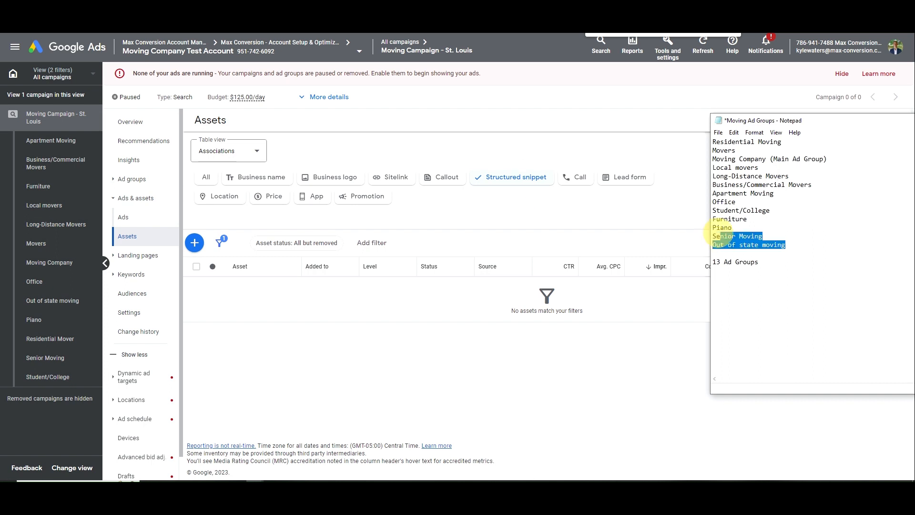
double_click(723, 235)
click(727, 228)
Create a call asset with the business phone number, keeping account call-conversion settings, and save
click(580, 177)
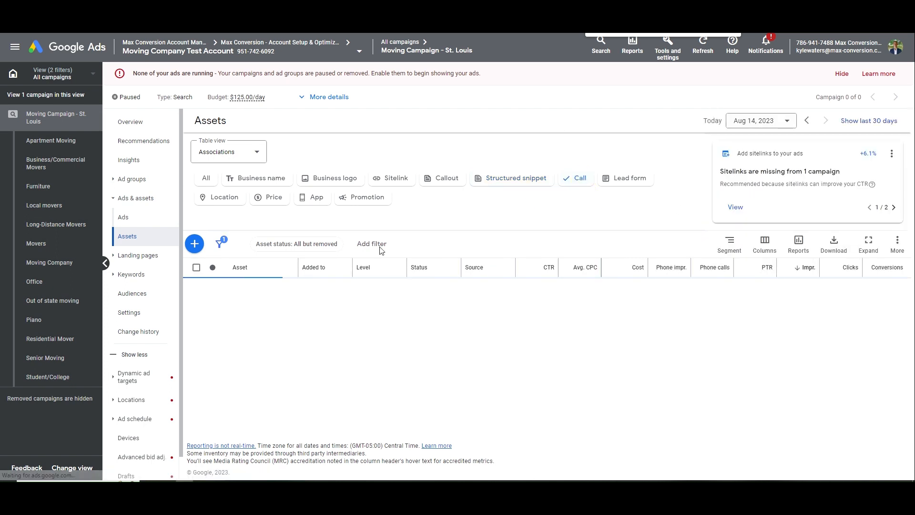
click(194, 243)
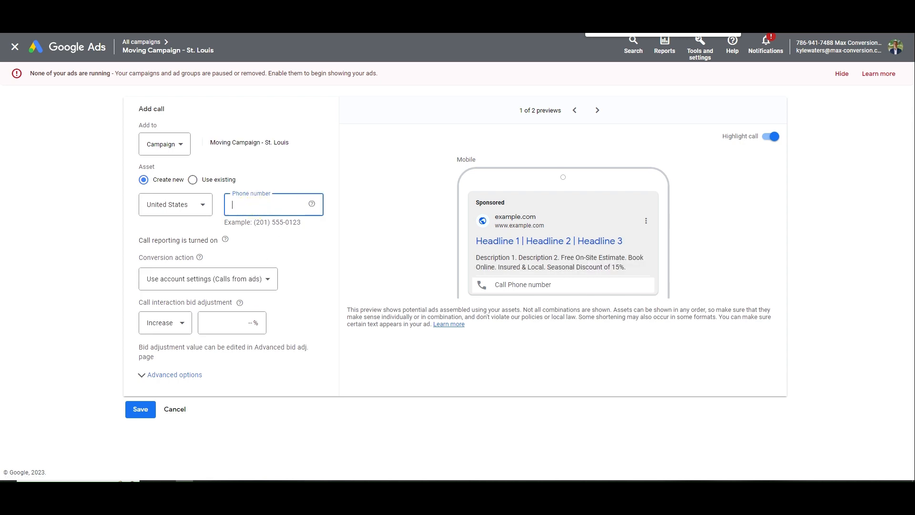
click(202, 281)
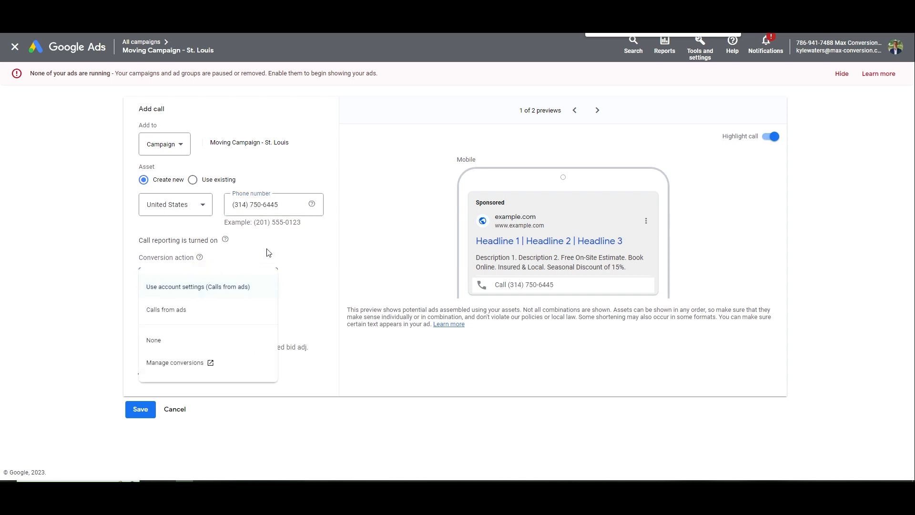
click(221, 287)
click(228, 325)
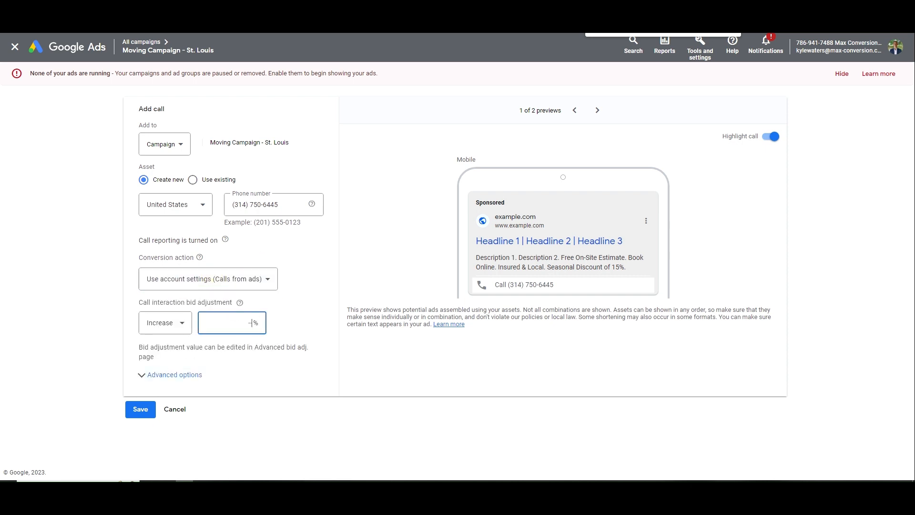
click(234, 305)
click(143, 410)
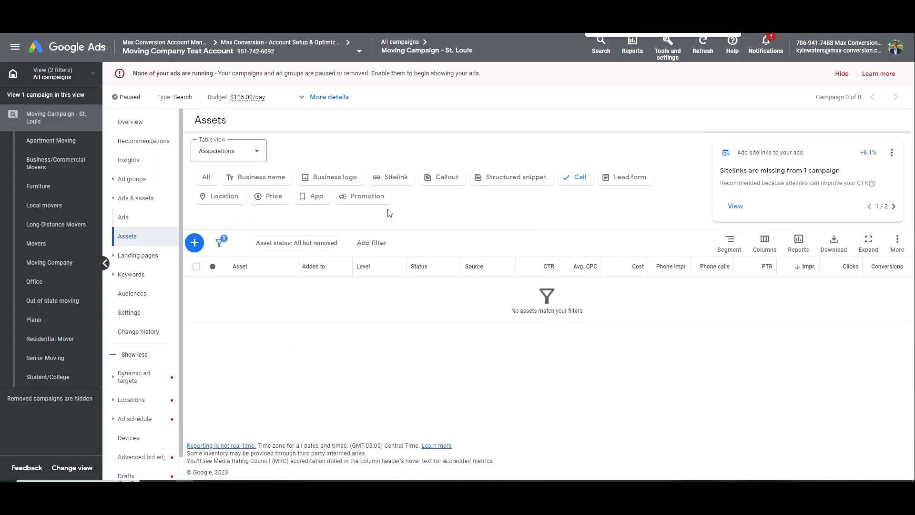
Begin a Back to school promotion in English offering a 5% discount on Local Moves
click(367, 196)
click(194, 243)
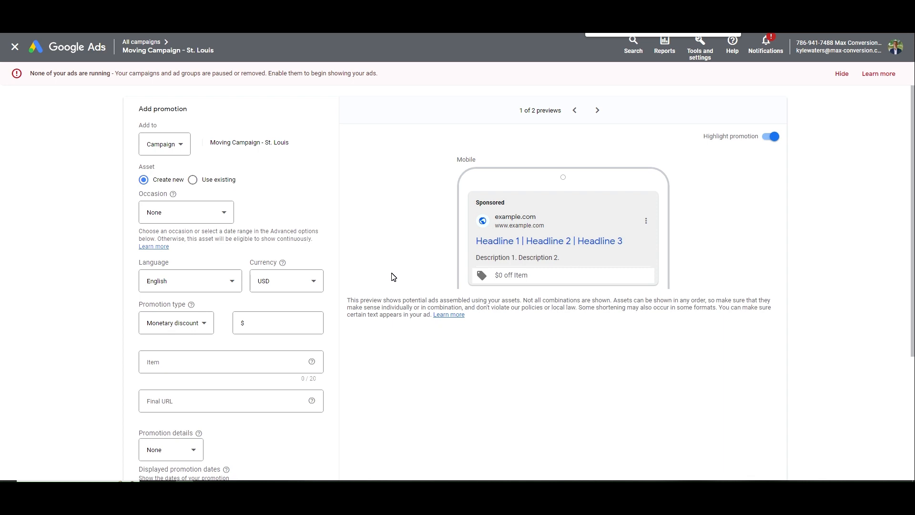
click(153, 212)
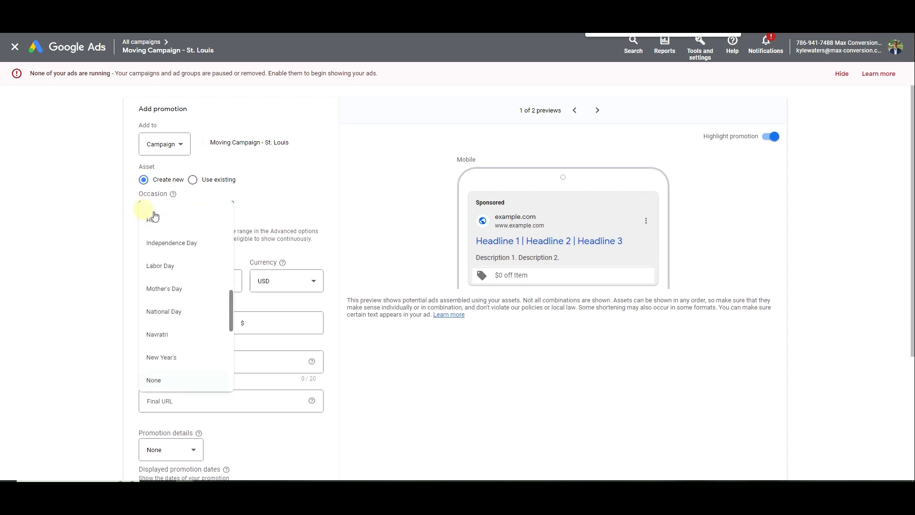
scroll(187, 345, down, 3)
scroll(190, 339, down, 5)
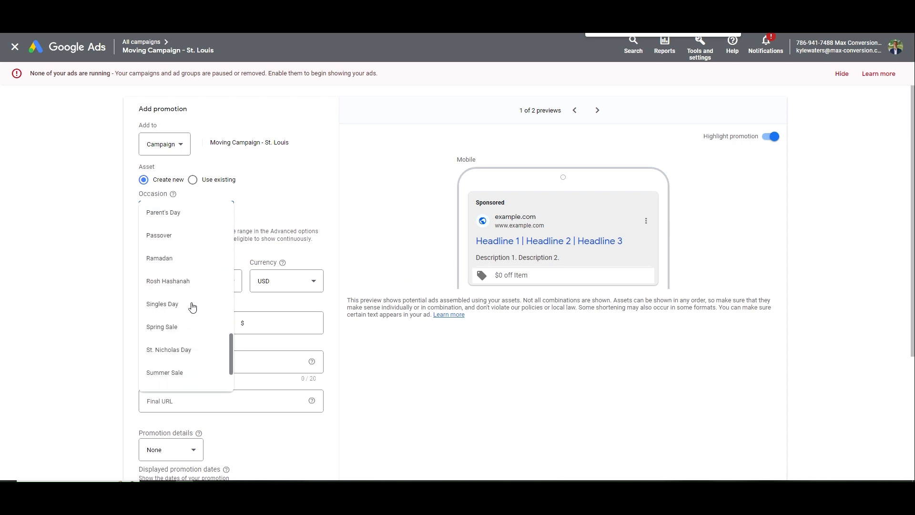
scroll(188, 339, up, 8)
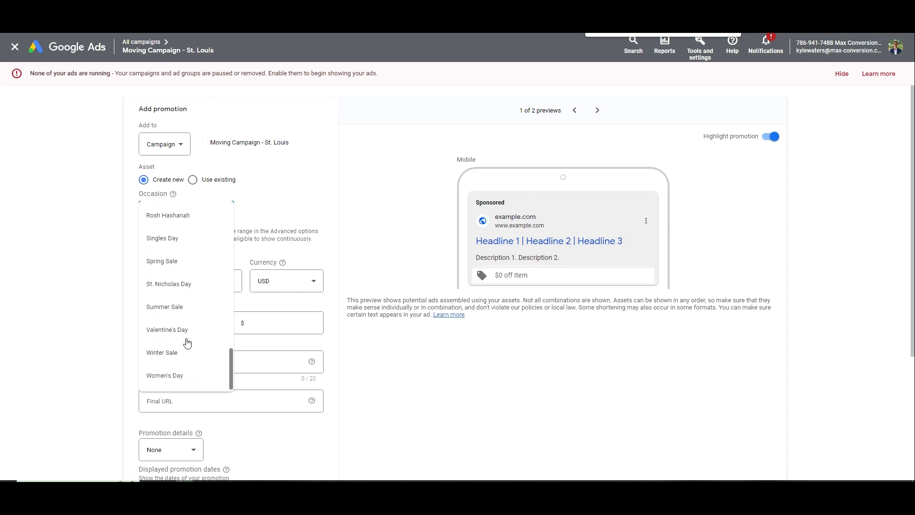
click(189, 229)
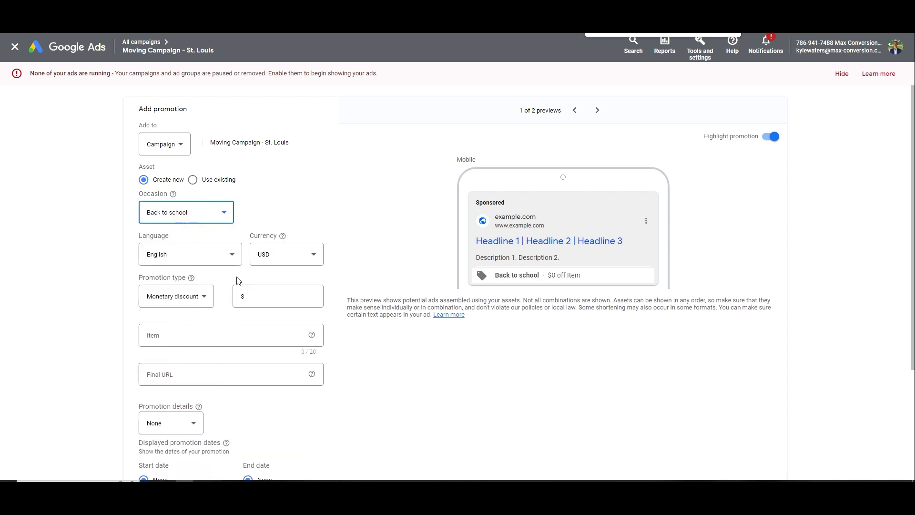
click(204, 254)
click(204, 293)
click(200, 296)
click(200, 333)
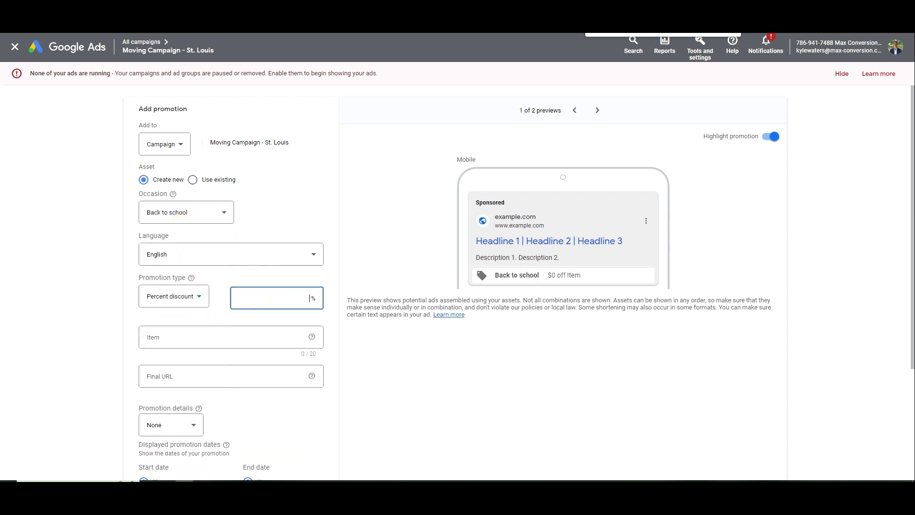
text(5)
click(236, 333)
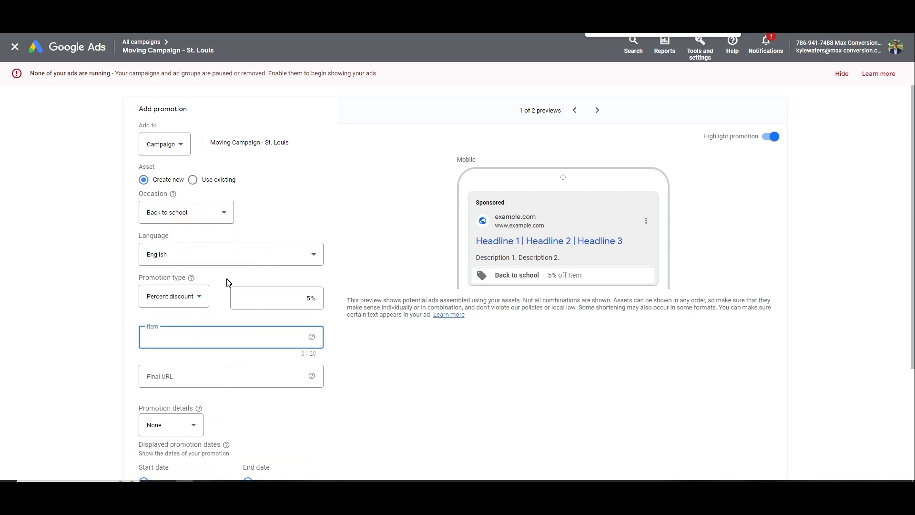
text(Moving)
key(ctrl+a)
text(L)
click(210, 376)
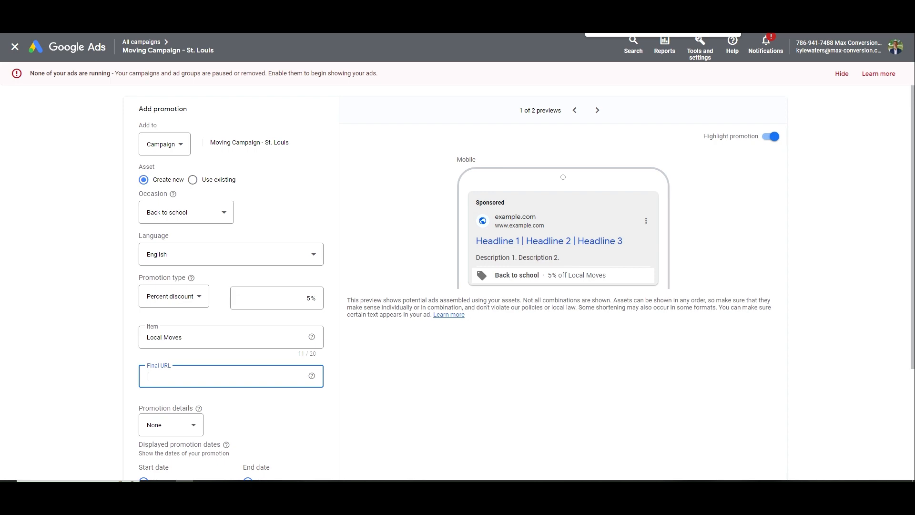
Set the promotion end date to Oct 1, 2023, check the preview, and save
scroll(221, 288, down, 3)
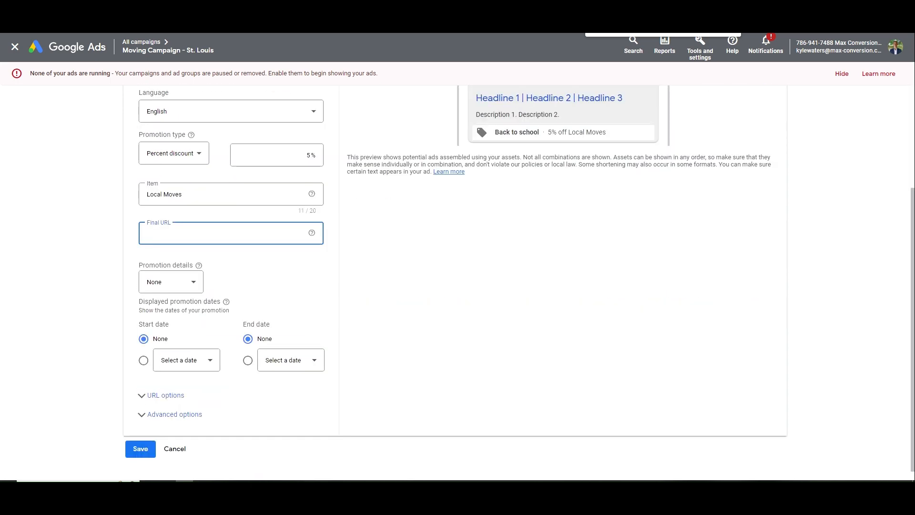
click(176, 281)
click(249, 309)
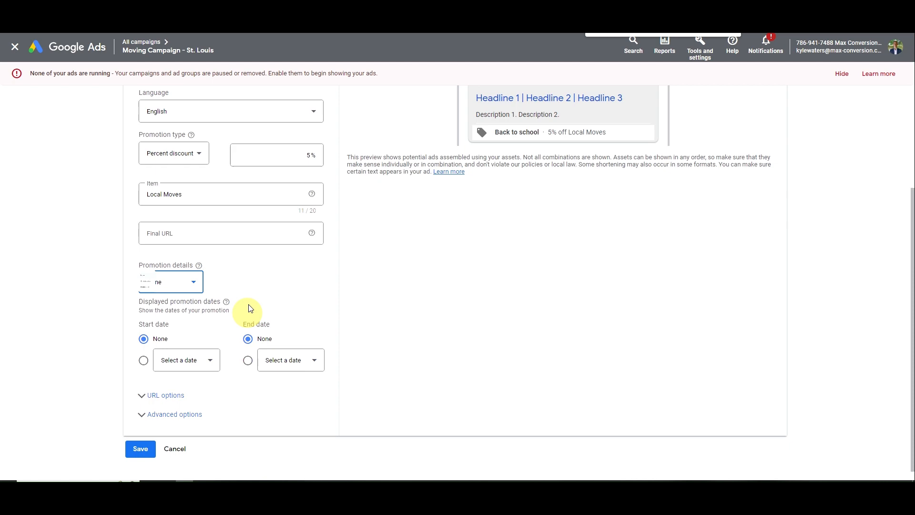
click(263, 360)
scroll(319, 342, down, 1)
scroll(318, 343, down, 2)
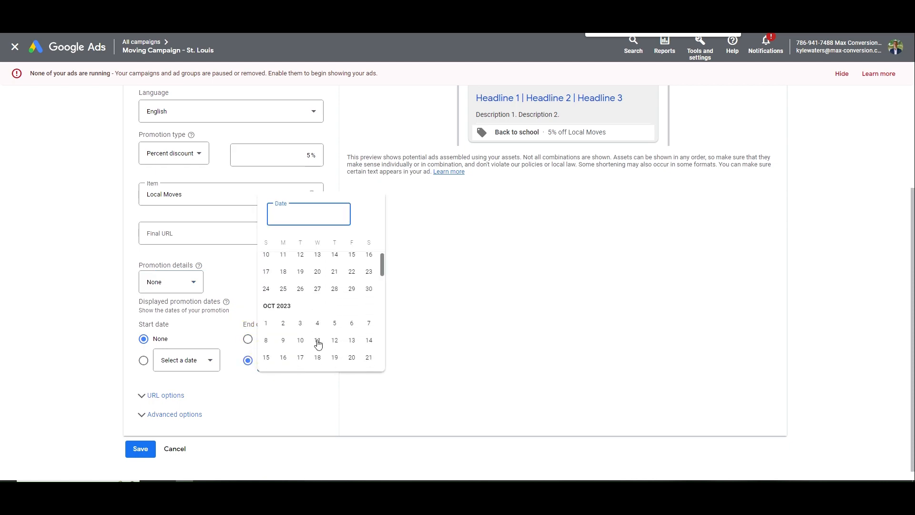
click(267, 334)
scroll(310, 346, up, 3)
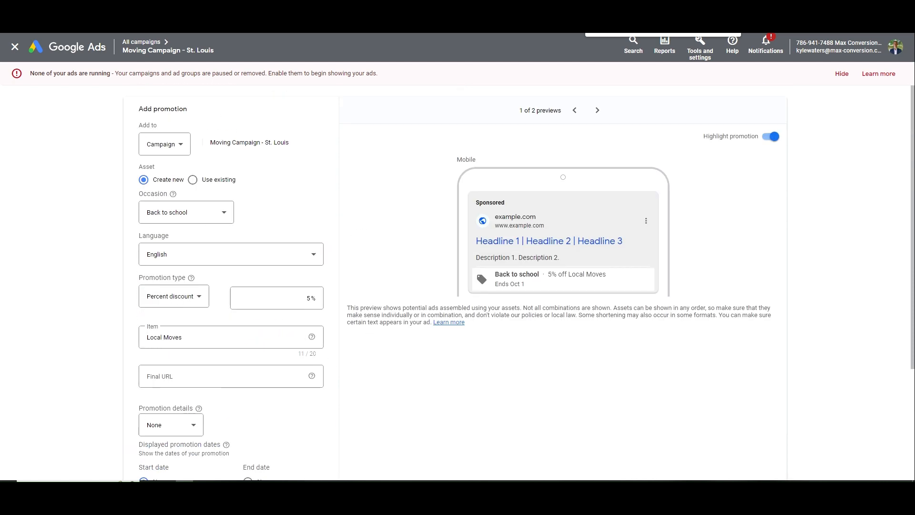
drag(531, 283, 454, 287)
click(511, 315)
drag(553, 279, 489, 278)
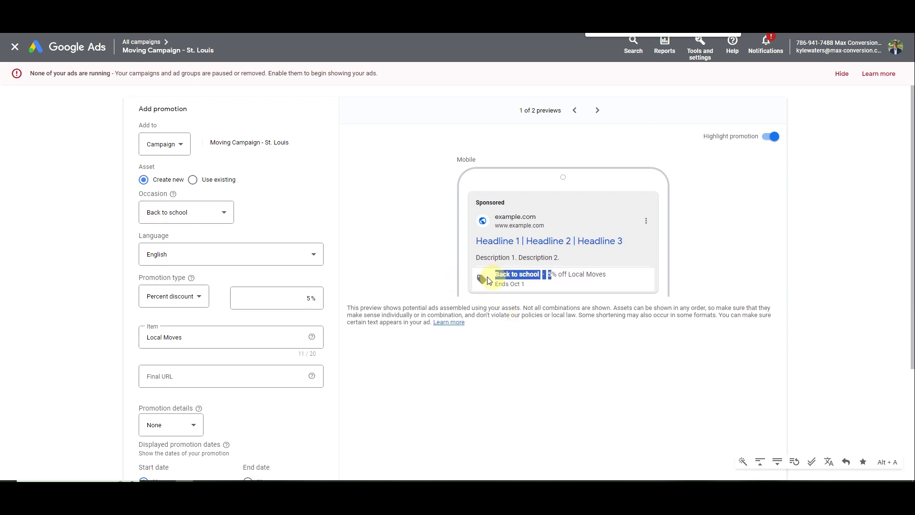
click(507, 283)
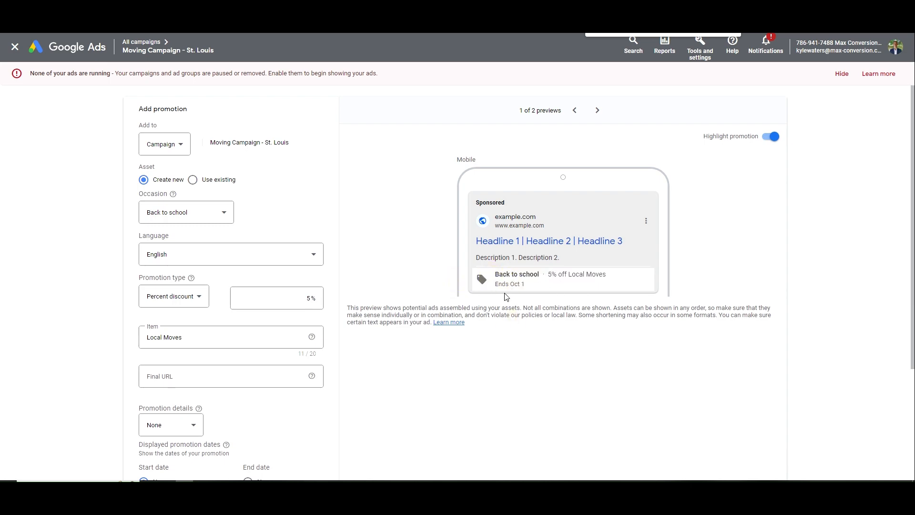
scroll(506, 296, down, 3)
click(163, 392)
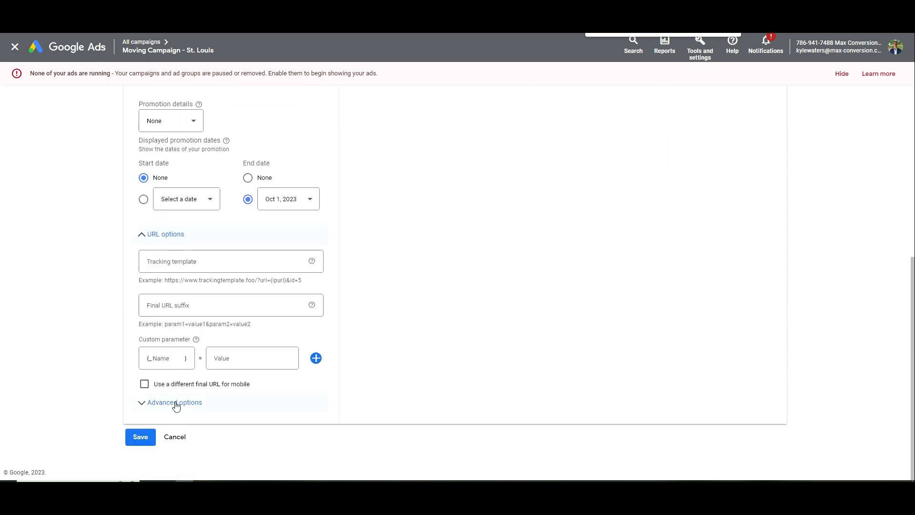
click(172, 437)
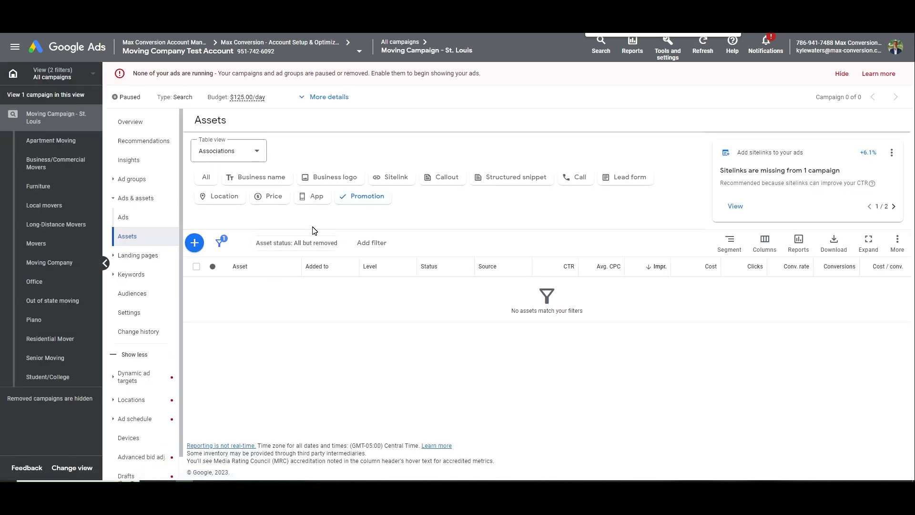
Show the campaign's location assets, none listed, then go to the campaign Overview
click(234, 201)
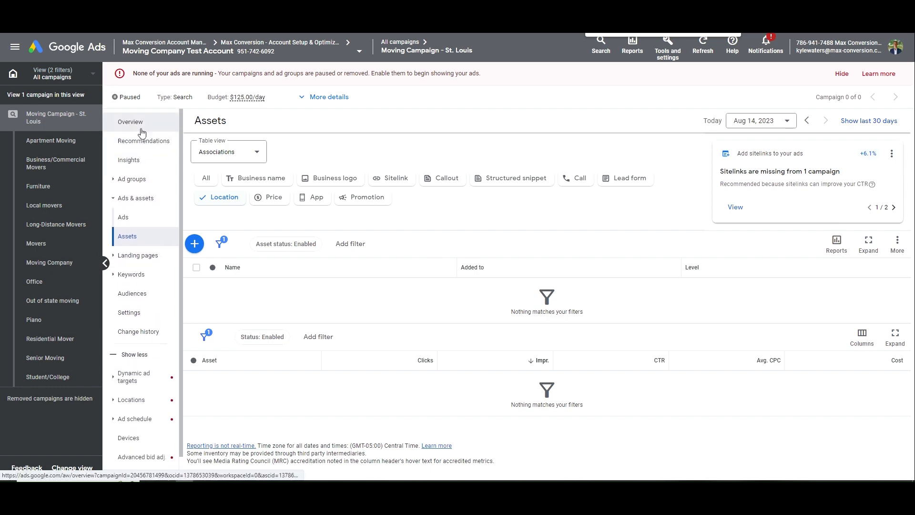
click(117, 123)
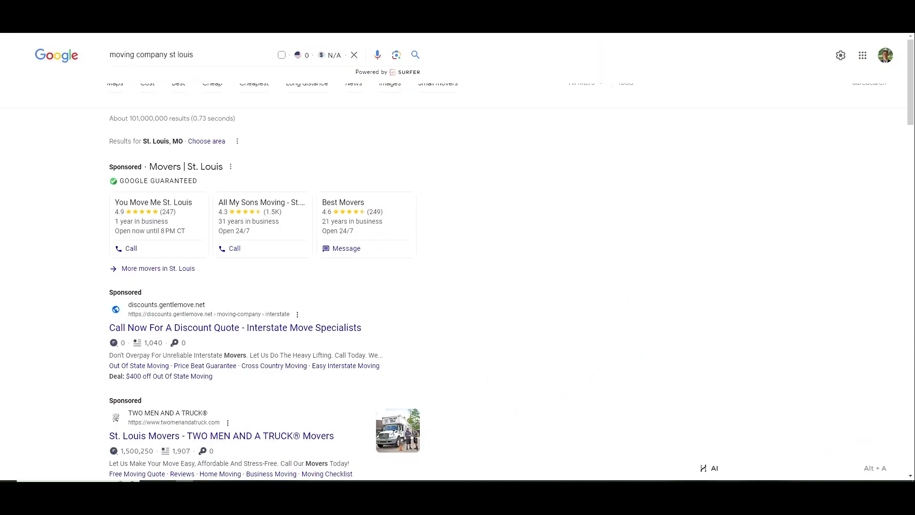
Search Google for 'list of general negative keywords for moving company'
triple_click(104, 53)
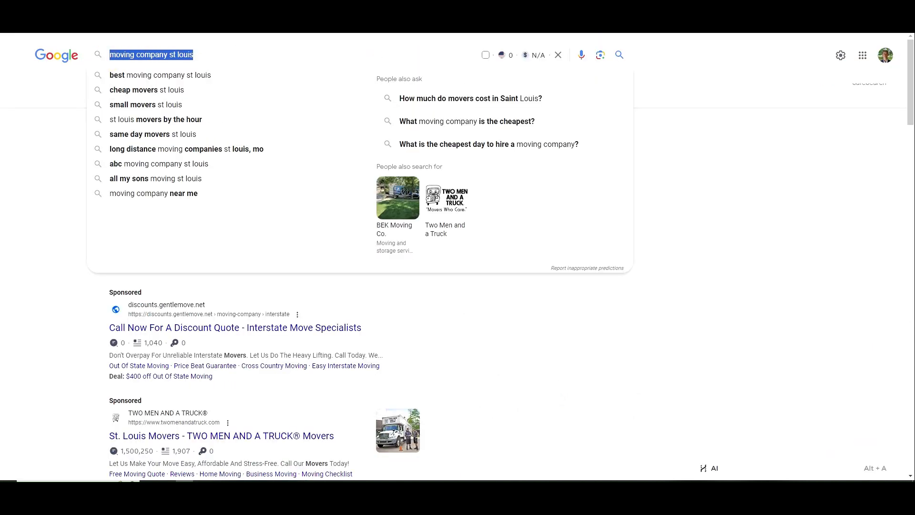
text(list of general n)
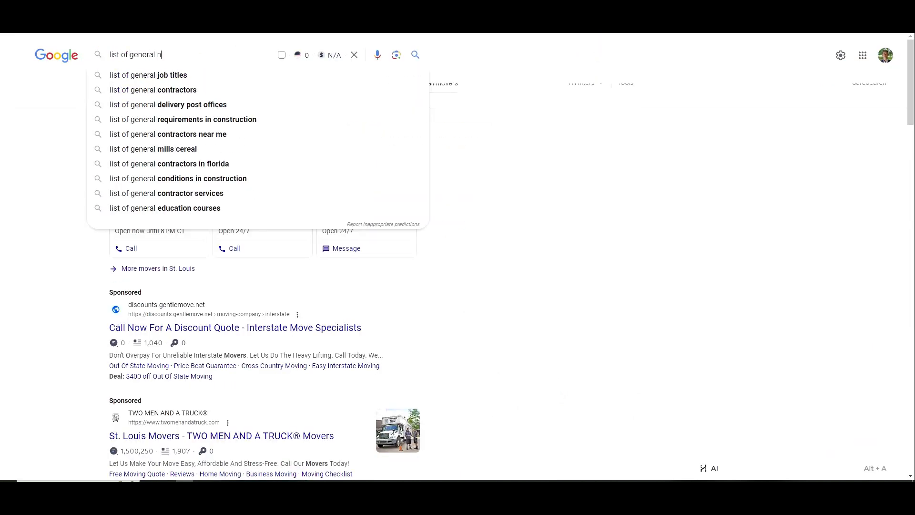
text(egative keywords for )
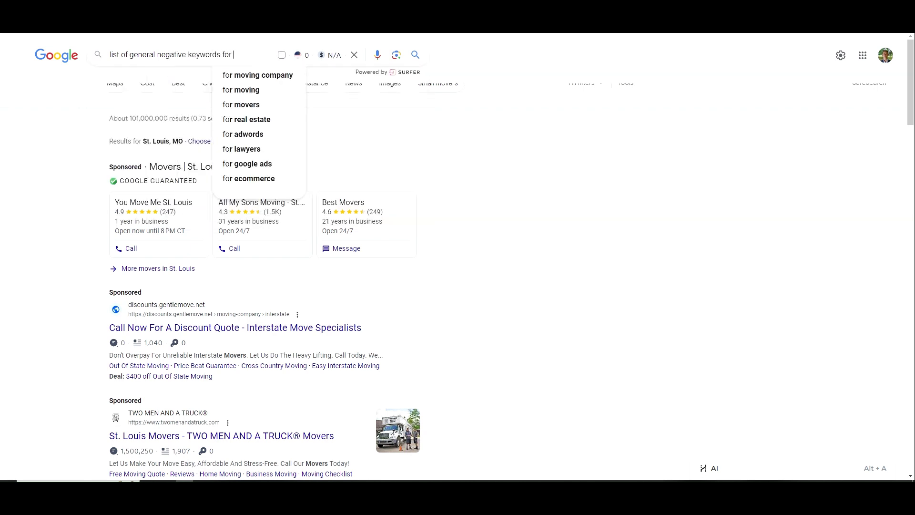
text(moving compa)
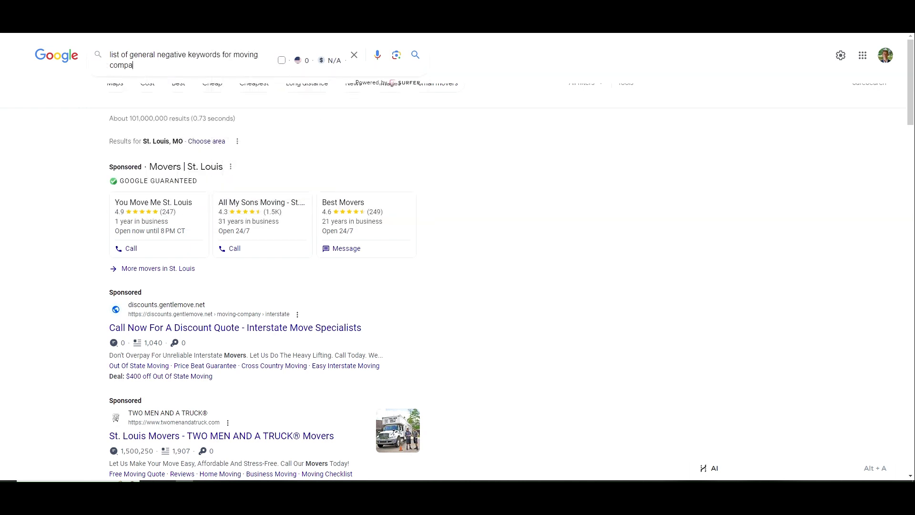
text(ny)
key(Return)
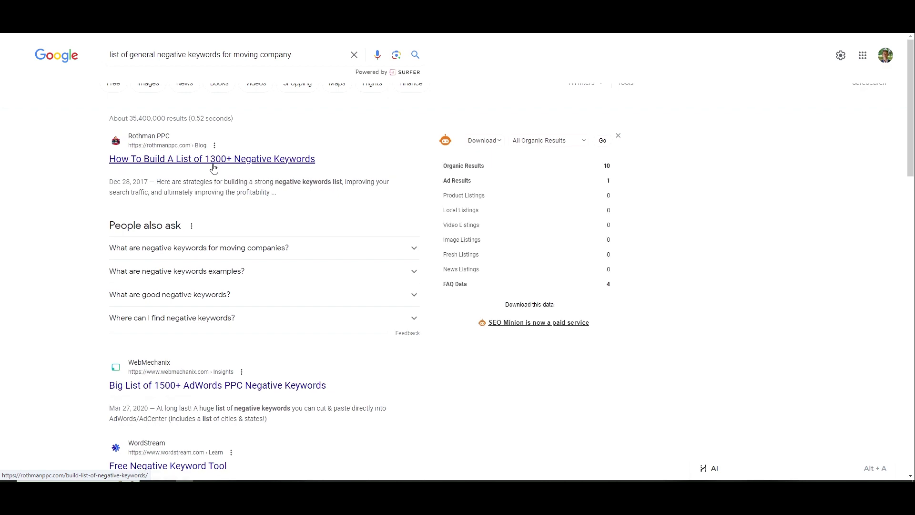
scroll(214, 168, down, 2)
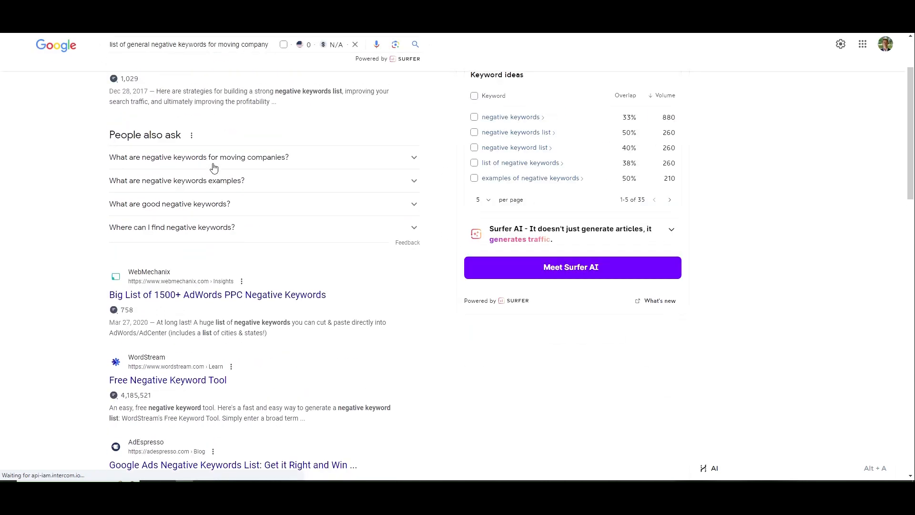
Open the WebMechanix 1500+ negative keywords article and select its universal negative keywords
click(214, 298)
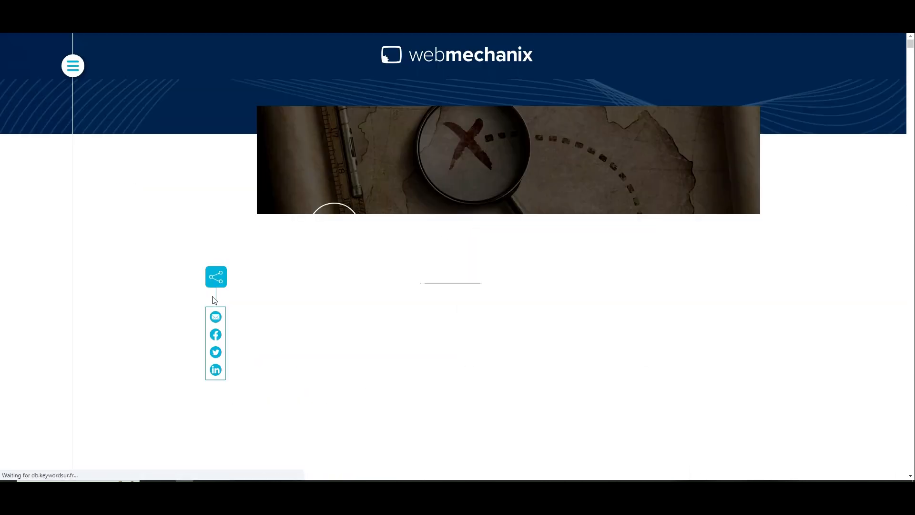
scroll(214, 300, down, 20)
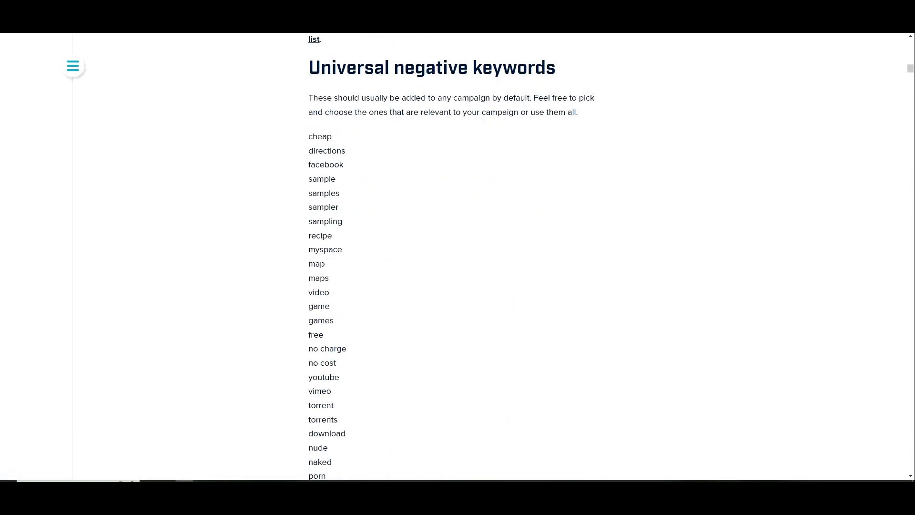
scroll(334, 214, up, 1)
drag(307, 170, 378, 233)
scroll(370, 221, down, 3)
scroll(374, 225, down, 4)
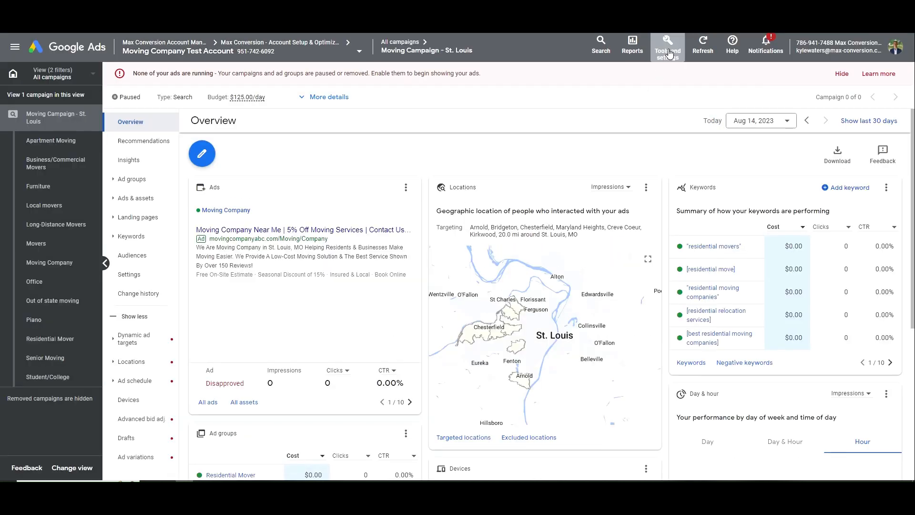
Create a shared negative keyword list named 'Moving Campaign Neg. KW' and paste in the universal negative keywords
click(667, 46)
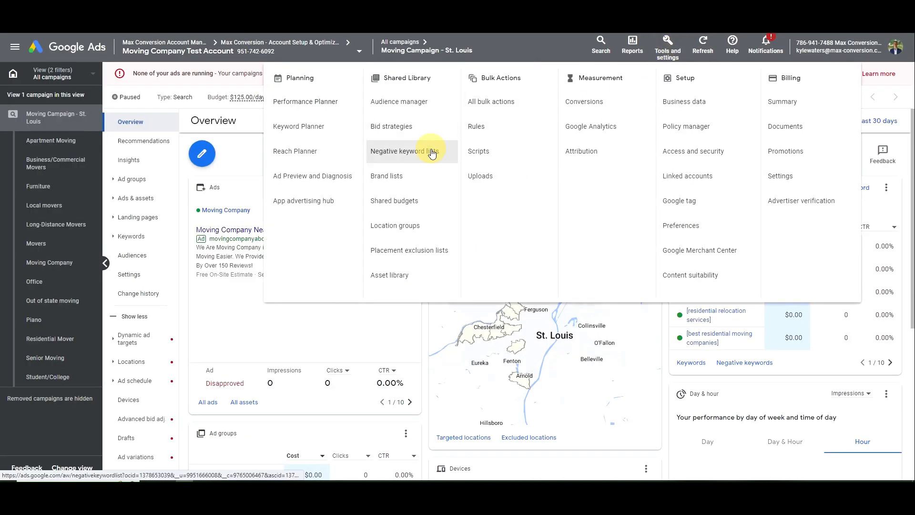
click(409, 151)
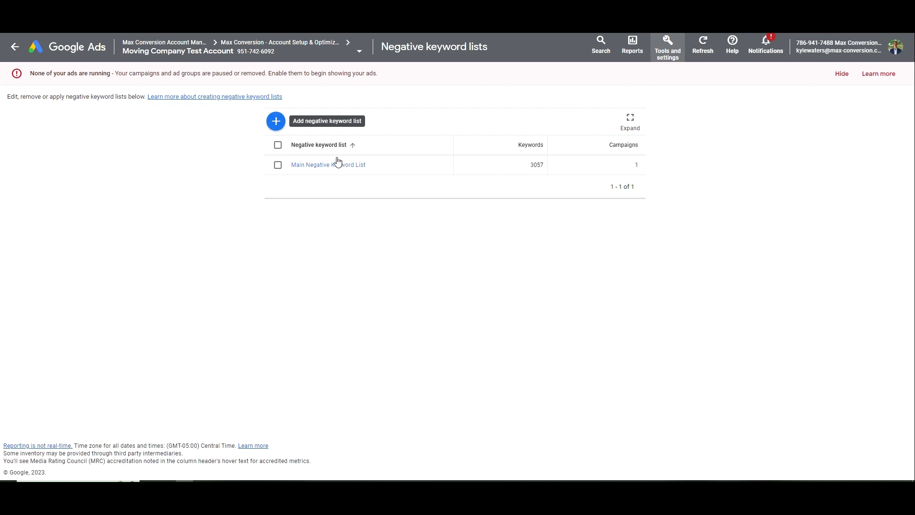
click(277, 122)
click(323, 139)
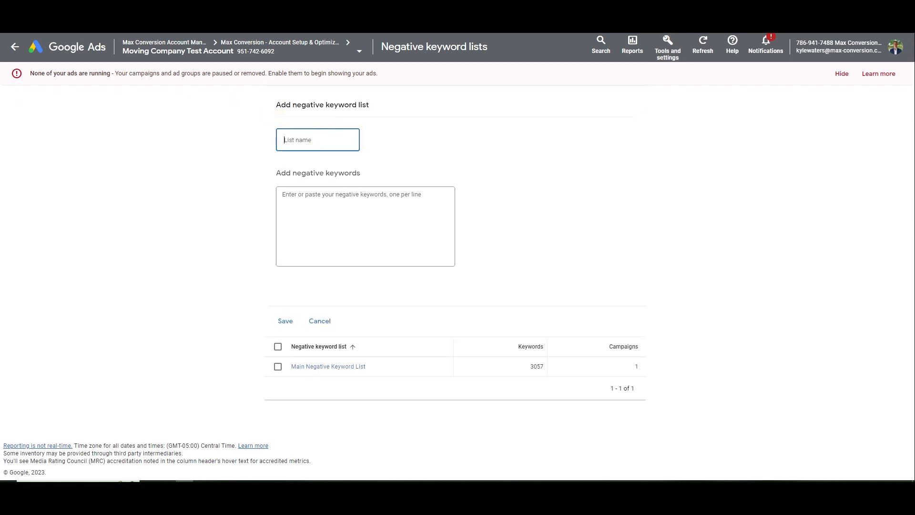
text(Moving Campaign Neg. KW)
key(Tab)
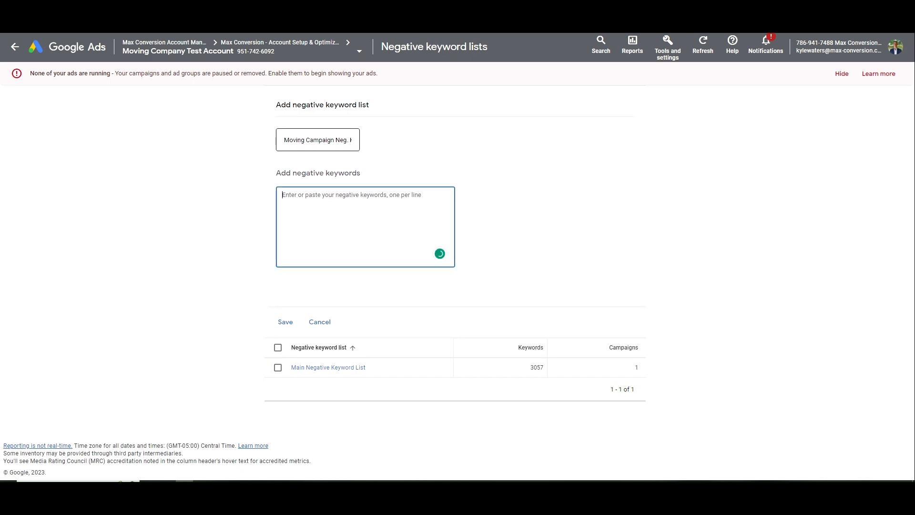
key(ctrl+v)
Select and copy the B2B negative keywords from the article
click(230, 113)
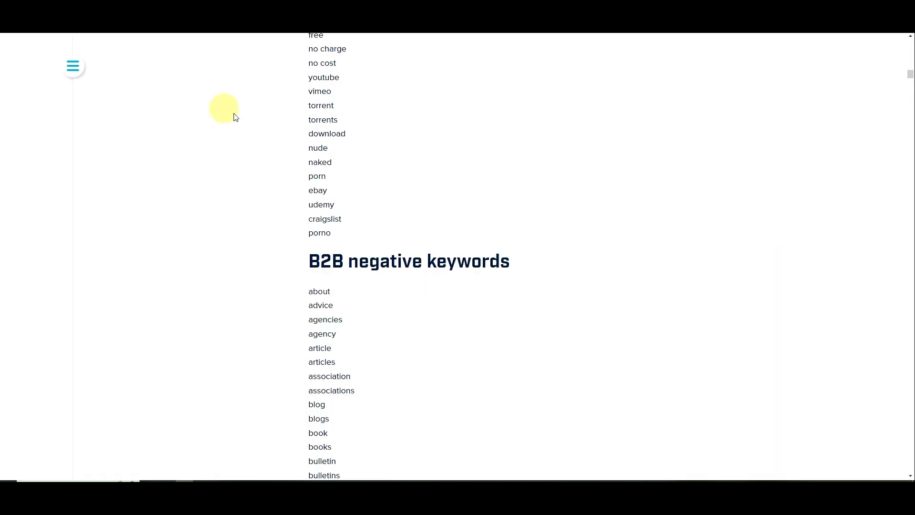
scroll(384, 194, down, 4)
drag(313, 93, 405, 319)
scroll(382, 181, down, 6)
scroll(407, 312, down, 20)
scroll(387, 315, down, 15)
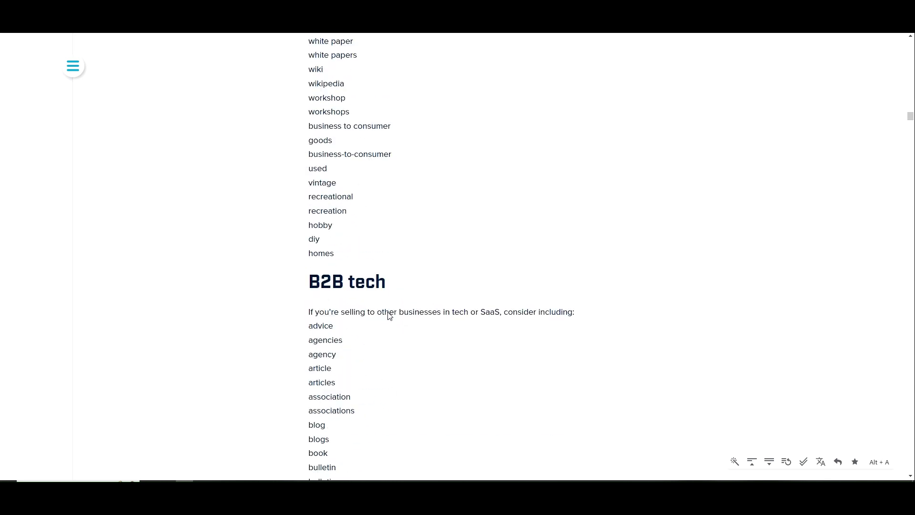
scroll(348, 253, up, 17)
drag(352, 256, 307, 252)
scroll(334, 255, up, 20)
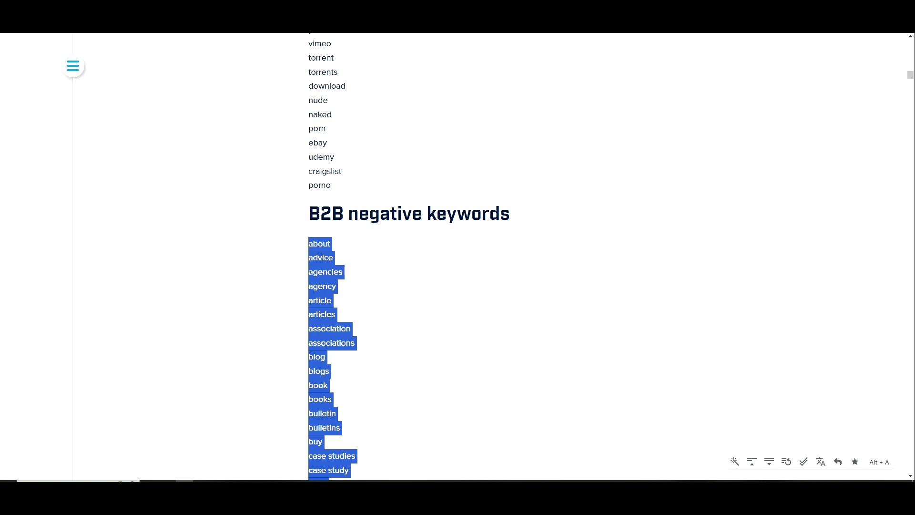
key(ctrl+c)
Paste the B2B keywords into the list and add 'jobs' as another negative keyword
key(alt+Tab)
key(ctrl+v)
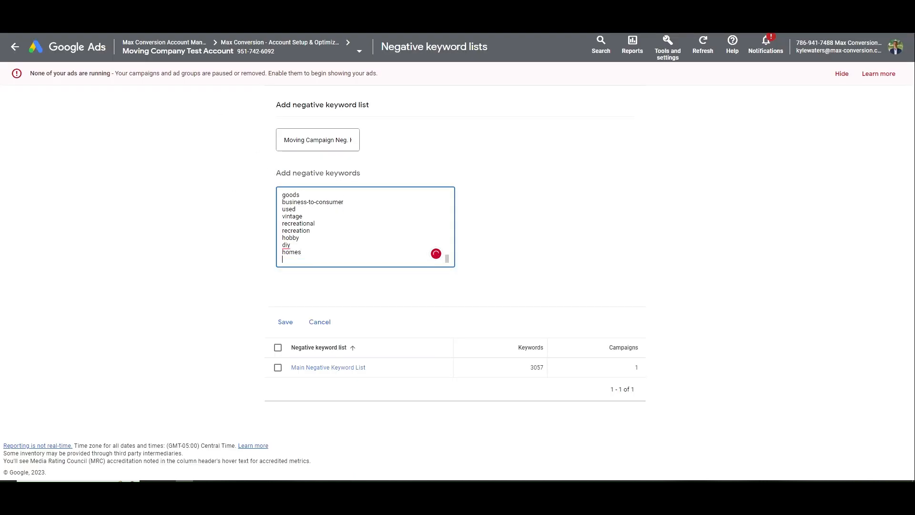
text(jobs)
key(Return)
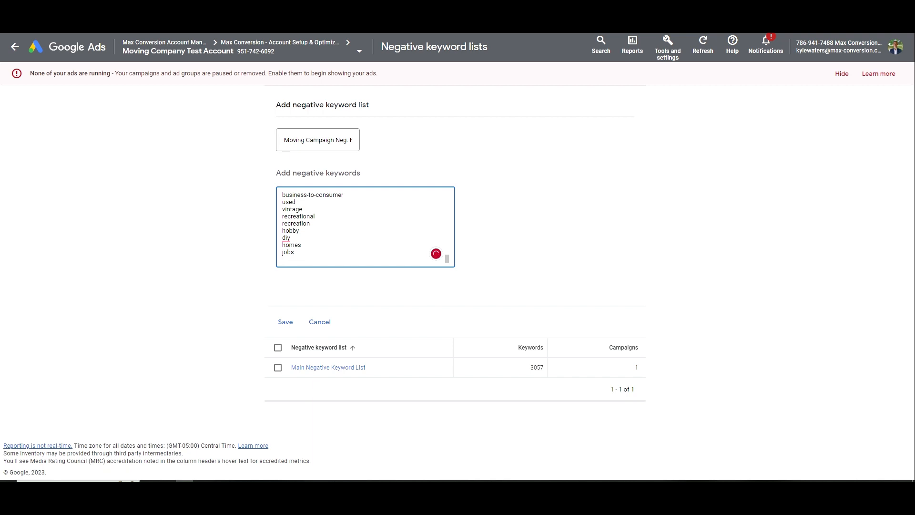
key(ctrl+t)
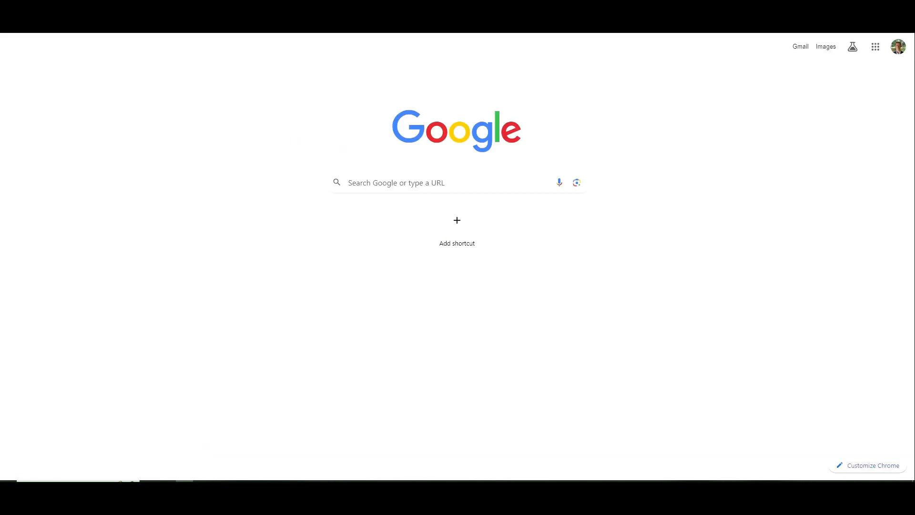
Search Google for 'moving company' and scroll the results to note competitor mover brands
text(moving company)
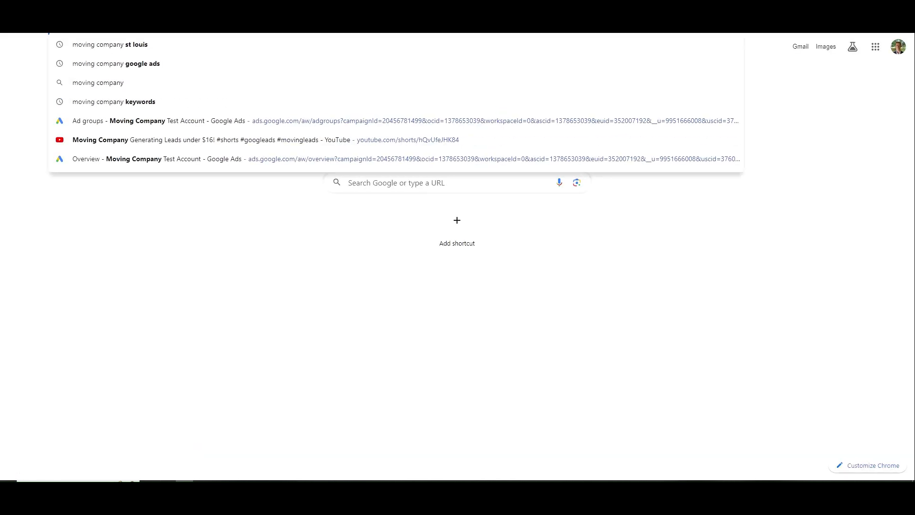
key(Return)
scroll(457, 267, down, 4)
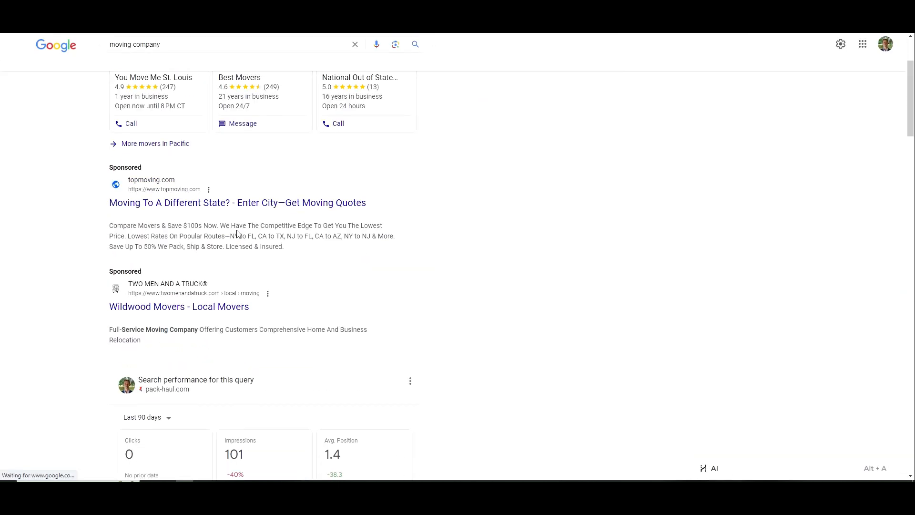
scroll(194, 199, down, 5)
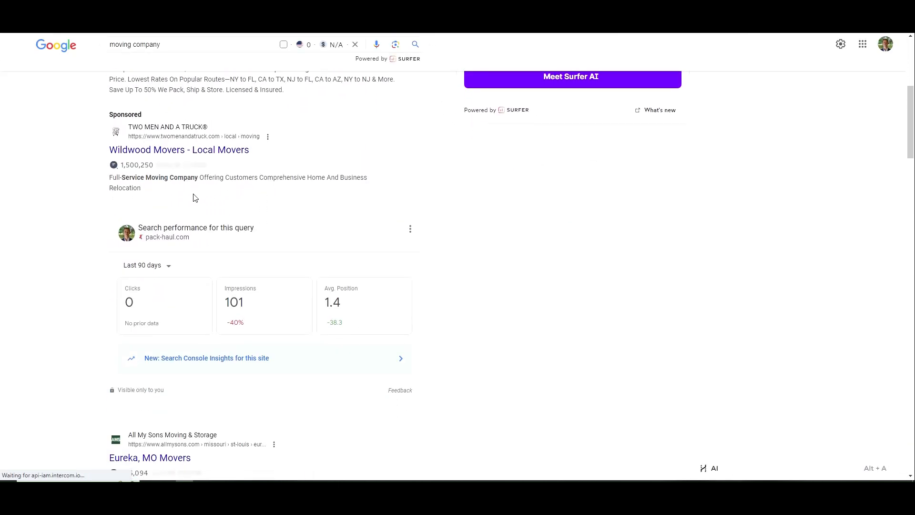
scroll(271, 173, down, 5)
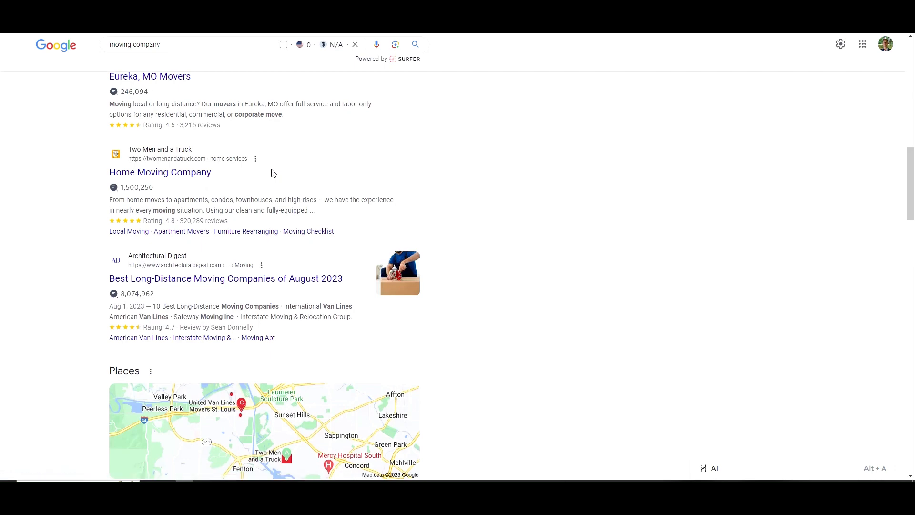
scroll(273, 172, down, 1)
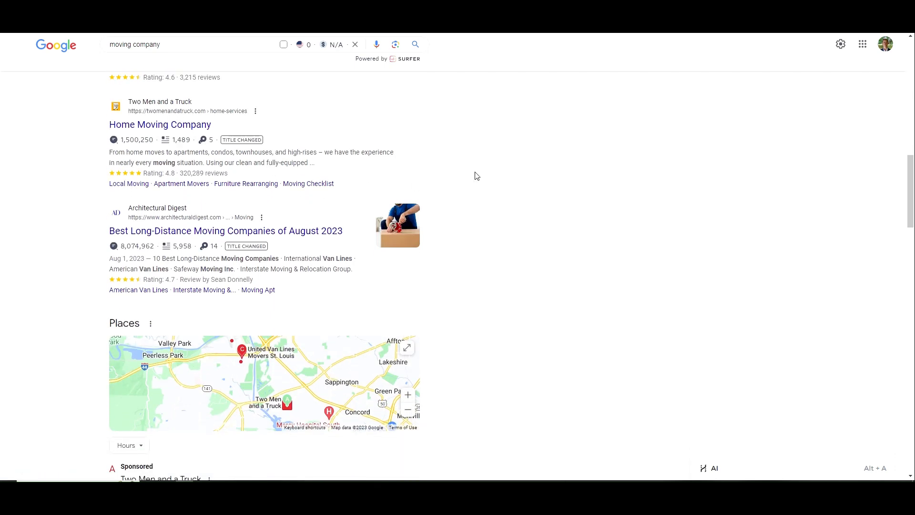
scroll(454, 321, down, 12)
scroll(426, 270, up, 2)
scroll(427, 268, up, 2)
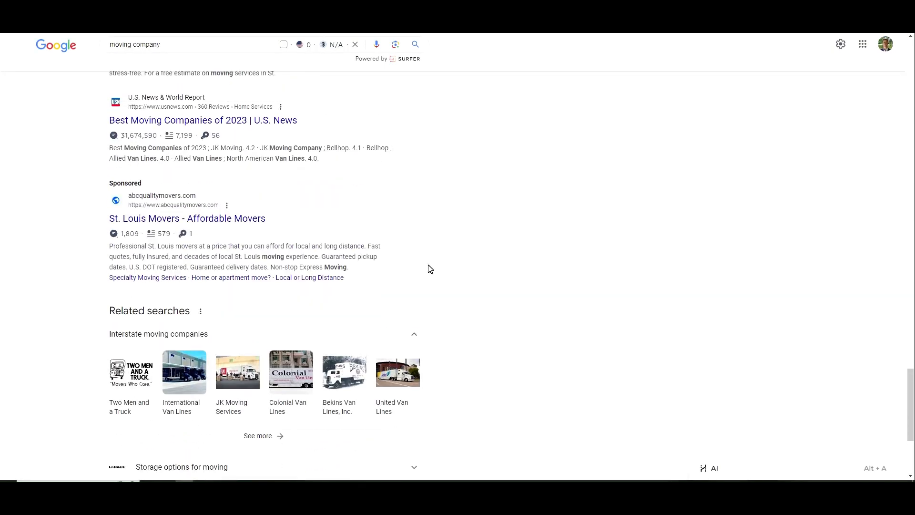
scroll(429, 267, down, 4)
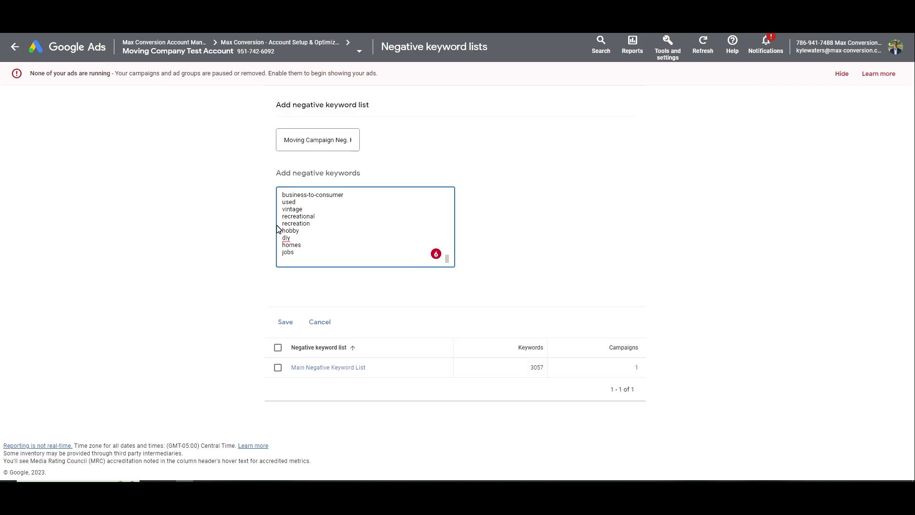
Add negative keywords 'van lines', 'mayflower', 'unigroup', 'uhaul', 'free' and 'cheap'
text(van lines)
key(Return)
text(mayflower)
key(Return)
text(u)
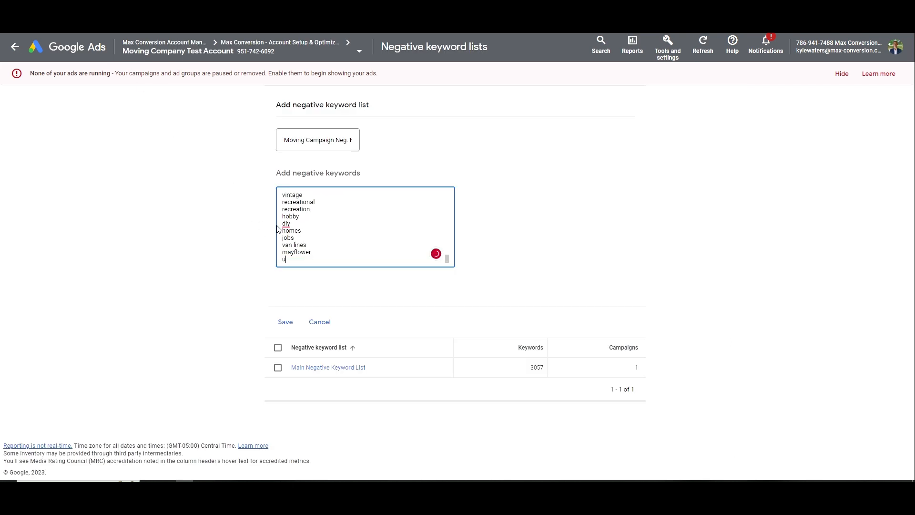
text(nigroup)
key(Return)
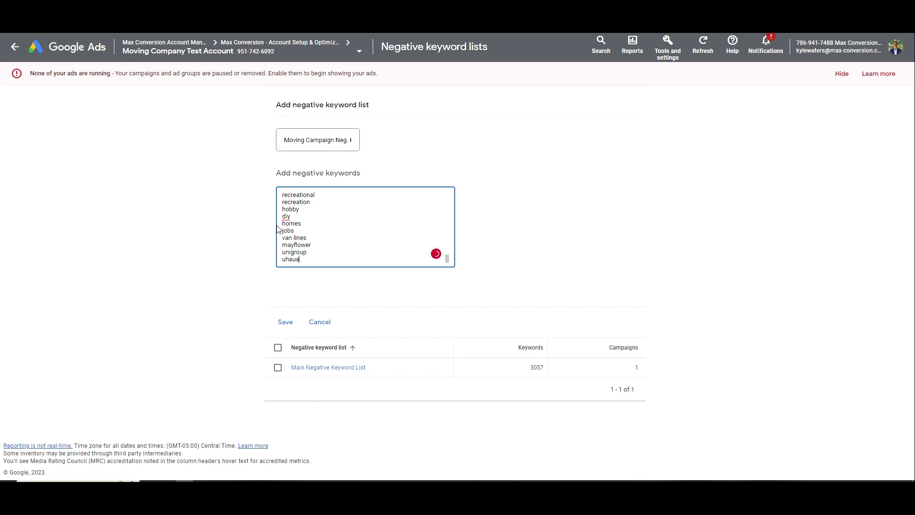
text(uhaua)
key(BackSpace)
text(l)
key(Return)
text(free)
key(Return)
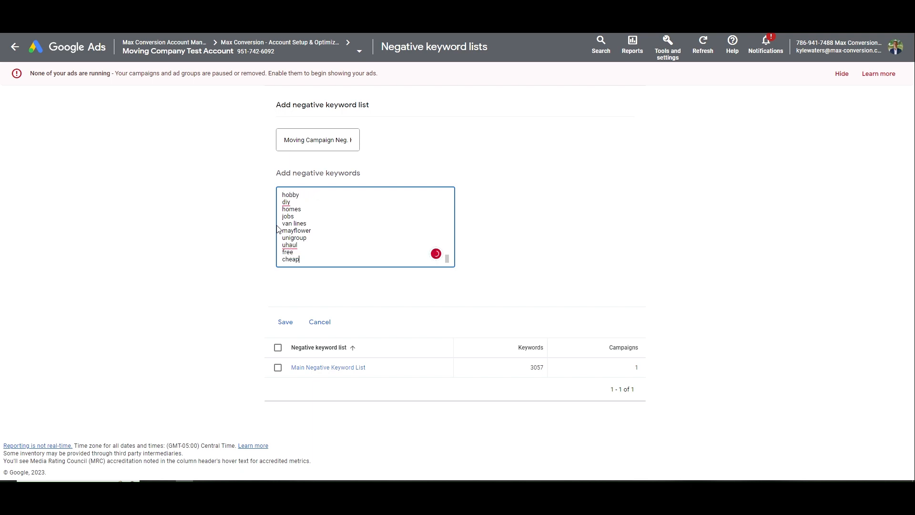
text(cheap)
key(Return)
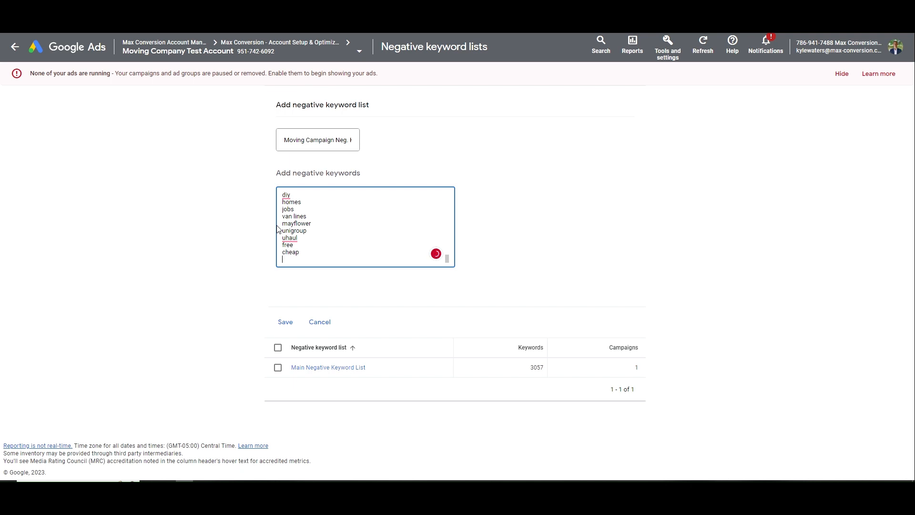
Add negative keywords 'two men', 'junk', 'college hunks', "hunk", "hunks" and 'son'
text(two men)
key(Return)
text(j)
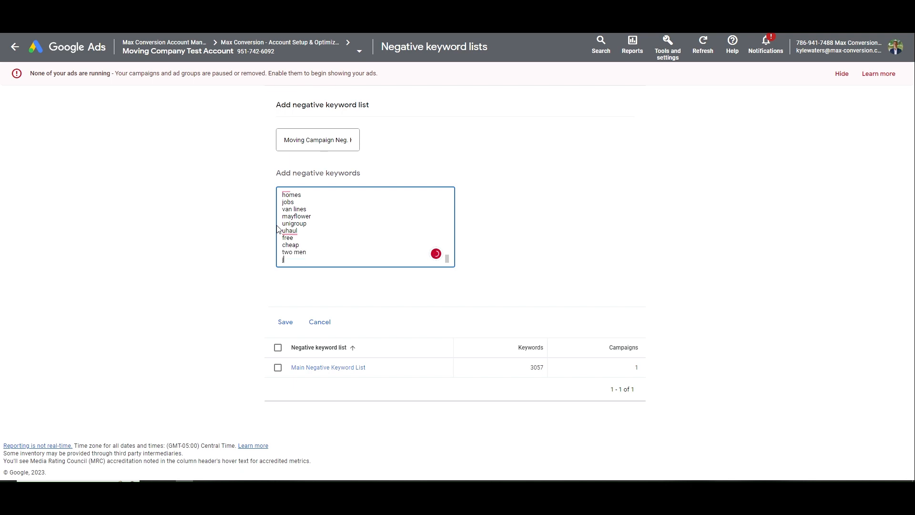
text(unk)
key(Return)
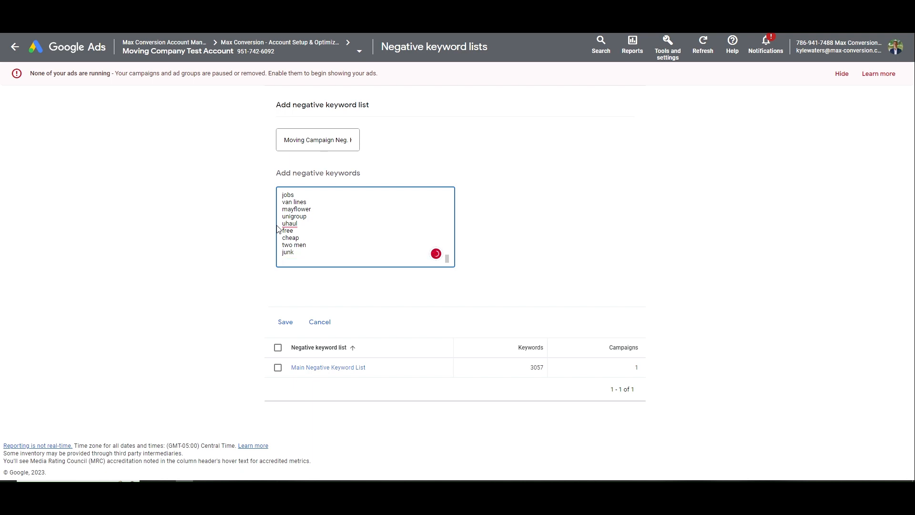
text(college hunks)
key(Return)
text("hunk")
key(Return)
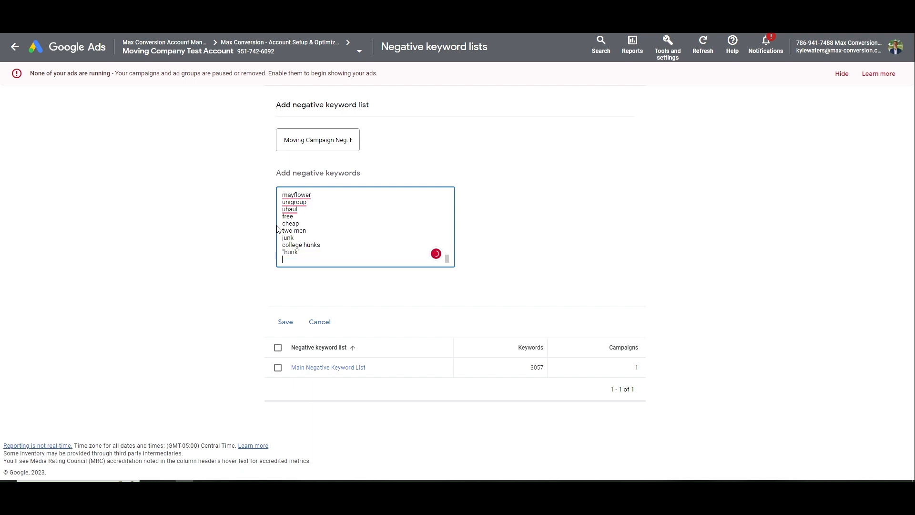
text("hunks")
key(Return)
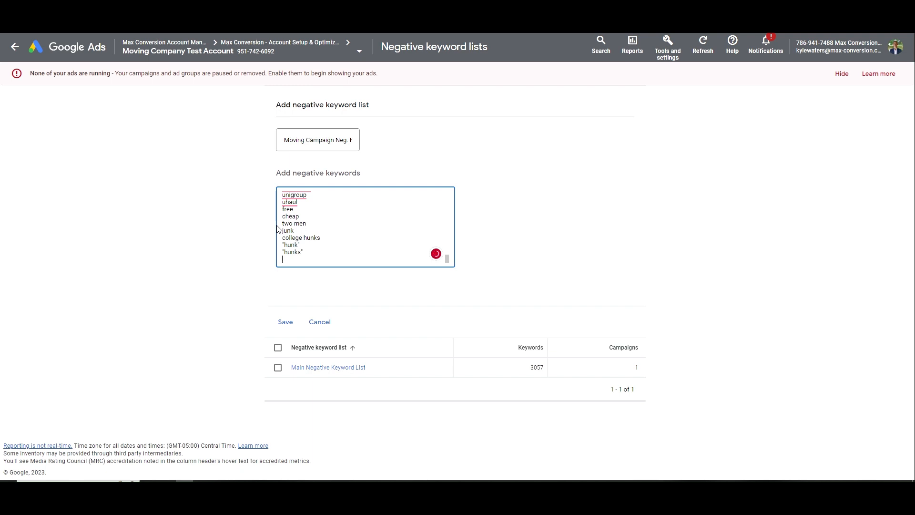
text(son)
key(Return)
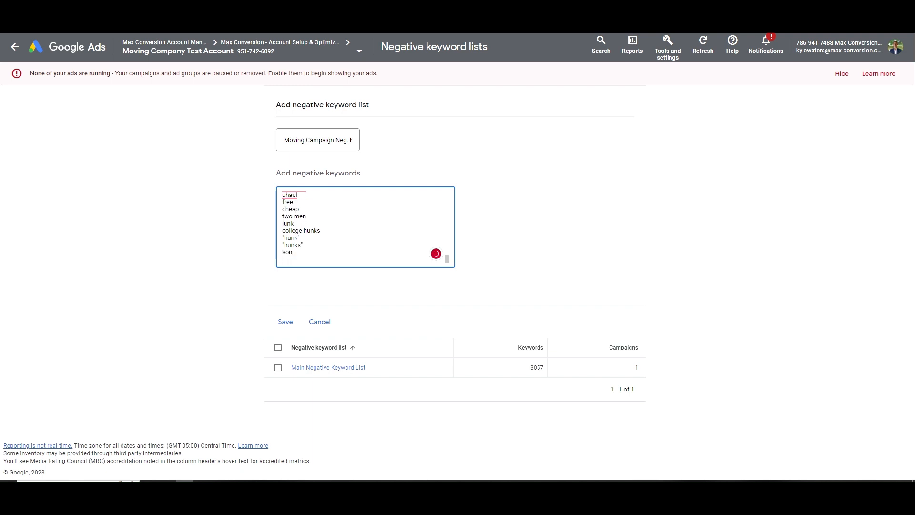
Undo an extra pasted keyword list, review the entries, and save the list
key(ctrl+v)
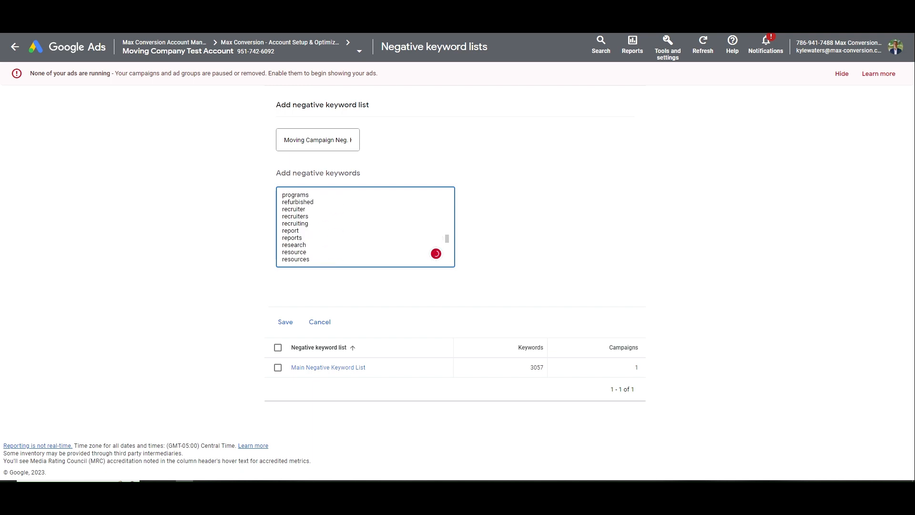
key(ctrl+z)
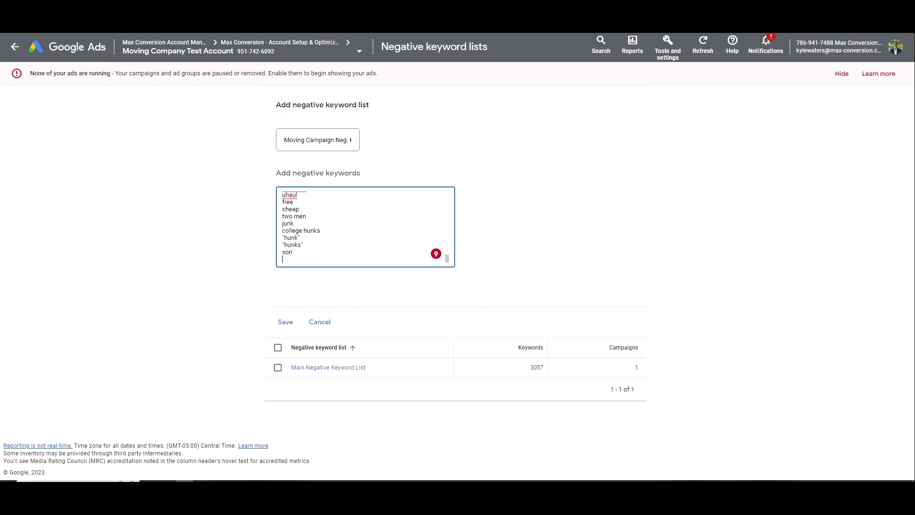
key(ctrl+z)
key(ctrl+a)
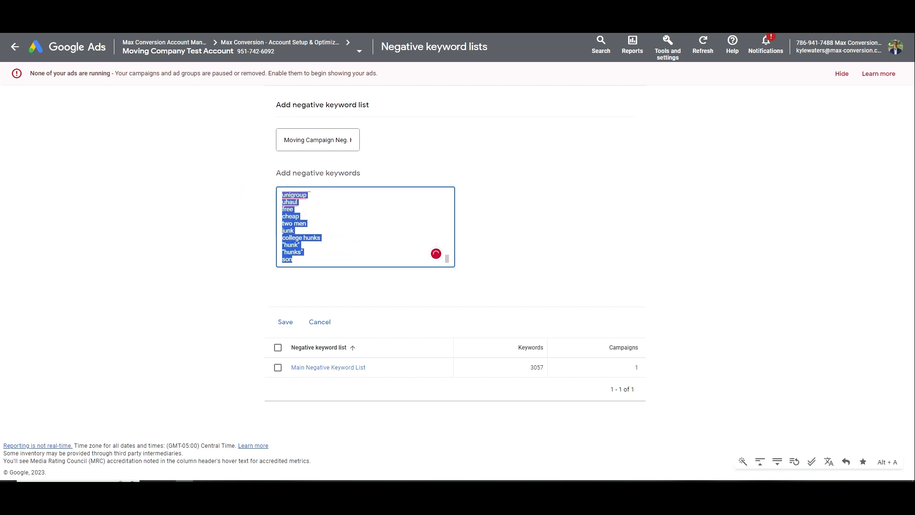
click(315, 258)
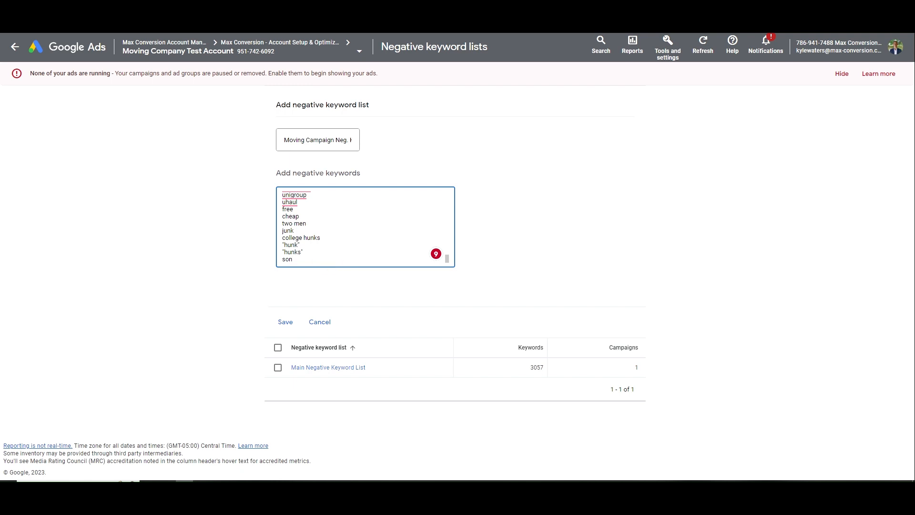
click(288, 326)
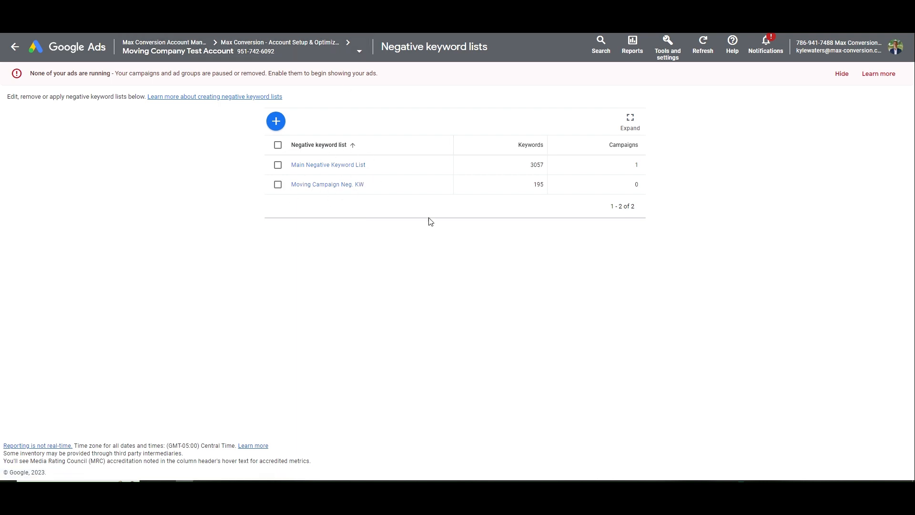
Apply the Moving Campaign Neg. KW list to Moving Campaign - St. Louis from the list page
click(278, 184)
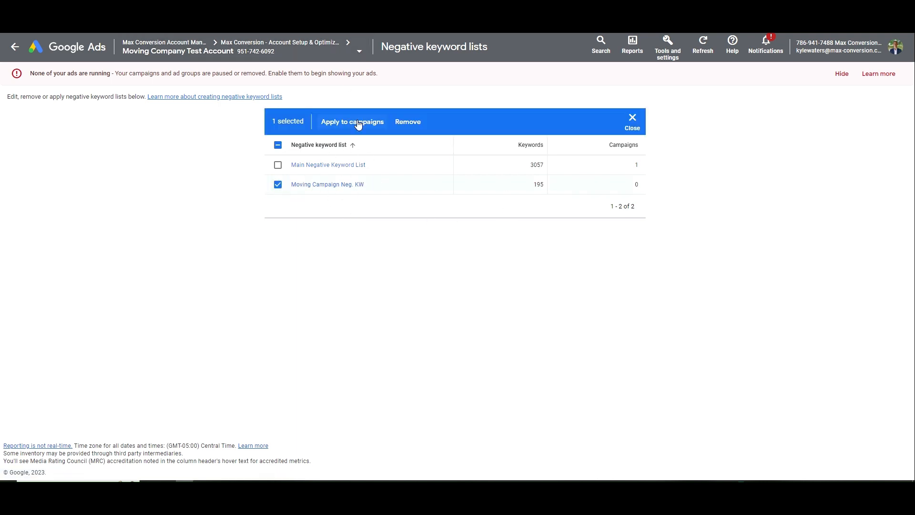
click(358, 123)
click(362, 234)
click(603, 359)
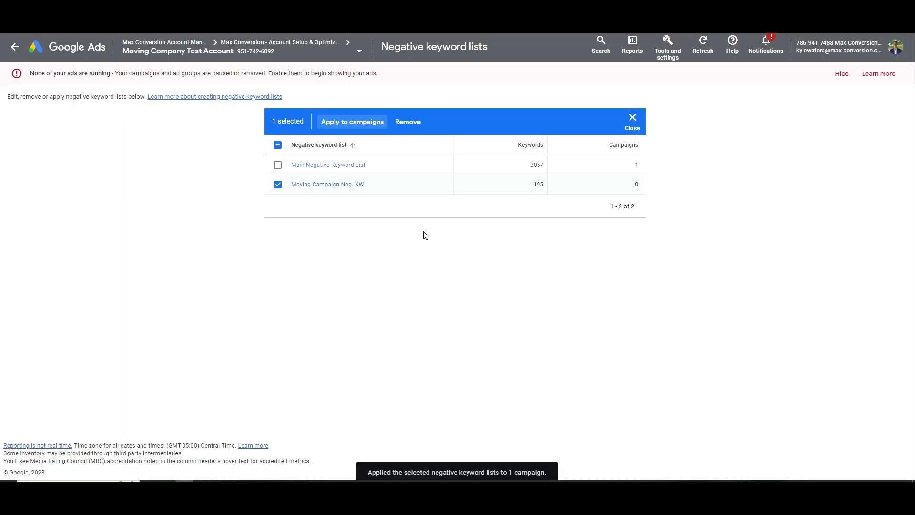
From Negative keywords, attach the Moving Campaign Neg. KW list to Moving Campaign - St. Louis
click(15, 46)
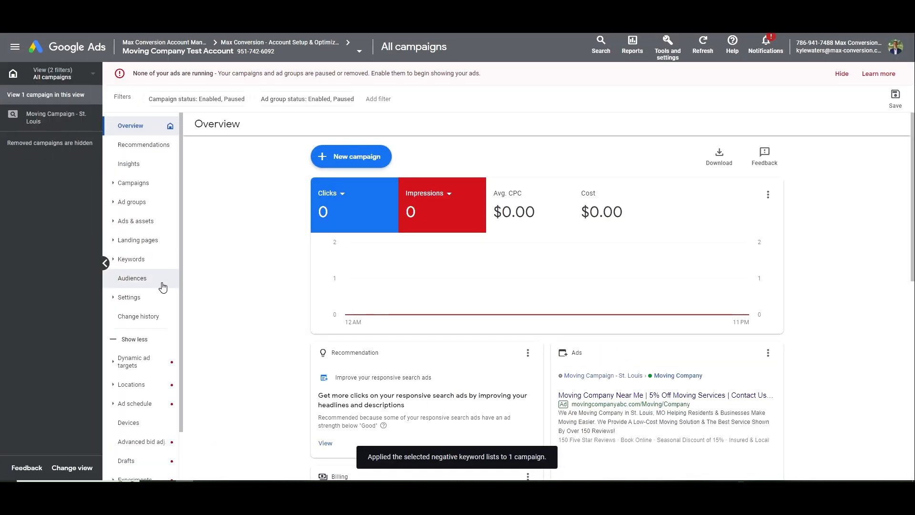
click(146, 246)
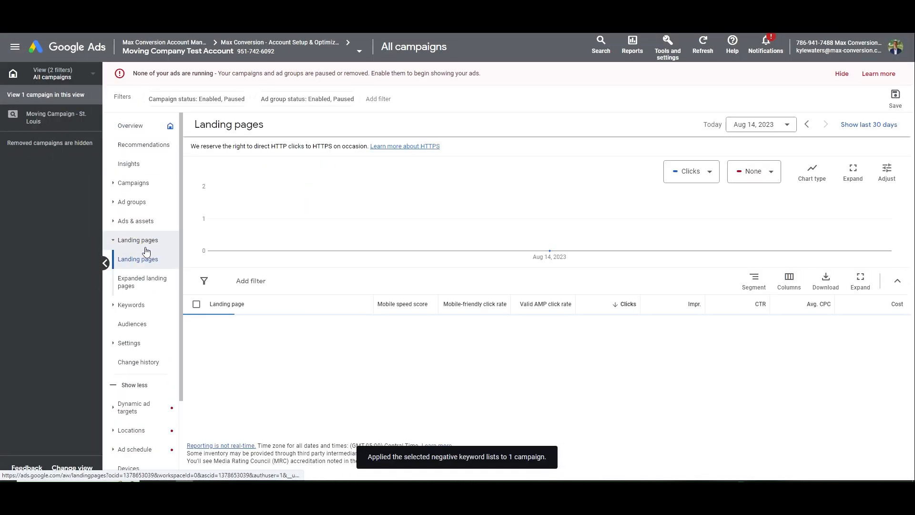
click(136, 305)
click(145, 316)
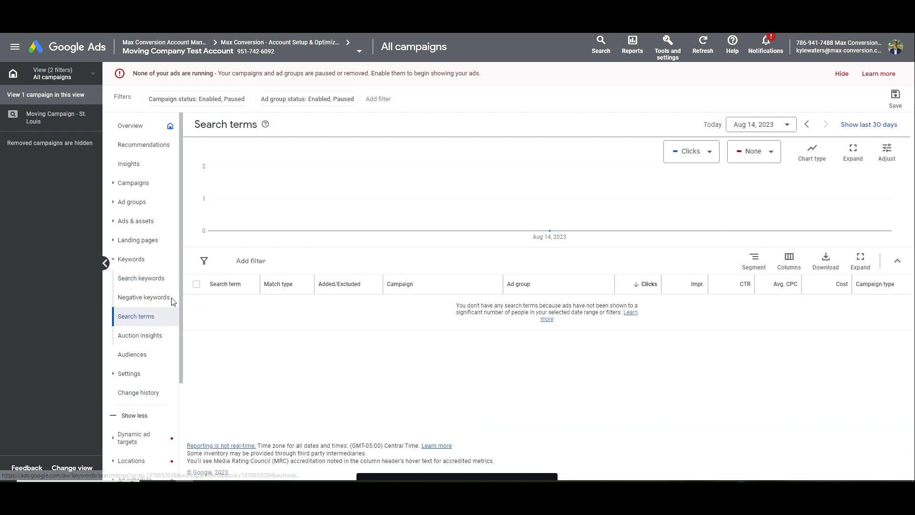
click(166, 298)
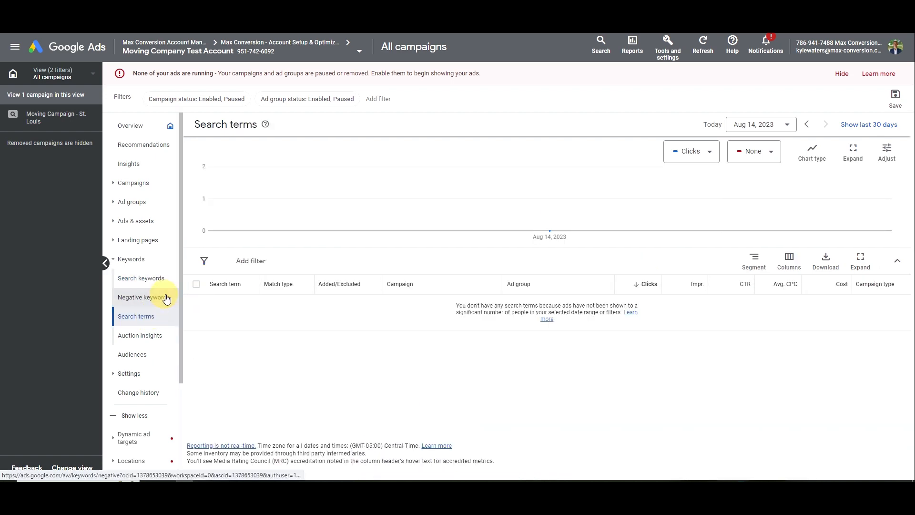
click(194, 148)
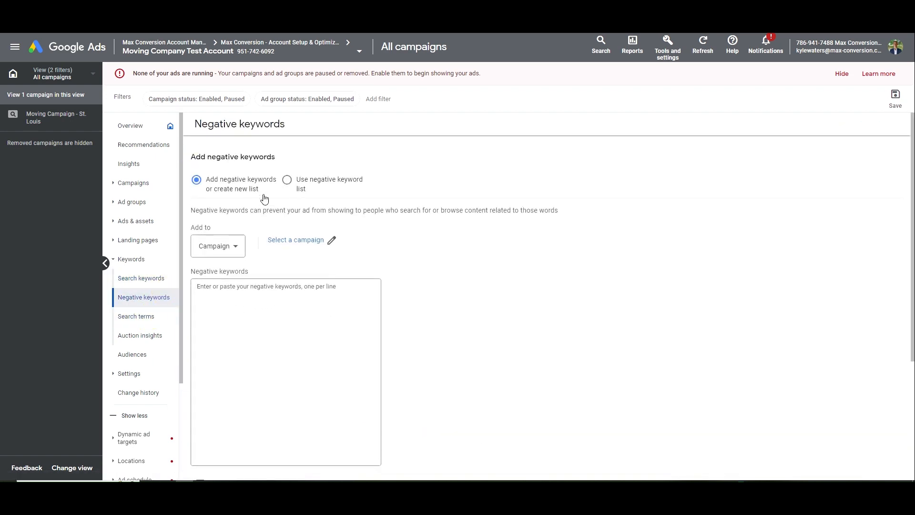
click(228, 245)
click(289, 182)
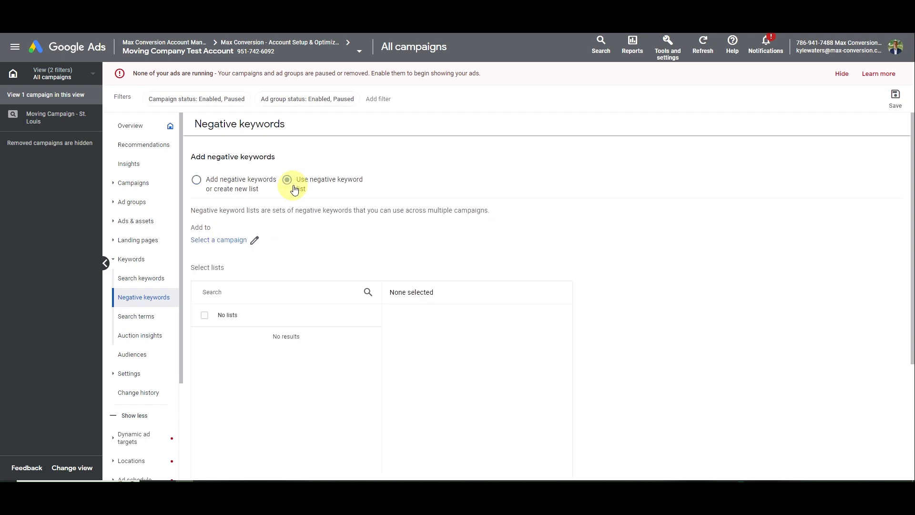
click(238, 240)
click(383, 243)
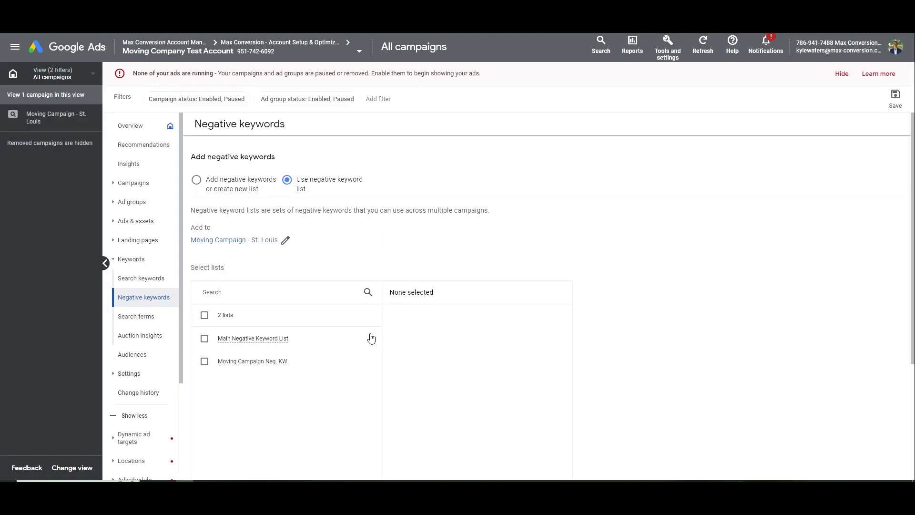
click(290, 363)
scroll(399, 308, down, 4)
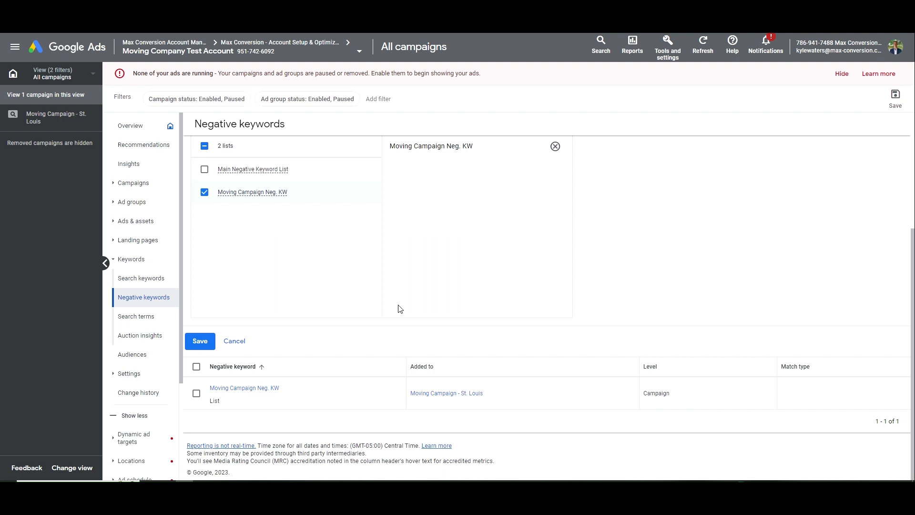
click(210, 344)
Review the negative keywords page and open the Moving Campaign - St. Louis campaign
click(147, 317)
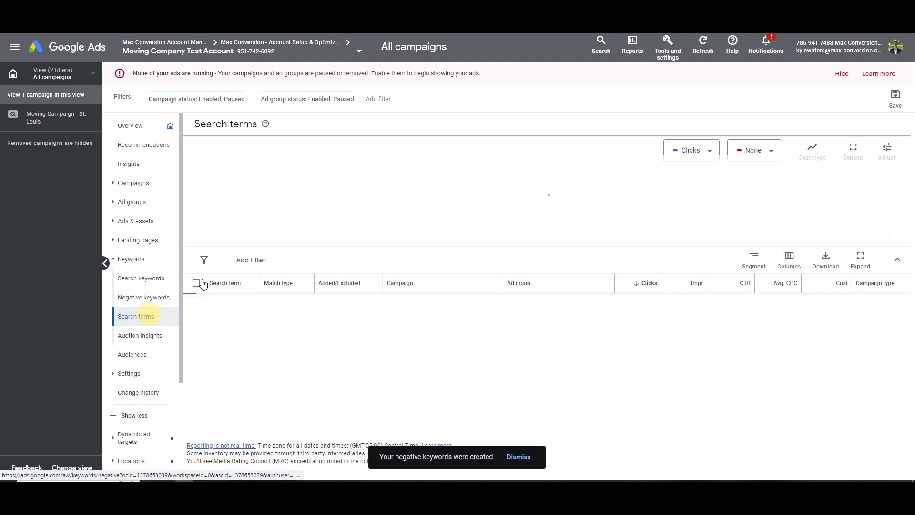
click(152, 298)
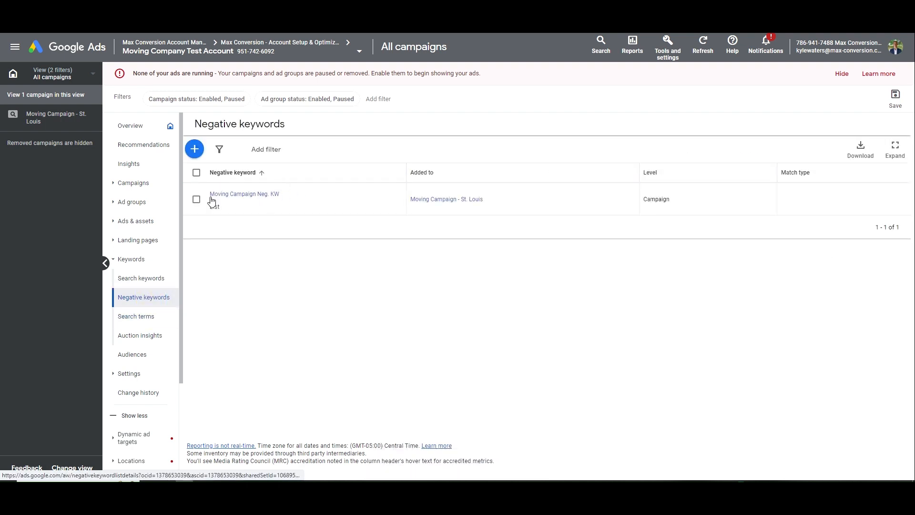
click(59, 118)
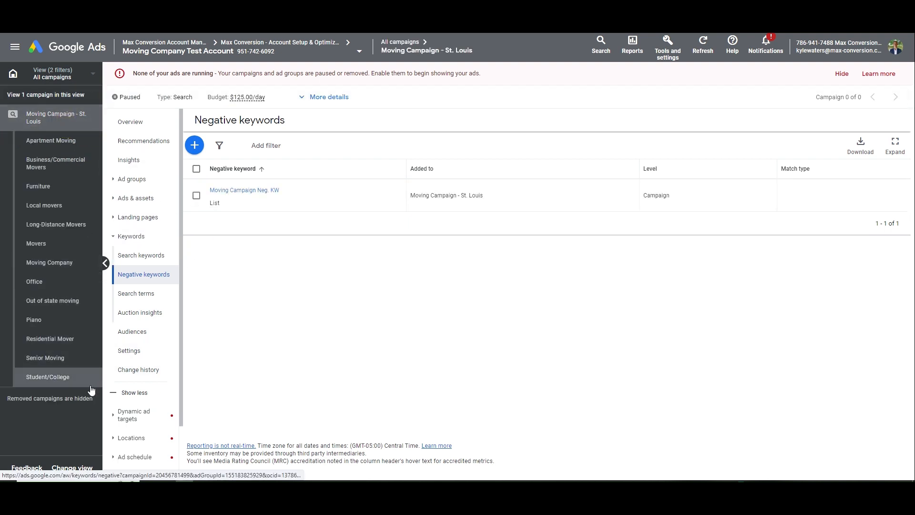
Save 'student' and 'college' as ad-group-level negative keywords for Senior Moving, then open its overview
click(57, 358)
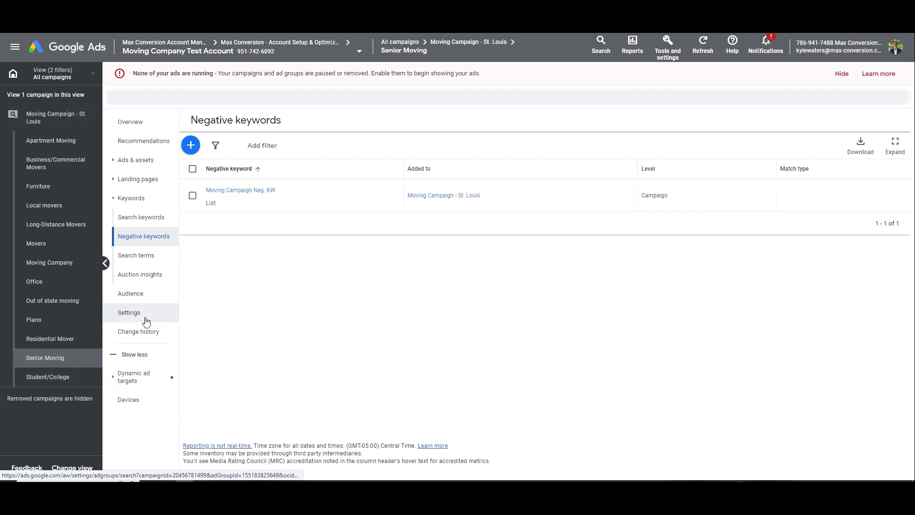
click(191, 145)
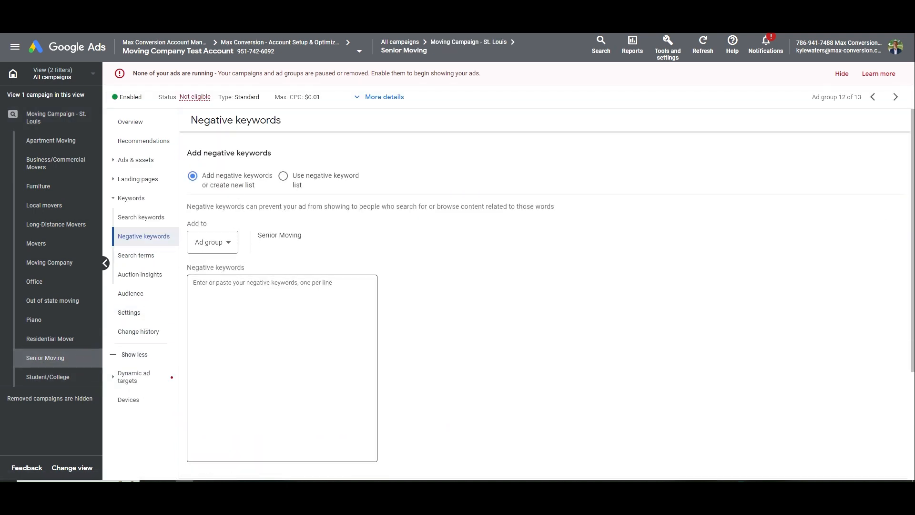
click(235, 318)
text(studen)
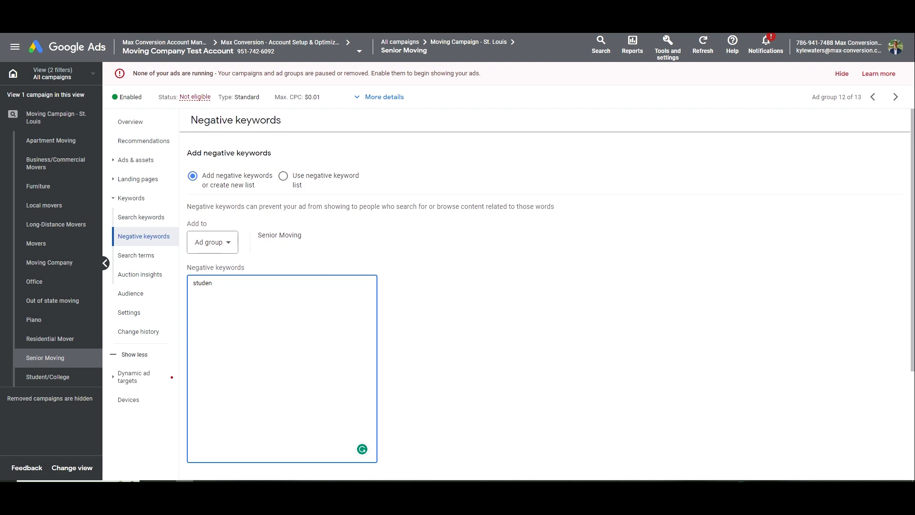
text(t)
key(Return)
text(colleg)
key(Return)
click(230, 247)
click(222, 273)
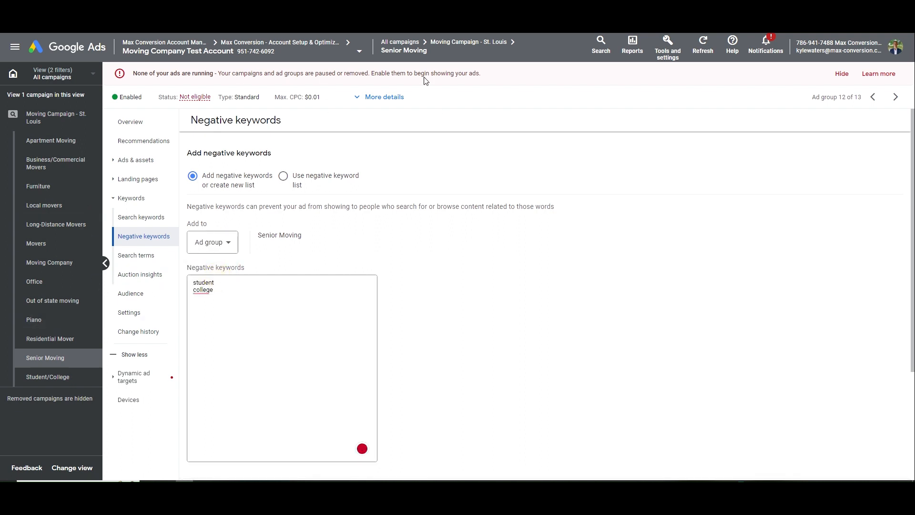
scroll(286, 286, down, 2)
click(196, 399)
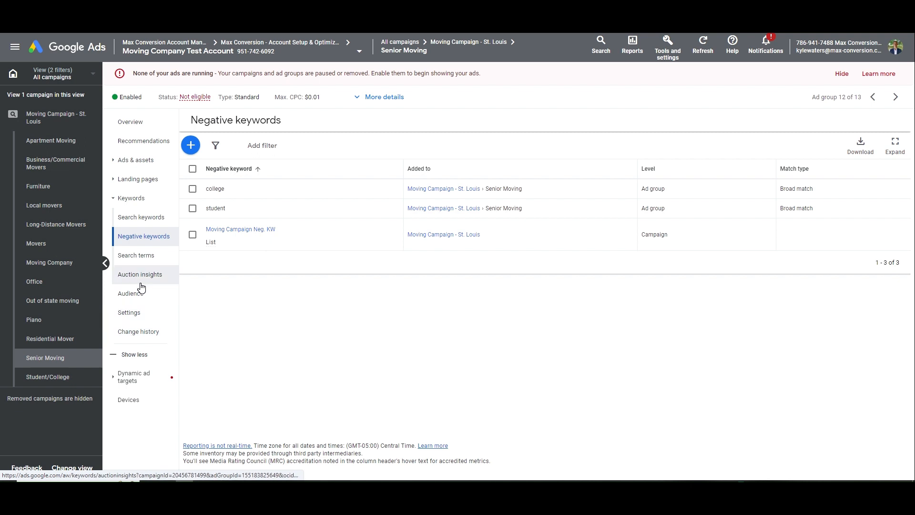
click(130, 122)
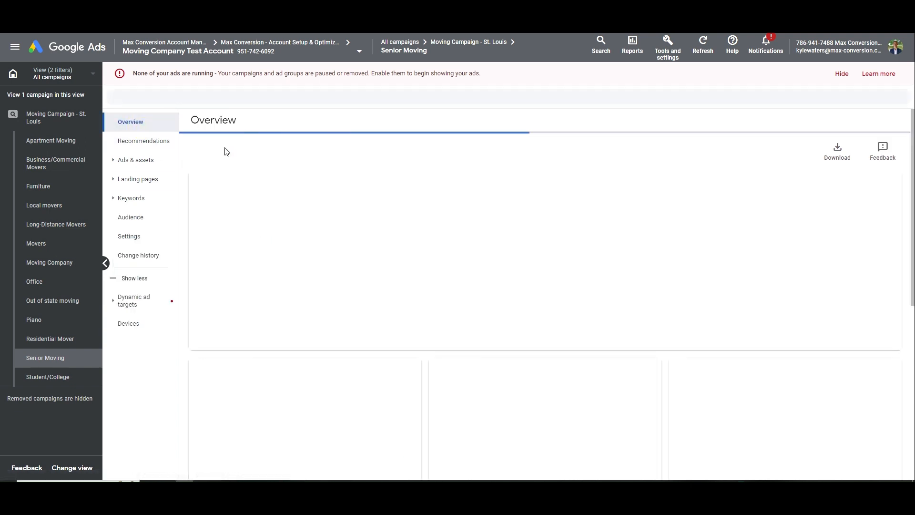